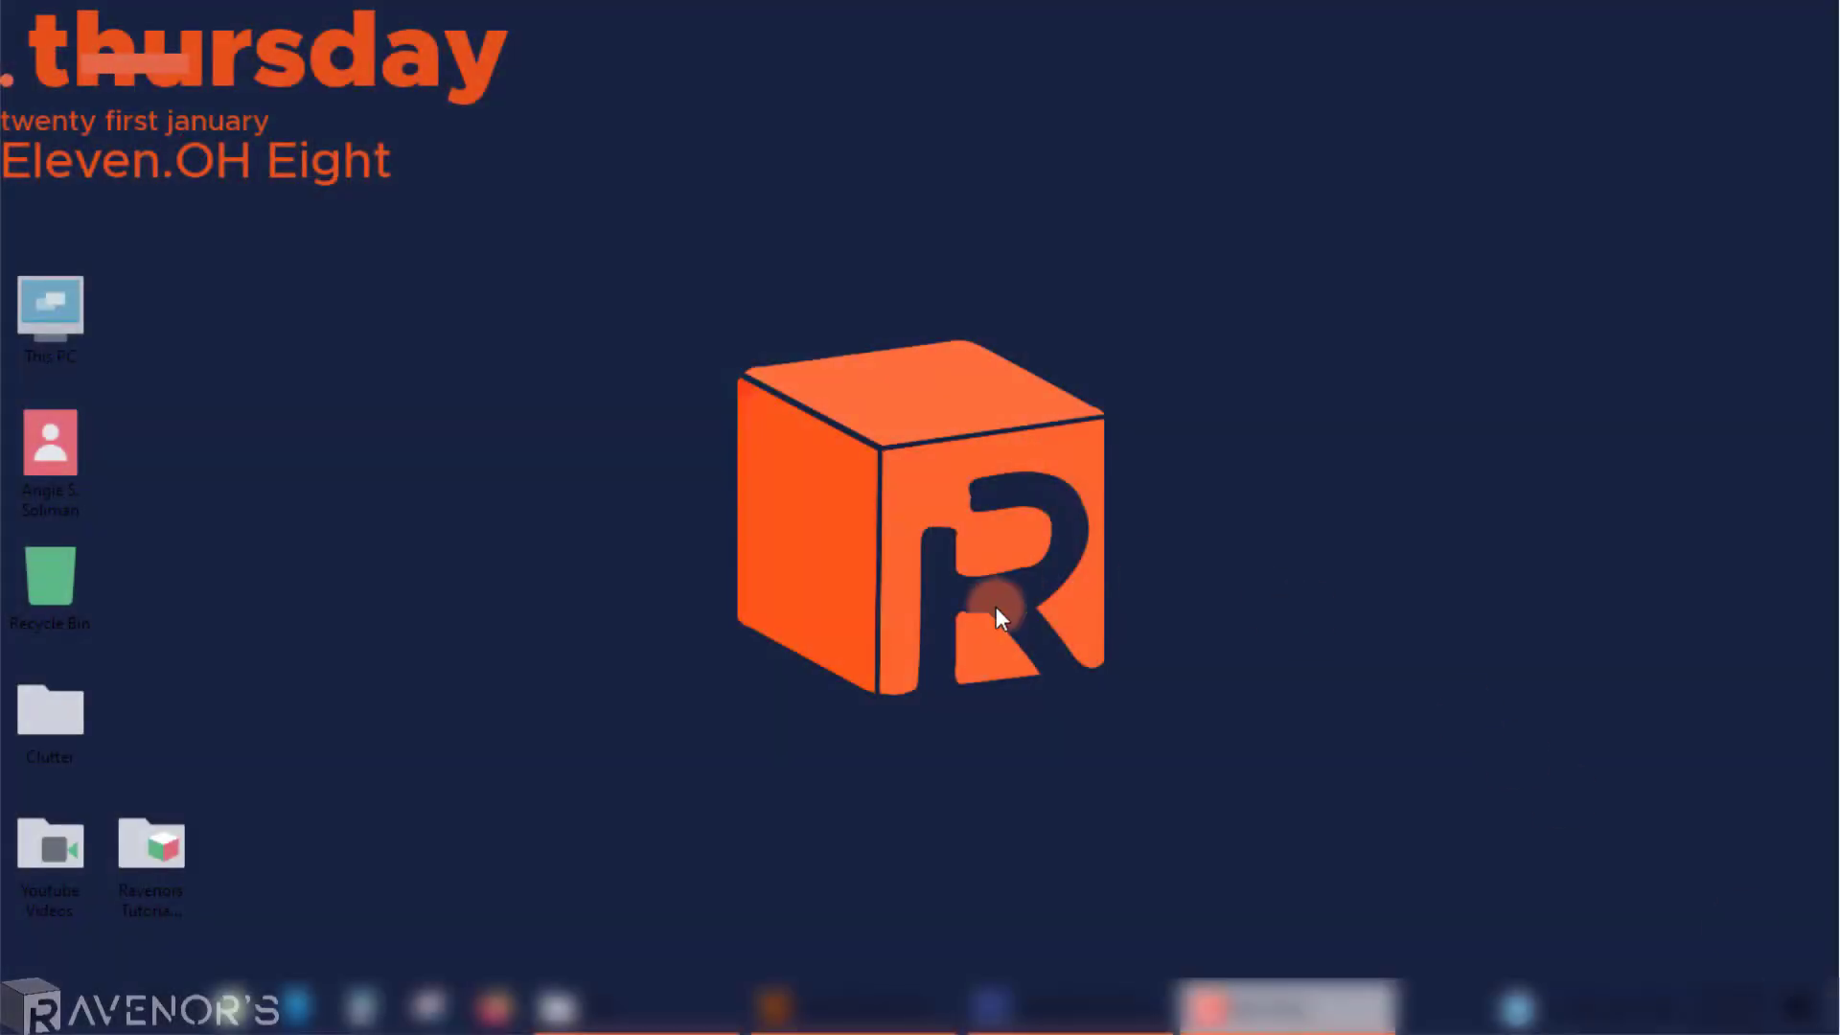
Step: Open the Final renders folder and view the main Reading Nook render in Photo Viewer
click(637, 1006)
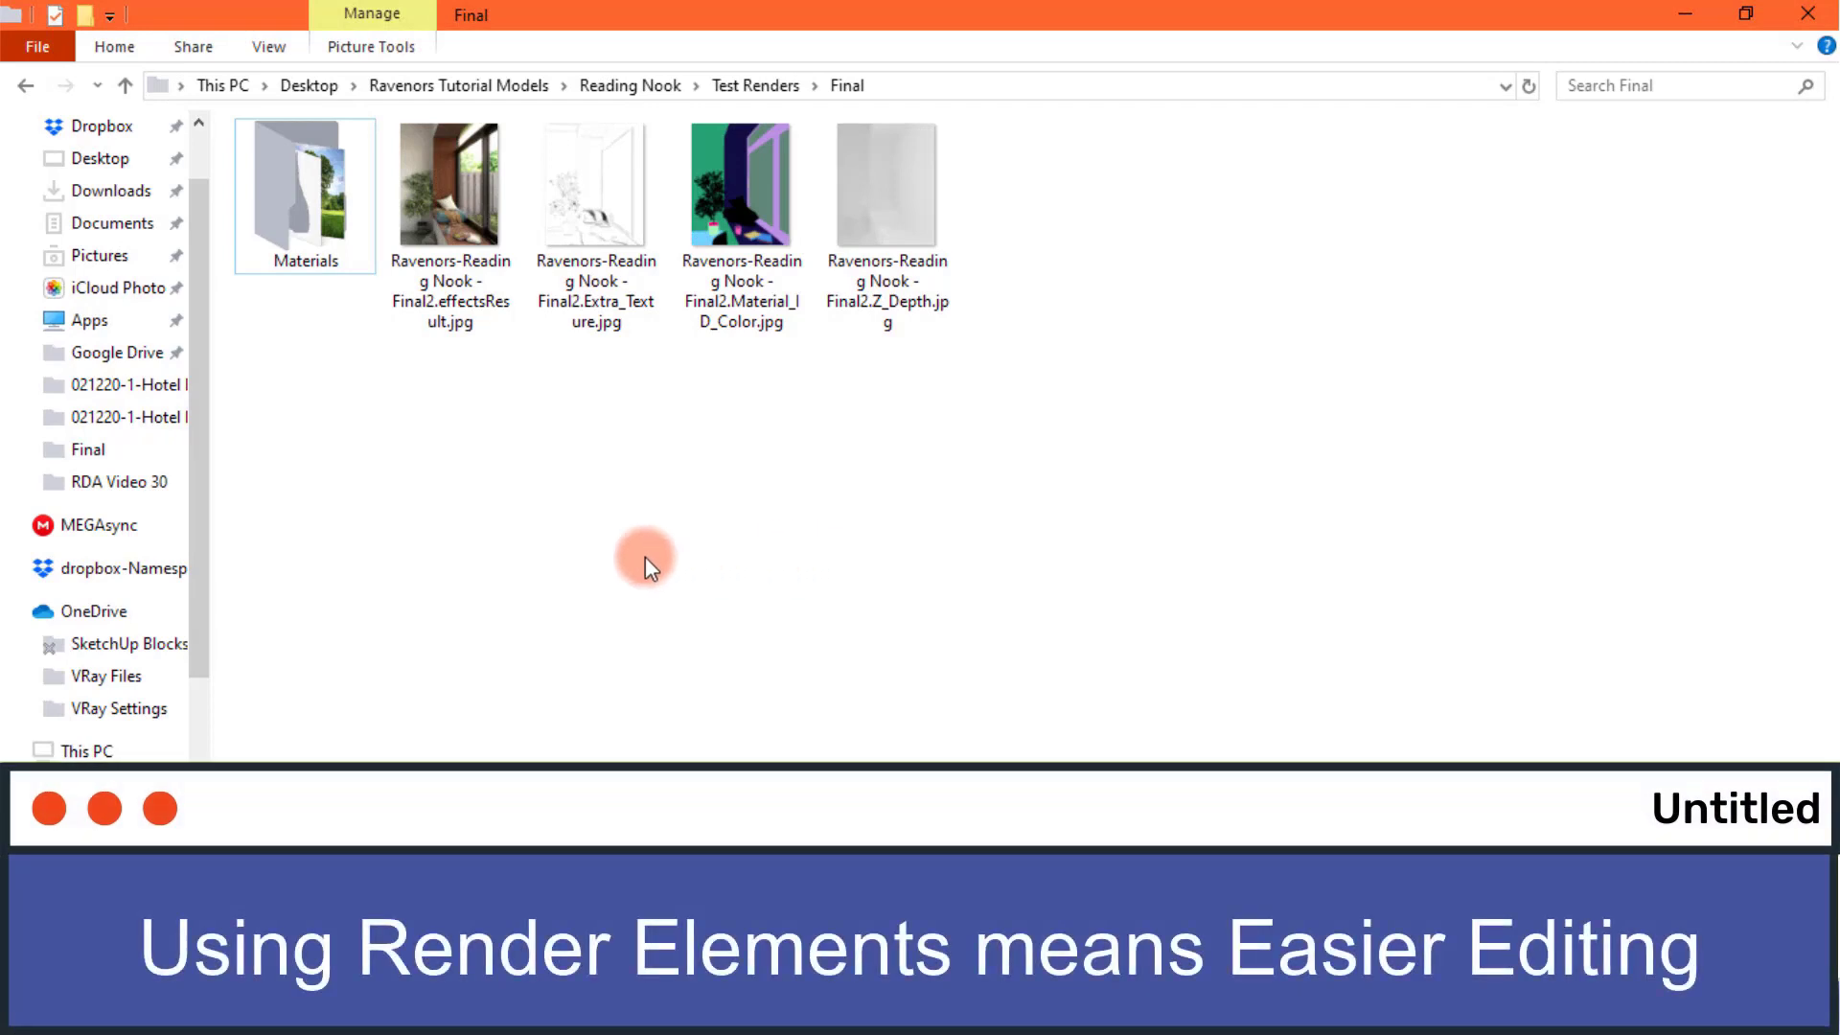
drag(433, 484, 946, 239)
click(768, 498)
double_click(475, 231)
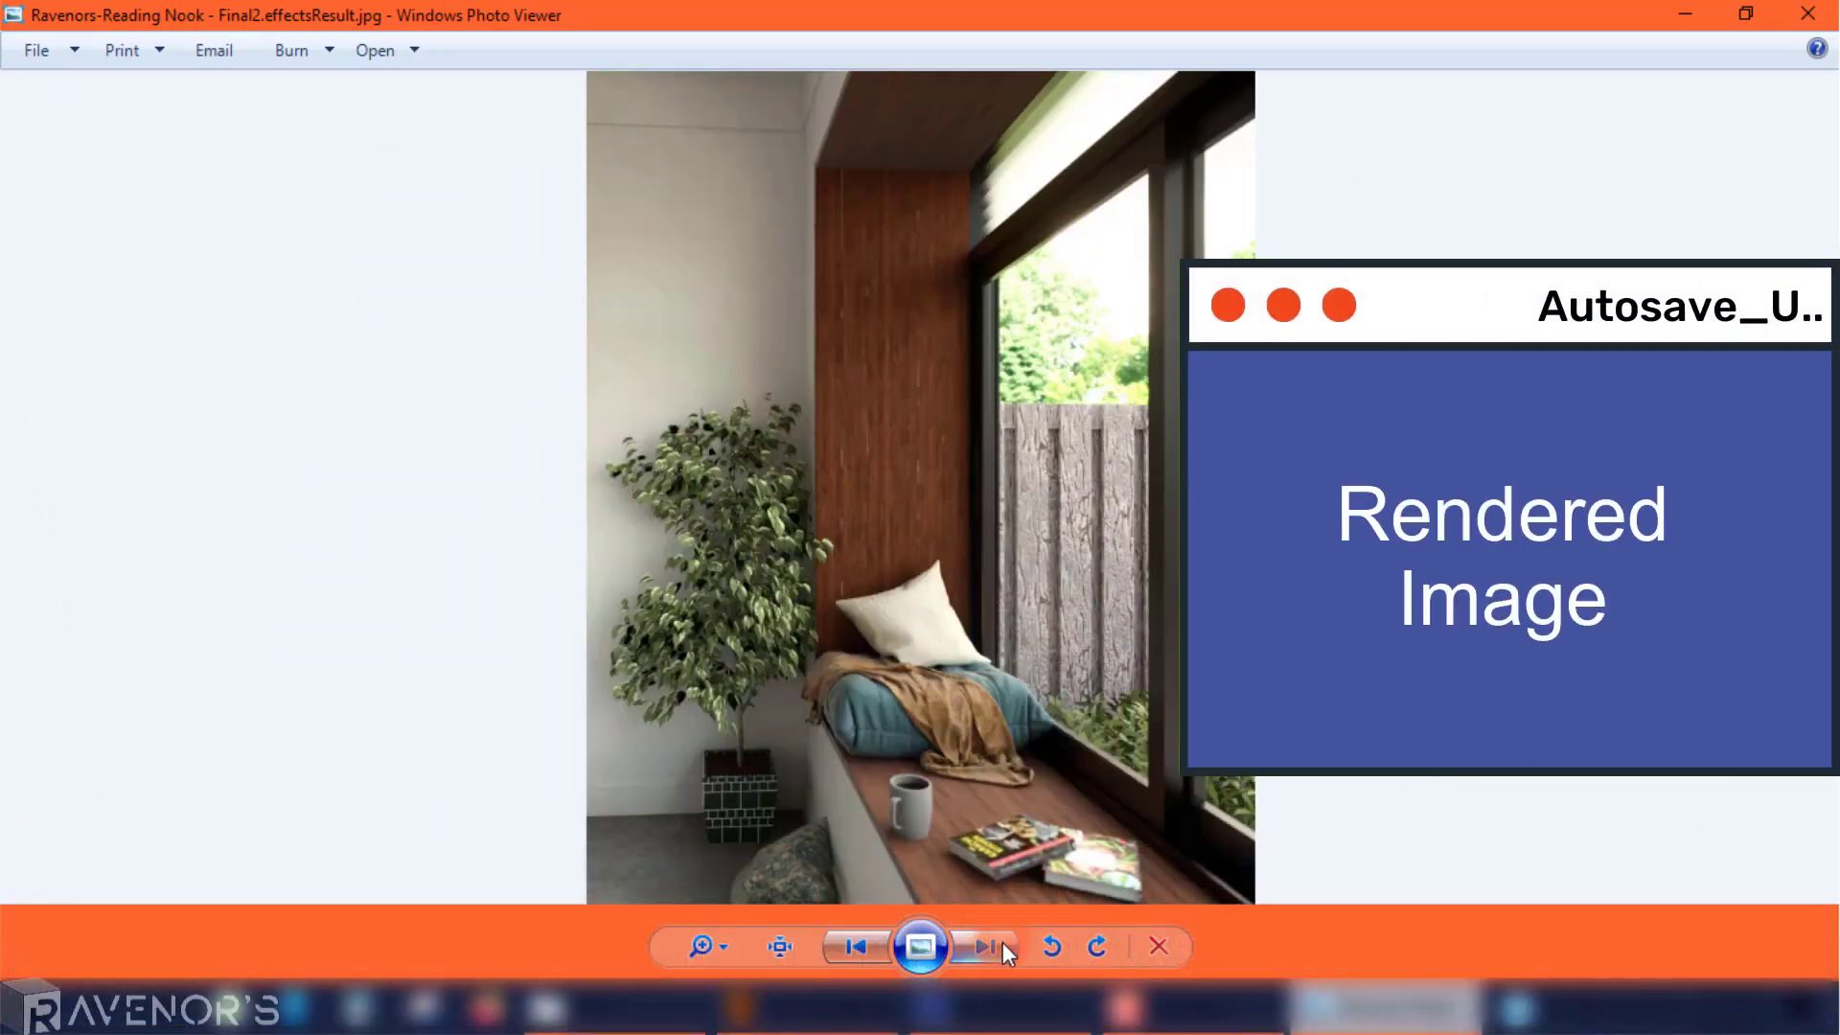
Step: Step through the Extra Texture, Material ID and Z Depth passes, then close Photo Viewer
click(1002, 941)
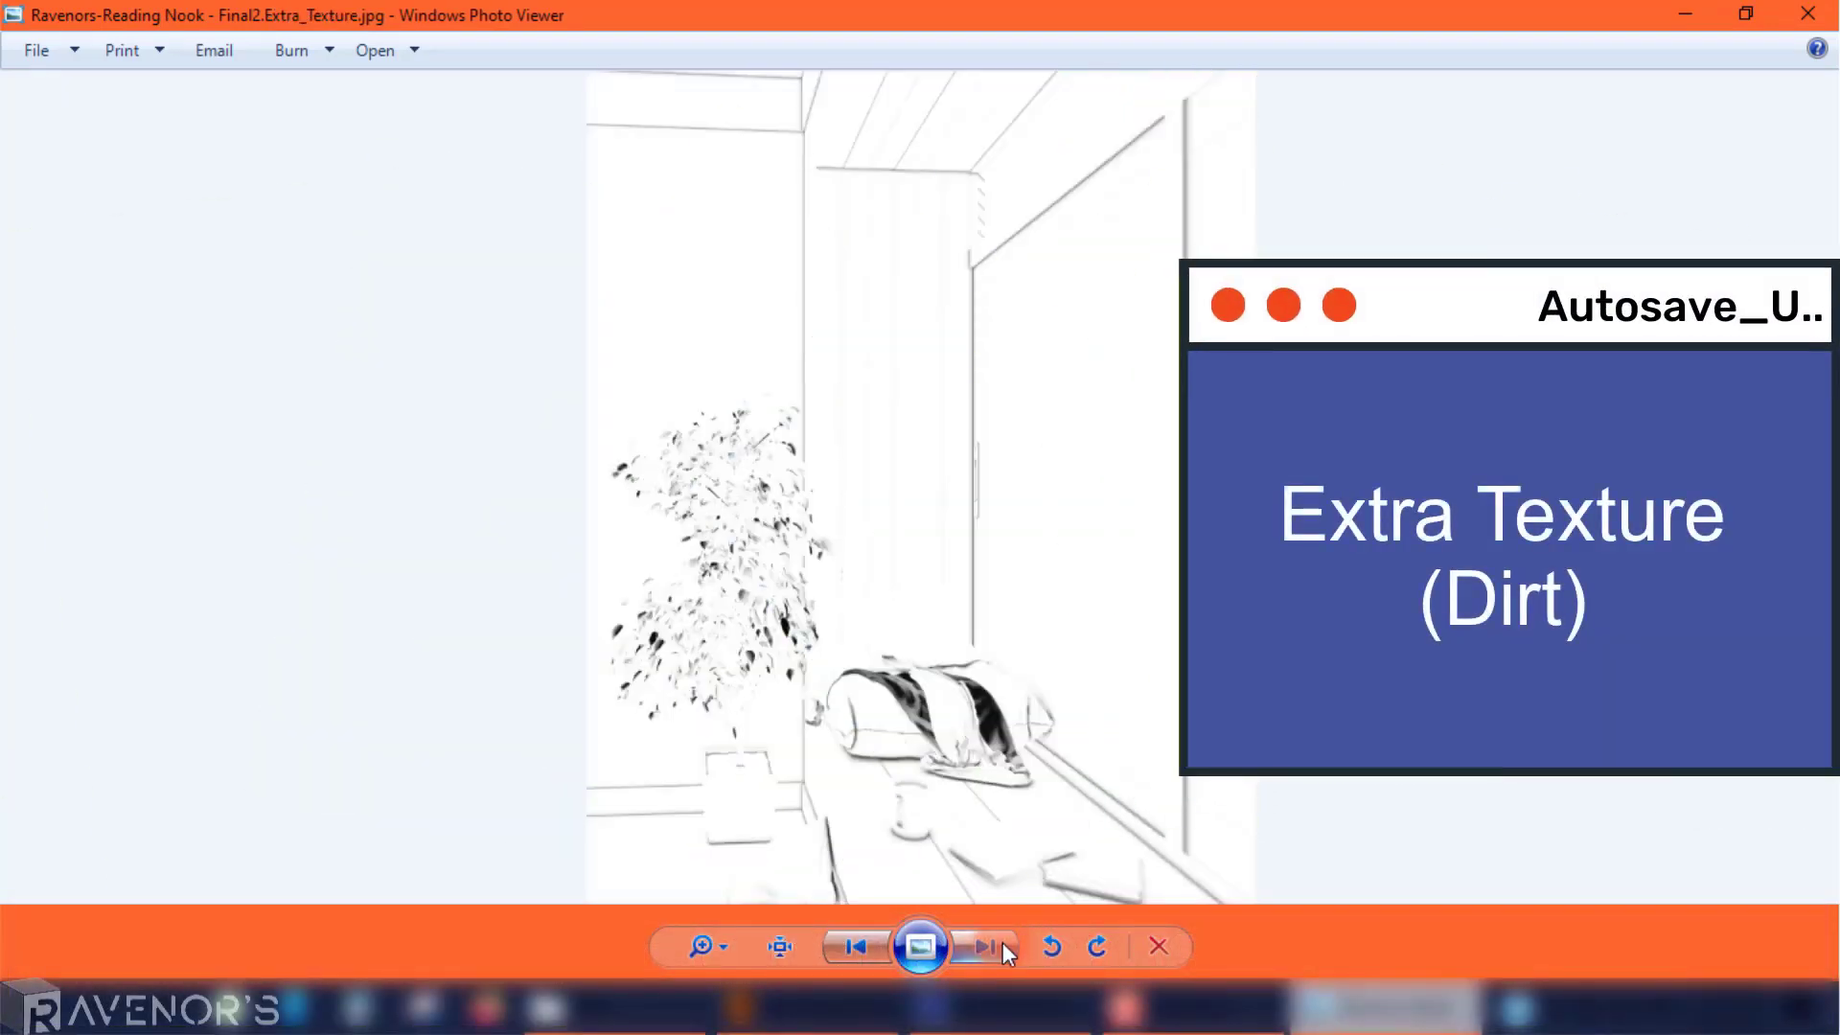
click(1003, 941)
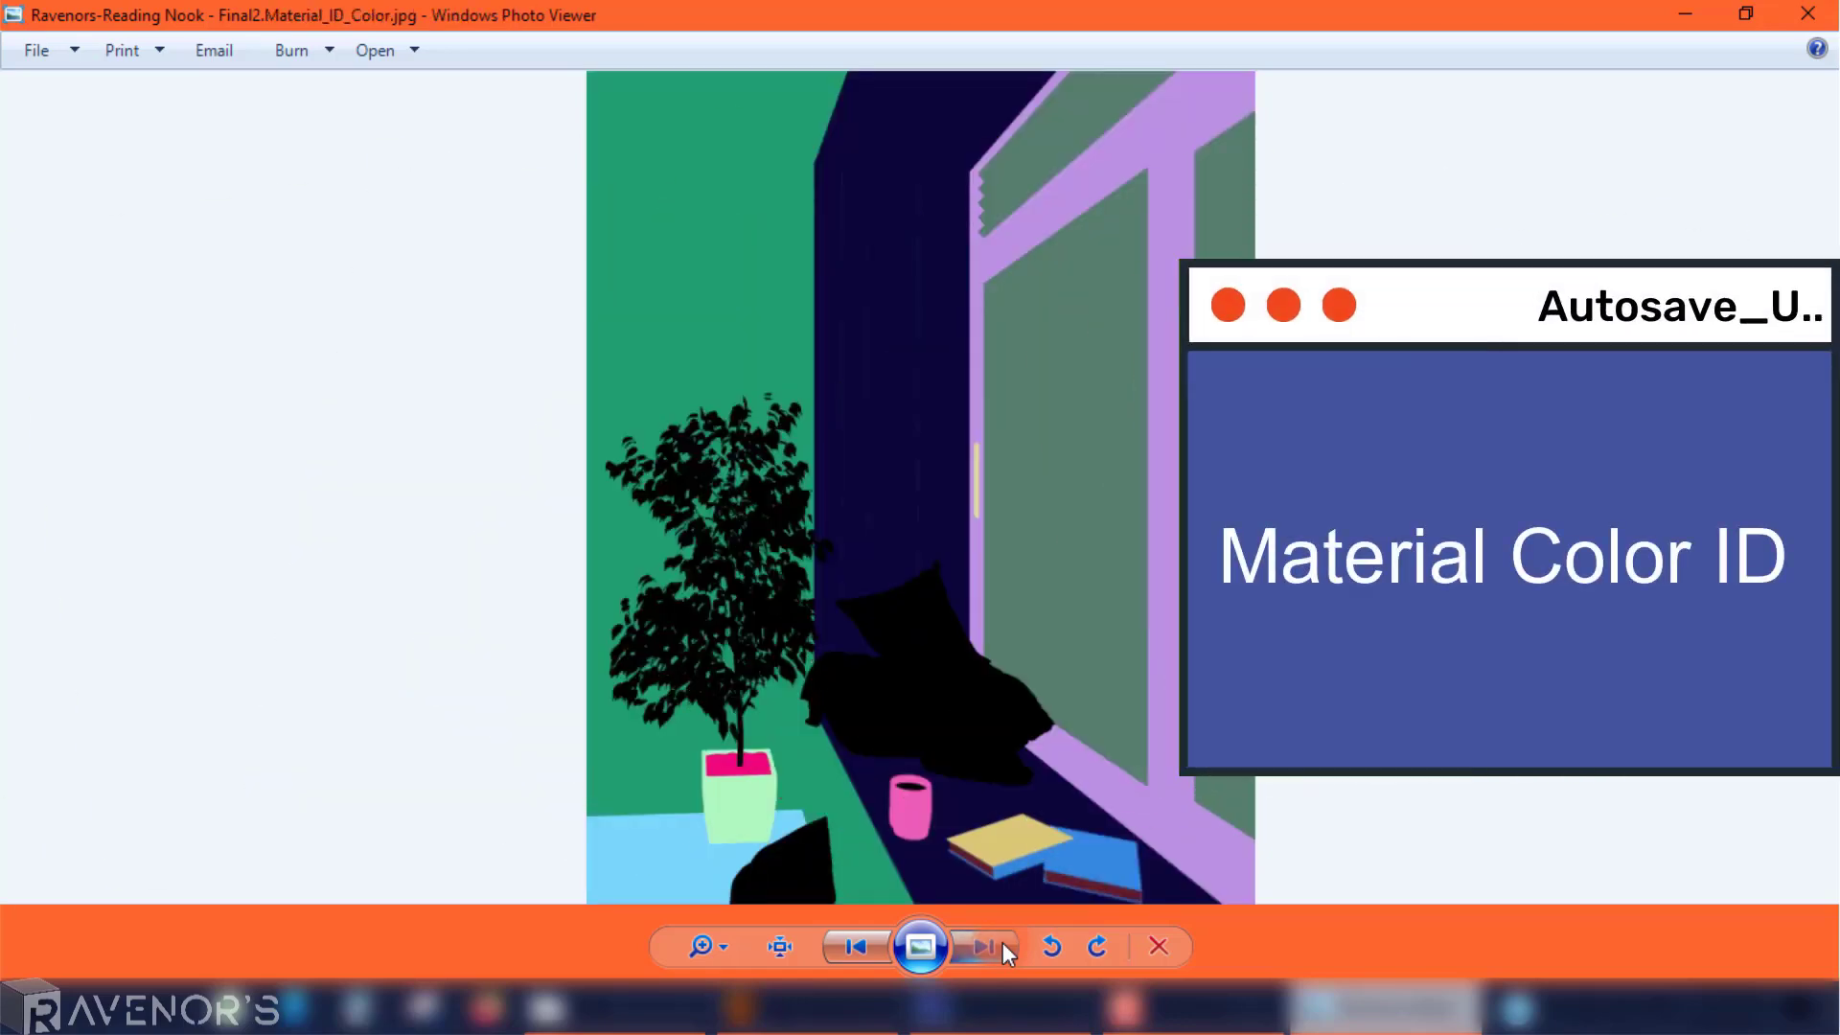
click(1002, 941)
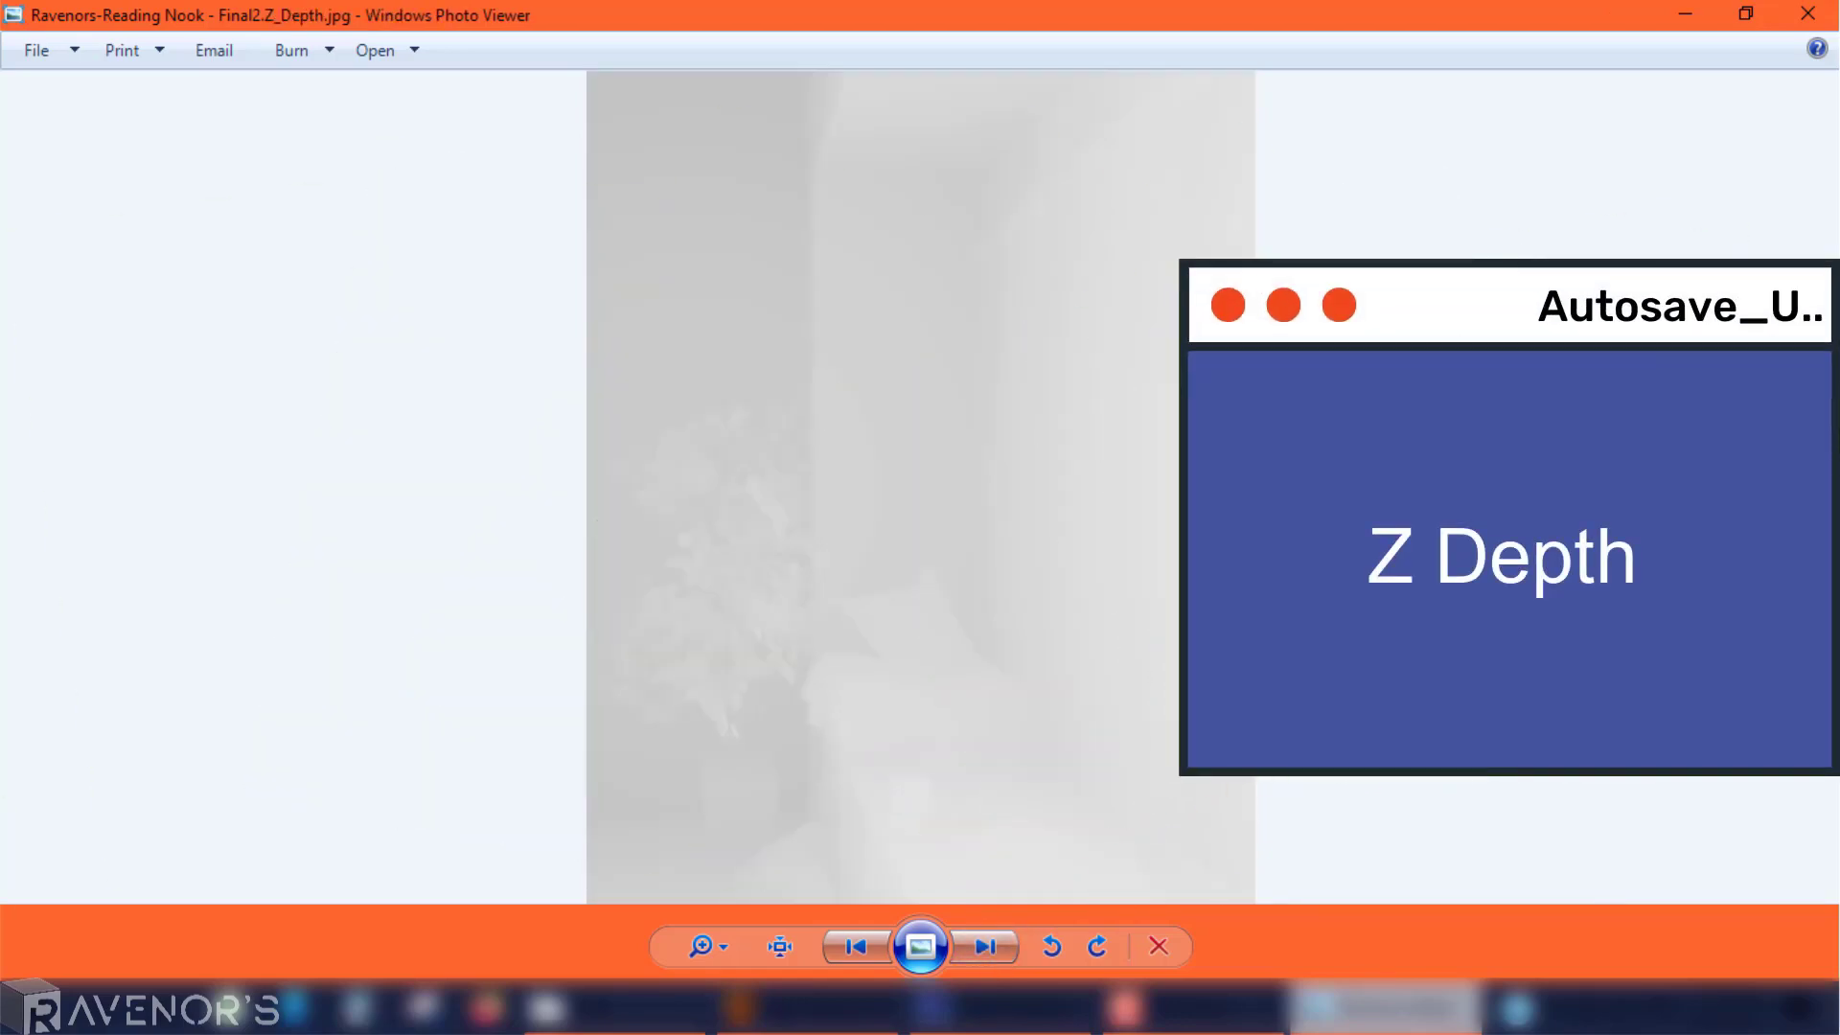
click(1808, 13)
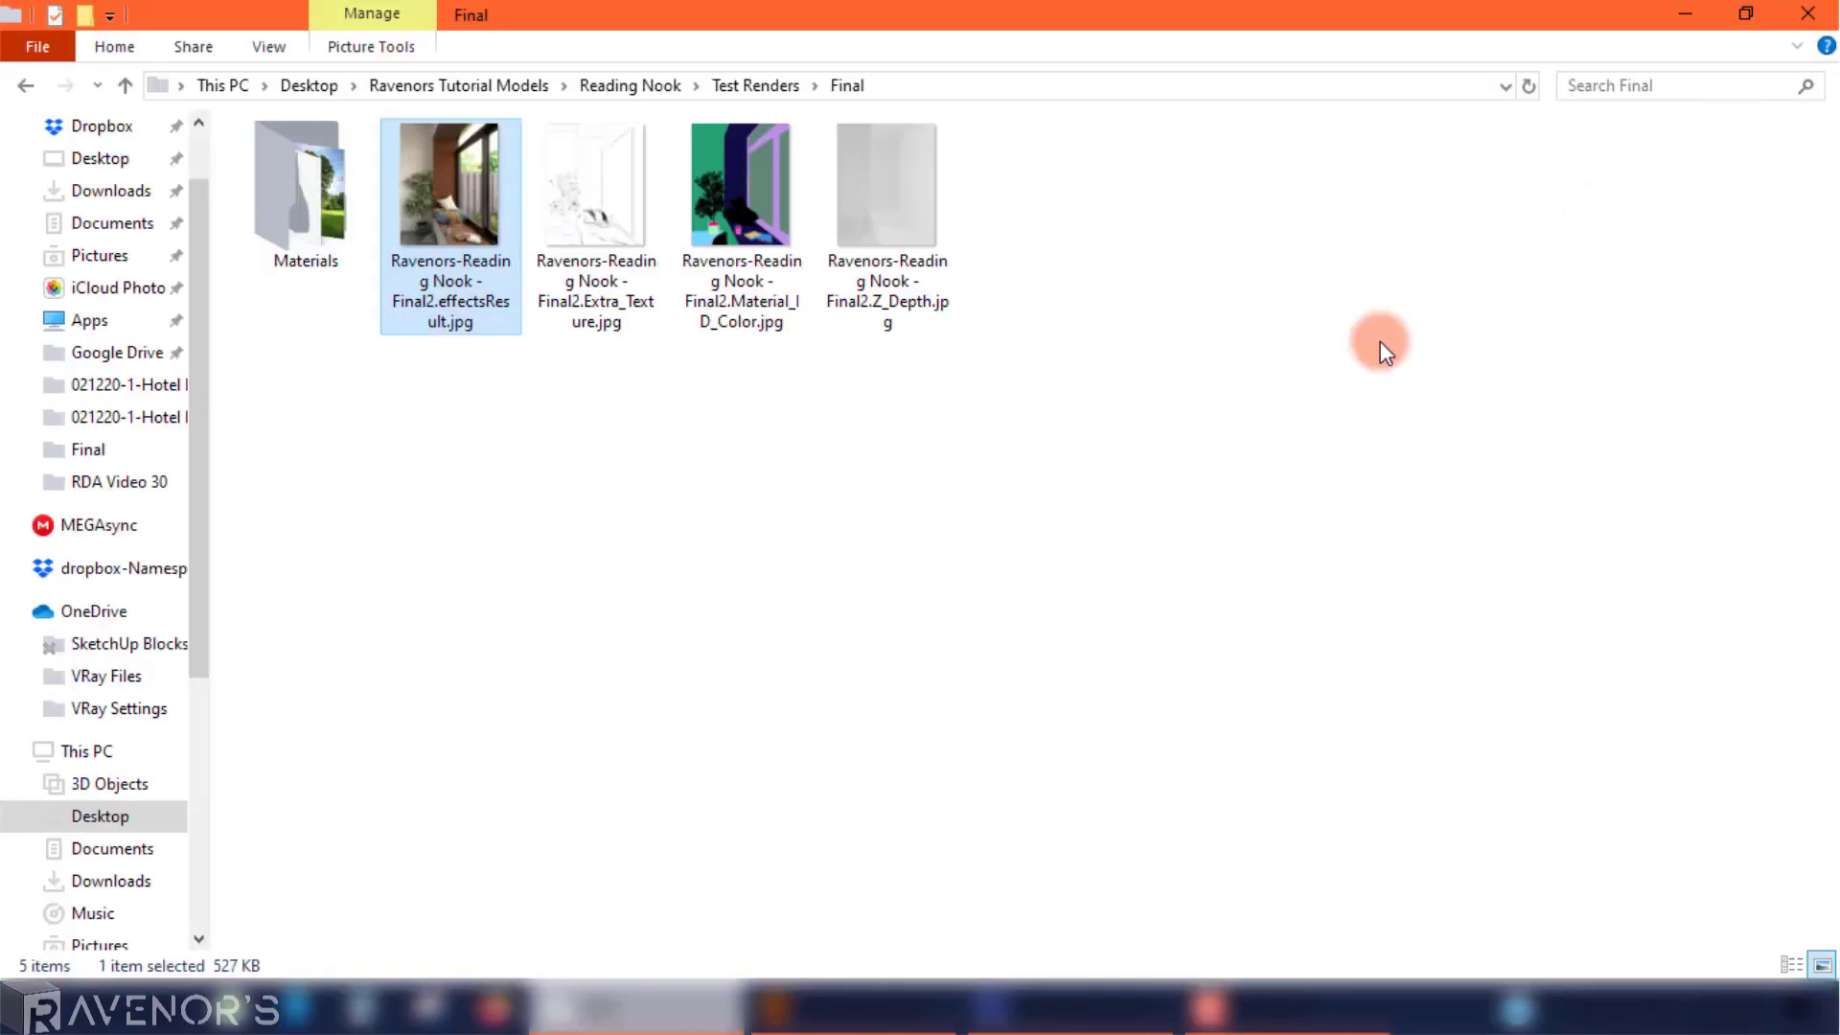
Step: Refresh the Final folder and rubber-band select all four render JPGs
right_click(665, 416)
click(739, 563)
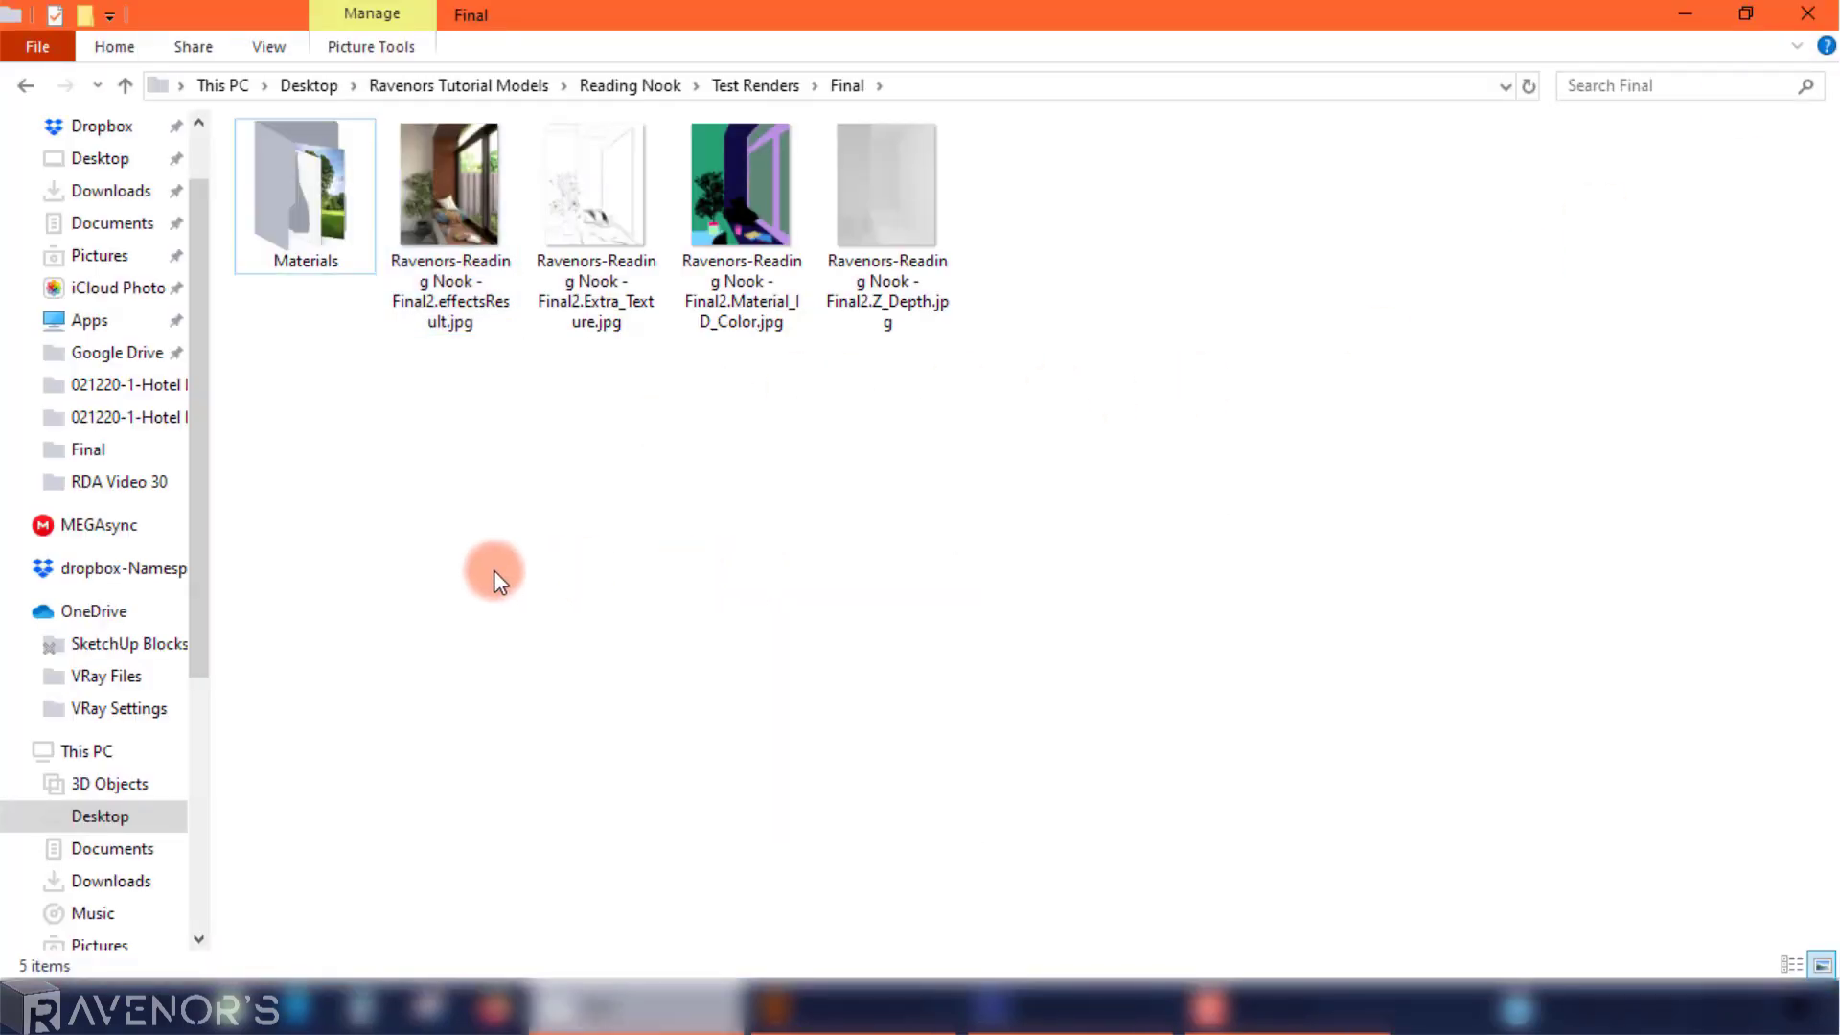
click(447, 250)
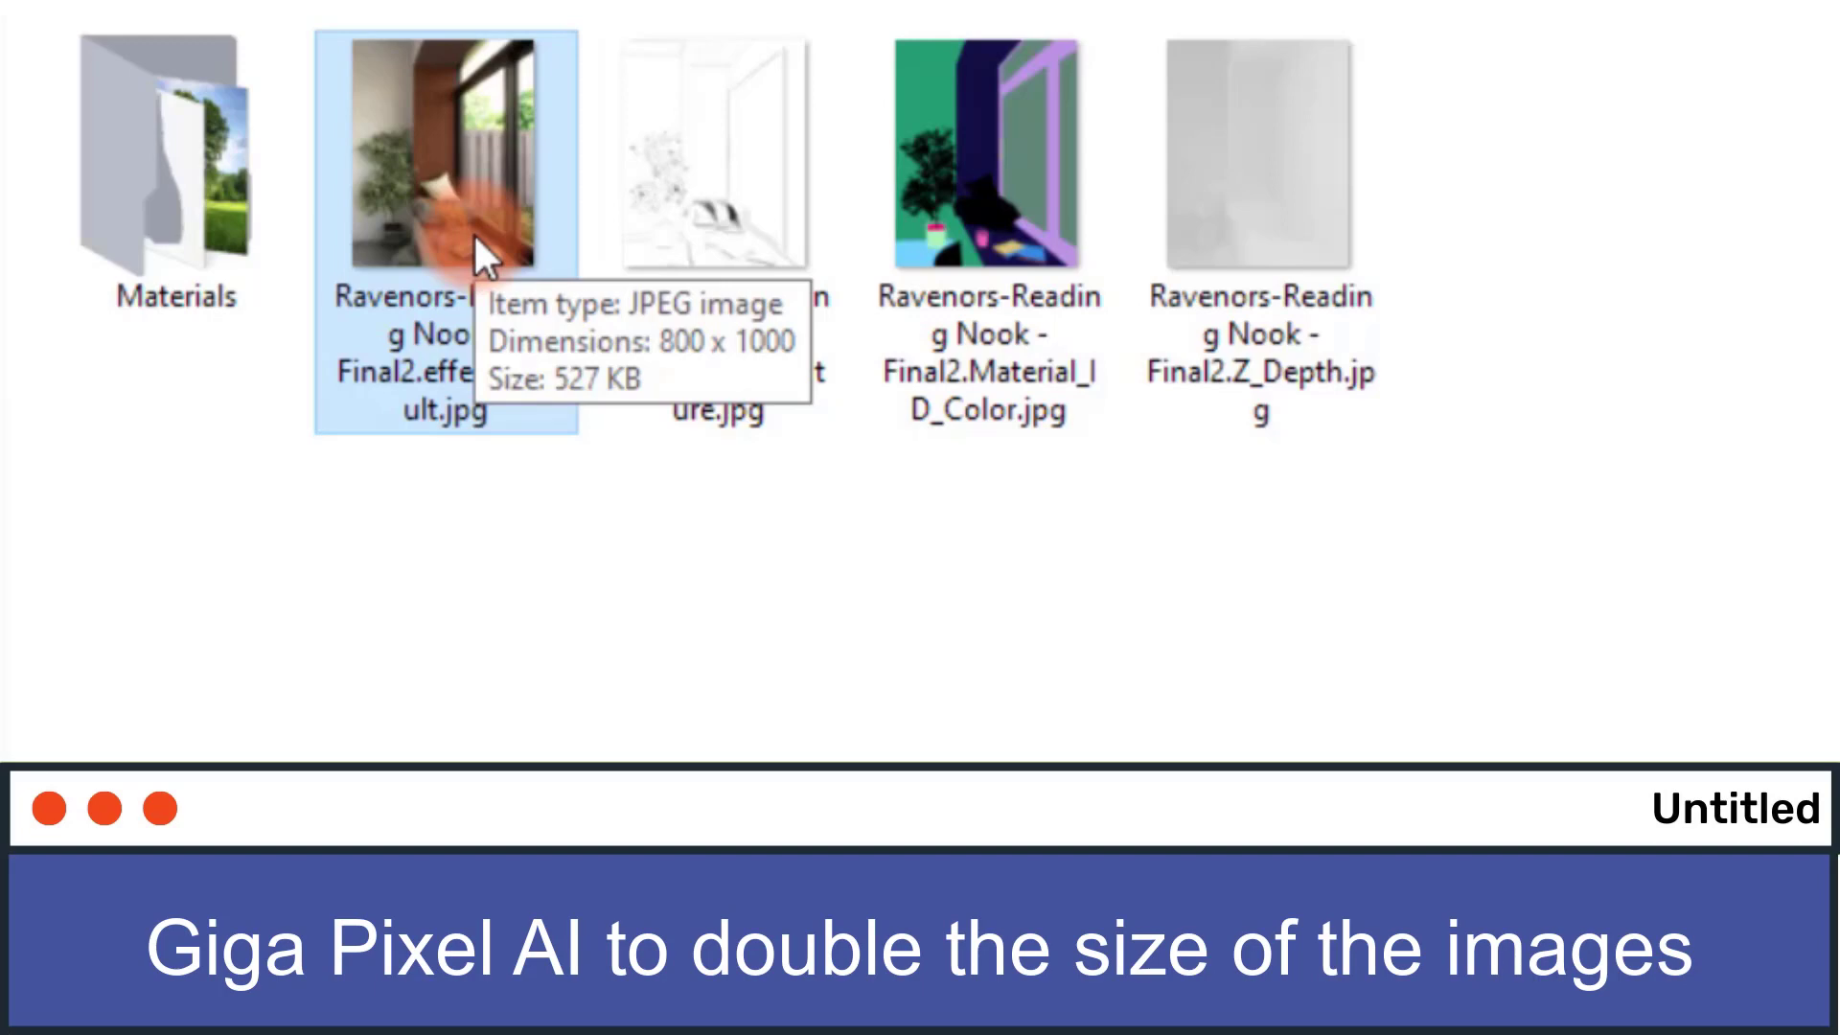
click(575, 640)
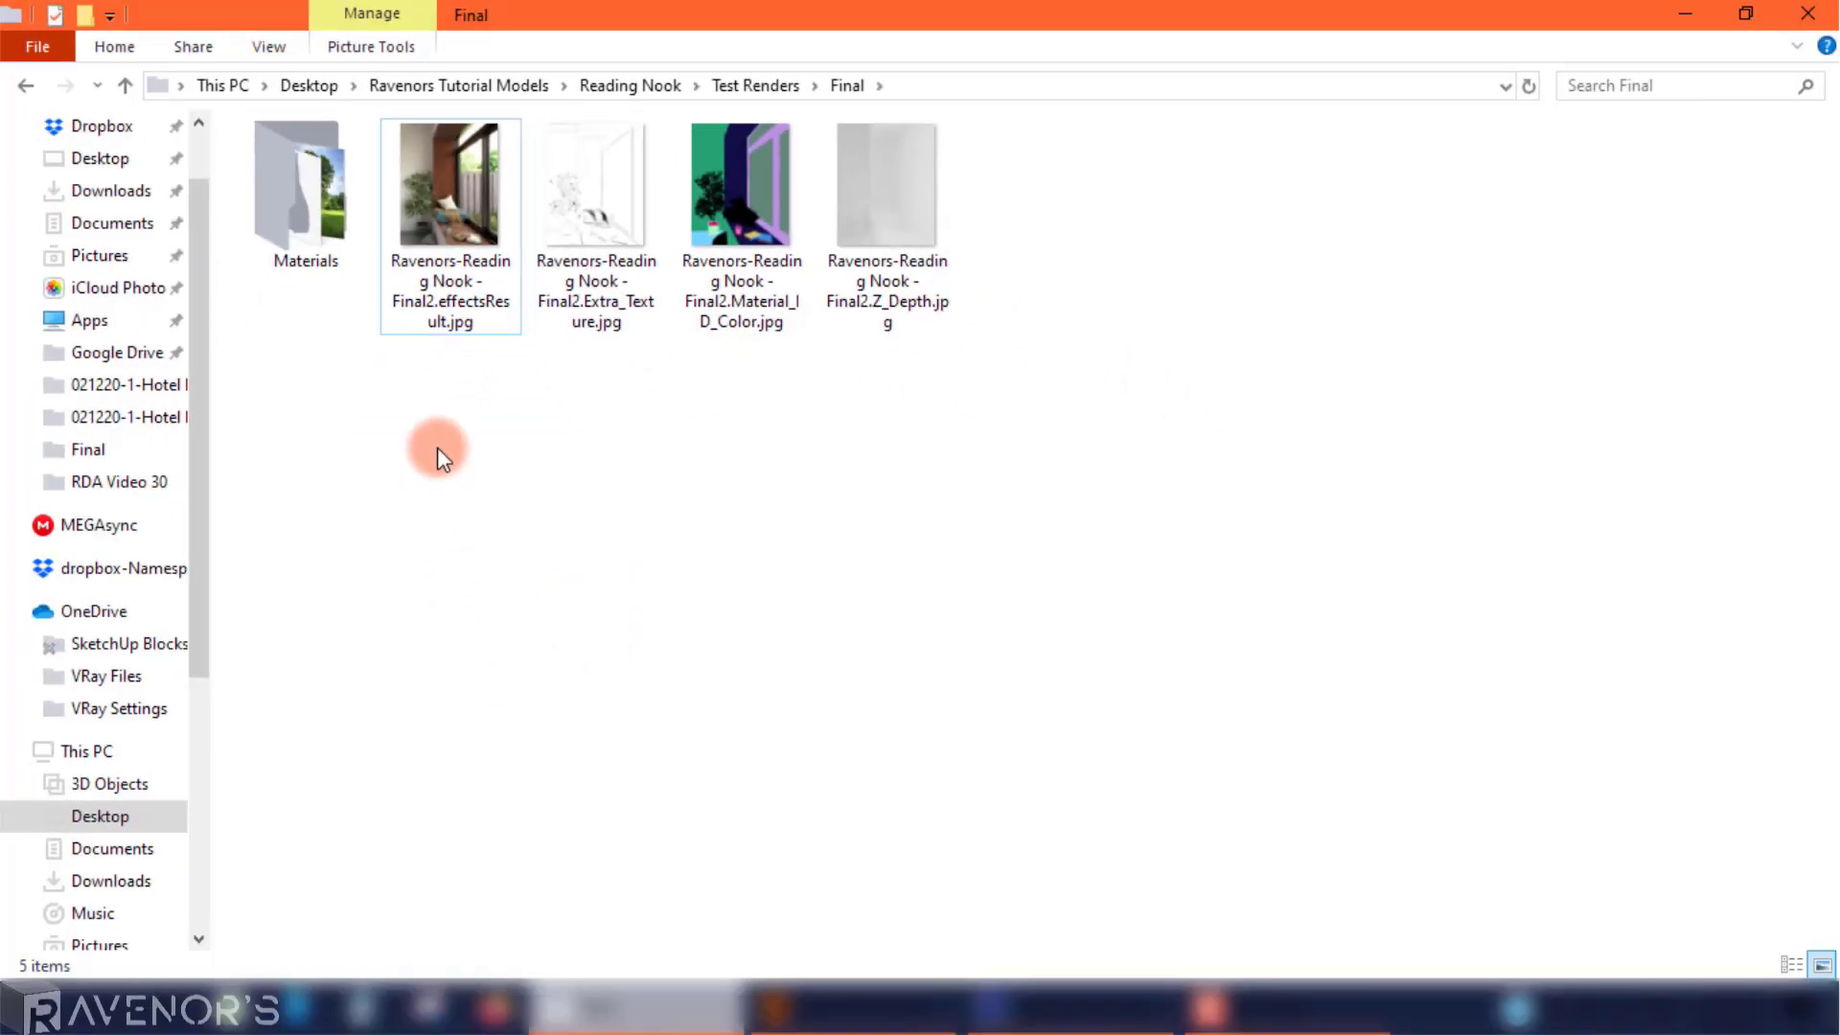
mouse_move(437, 446)
mouse_down()
mouse_move(927, 237)
mouse_move(862, 996)
mouse_move(732, 565)
mouse_up()
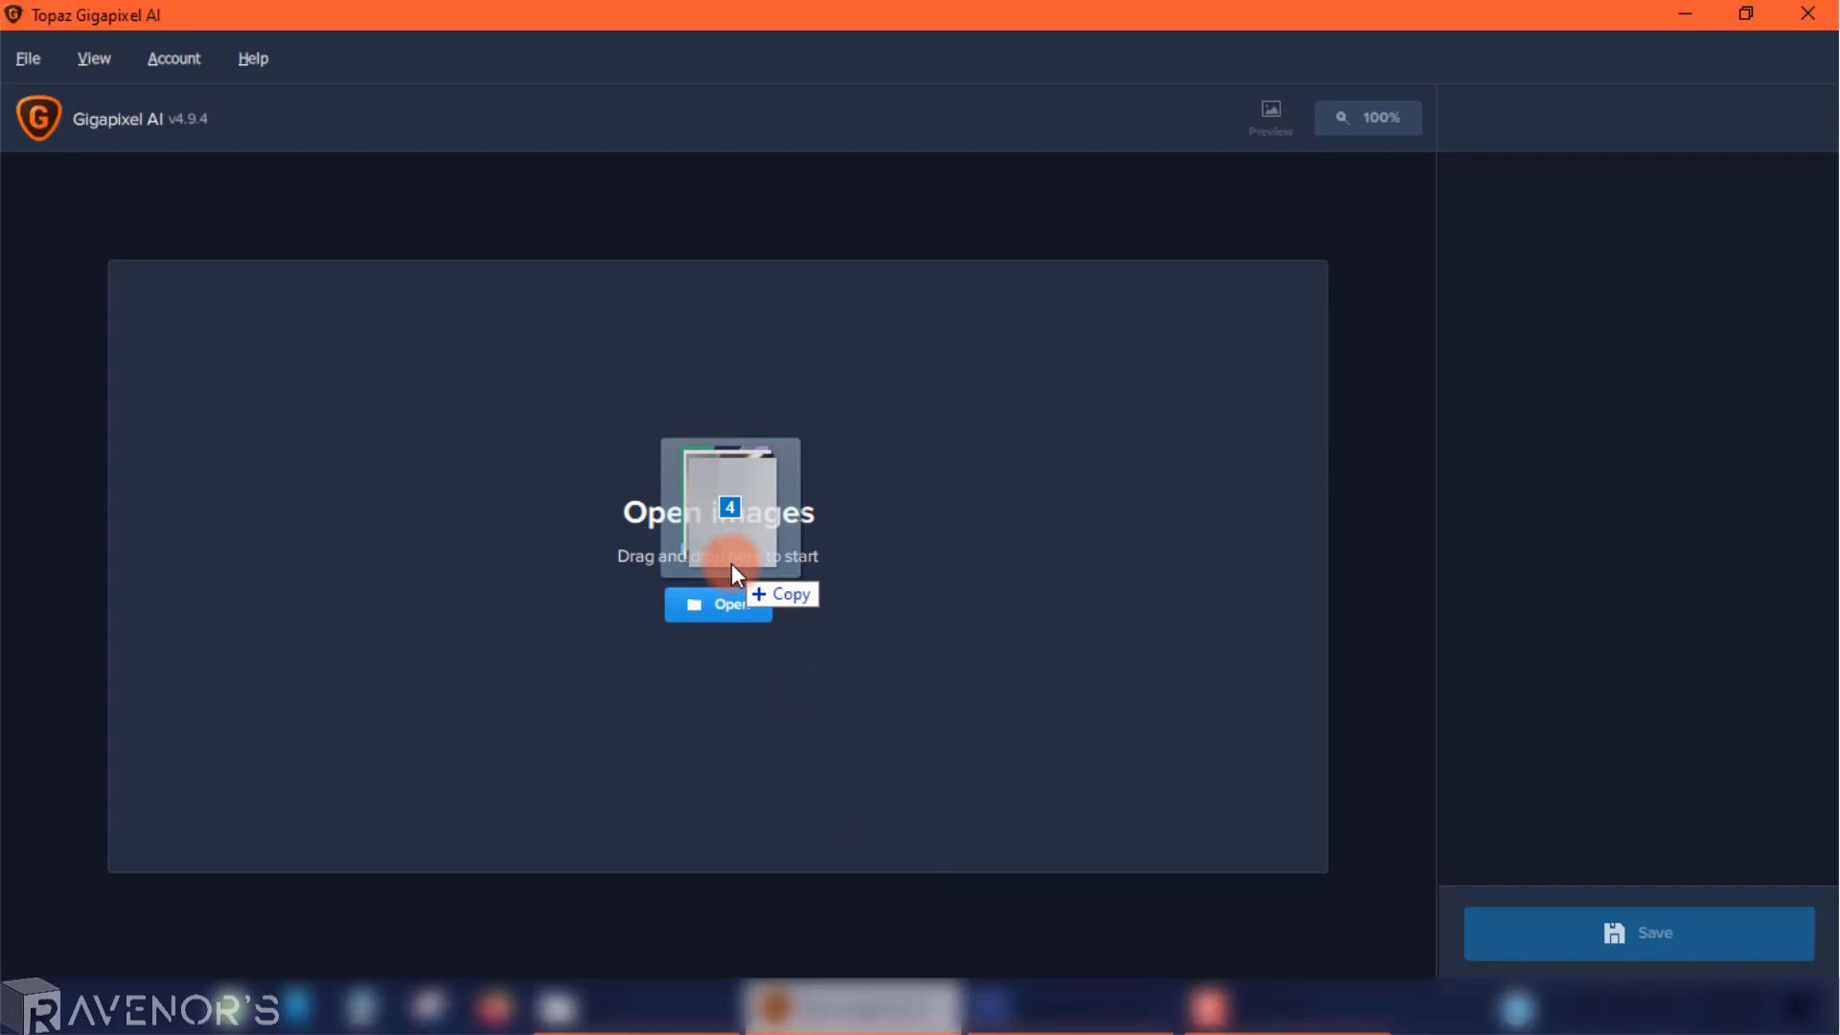
Step: Load the four renders into Gigapixel, set a 2x upscale and preview the passes
drag(732, 565, 732, 565)
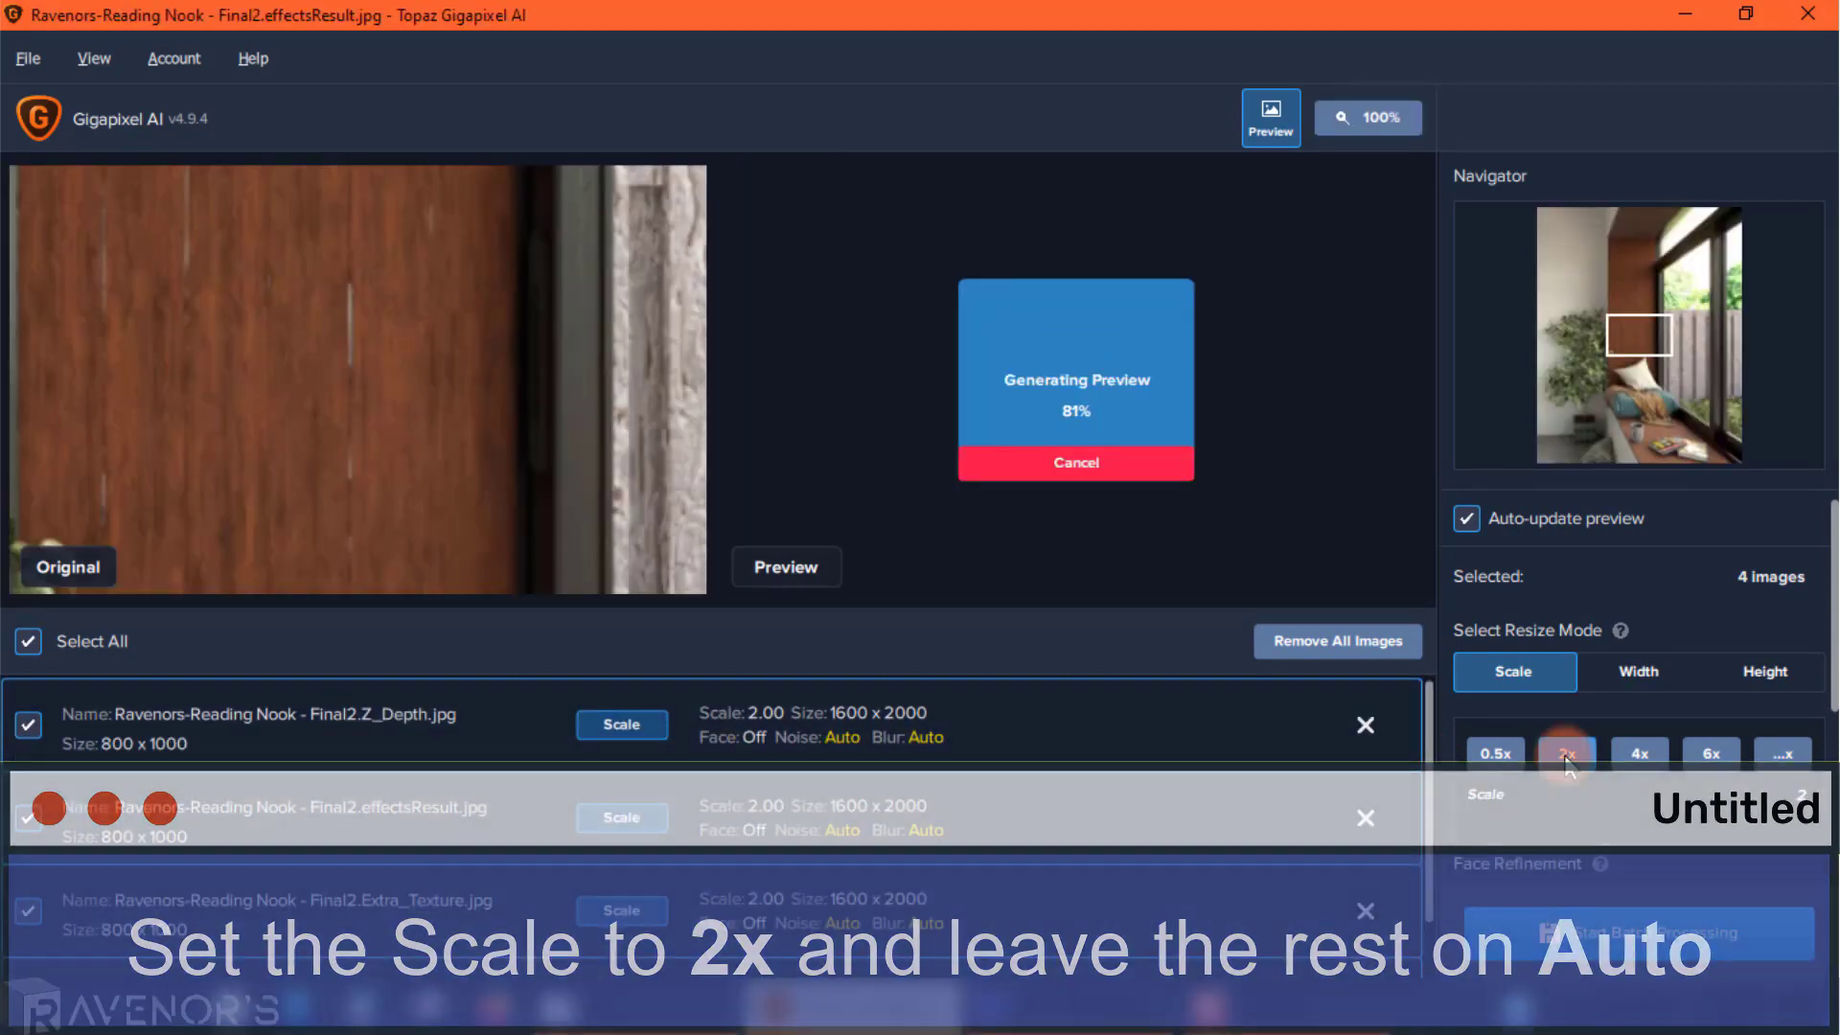
click(423, 728)
click(416, 898)
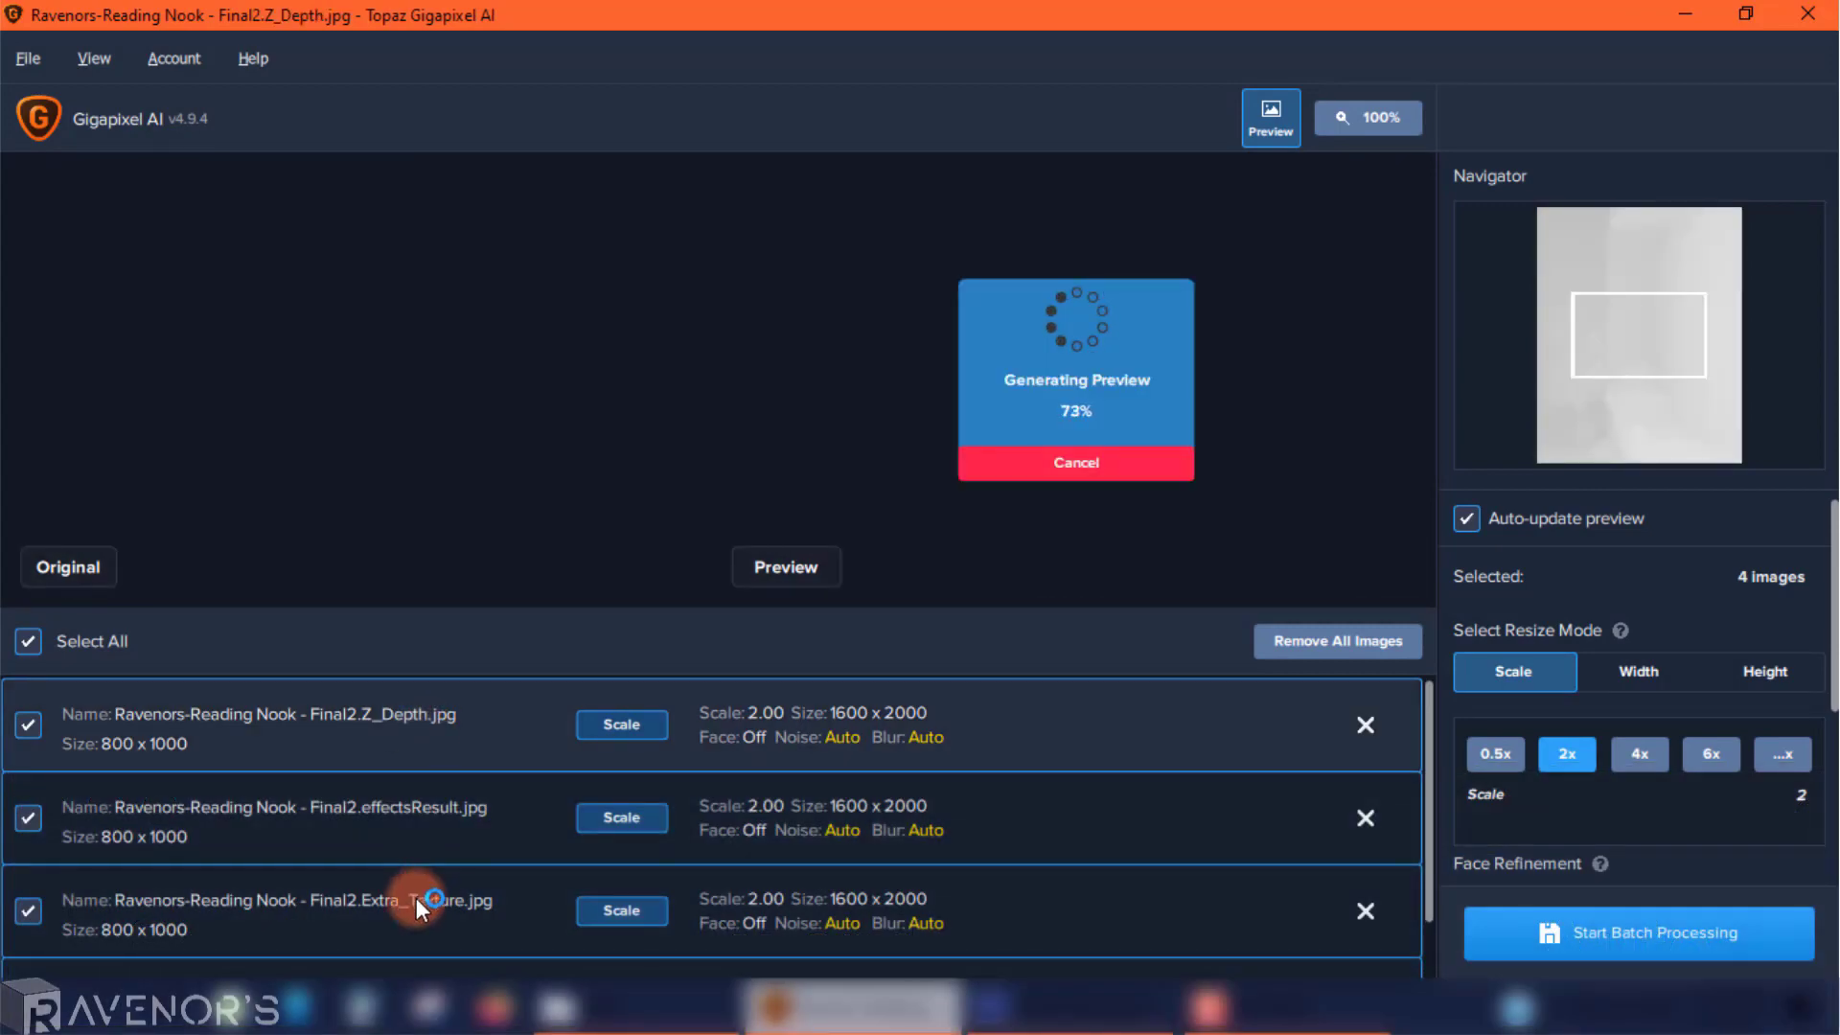
click(609, 876)
click(1572, 755)
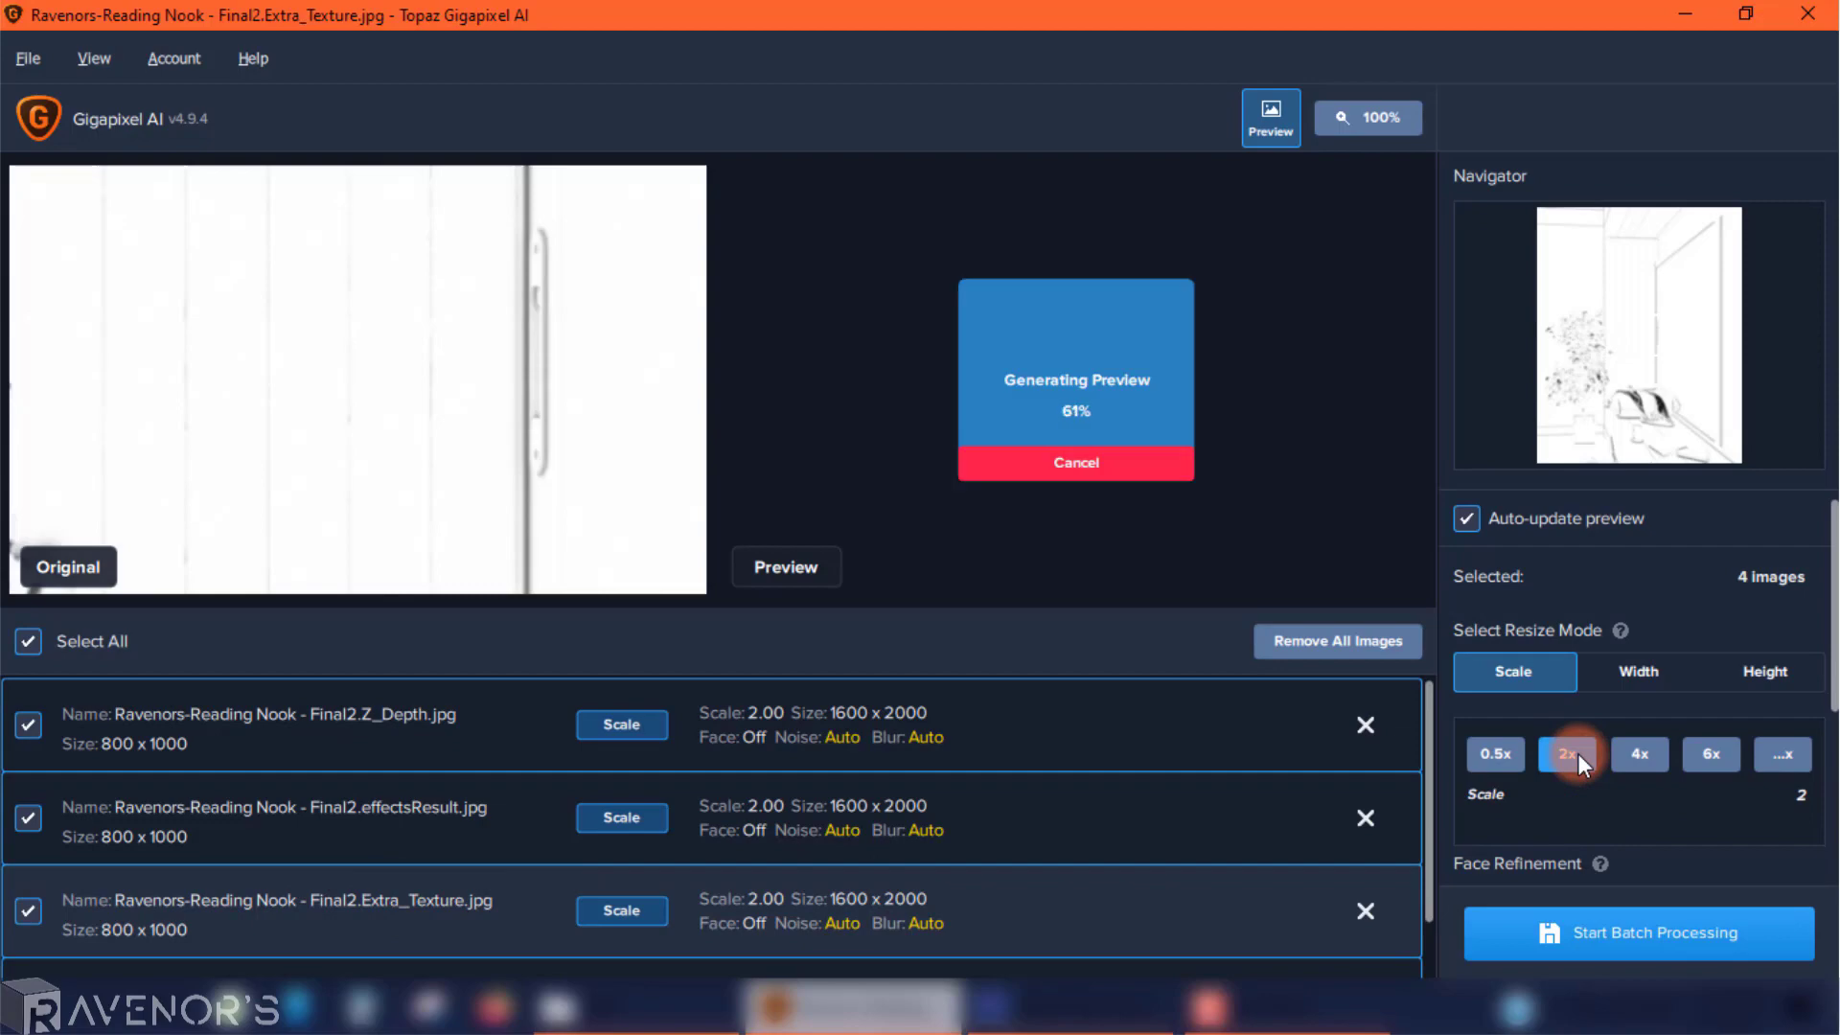
Step: Batch-upscale all four images at 2x to 1600 x 2000
click(441, 925)
click(1564, 754)
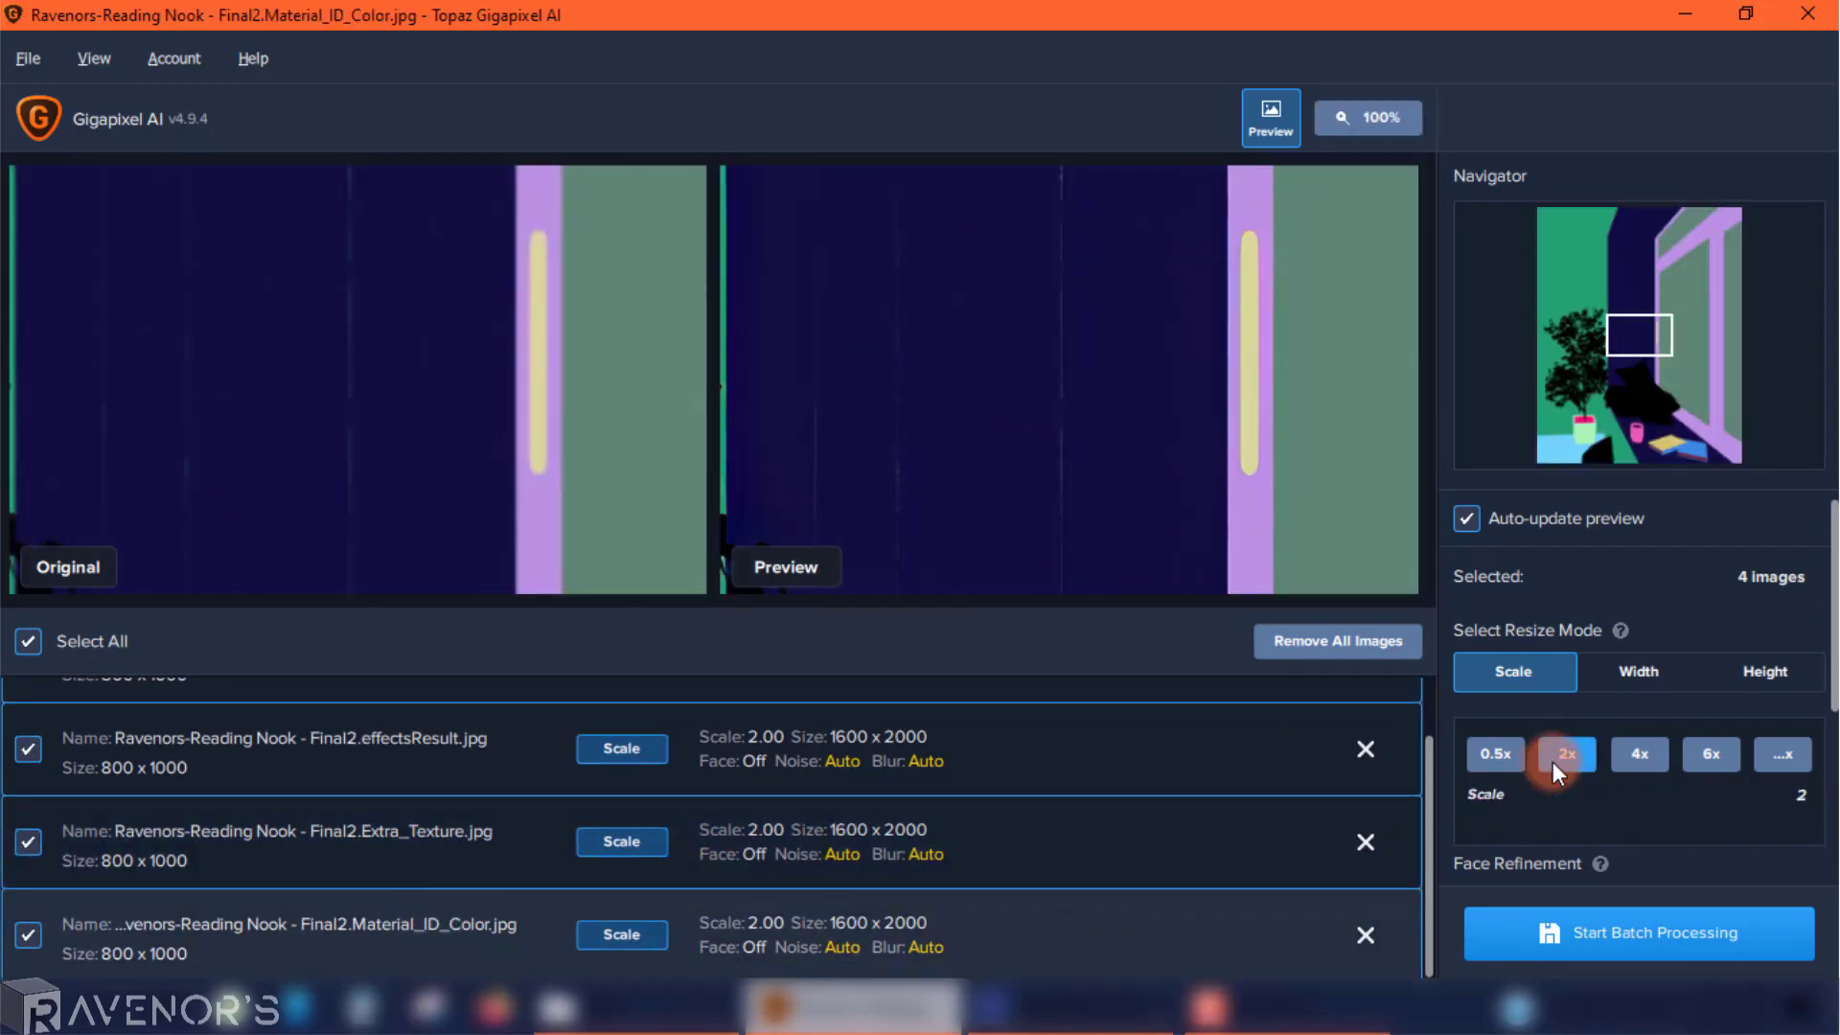
click(1610, 933)
click(1179, 815)
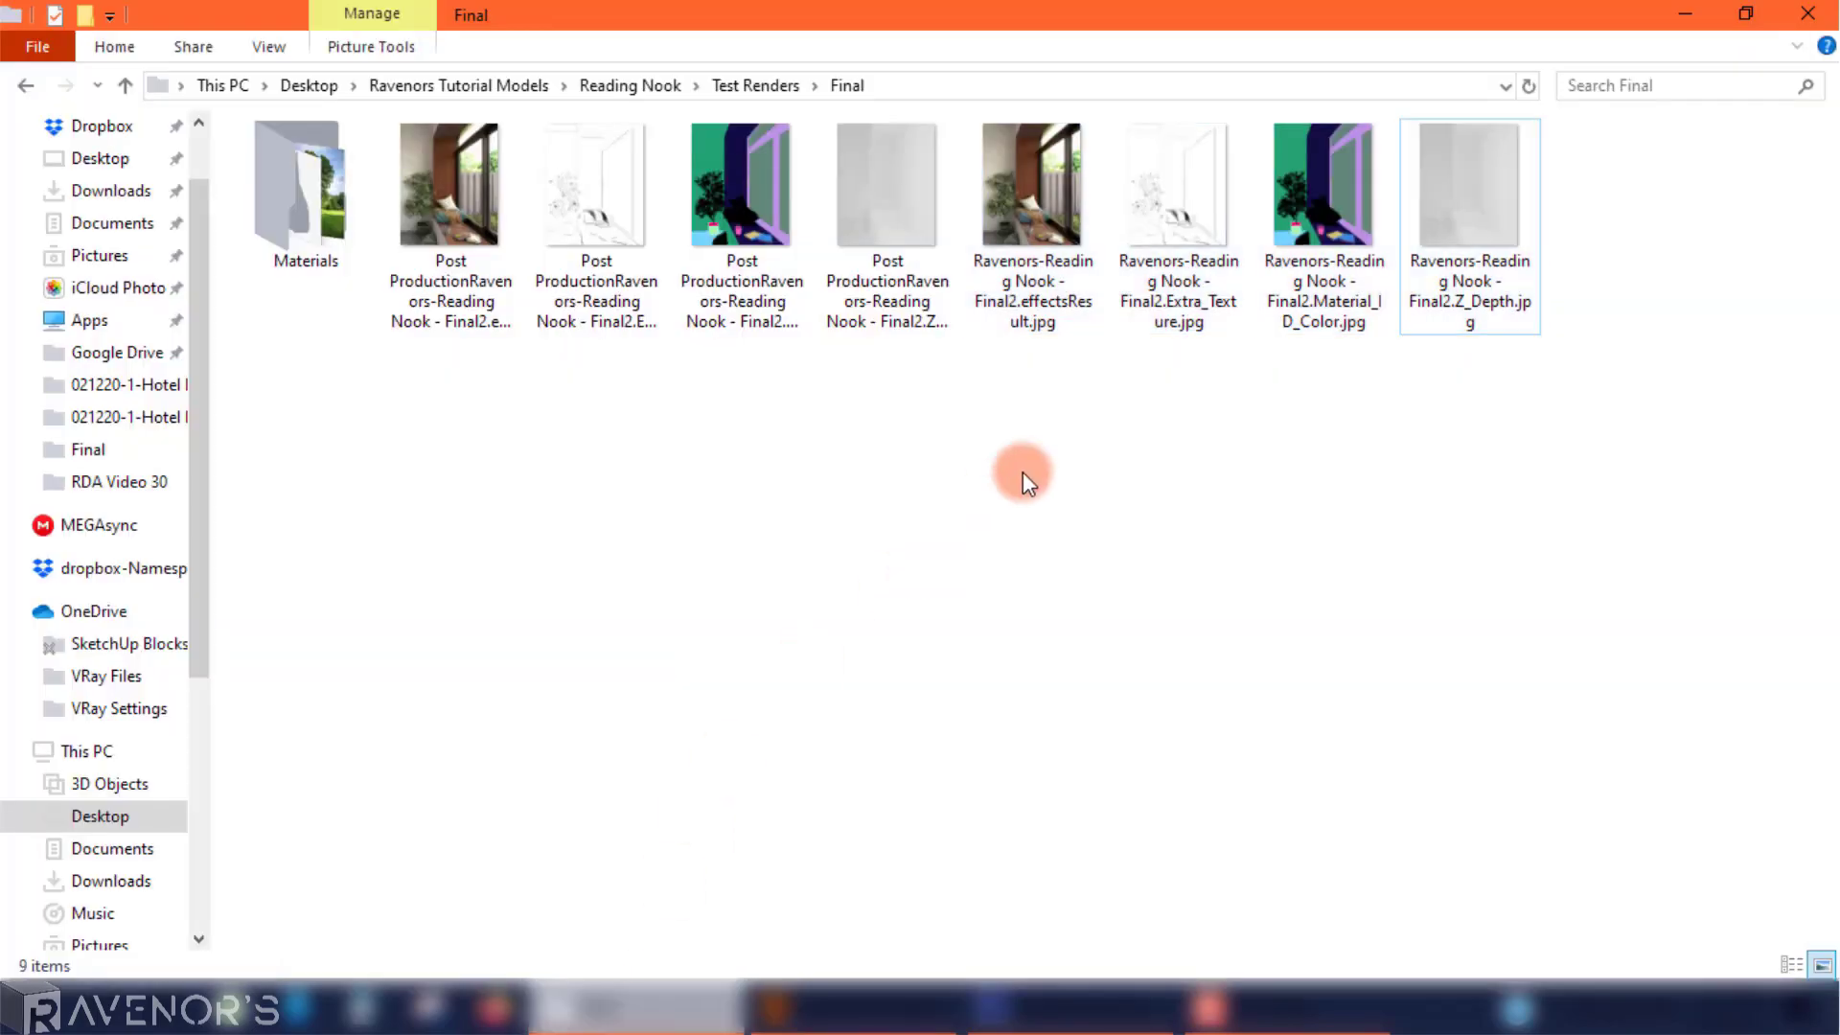
Step: Refresh the Final folder and bring the upscaled main effectsResult render into Photoshop
right_click(1022, 471)
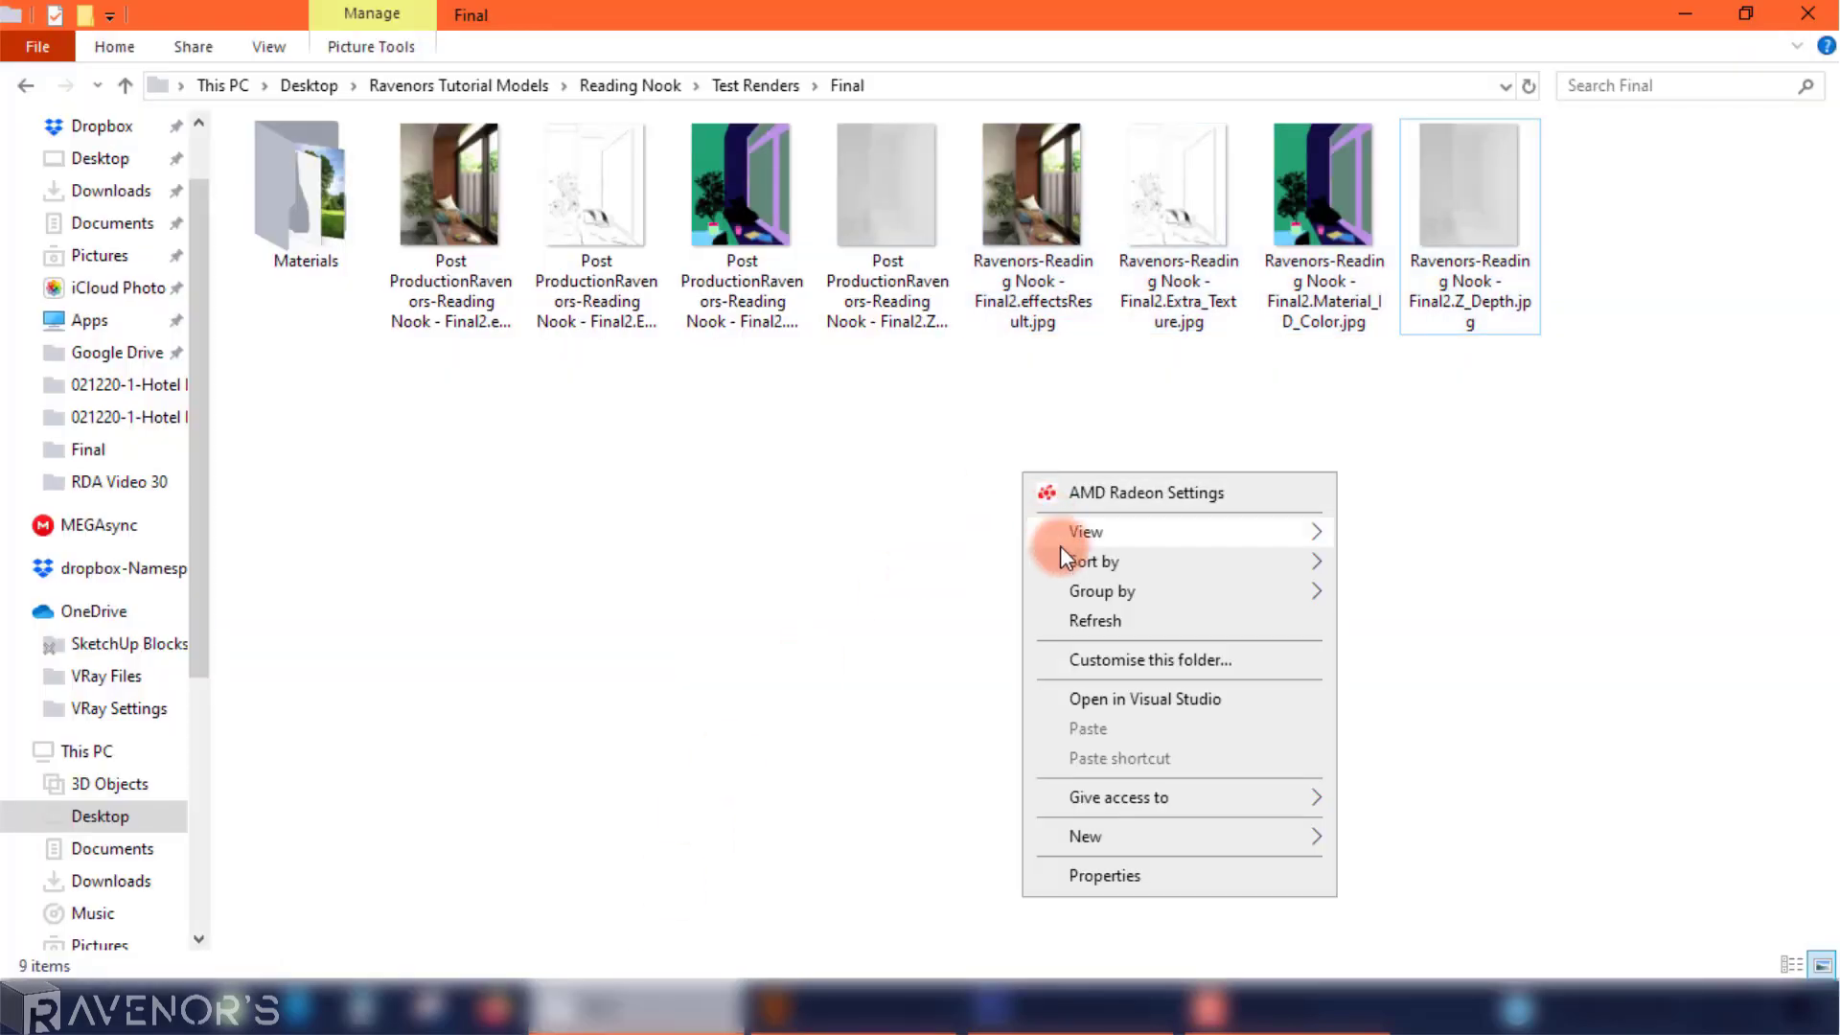
click(1075, 618)
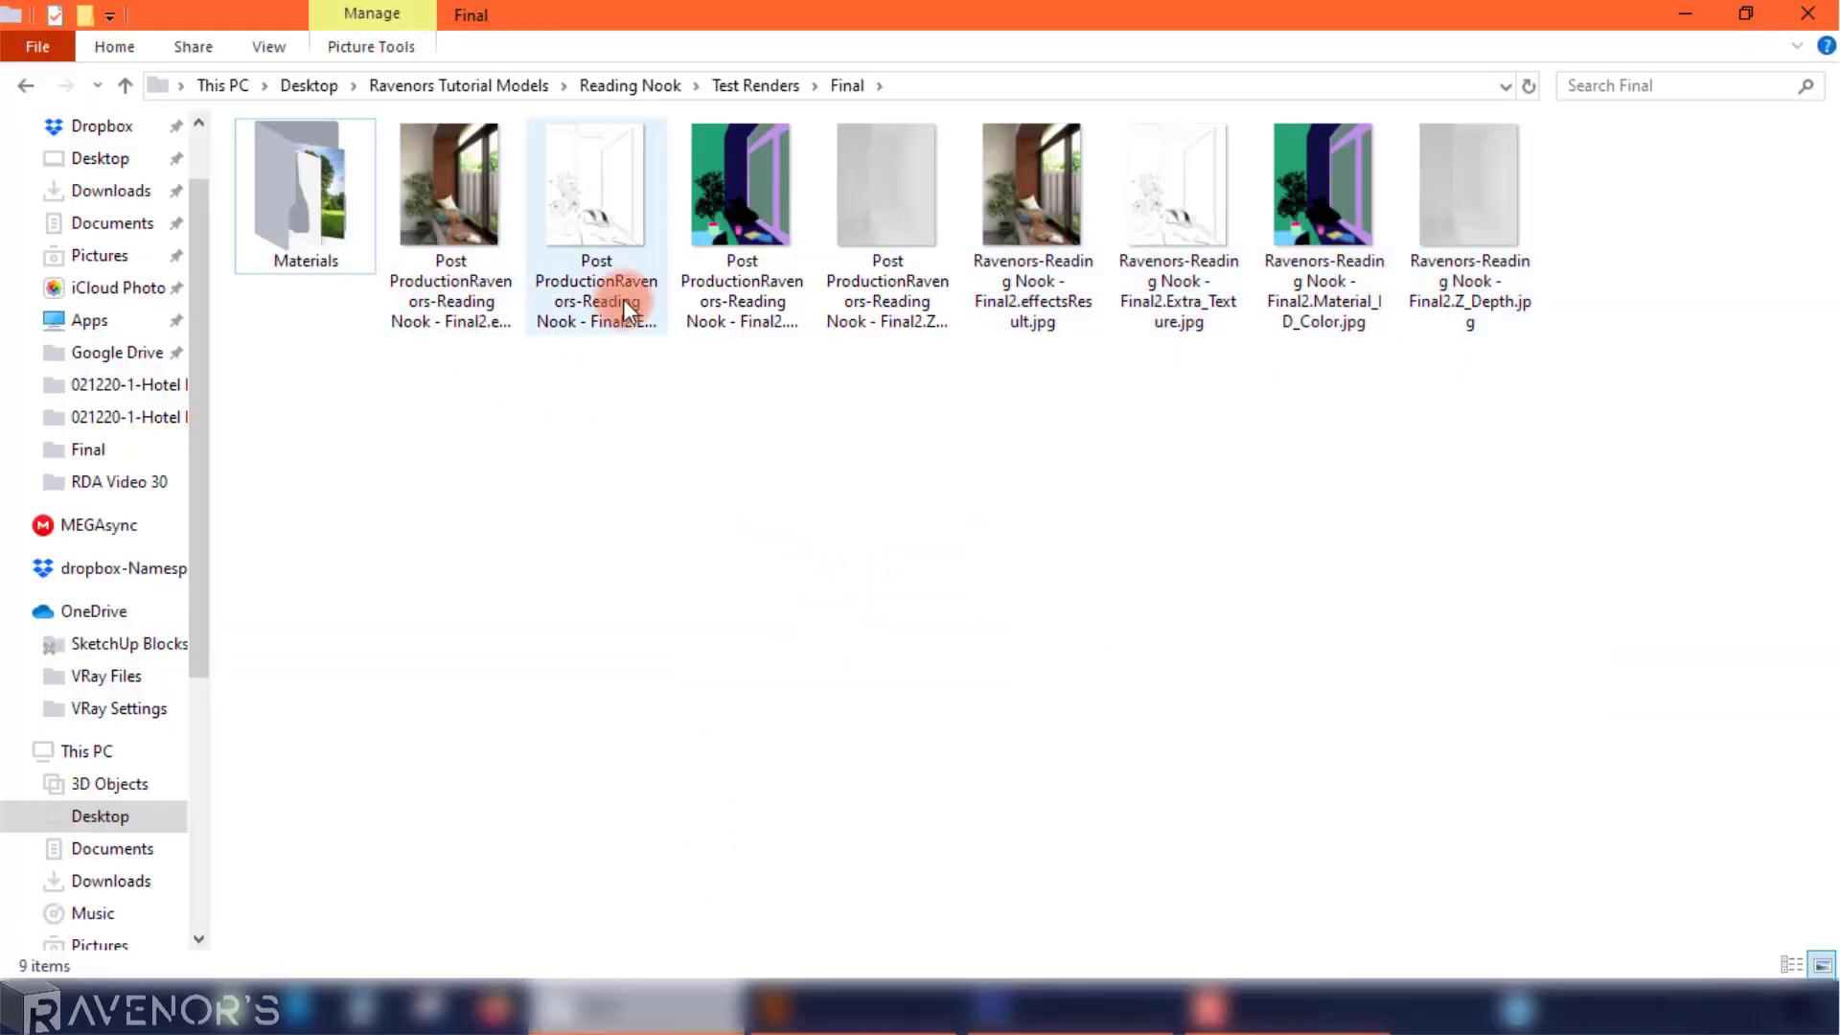
click(902, 276)
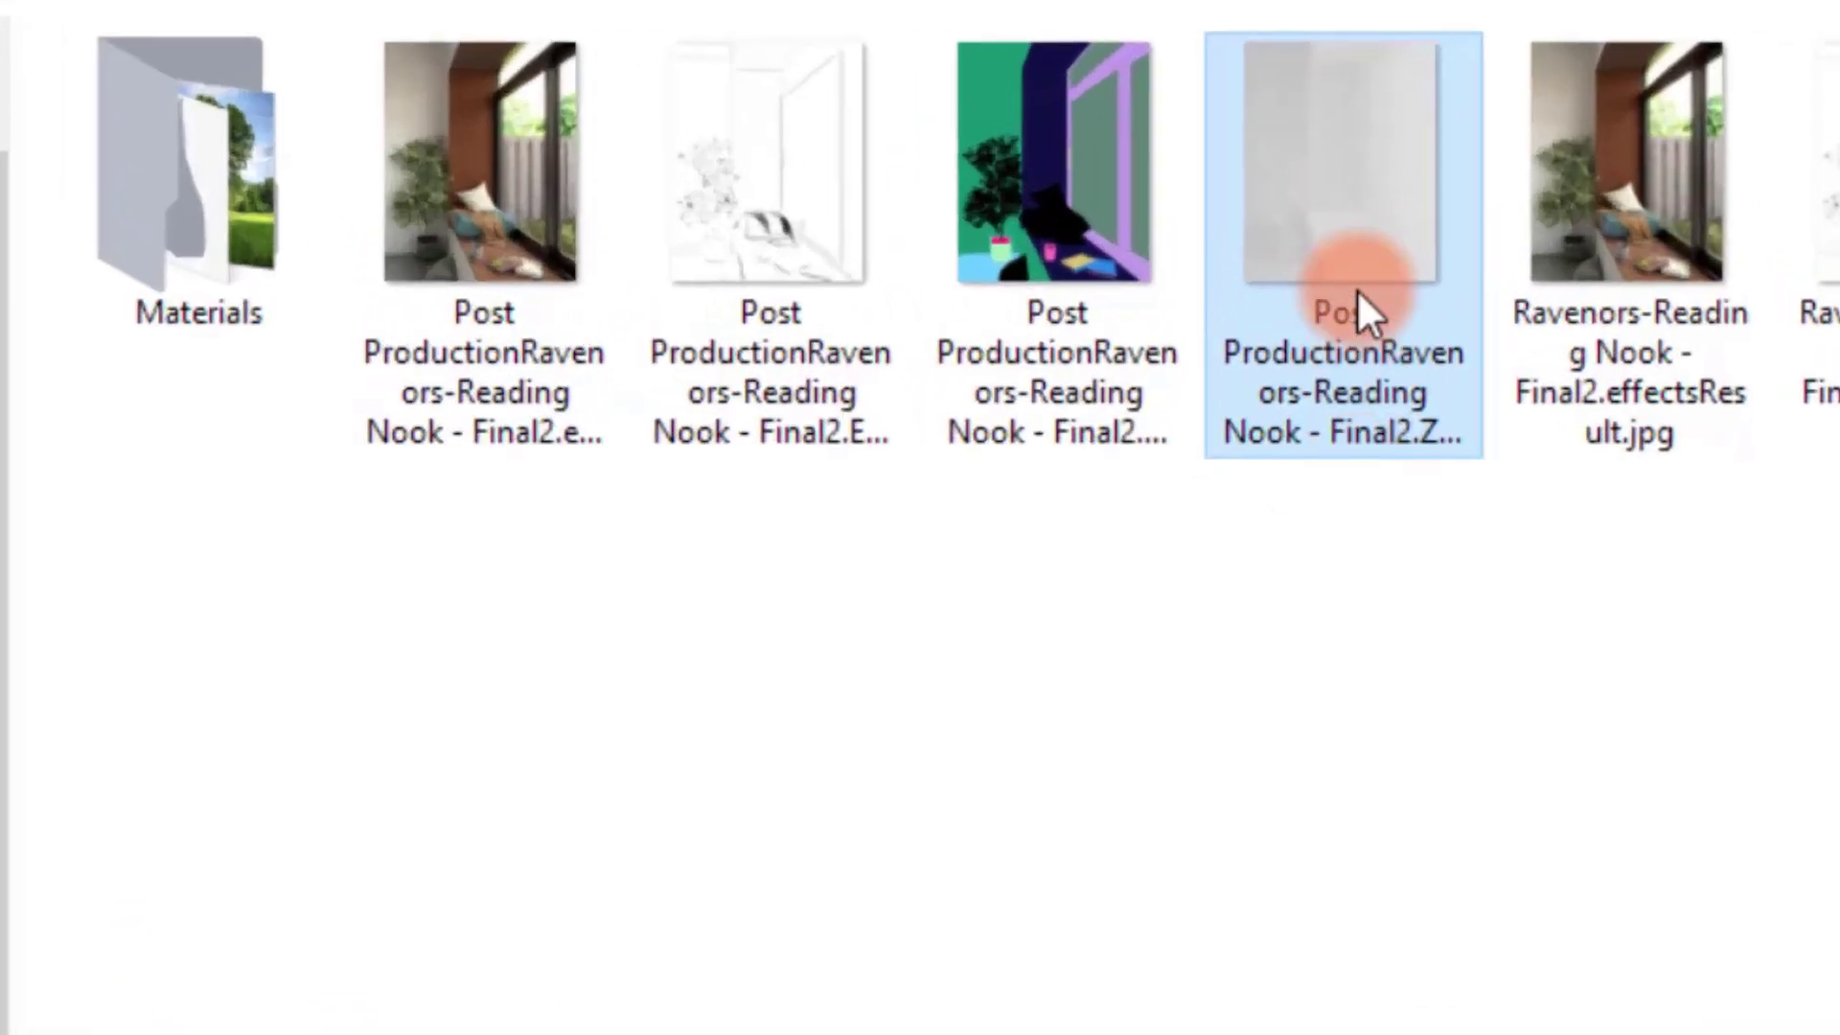
mouse_move(887, 228)
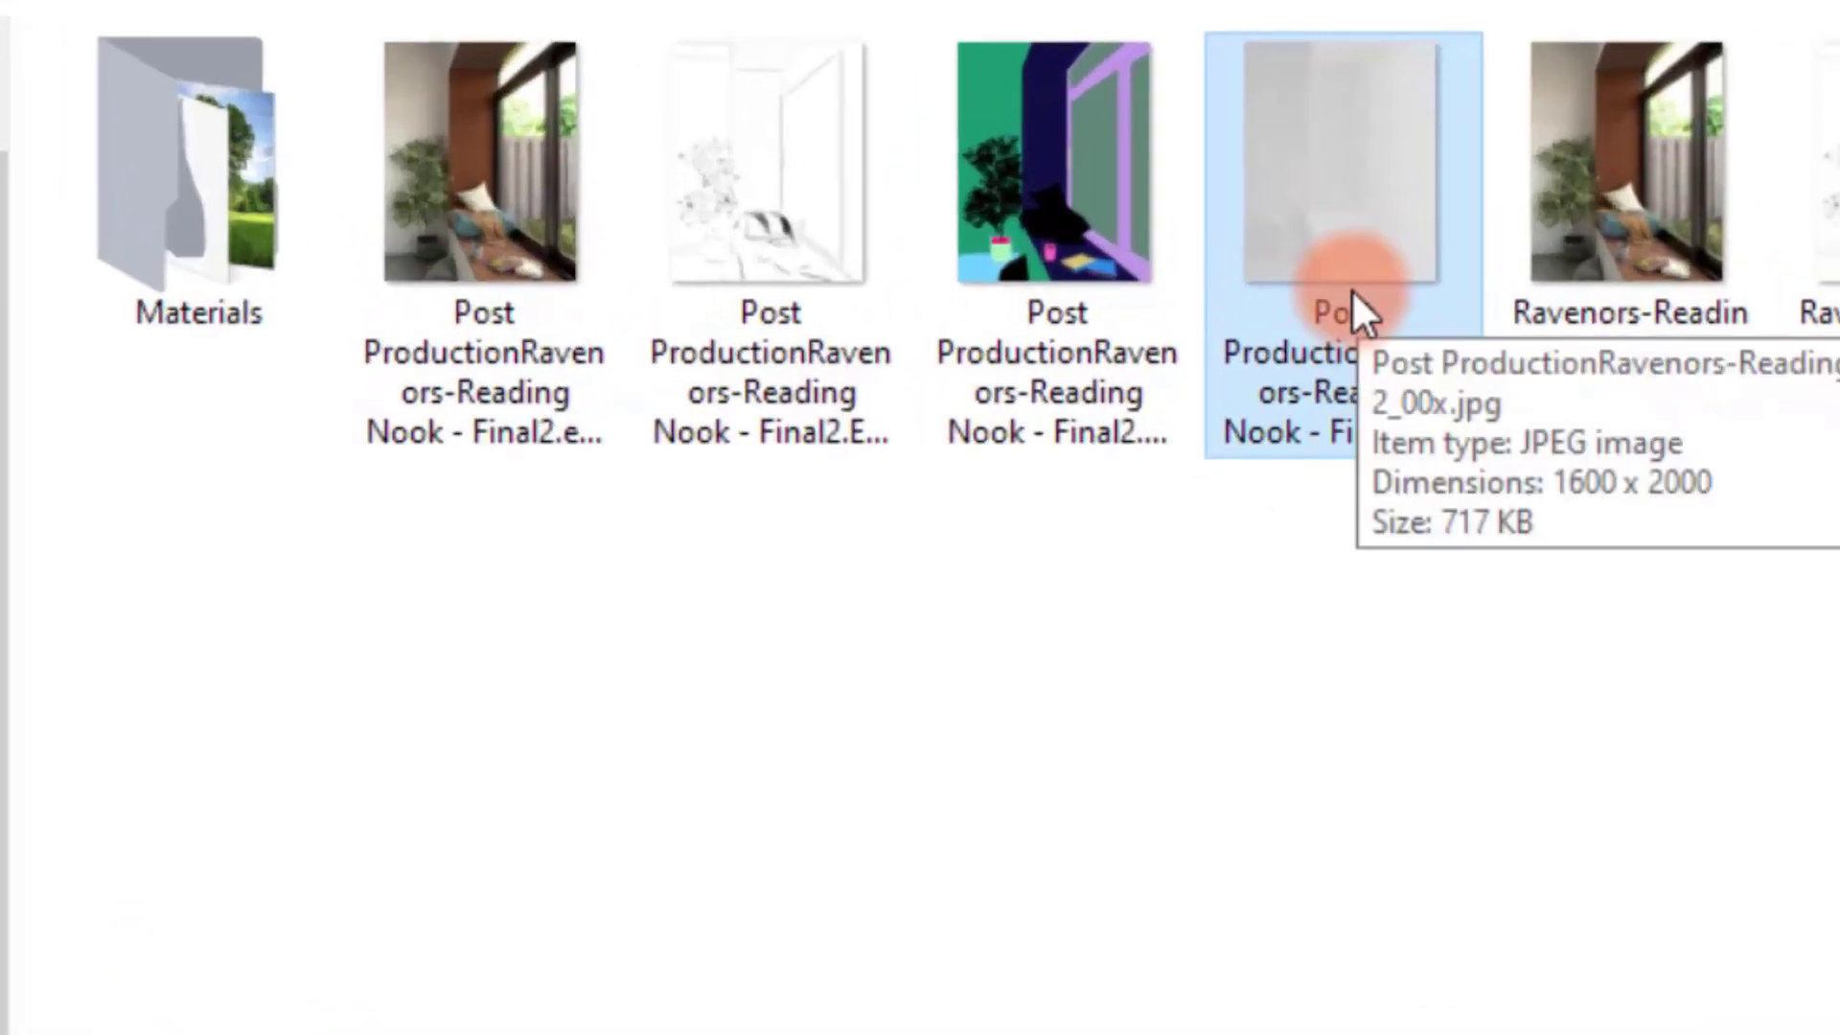
right_click(1188, 692)
click(1370, 976)
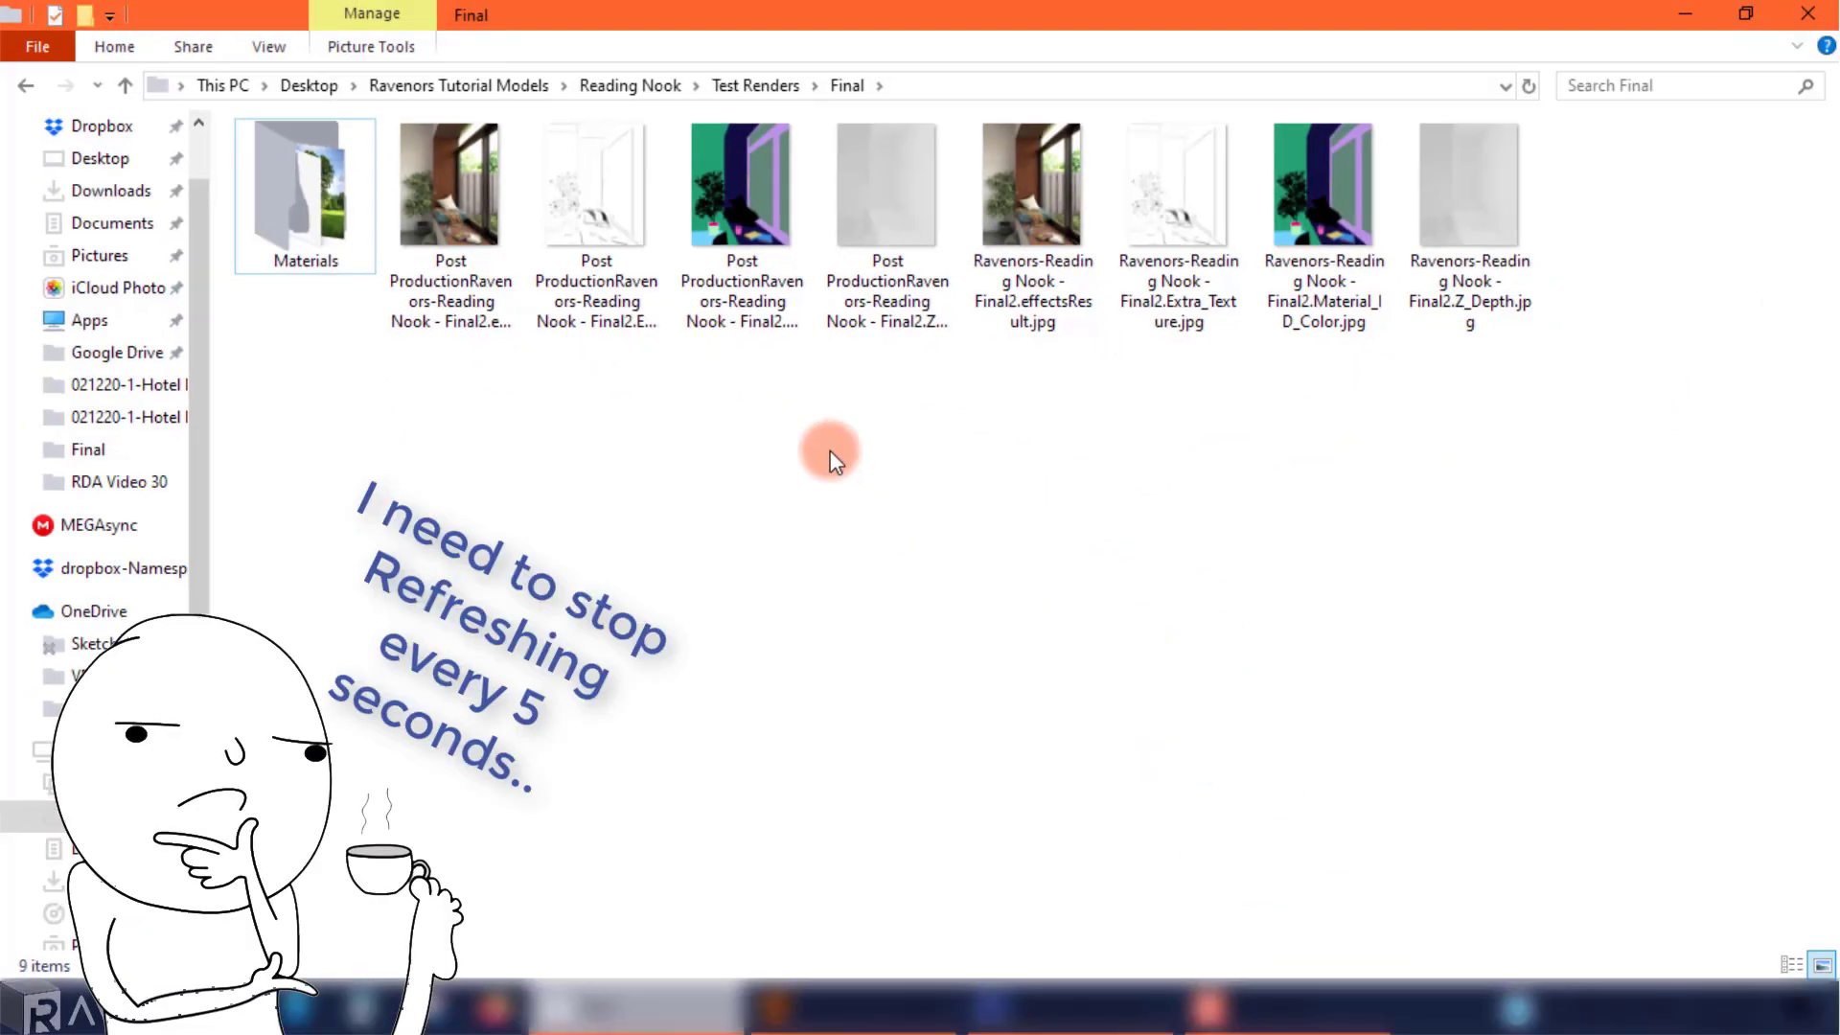
mouse_move(451, 224)
mouse_down()
mouse_move(877, 676)
mouse_move(954, 826)
mouse_move(847, 517)
mouse_up()
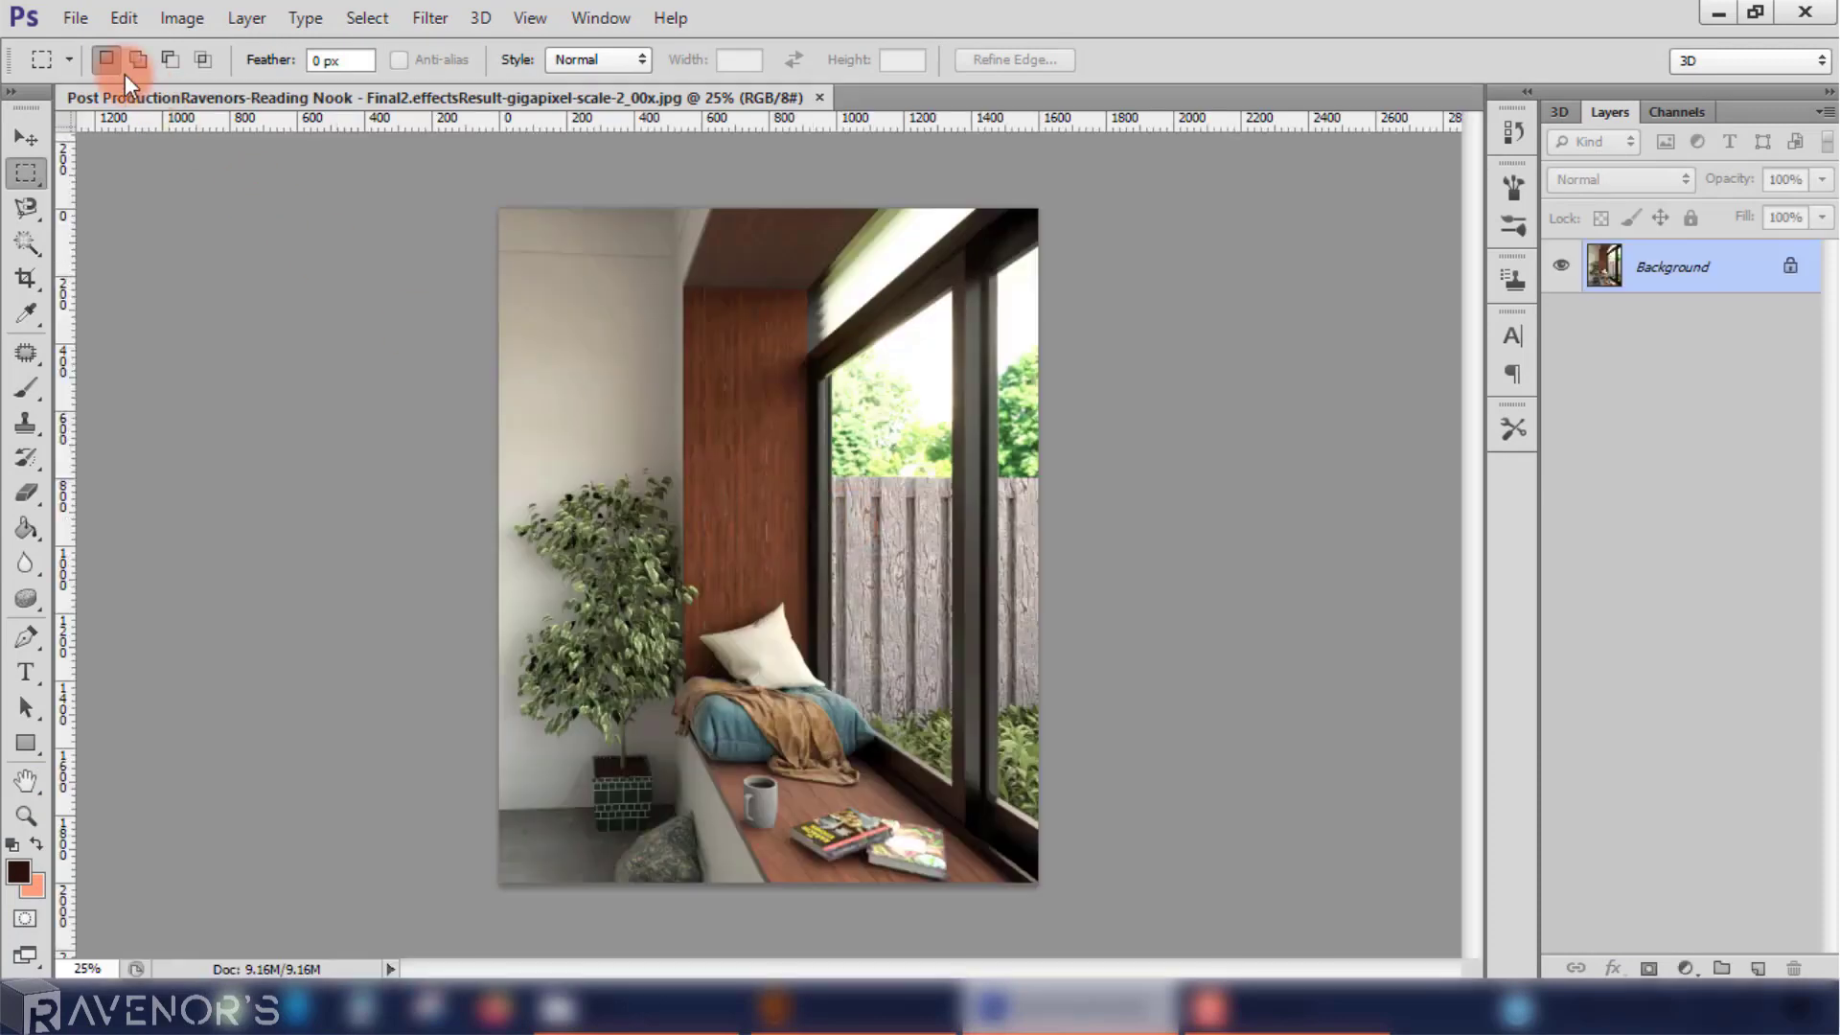
Step: Save the render as a Photoshop PSD file
click(76, 19)
click(136, 339)
click(1049, 646)
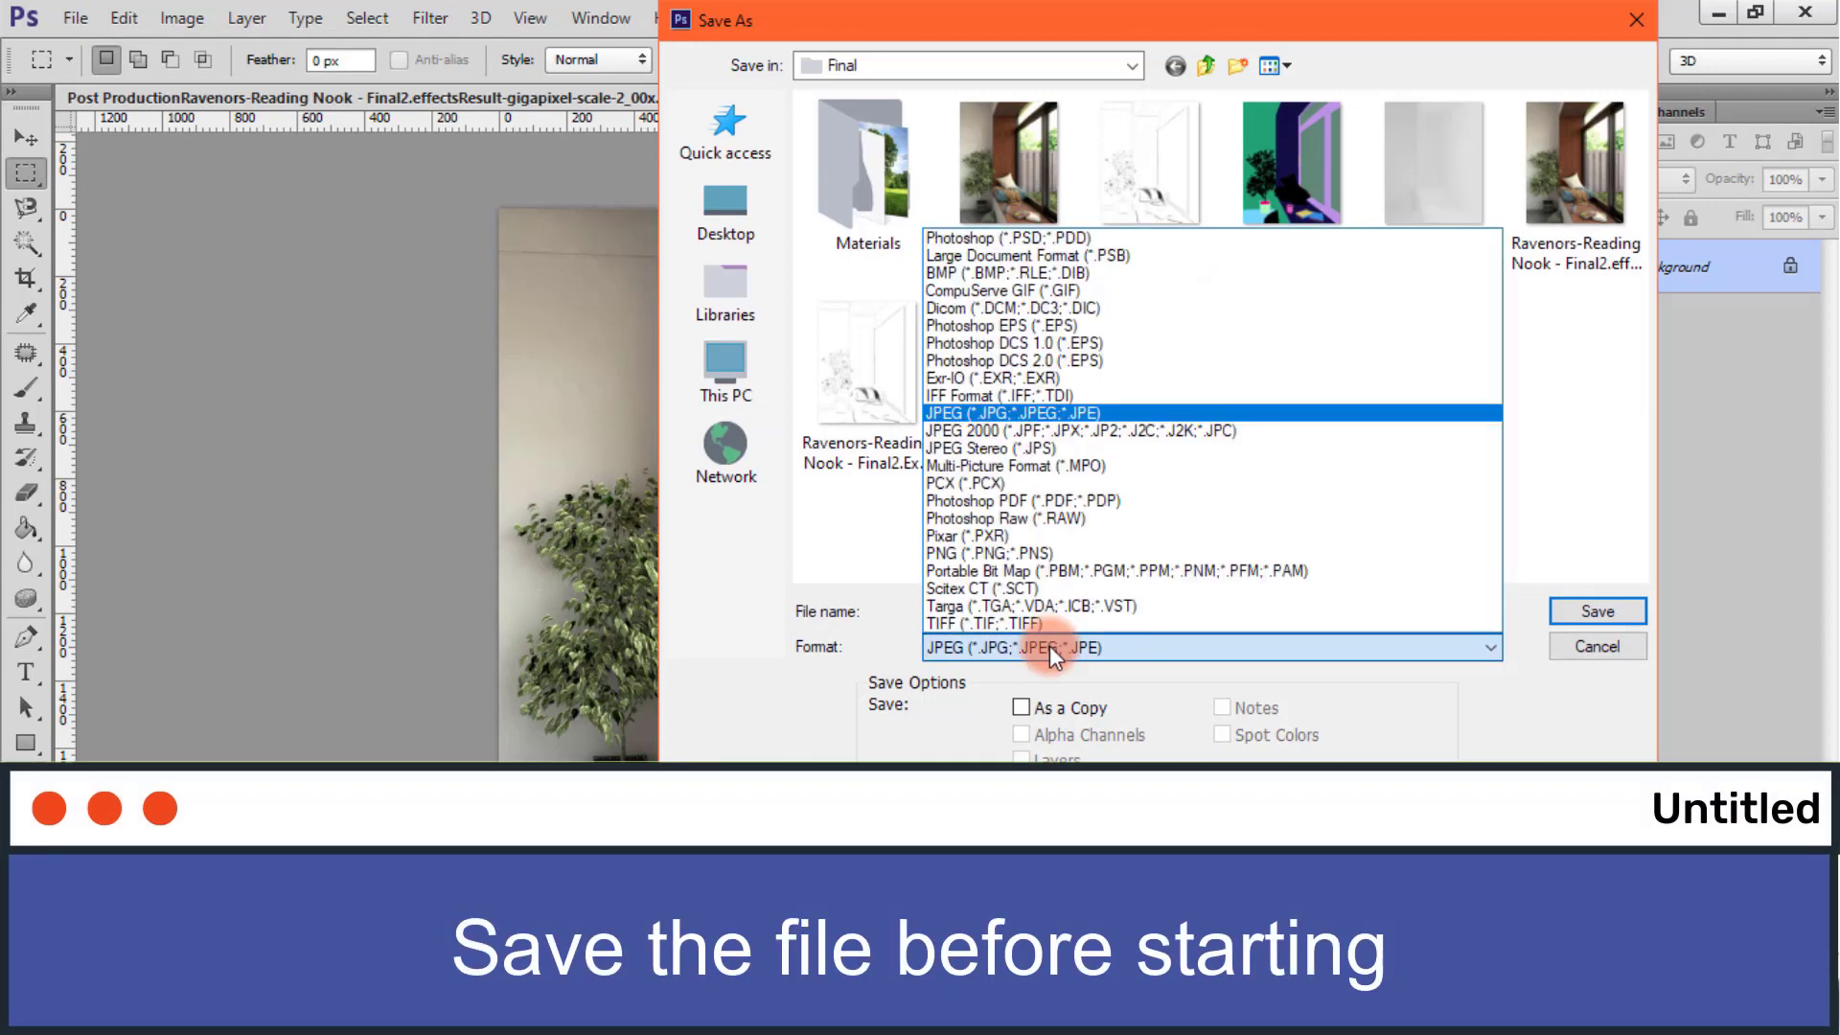
click(1052, 238)
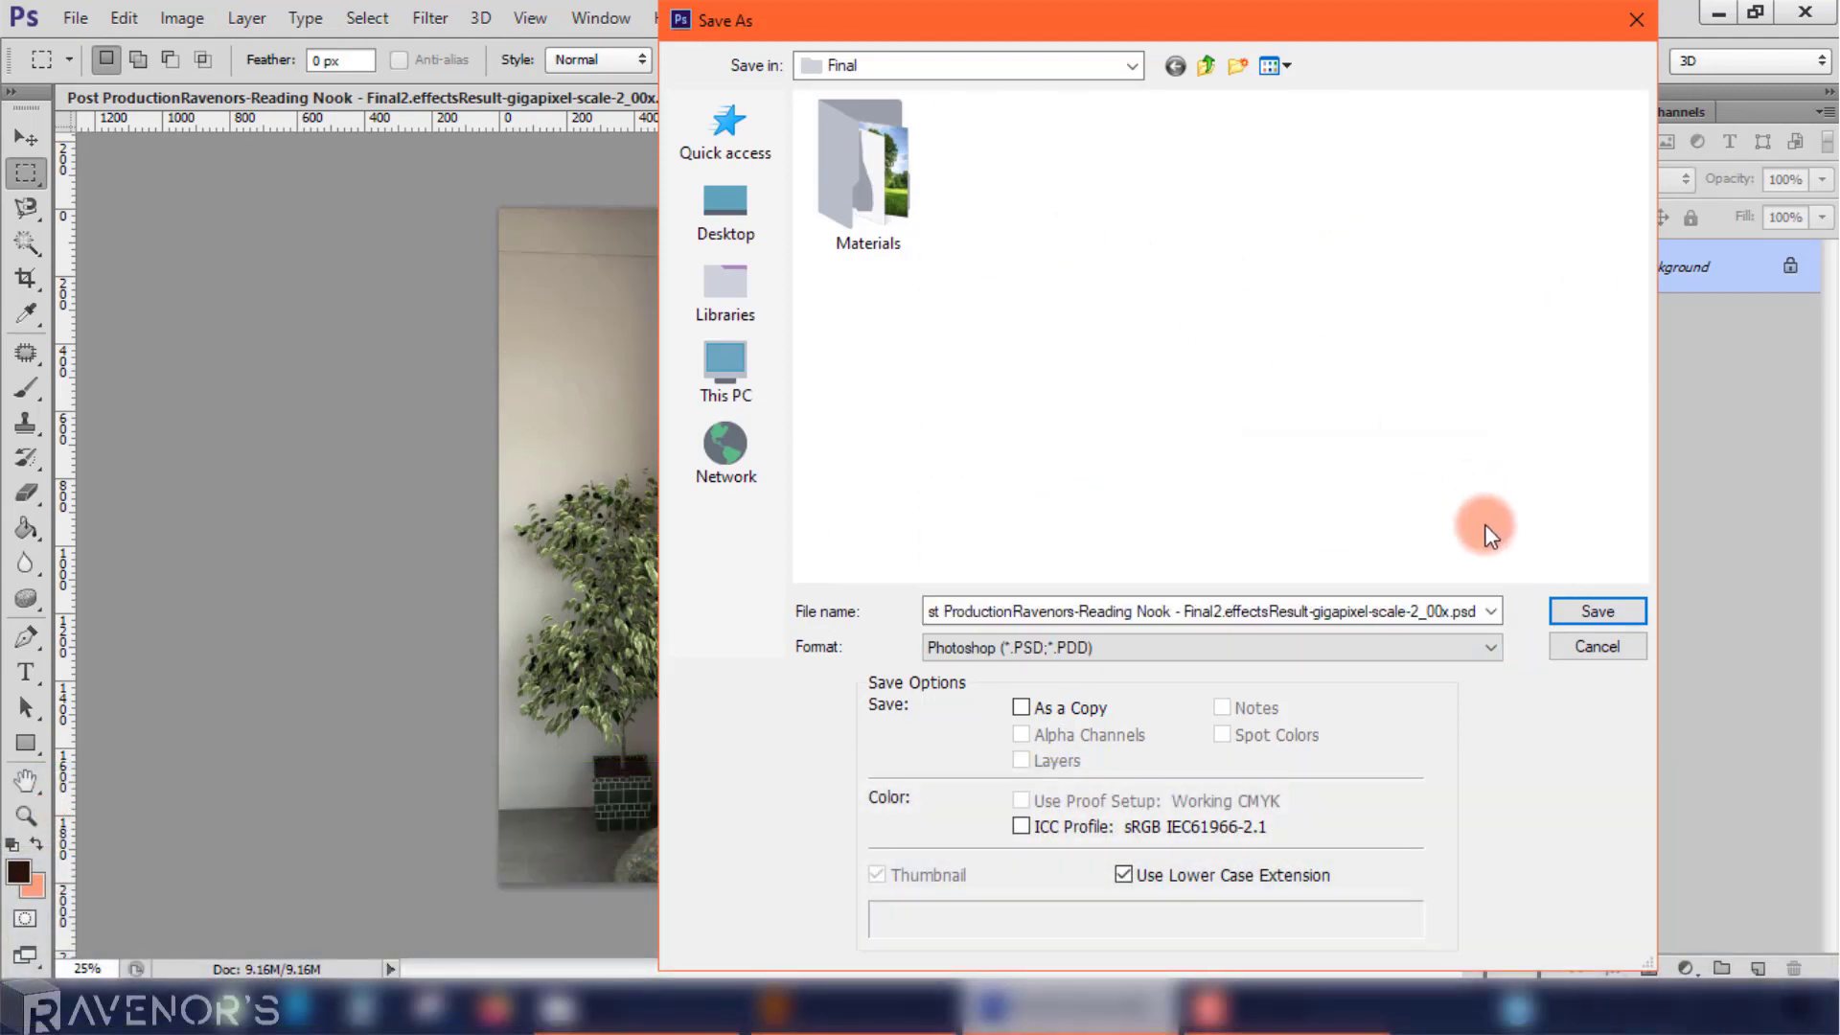
click(1578, 610)
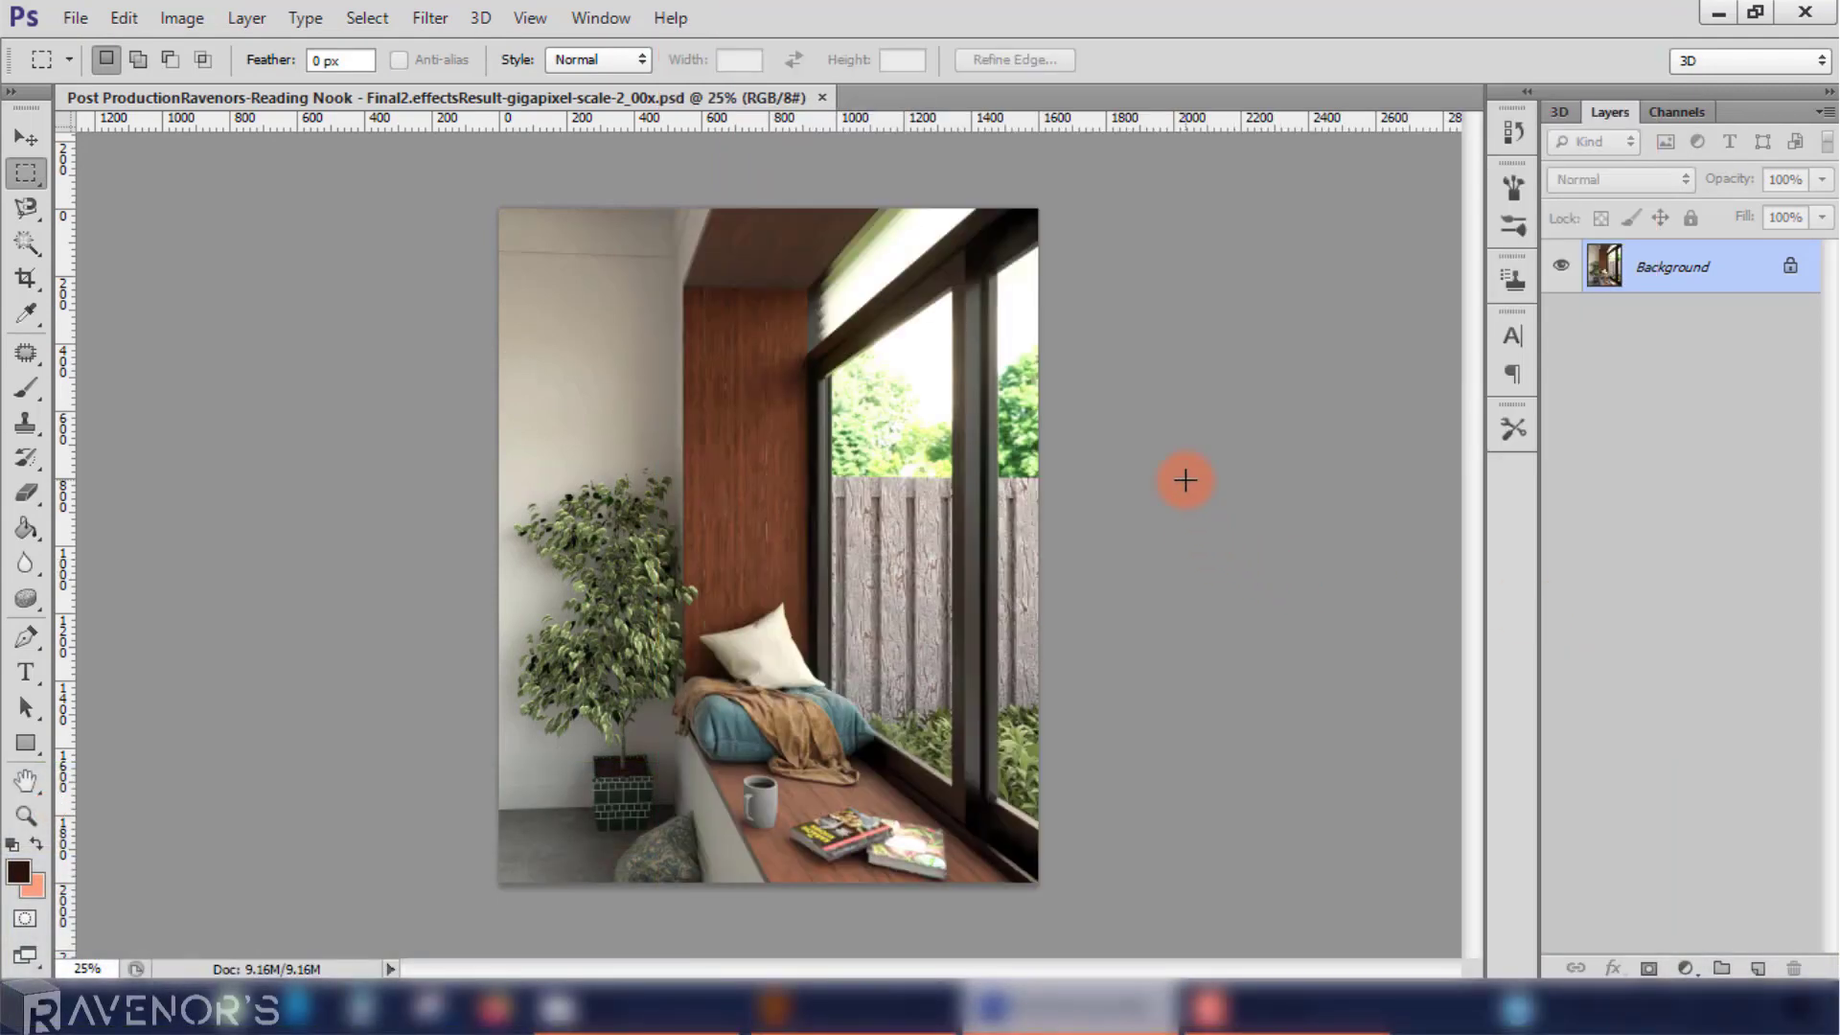
Step: Unlock the Background into Layer 0 and add a new Alpha 1 channel
double_click(1792, 271)
click(1171, 314)
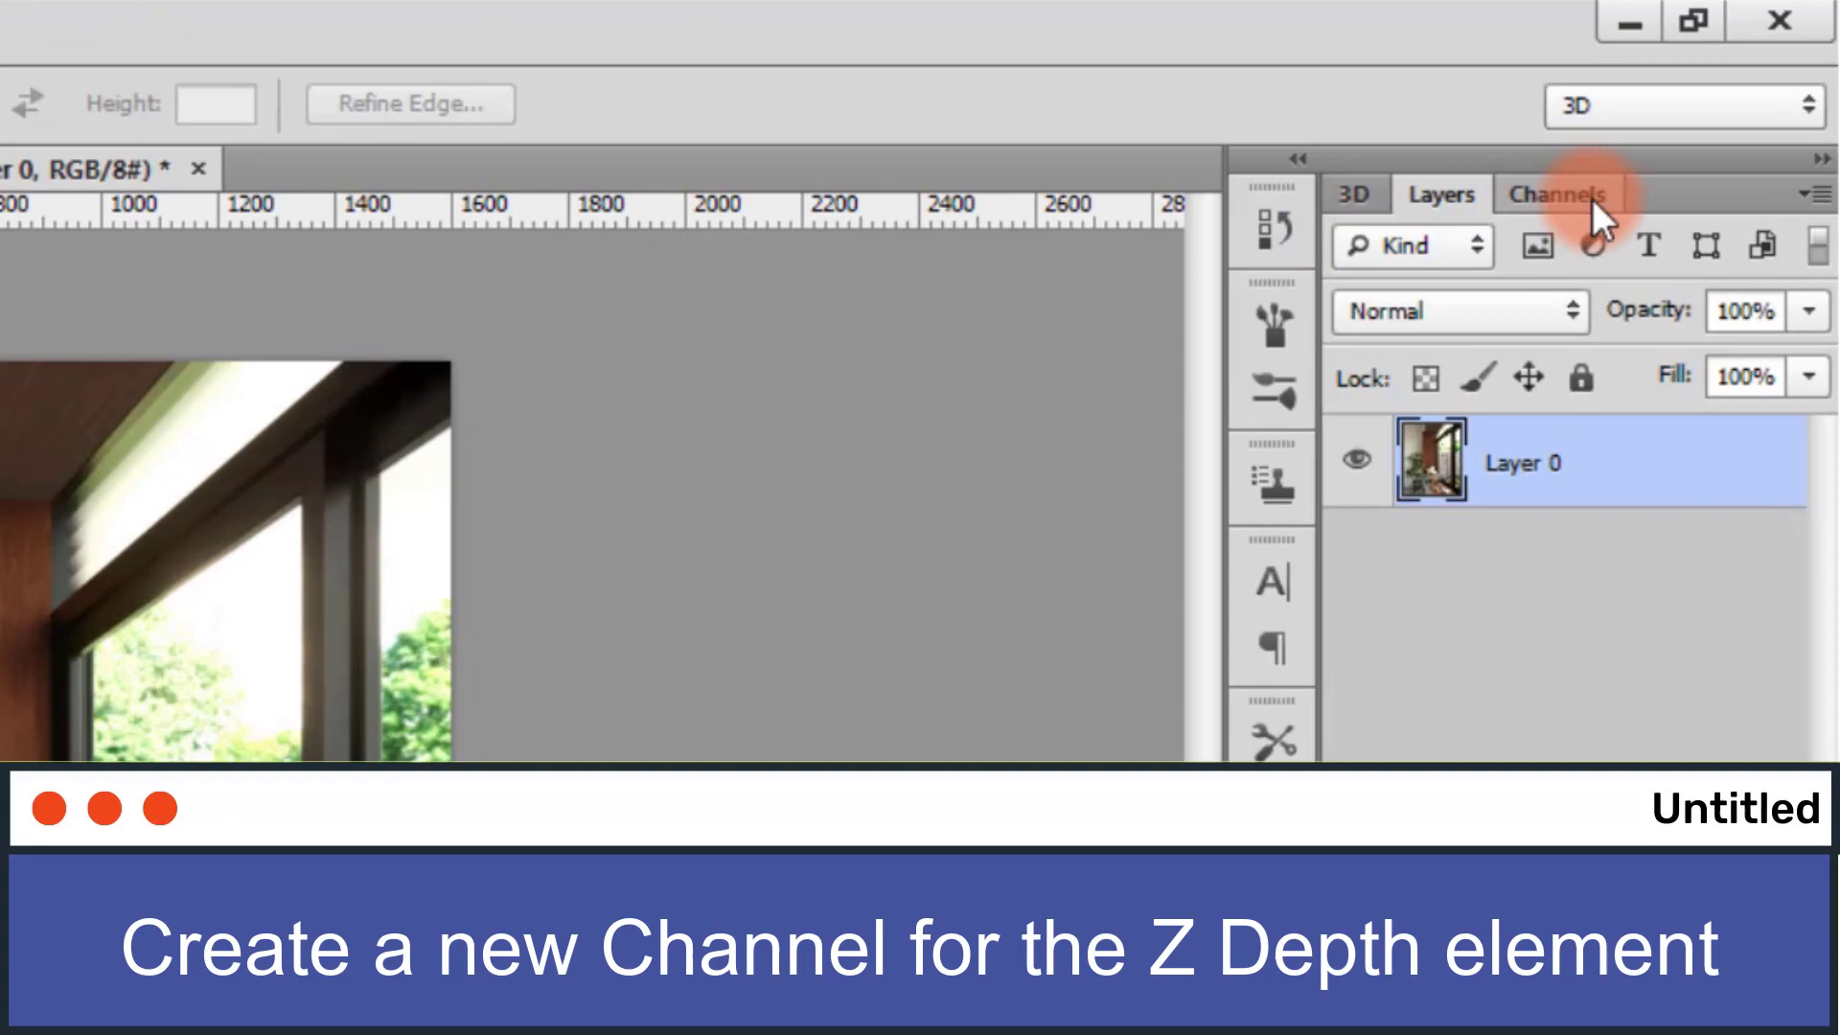
click(1688, 115)
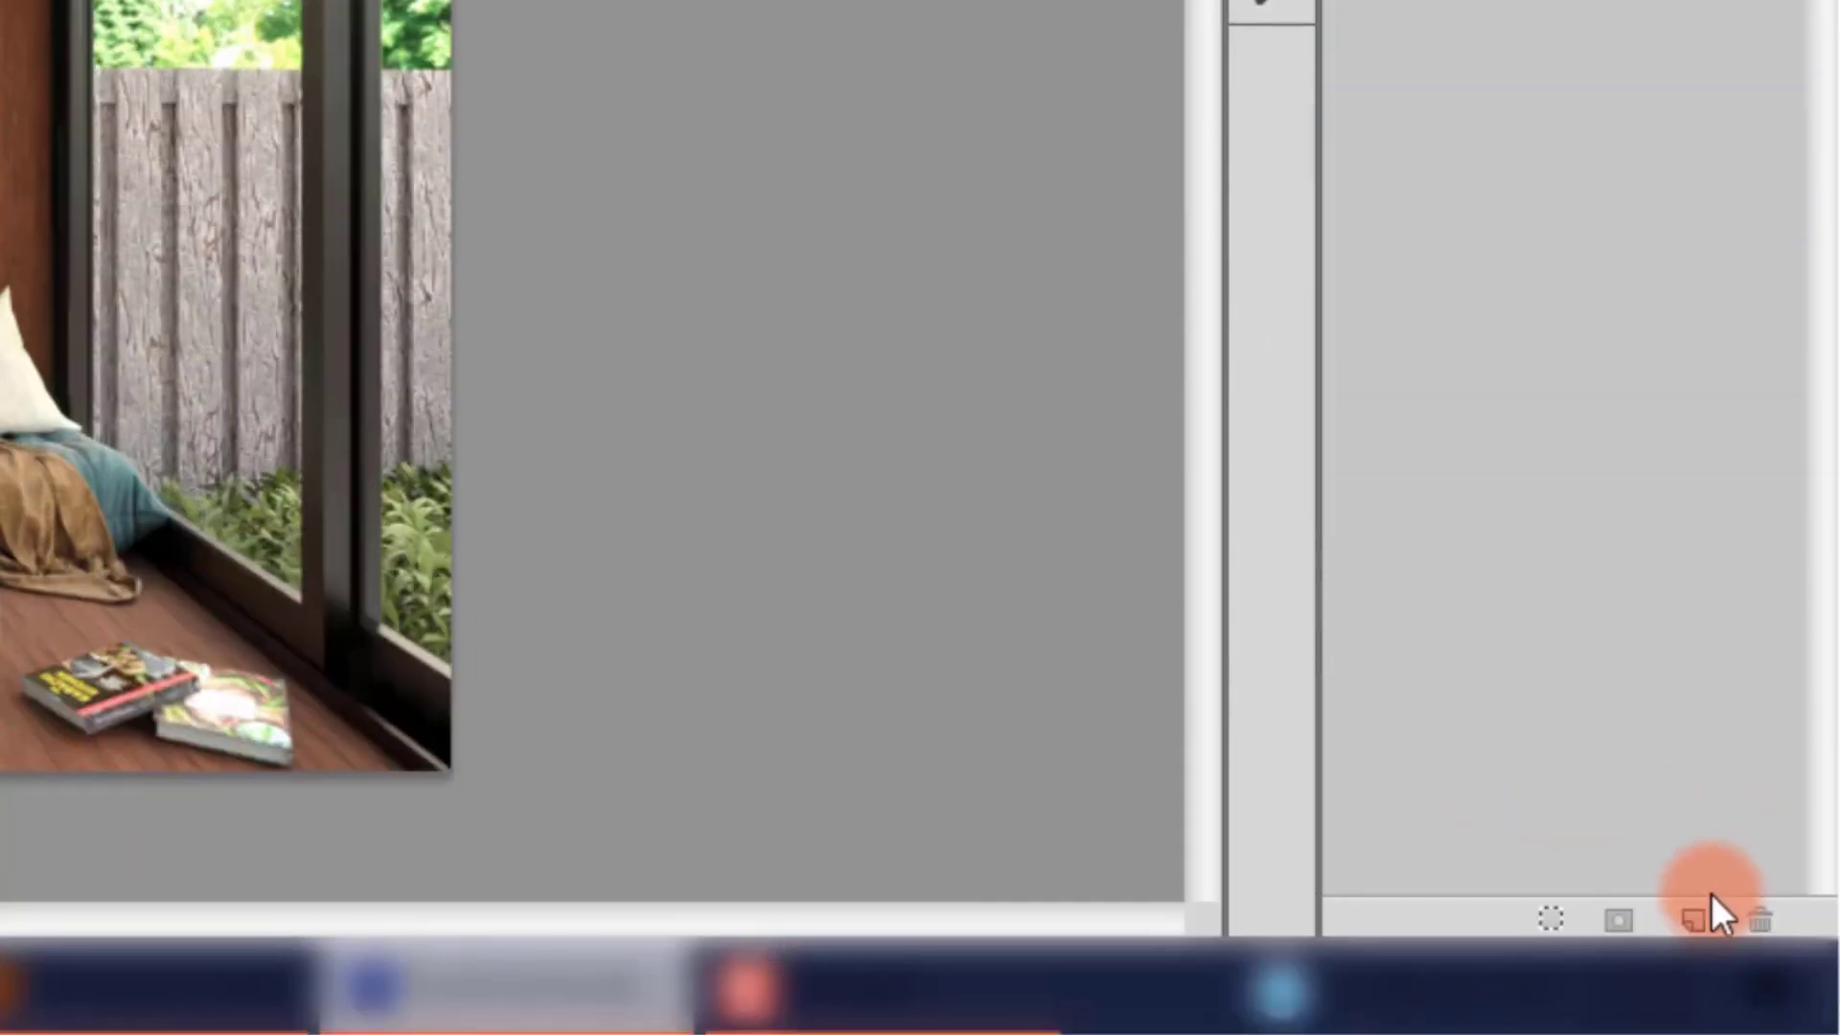
click(1709, 901)
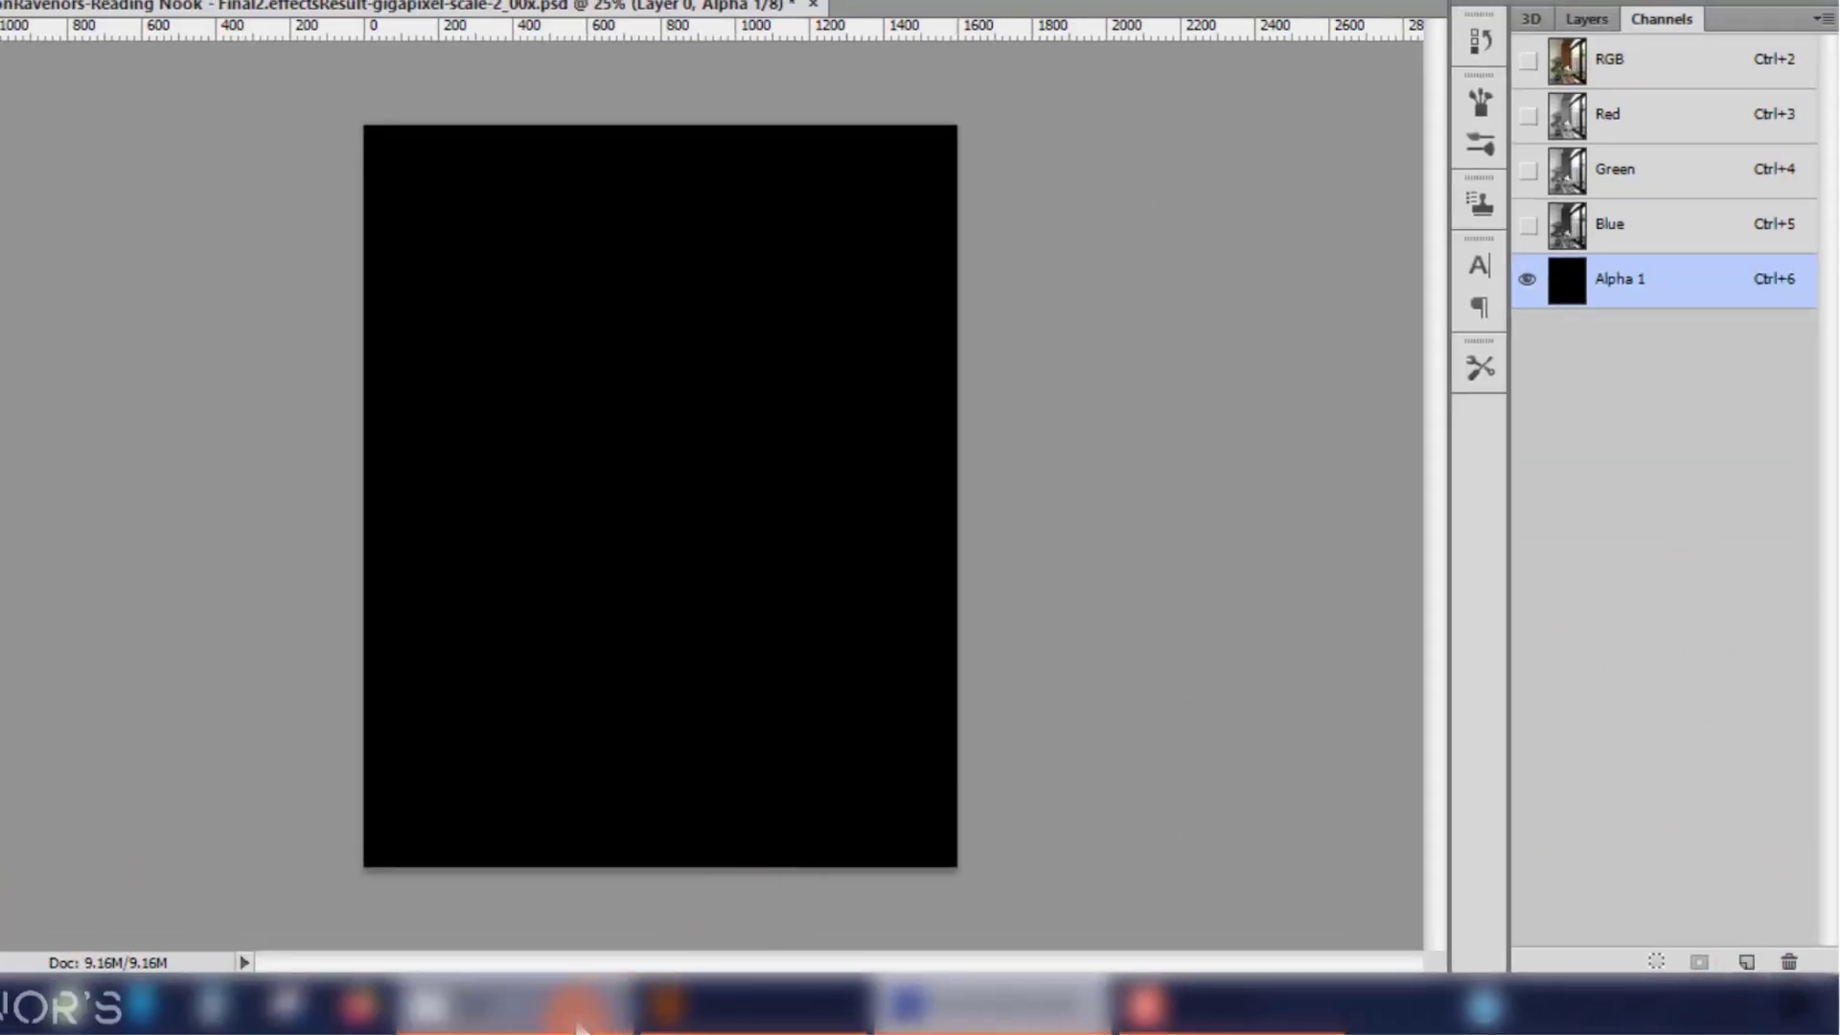
Step: Drag the upscaled Z Depth image from the Final folder into the document
click(578, 1027)
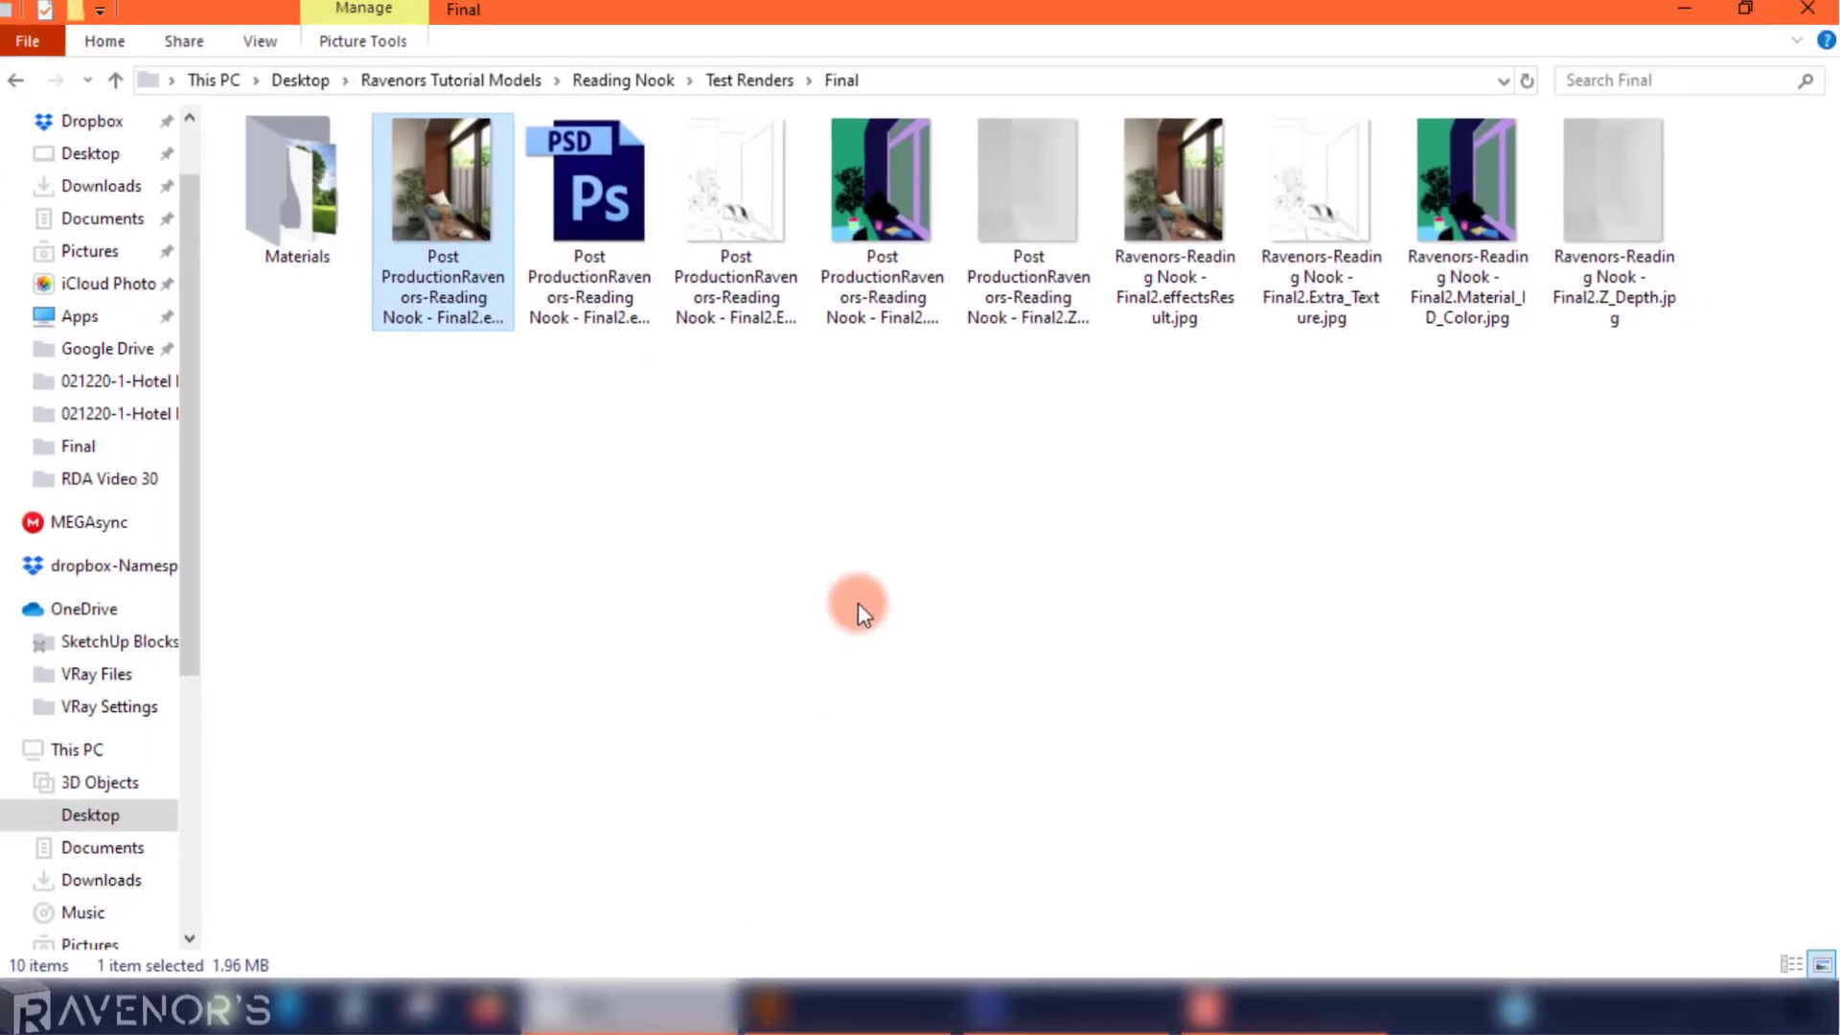
click(1023, 289)
drag(1023, 289, 915, 862)
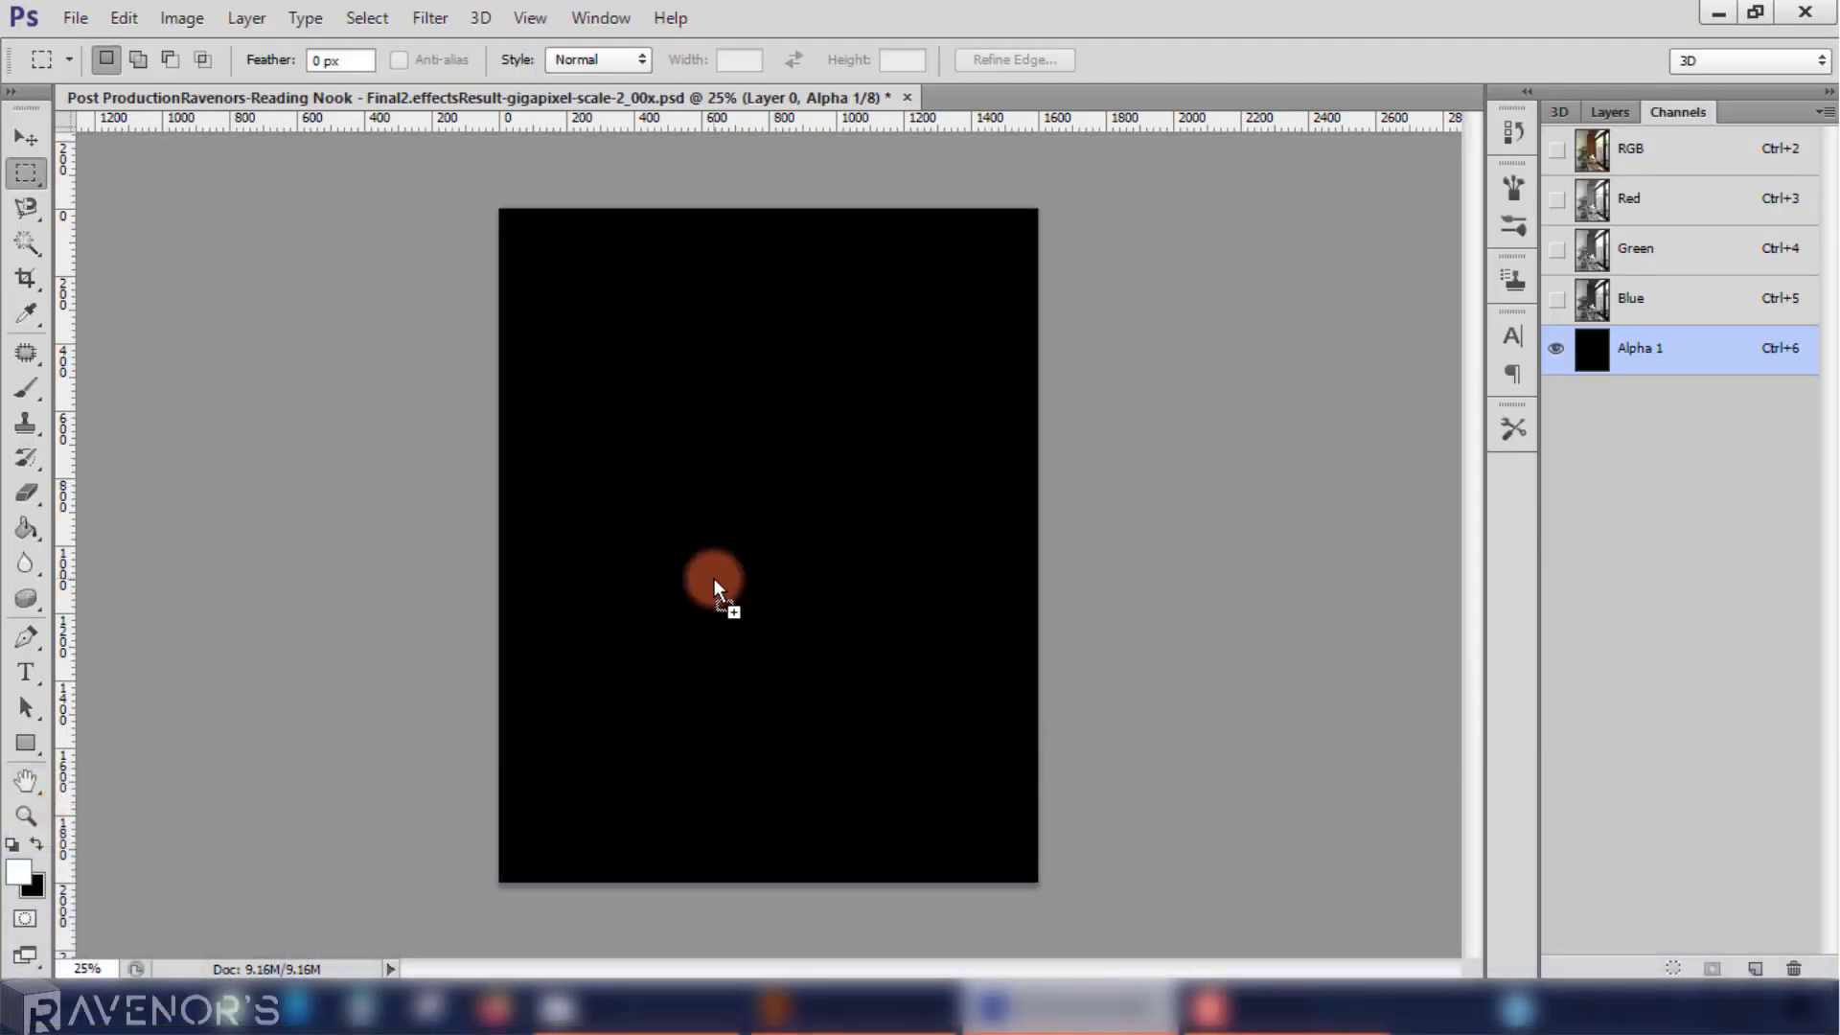
drag(915, 862, 713, 577)
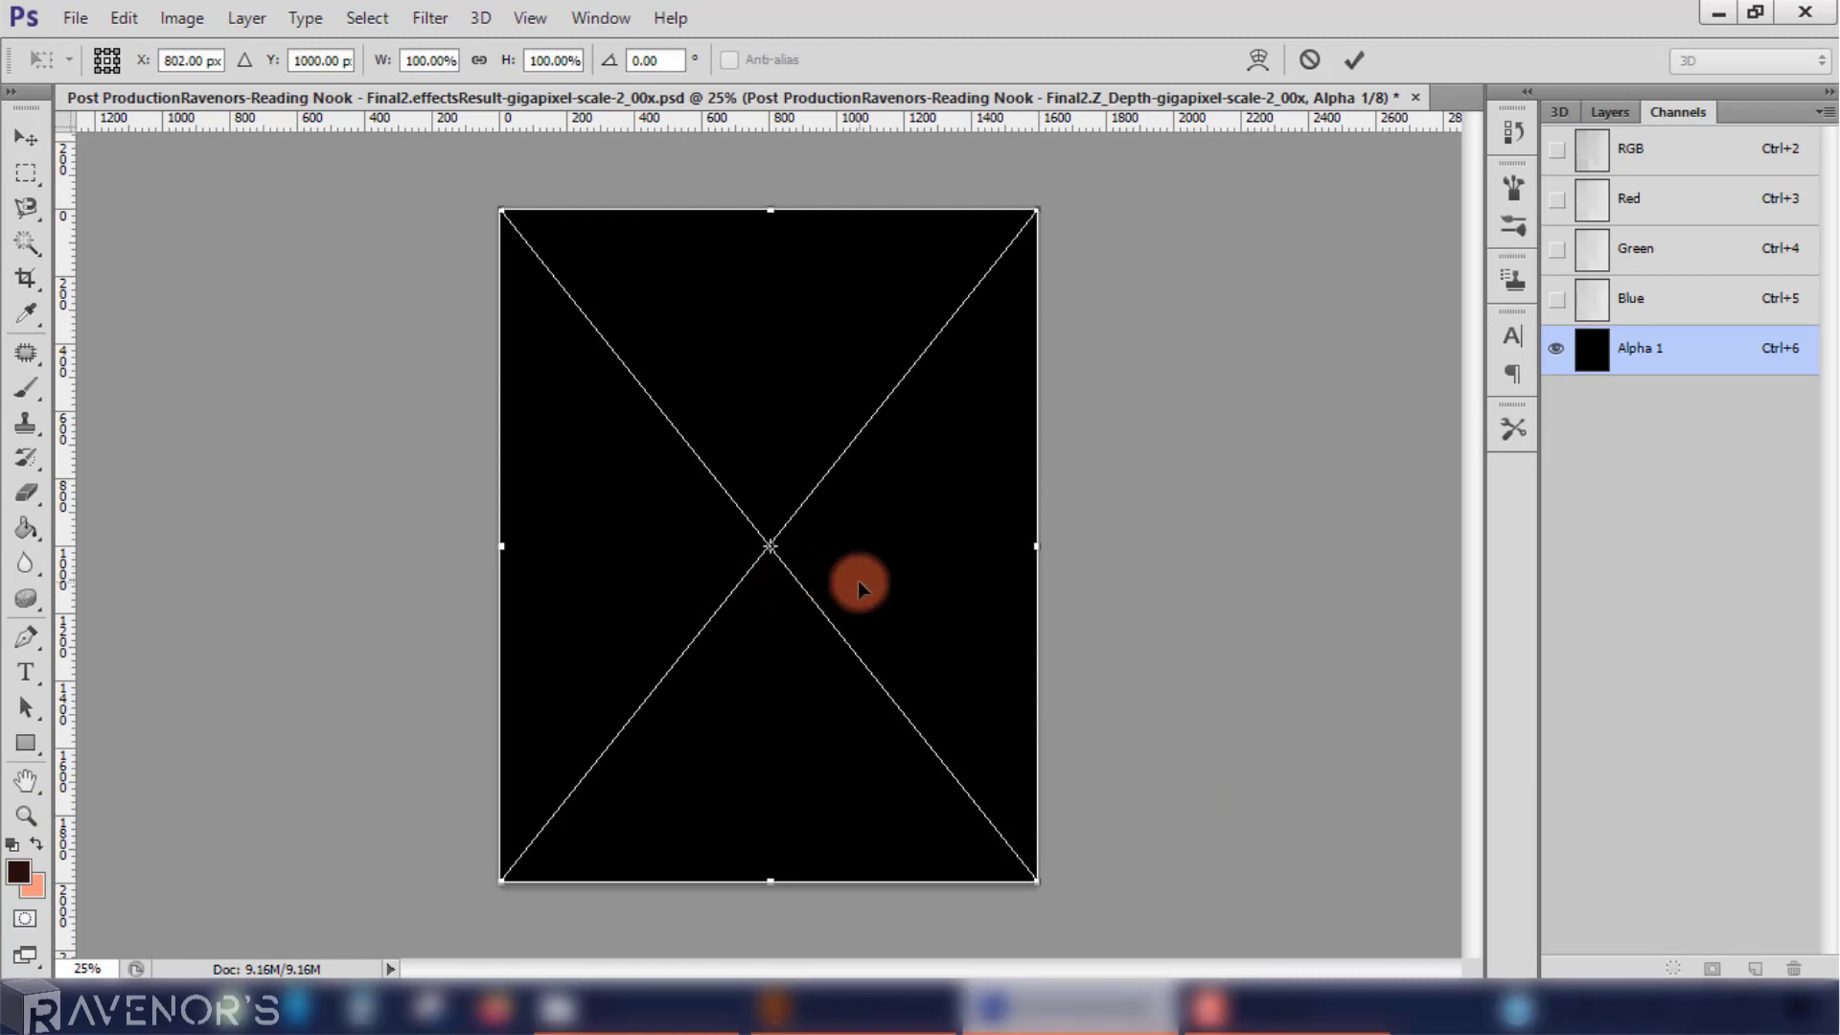
Step: Commit the placed Z Depth image and copy the whole depth layer
key(Return)
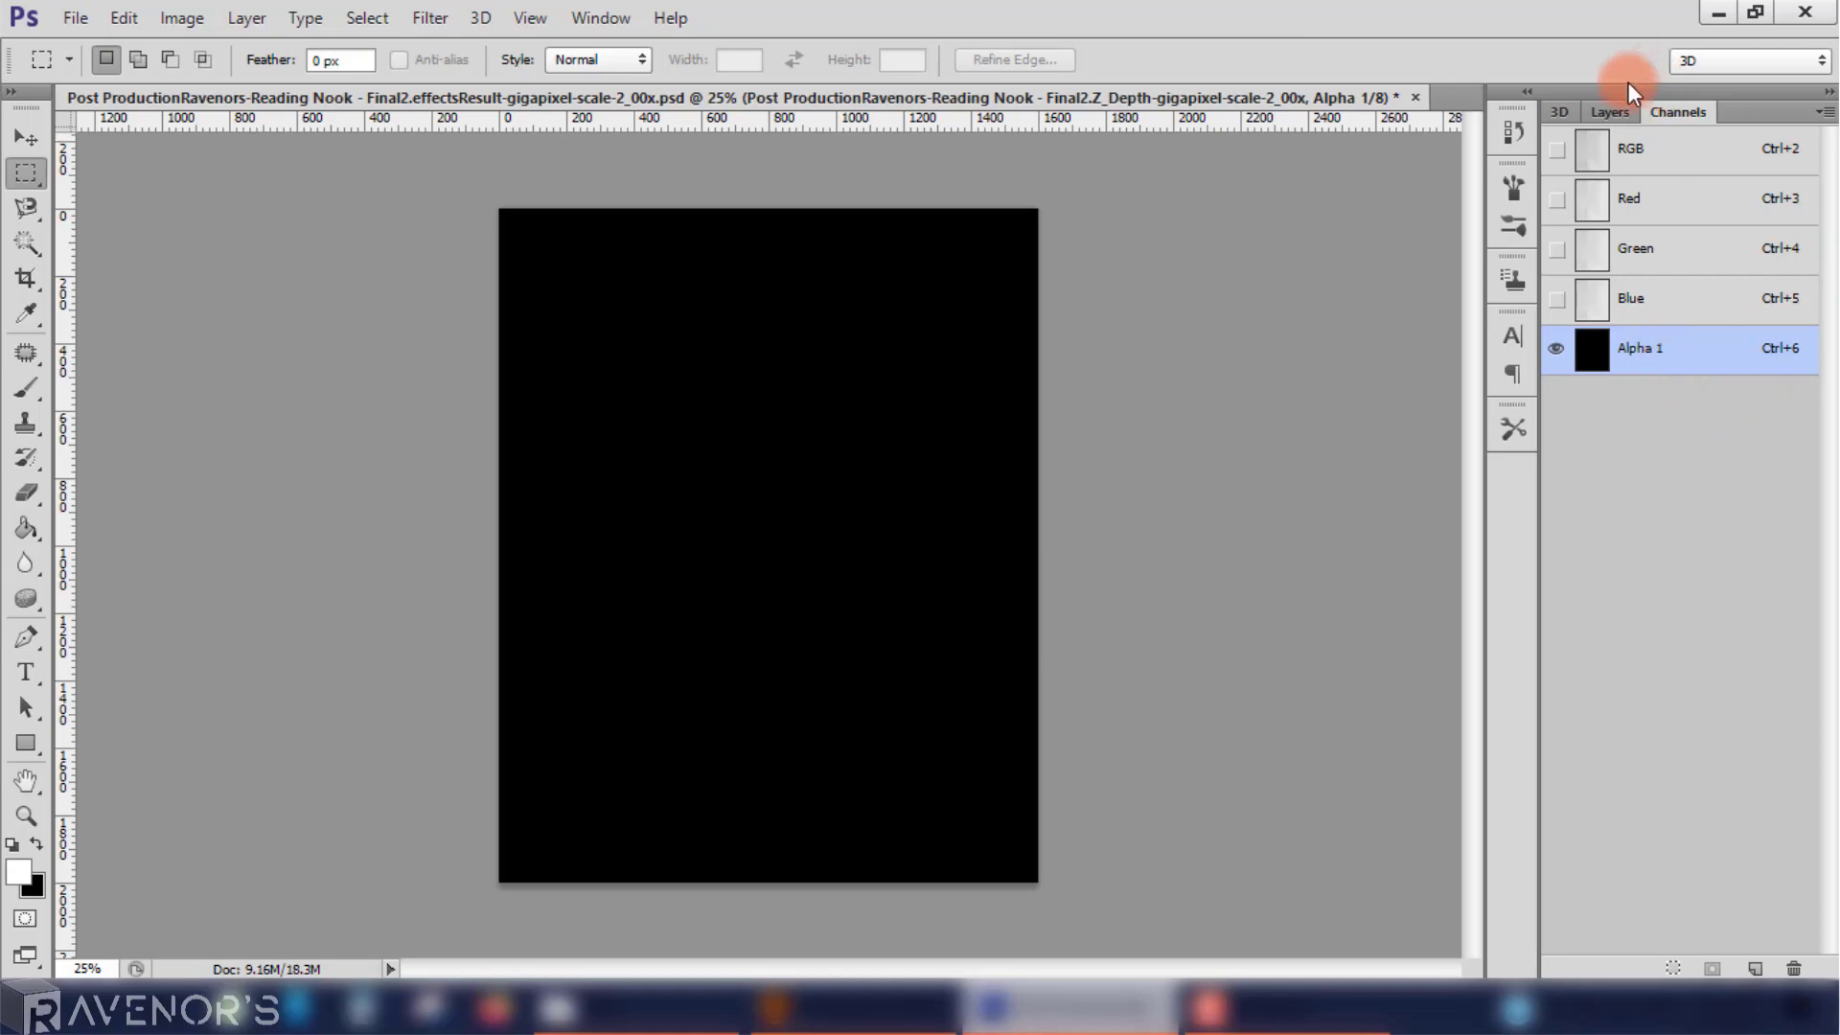
click(1609, 111)
click(1677, 267)
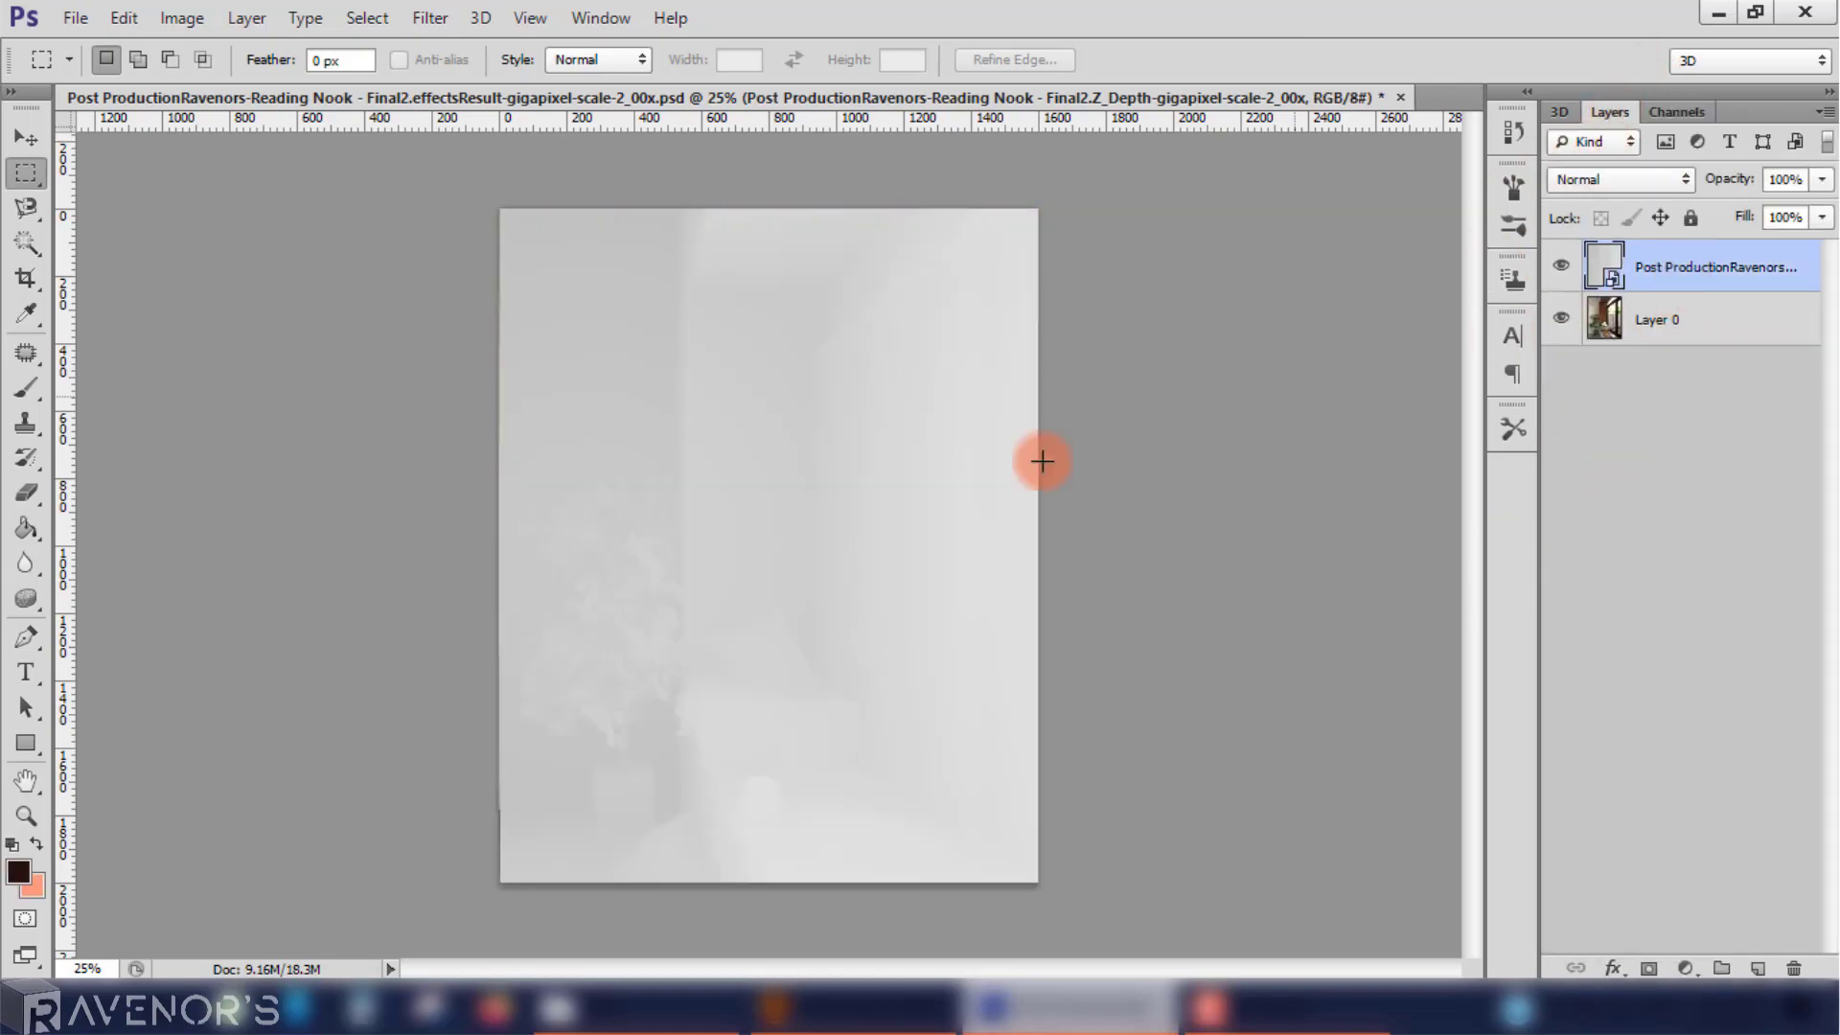
key(ctrl+a)
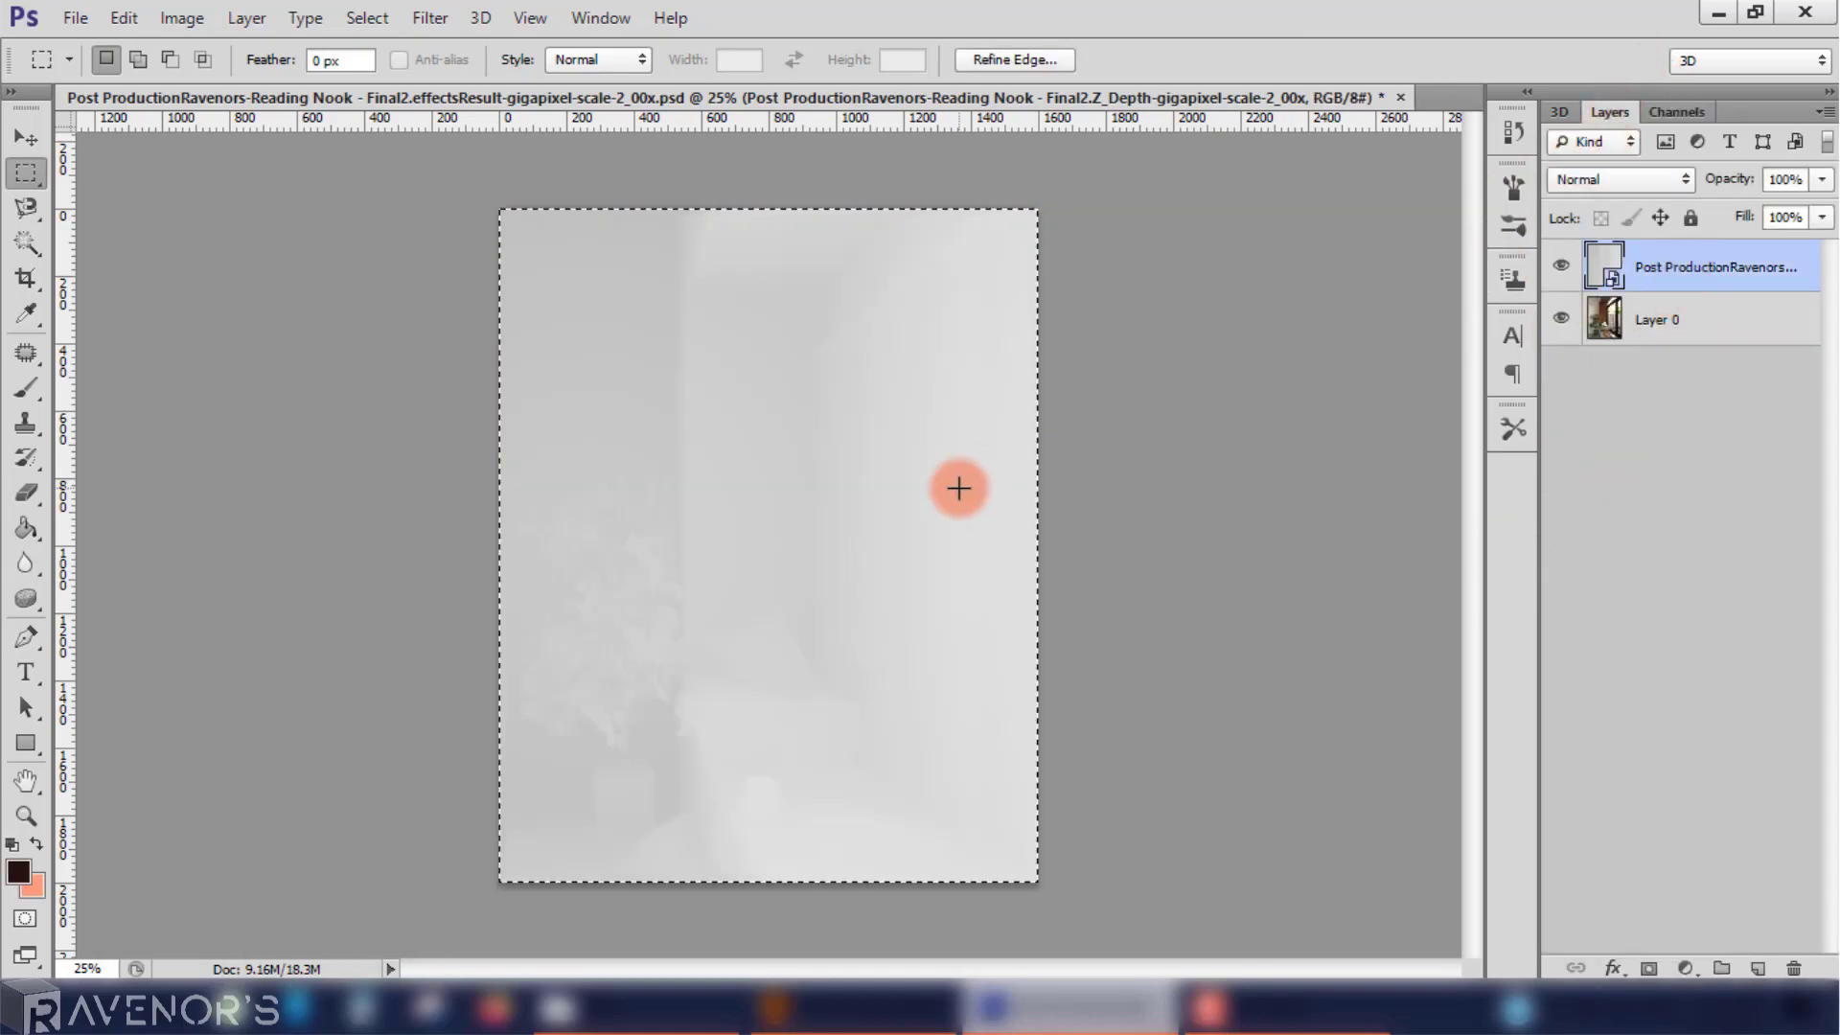
key(ctrl+c)
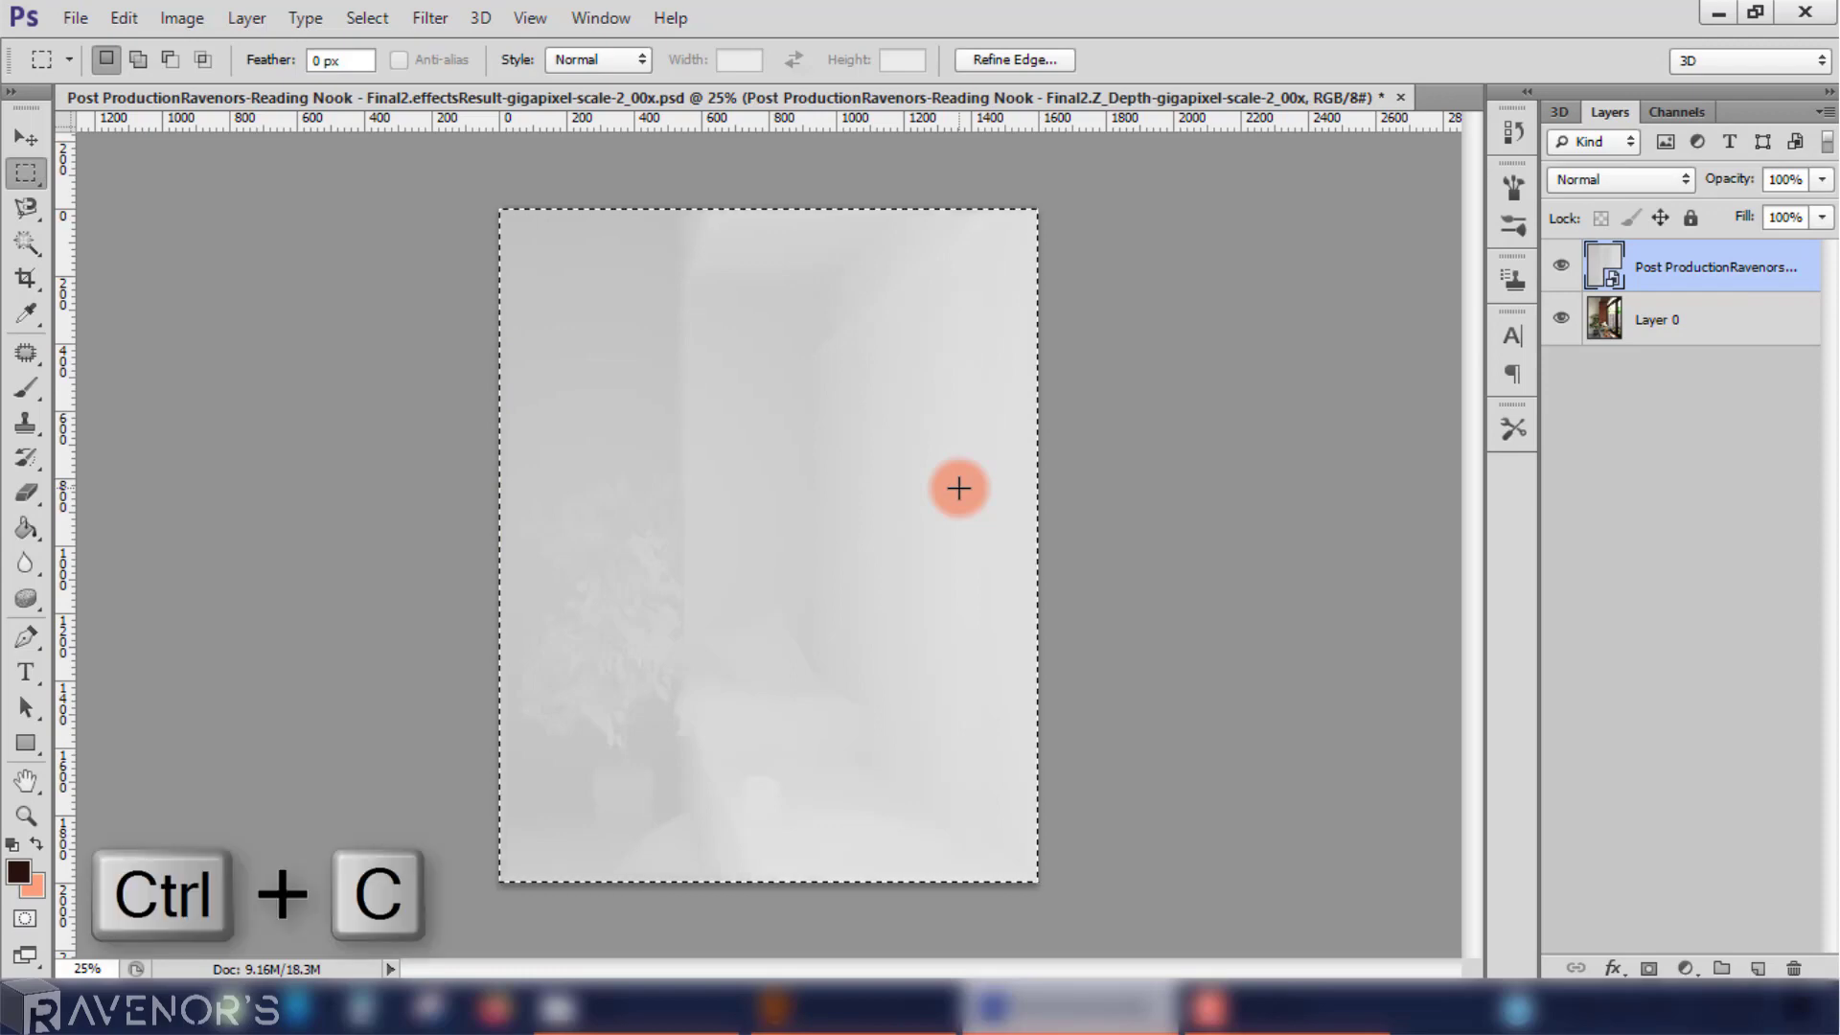
Step: Paste the depth image into the Alpha 1 channel and deselect
click(1683, 112)
click(1661, 368)
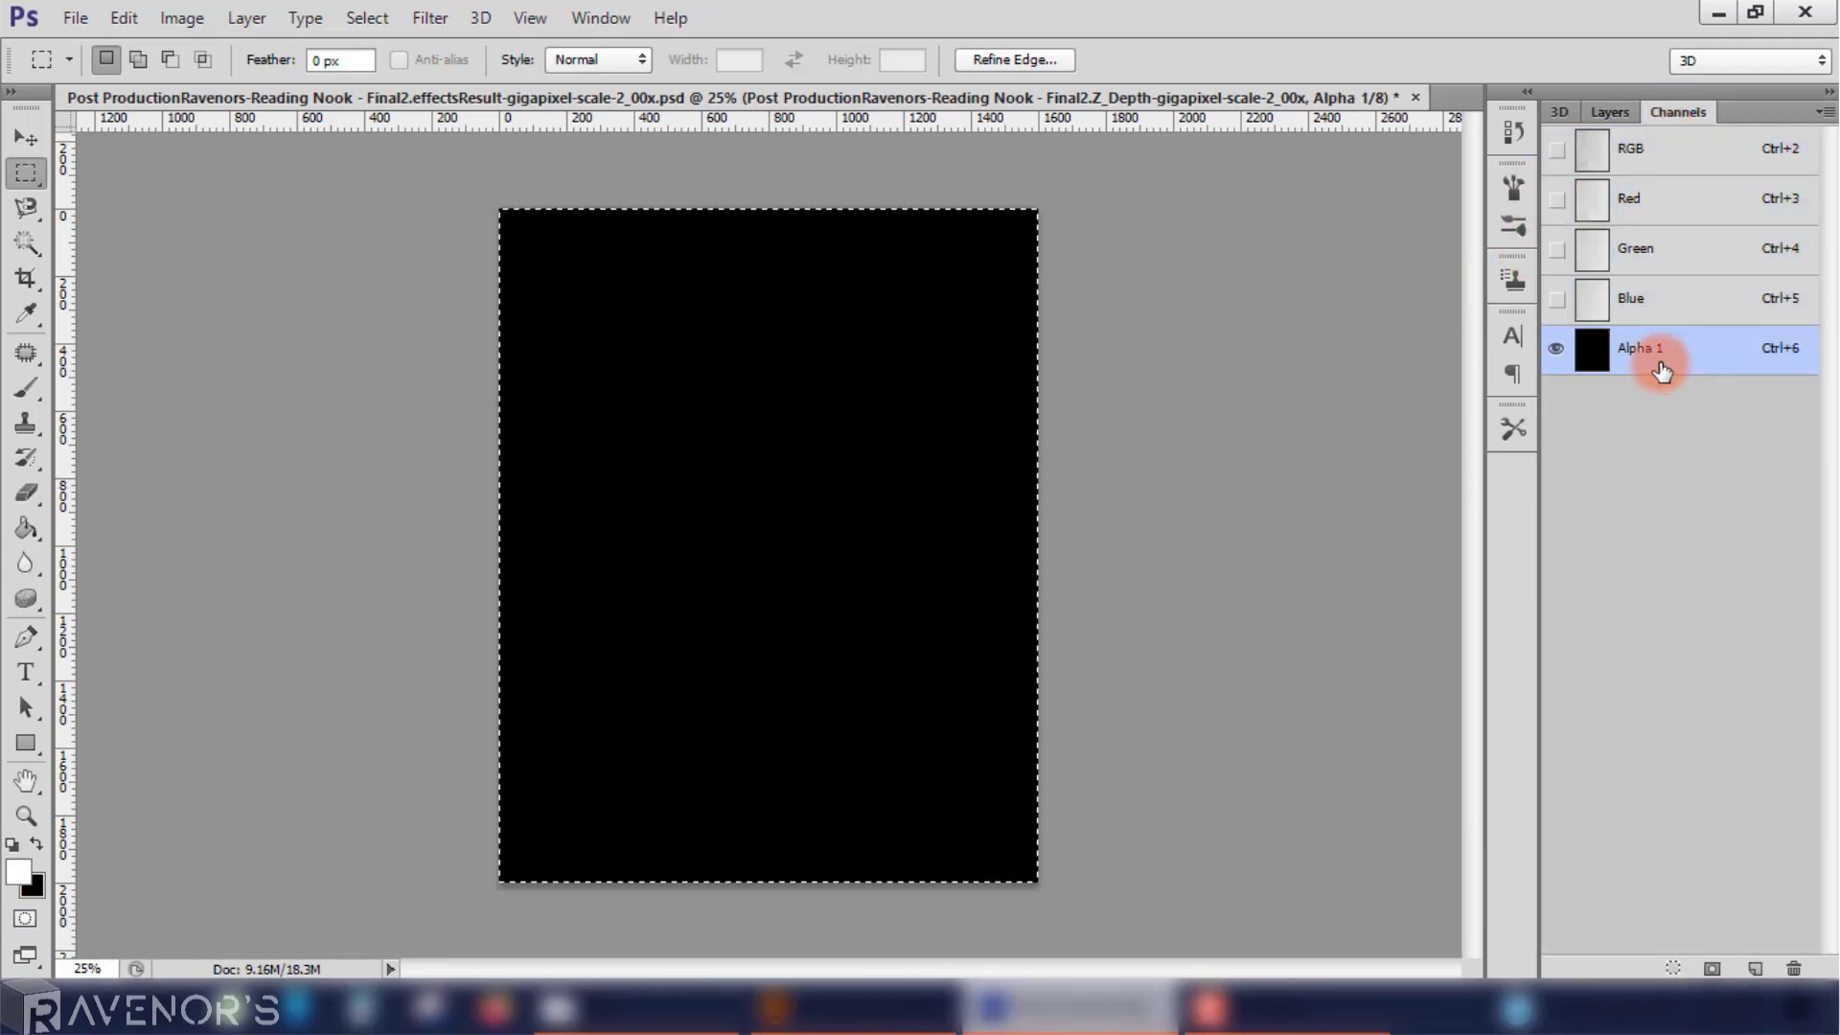
key(ctrl+v)
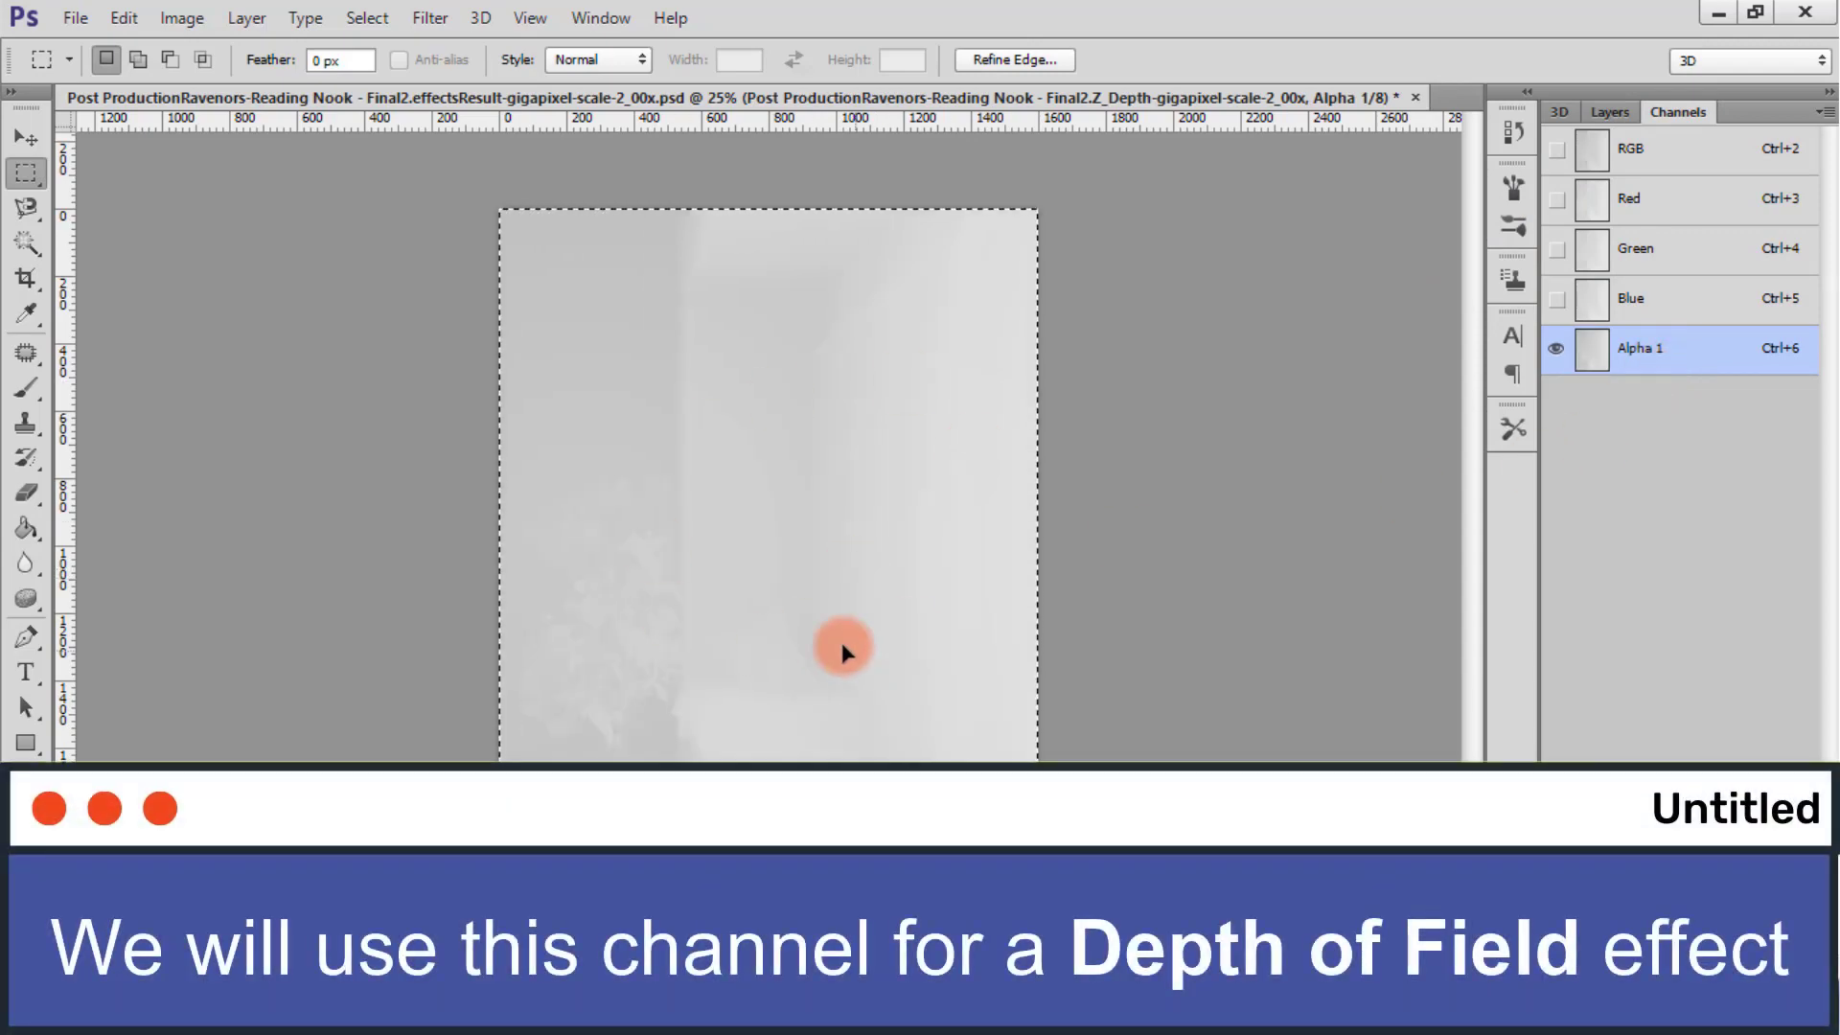
key(ctrl+d)
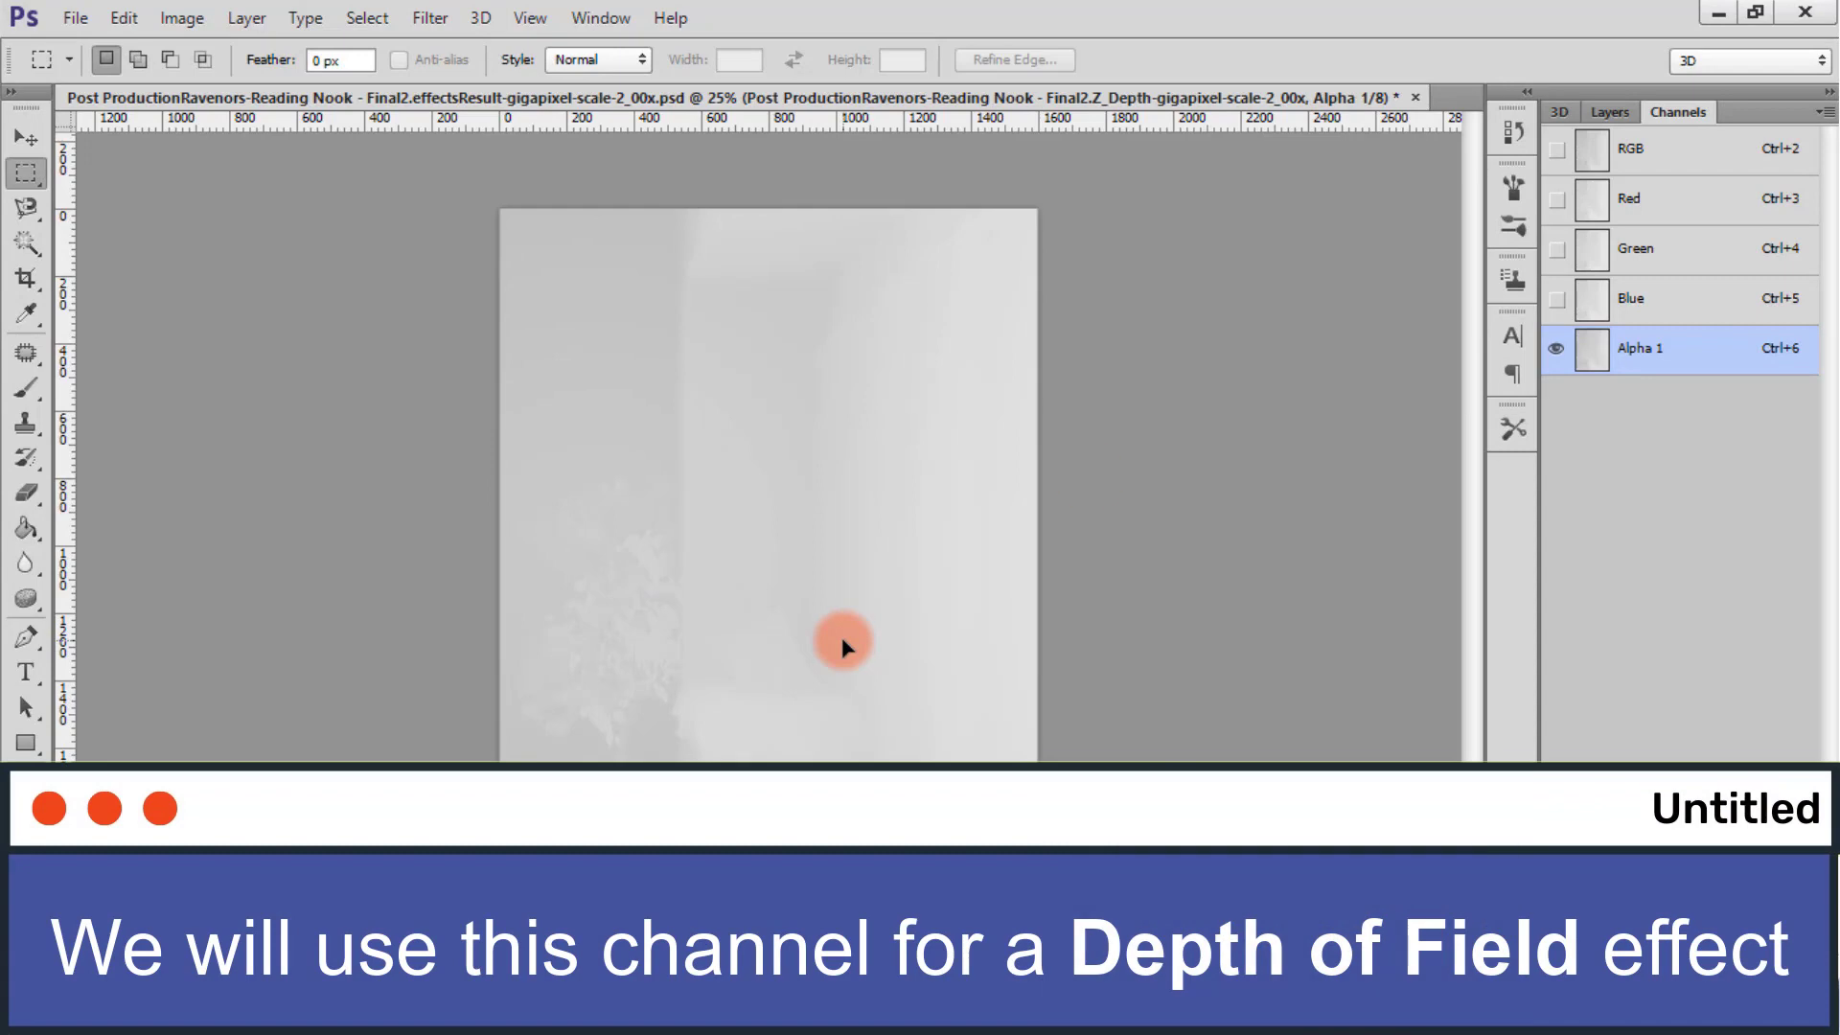
Step: Delete the temporary depth layer, check Alpha 1, and make Layer 0 active
click(1596, 117)
click(1644, 268)
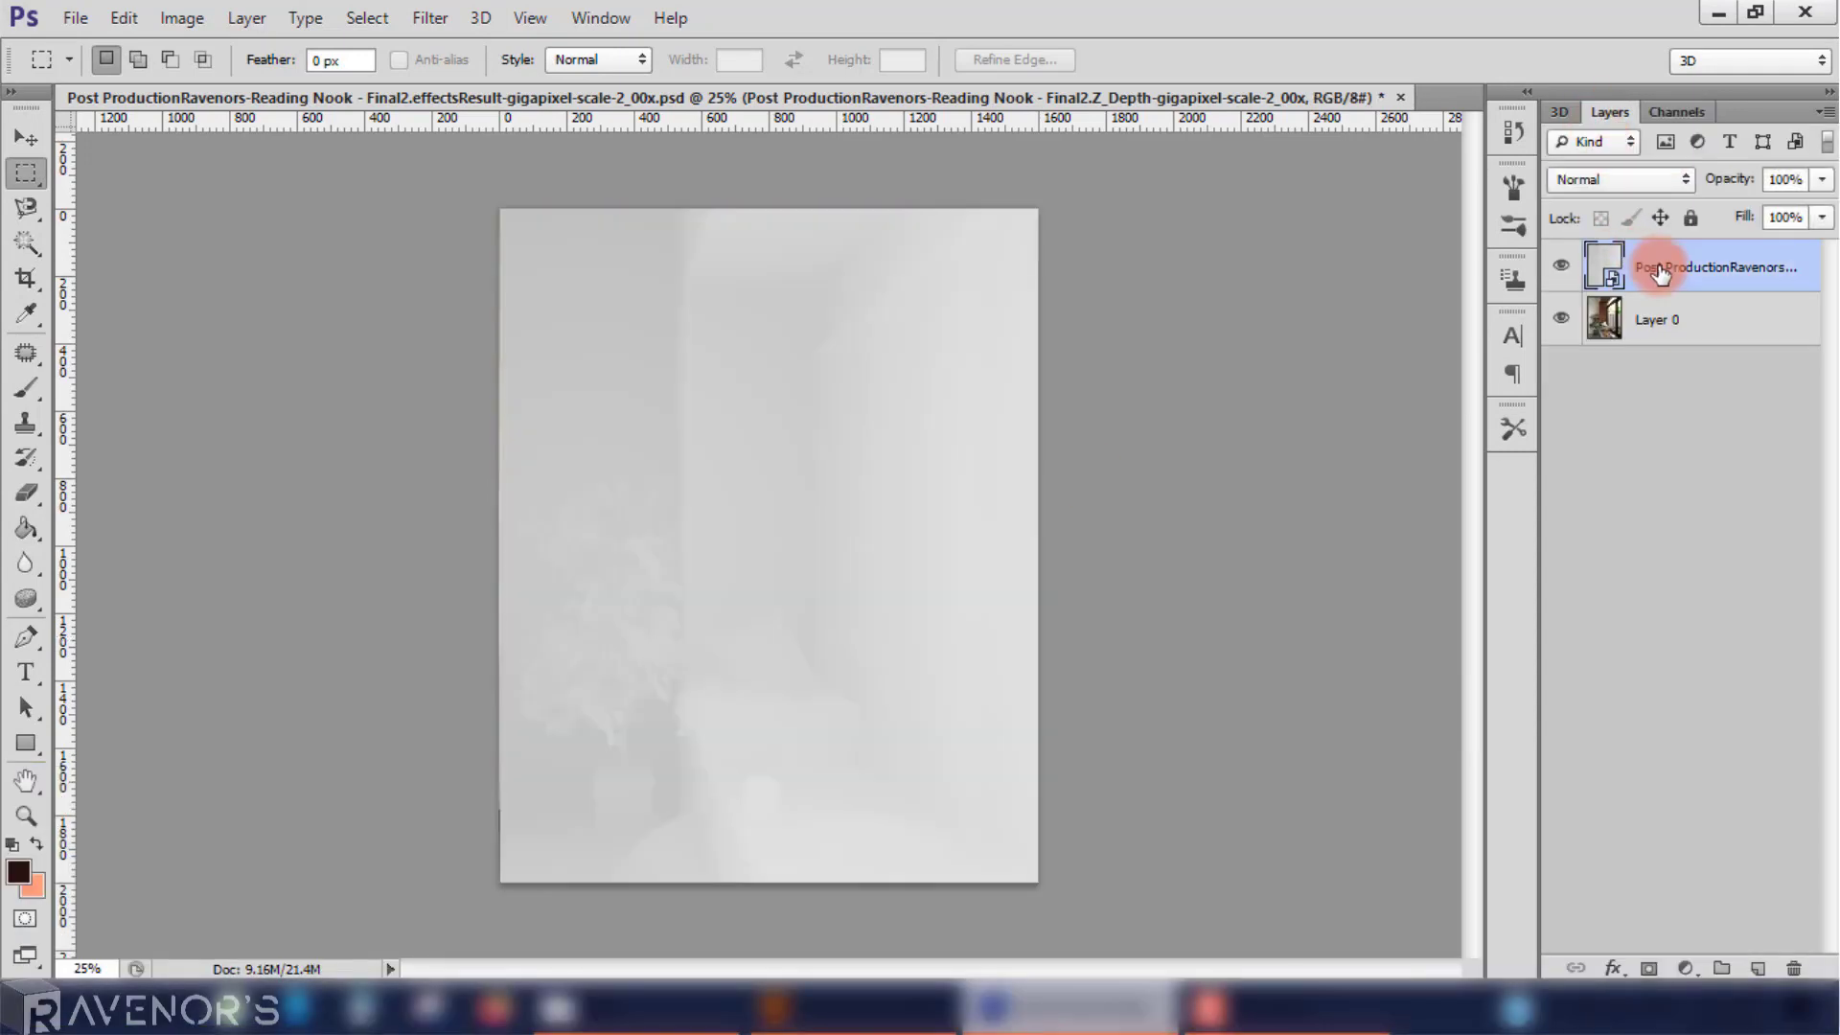
right_click(1644, 267)
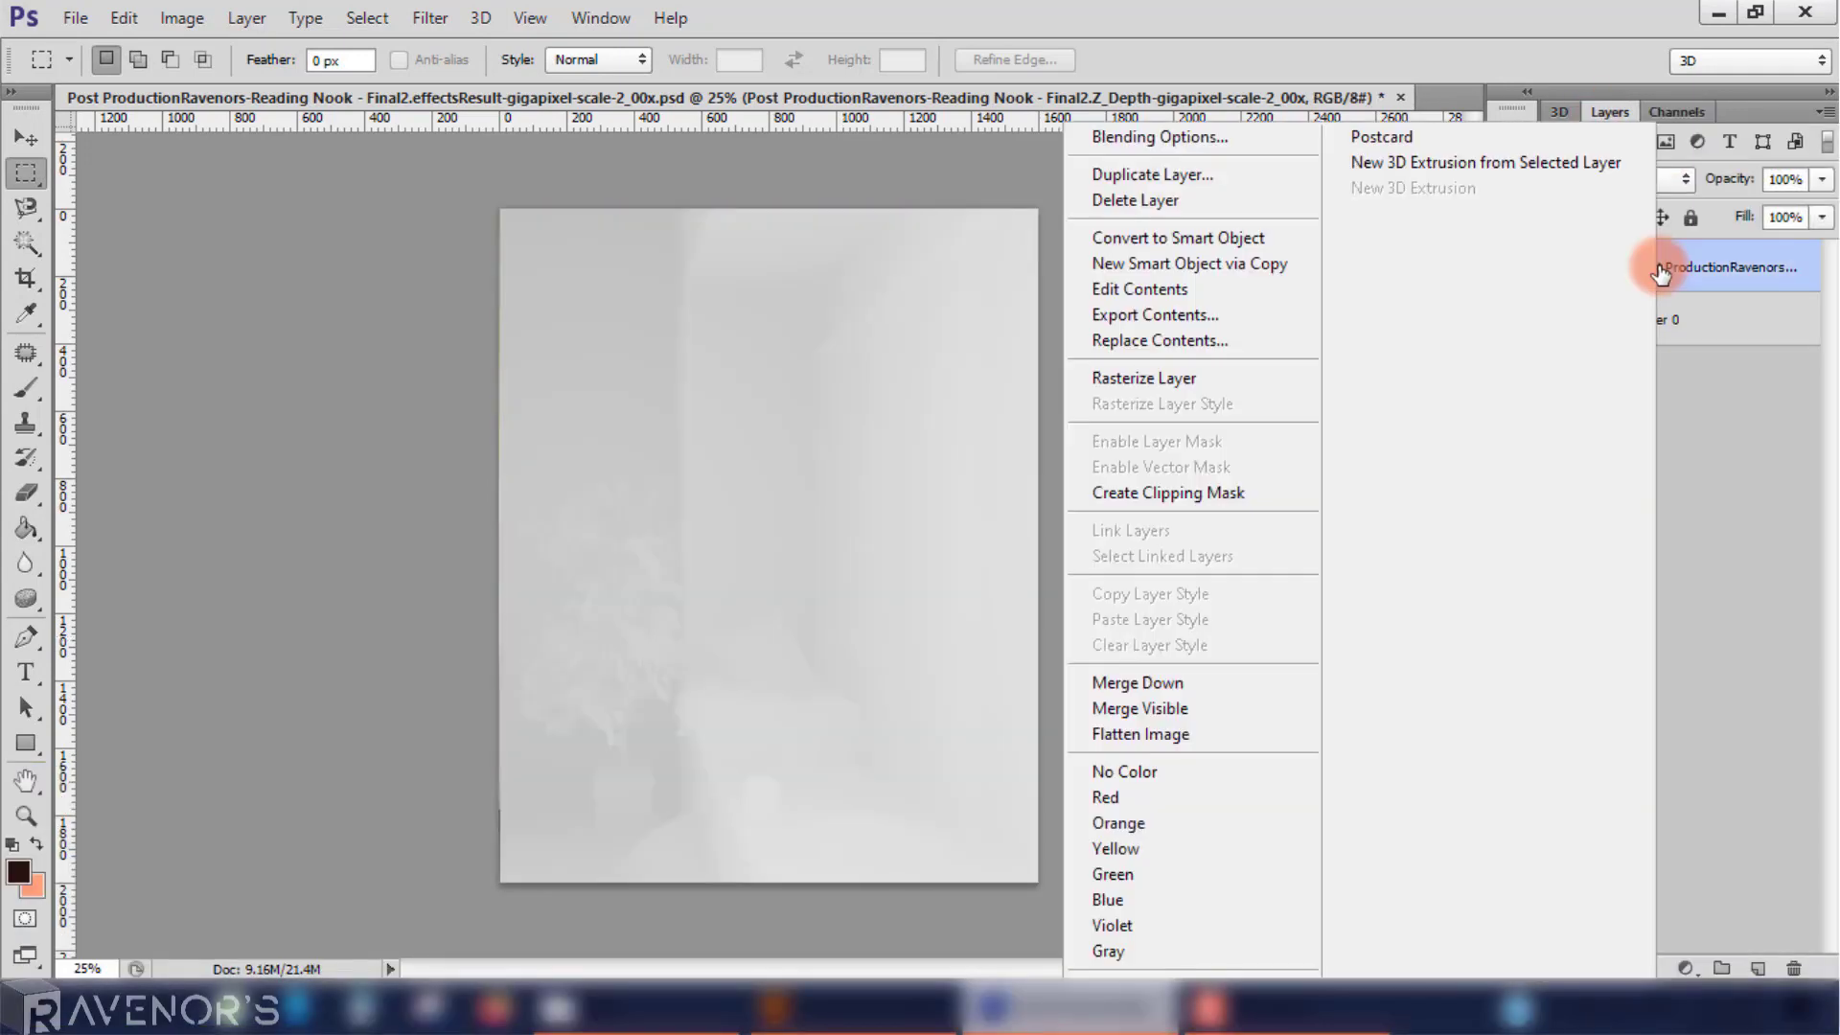
click(1169, 201)
click(1657, 113)
click(1677, 366)
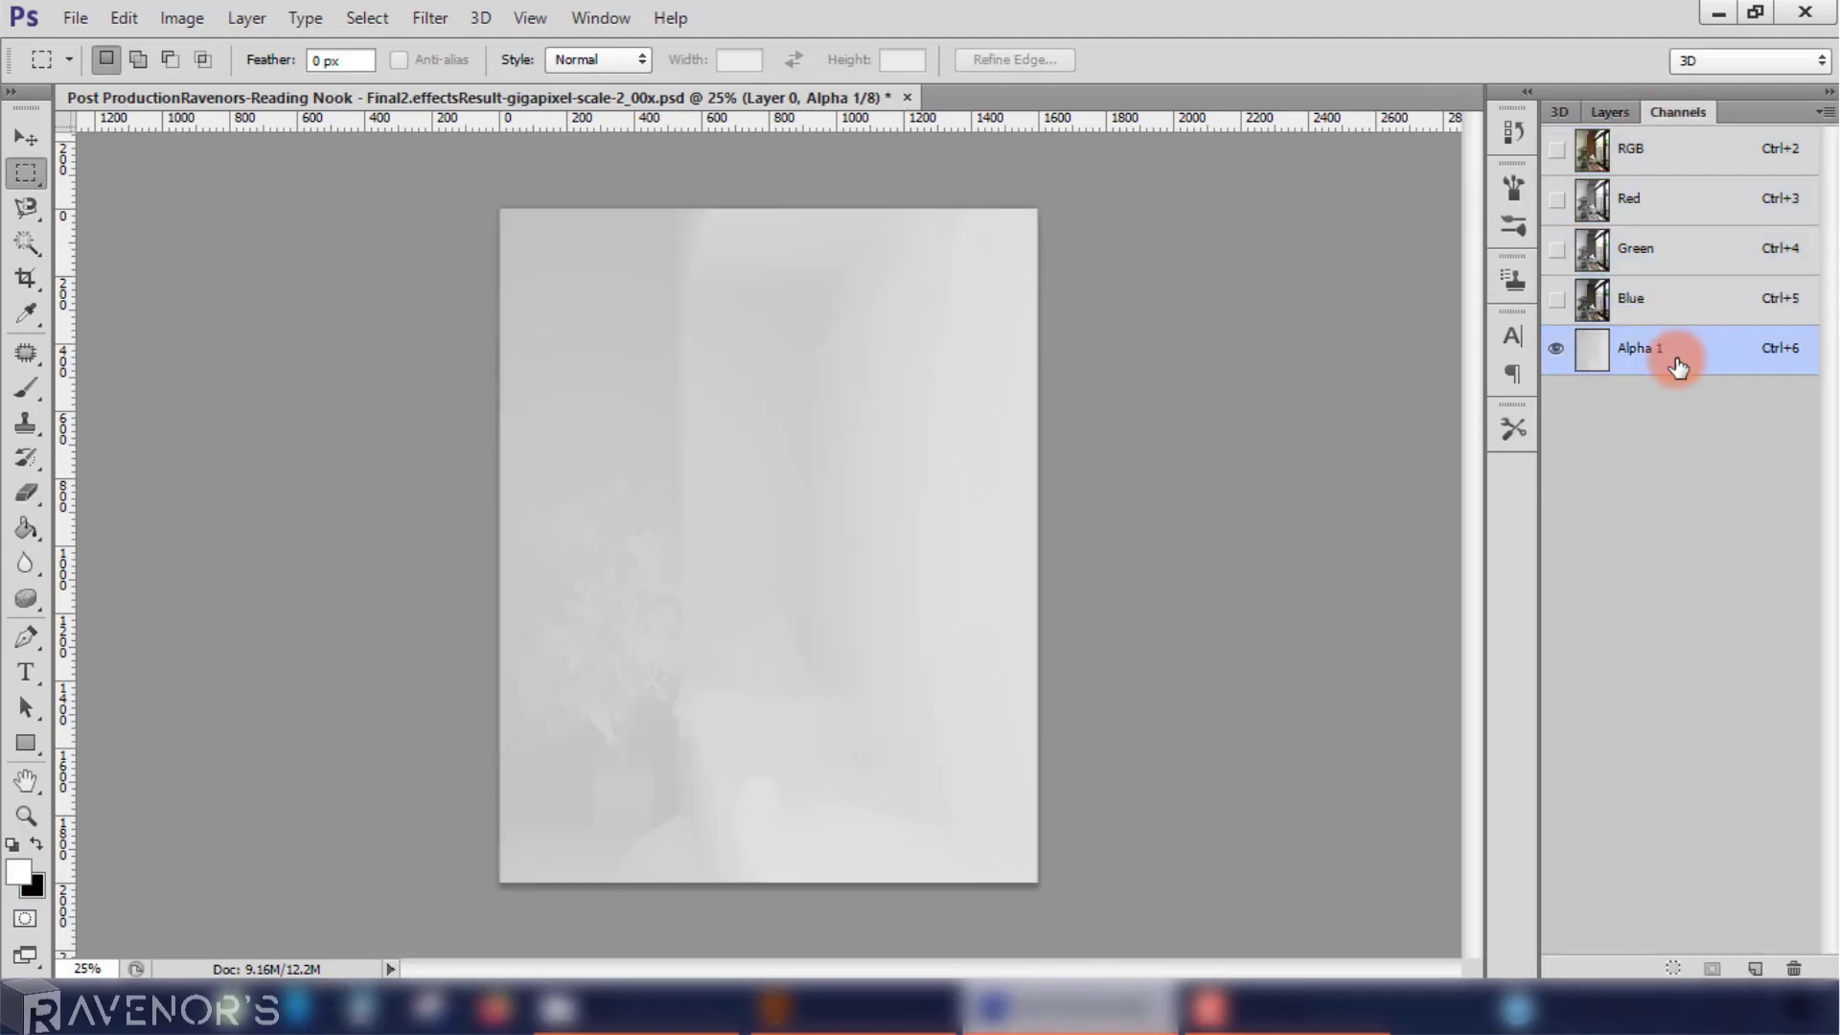
click(1607, 113)
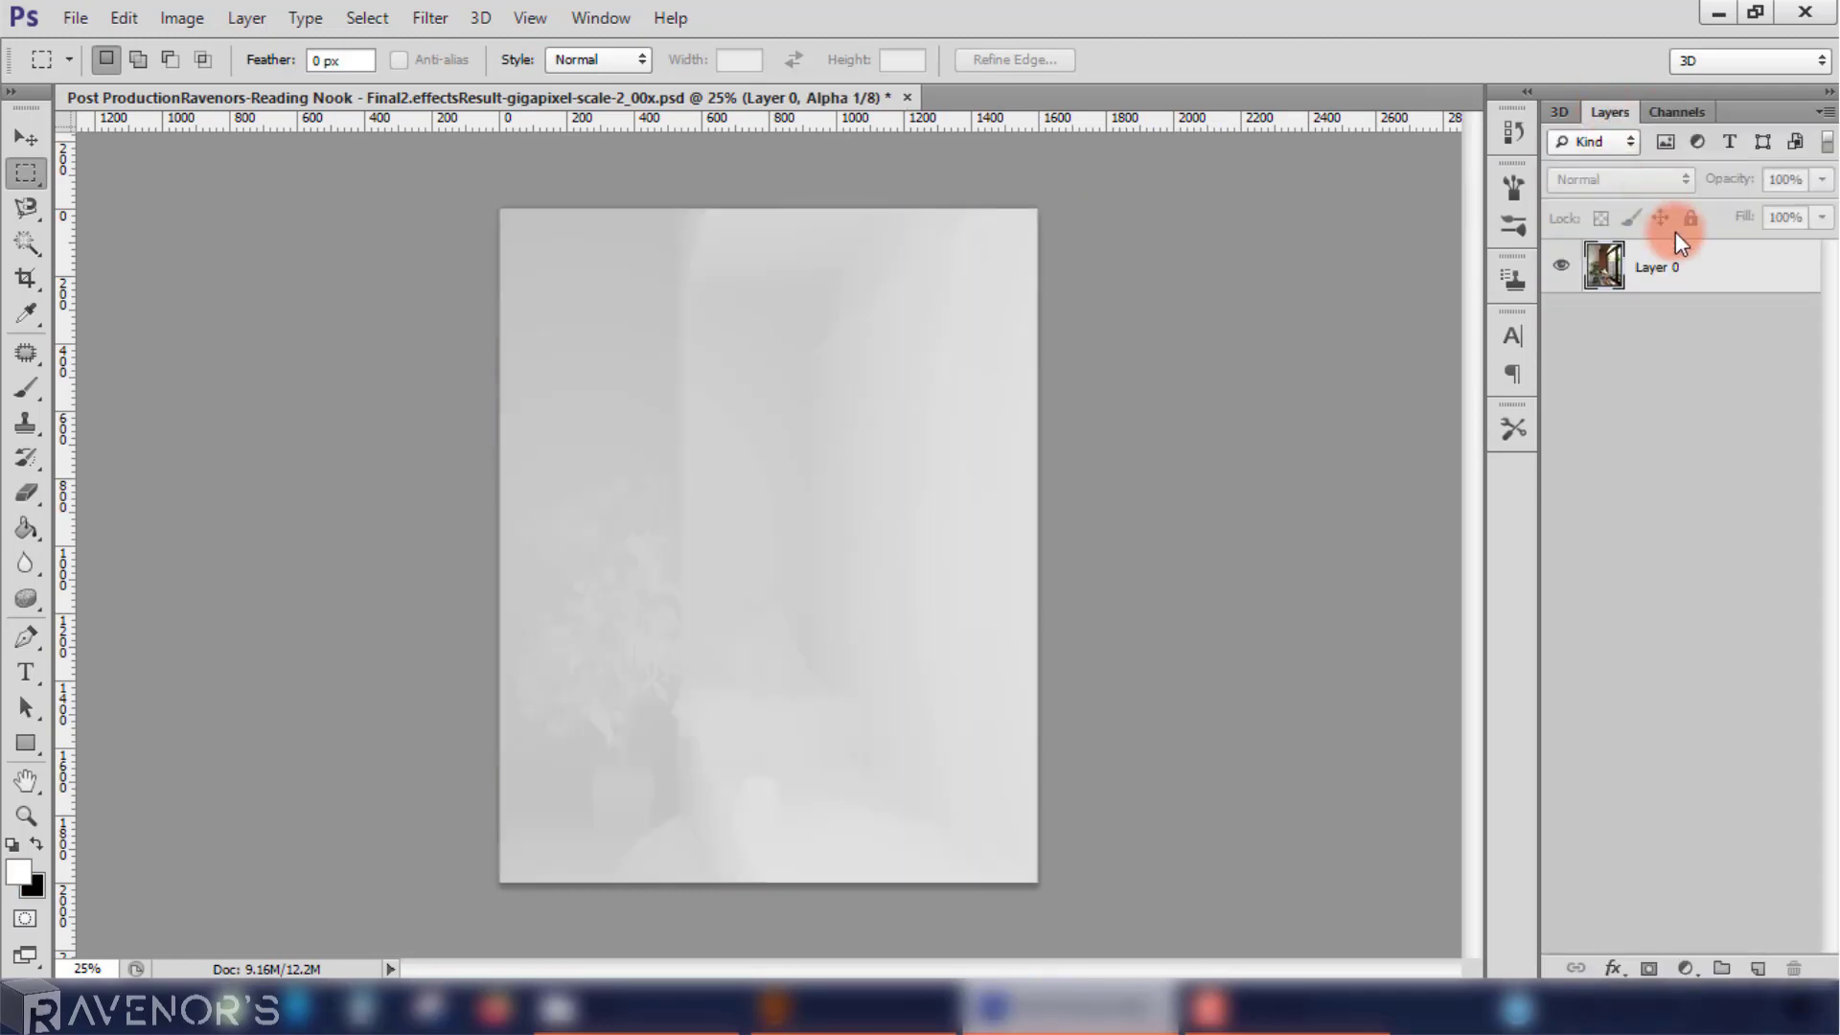
click(1657, 268)
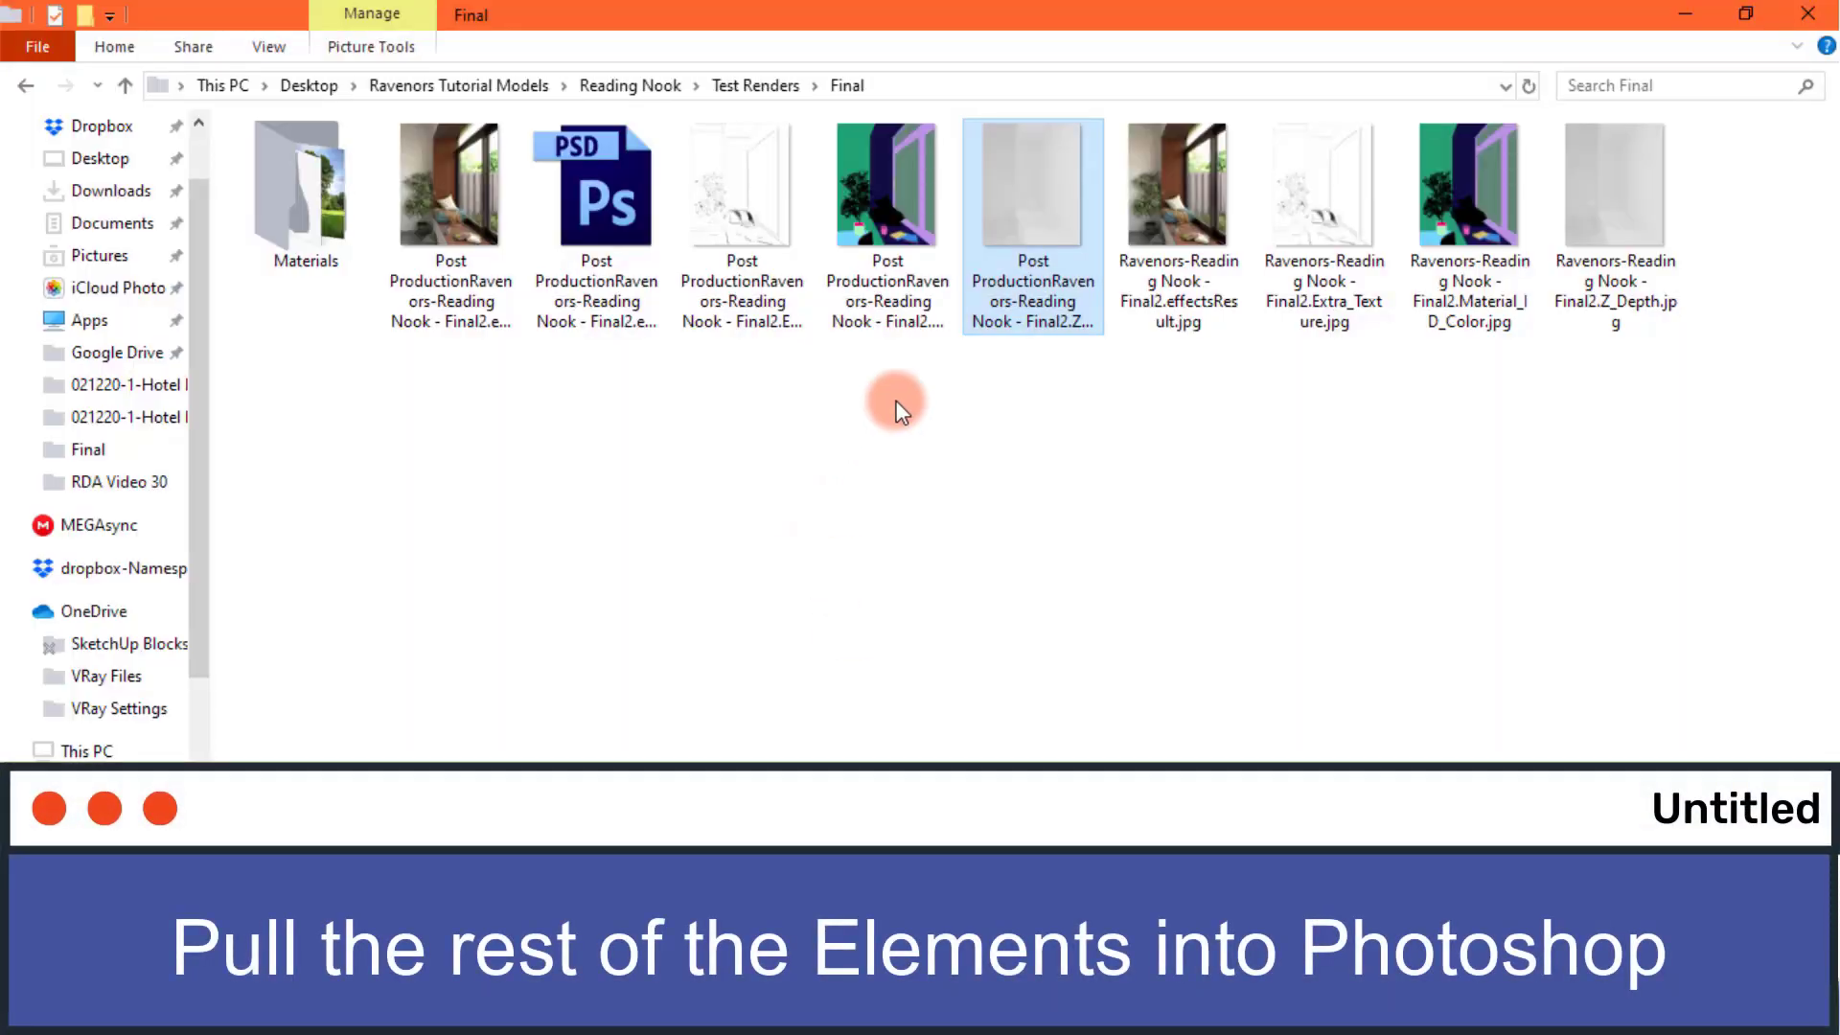
Step: Drag the Extra Texture and Material ID renders into the document and commit both placements
mouse_move(896, 398)
mouse_down()
mouse_move(774, 220)
mouse_move(1044, 948)
mouse_up()
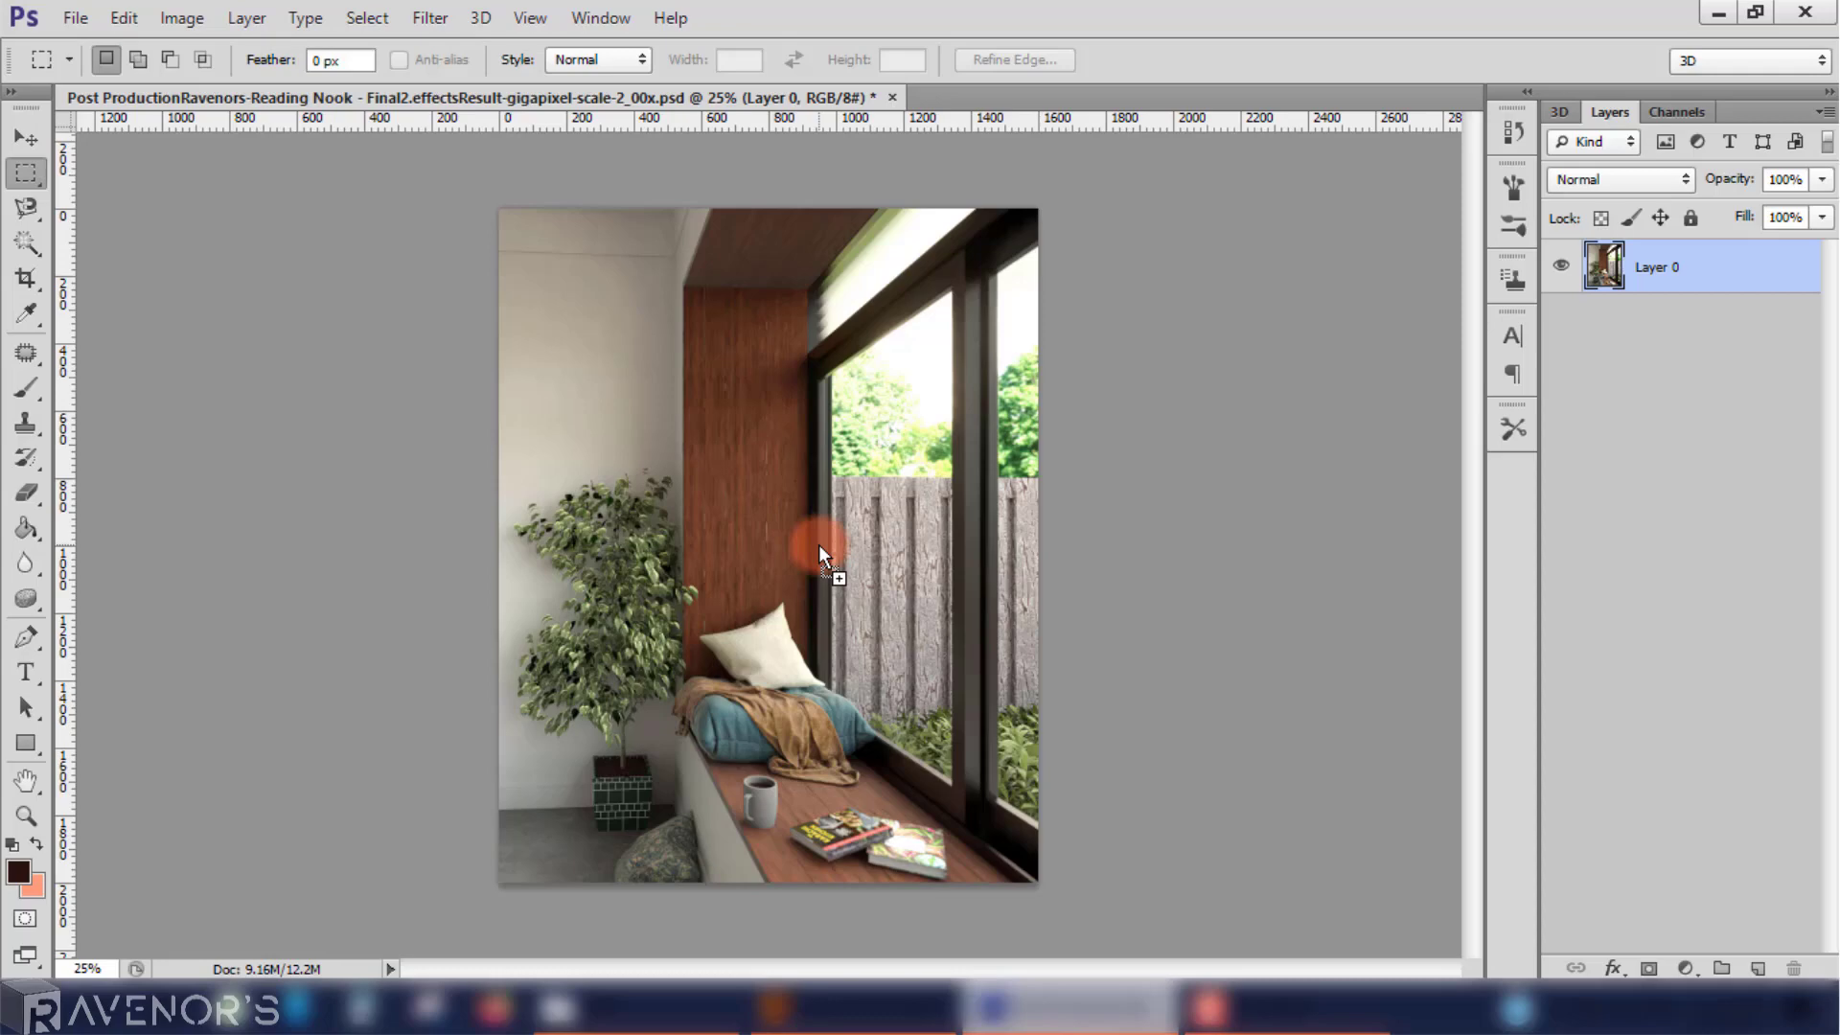
drag(1044, 949, 818, 544)
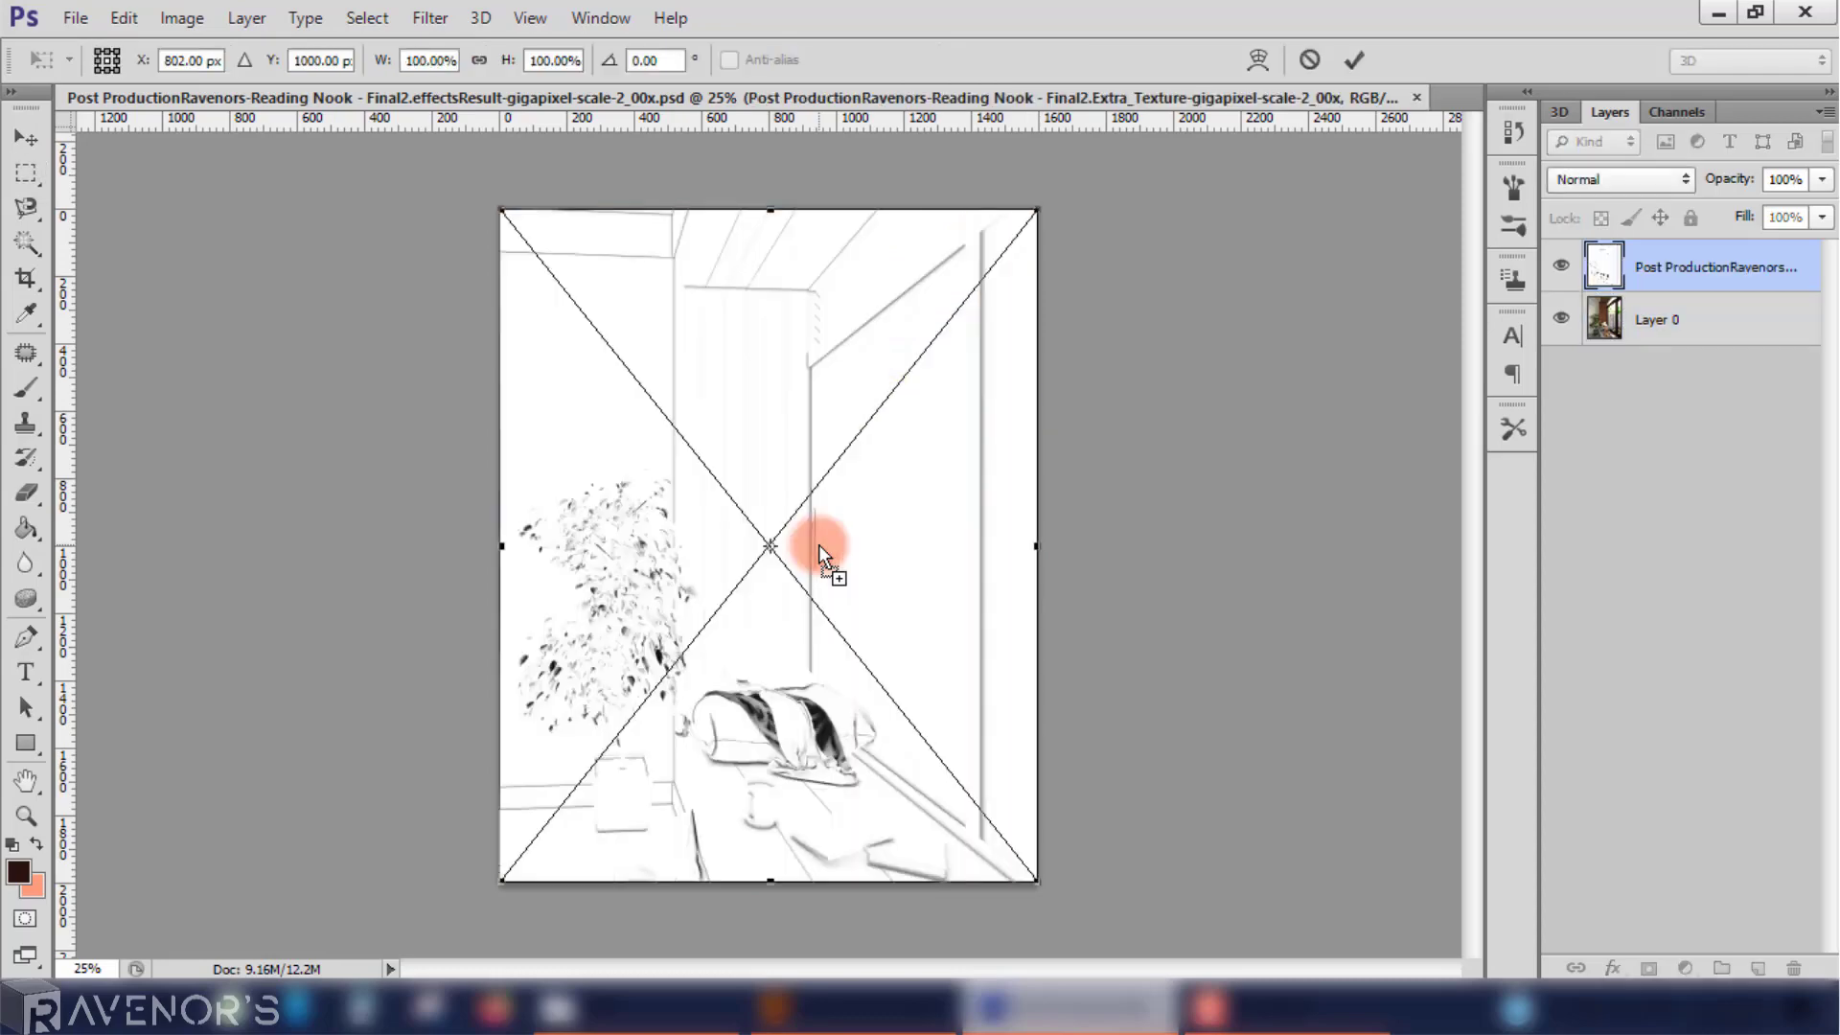
key(Return)
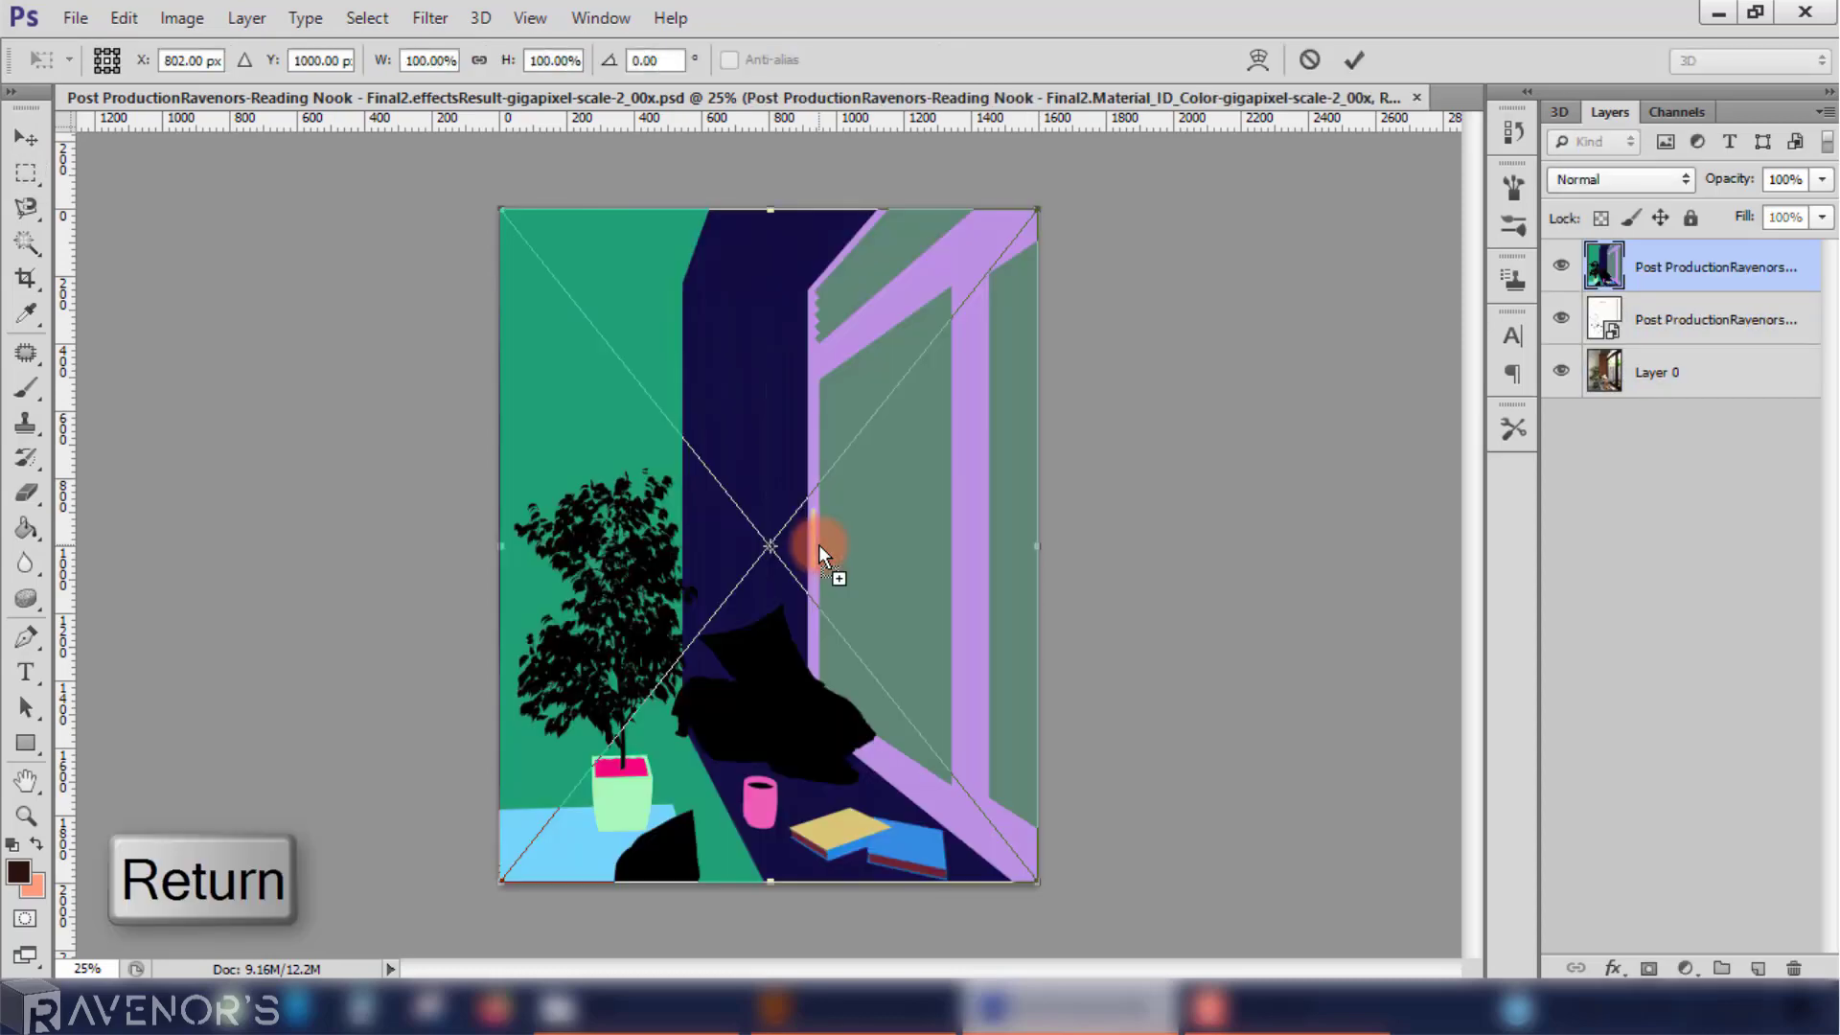
key(Return)
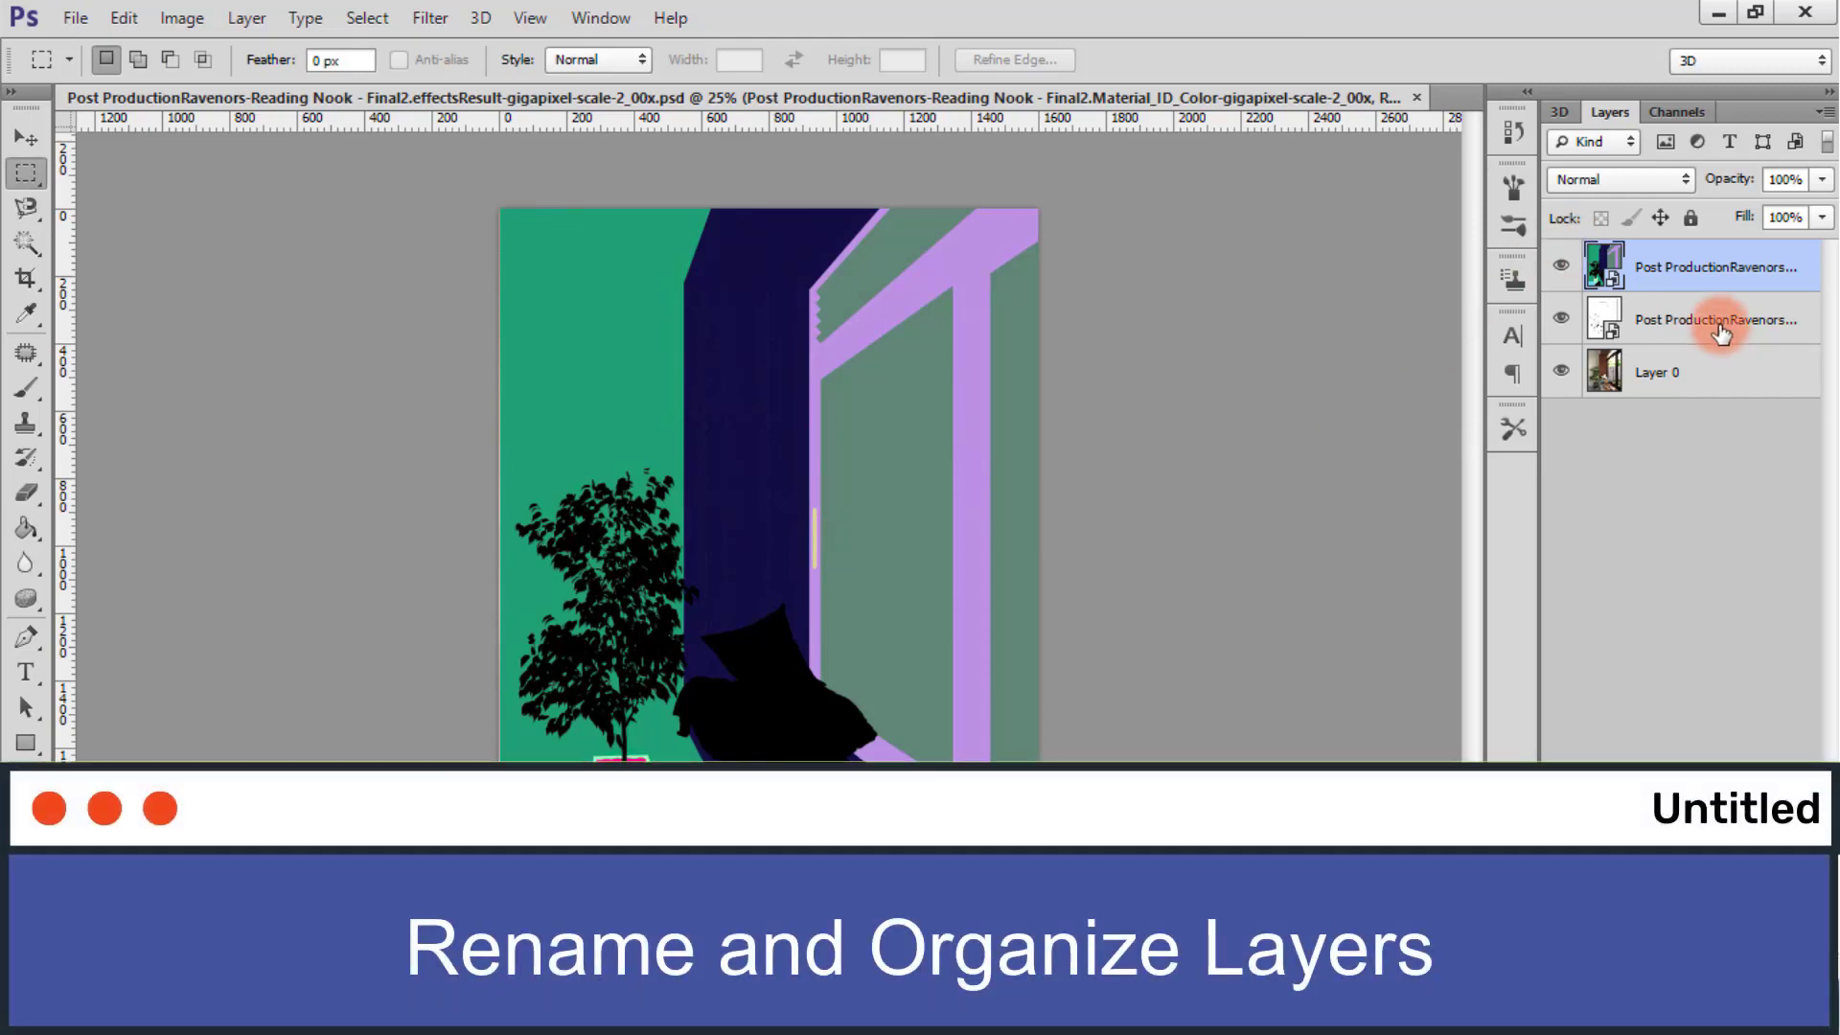
Step: Rasterize the placed Extra Texture and Material ID layers
click(1720, 328)
shift+click(1715, 268)
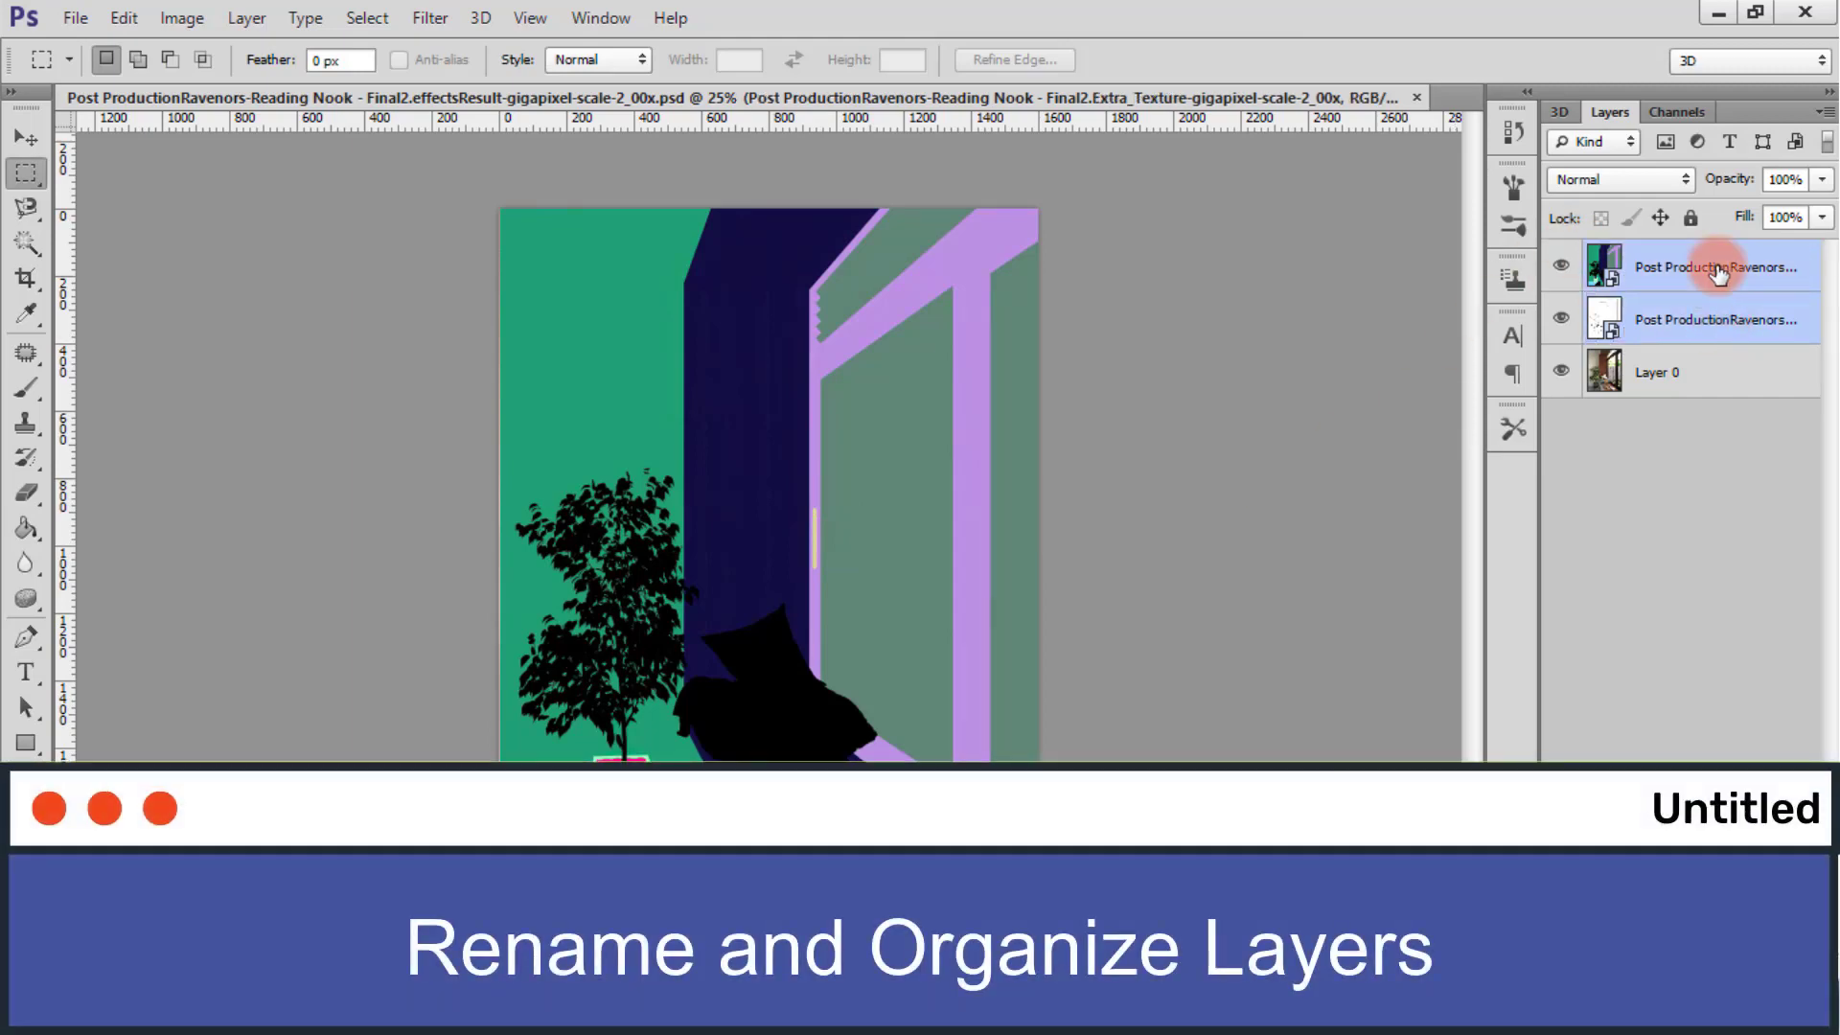
right_click(1715, 268)
click(1284, 379)
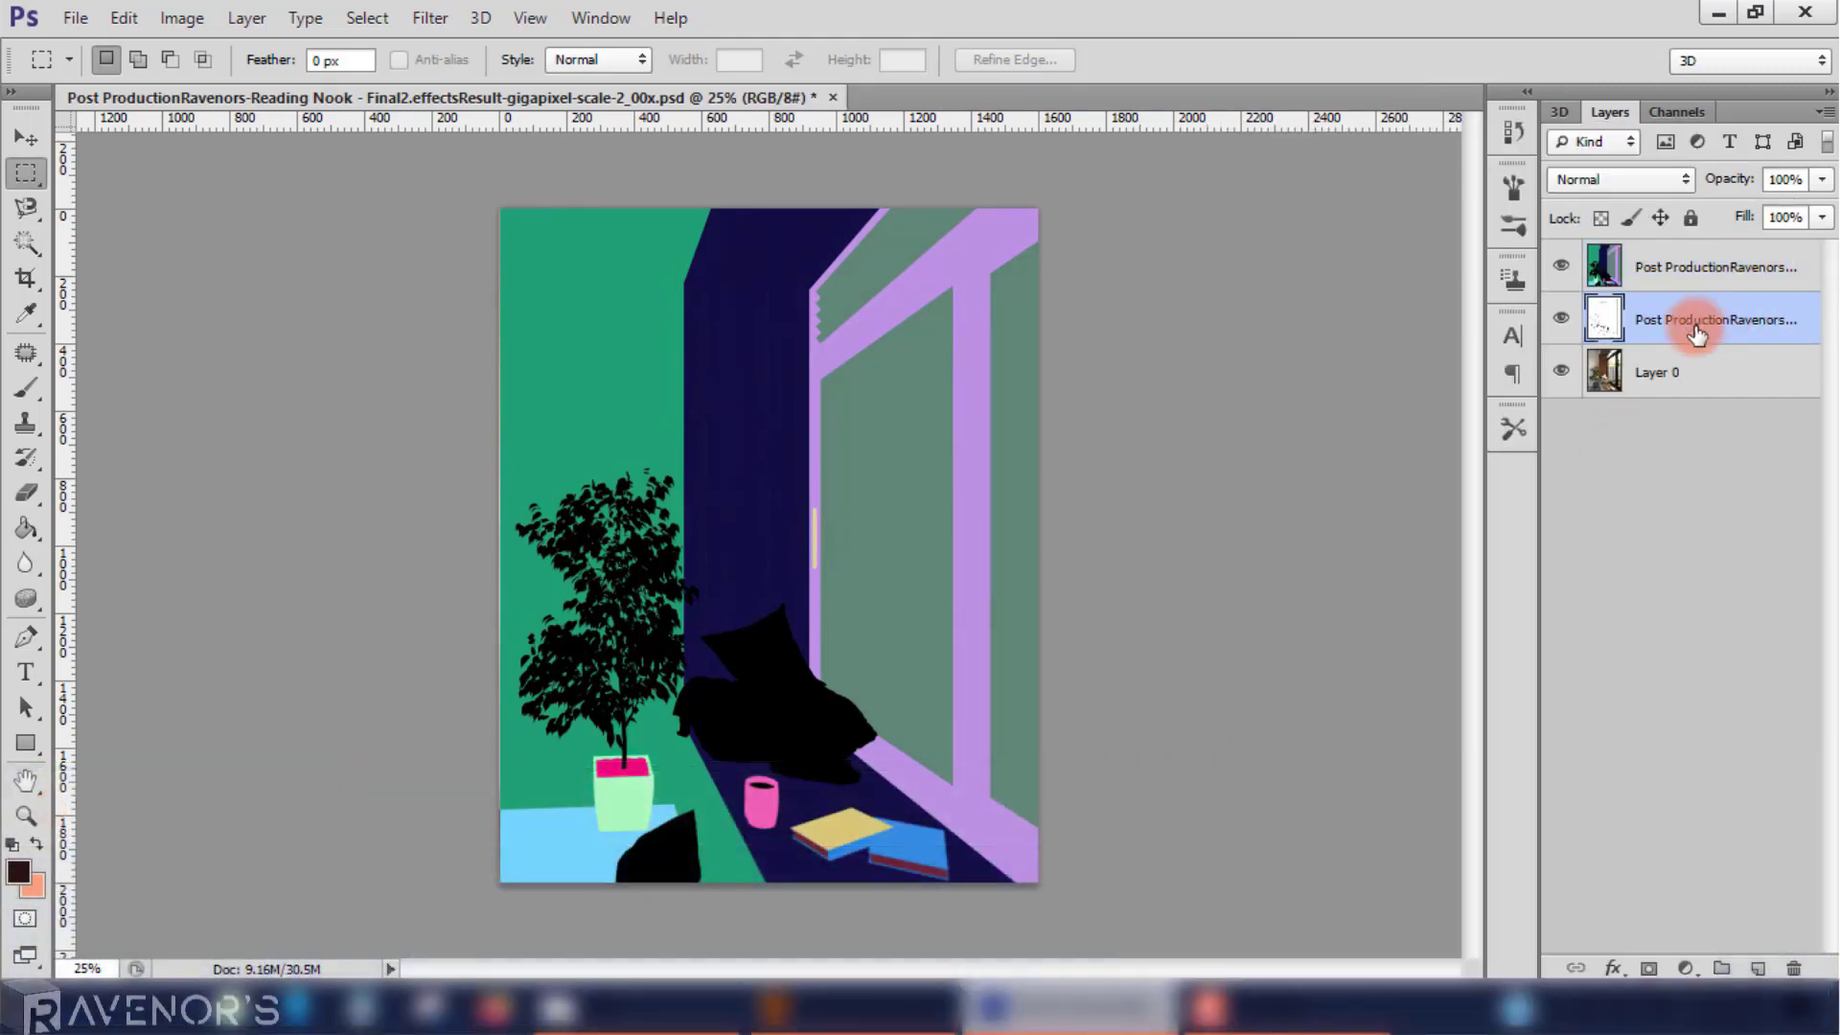
Step: Name layers Original and Extra Tex, with Original on top and Material ID at the bottom
drag(1692, 329, 1672, 374)
double_click(1658, 321)
text(Original)
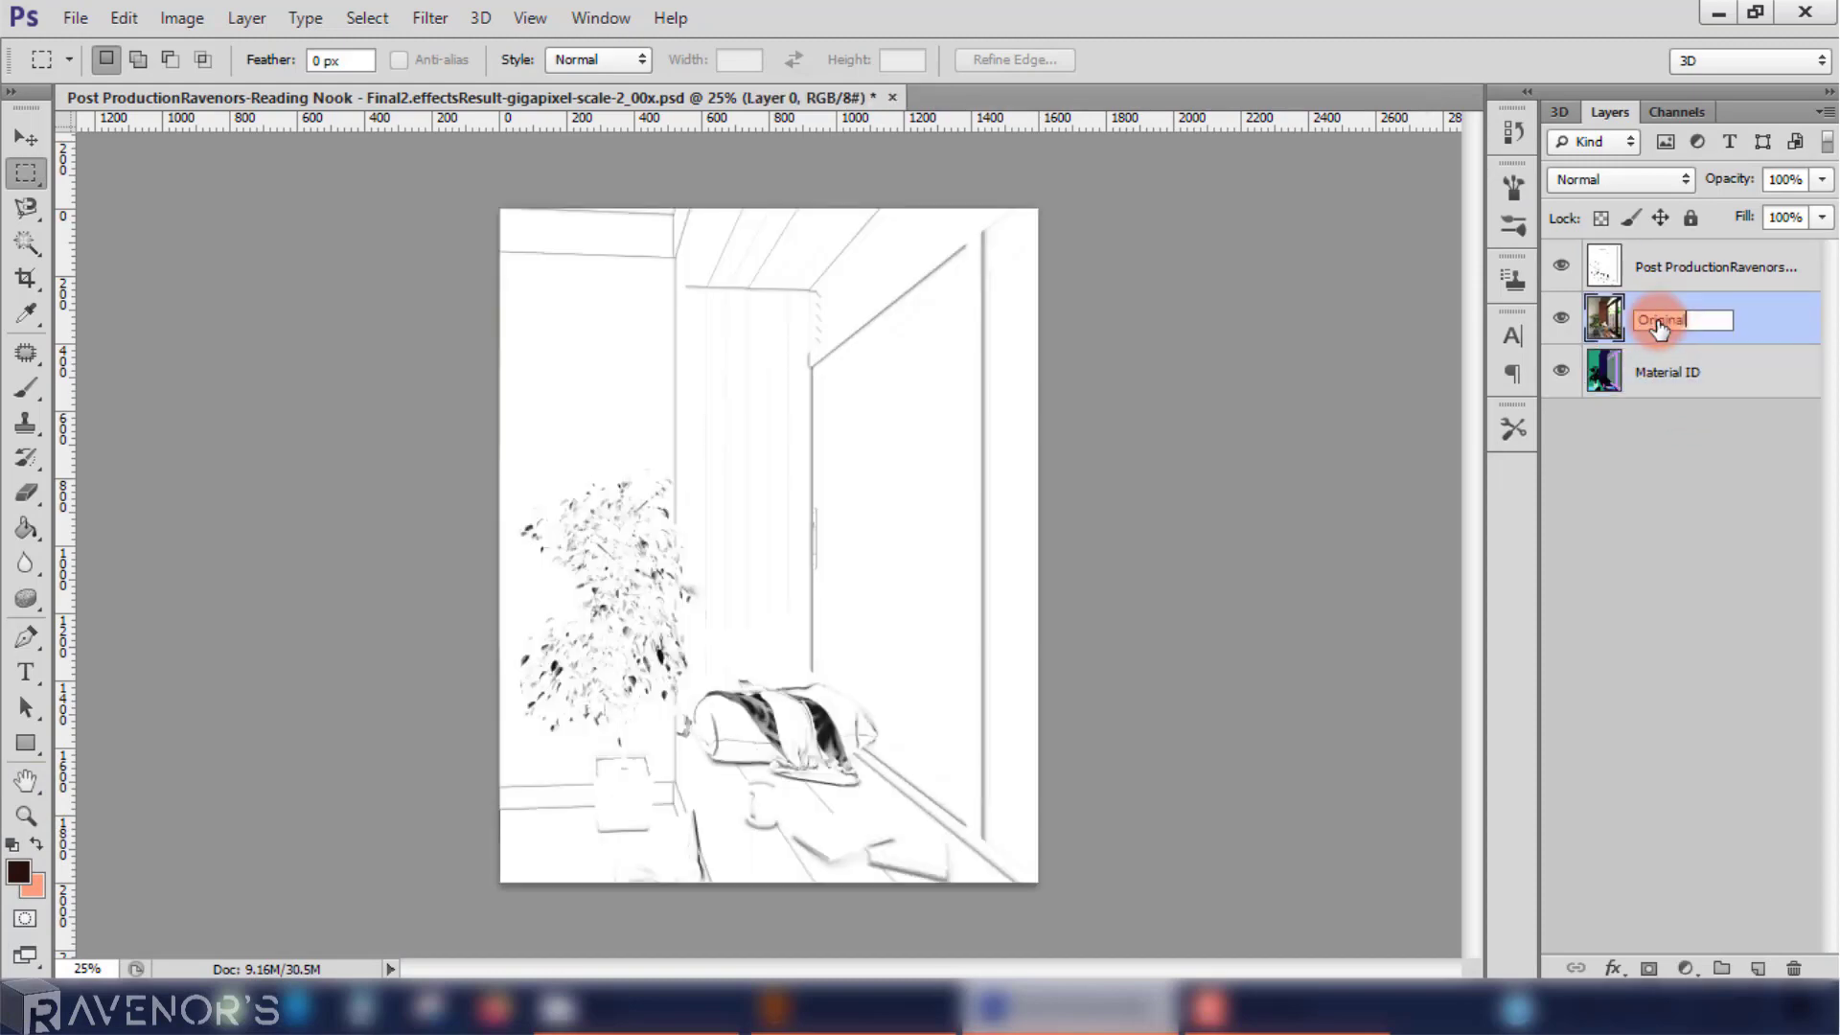
key(Return)
double_click(1706, 266)
text(Extra Tex)
key(Return)
drag(1686, 321, 1718, 259)
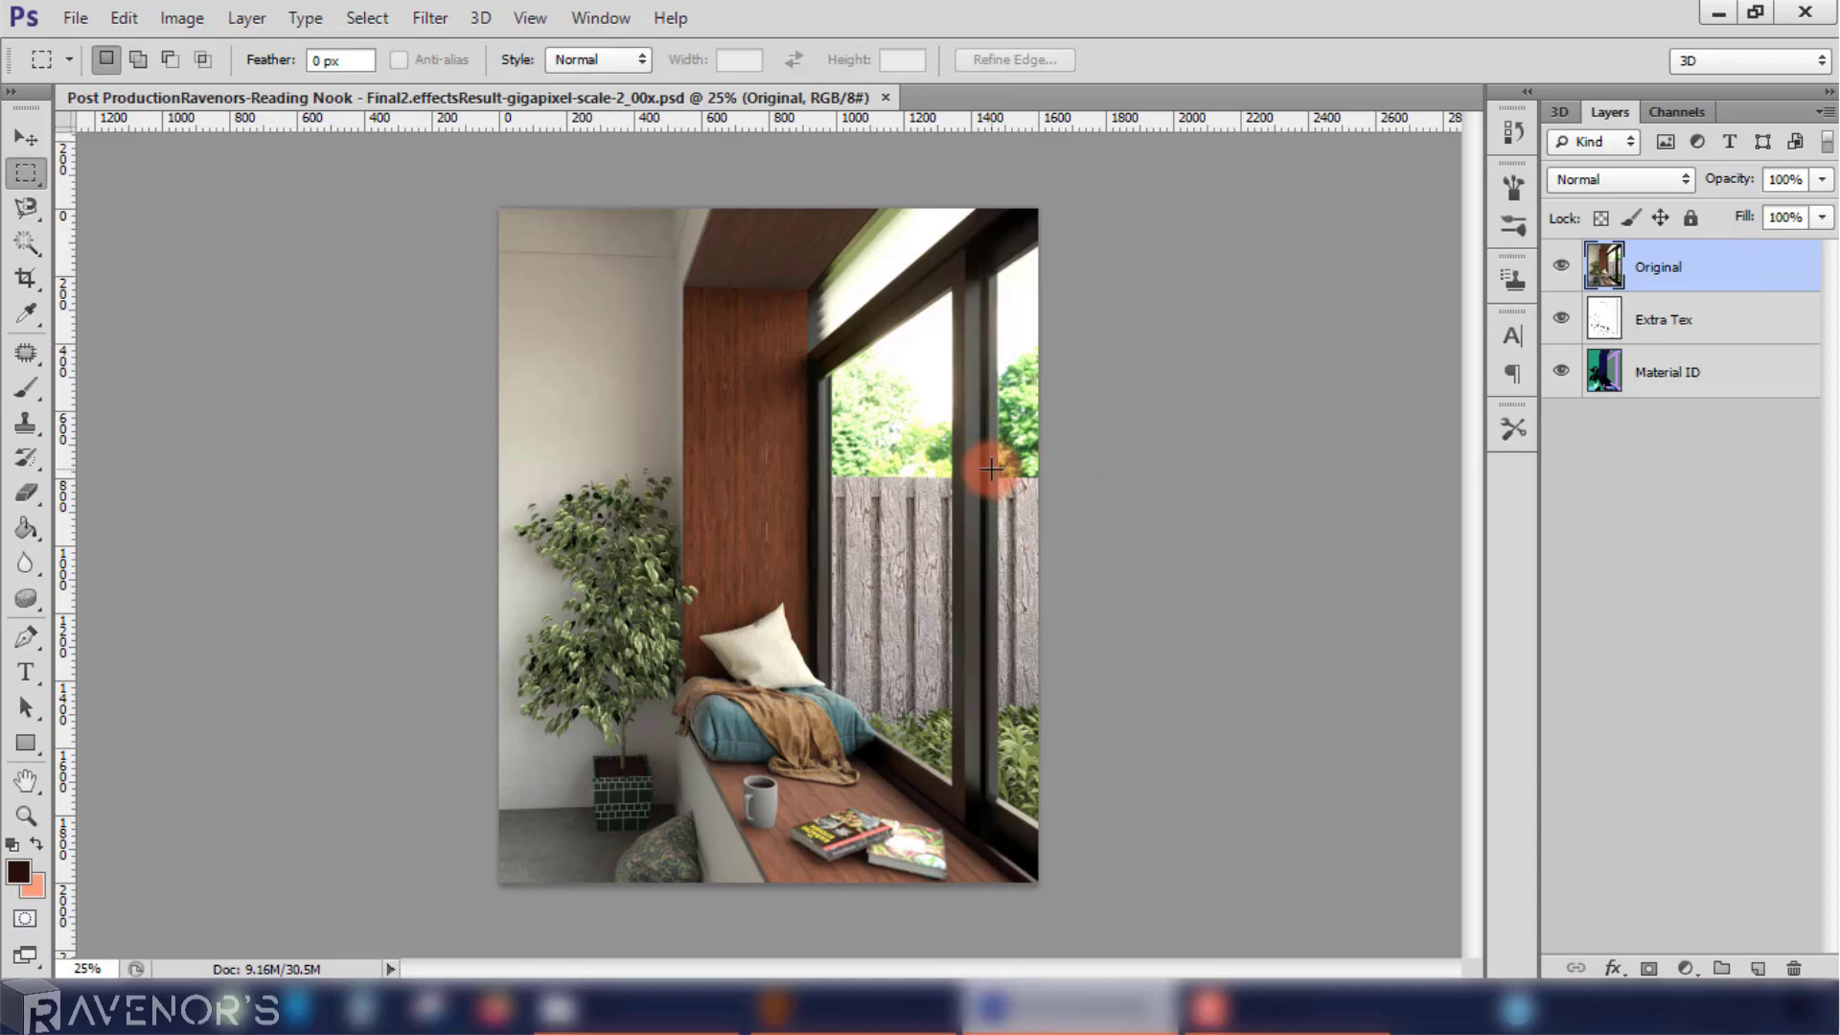
Step: Fit the whole image on screen and make the Material ID layer active
click(25, 815)
right_click(628, 538)
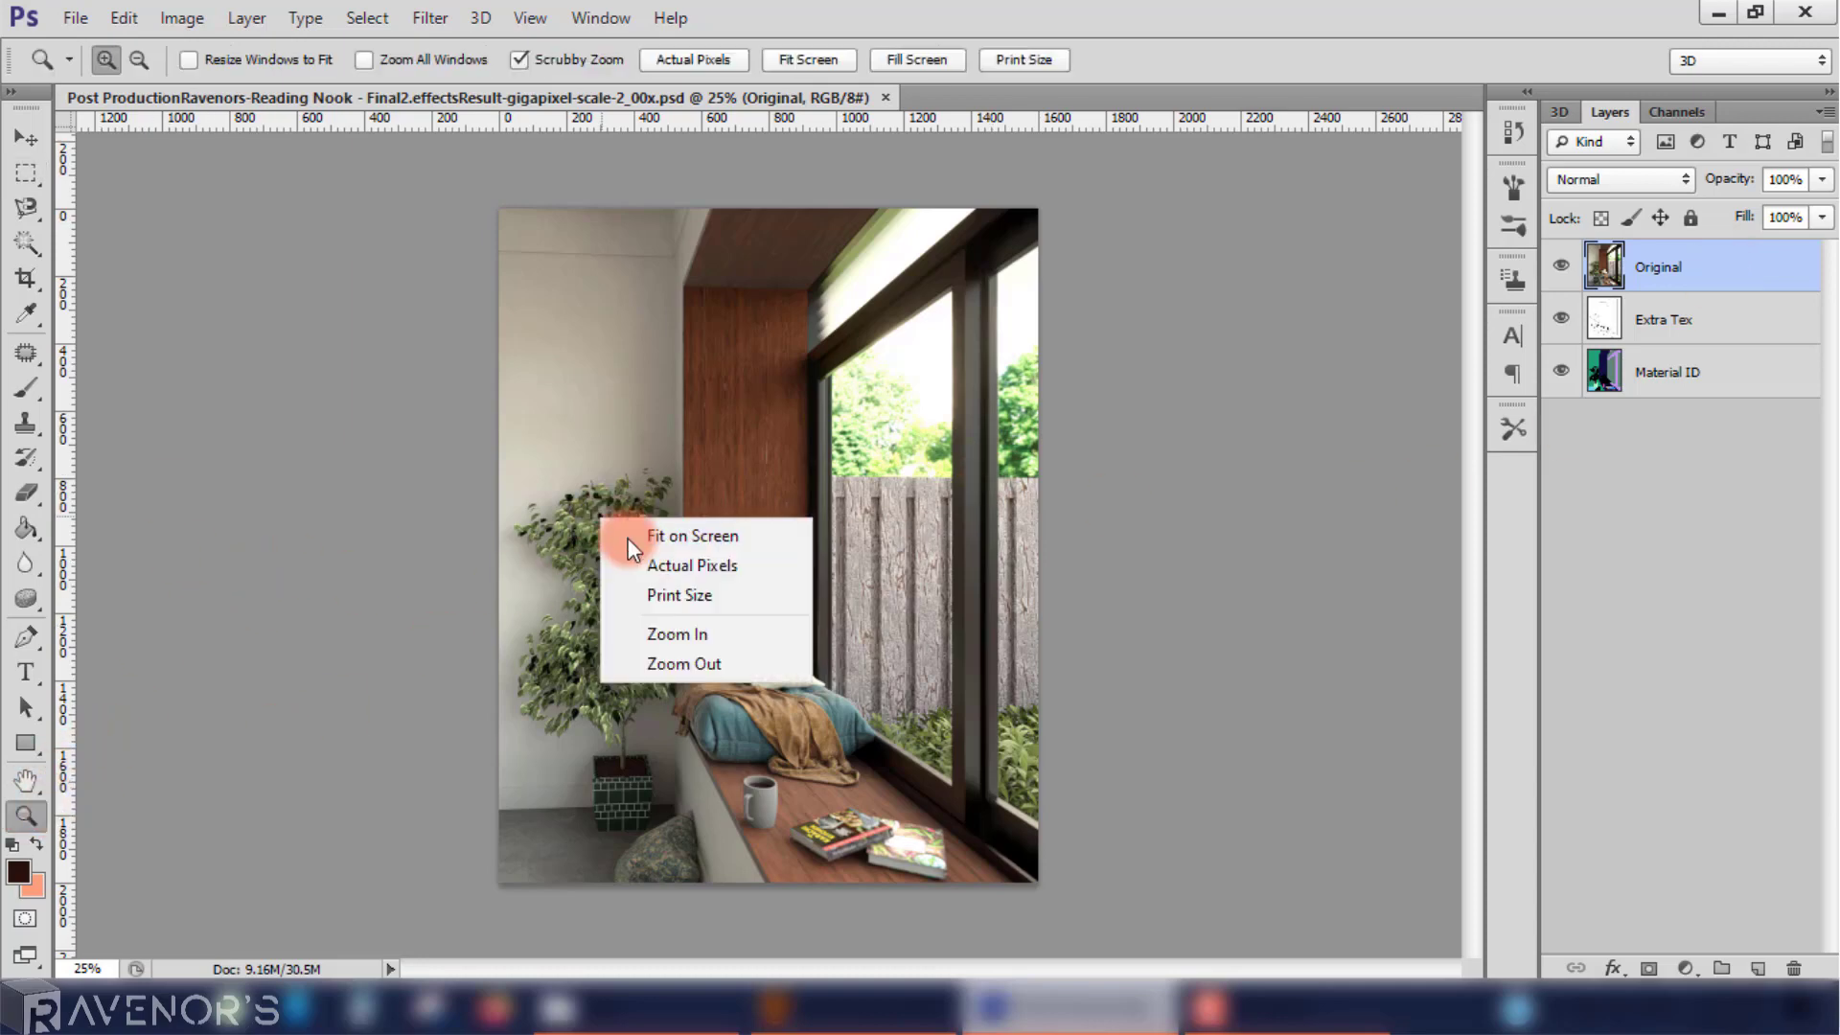
click(637, 544)
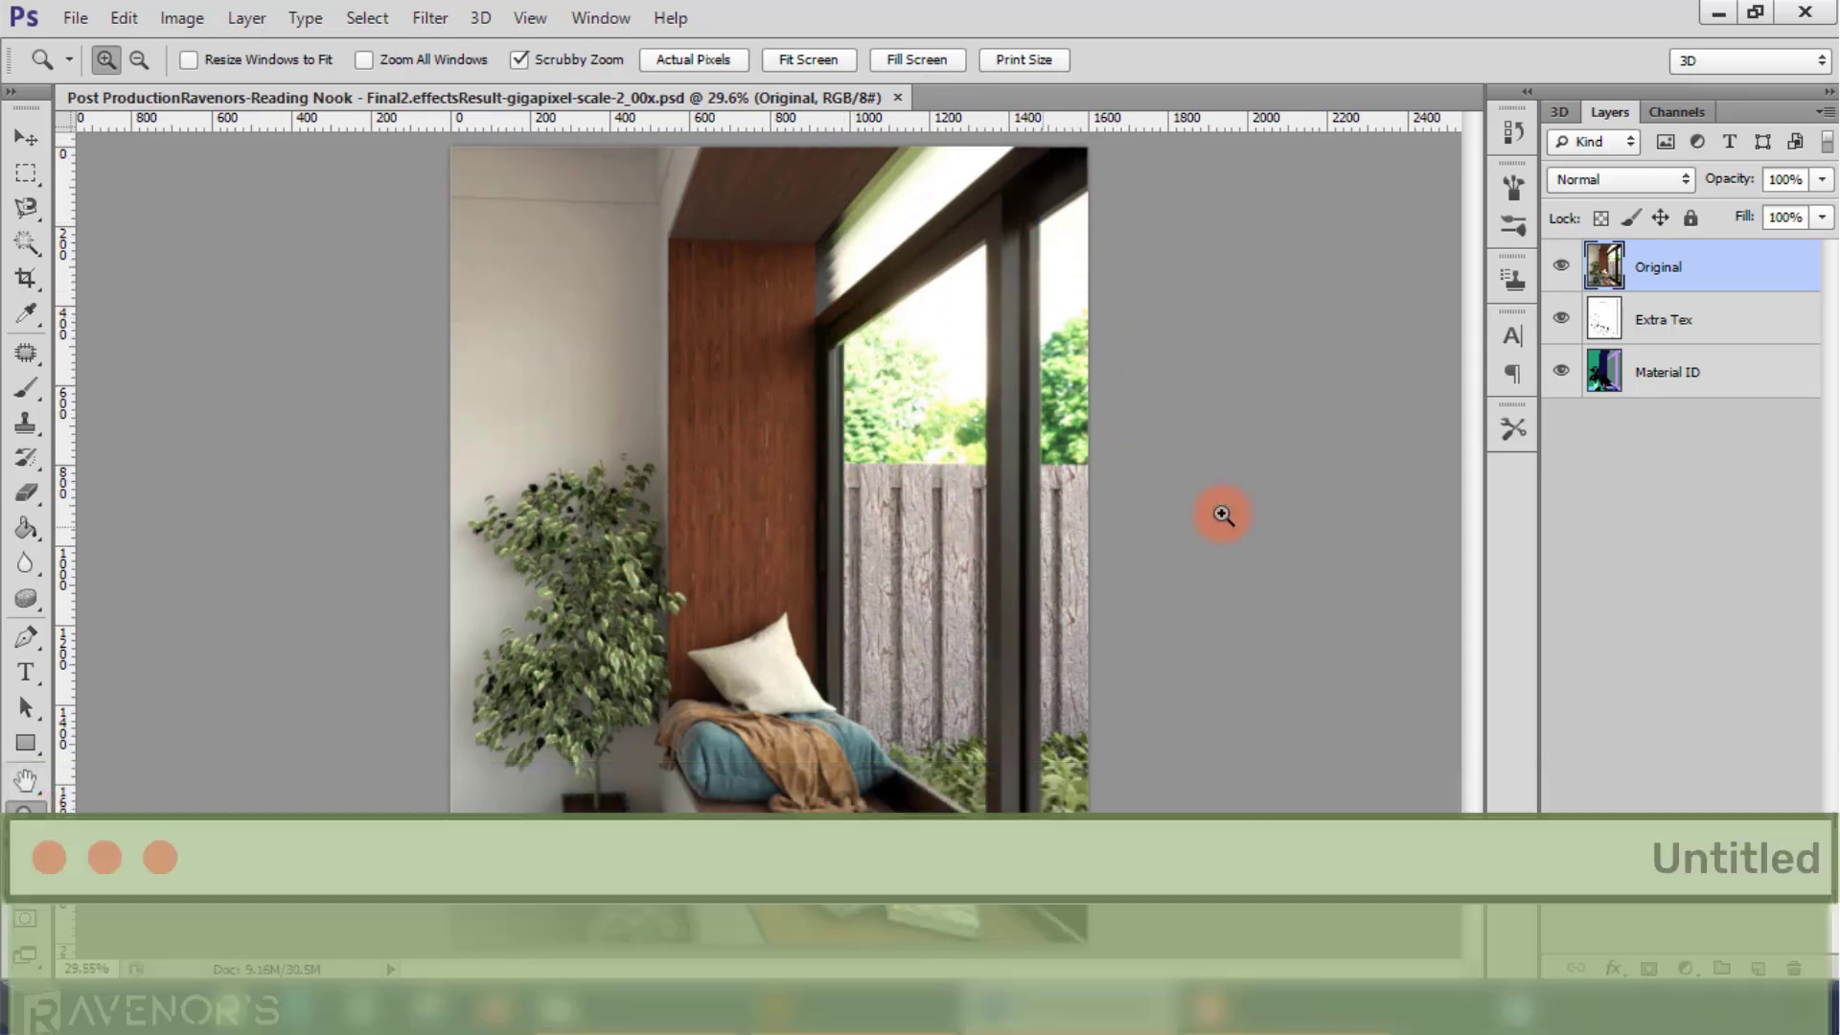
click(1731, 374)
click(1603, 379)
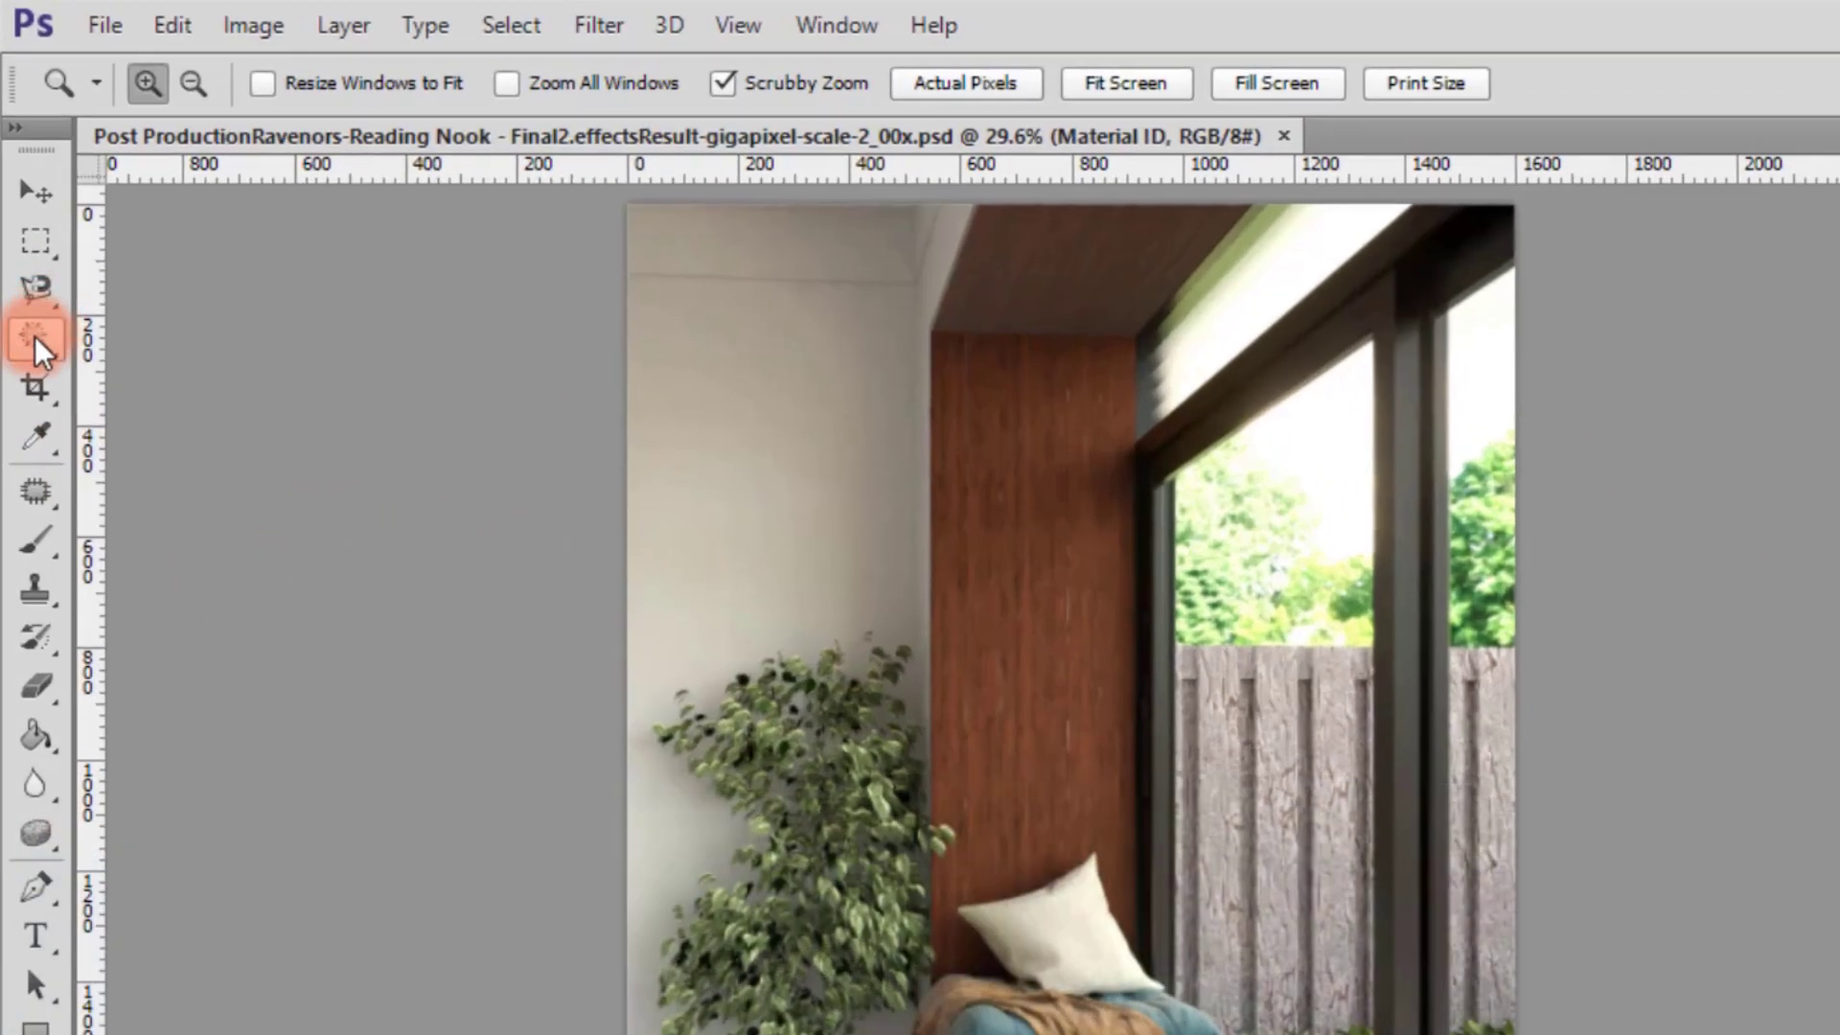
Step: Magic-wand select both window panes on Material ID with Contiguous off
click(27, 243)
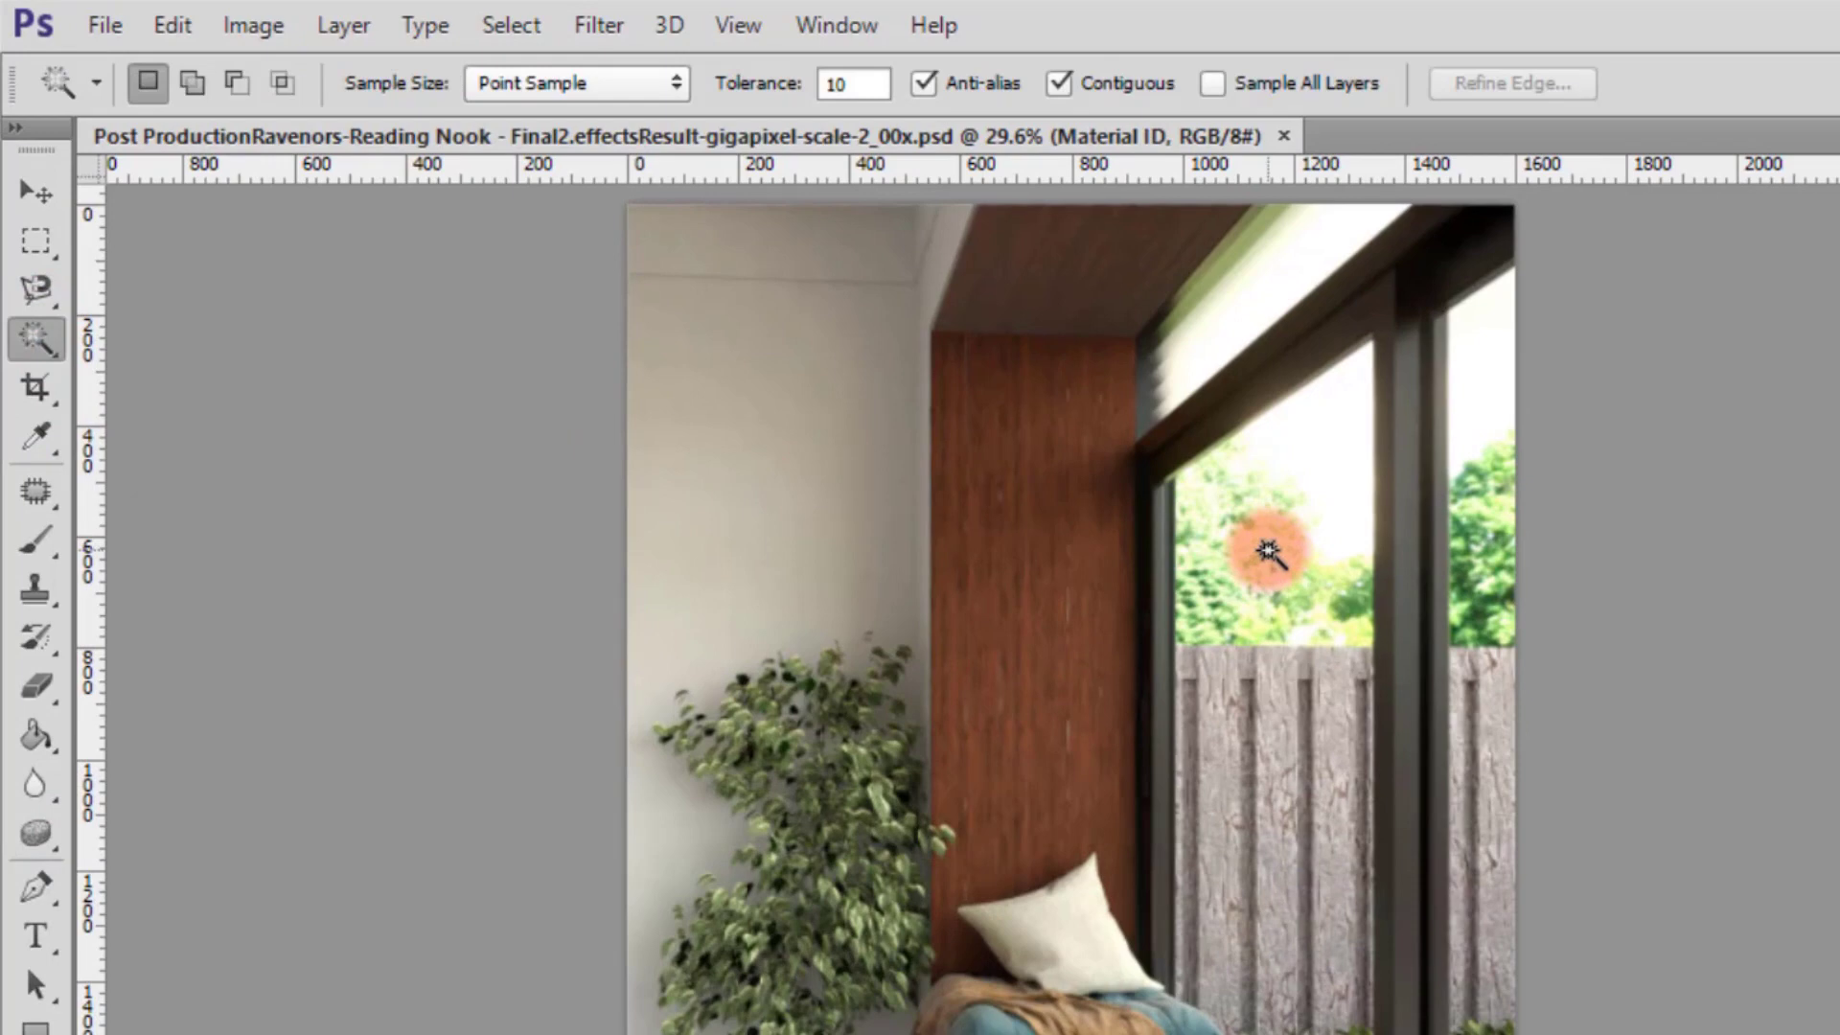
click(1268, 551)
click(1059, 83)
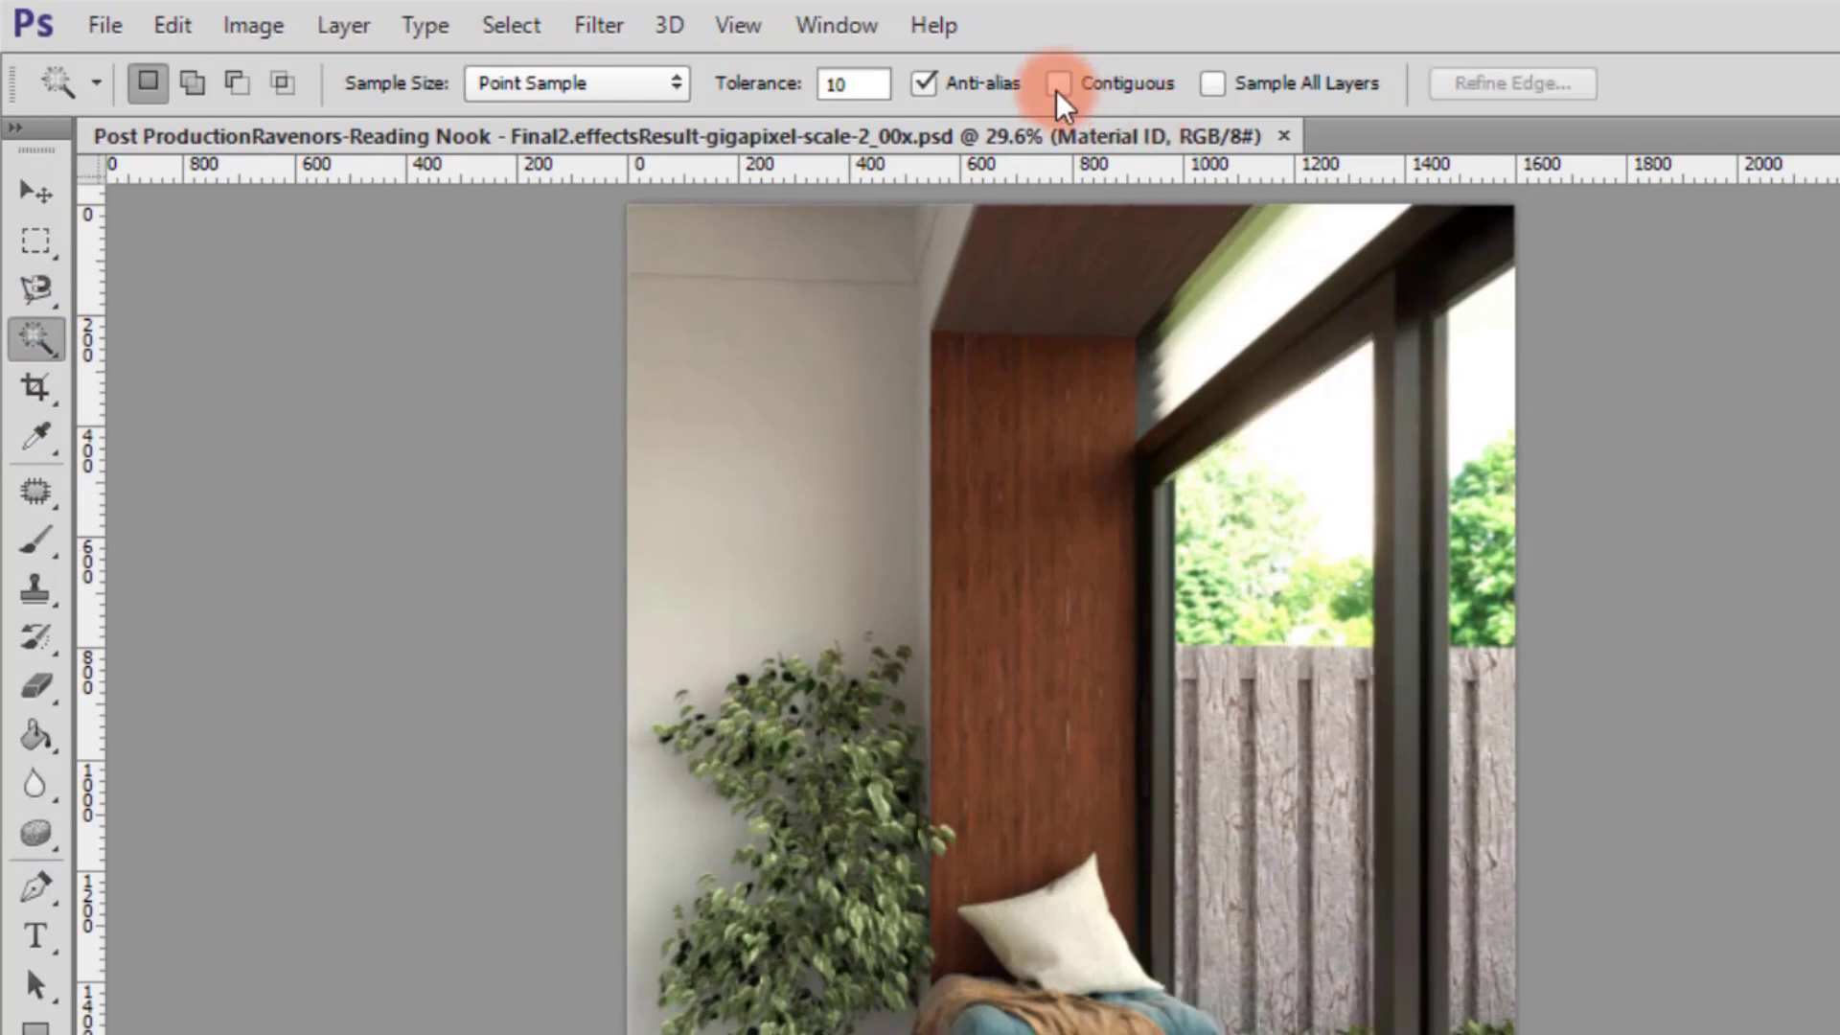
click(1286, 602)
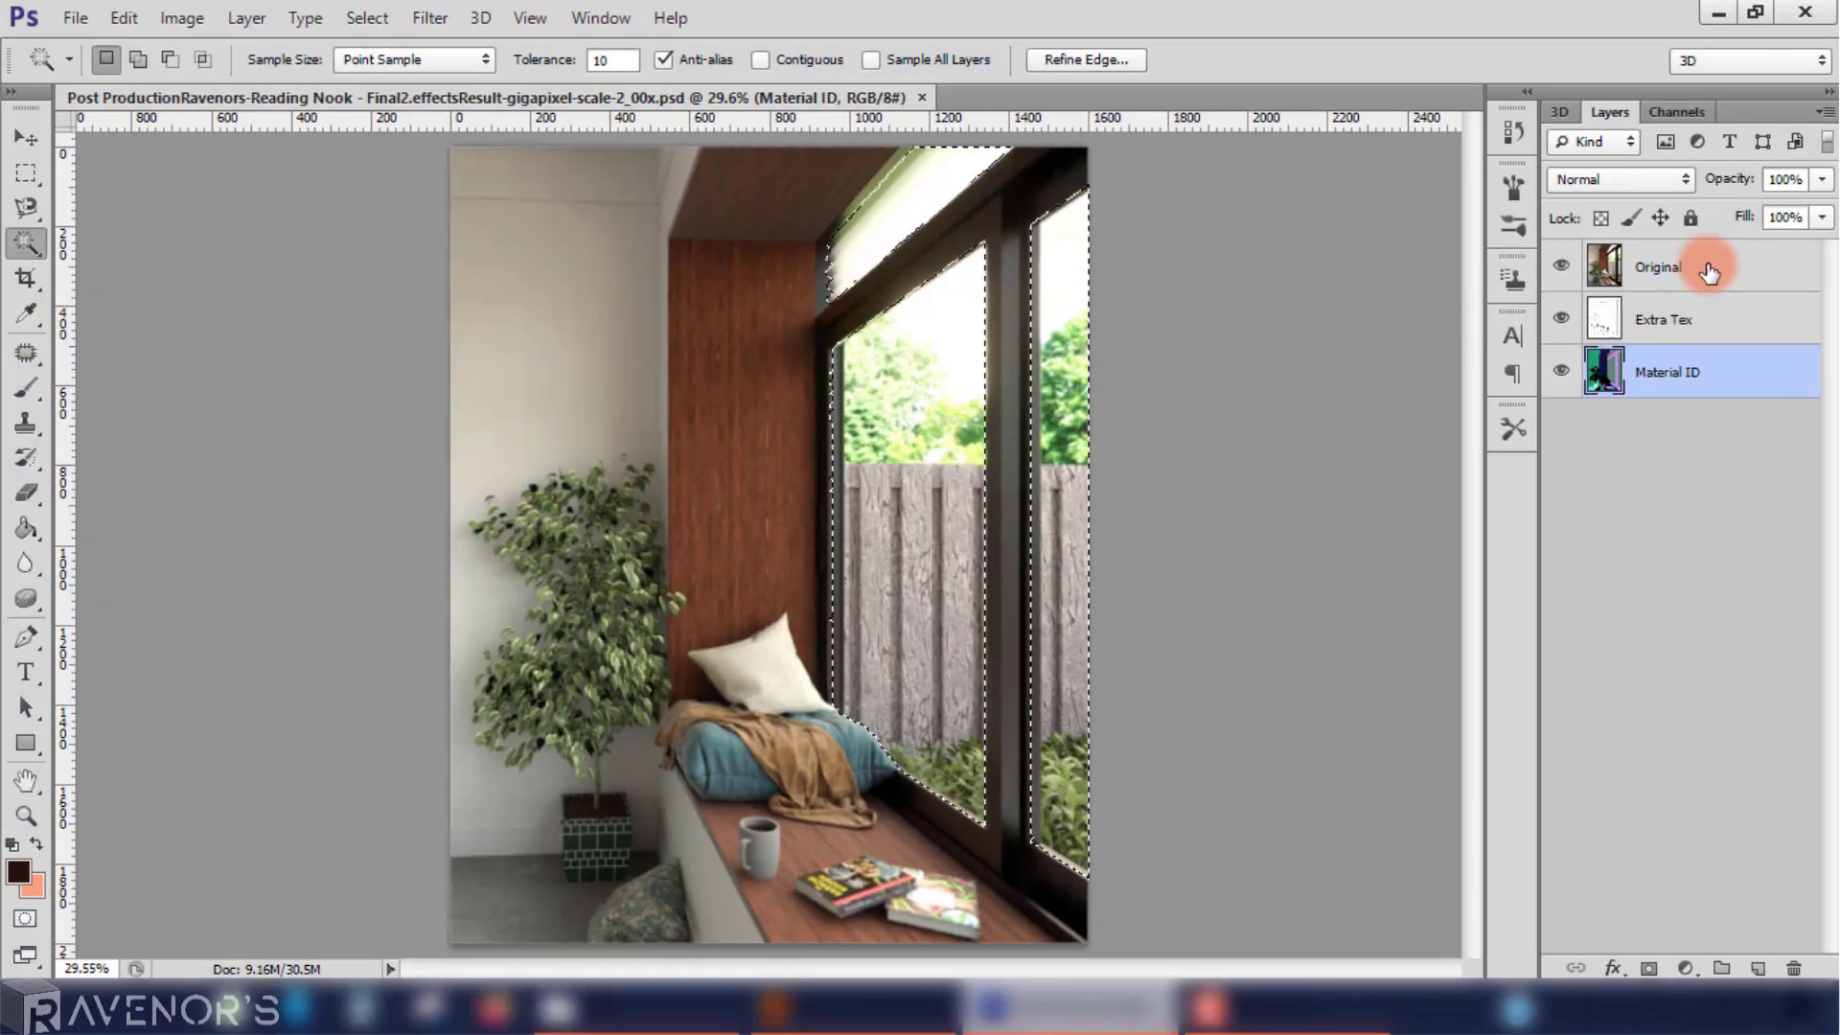
Step: Copy the windows from the Original layer to a new layer and start naming it Windows
click(1705, 270)
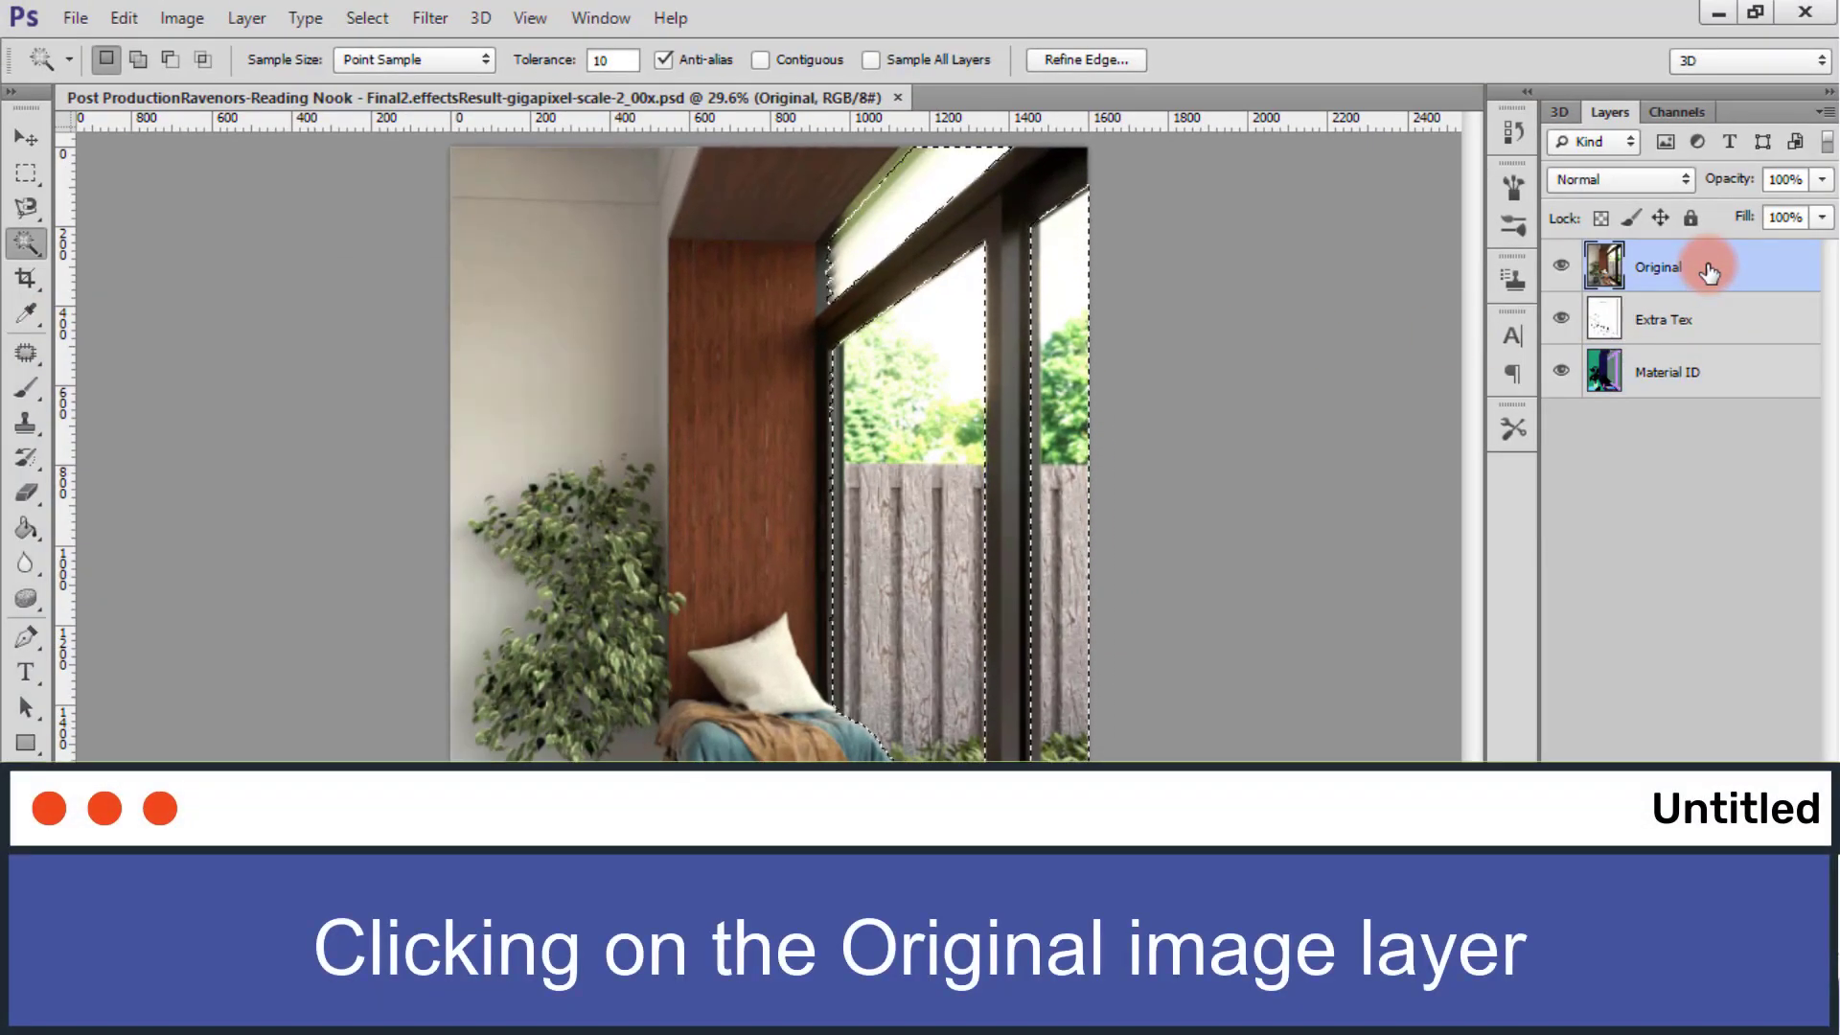
key(ctrl+j)
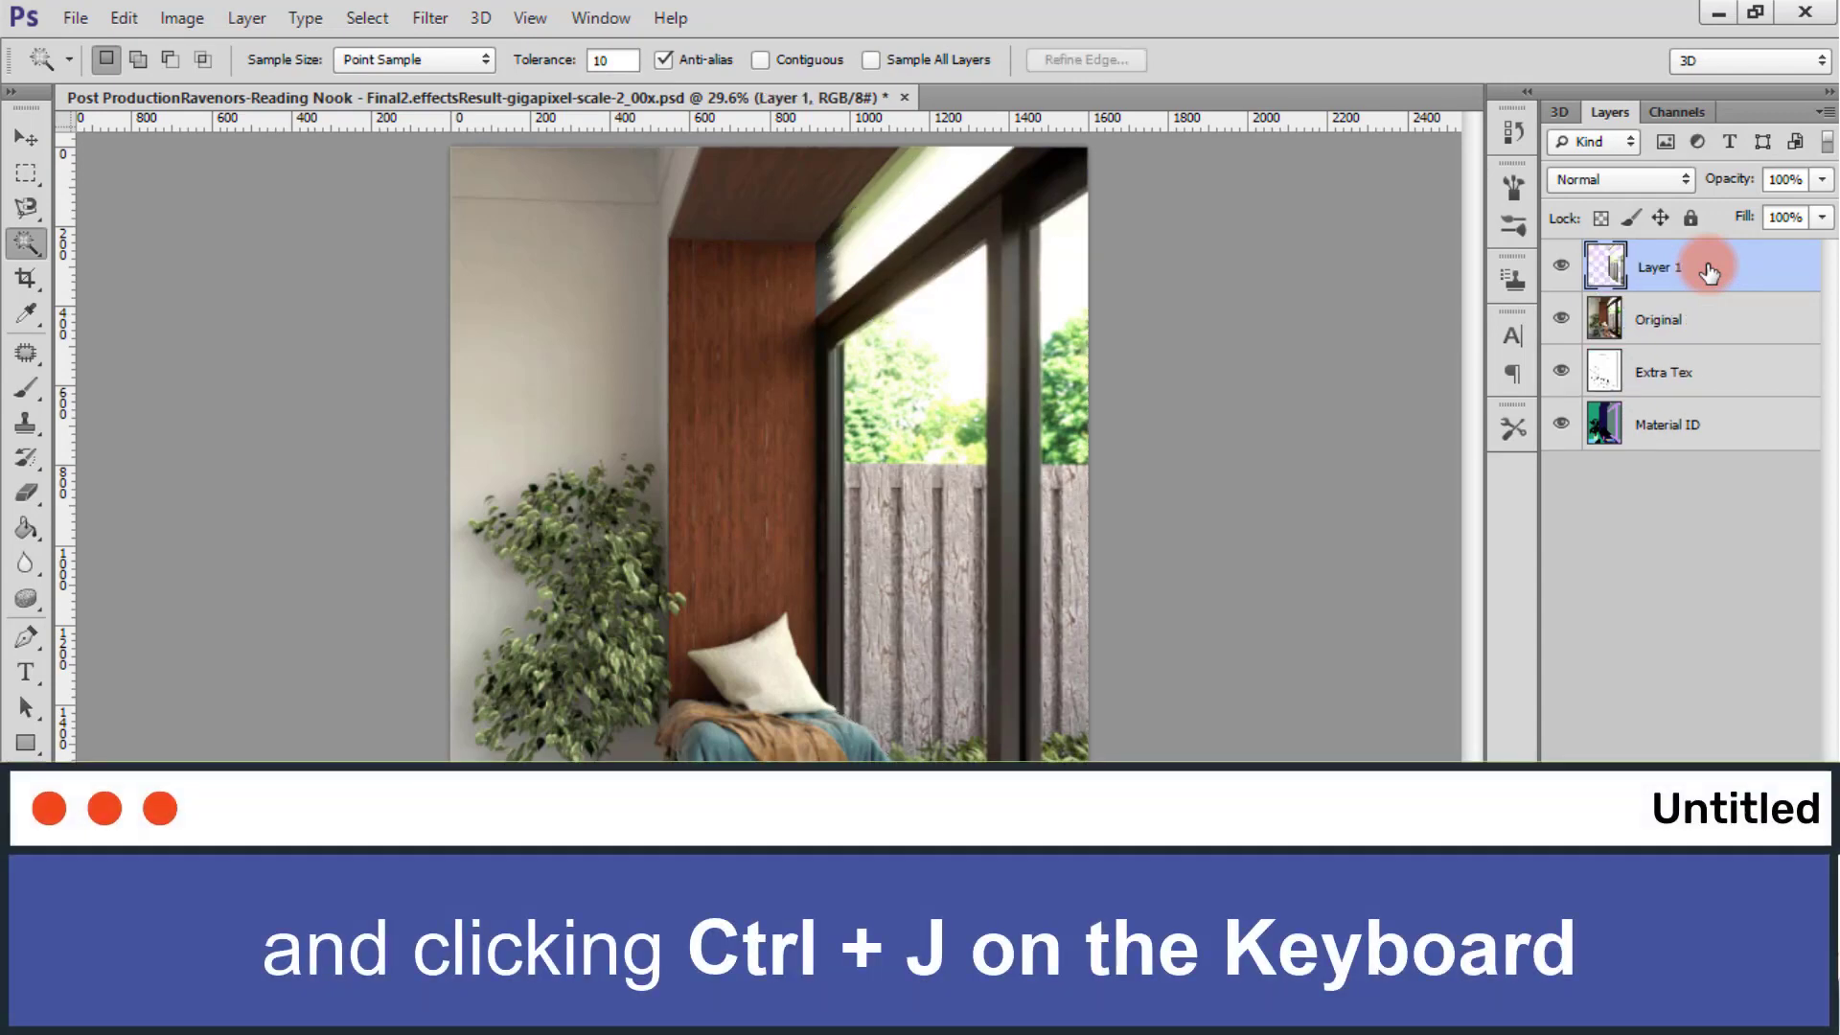
double_click(1656, 268)
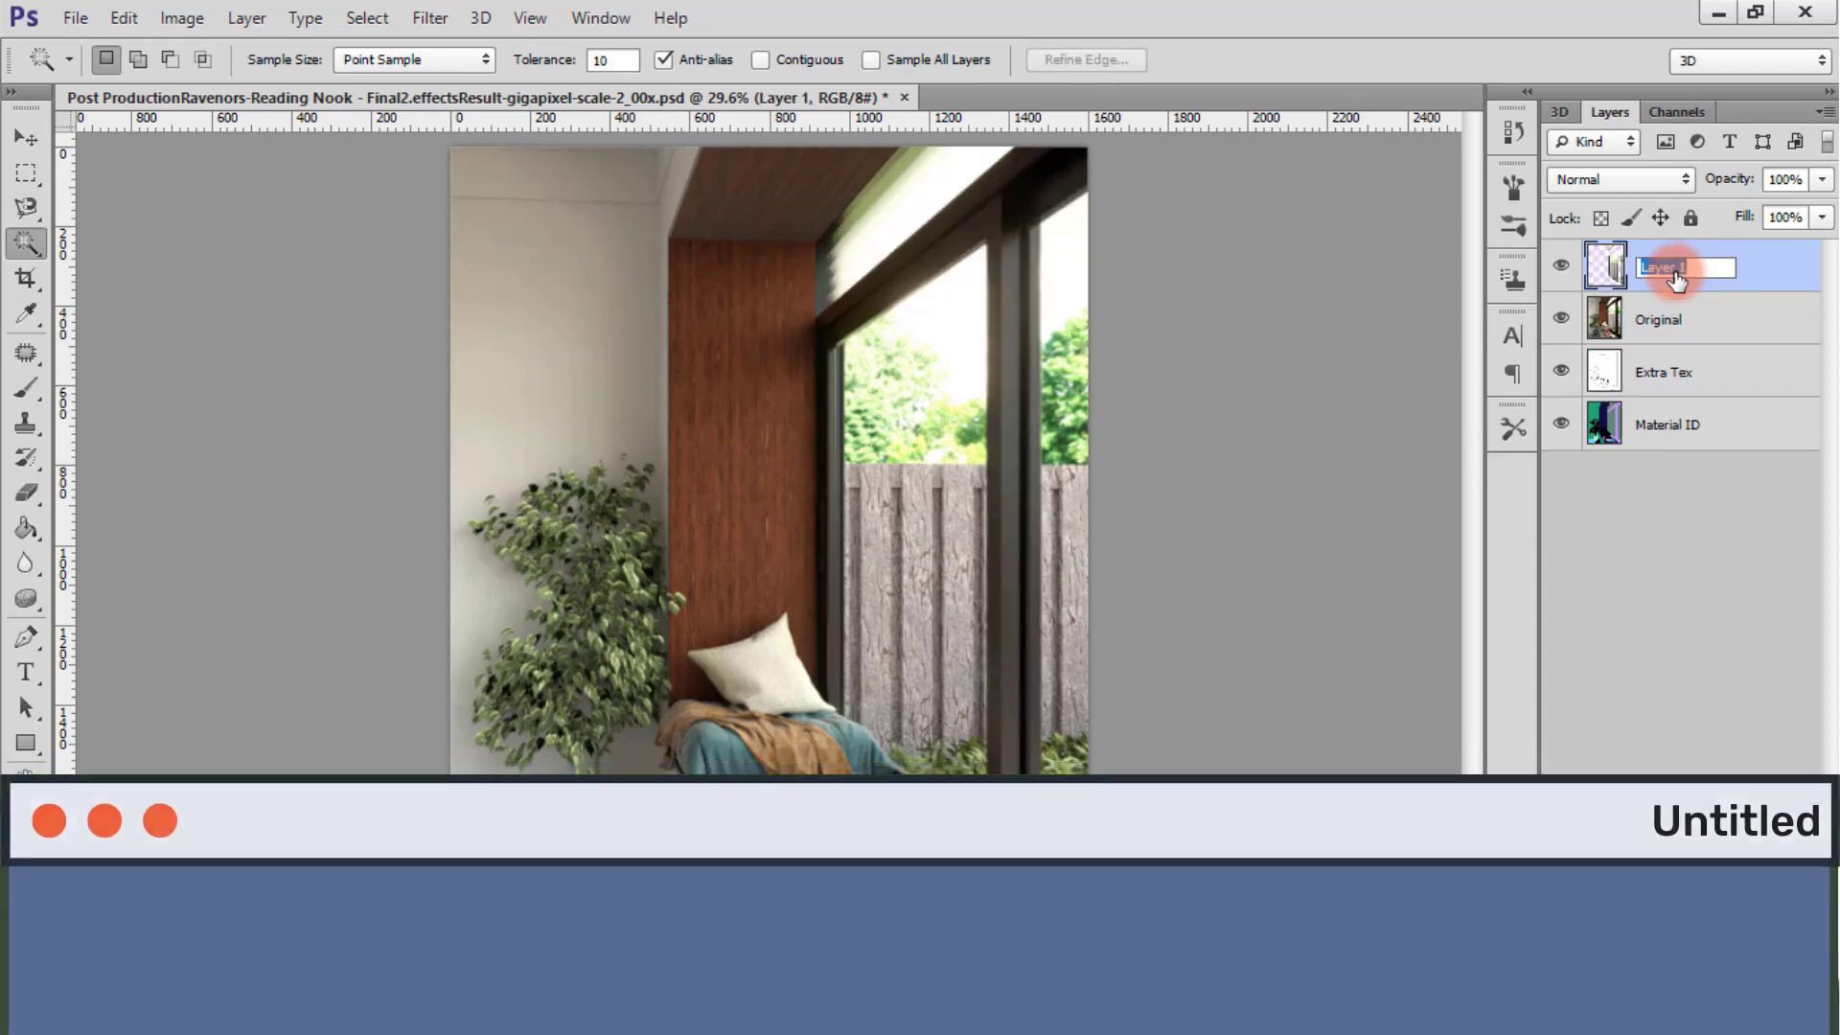
text(Windows)
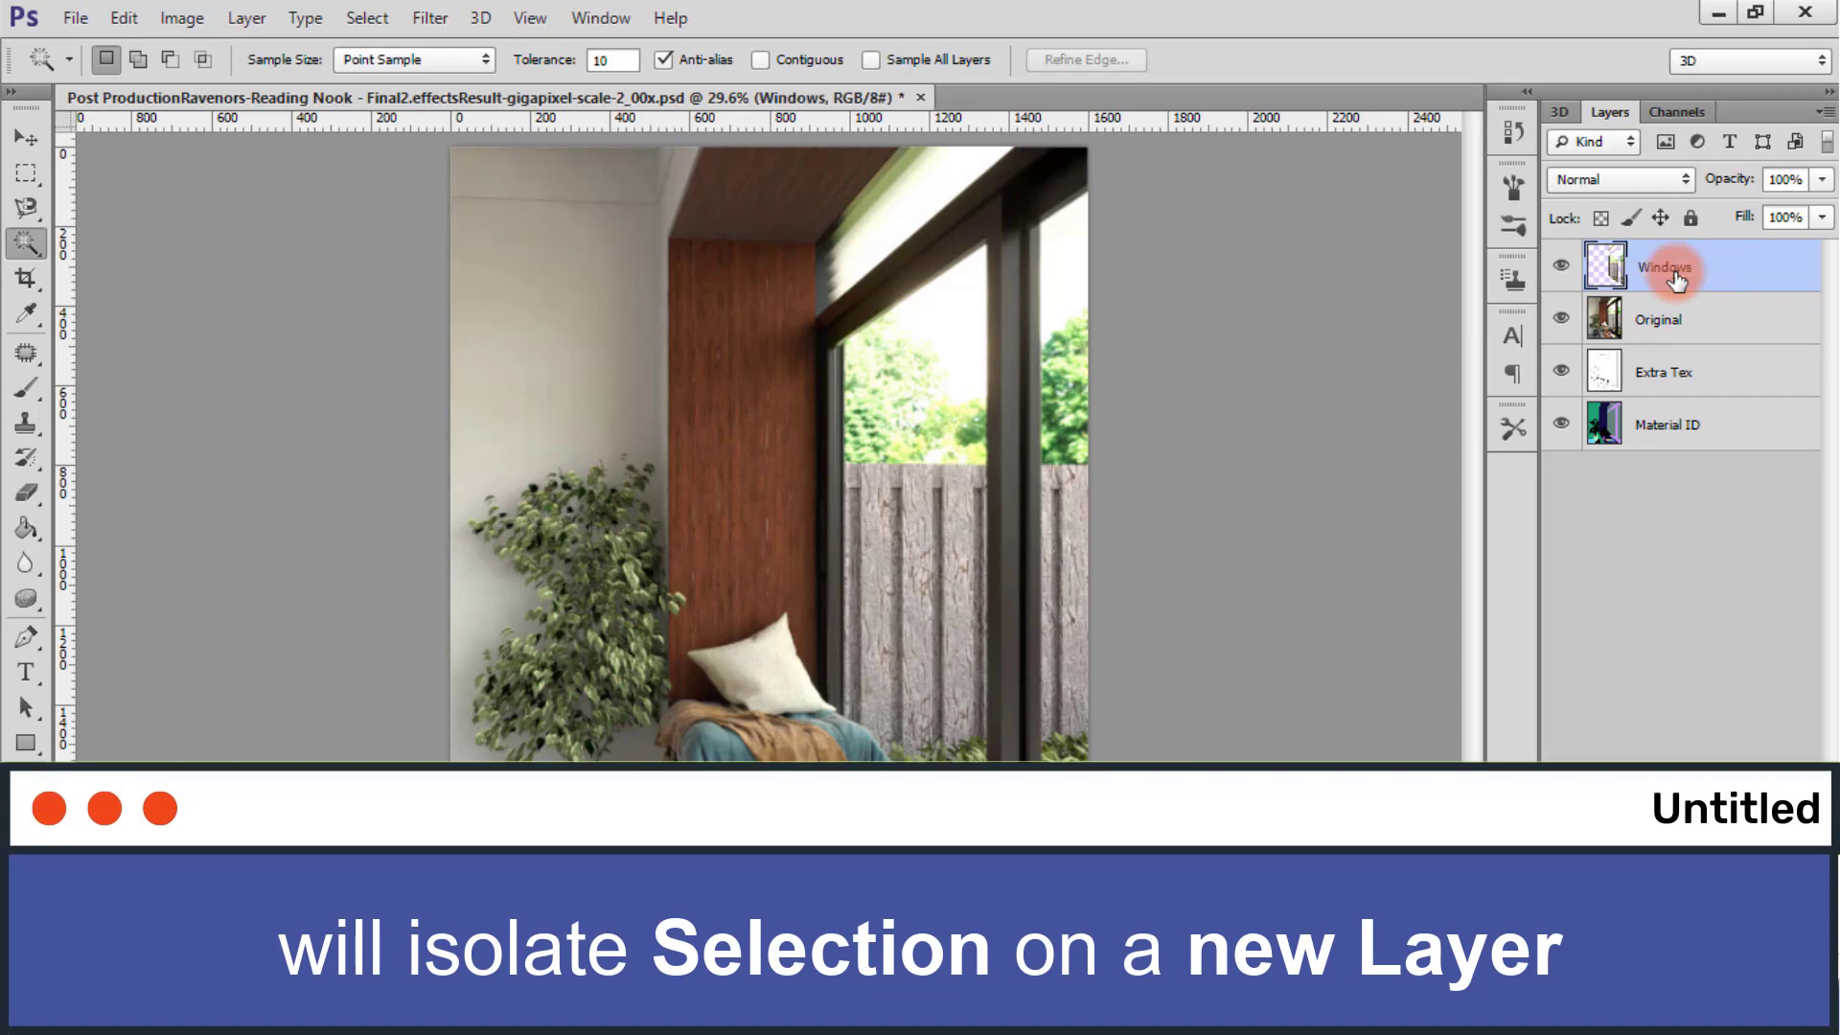
Step: Hide the Original and Extra Tex layers and zoom in on the left window
click(1560, 321)
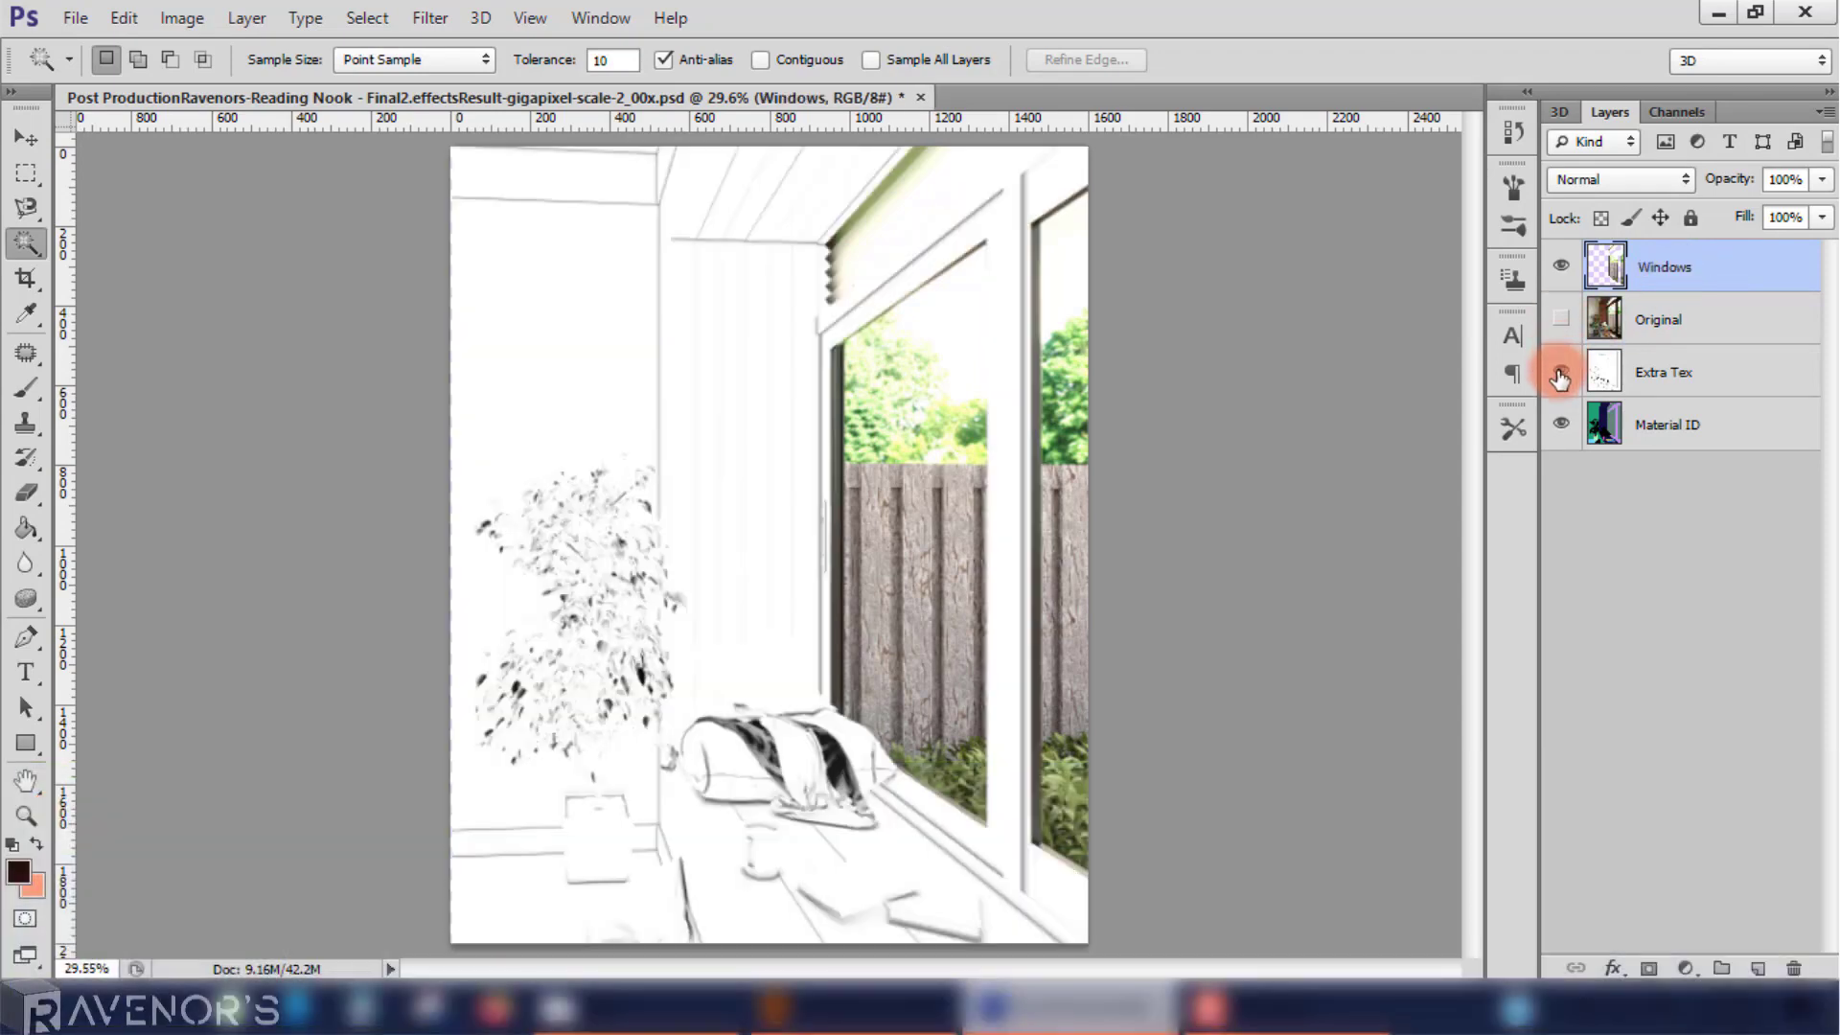
click(1560, 373)
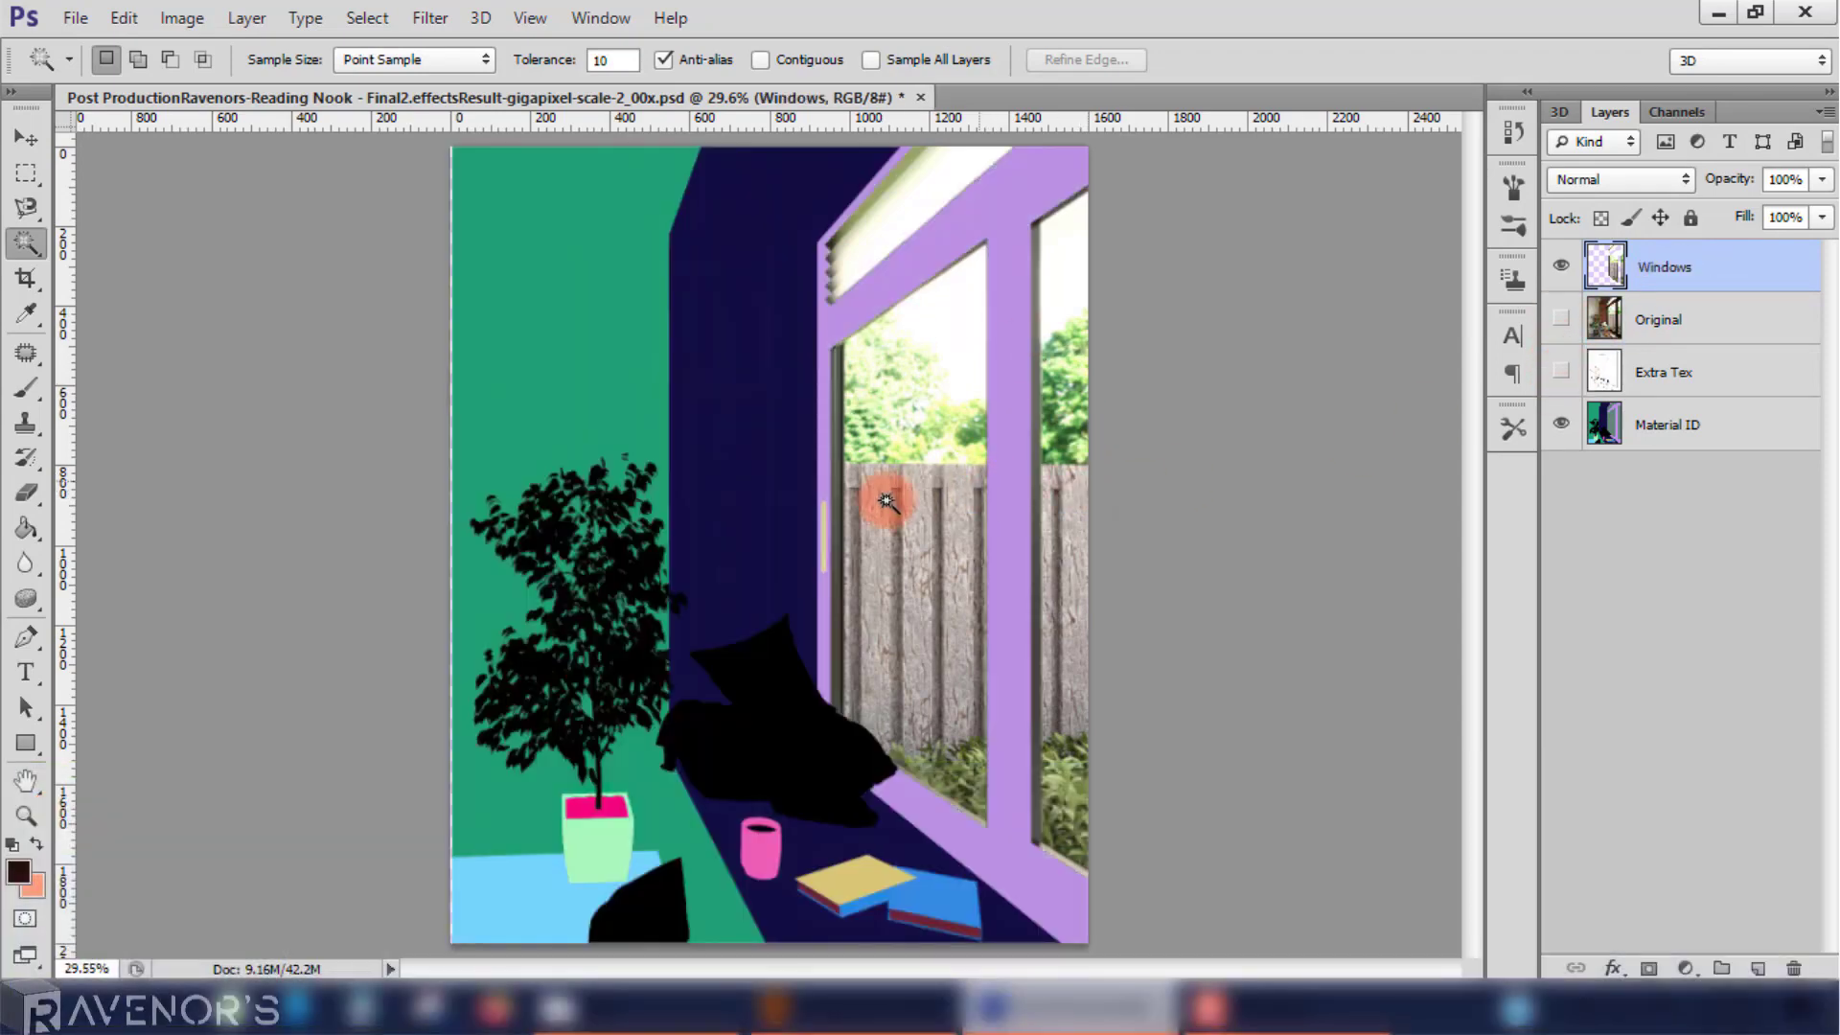
click(34, 825)
click(1004, 268)
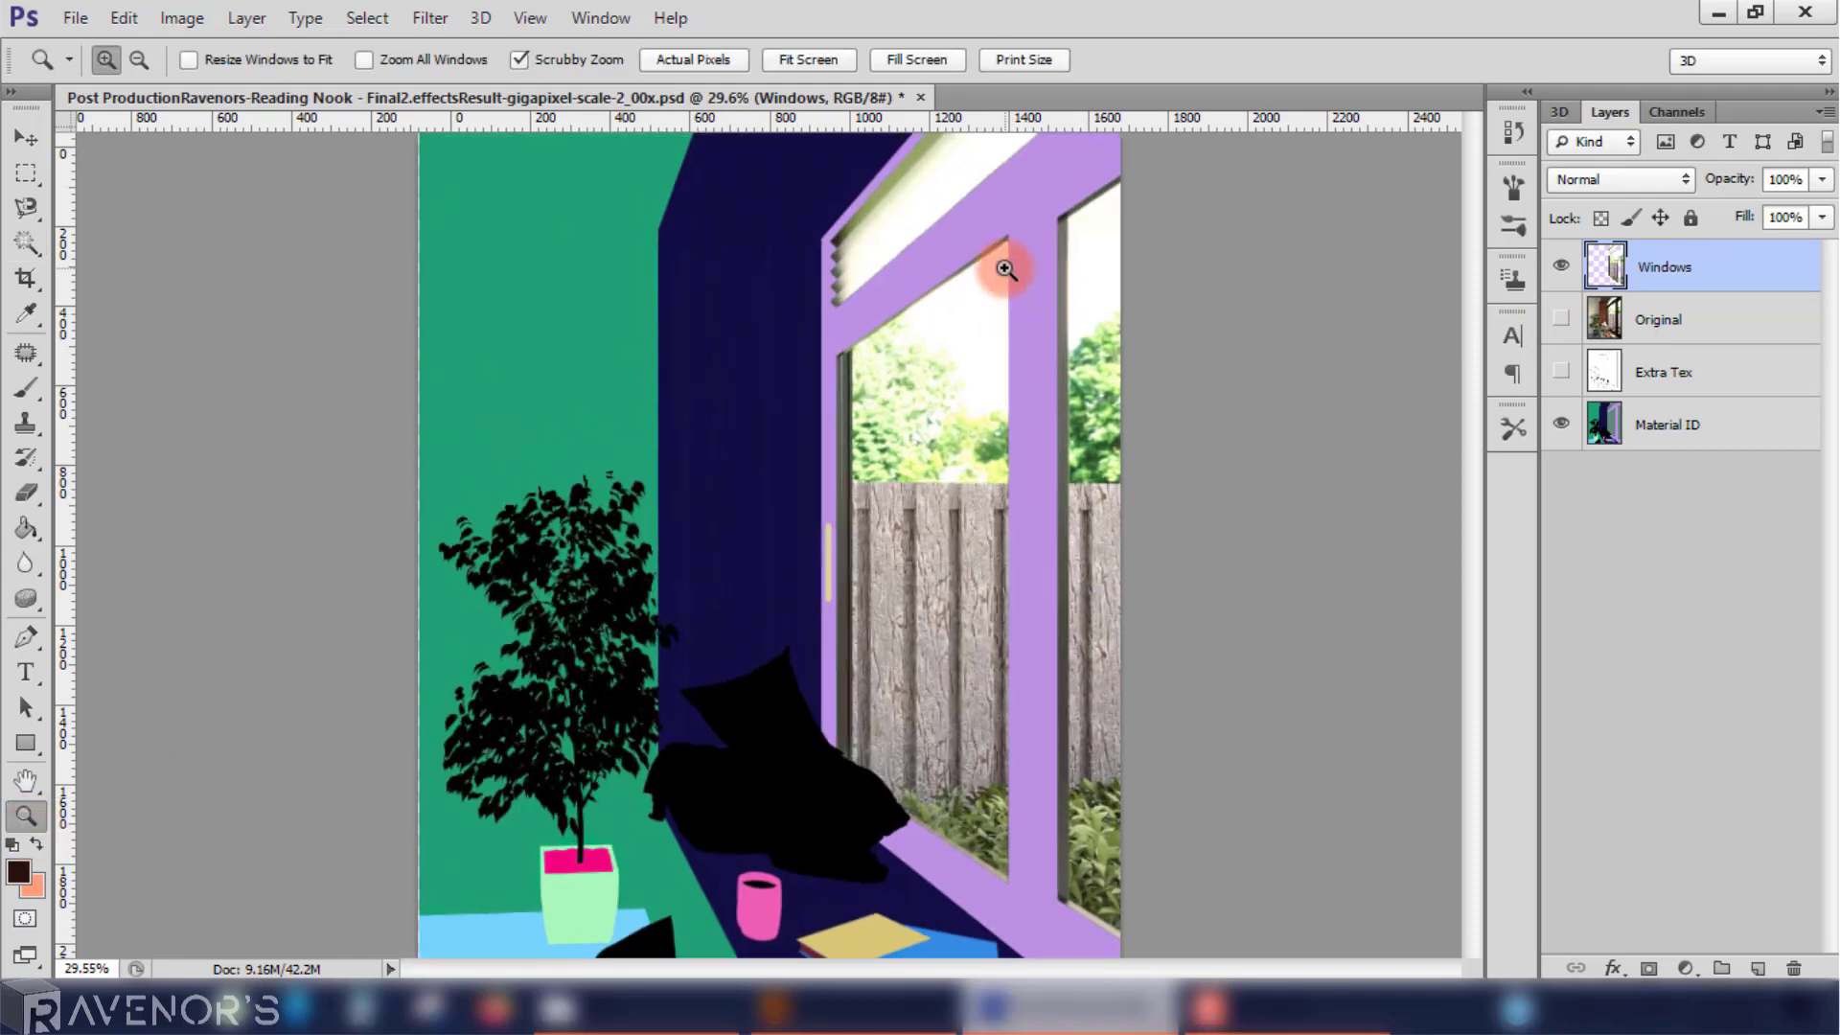
click(1004, 268)
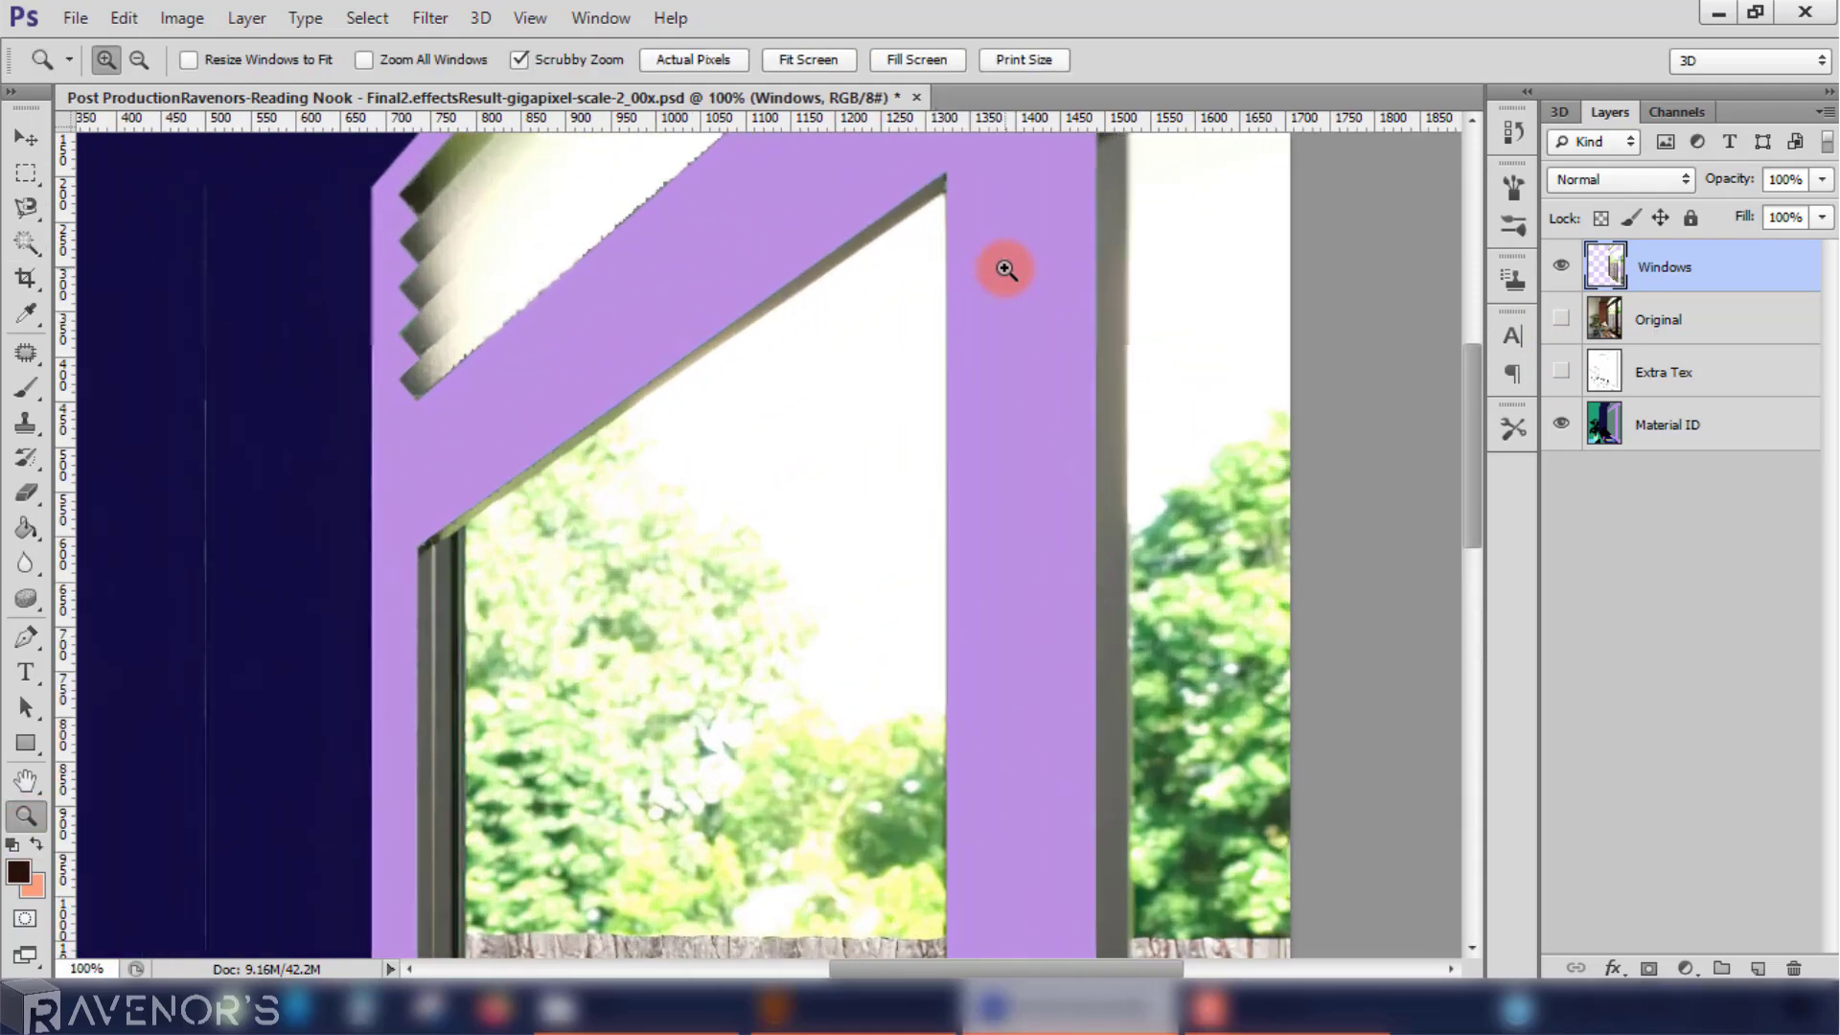
drag(1470, 381, 1470, 406)
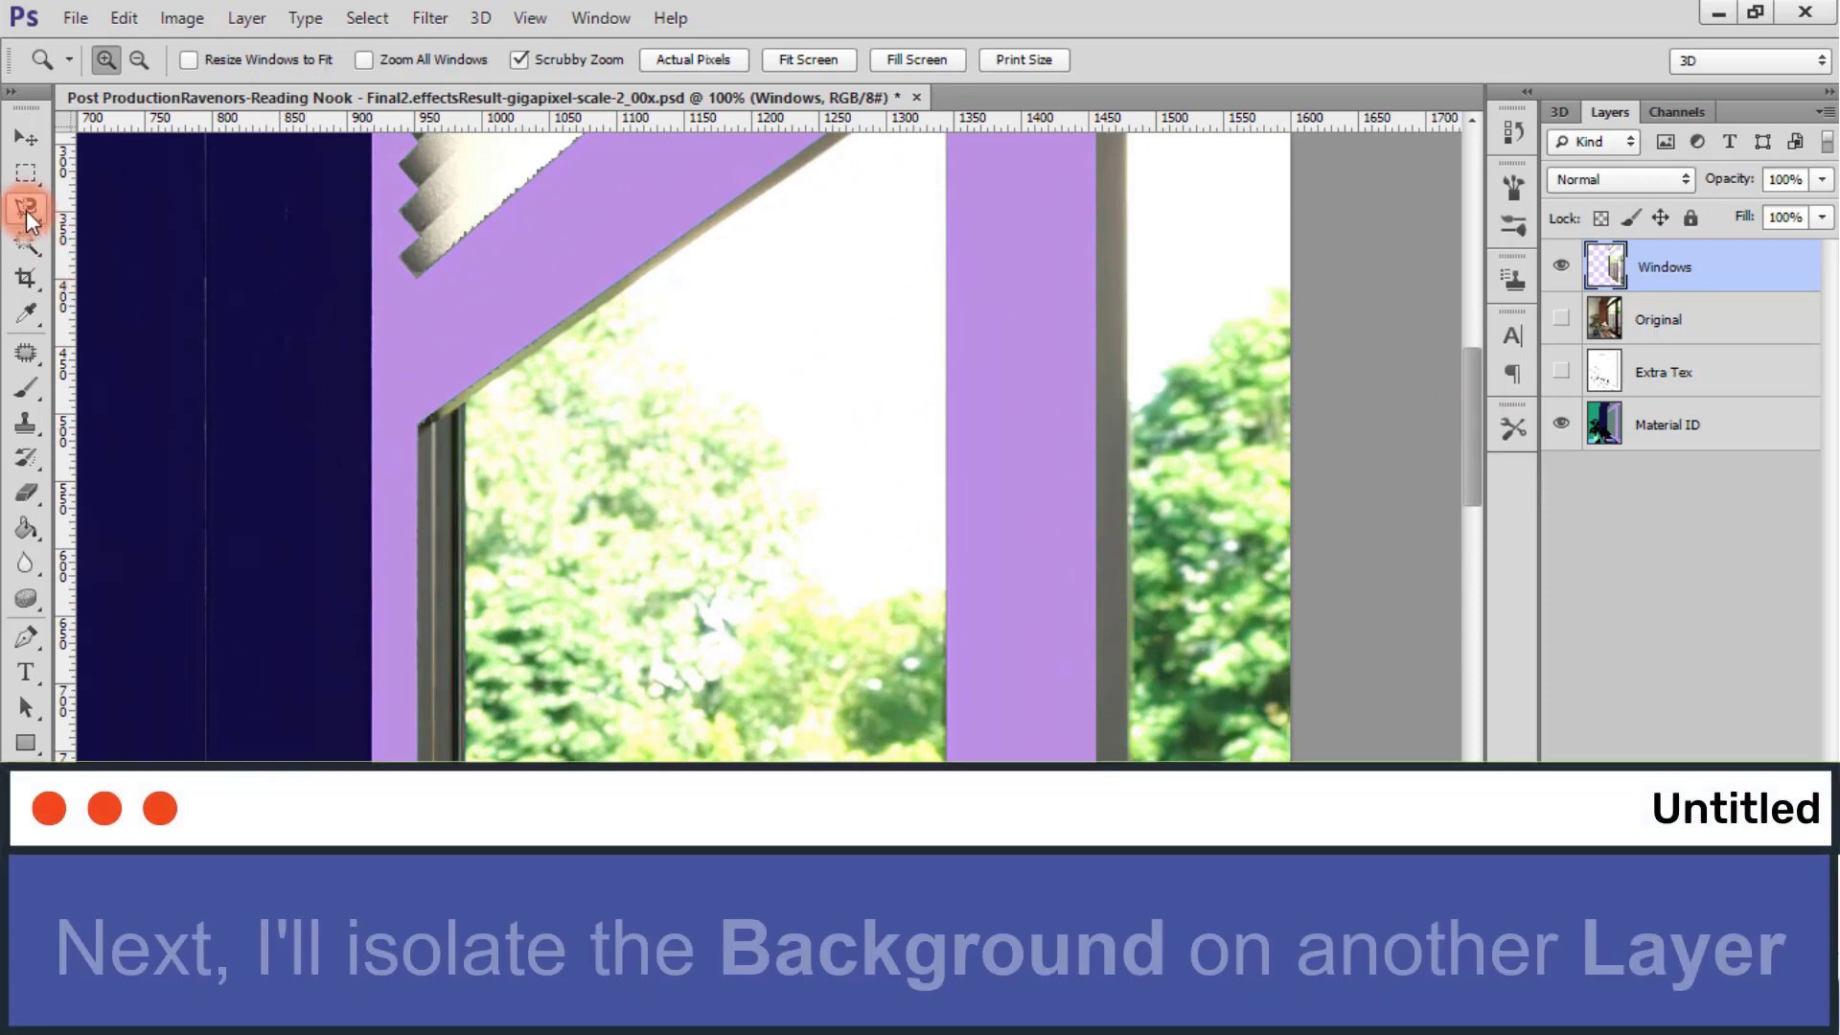
Step: Trace the left window view with the Magnetic Lasso and copy it to Layer 1
click(26, 210)
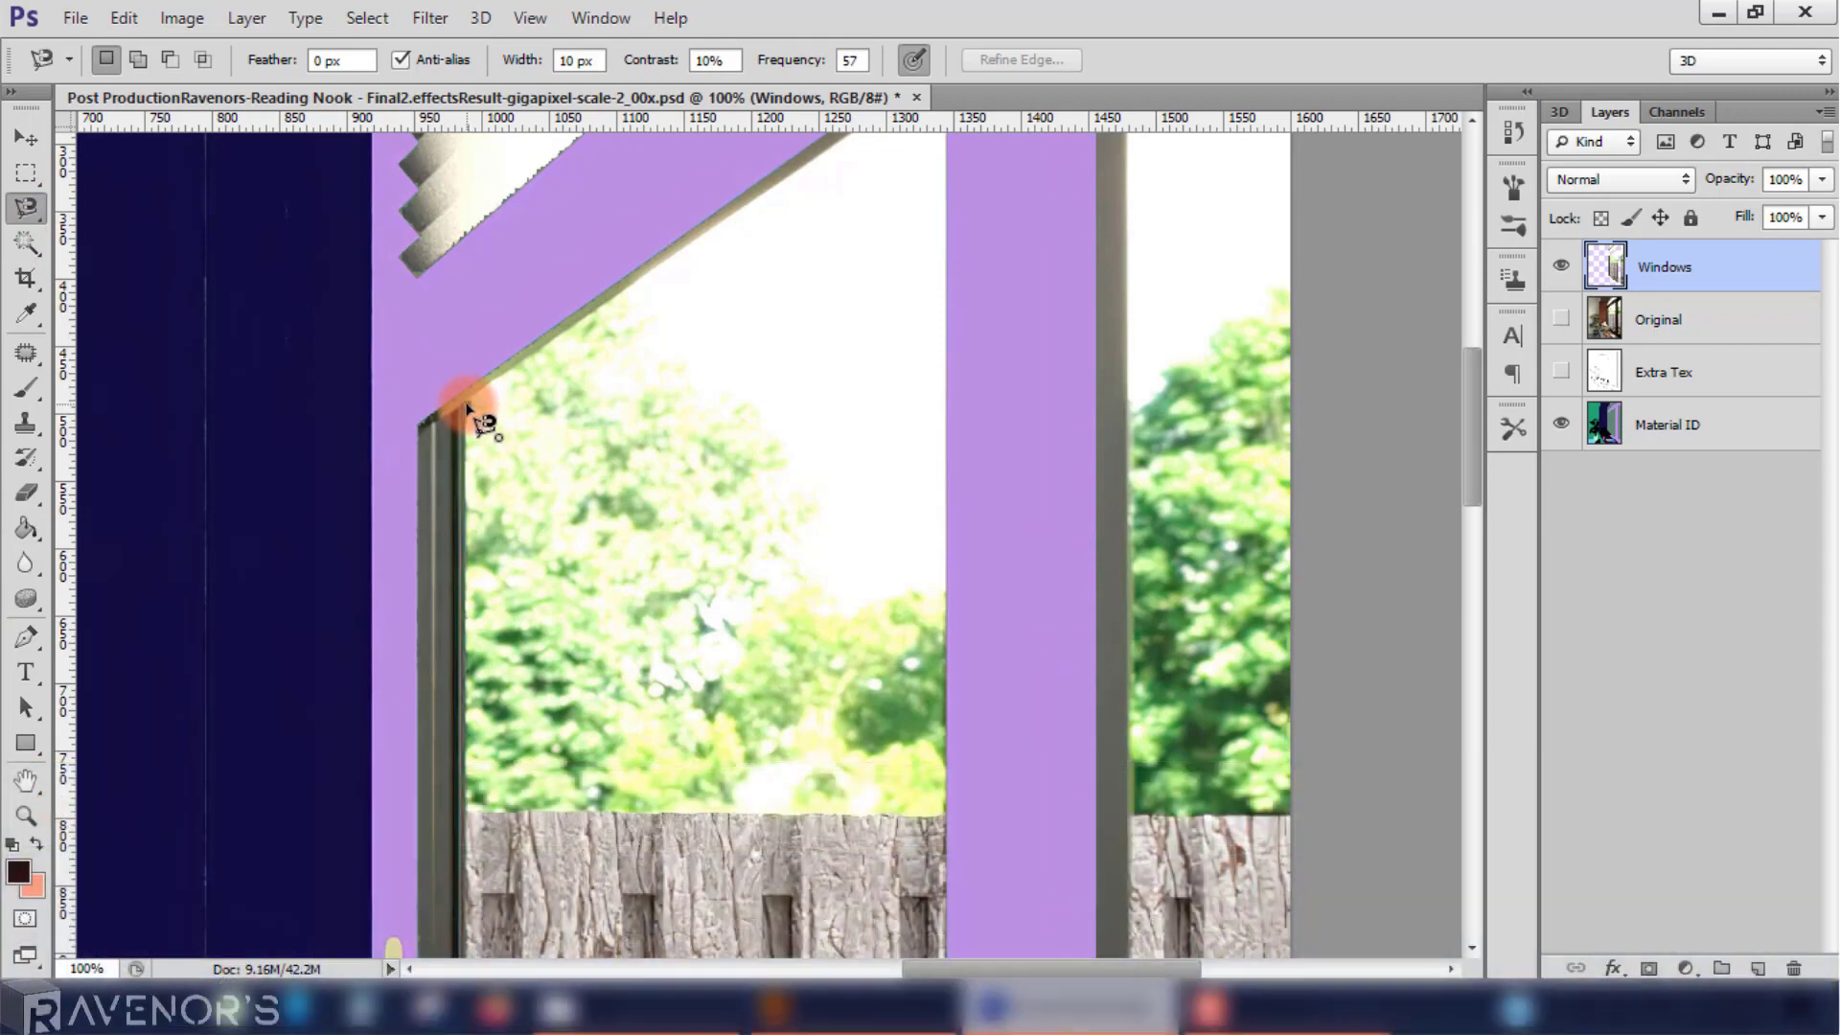
drag(466, 433, 931, 826)
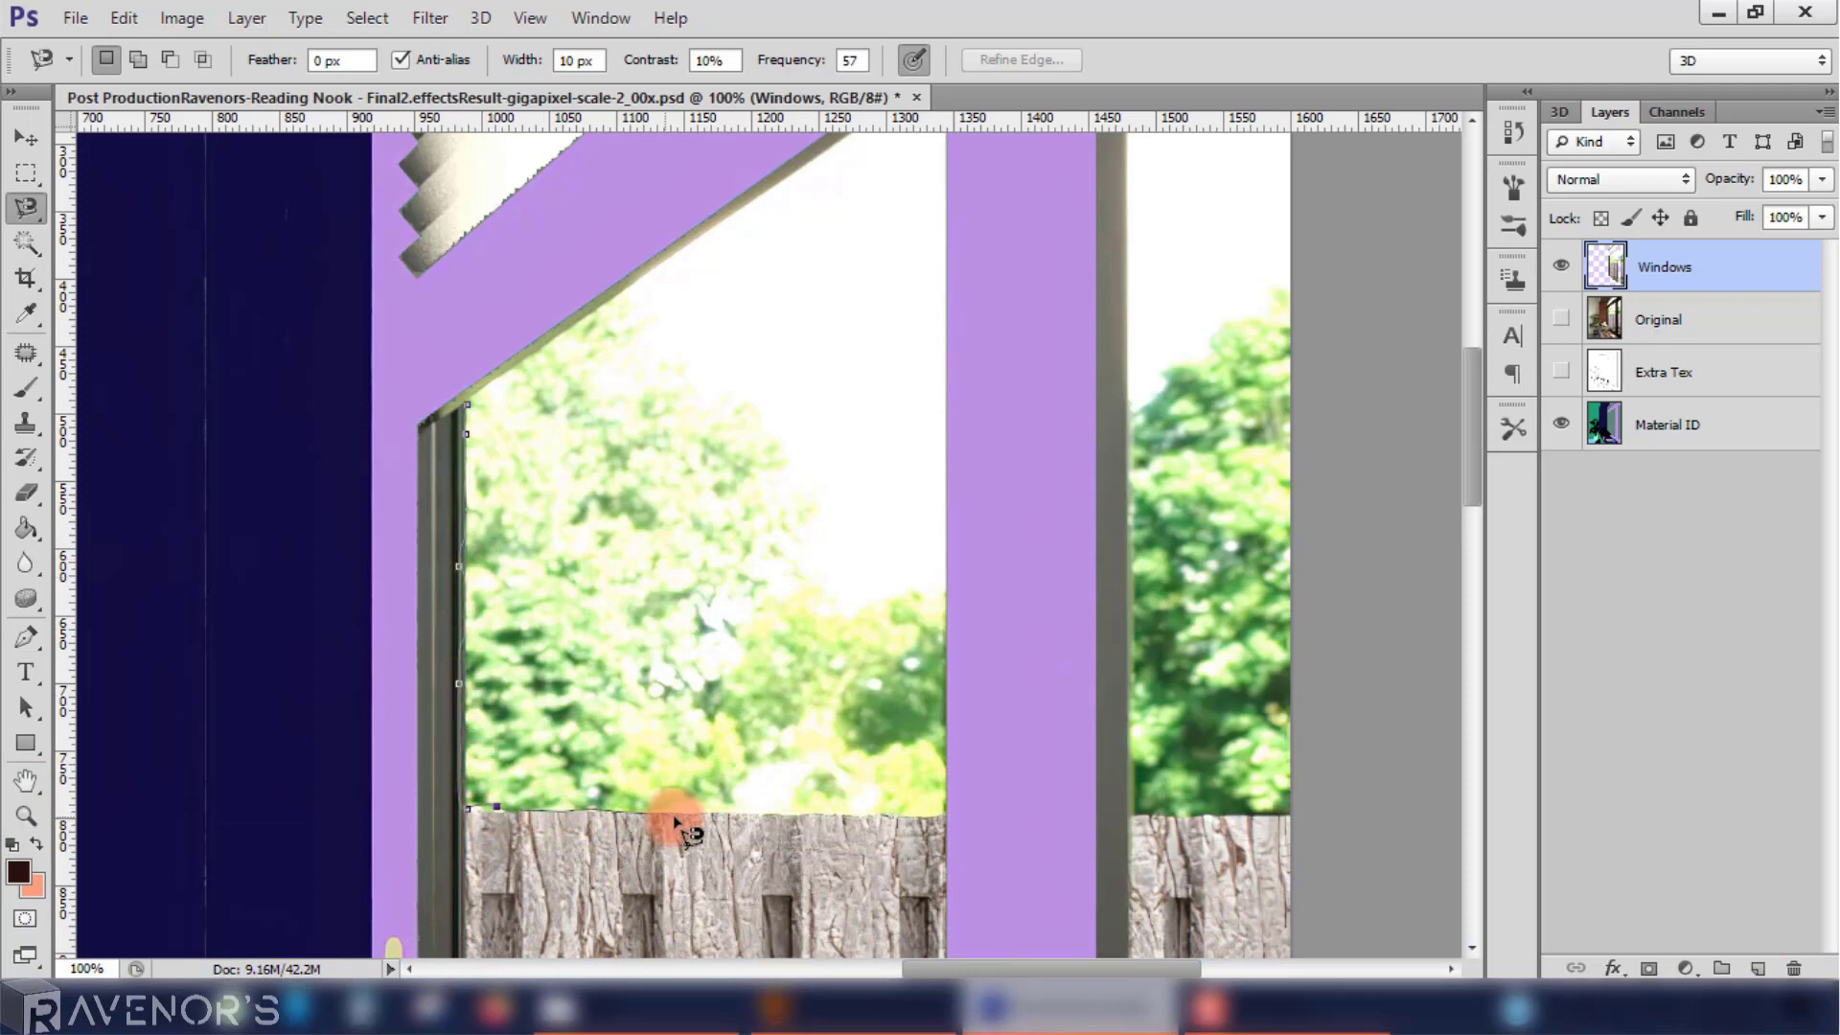
mouse_move(949, 695)
mouse_down()
mouse_move(783, 294)
mouse_move(630, 394)
mouse_up()
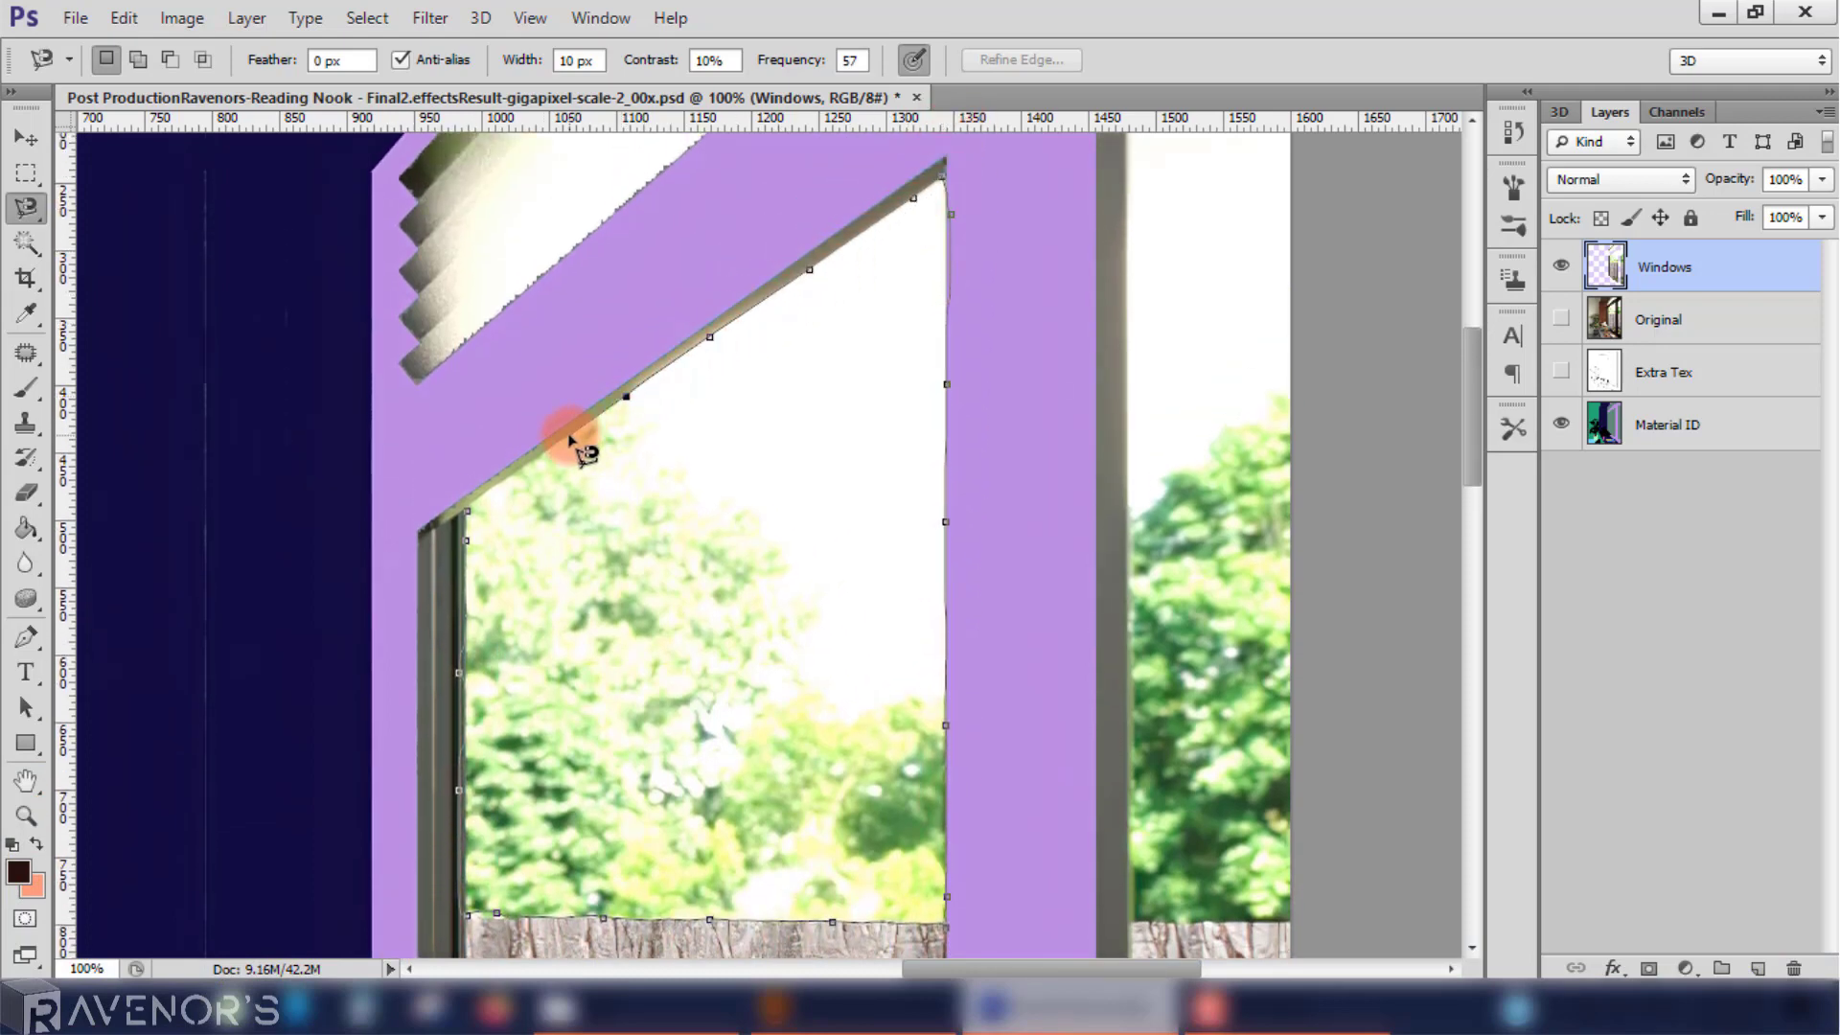
click(476, 508)
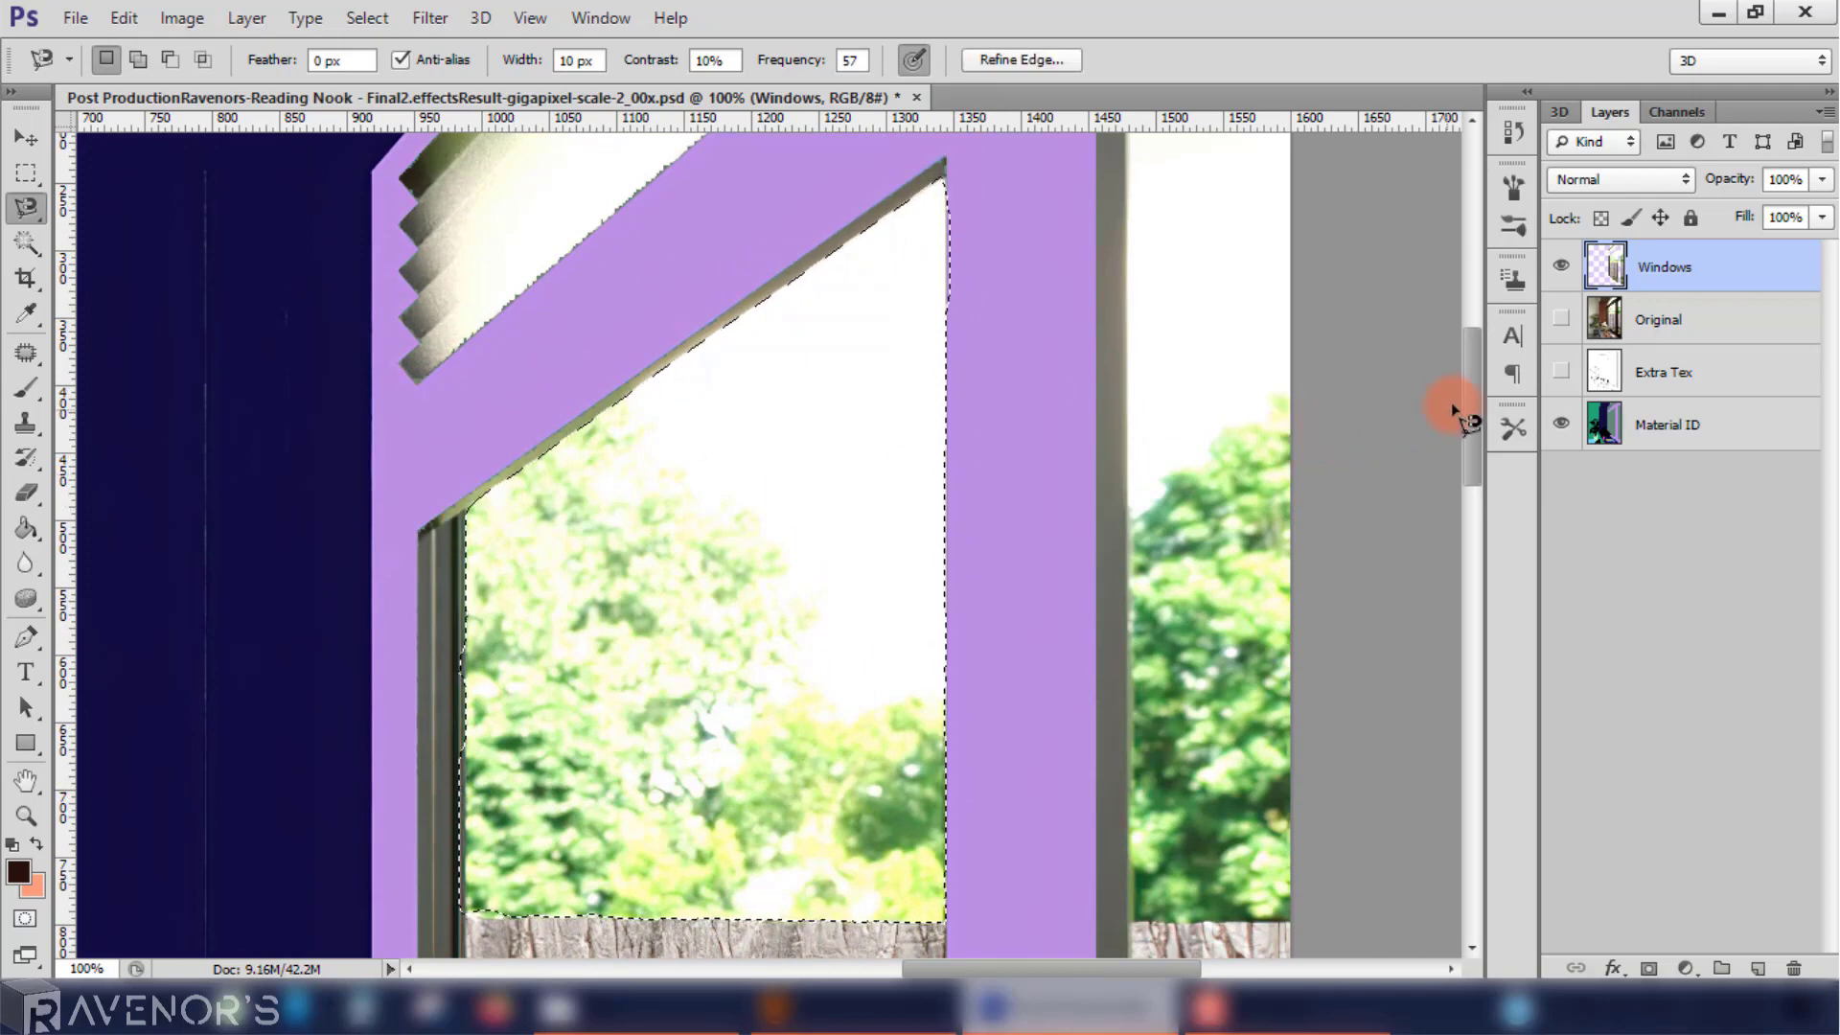
mouse_move(1472, 396)
mouse_down()
mouse_move(1470, 427)
mouse_move(1476, 413)
mouse_up()
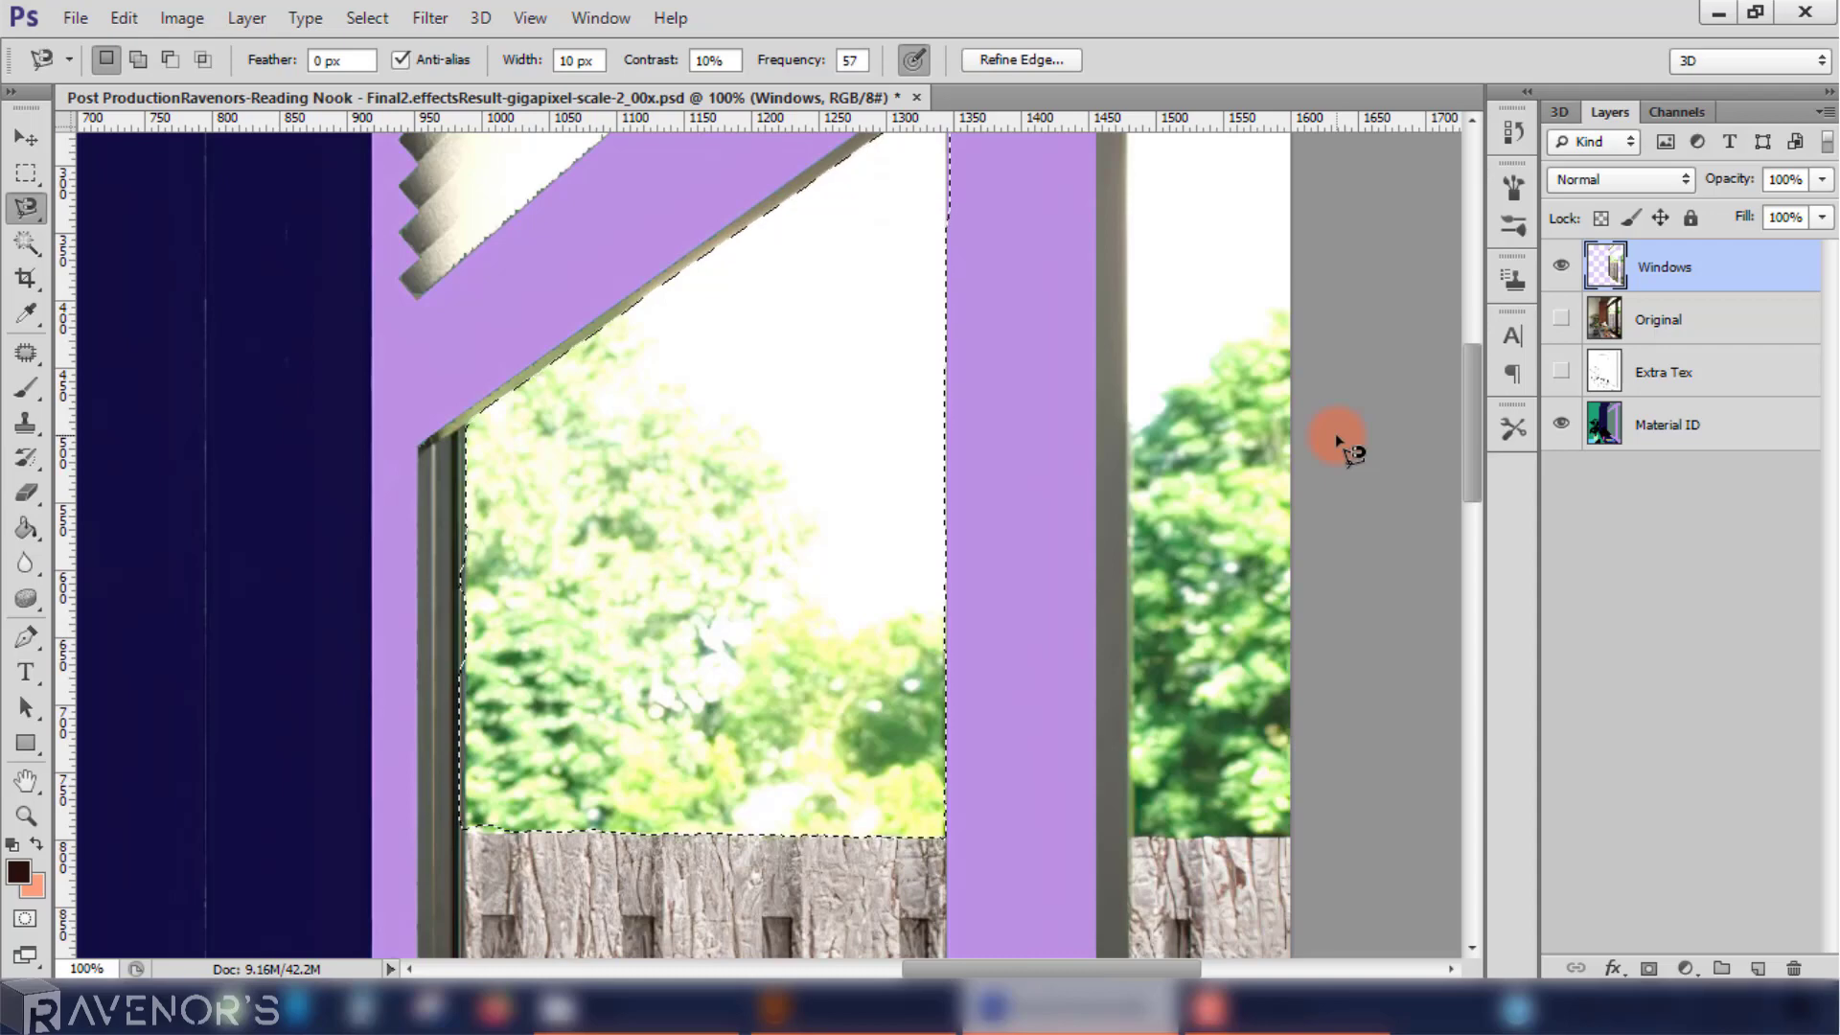
key(ctrl+j)
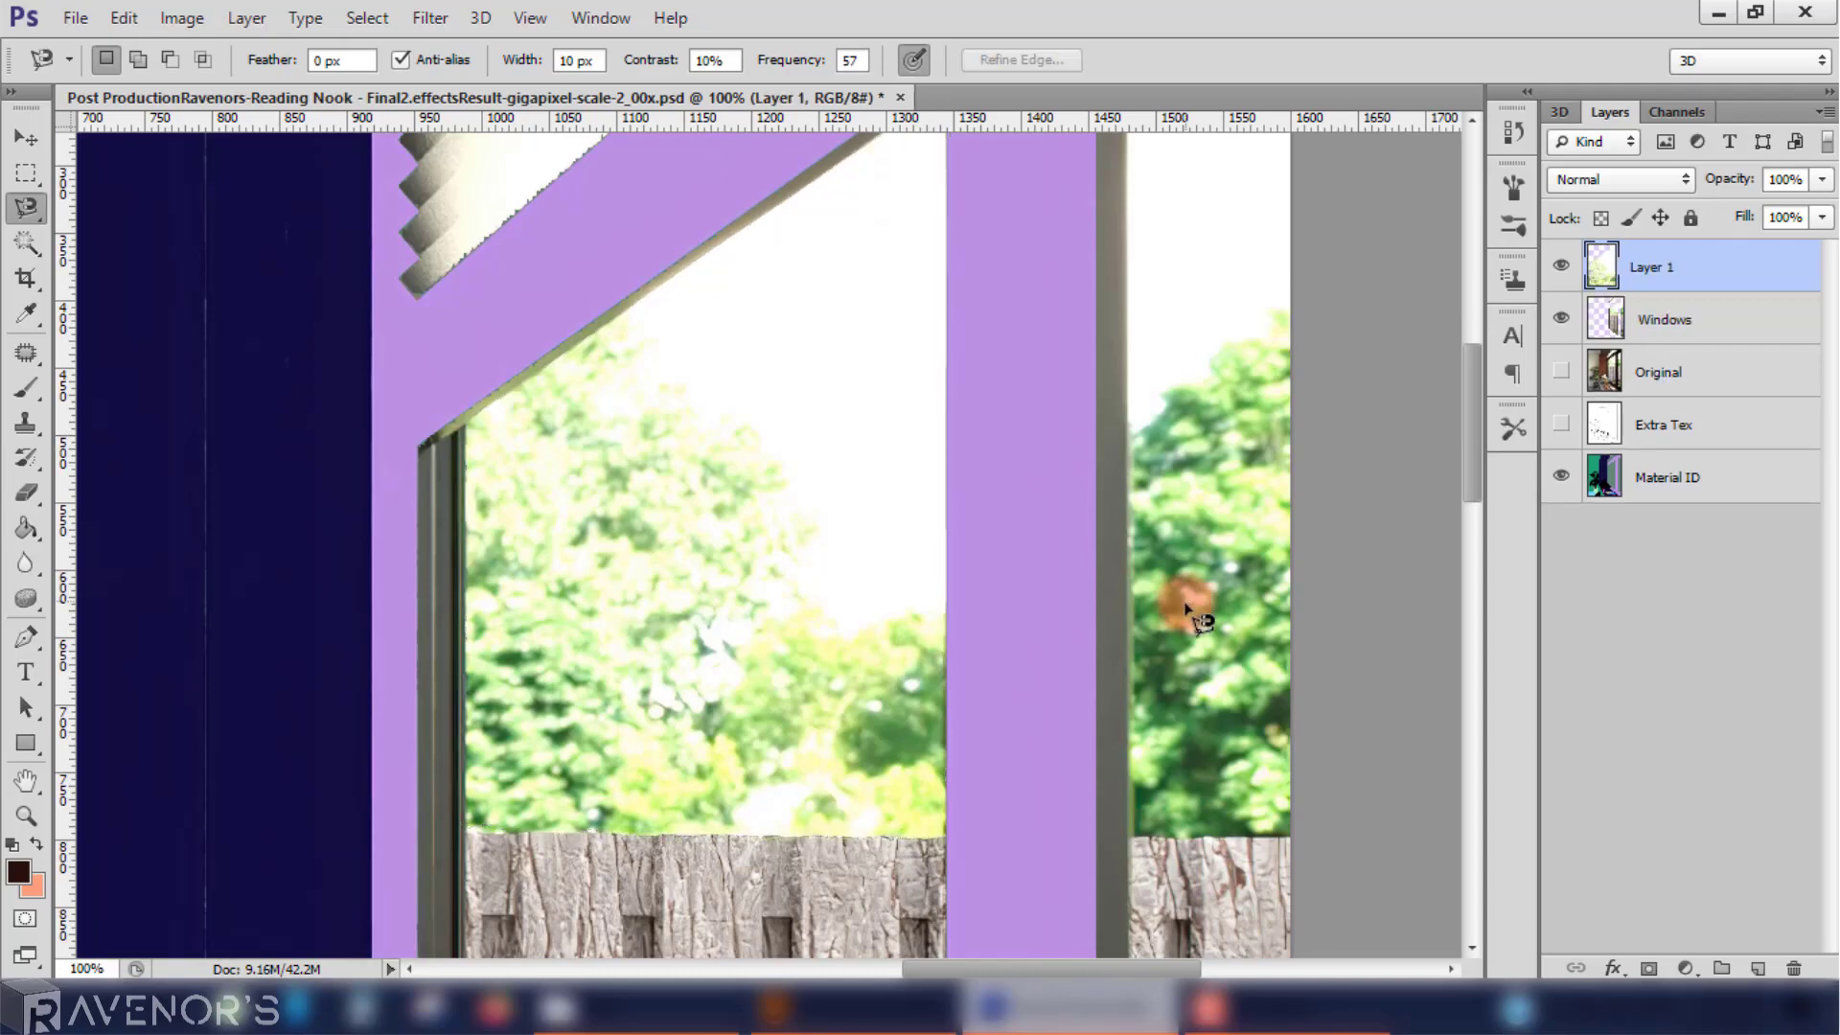
Step: Trace the right window pane down to the fence with the Magnetic Lasso
drag(1060, 964, 1095, 963)
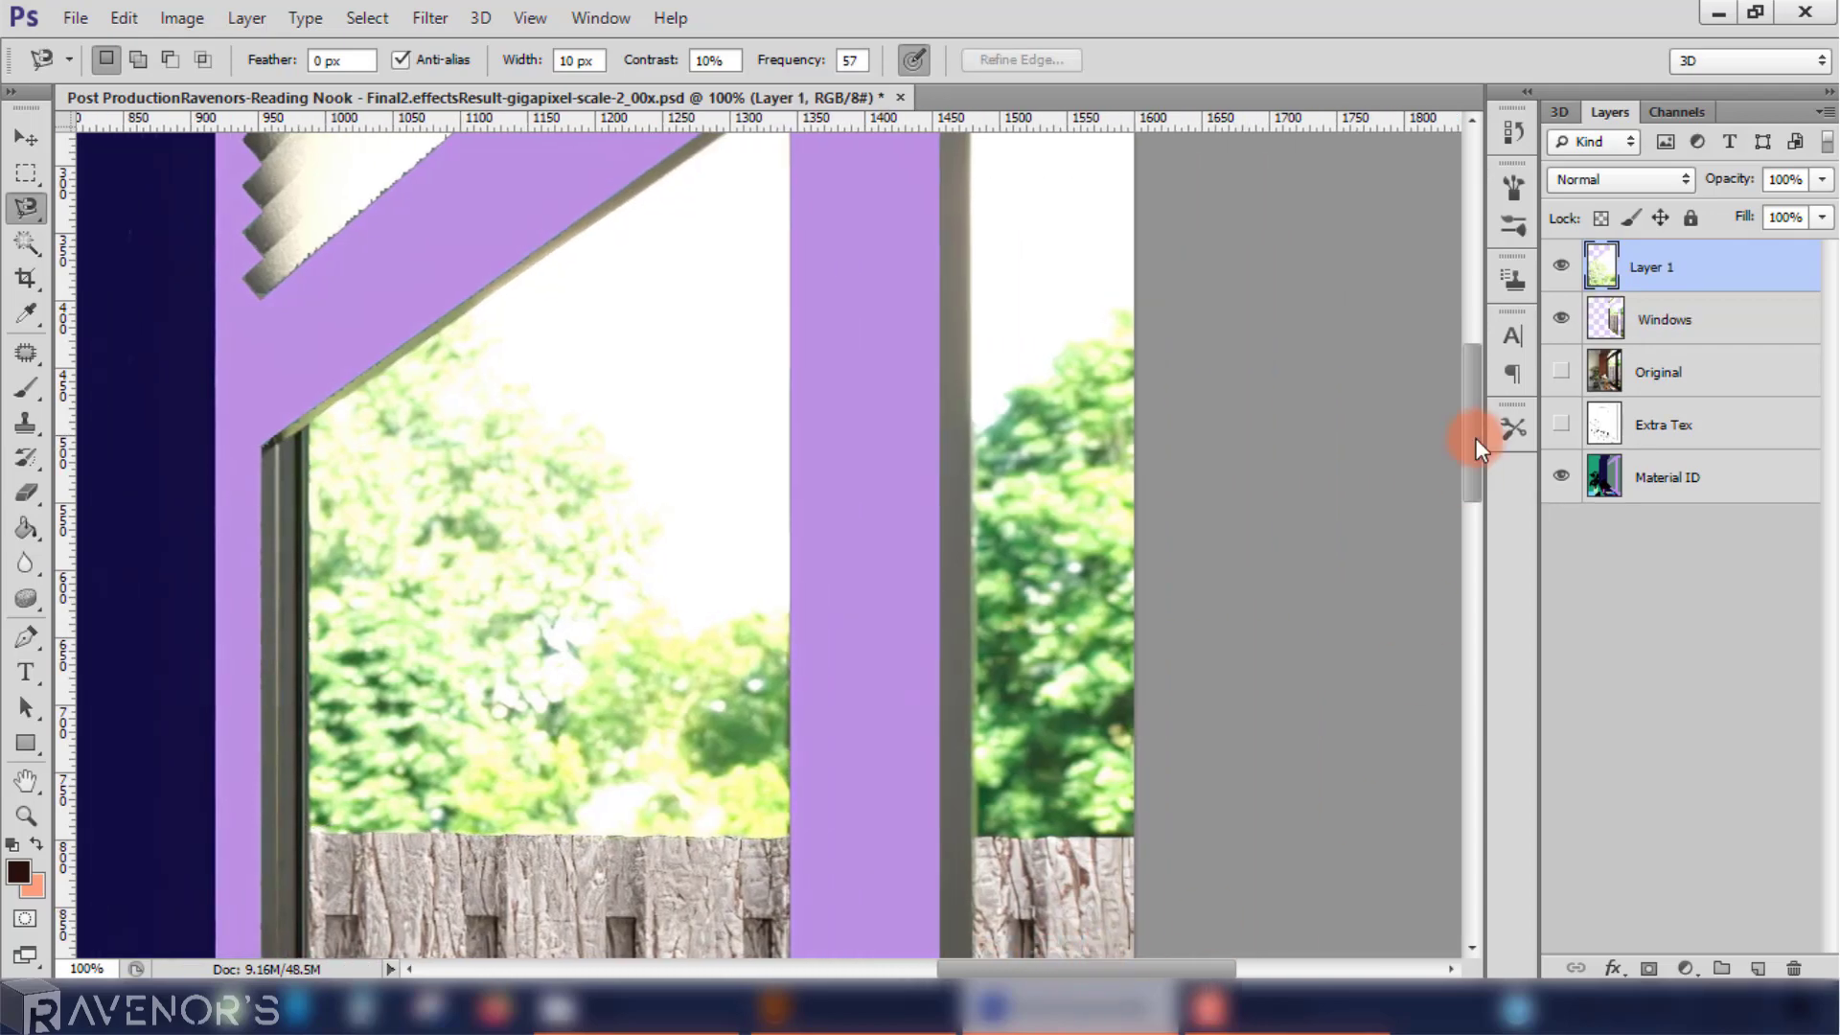
drag(1476, 439, 1483, 405)
click(1145, 302)
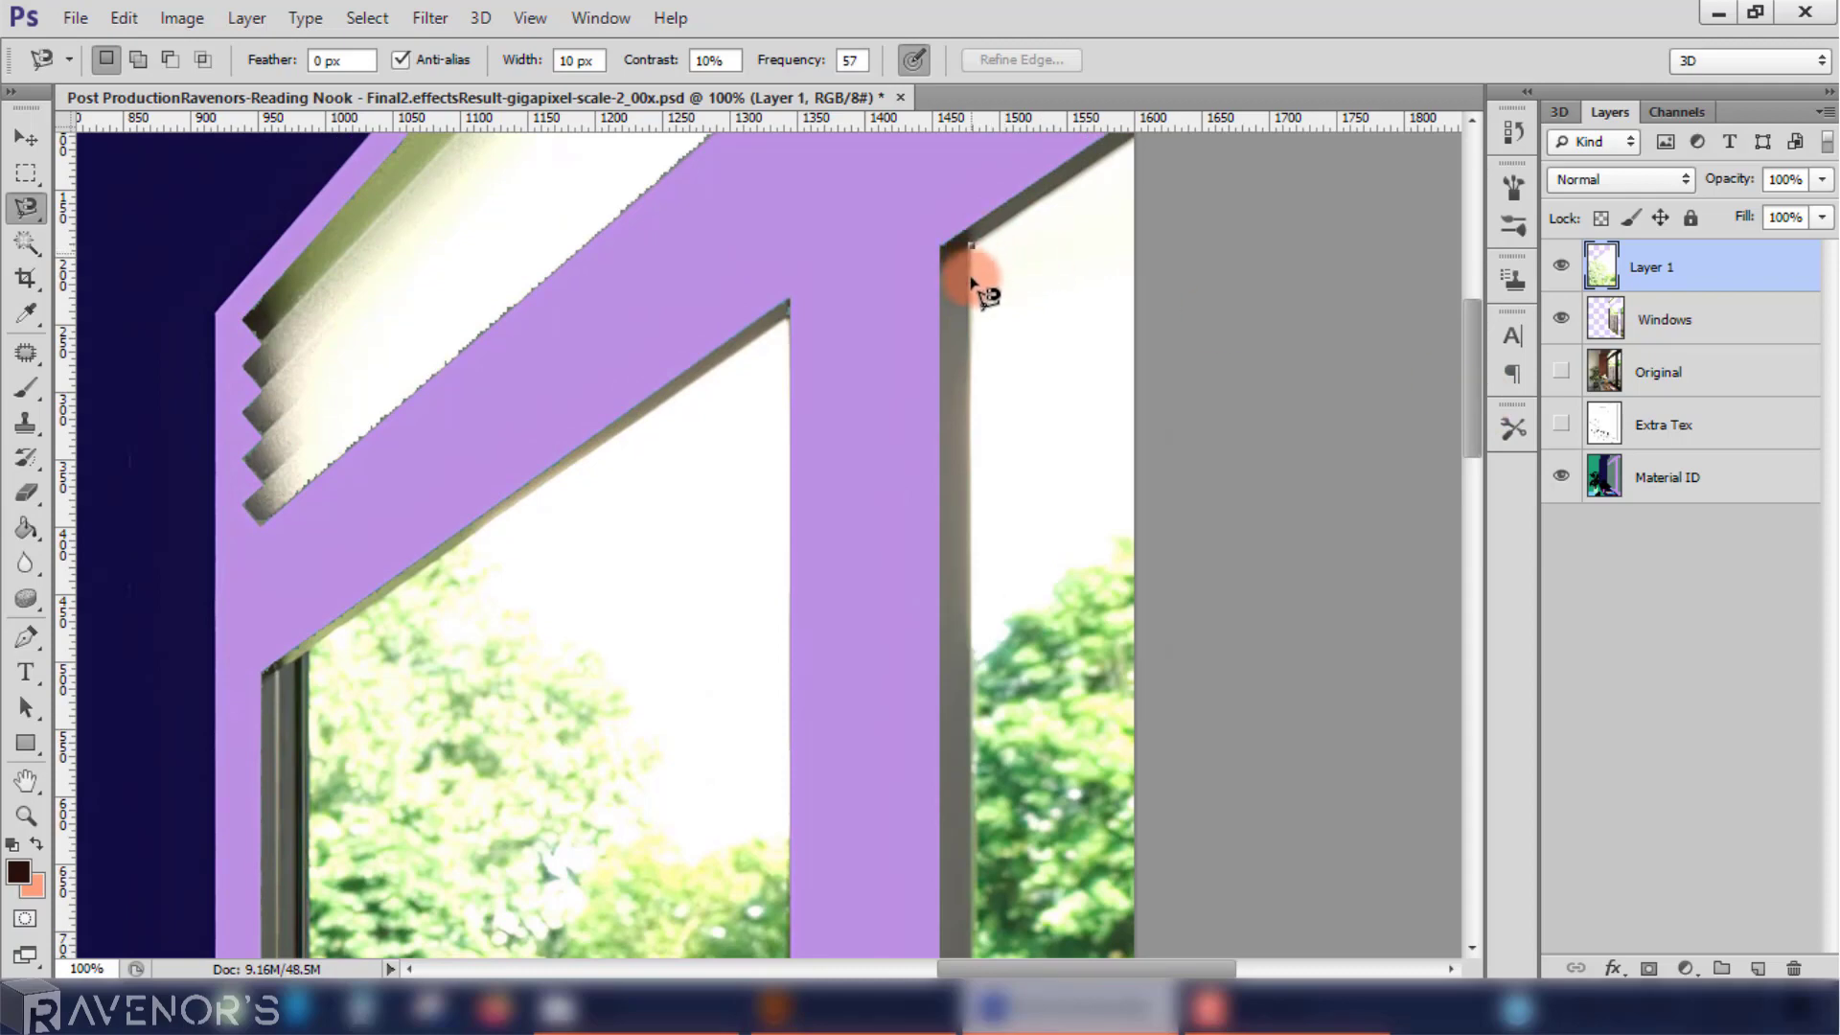
drag(971, 281, 974, 405)
drag(973, 572, 975, 769)
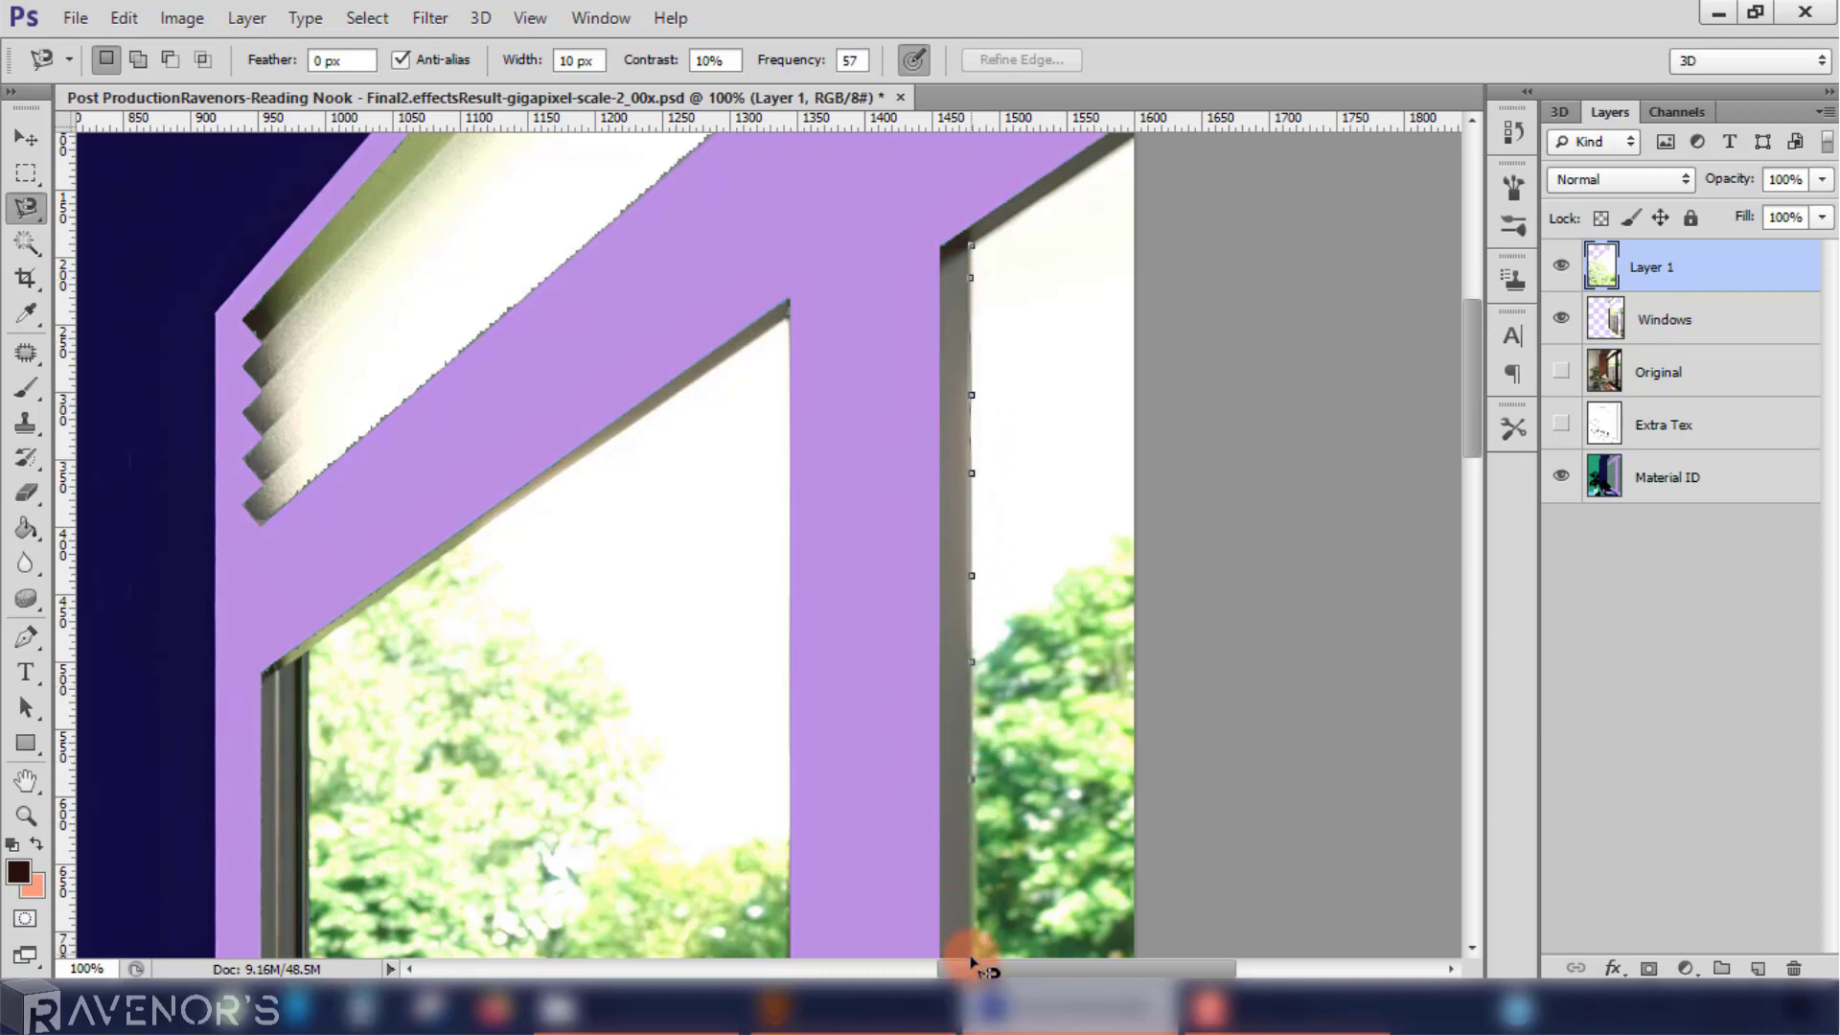
drag(970, 961, 1015, 944)
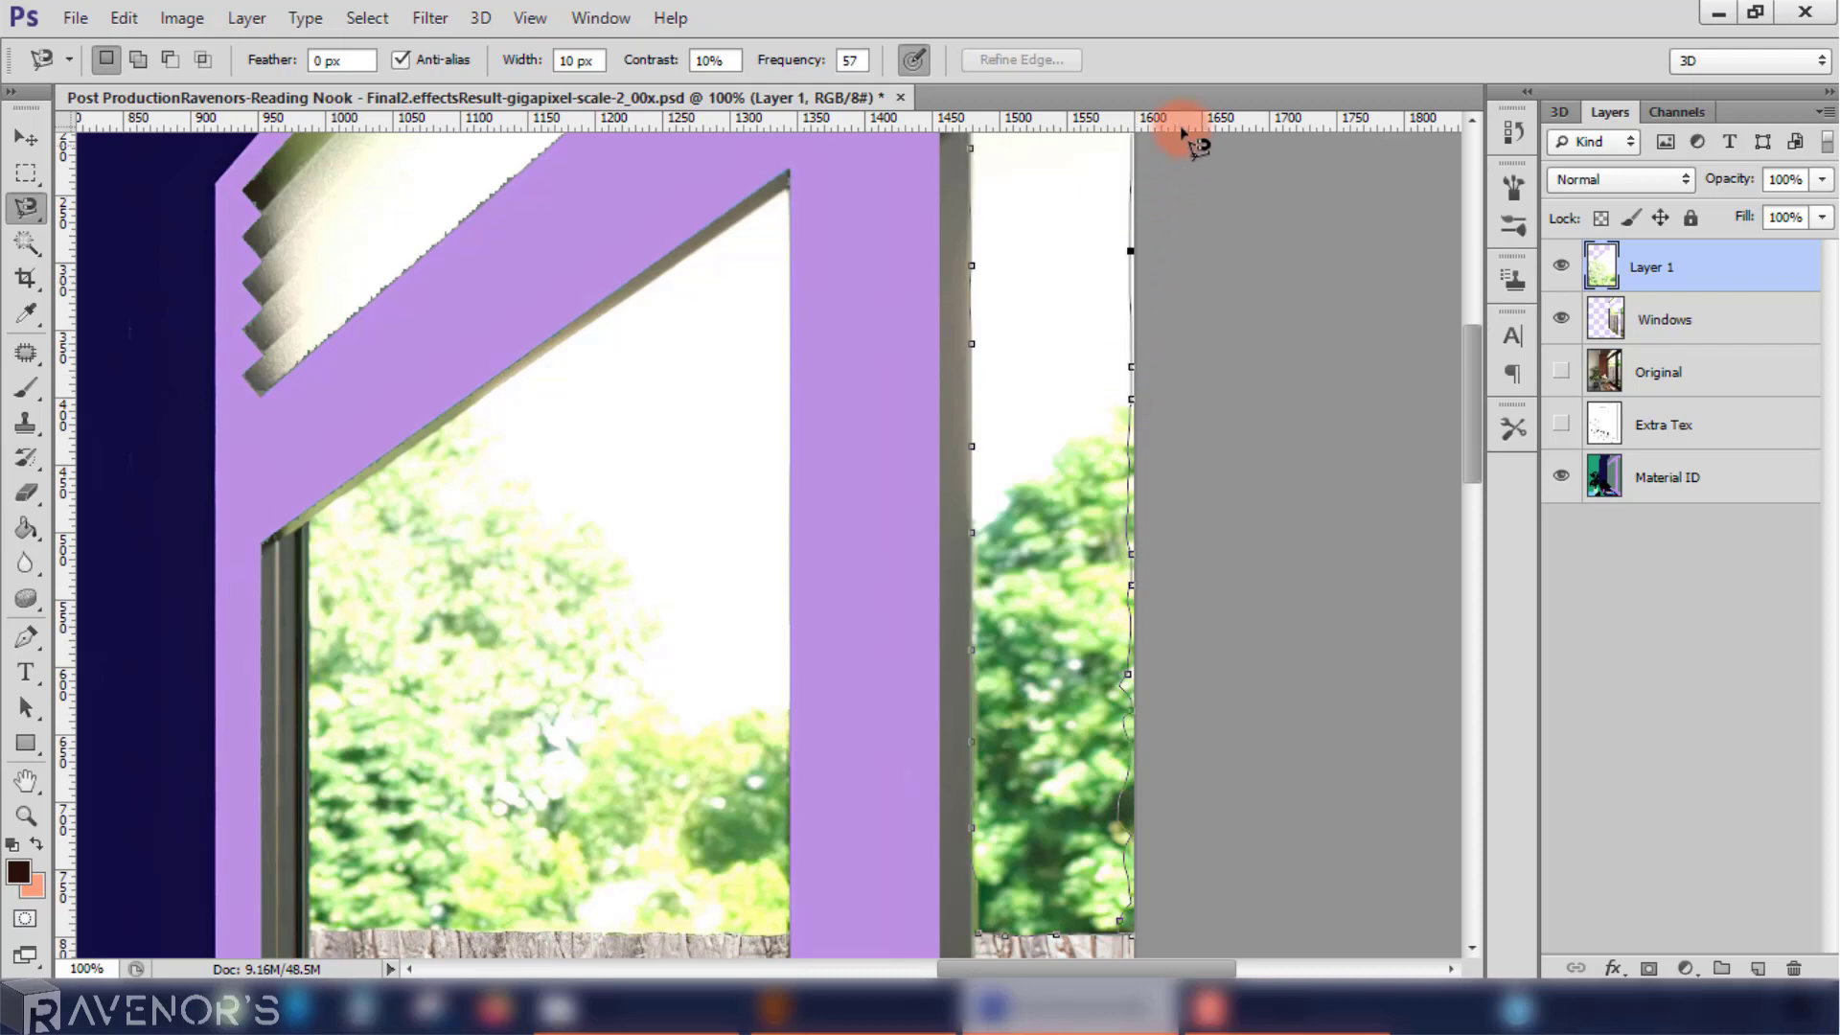
drag(1188, 134, 985, 238)
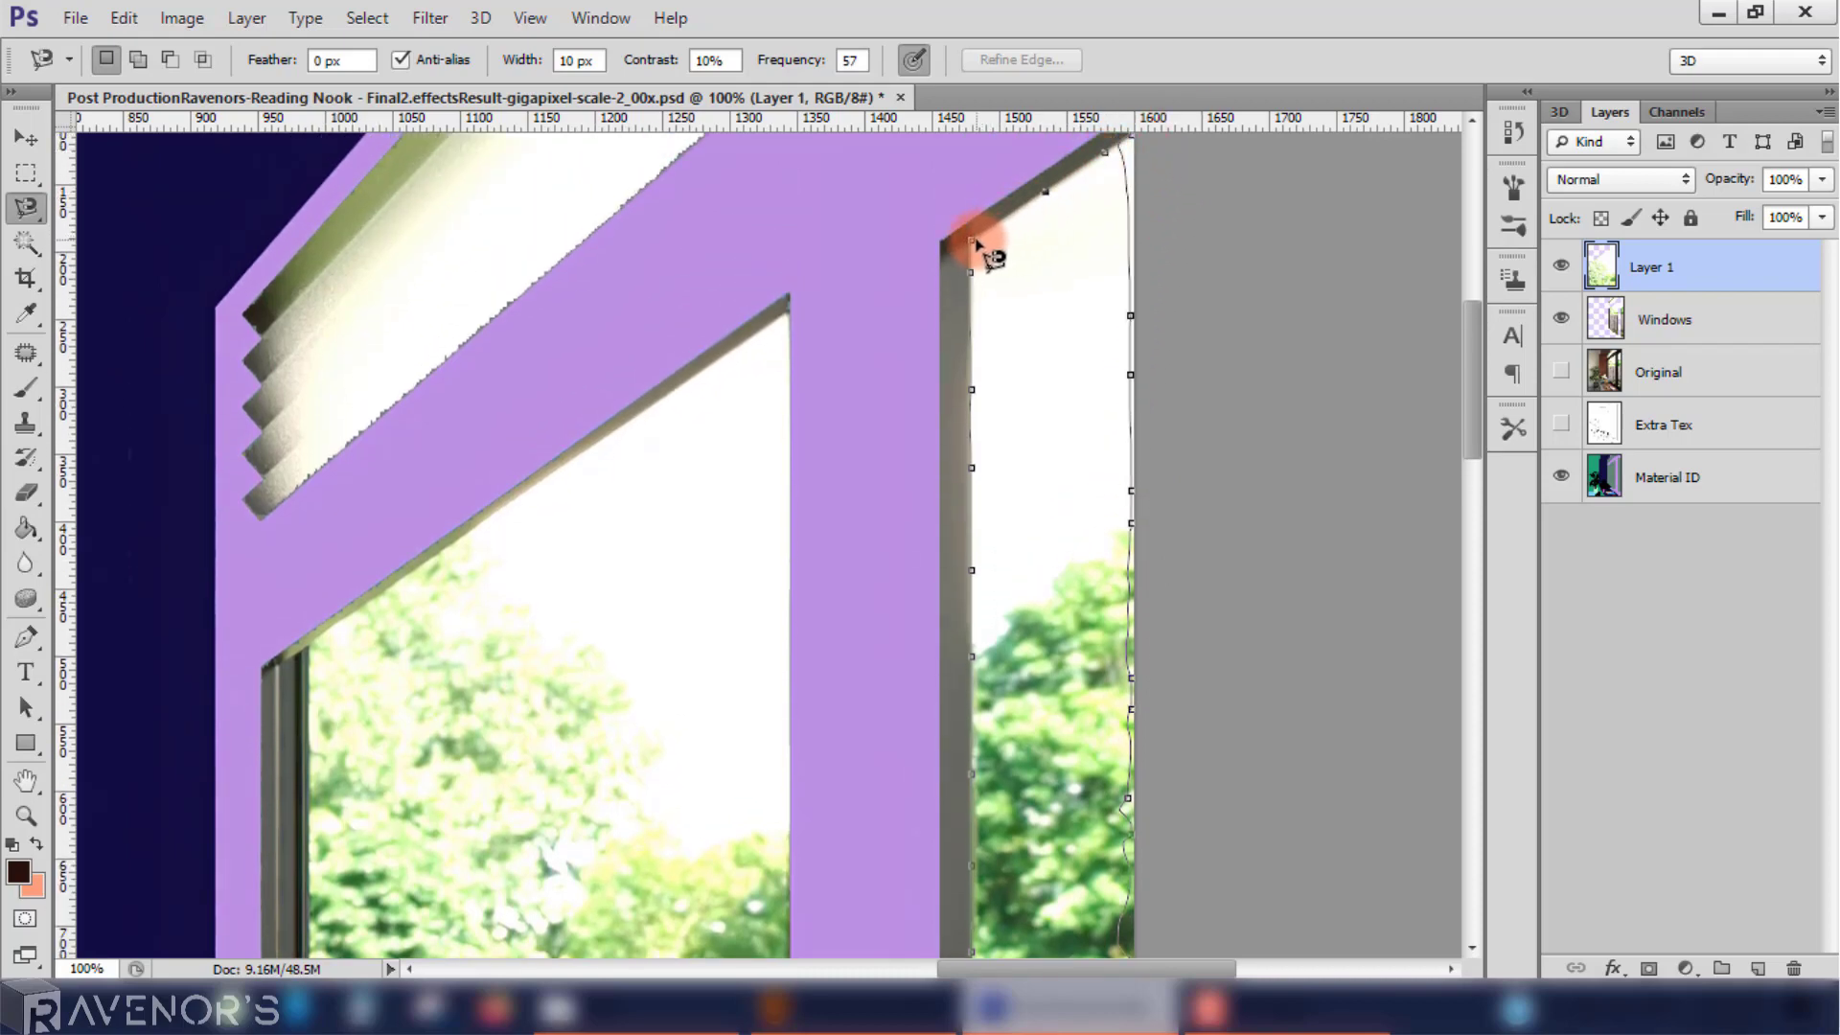
click(972, 244)
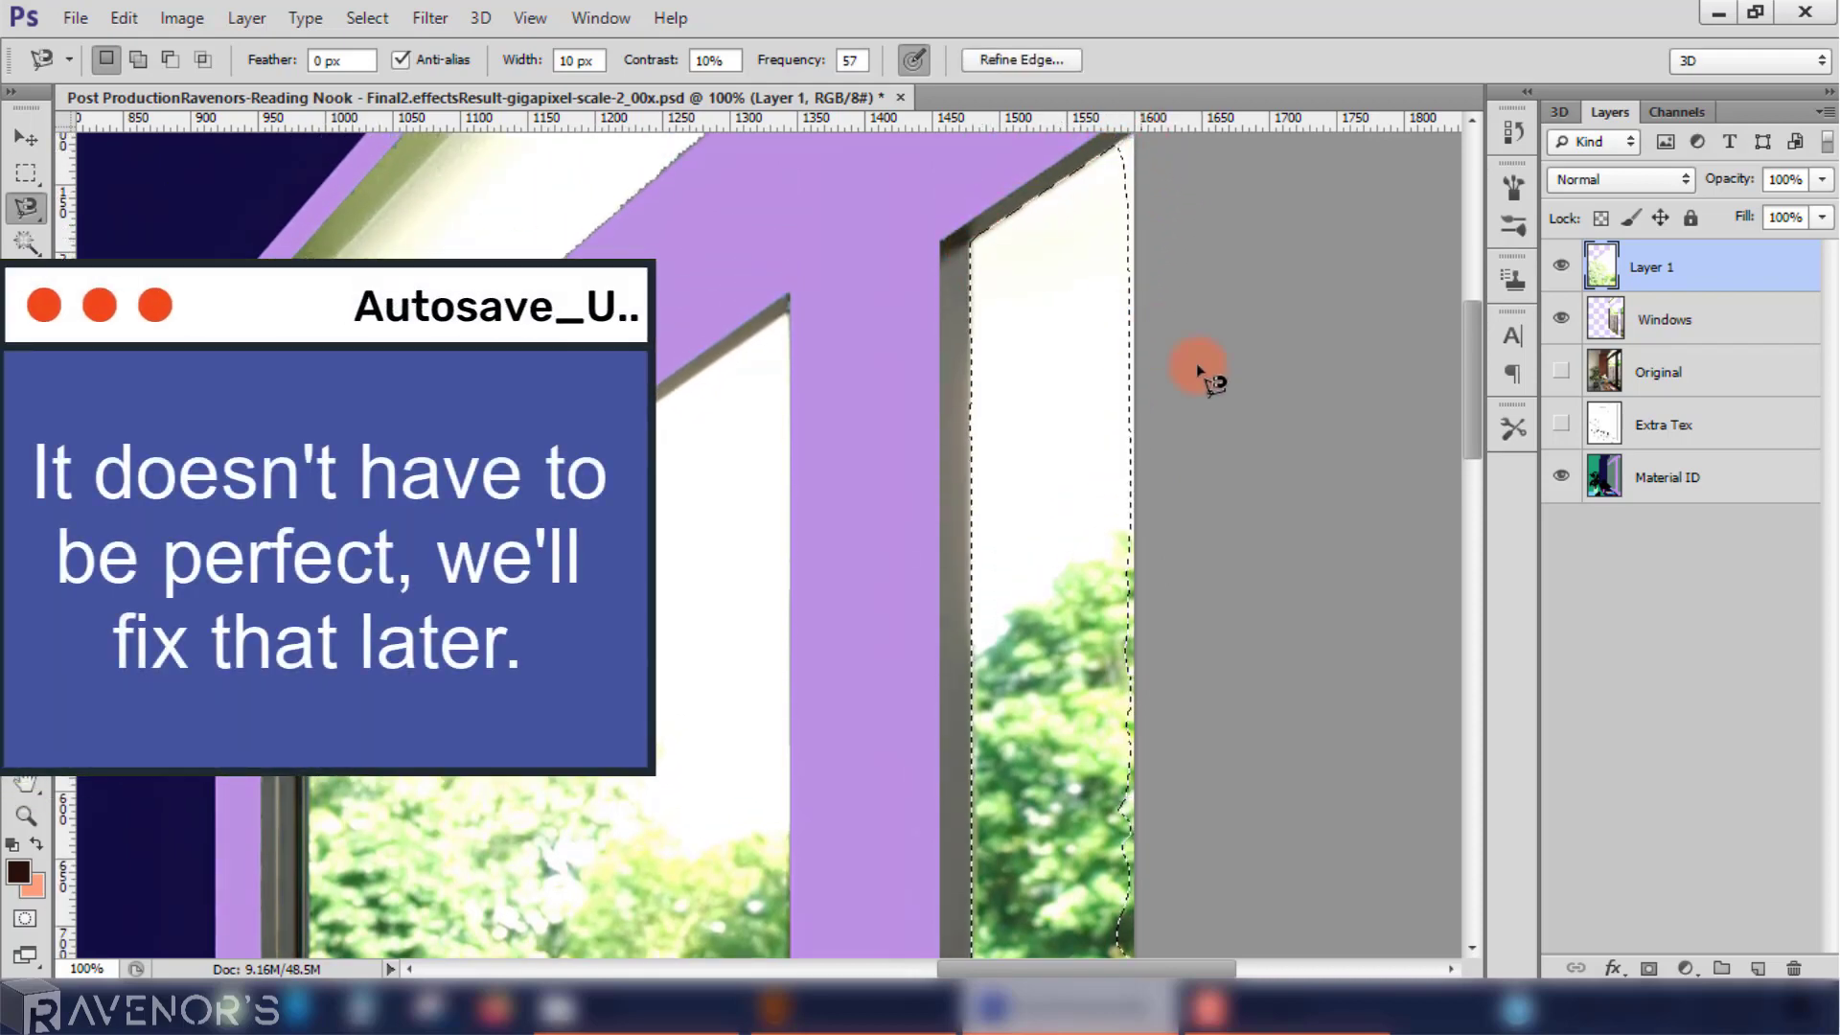
Step: Copy the traced right pane from the Windows layer onto a new layer
key(ctrl+j)
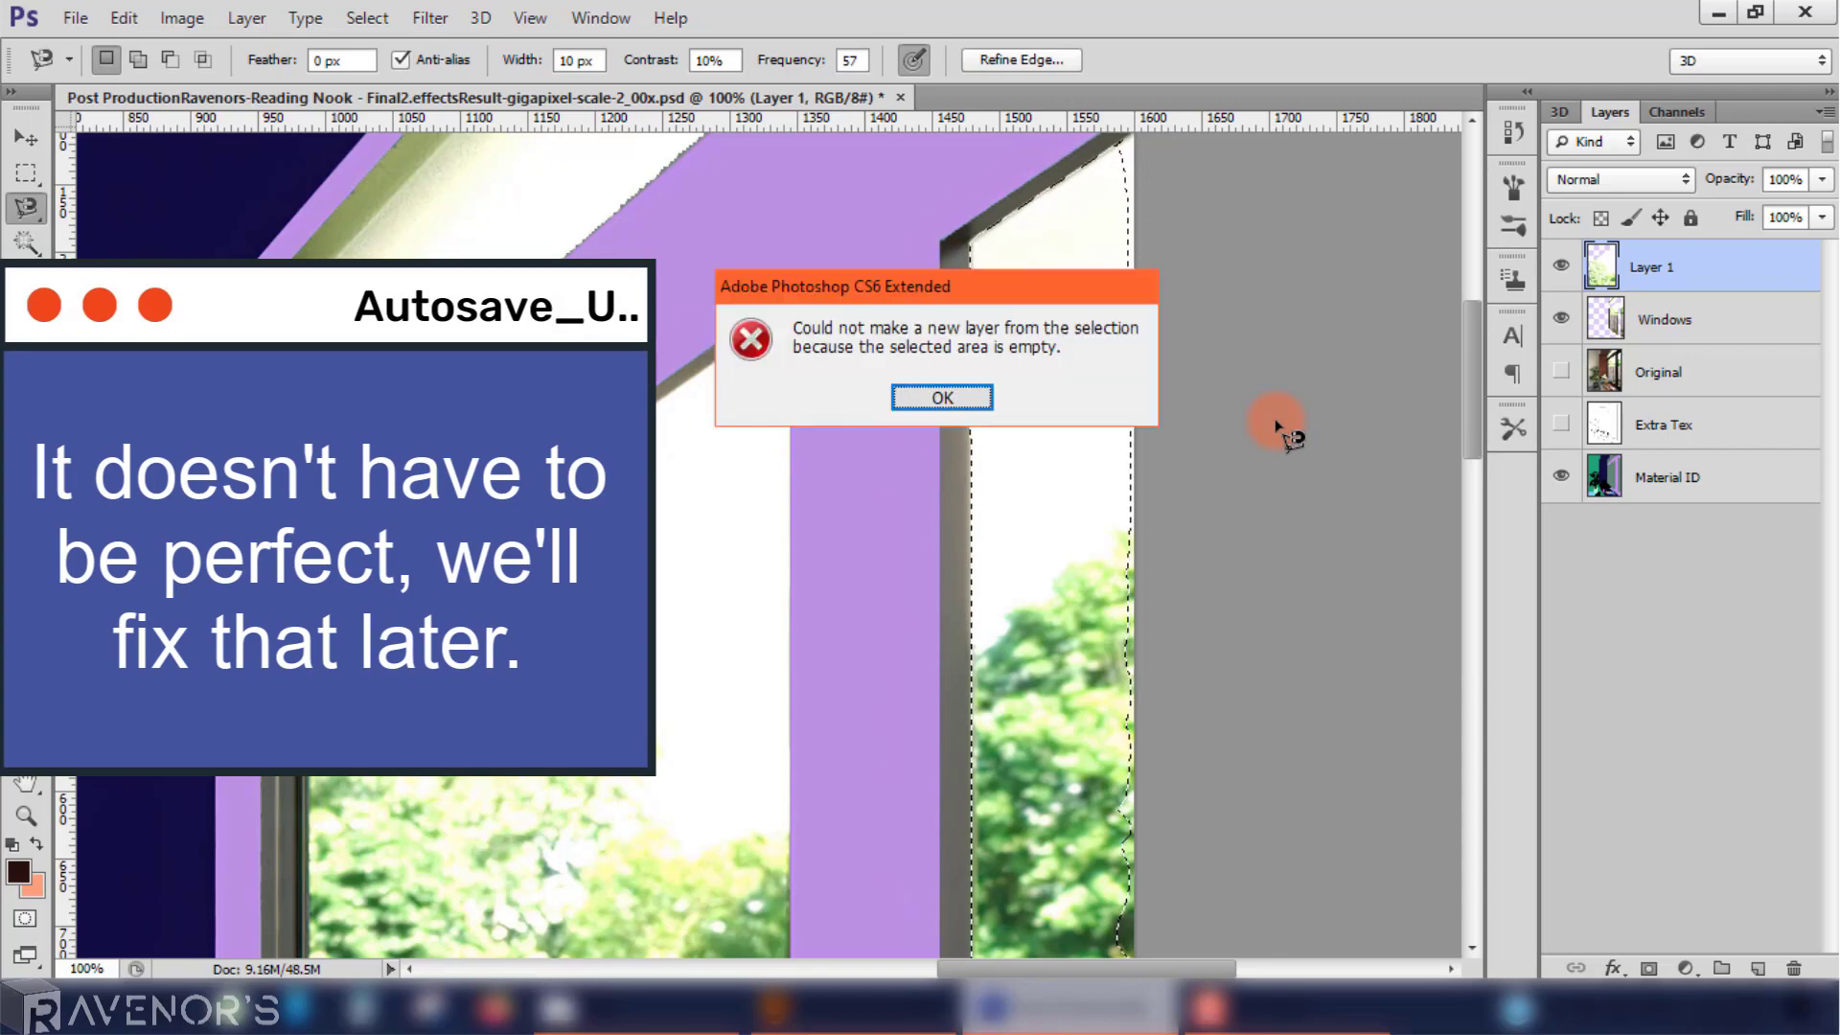
key(Return)
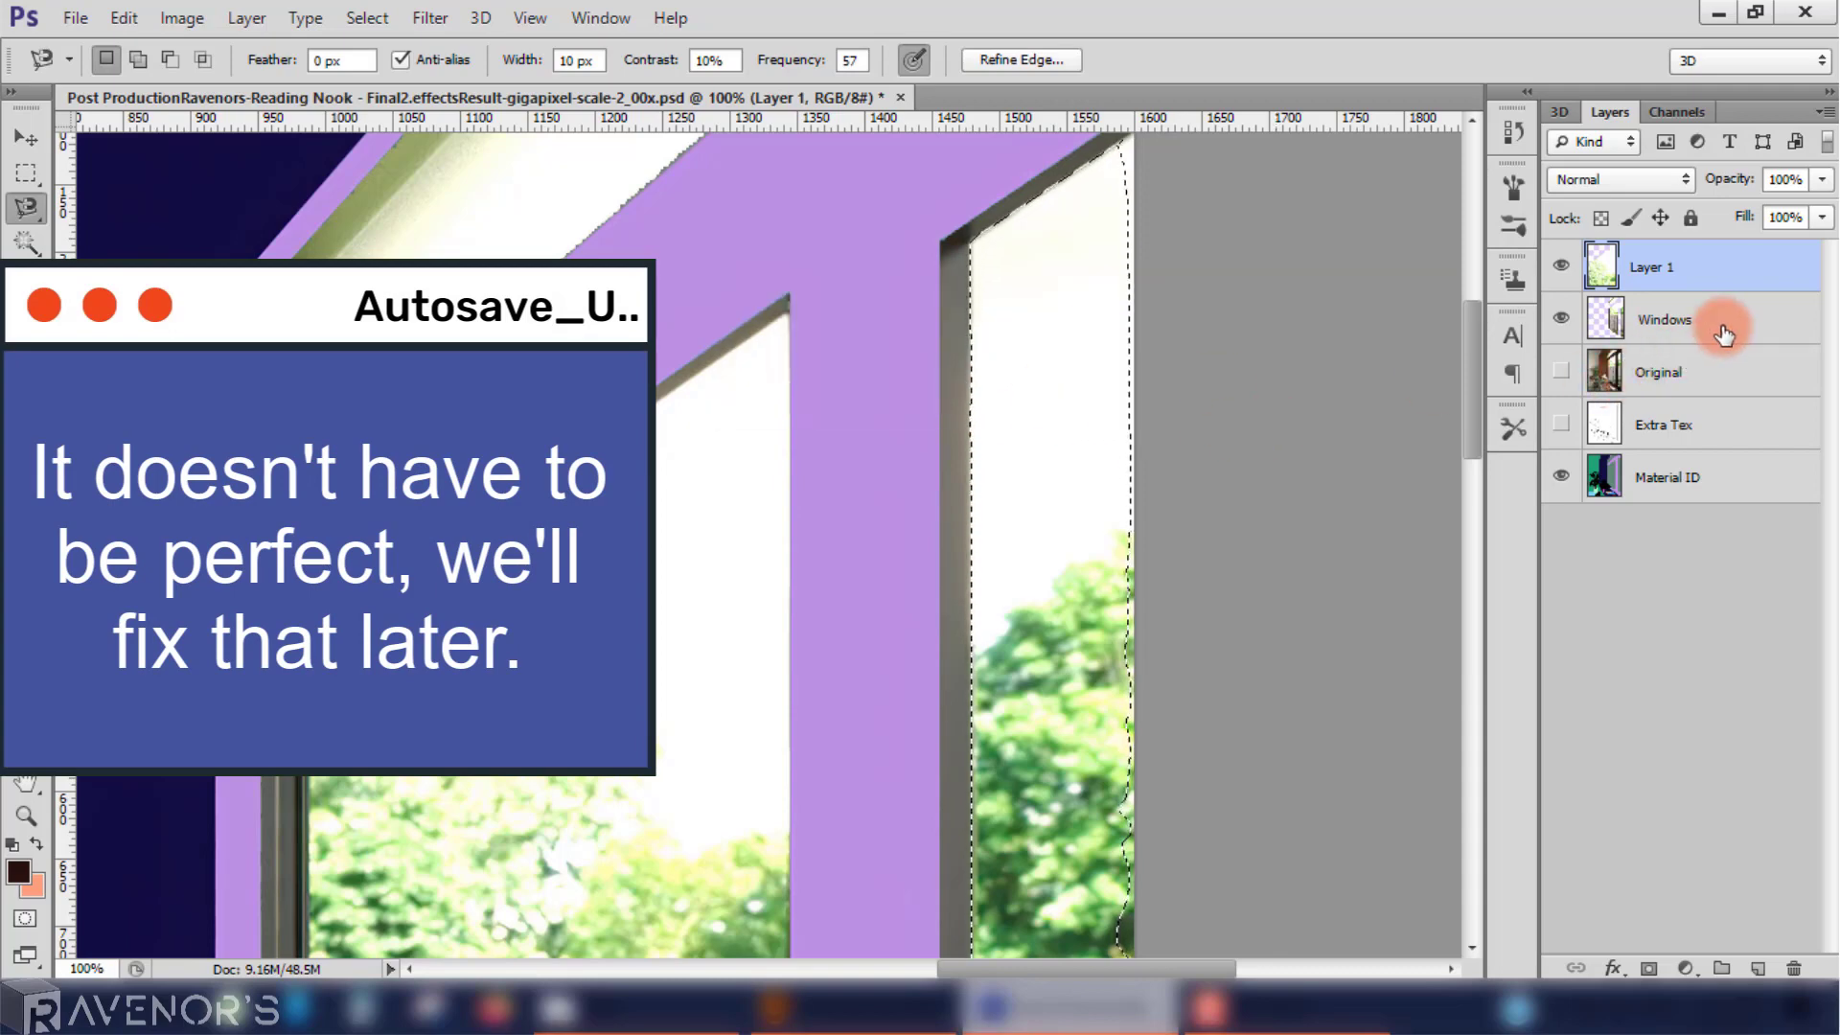
click(1722, 332)
key(ctrl+j)
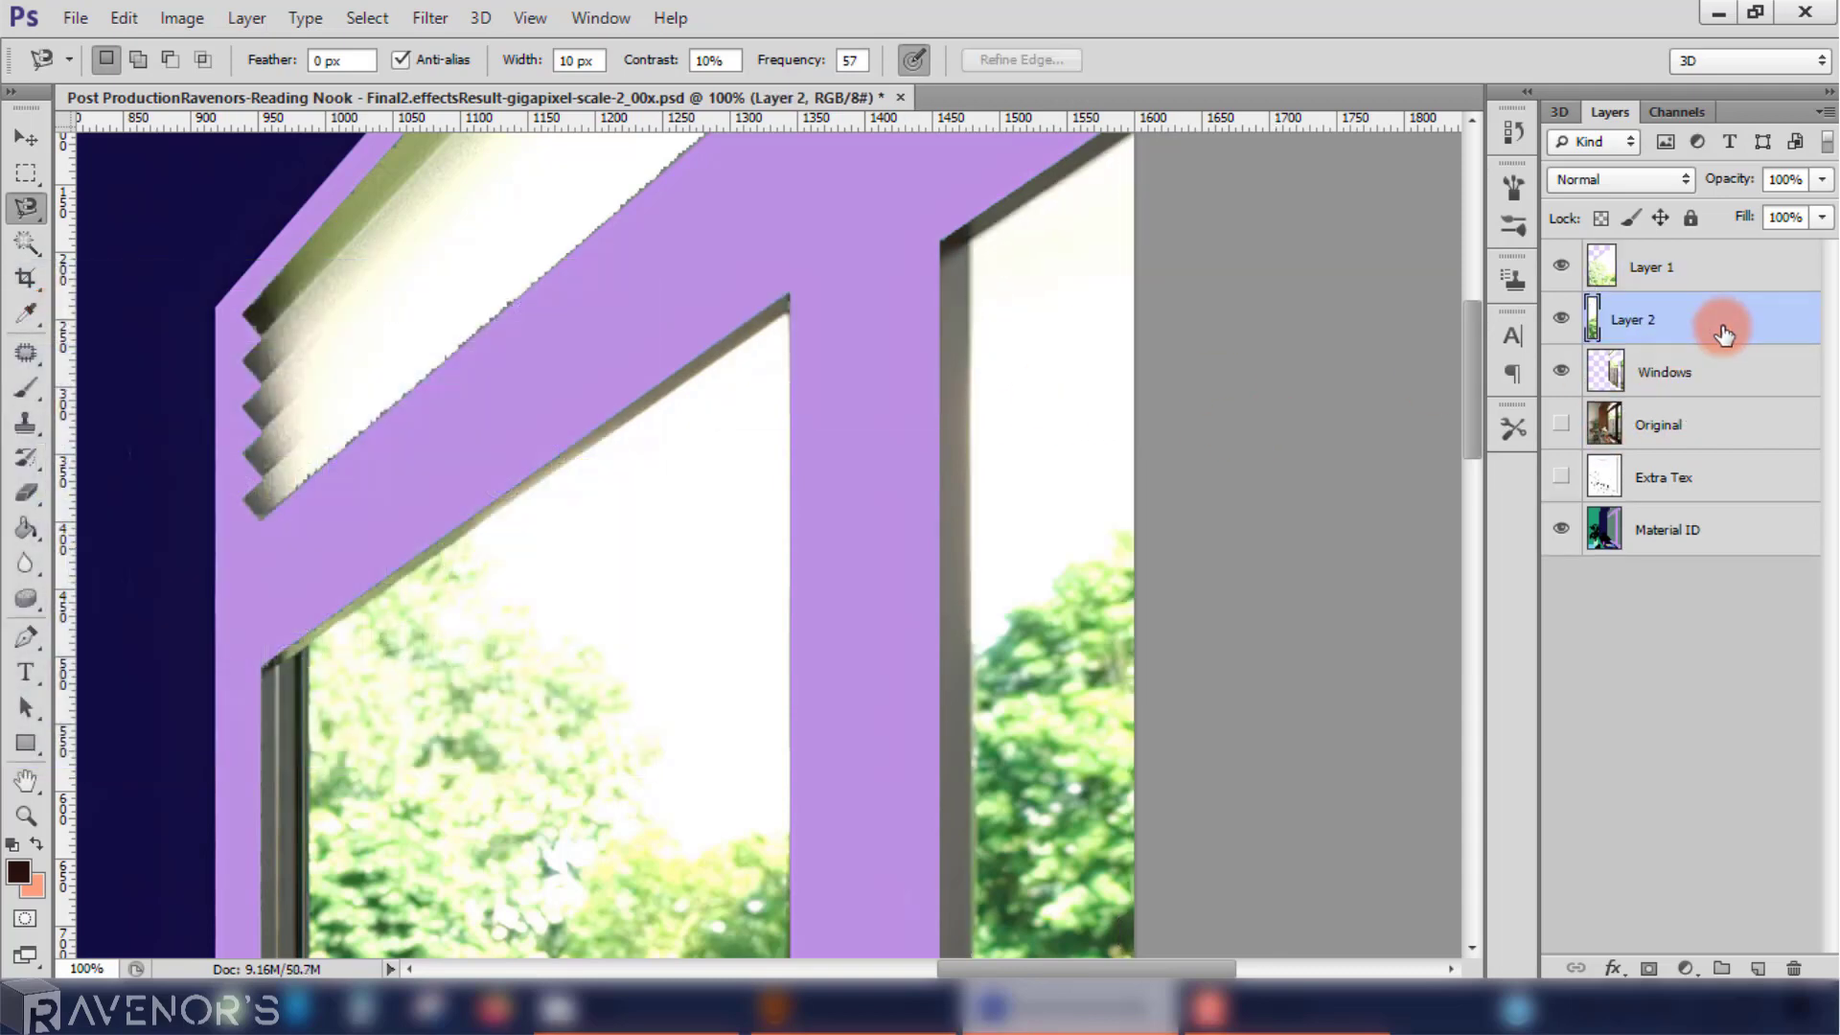
Step: Merge the two window cutout layers into one BG layer and hide Windows
shift+click(1722, 270)
right_click(1722, 270)
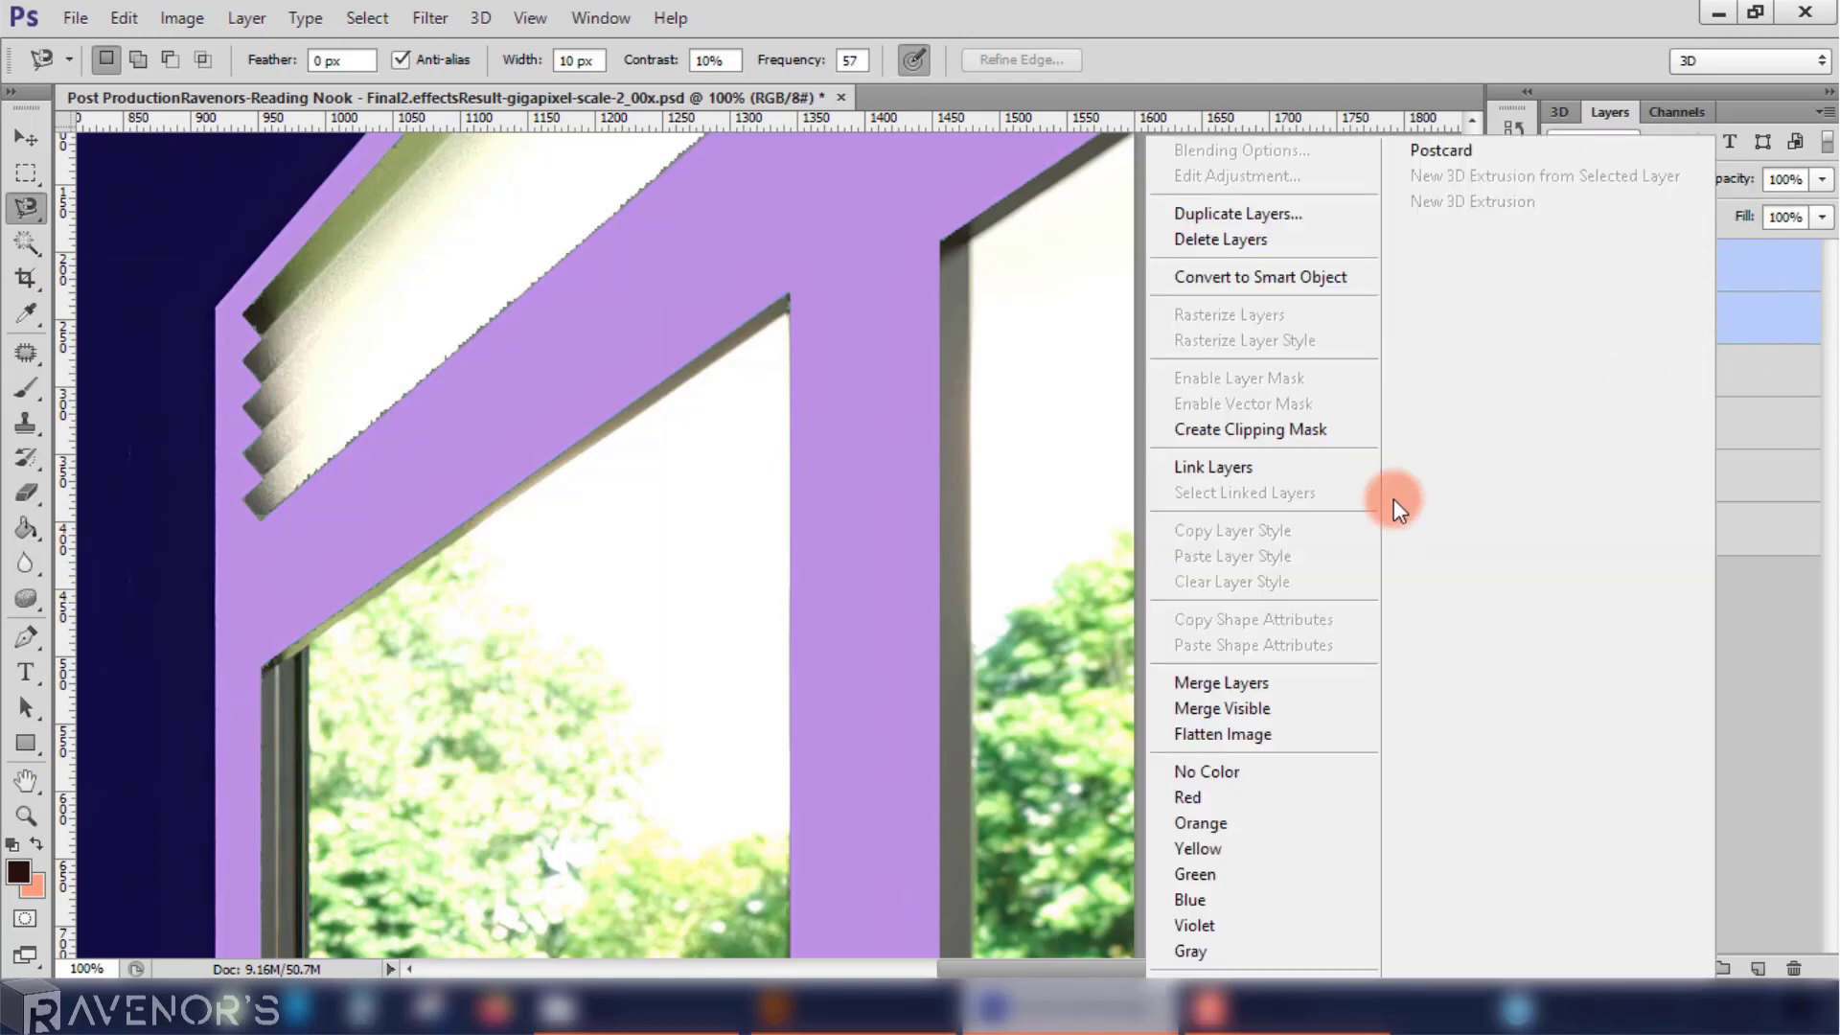
click(1342, 682)
text(BG)
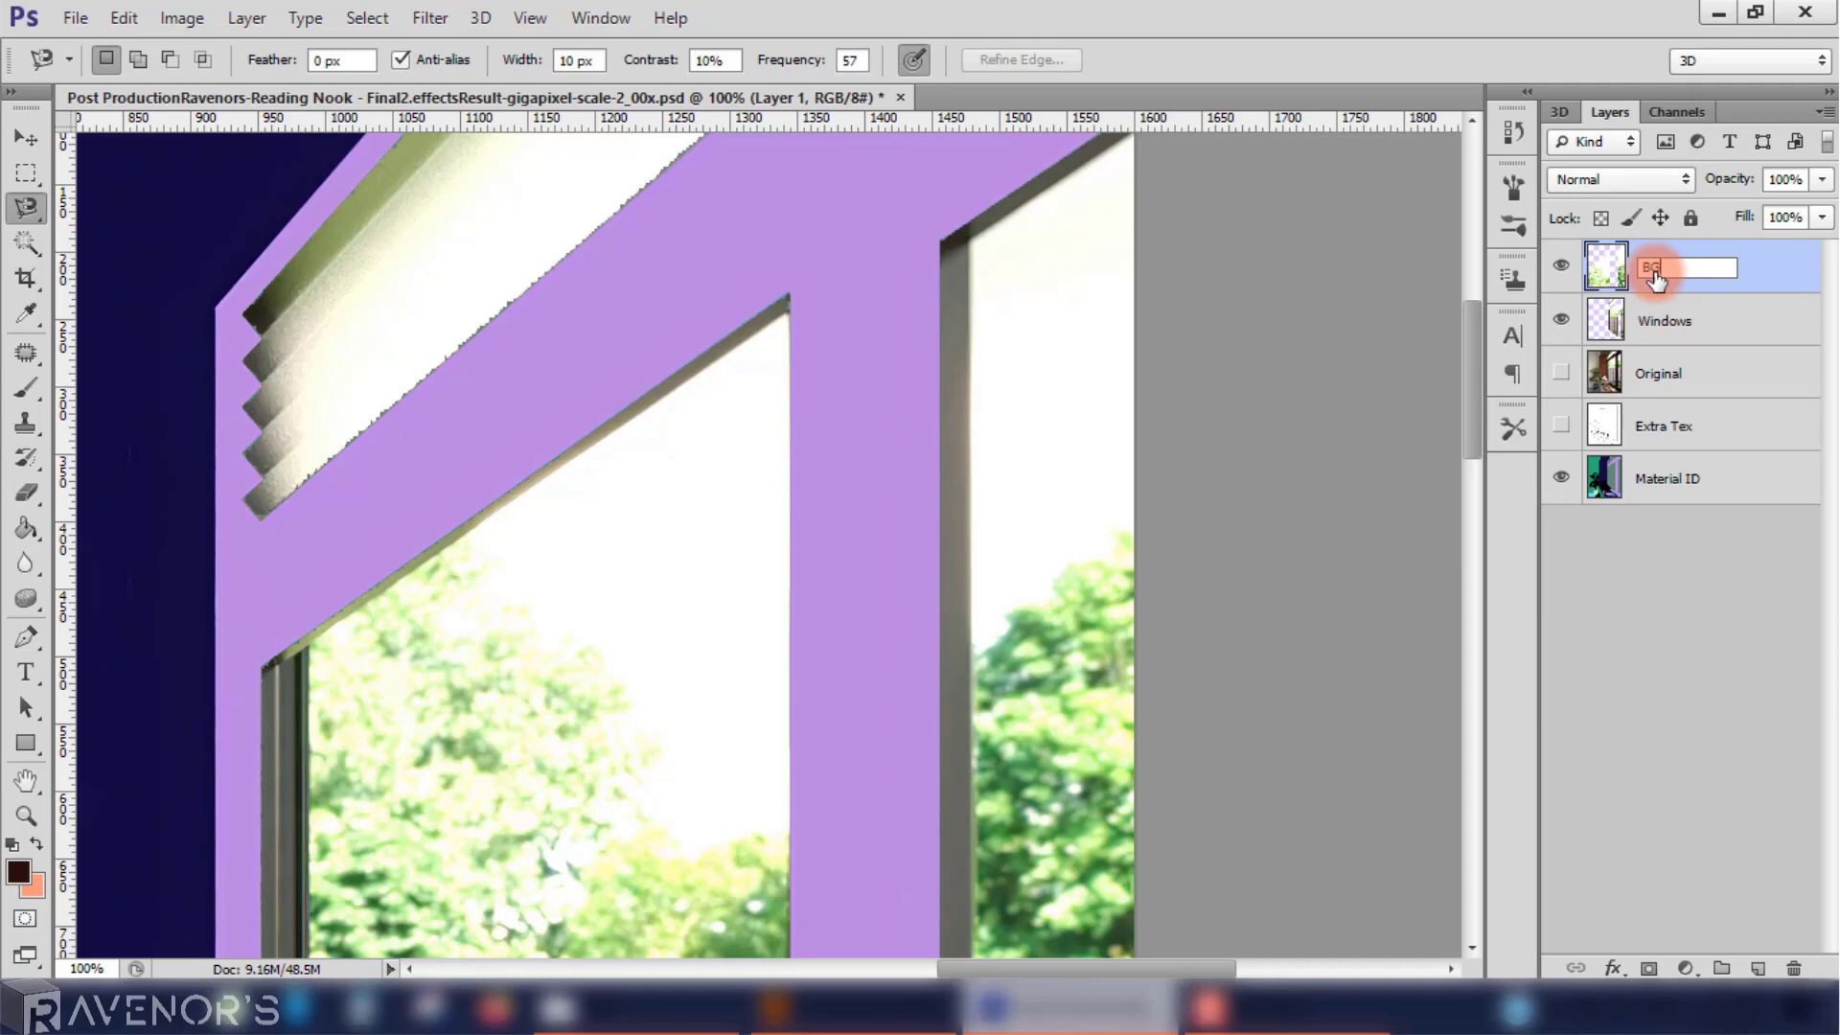
click(1561, 322)
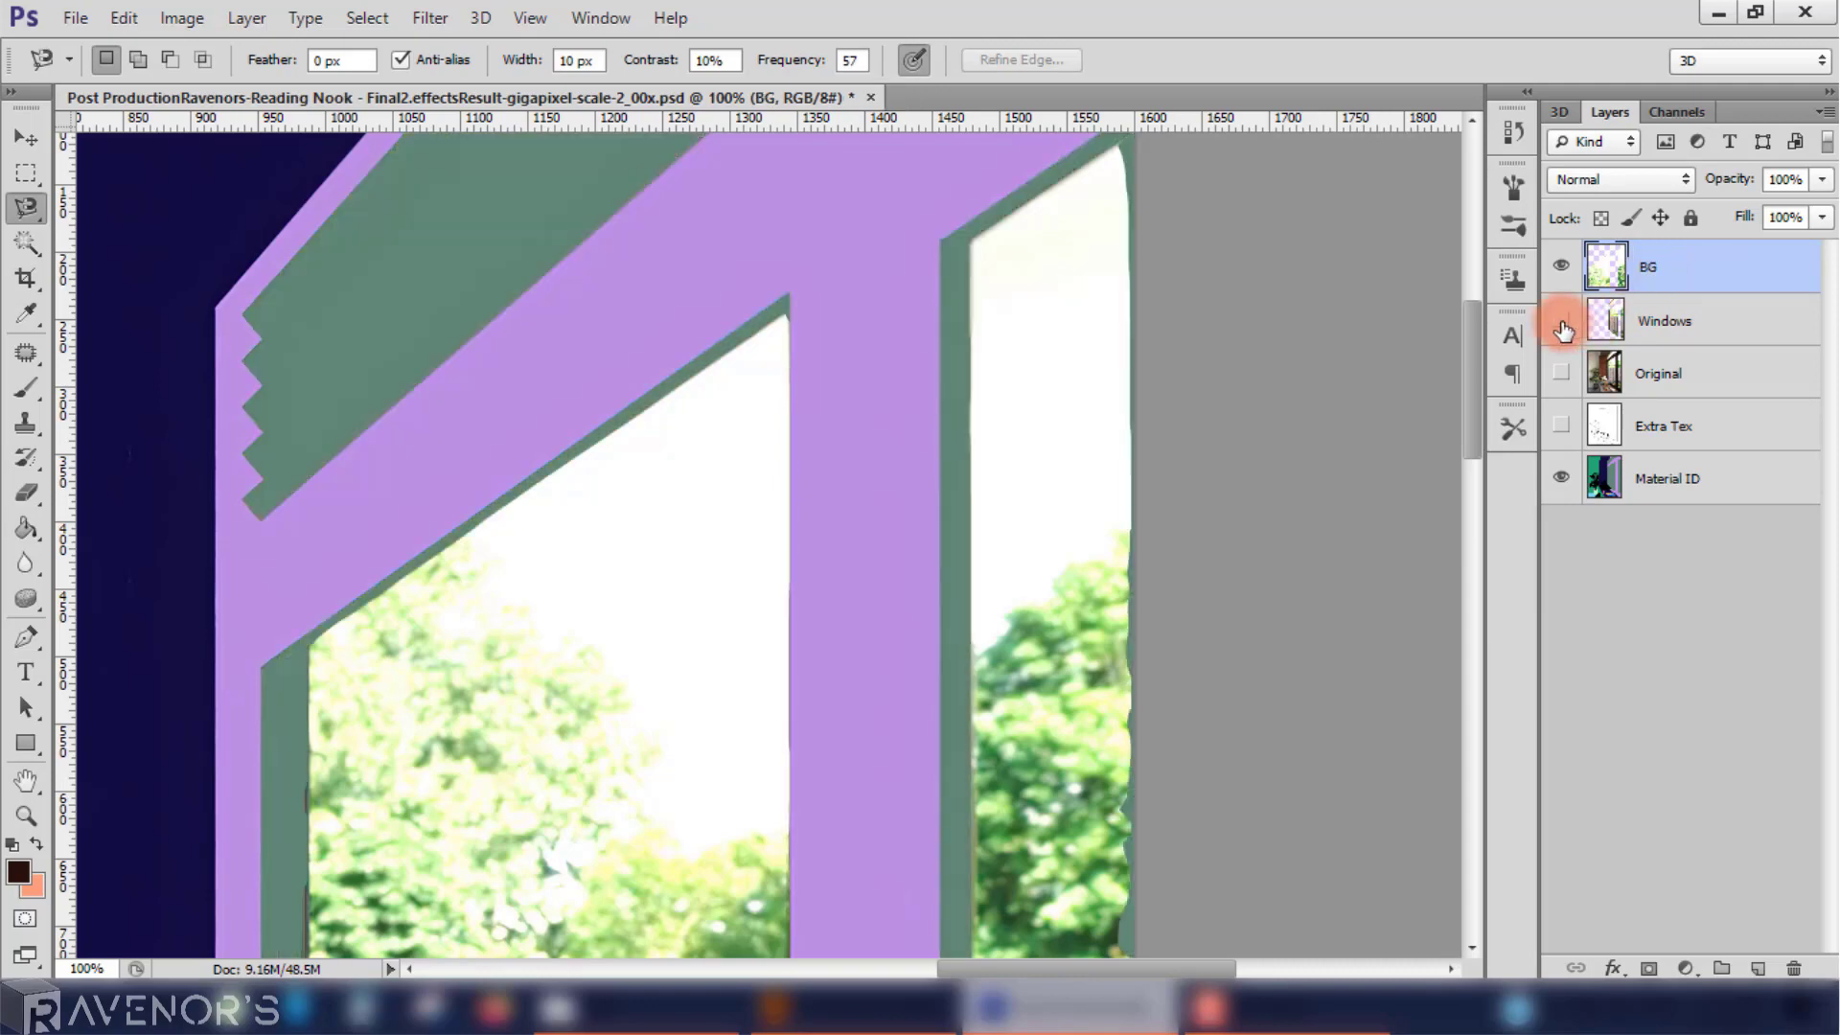
Step: Place vertical guides along the left, centre and right window frame edges
drag(1480, 378, 1476, 442)
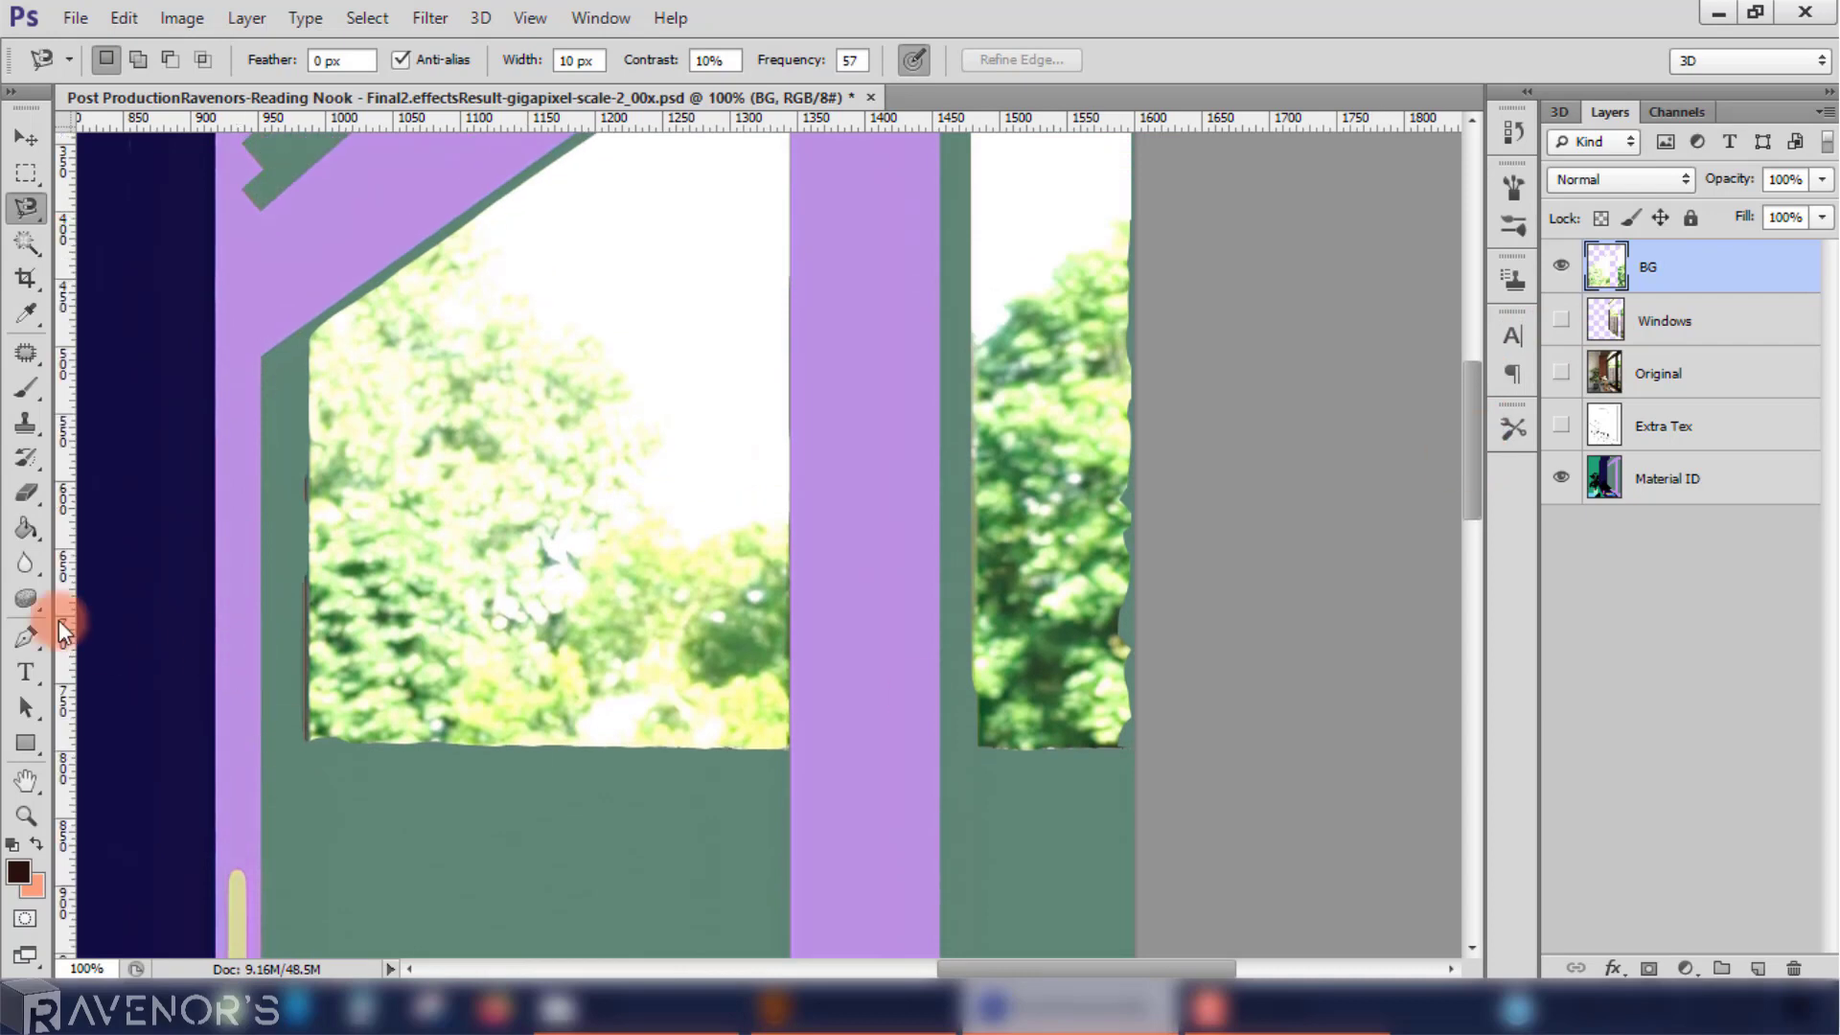
click(26, 816)
click(300, 648)
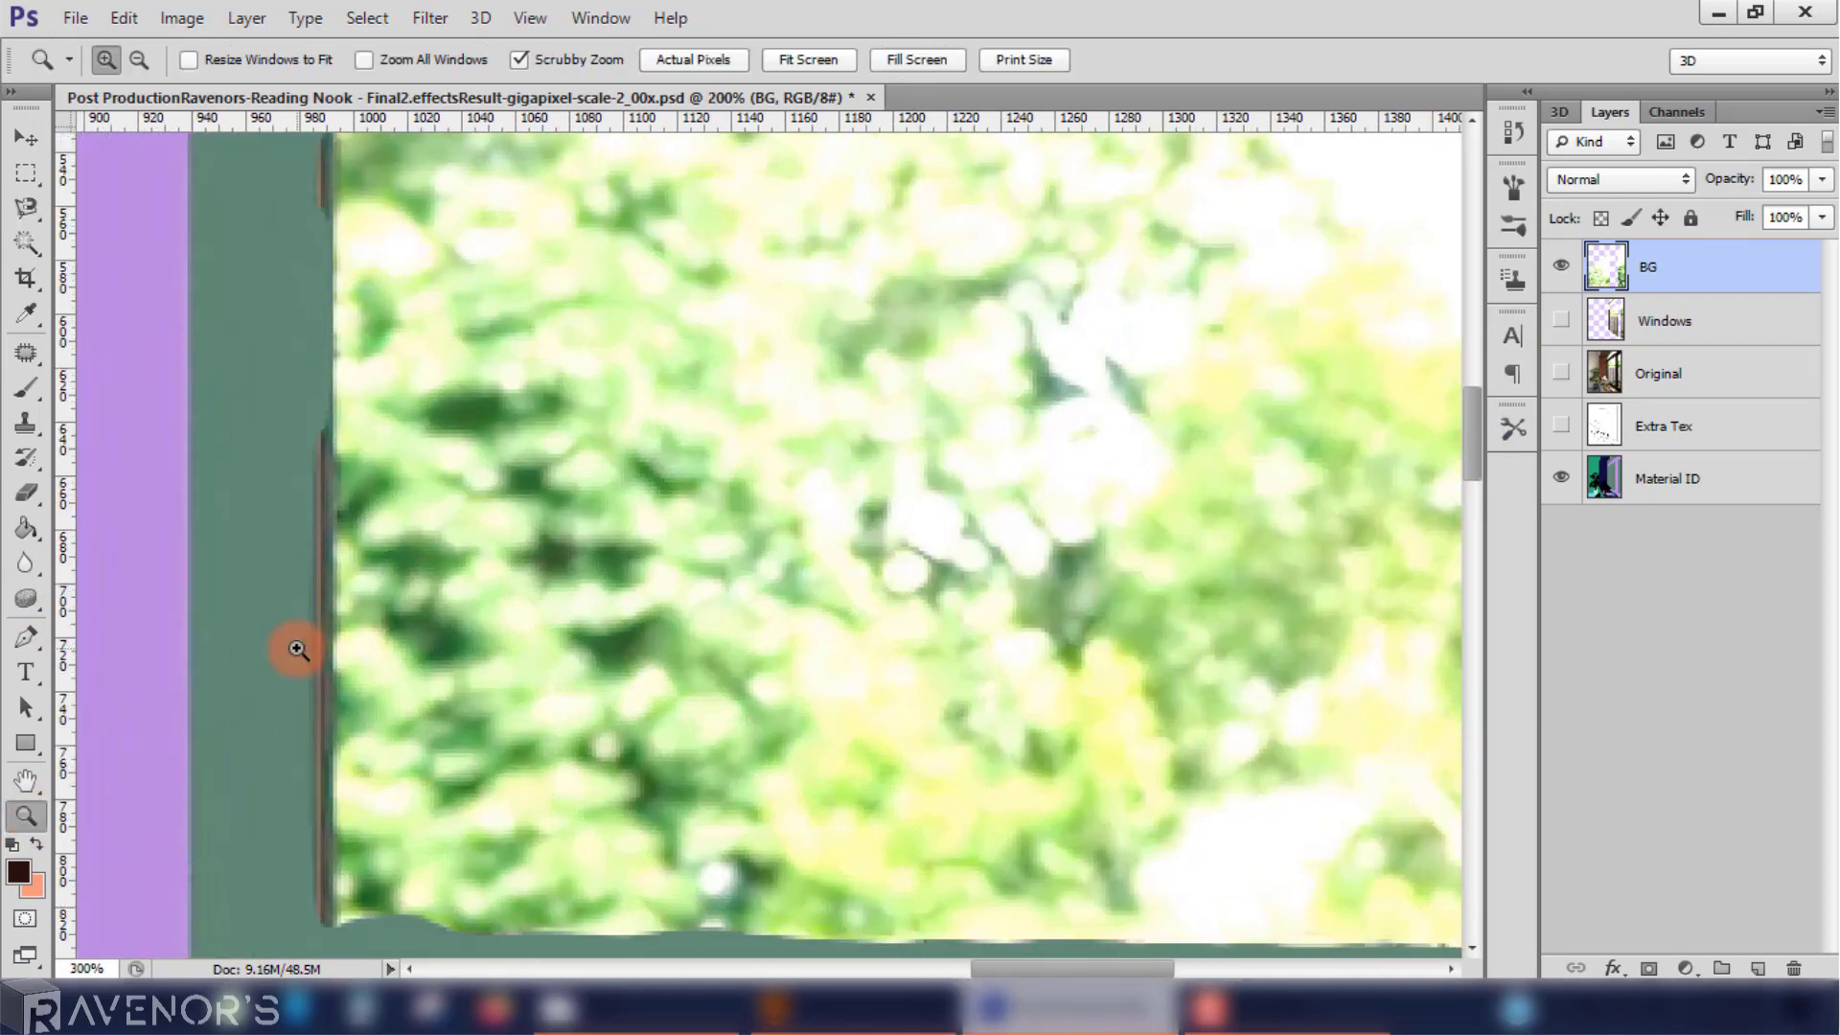
drag(73, 675, 332, 706)
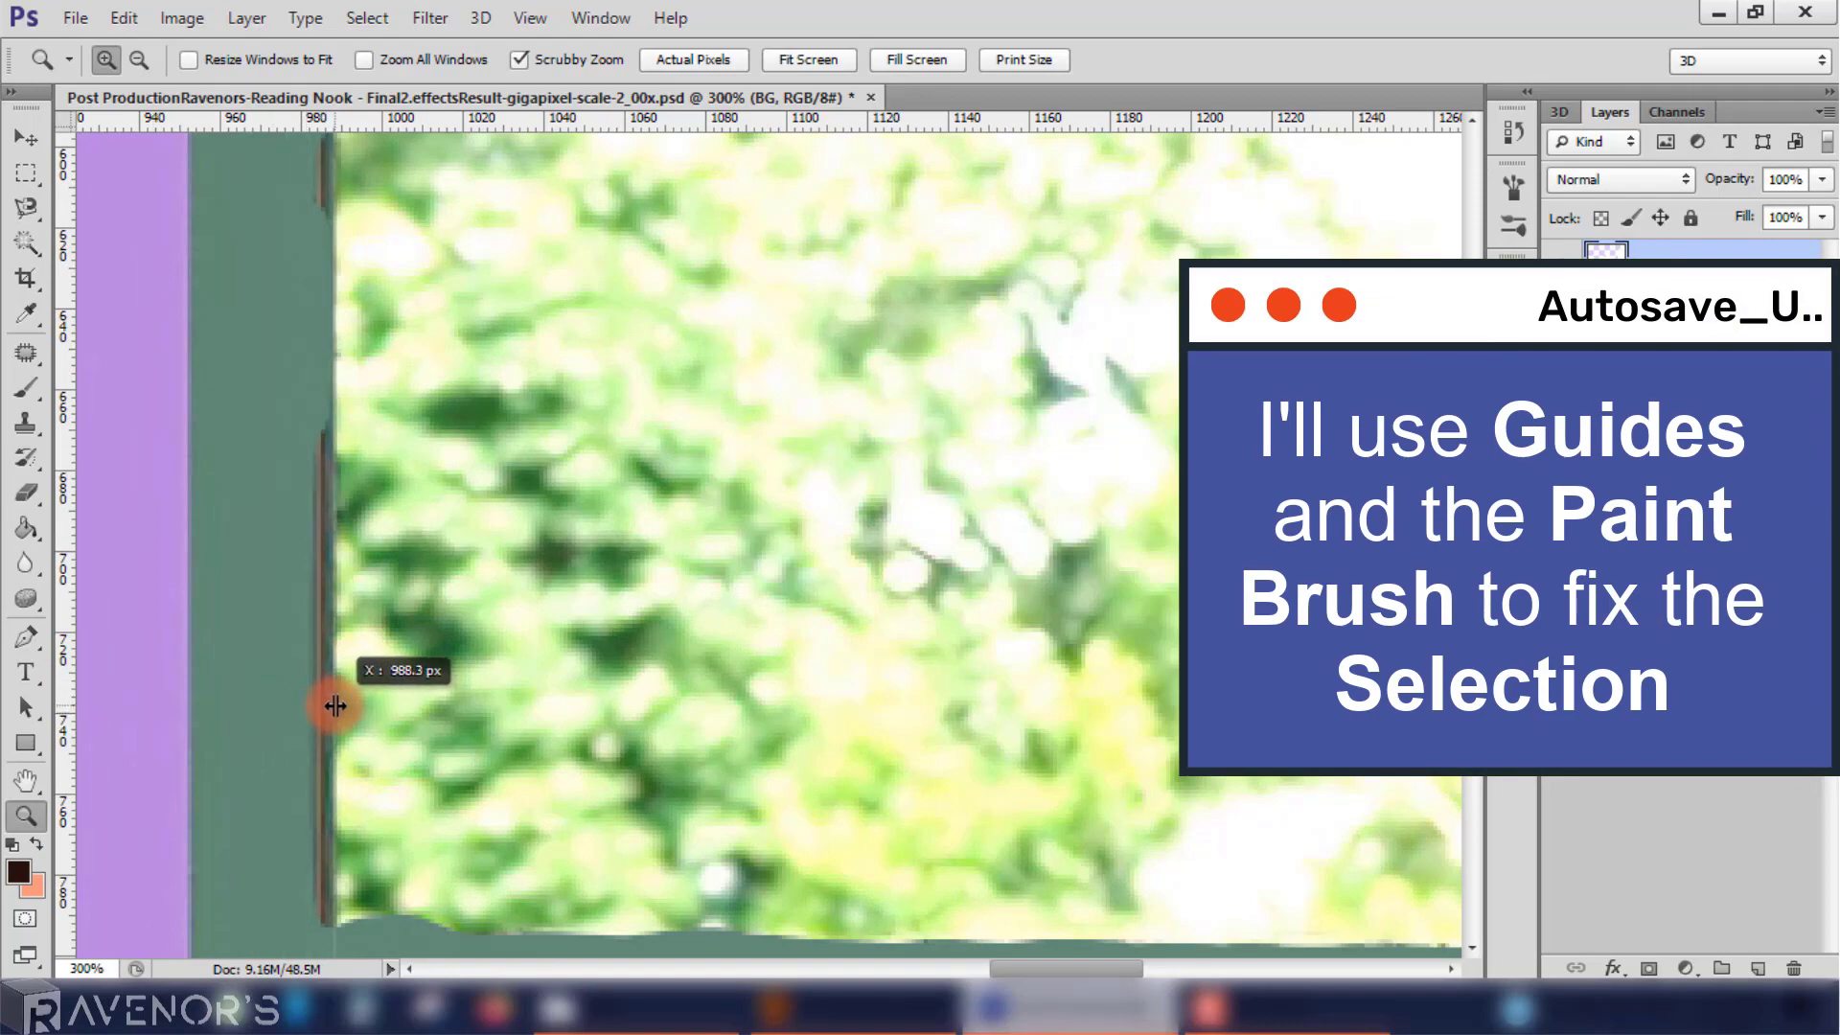
drag(335, 706, 334, 706)
drag(1474, 445, 1474, 376)
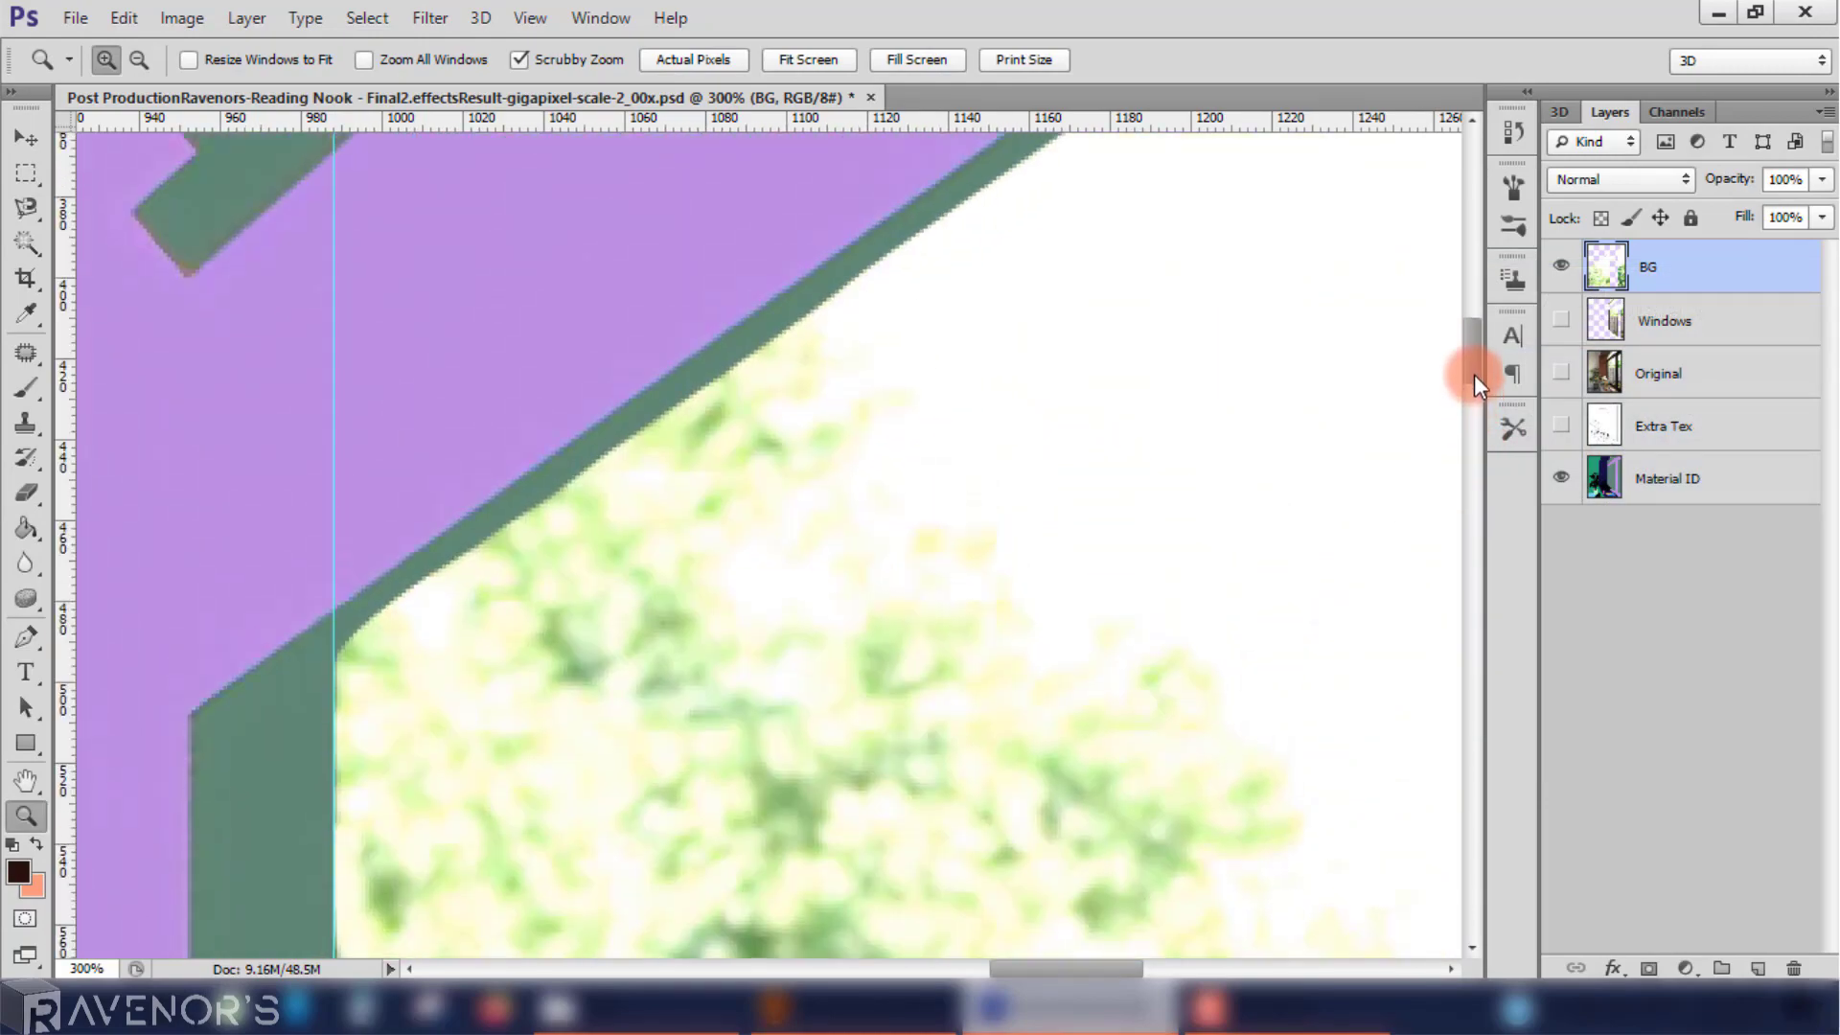
drag(1003, 958, 1194, 945)
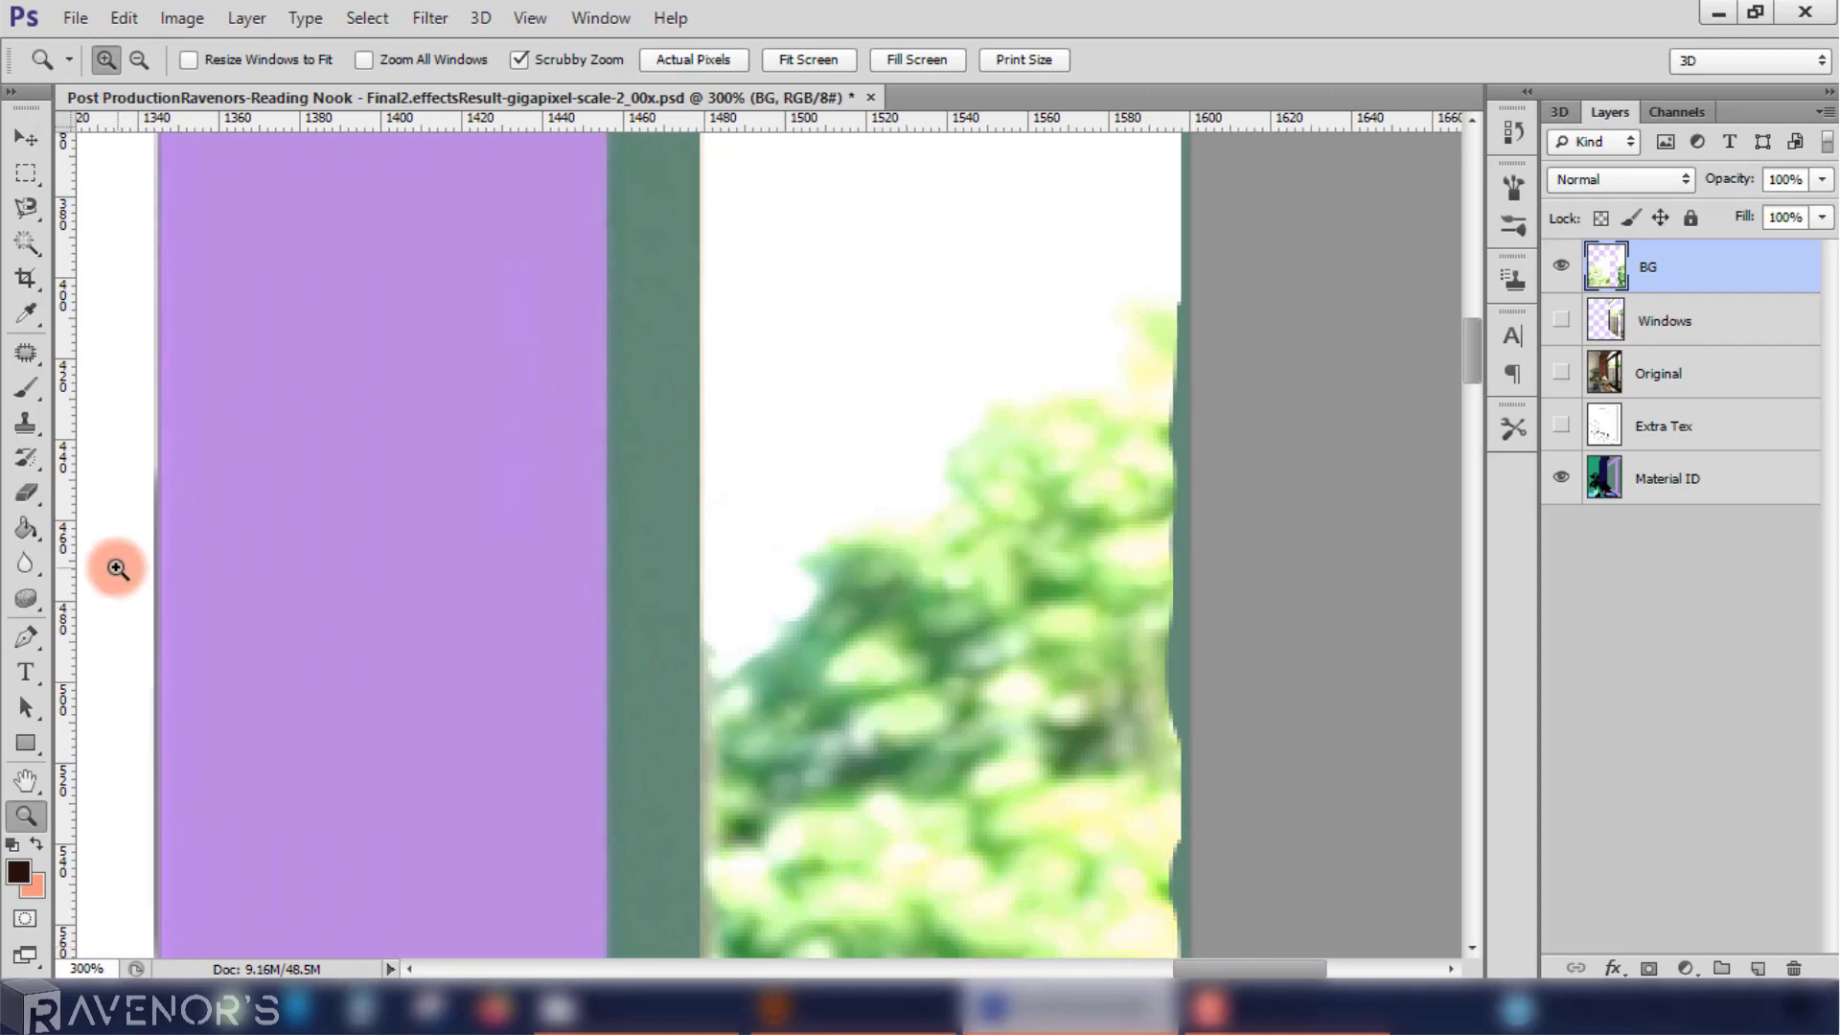
drag(111, 561, 1209, 617)
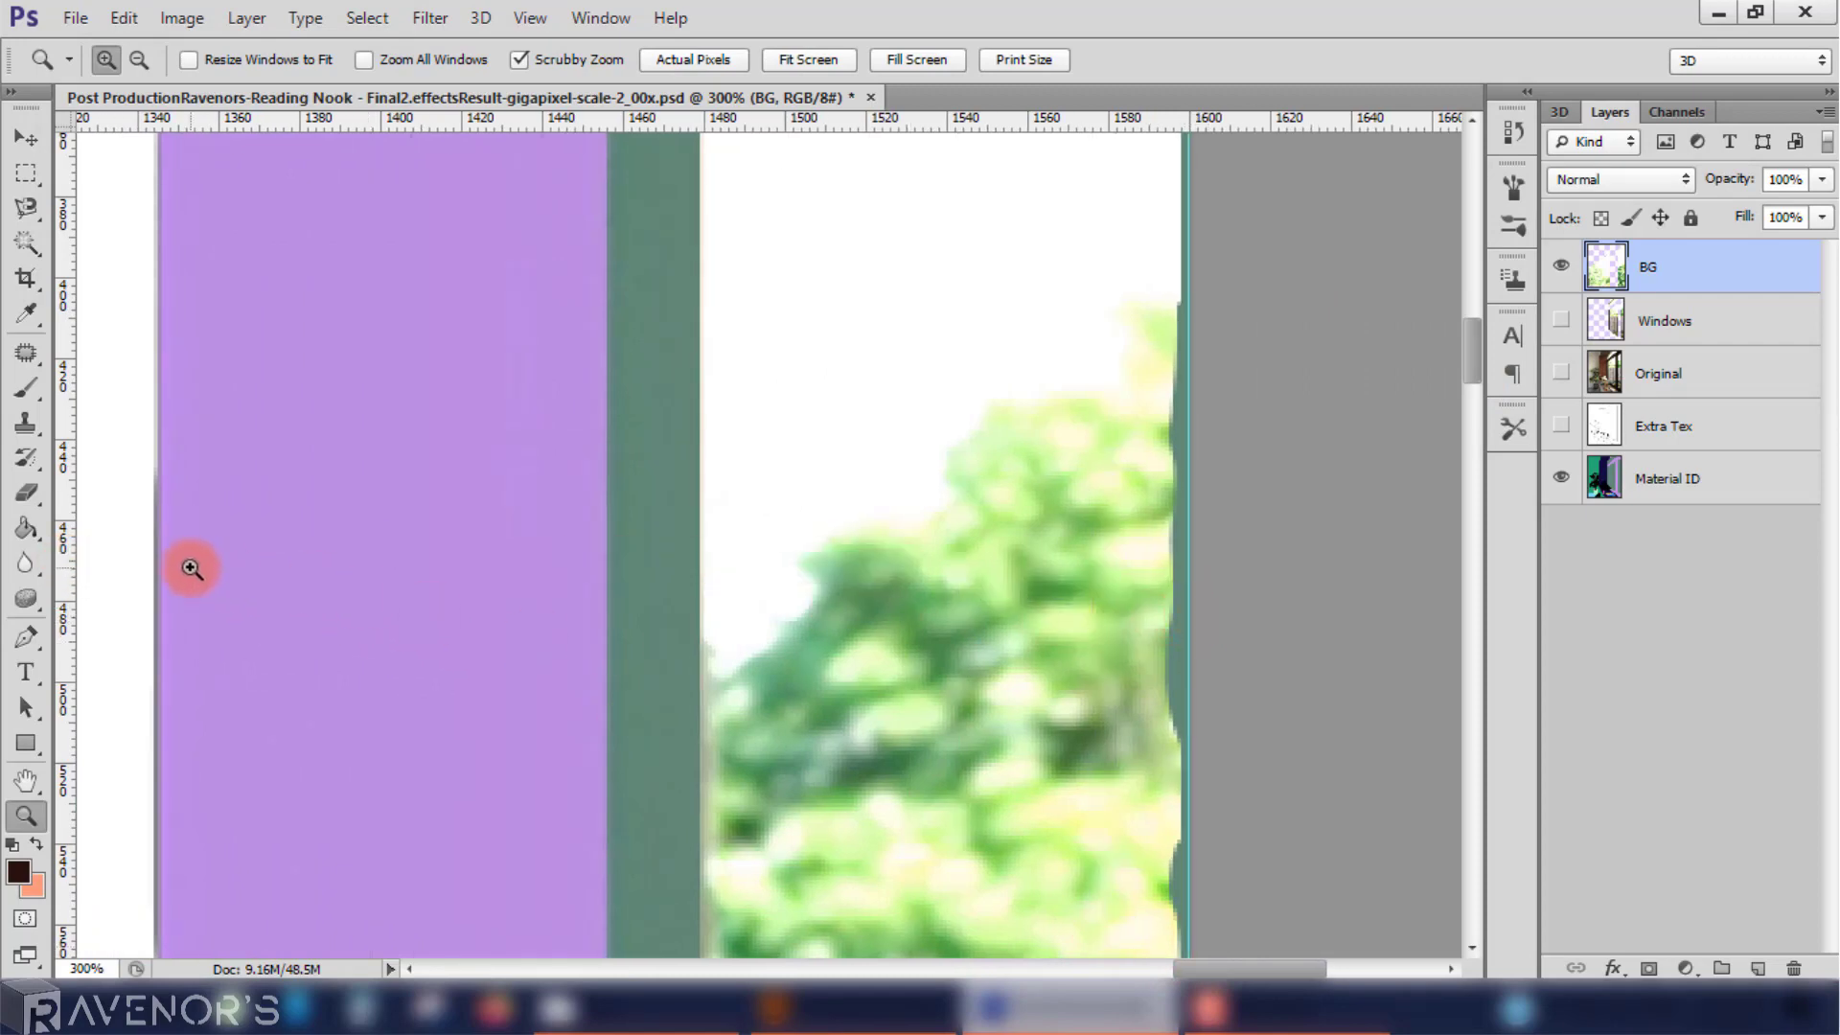
drag(65, 522, 699, 525)
Step: Align the central guide to the frame edge and zoom in on the lower window edge
key(ctrl+0)
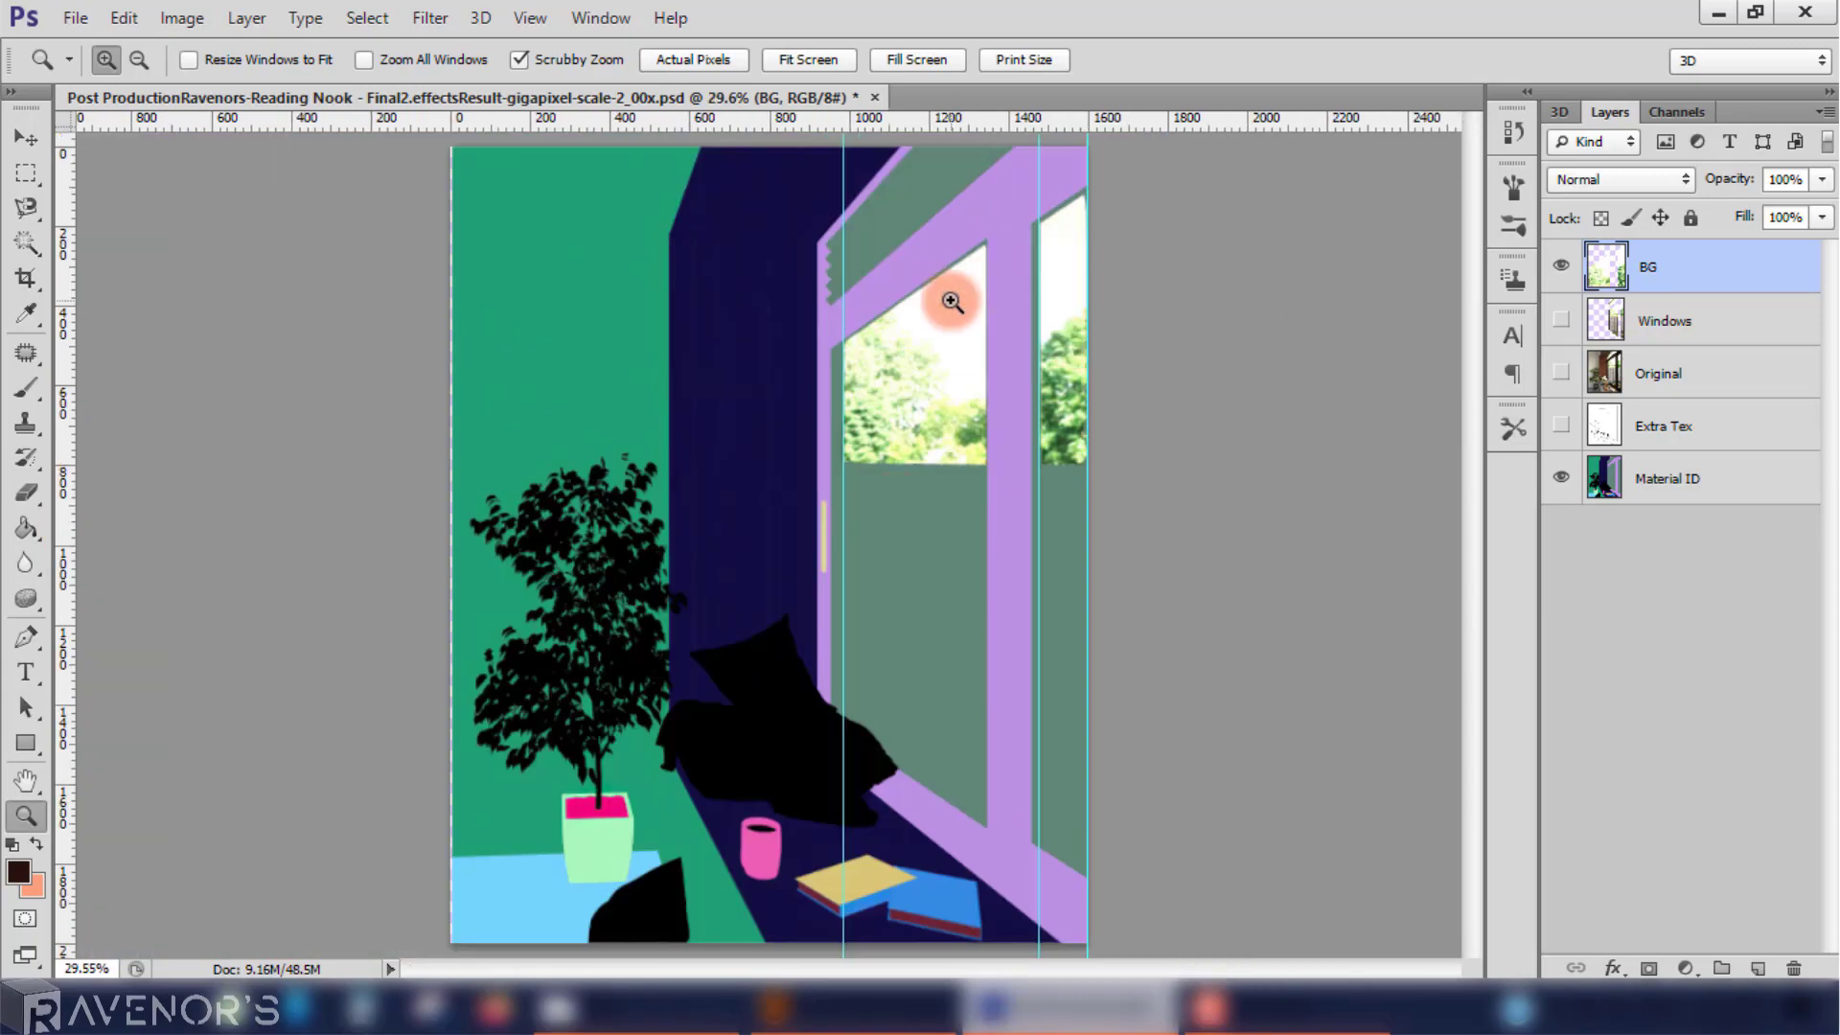
drag(951, 301, 779, 492)
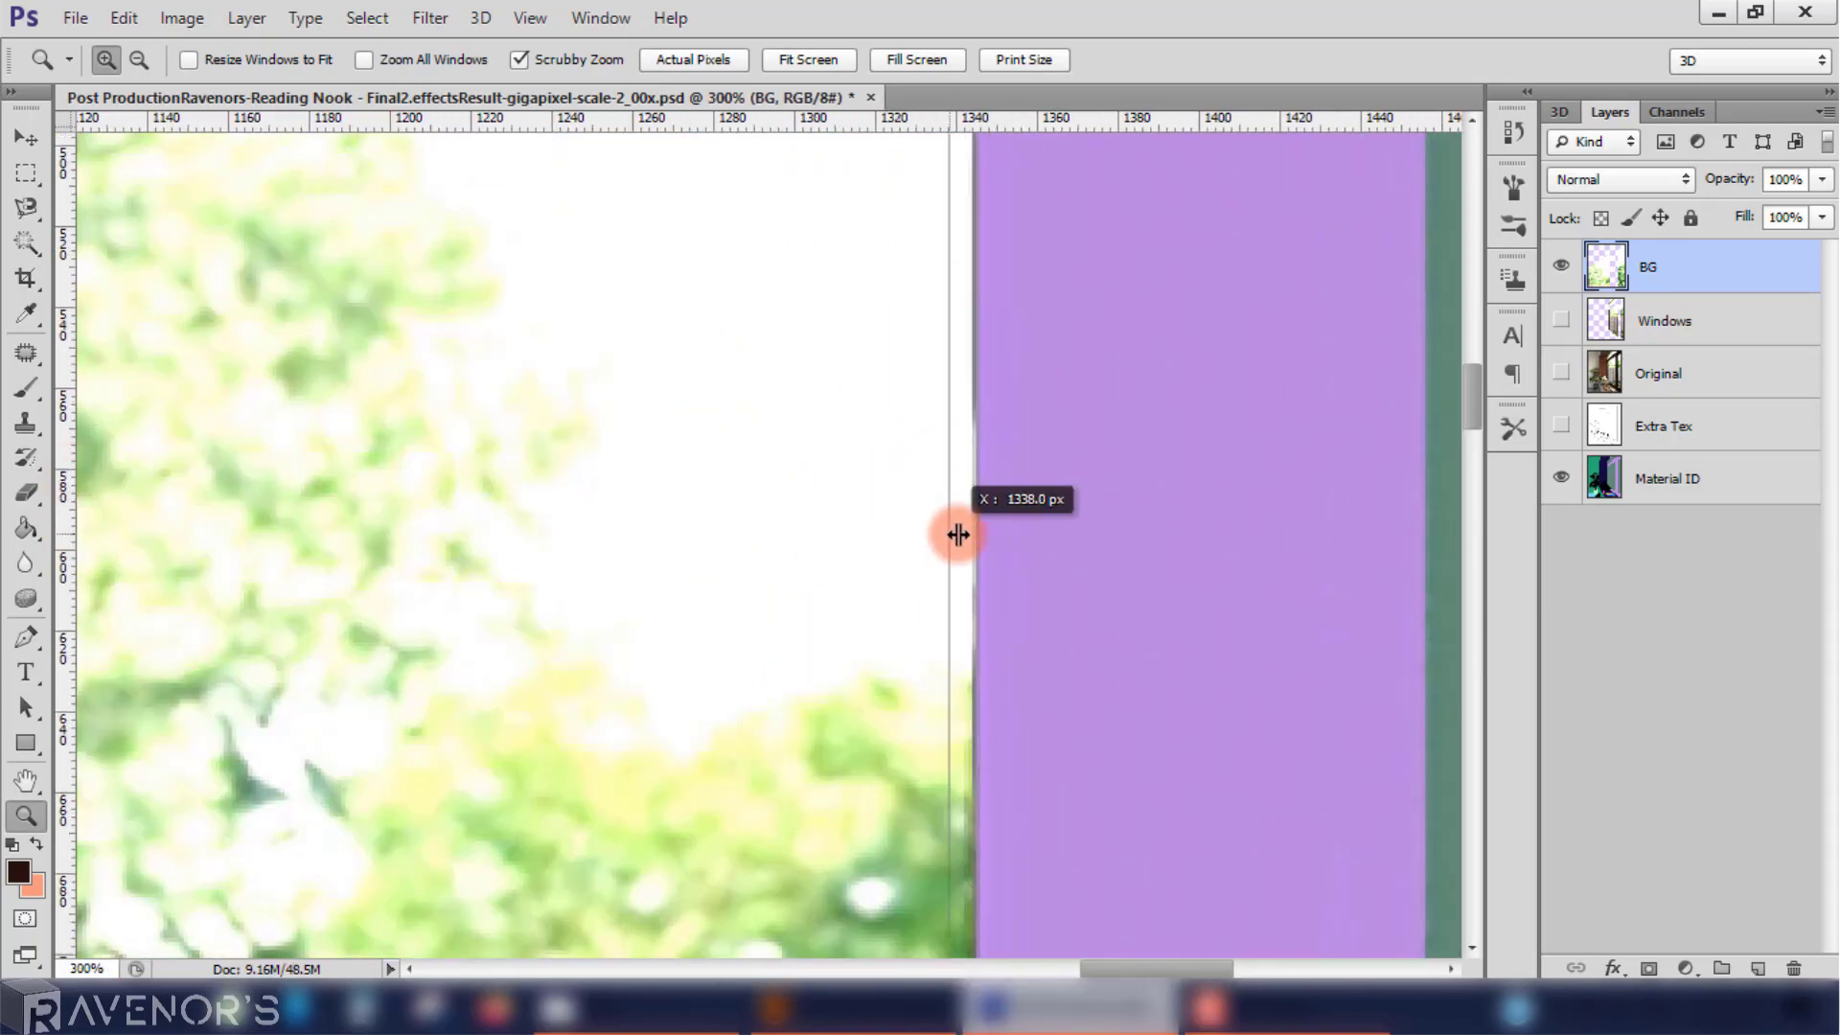
drag(957, 535, 977, 525)
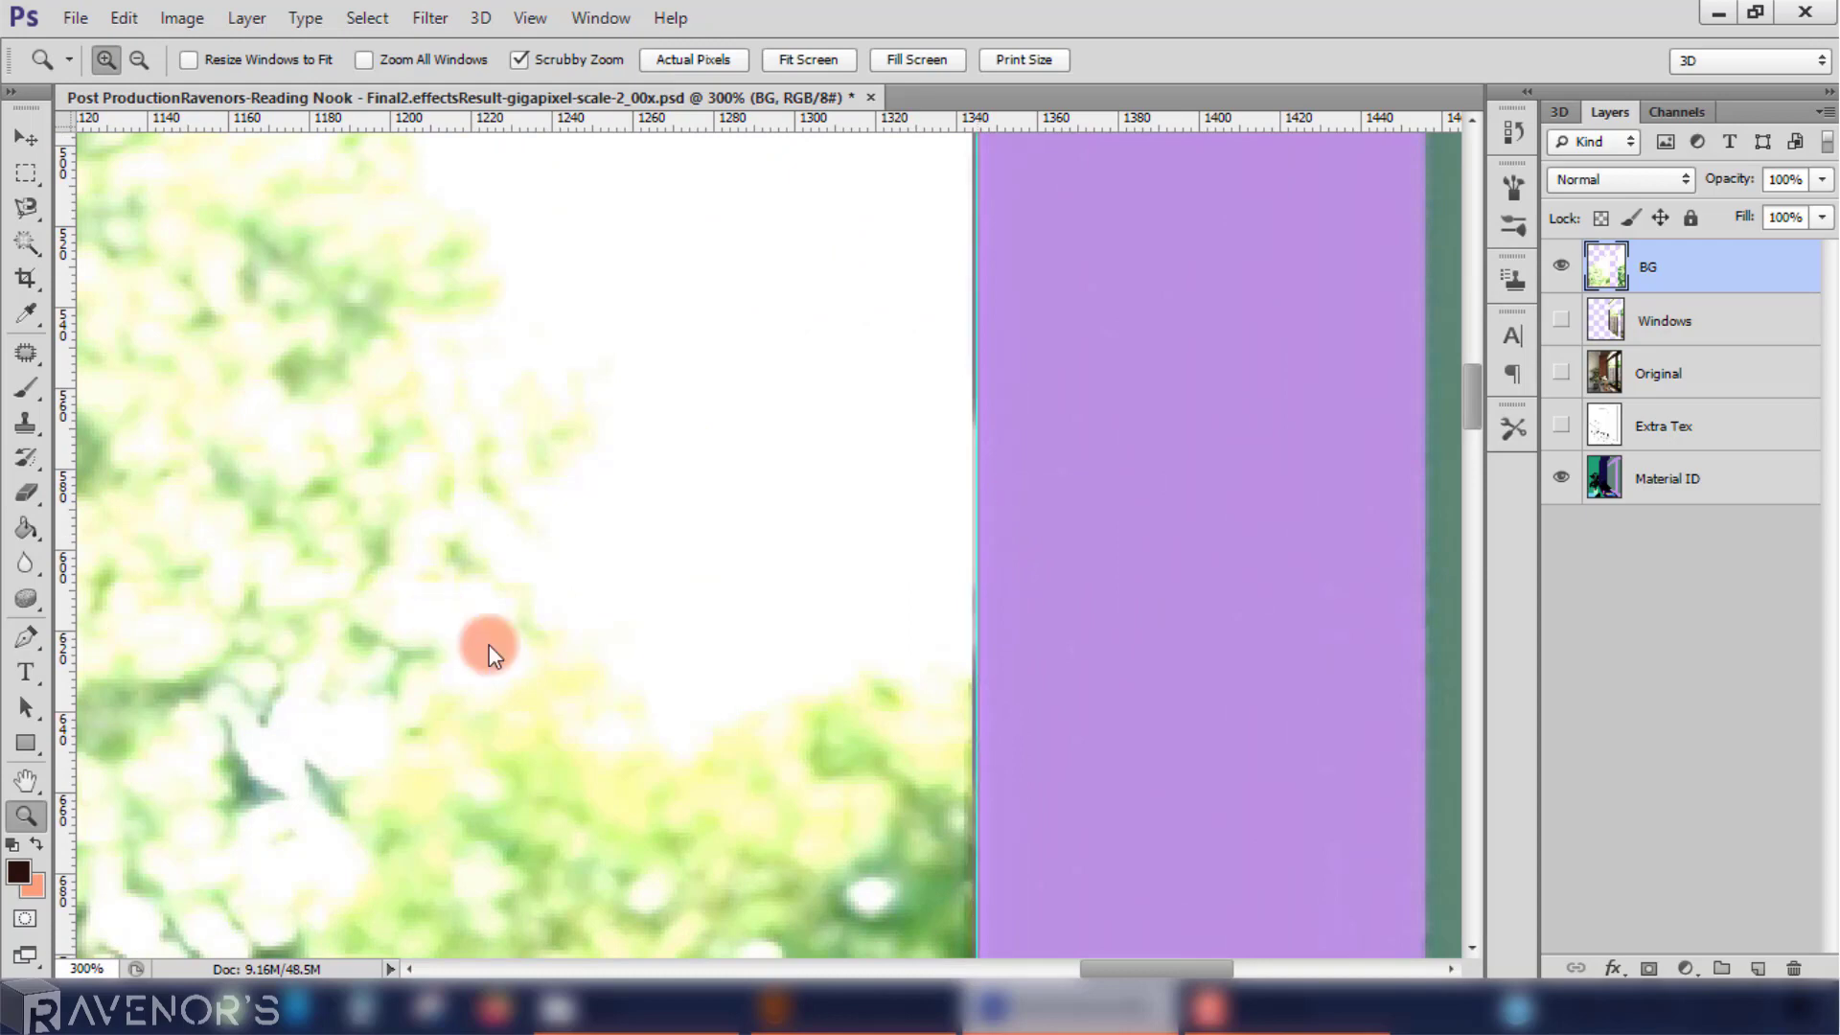
key(ctrl+0)
click(26, 387)
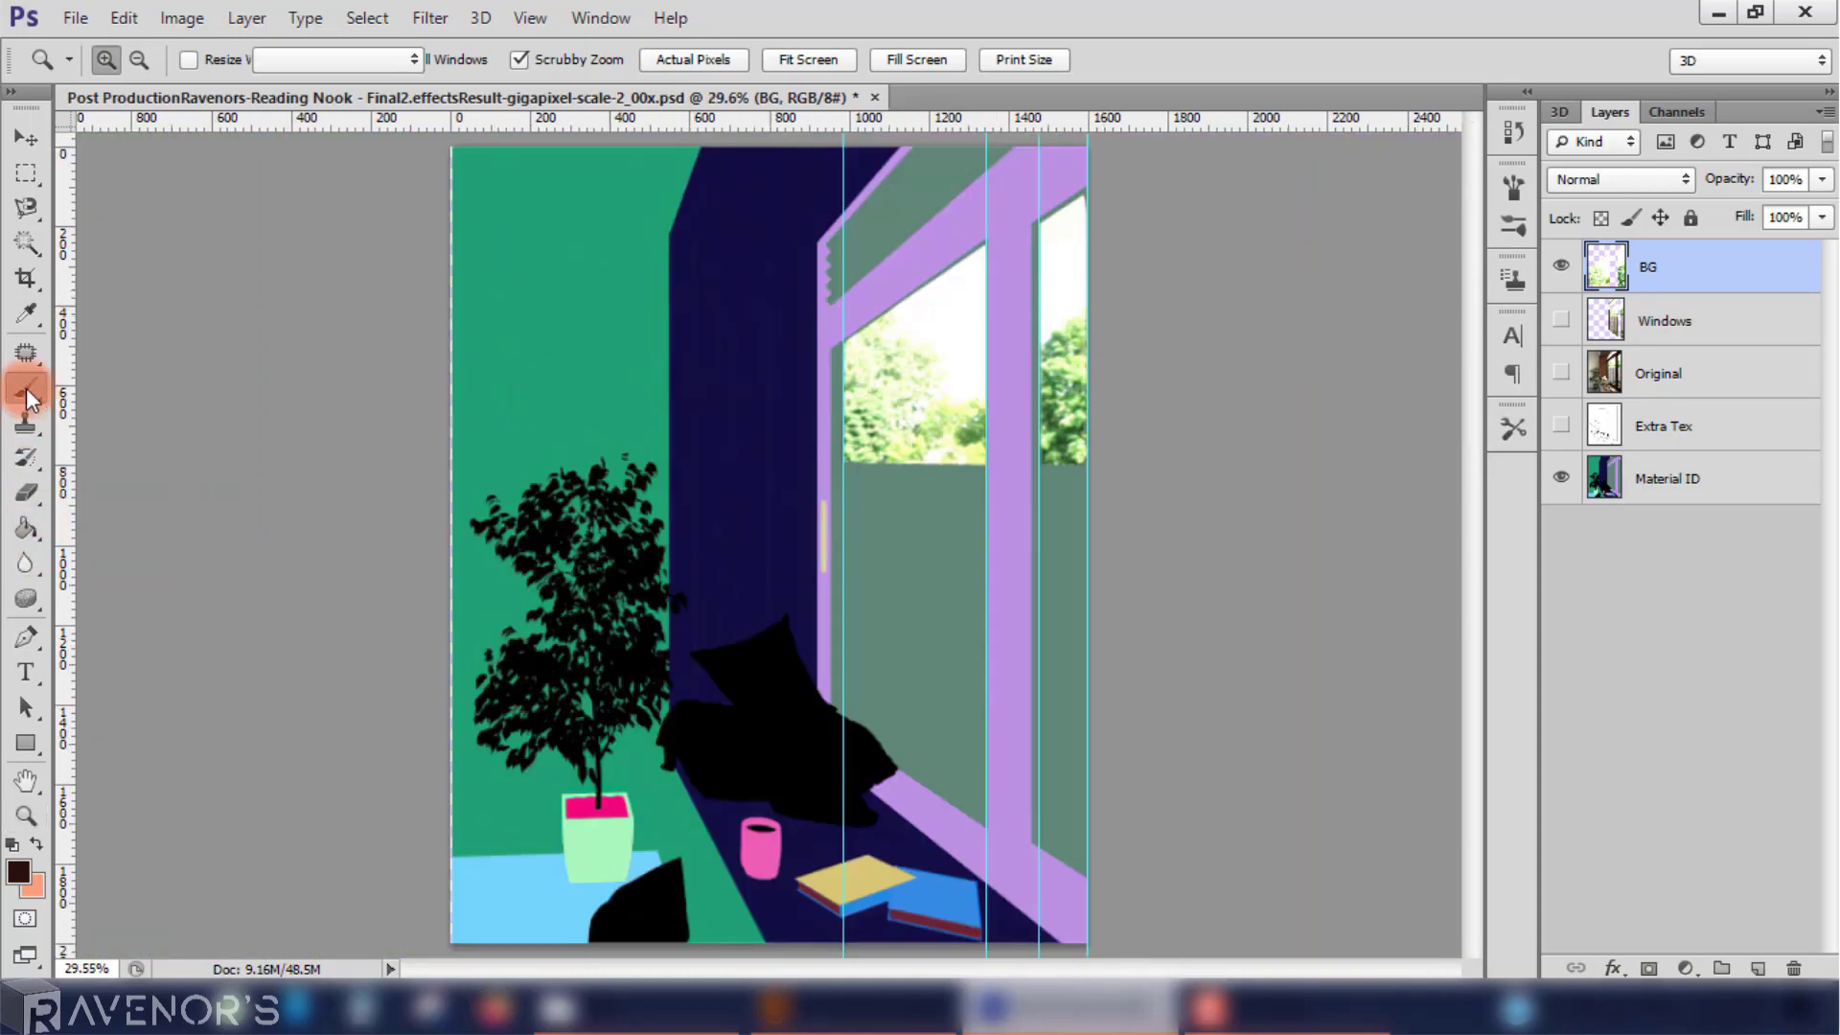
click(26, 815)
click(947, 290)
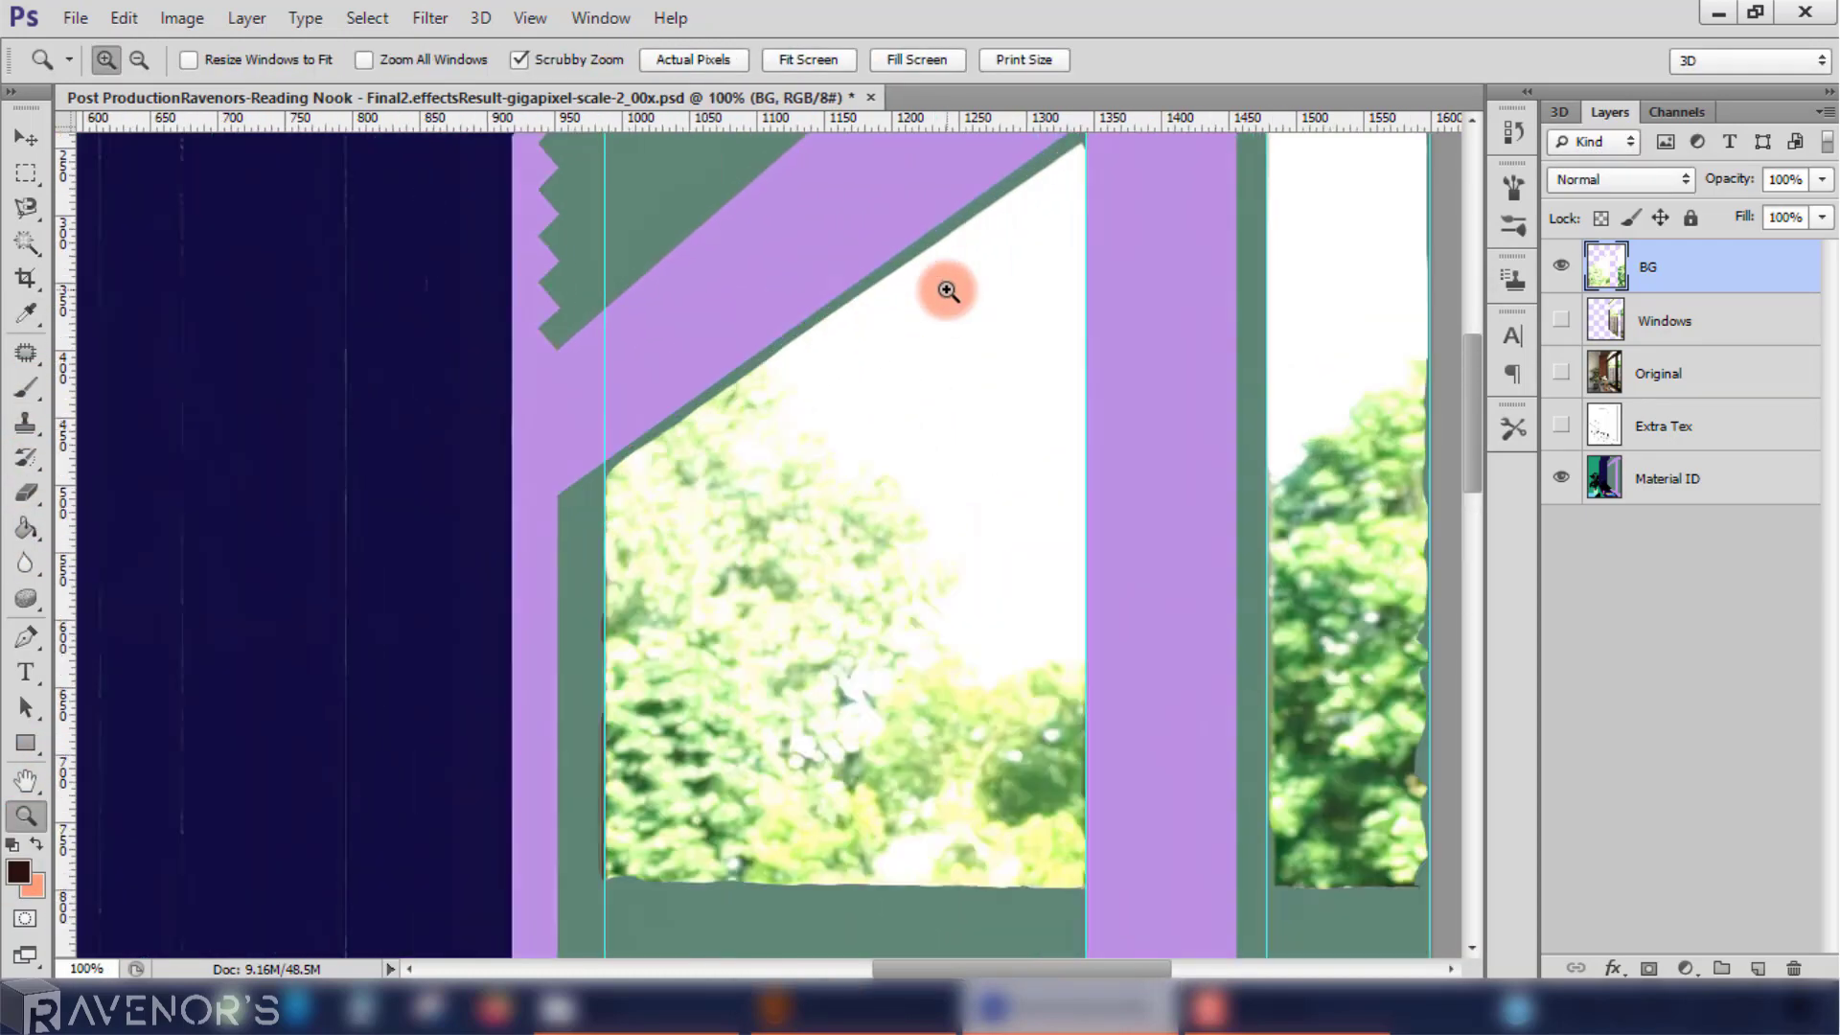
click(613, 734)
Step: Erase BG foliage along the window's bottom edge with a Block-mode Eraser
click(26, 491)
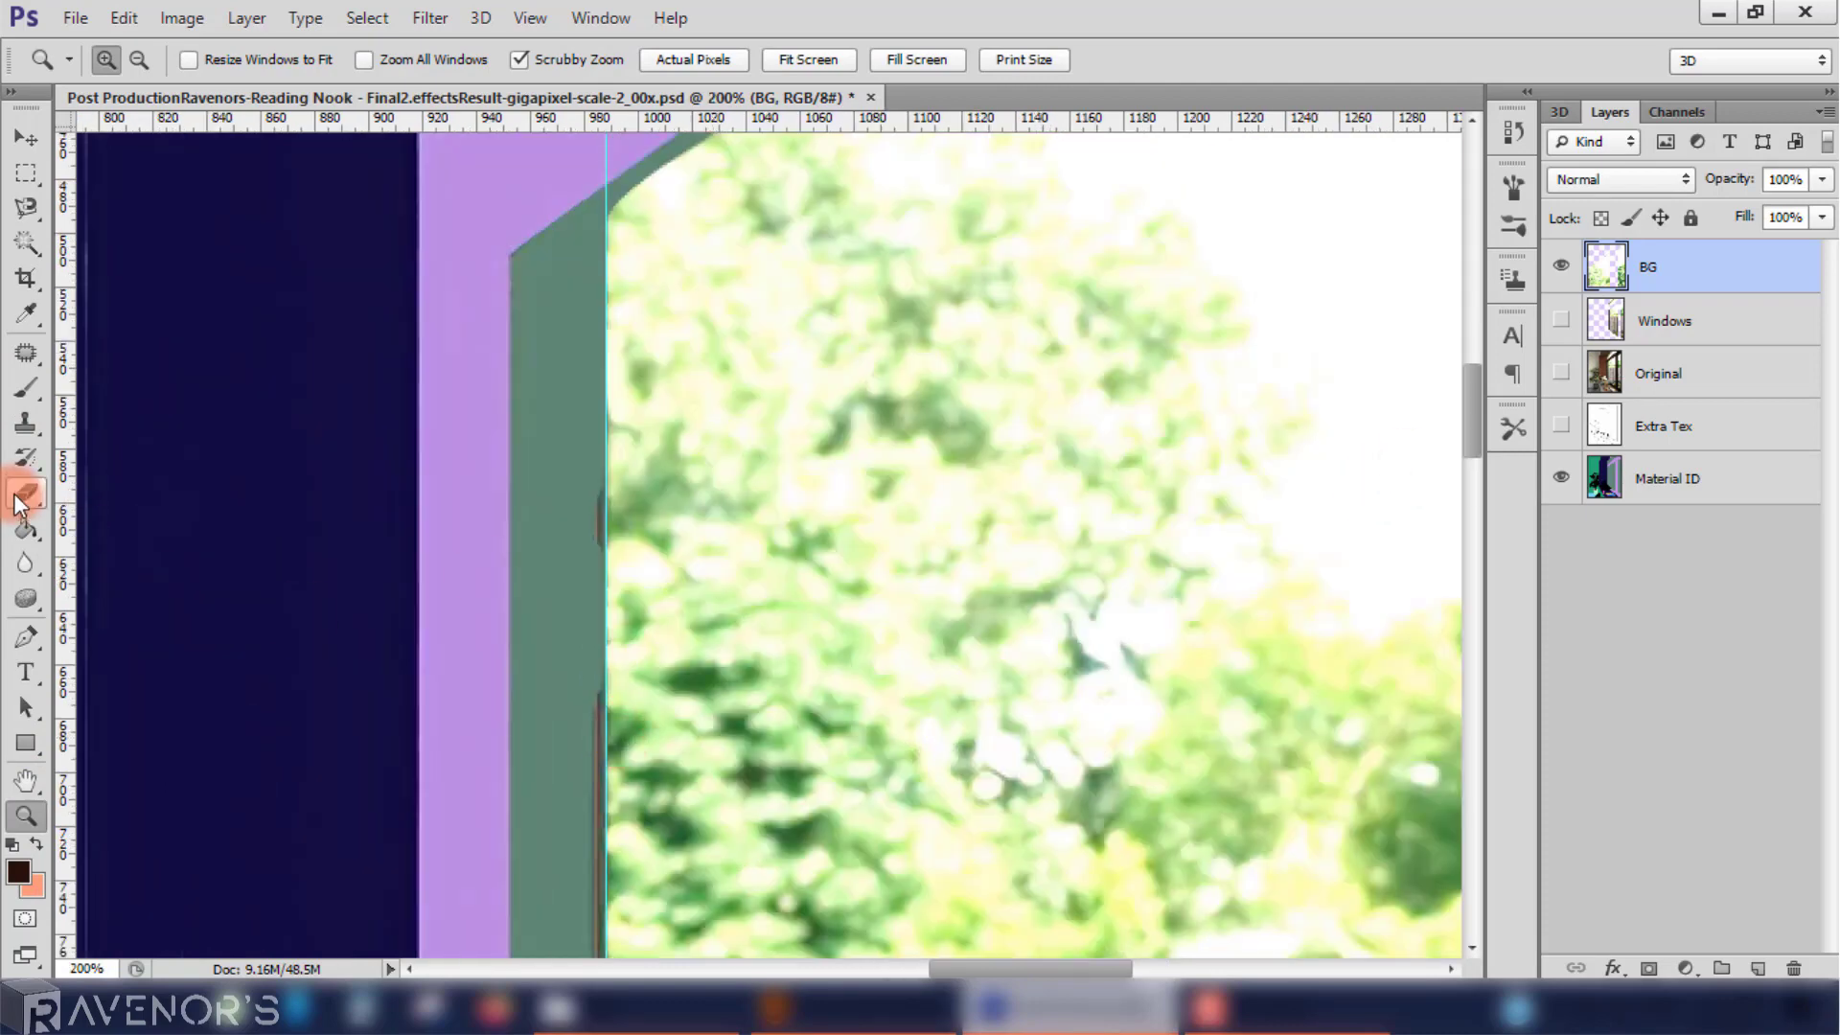
click(281, 60)
click(271, 130)
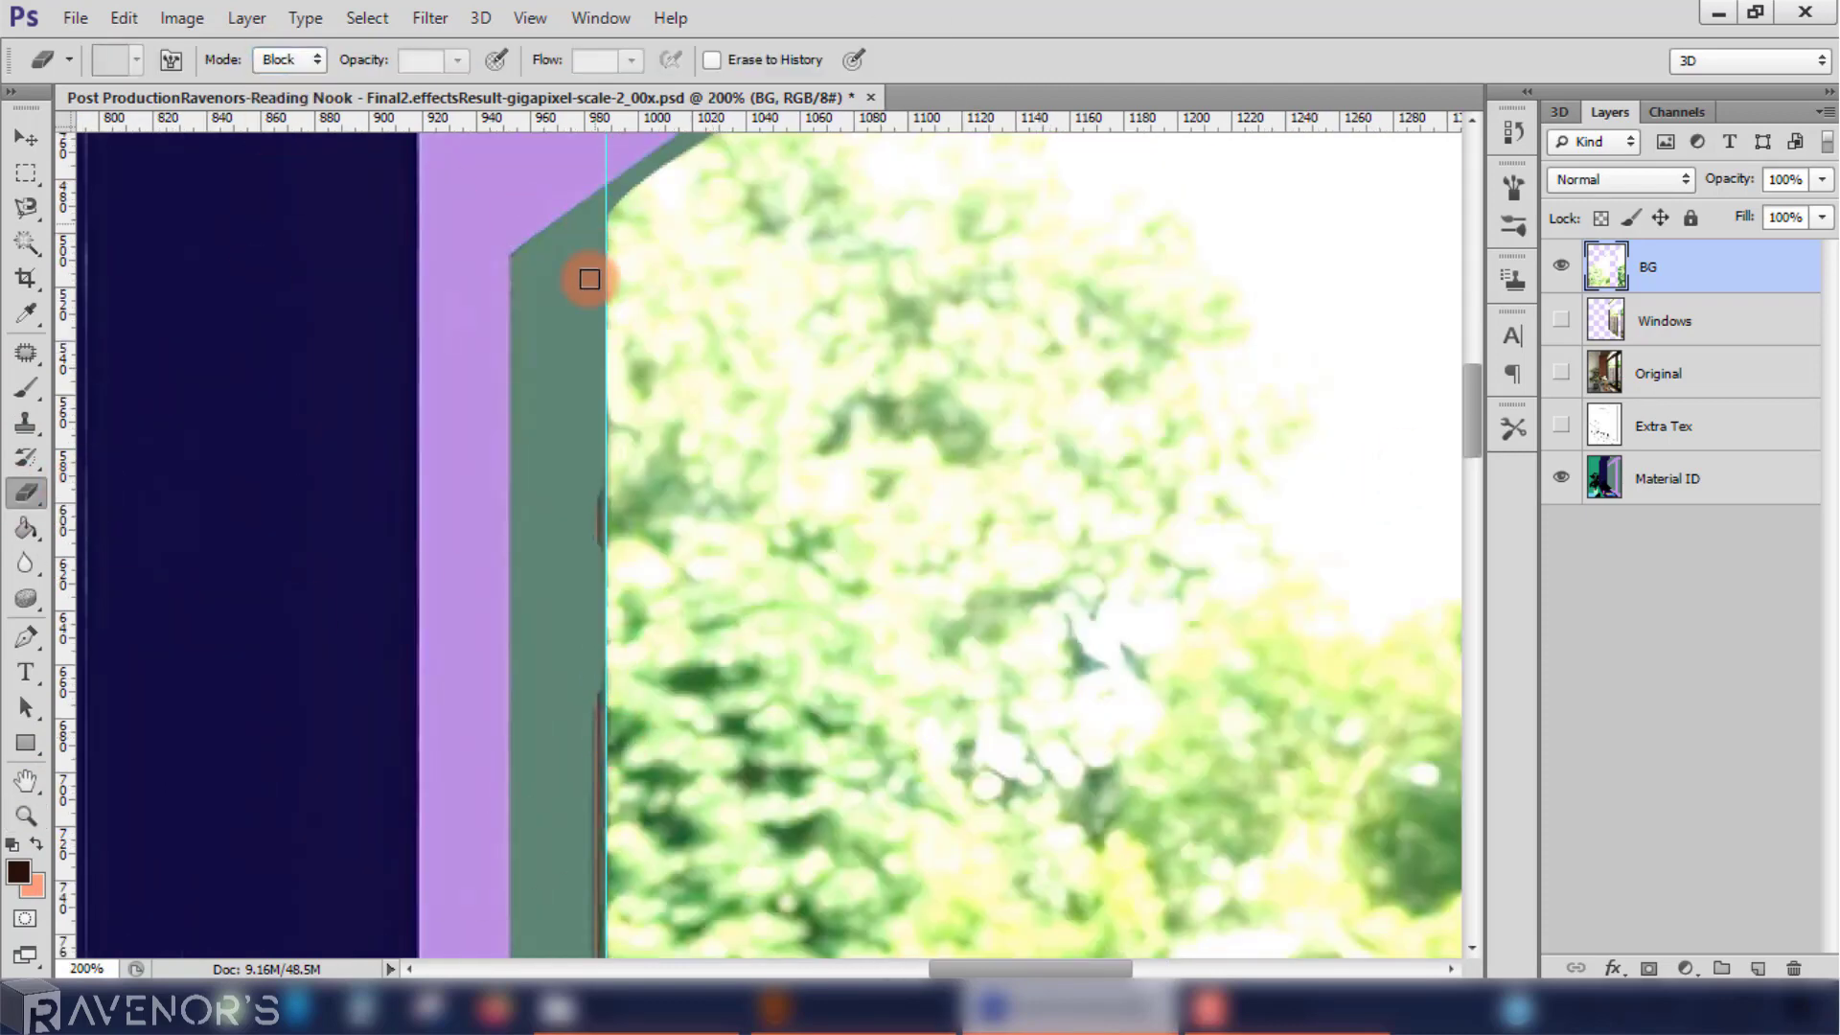
drag(590, 772, 1013, 814)
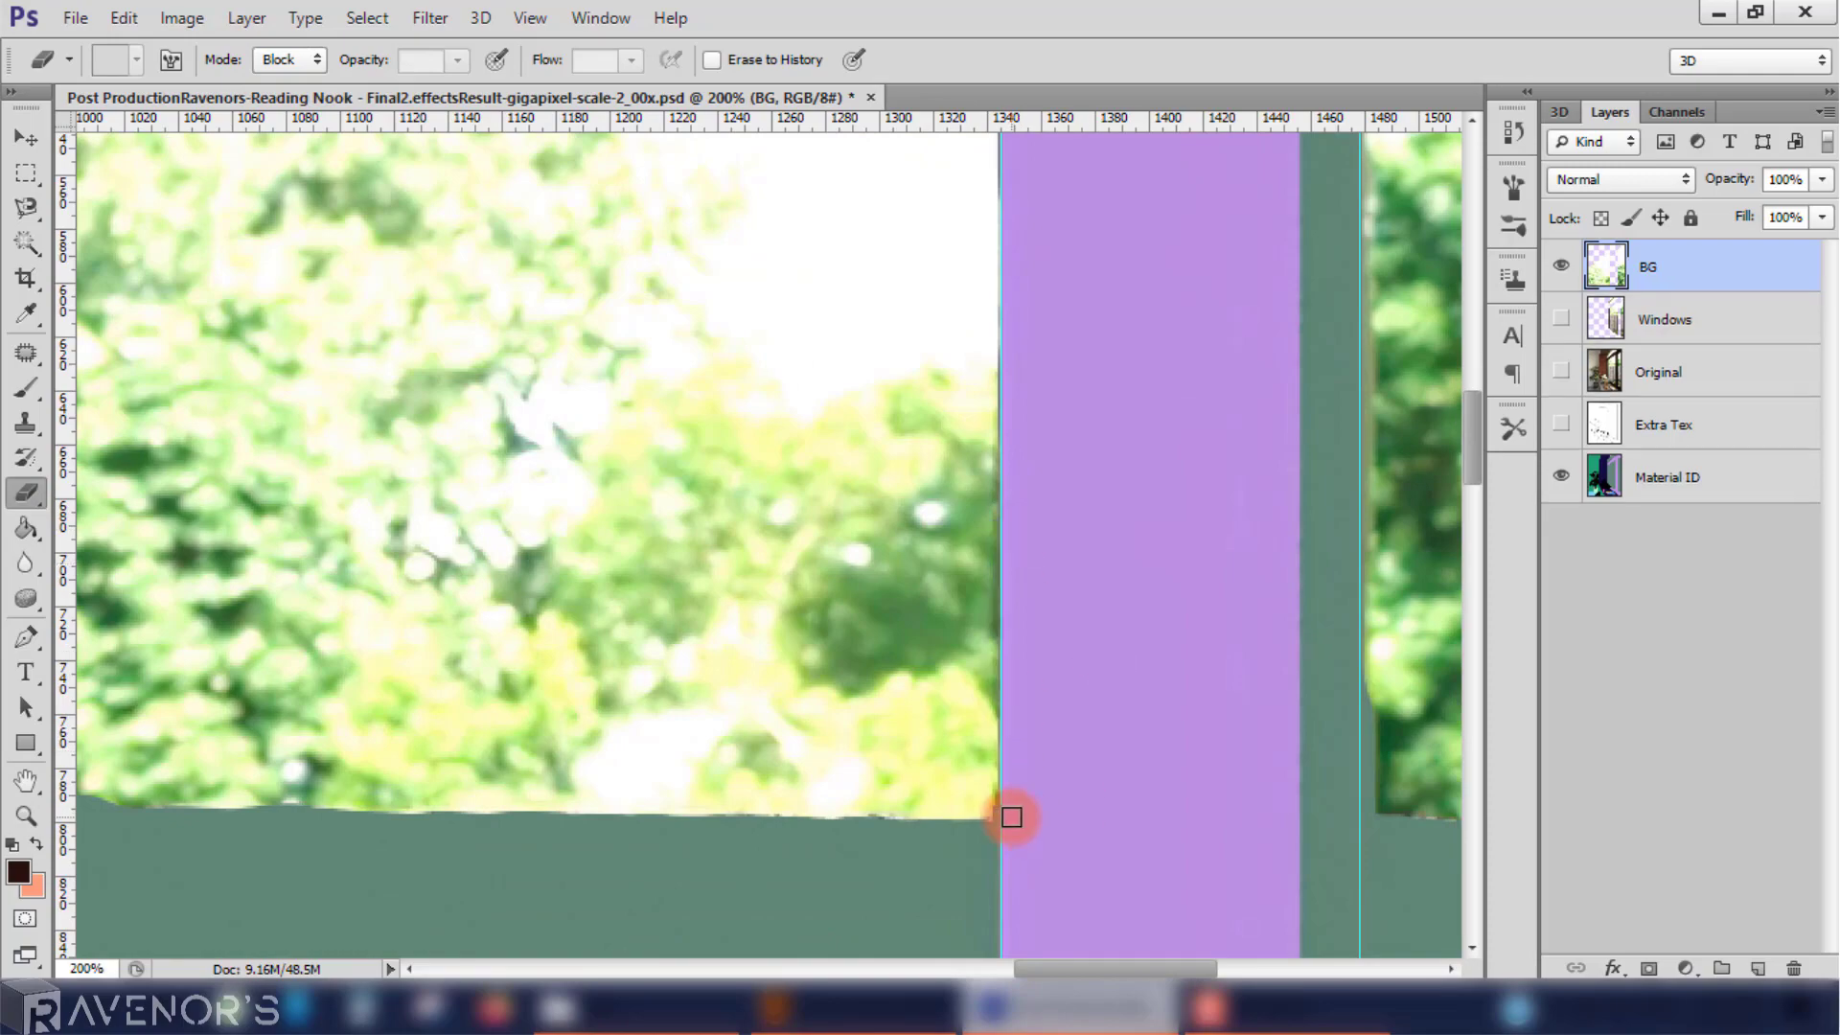
drag(1027, 726, 1039, 90)
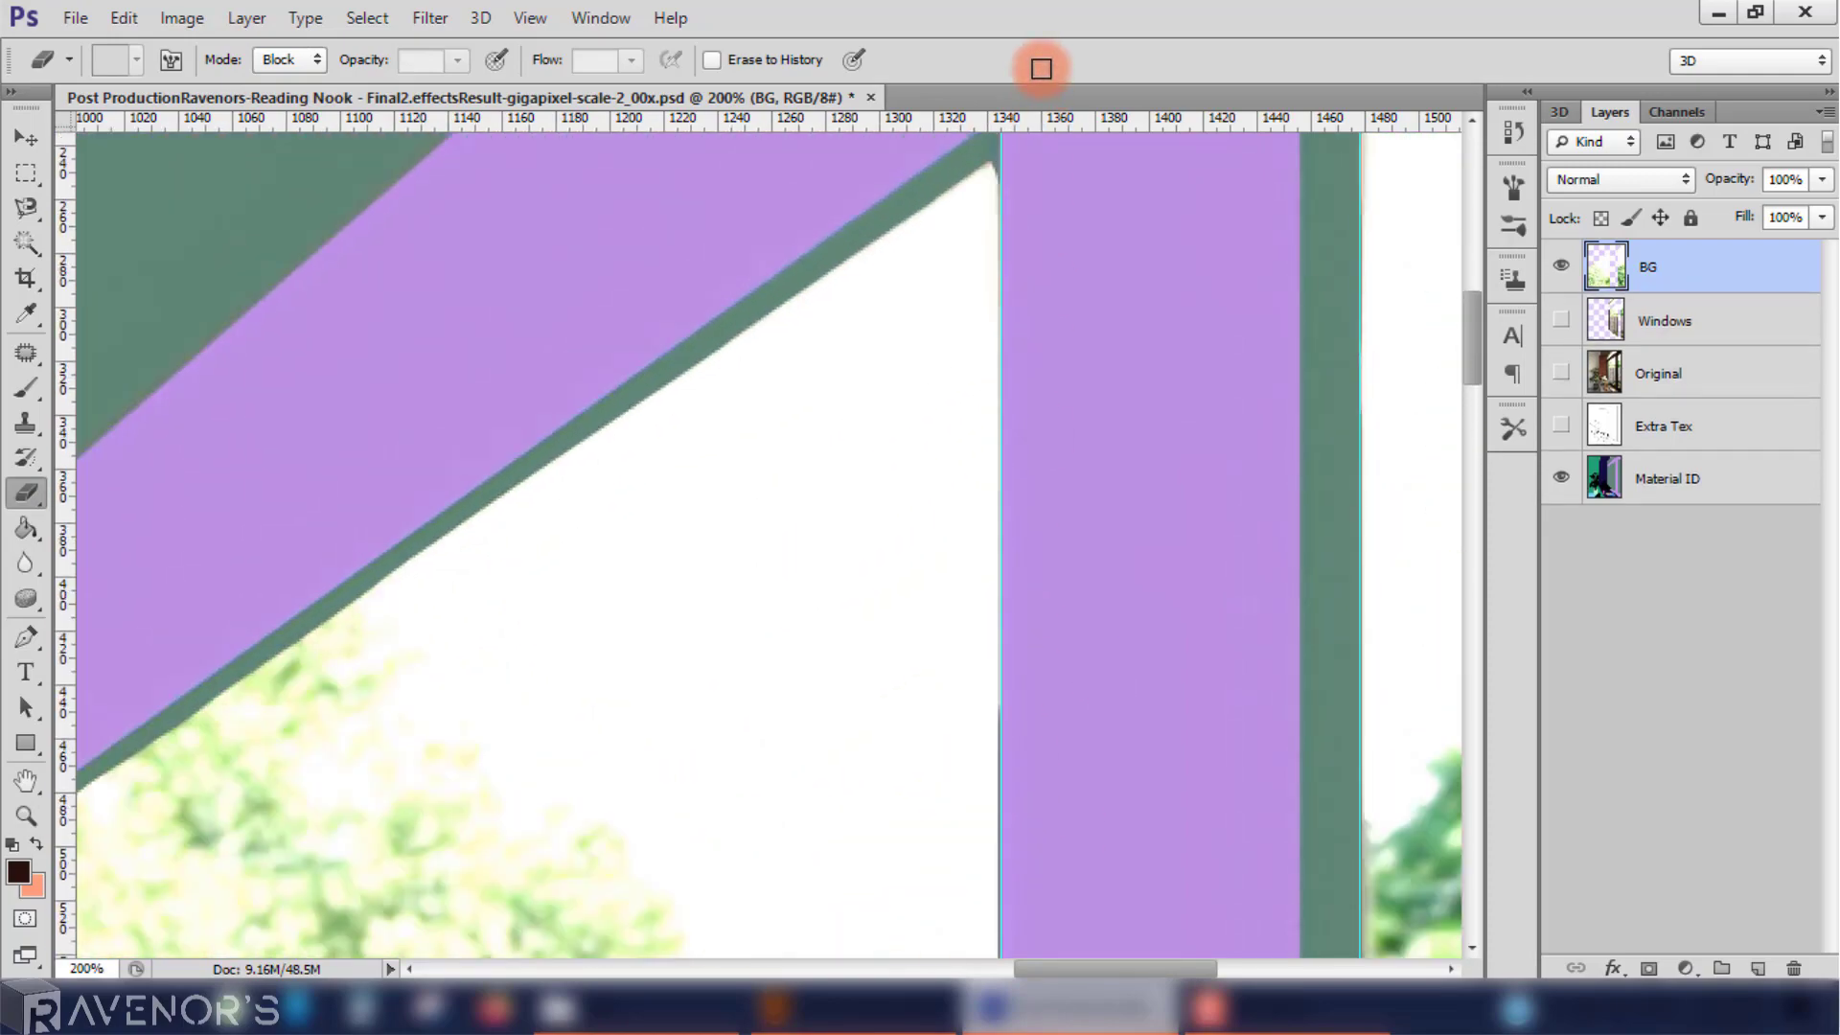
drag(1148, 972, 1178, 972)
drag(1473, 322, 1470, 458)
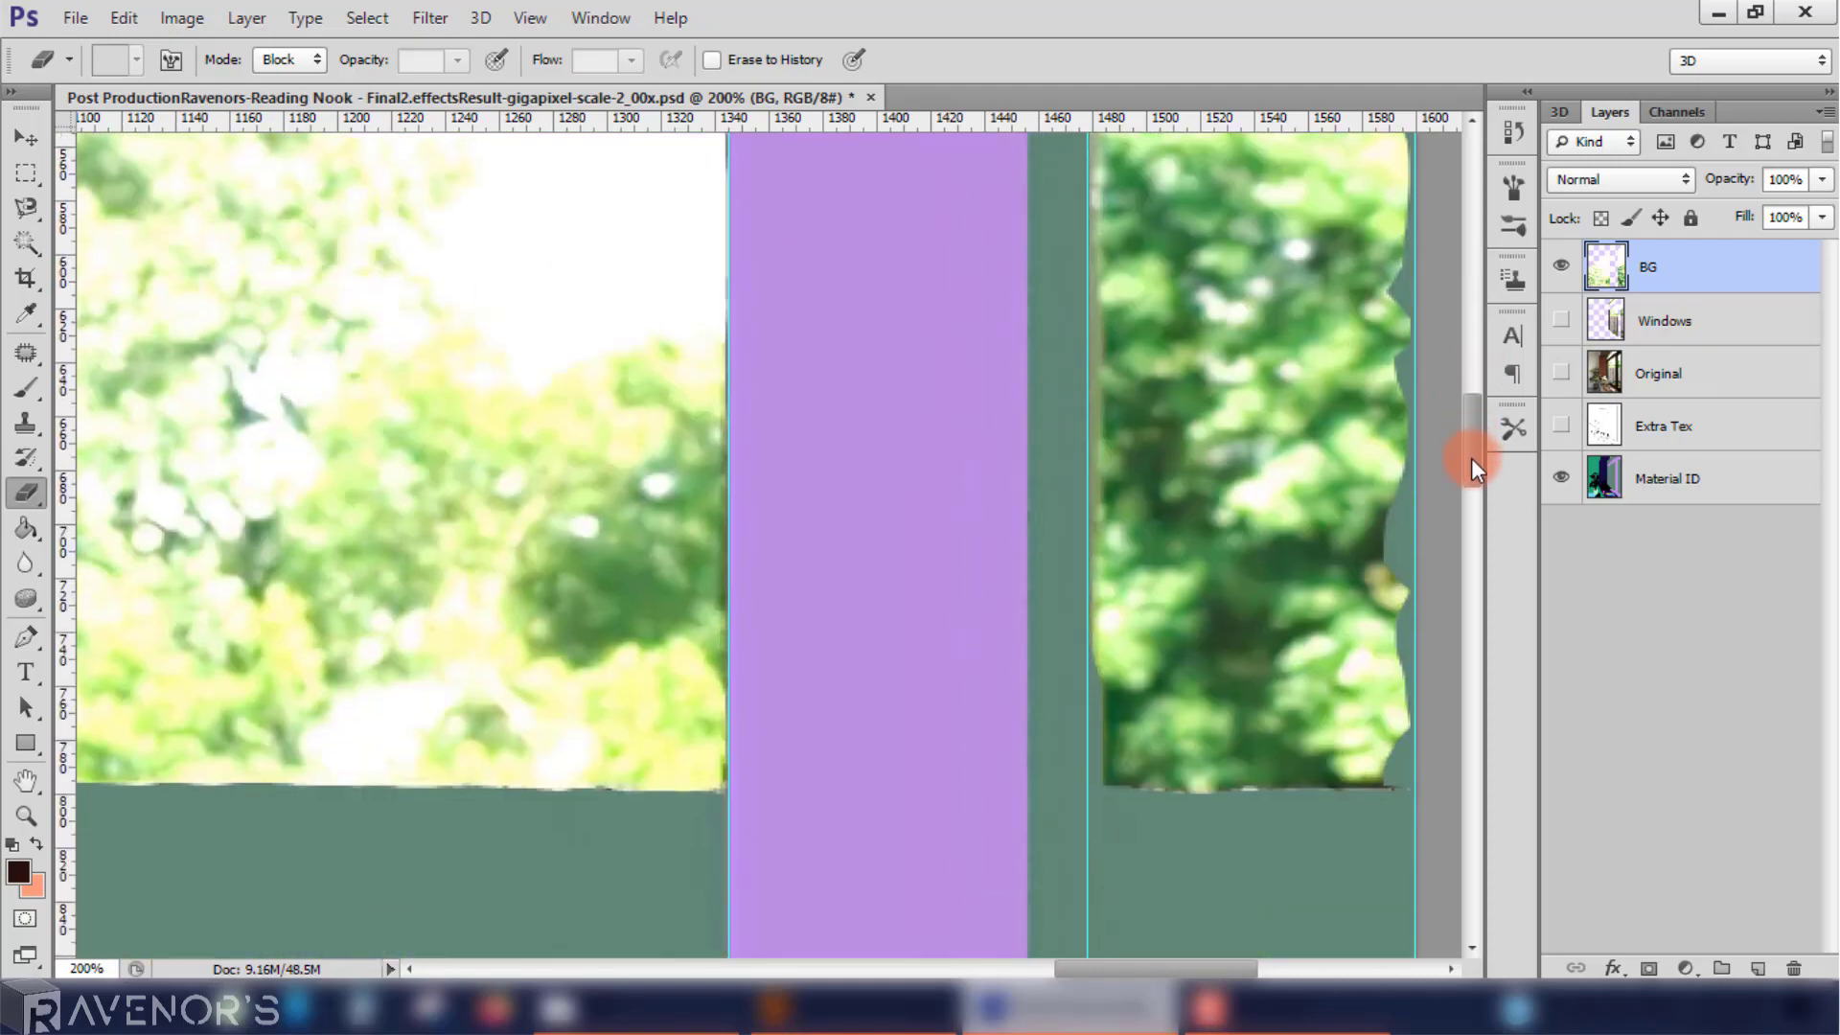
Step: Fit the image on screen and show the Windows layer again
key(z)
right_click(594, 661)
click(594, 661)
click(1664, 320)
Step: Erase the sky inside the Windows layer's panes with a large eraser, then hide Windows
click(1561, 320)
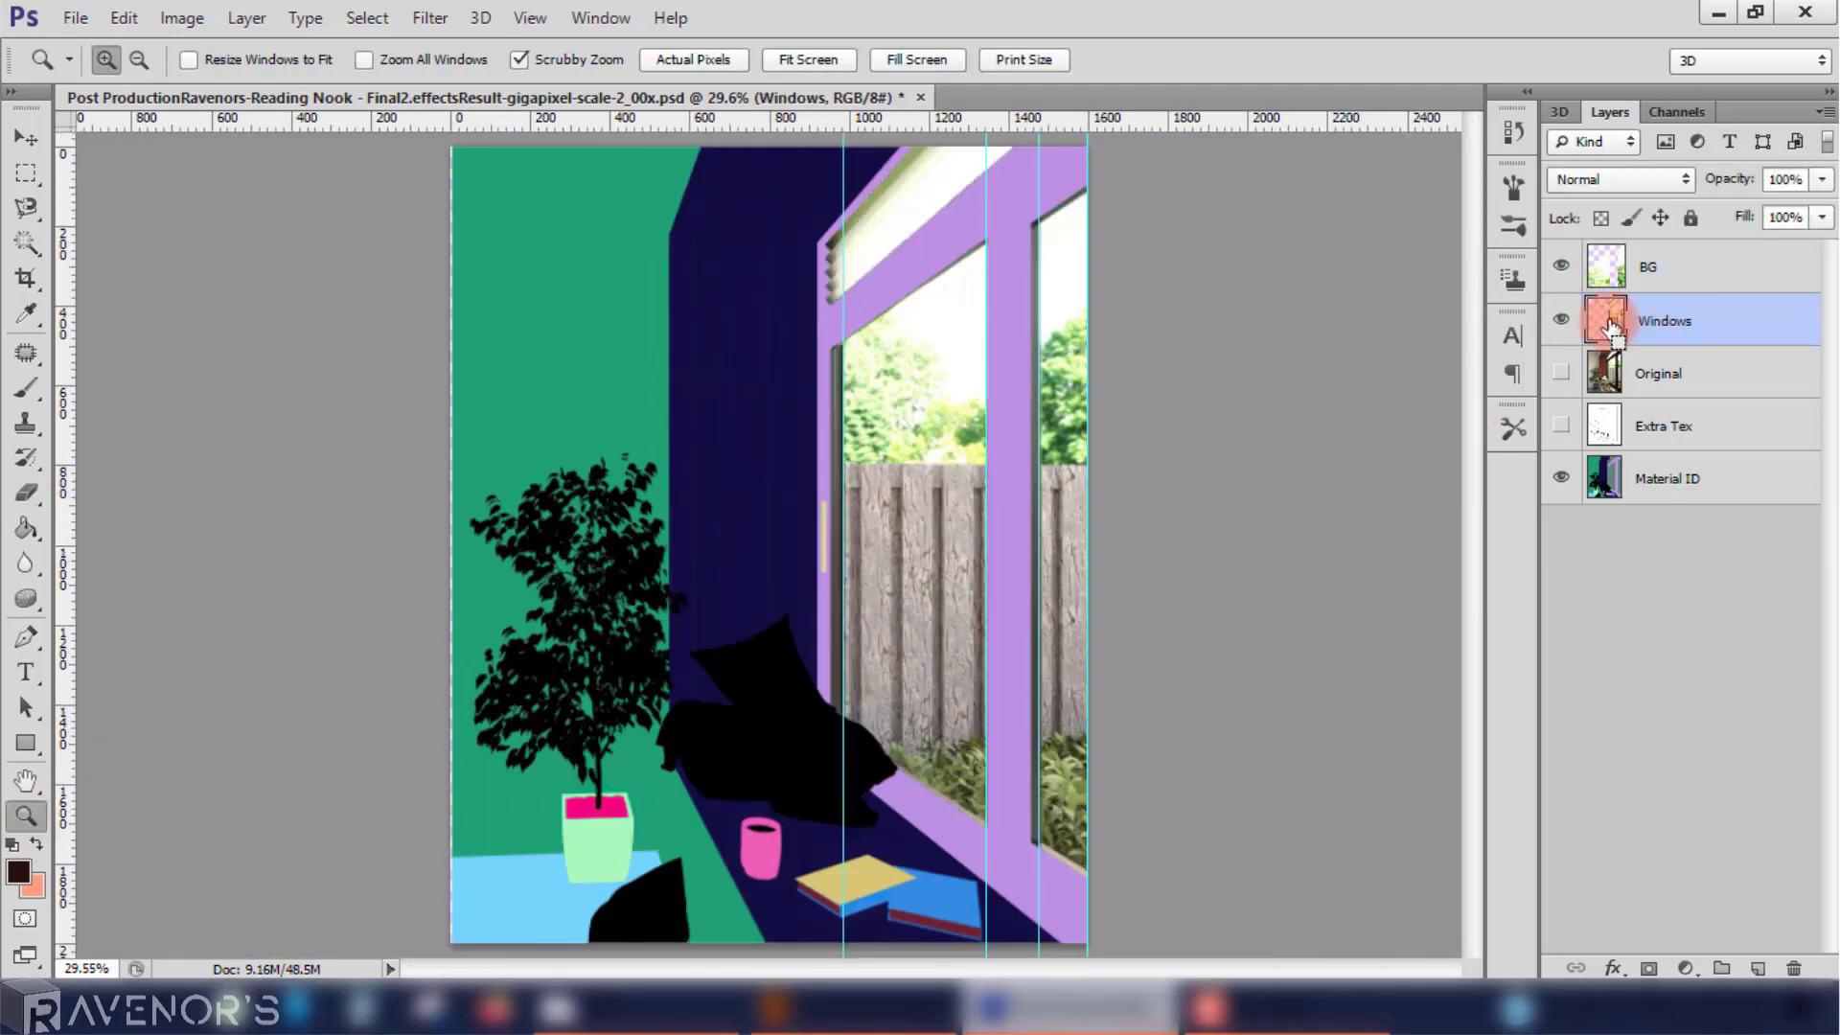
click(1044, 406)
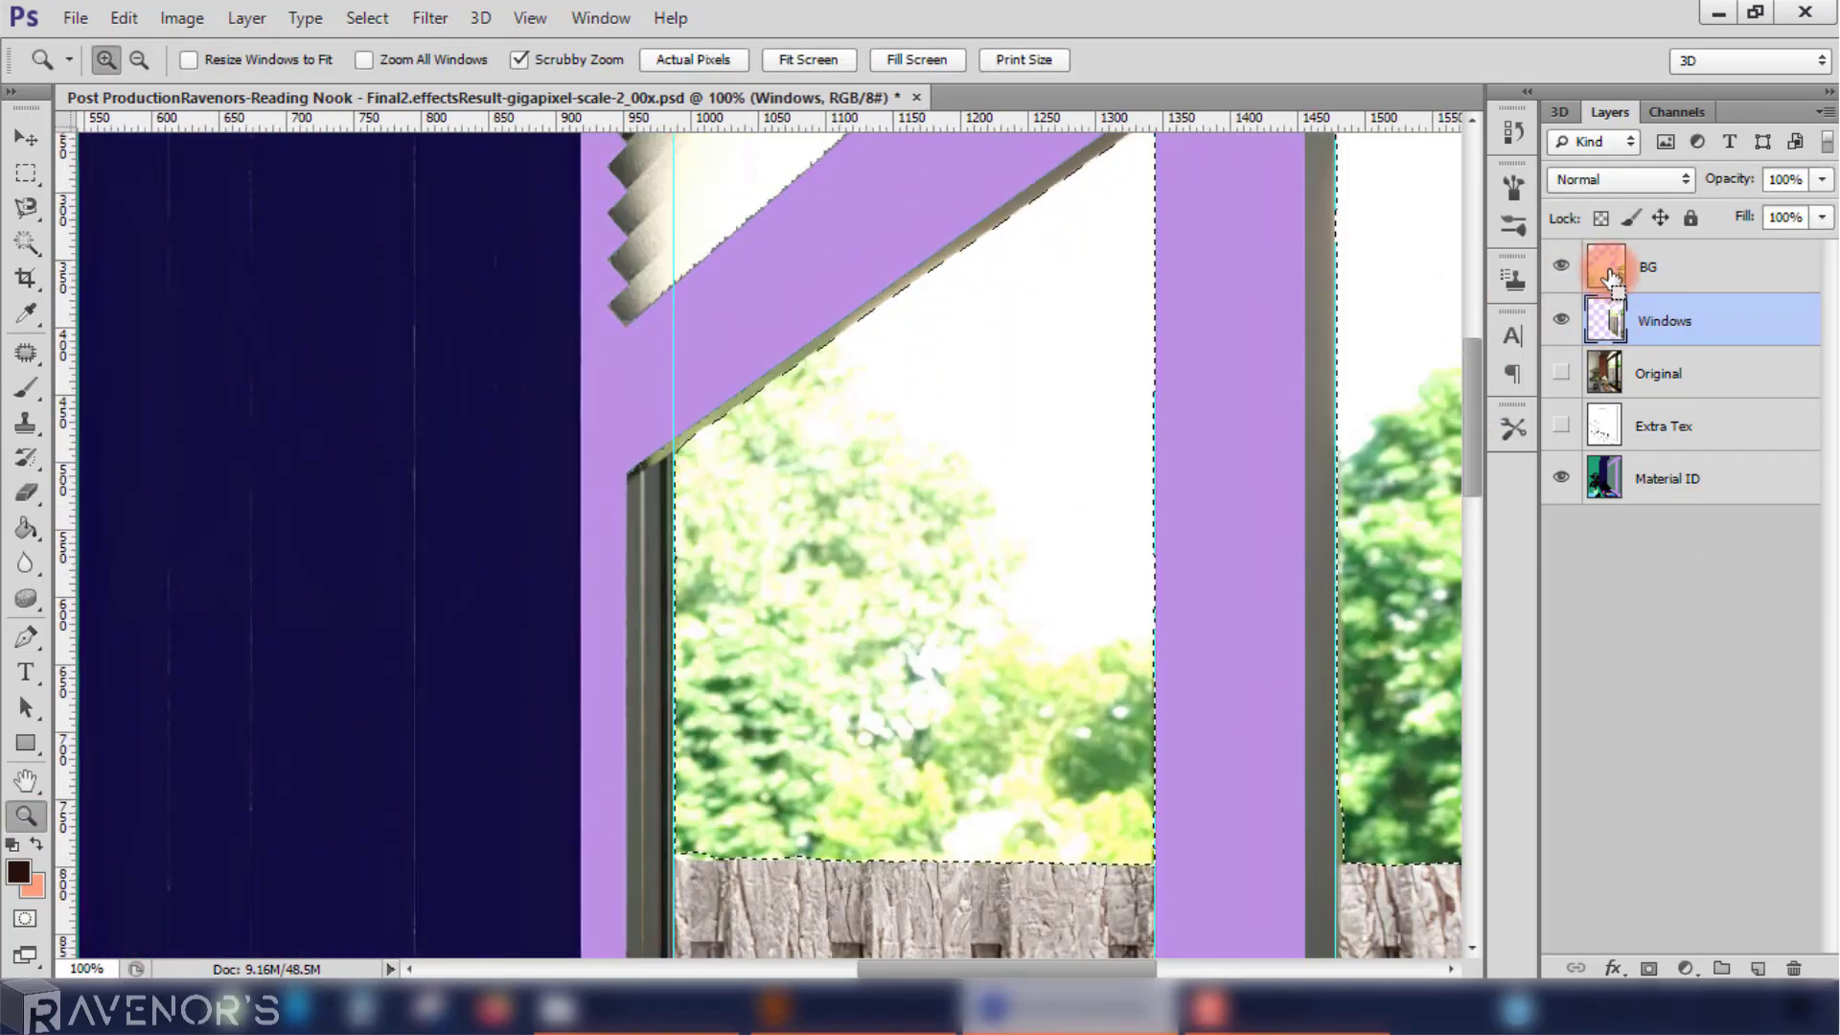
key(e)
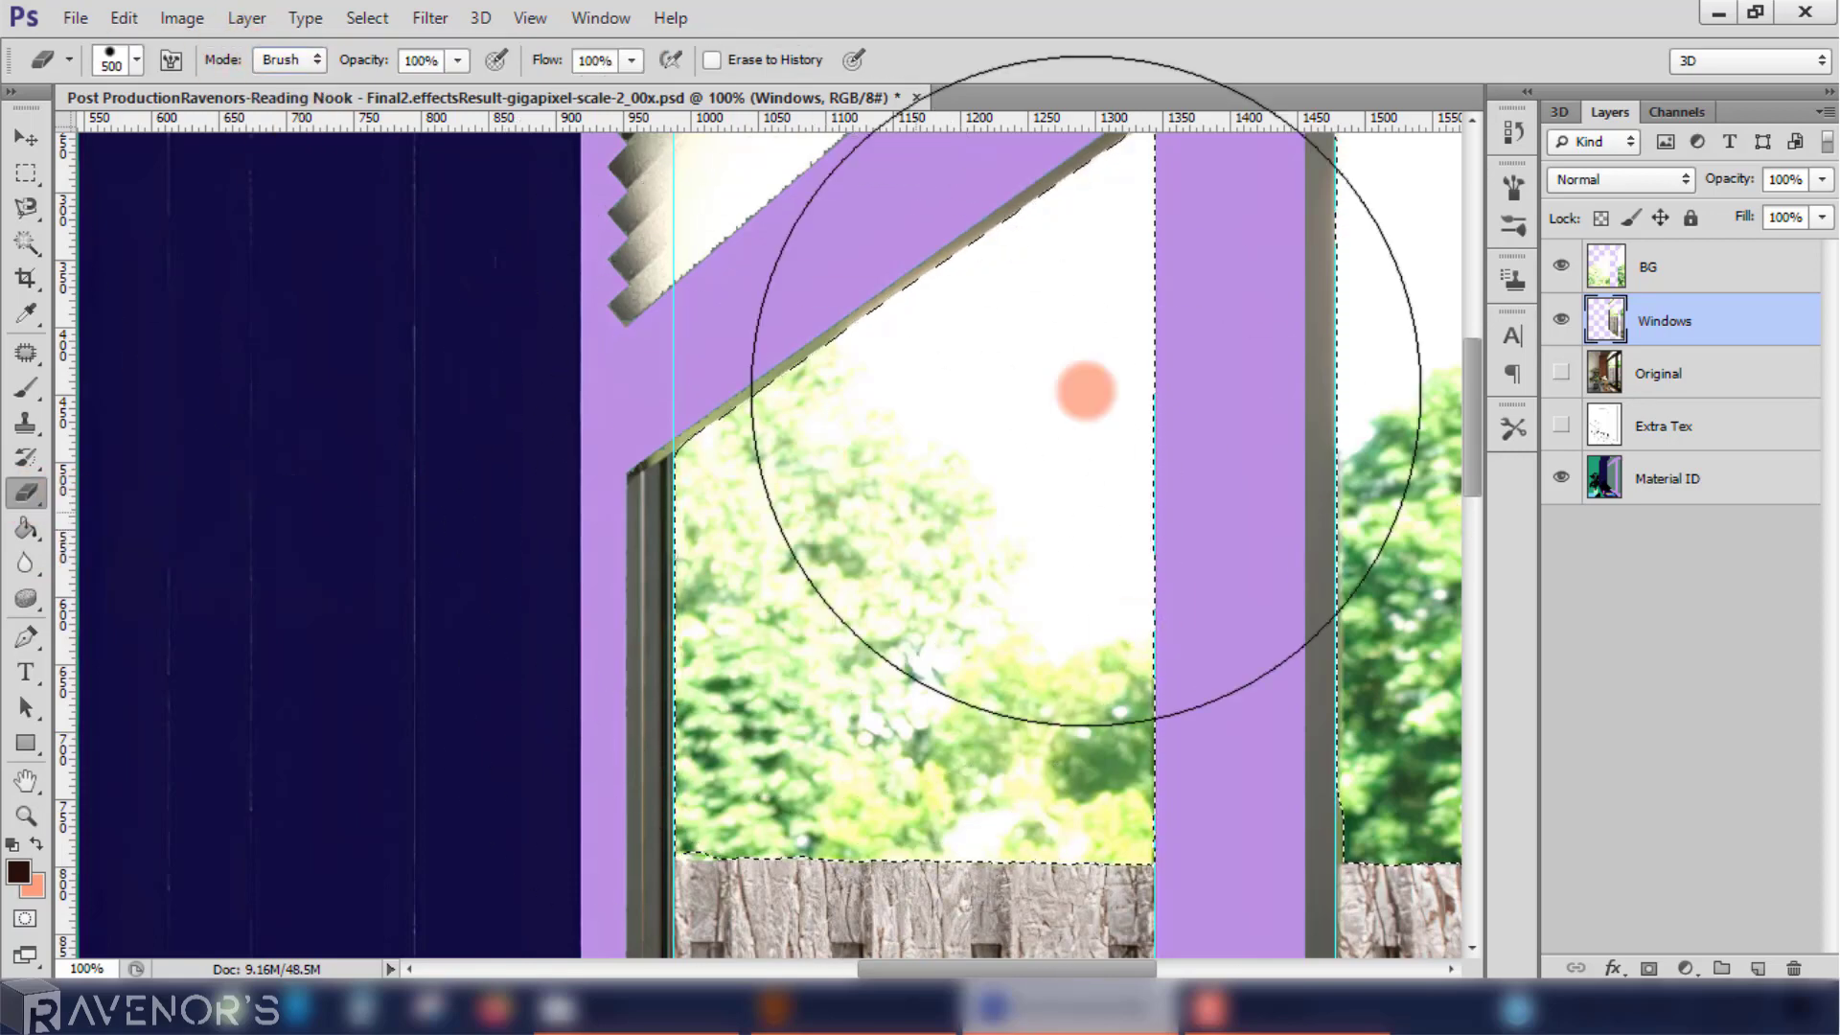
drag(987, 969, 1027, 969)
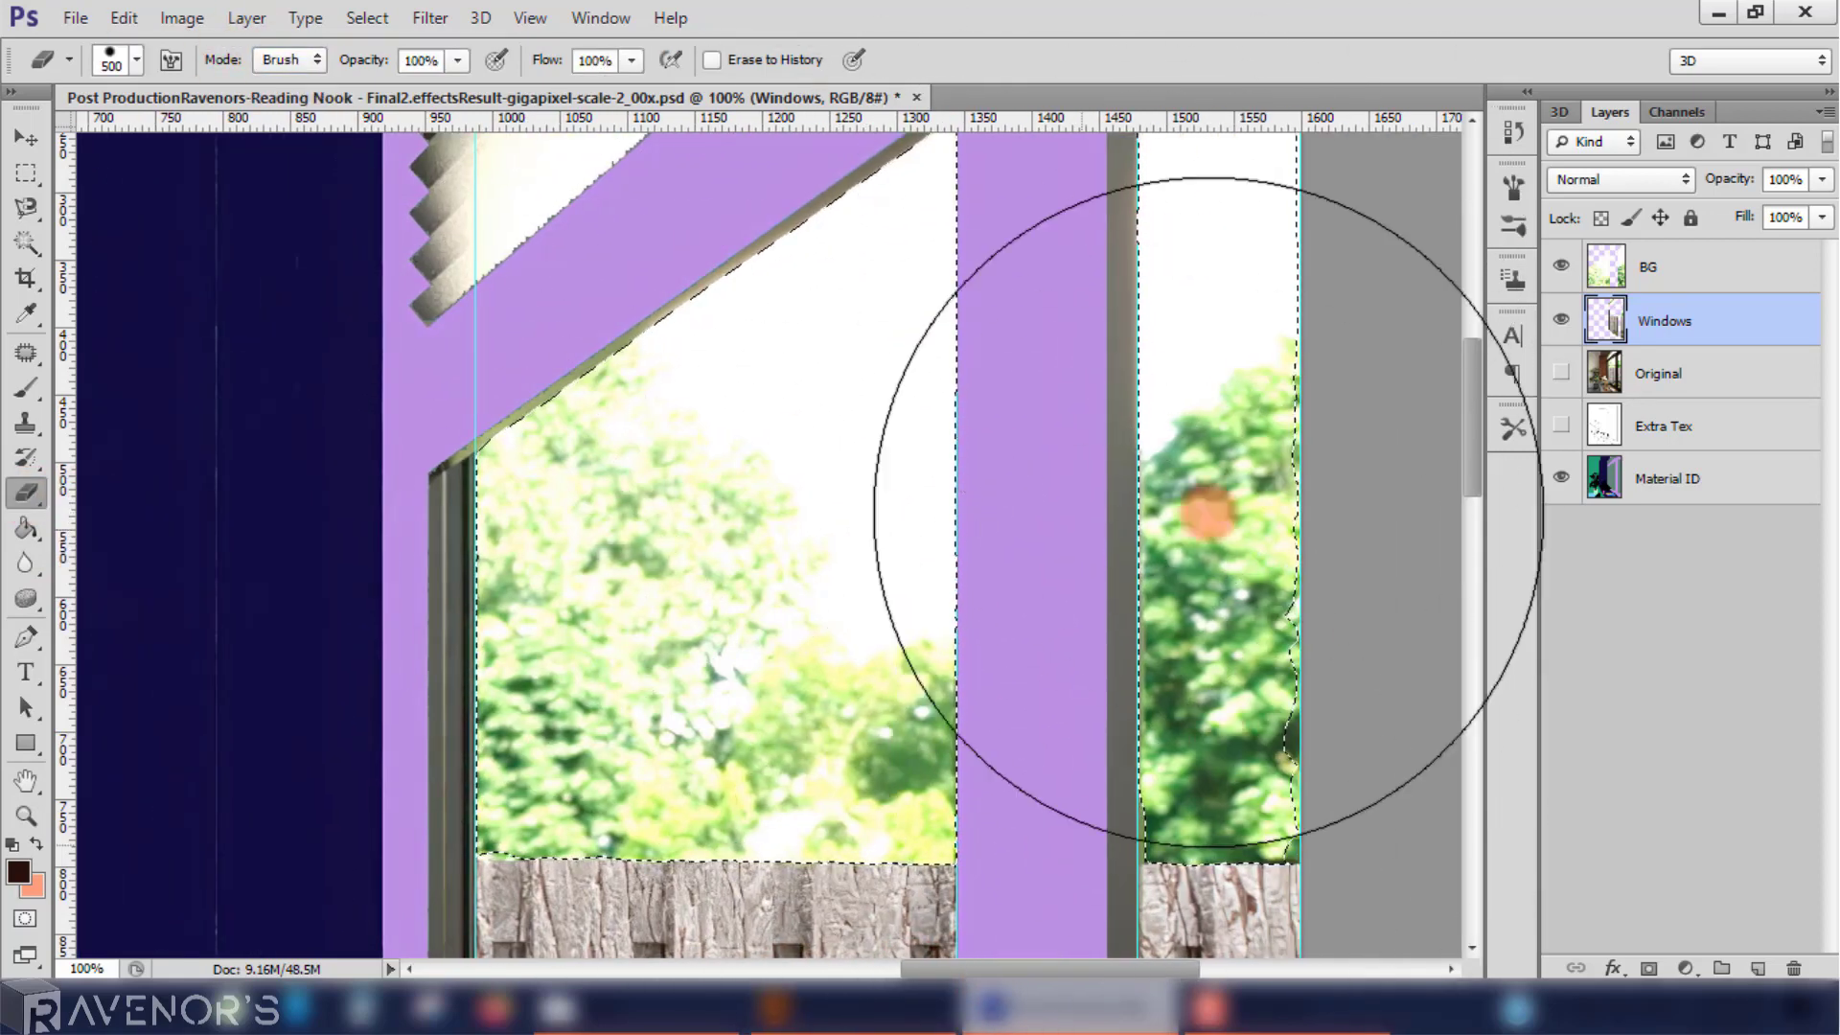
click(26, 137)
key(ctrl+d)
click(1562, 267)
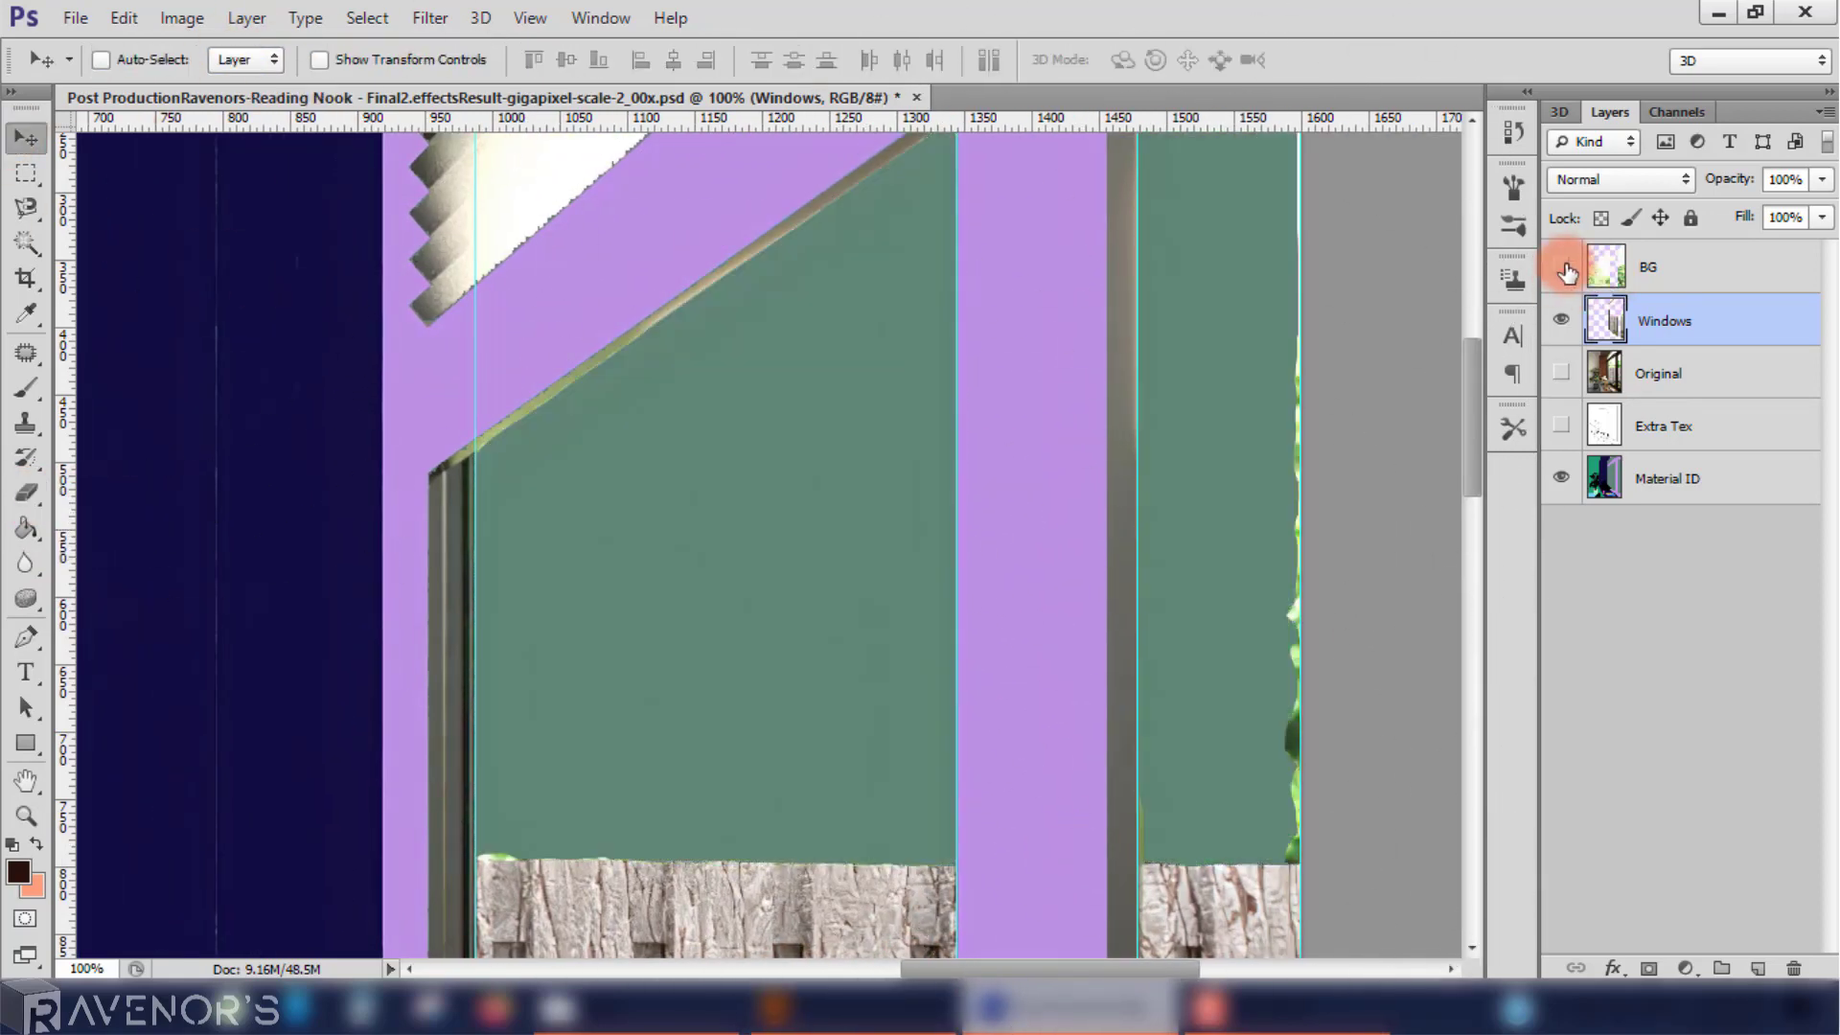
click(1561, 319)
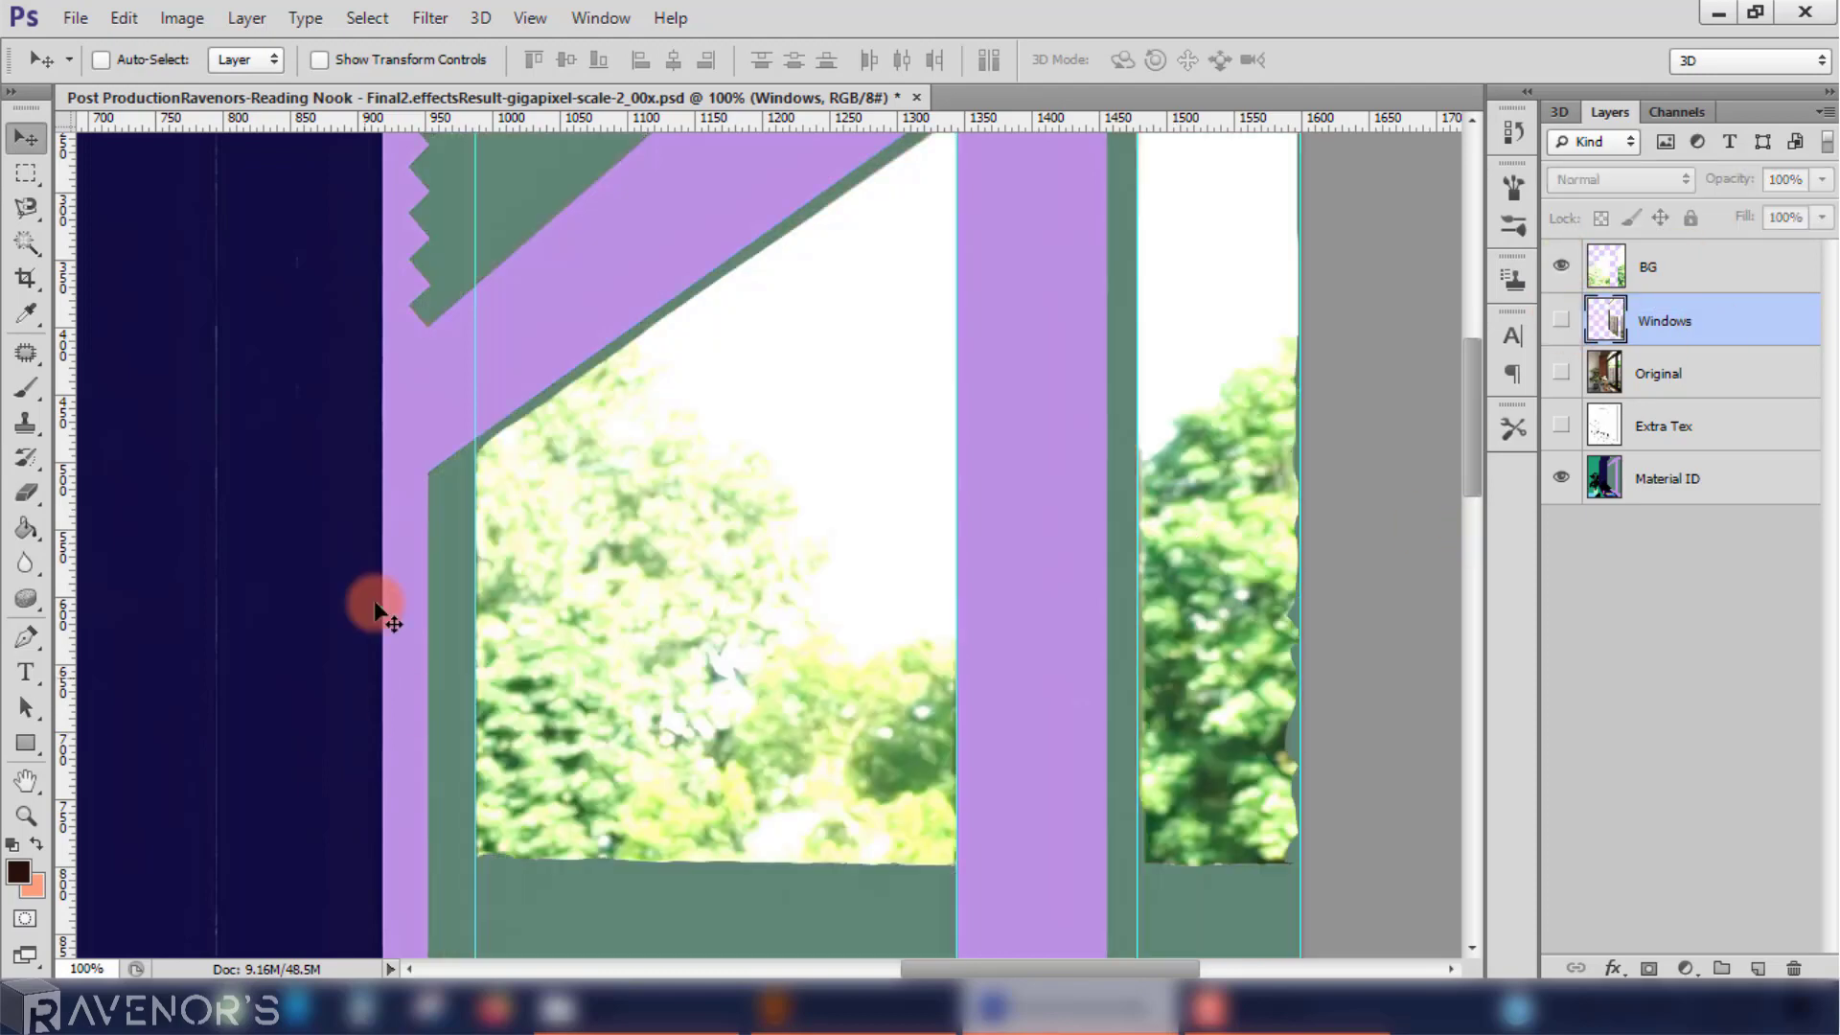
Step: Paint a dark brown strip along the right window edge on BG
key(b)
click(1686, 266)
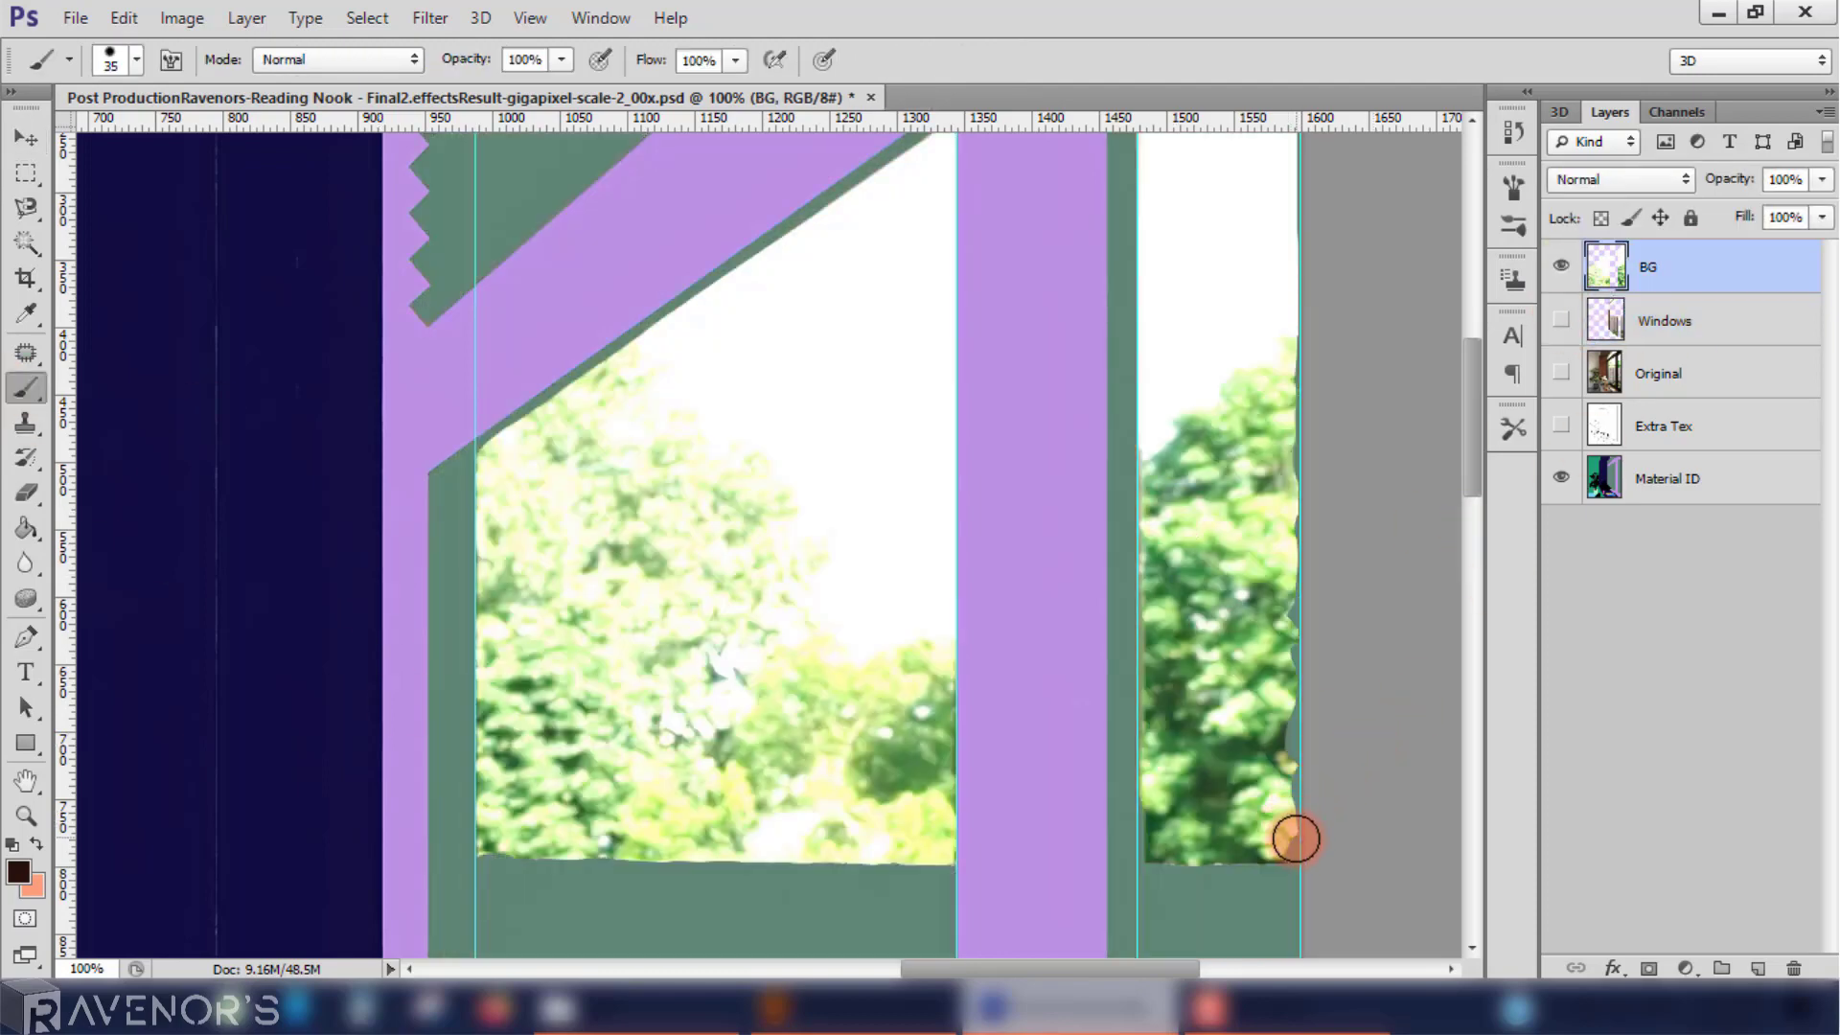
drag(1294, 840, 1351, 143)
scroll(1390, 297, up, 5)
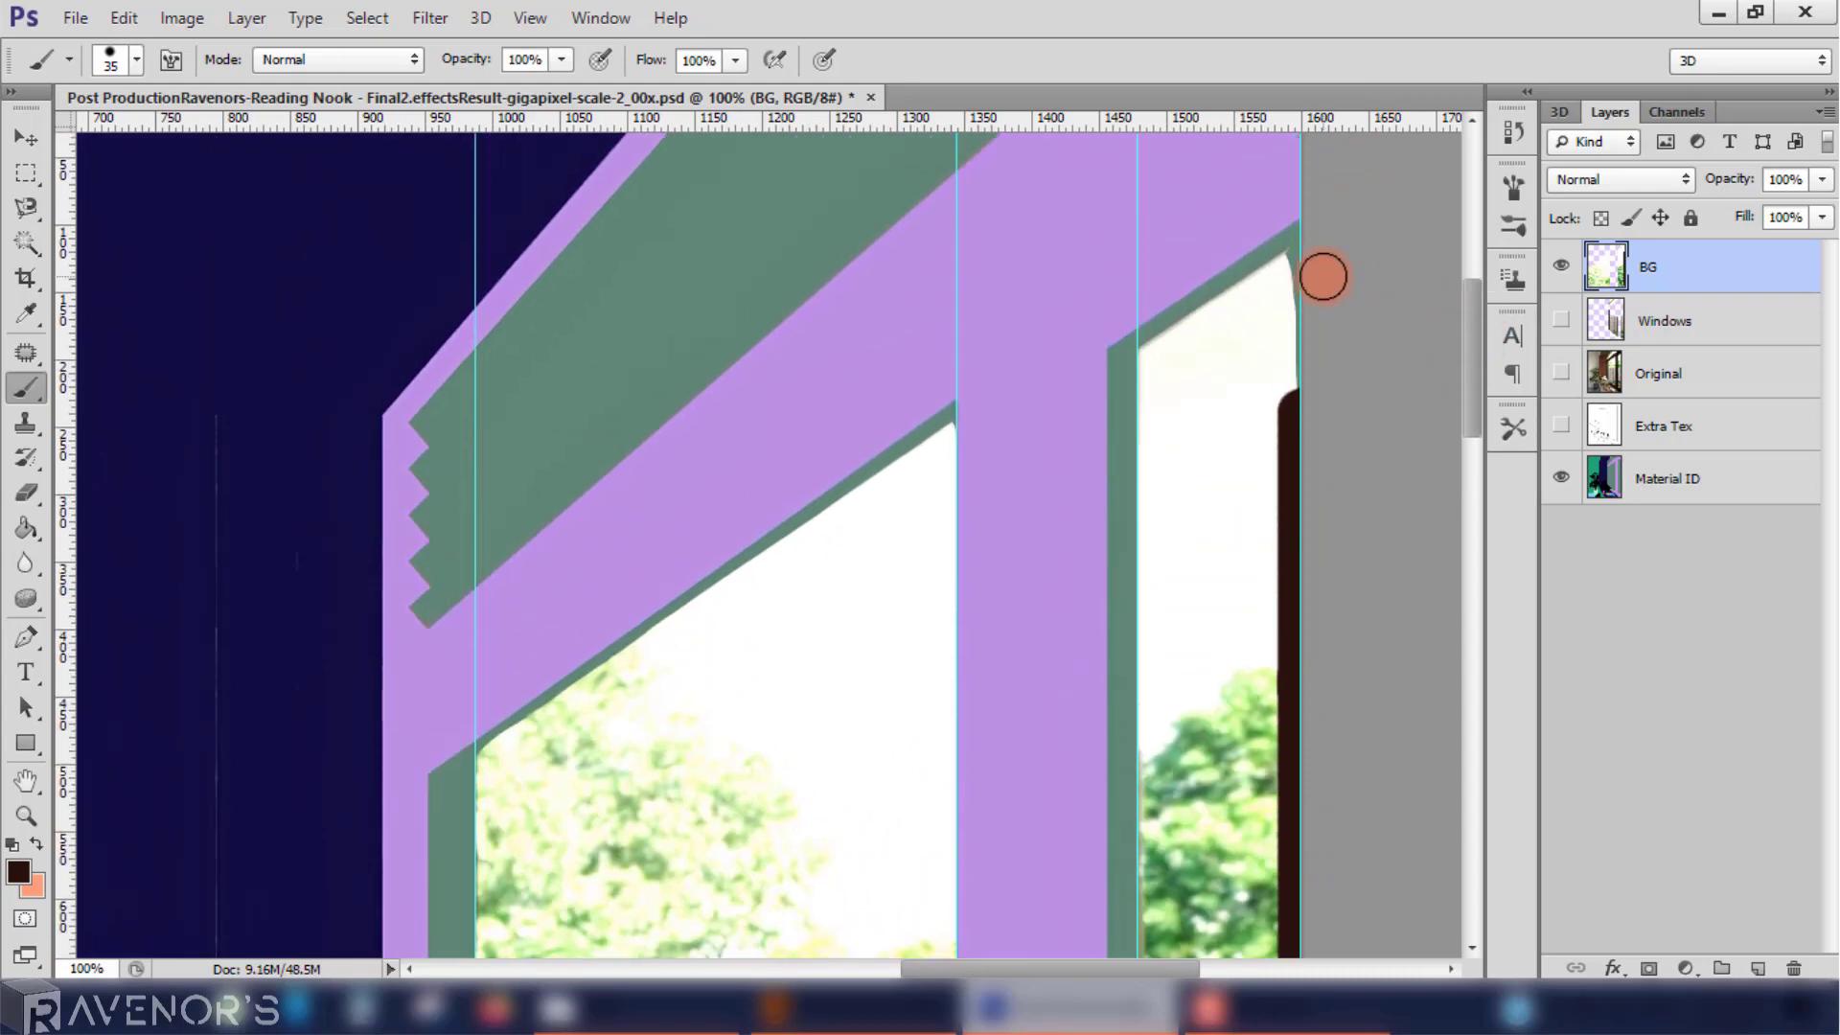
drag(1475, 412, 1474, 446)
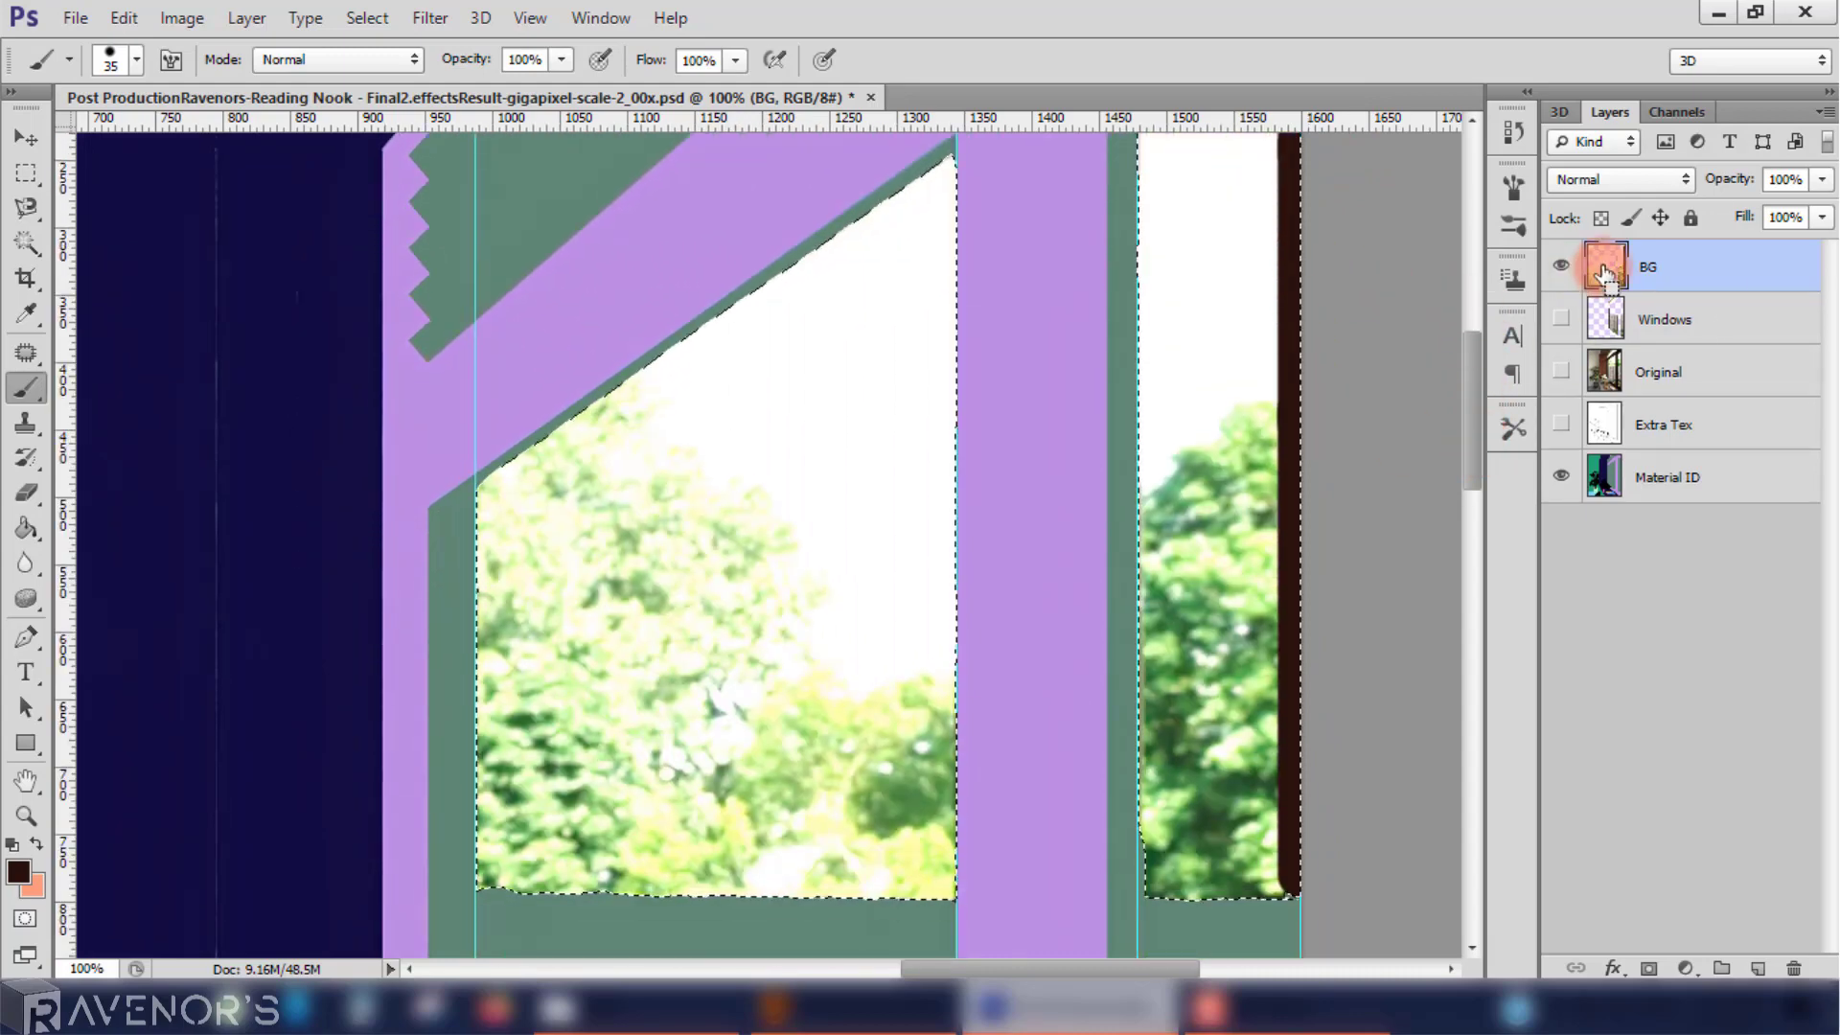
Step: Toggle the Windows layer to check the strip and zoom in on the right edge
click(1561, 319)
click(1561, 319)
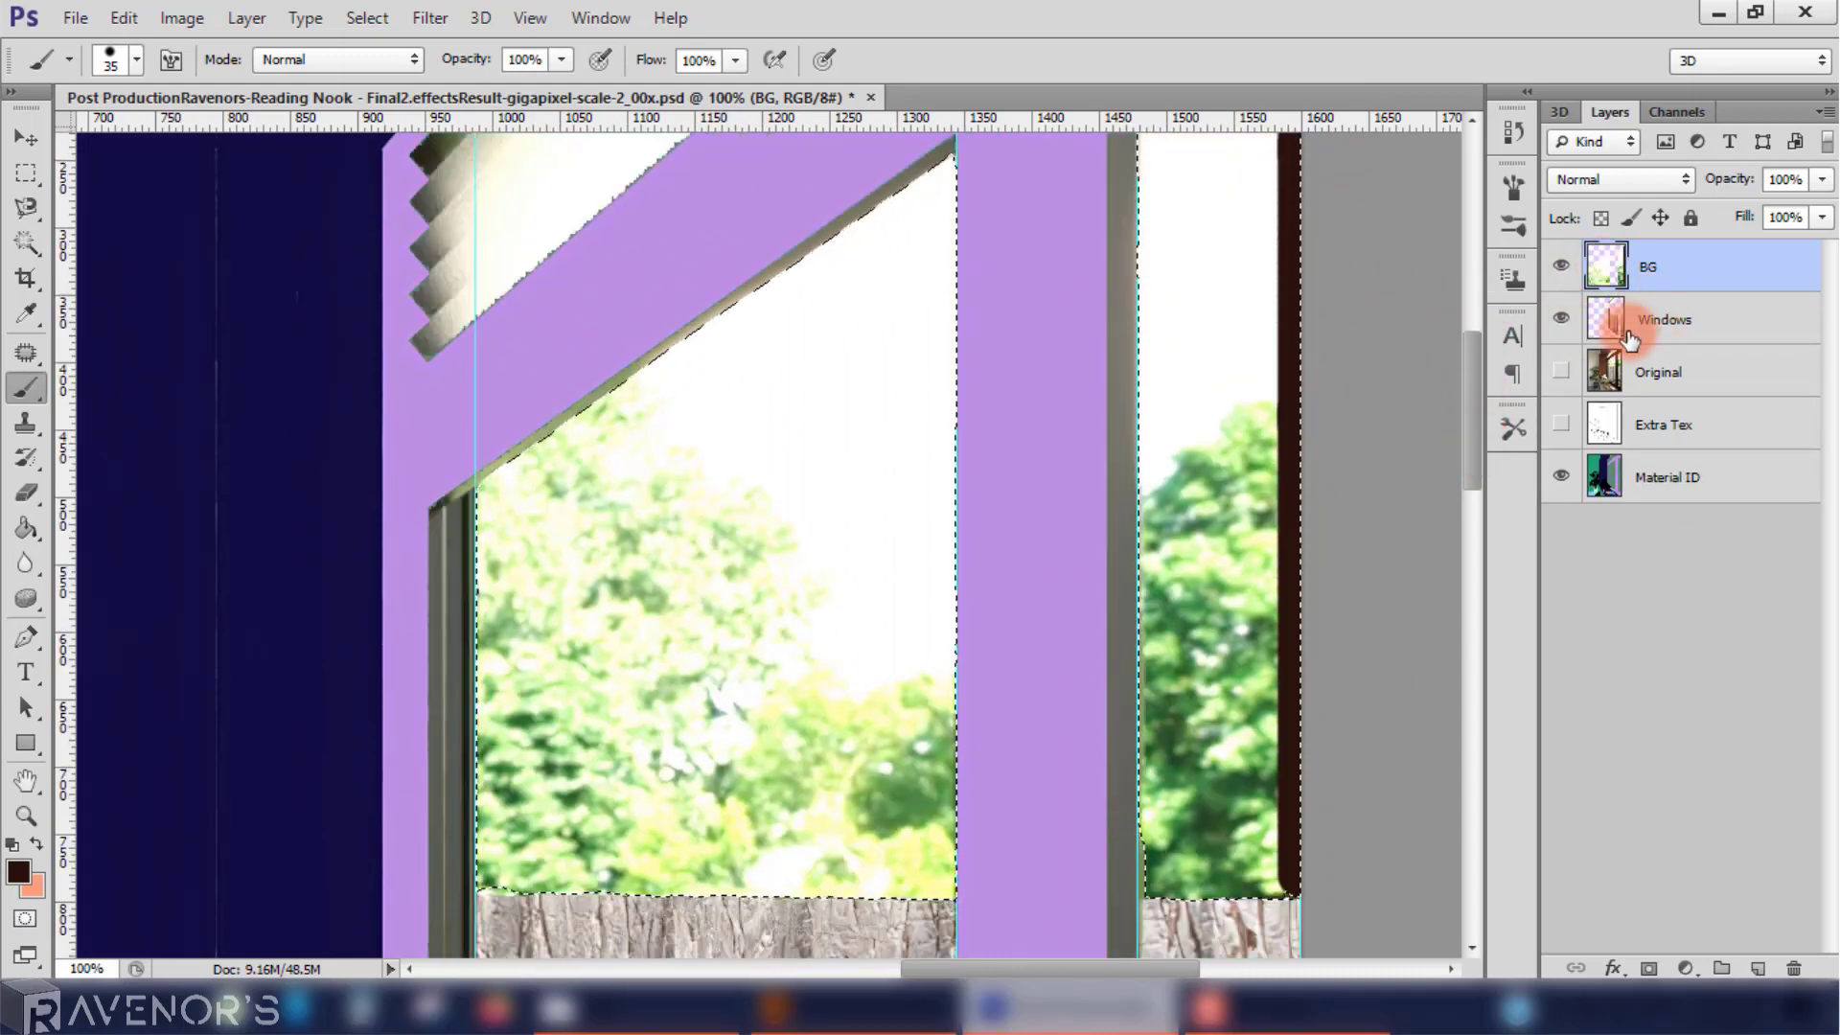
click(26, 815)
click(1197, 893)
key(b)
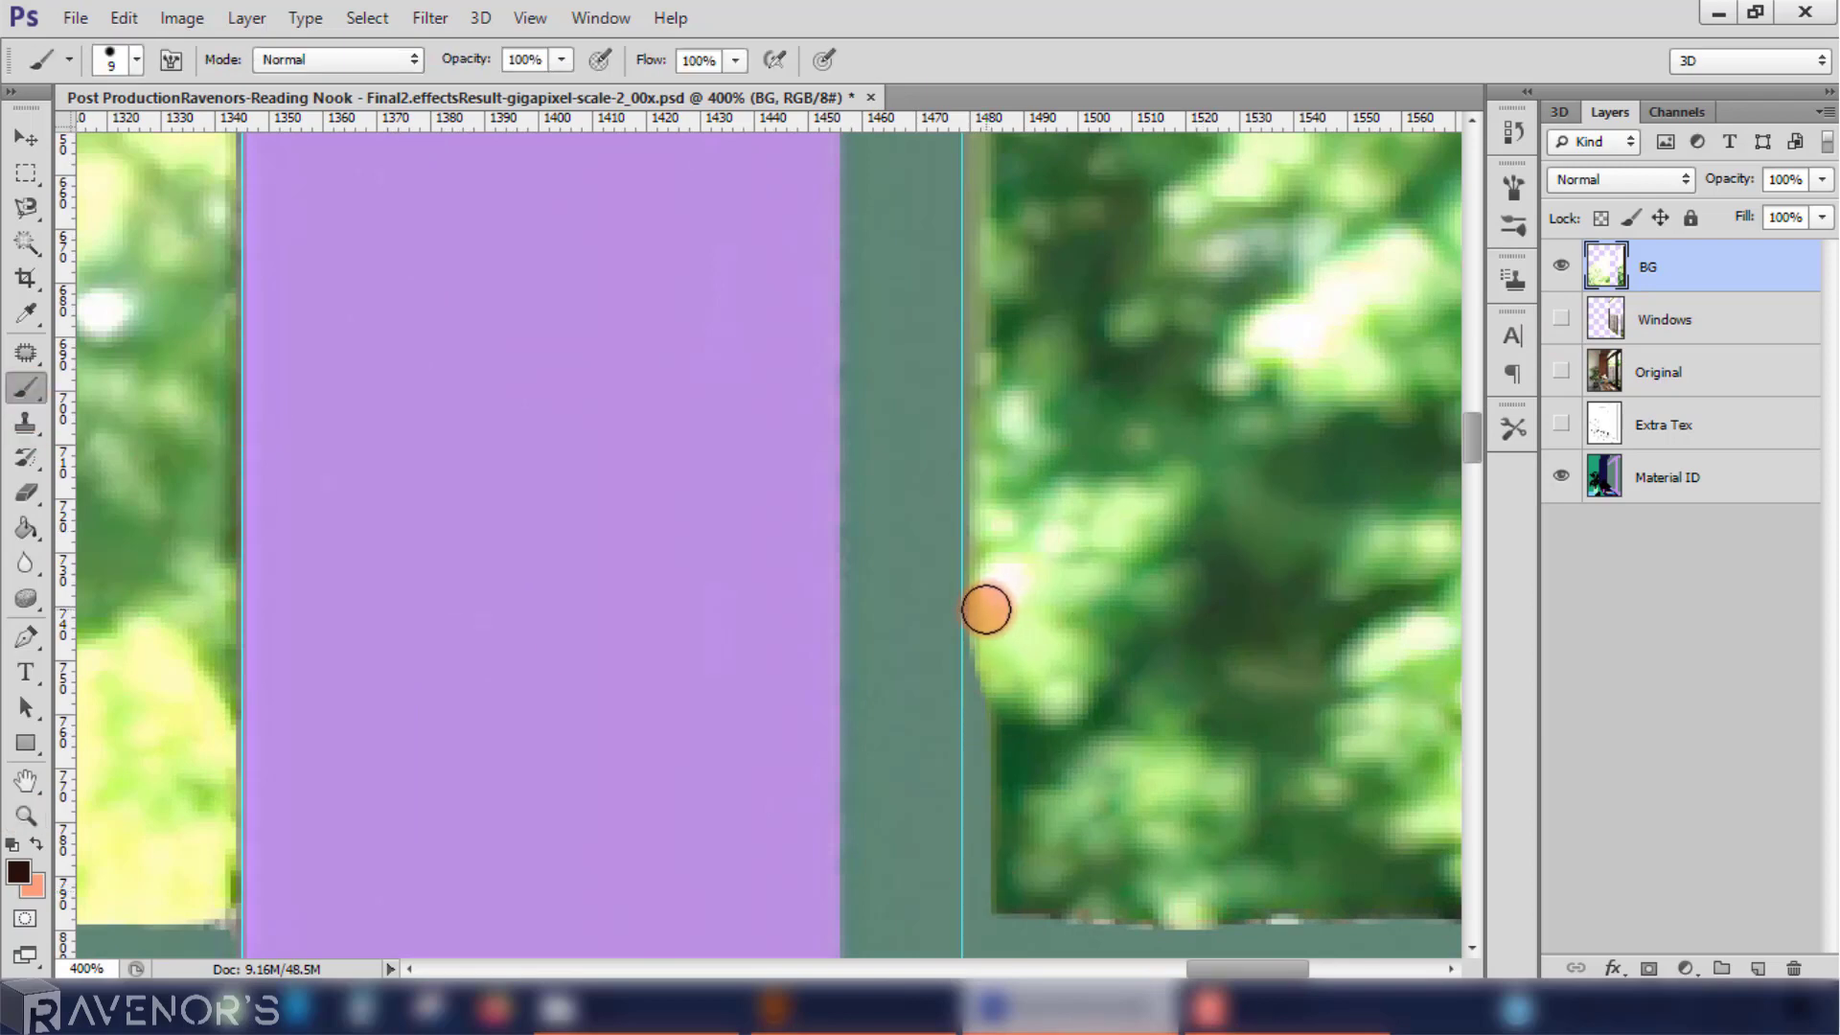
Step: Extend the dark post downward with a straight brush line and touch up with a smaller eraser
shift+click(988, 888)
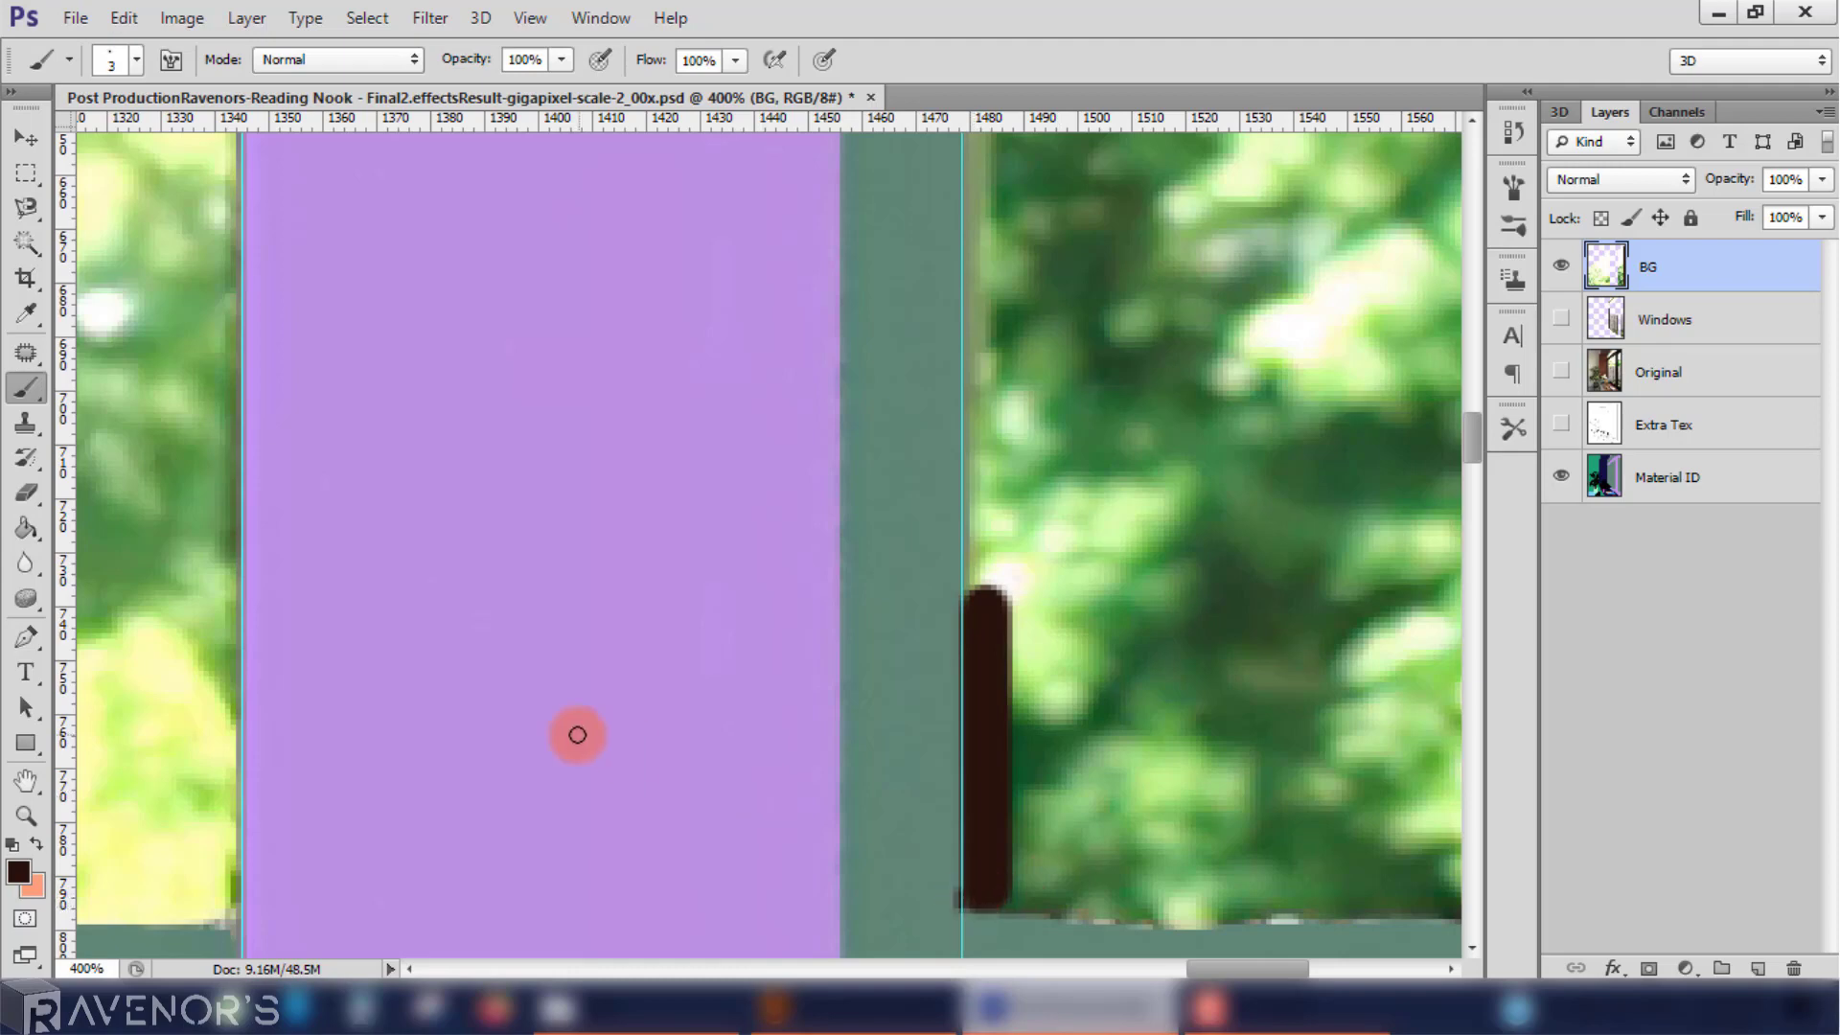
key(e)
key(bracketleft)
key(bracketleft)
key(bracketleft)
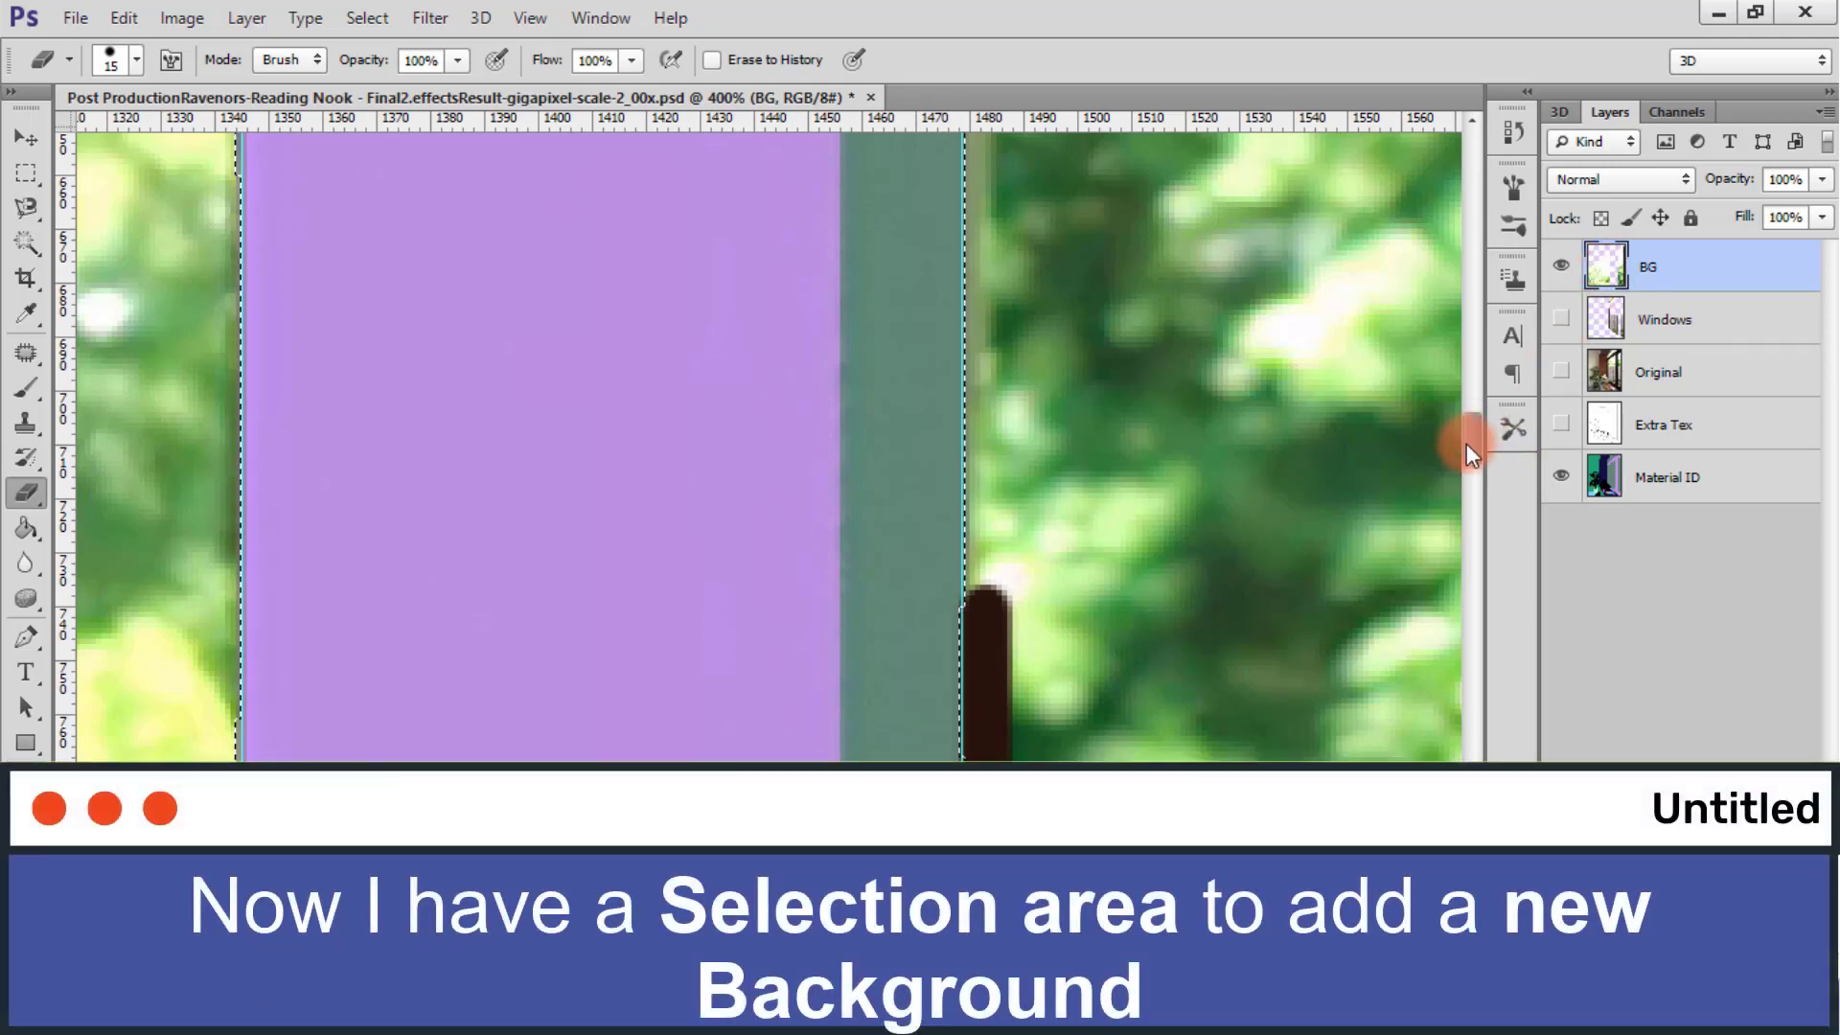
mouse_move(1466, 439)
mouse_down()
mouse_move(1478, 273)
mouse_move(1492, 434)
mouse_up()
key(ctrl+d)
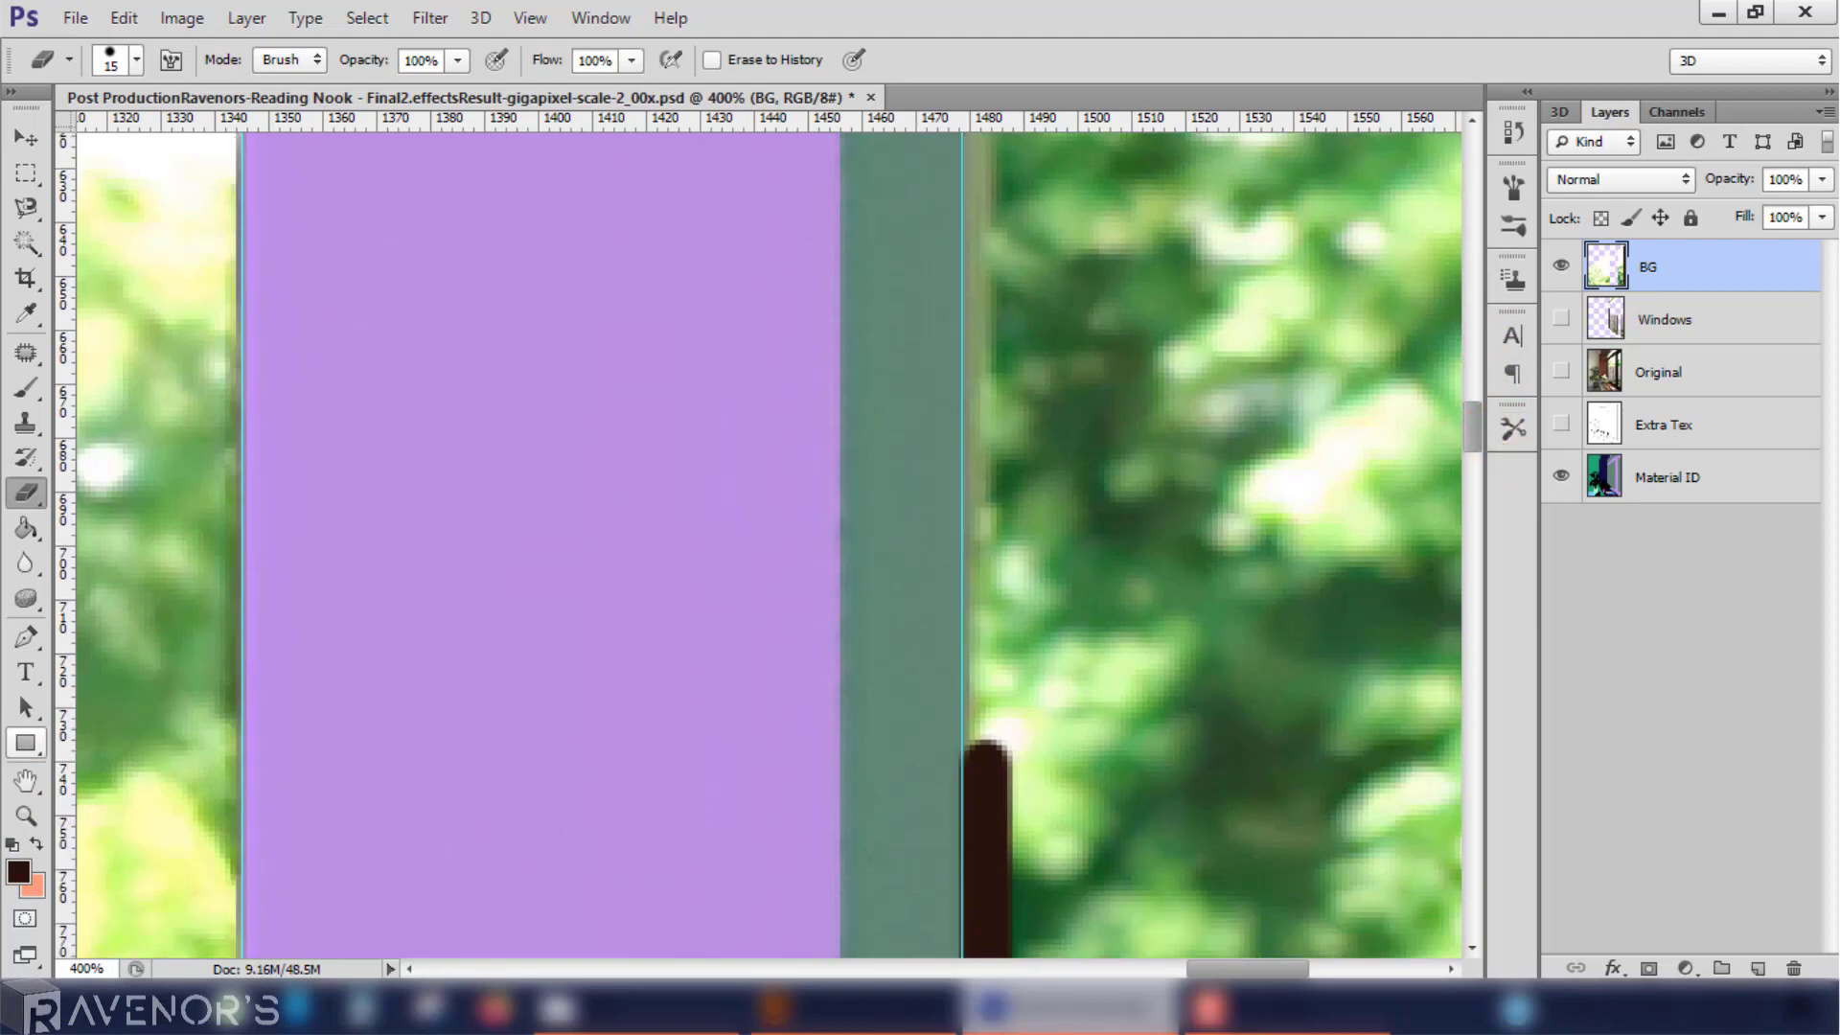
Step: Fit the view, hide the Windows layer, make BG active, and save the file
click(26, 816)
right_click(1021, 458)
click(1077, 486)
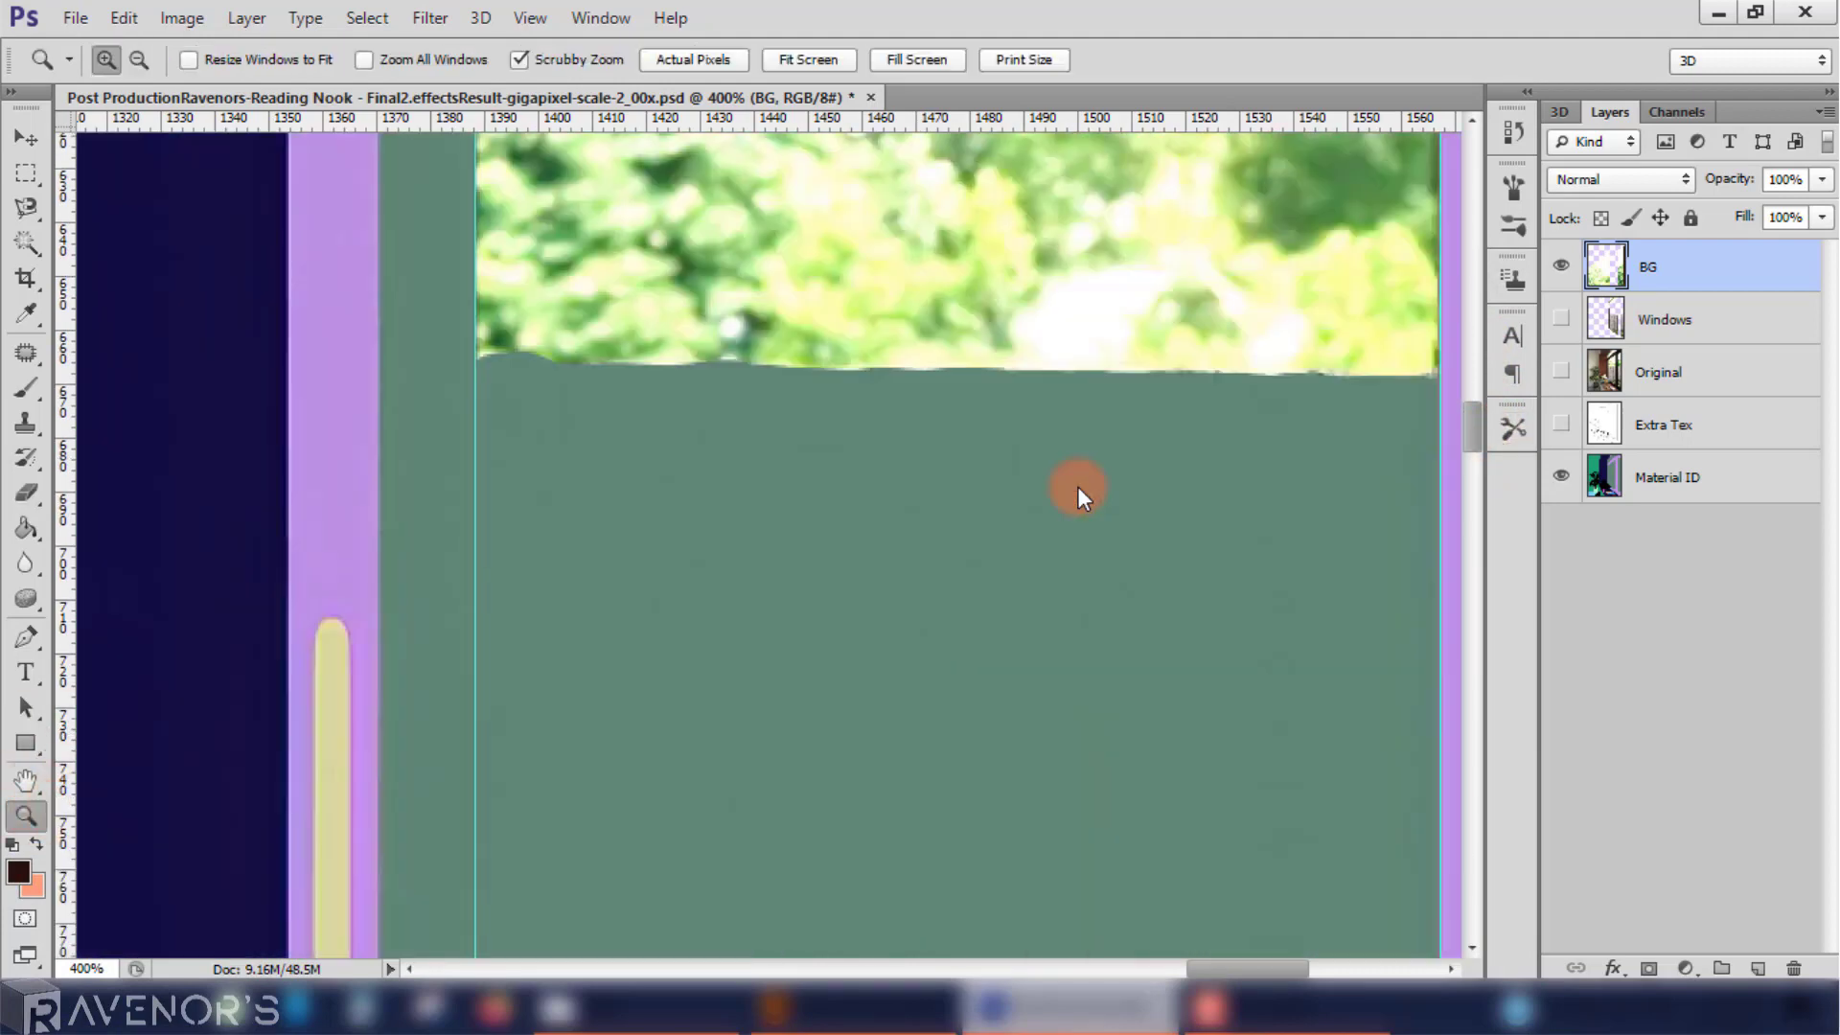
click(974, 288)
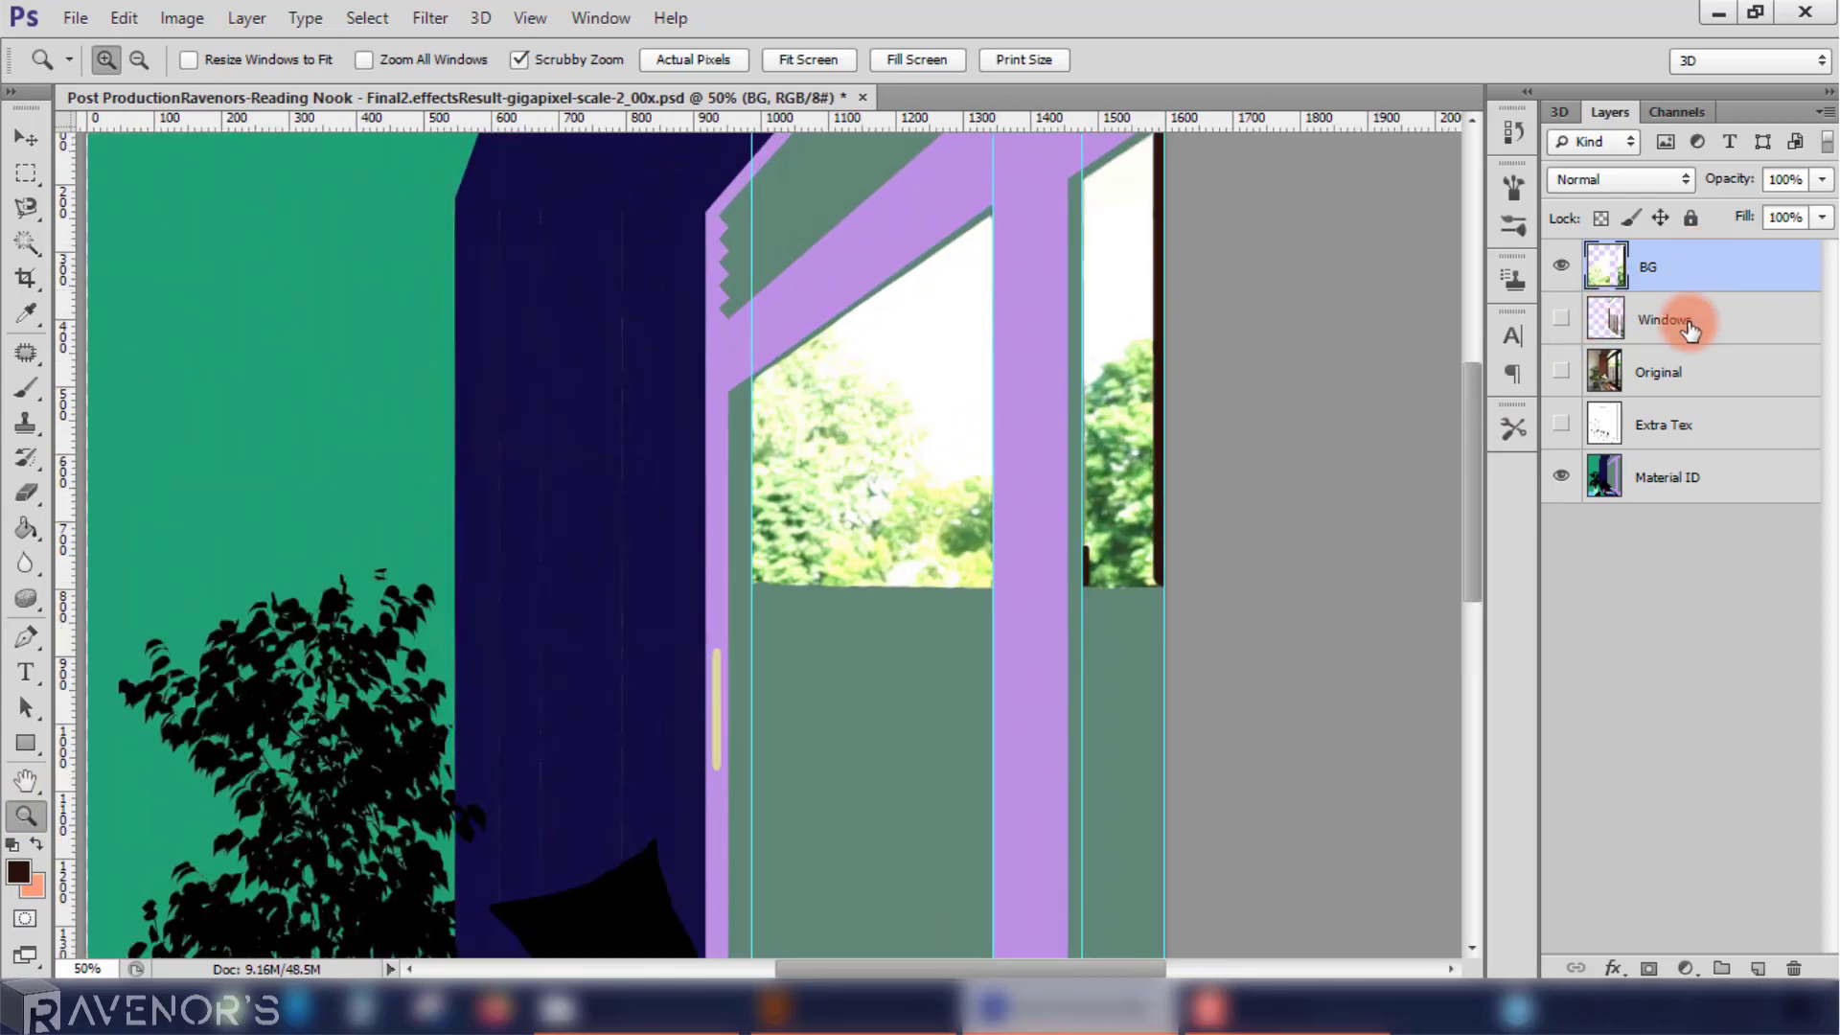
click(1727, 335)
click(1731, 281)
key(ctrl+s)
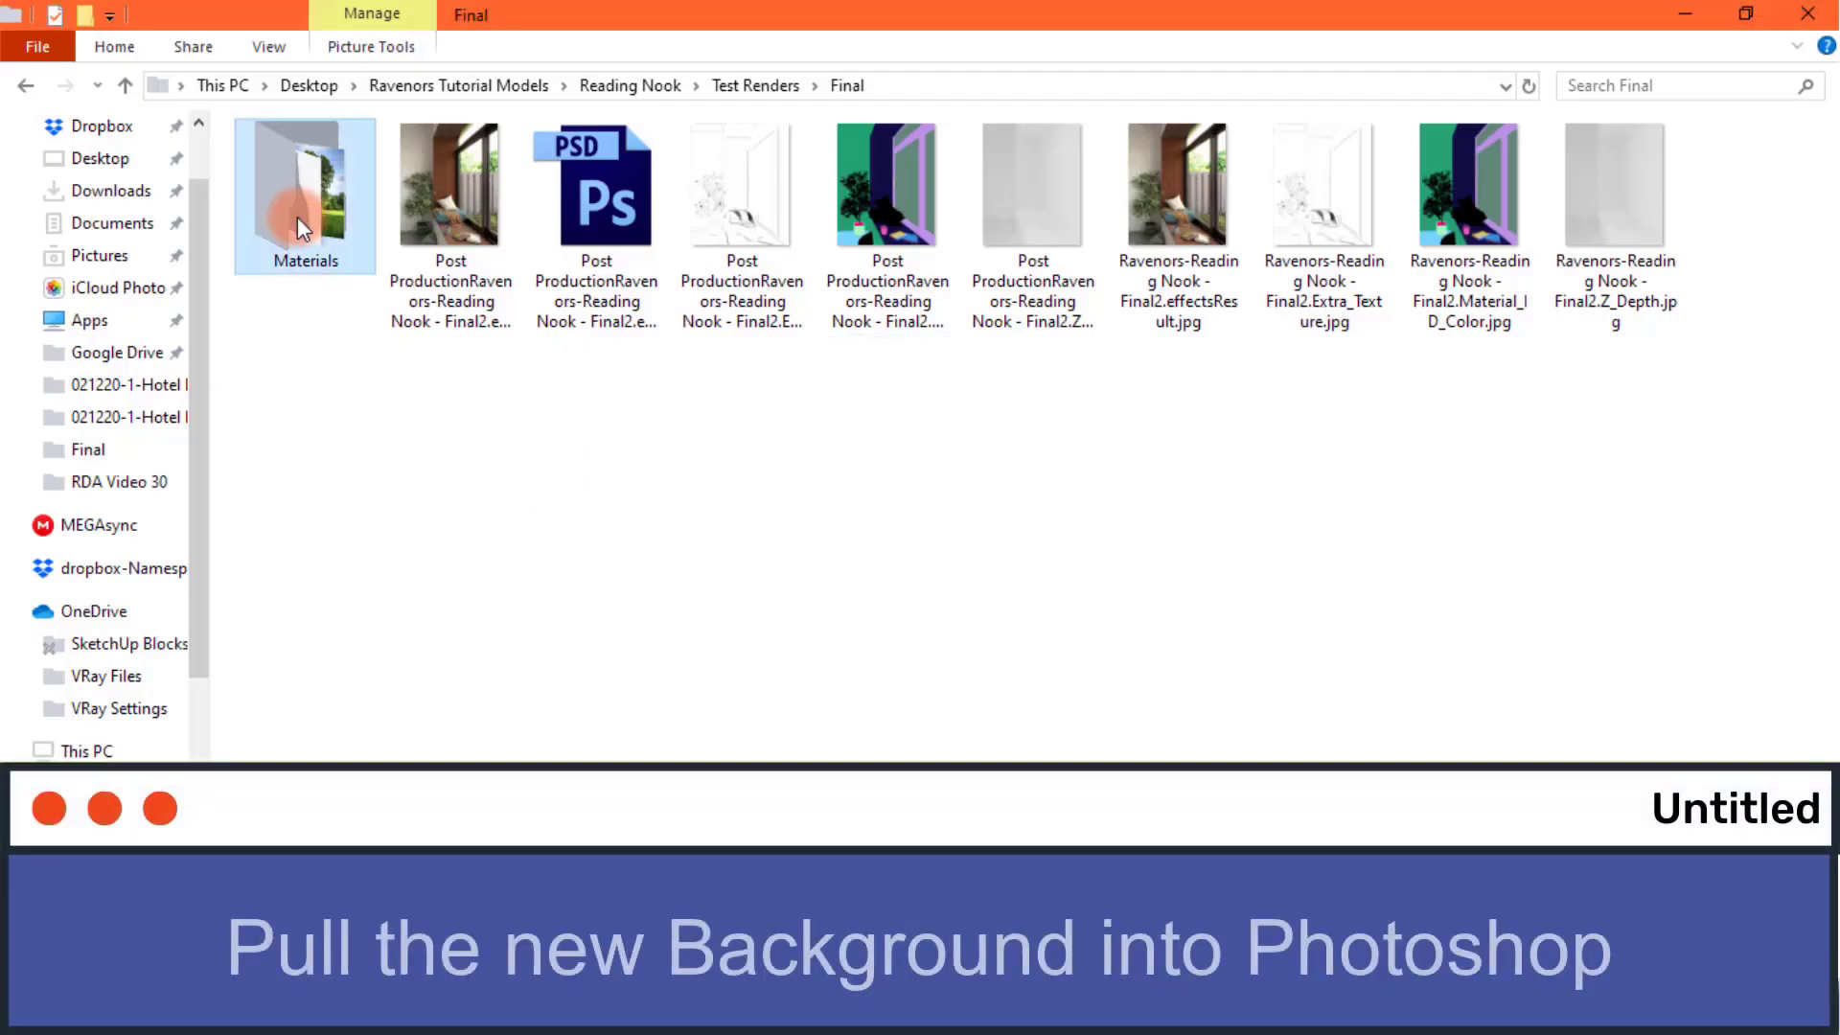
Step: Open the Materials folder and drag pexels-pixabay-53435.jpg toward the Photoshop document
double_click(297, 217)
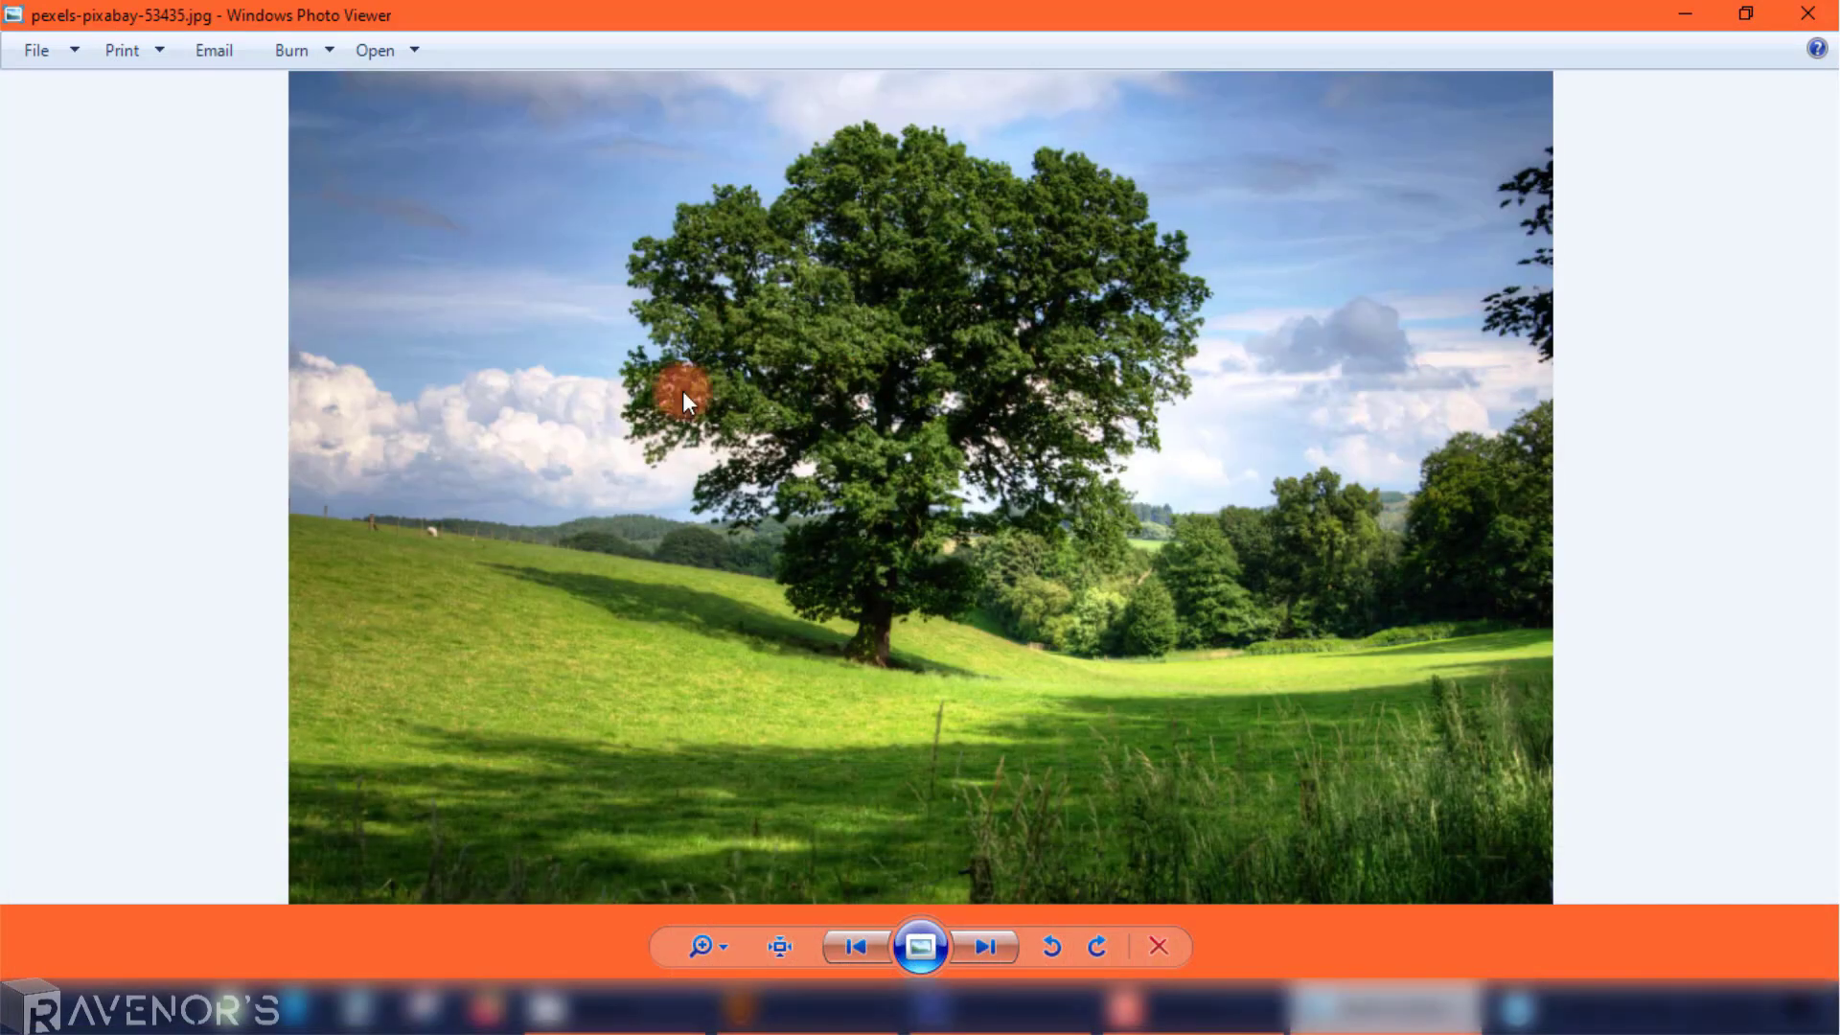
click(1828, 16)
drag(303, 206, 1078, 891)
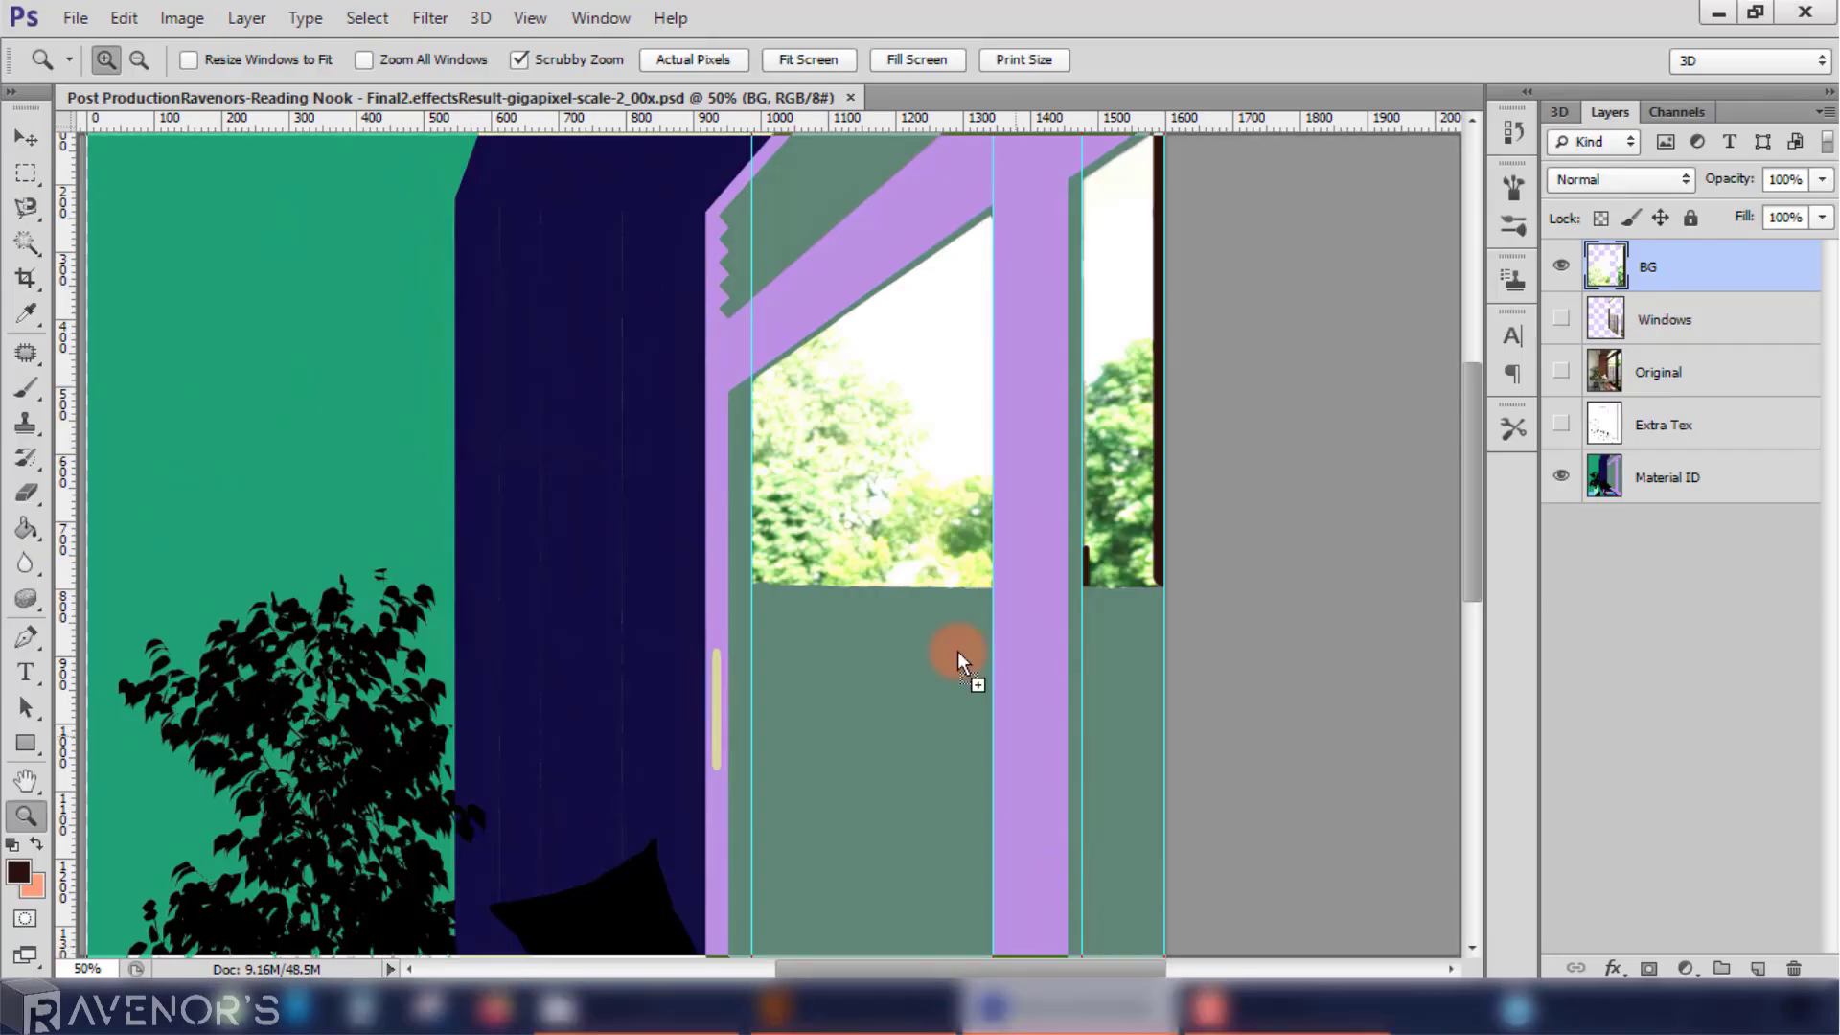
Step: Place the meadow-and-oak photo above BG, scale it over the window area, and rasterize it
drag(1078, 891, 825, 521)
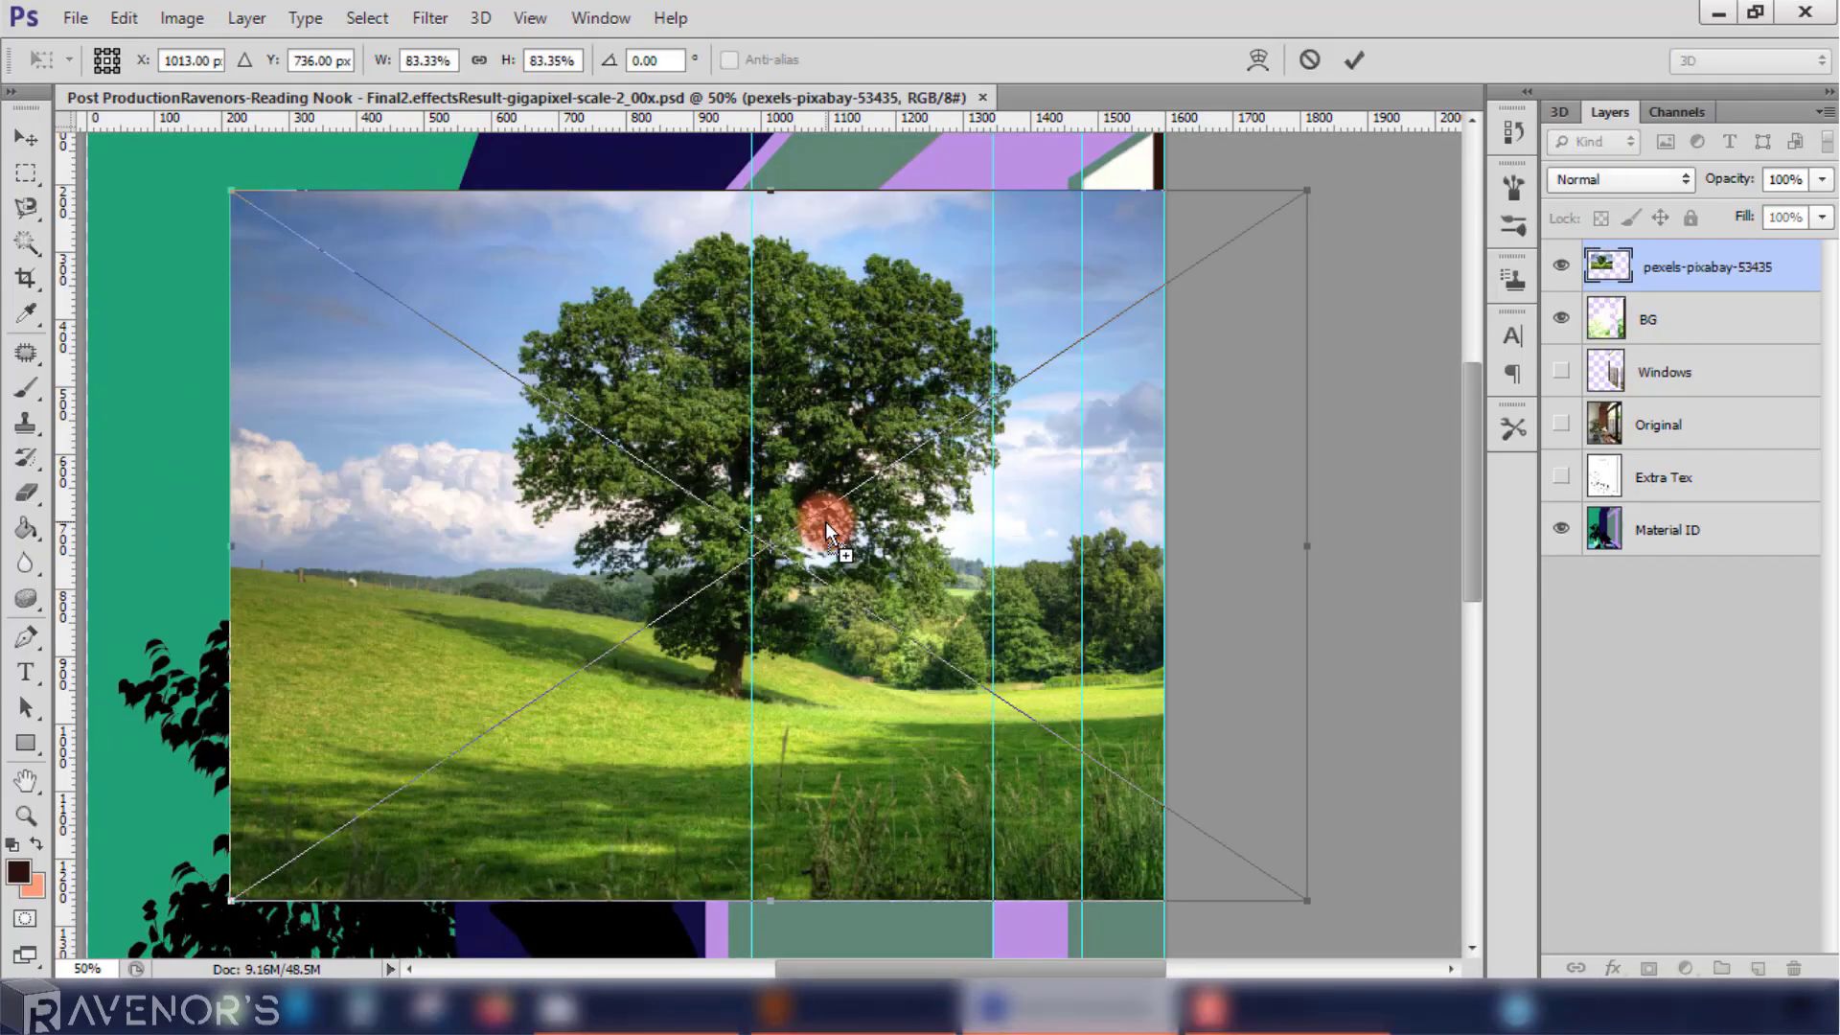
key(ctrl+minus)
mouse_move(1004, 542)
mouse_down()
mouse_move(851, 418)
mouse_move(874, 397)
mouse_up()
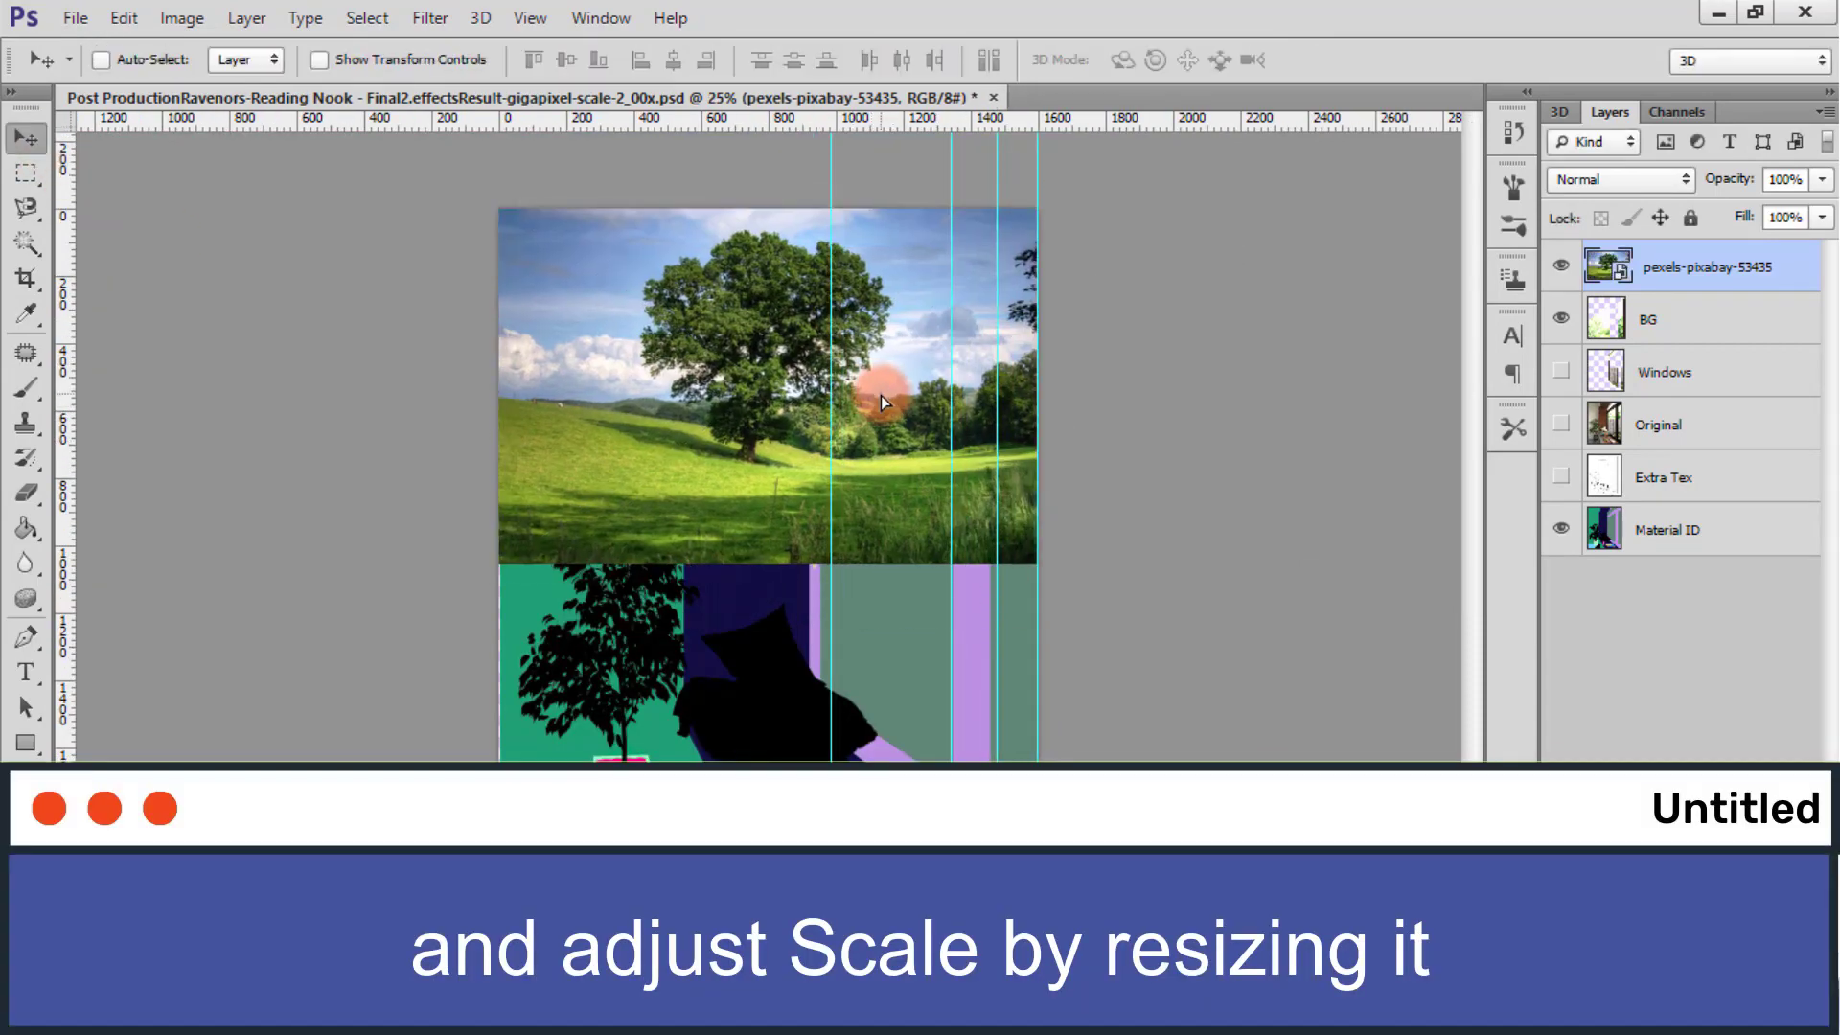
drag(502, 562, 295, 700)
key(Return)
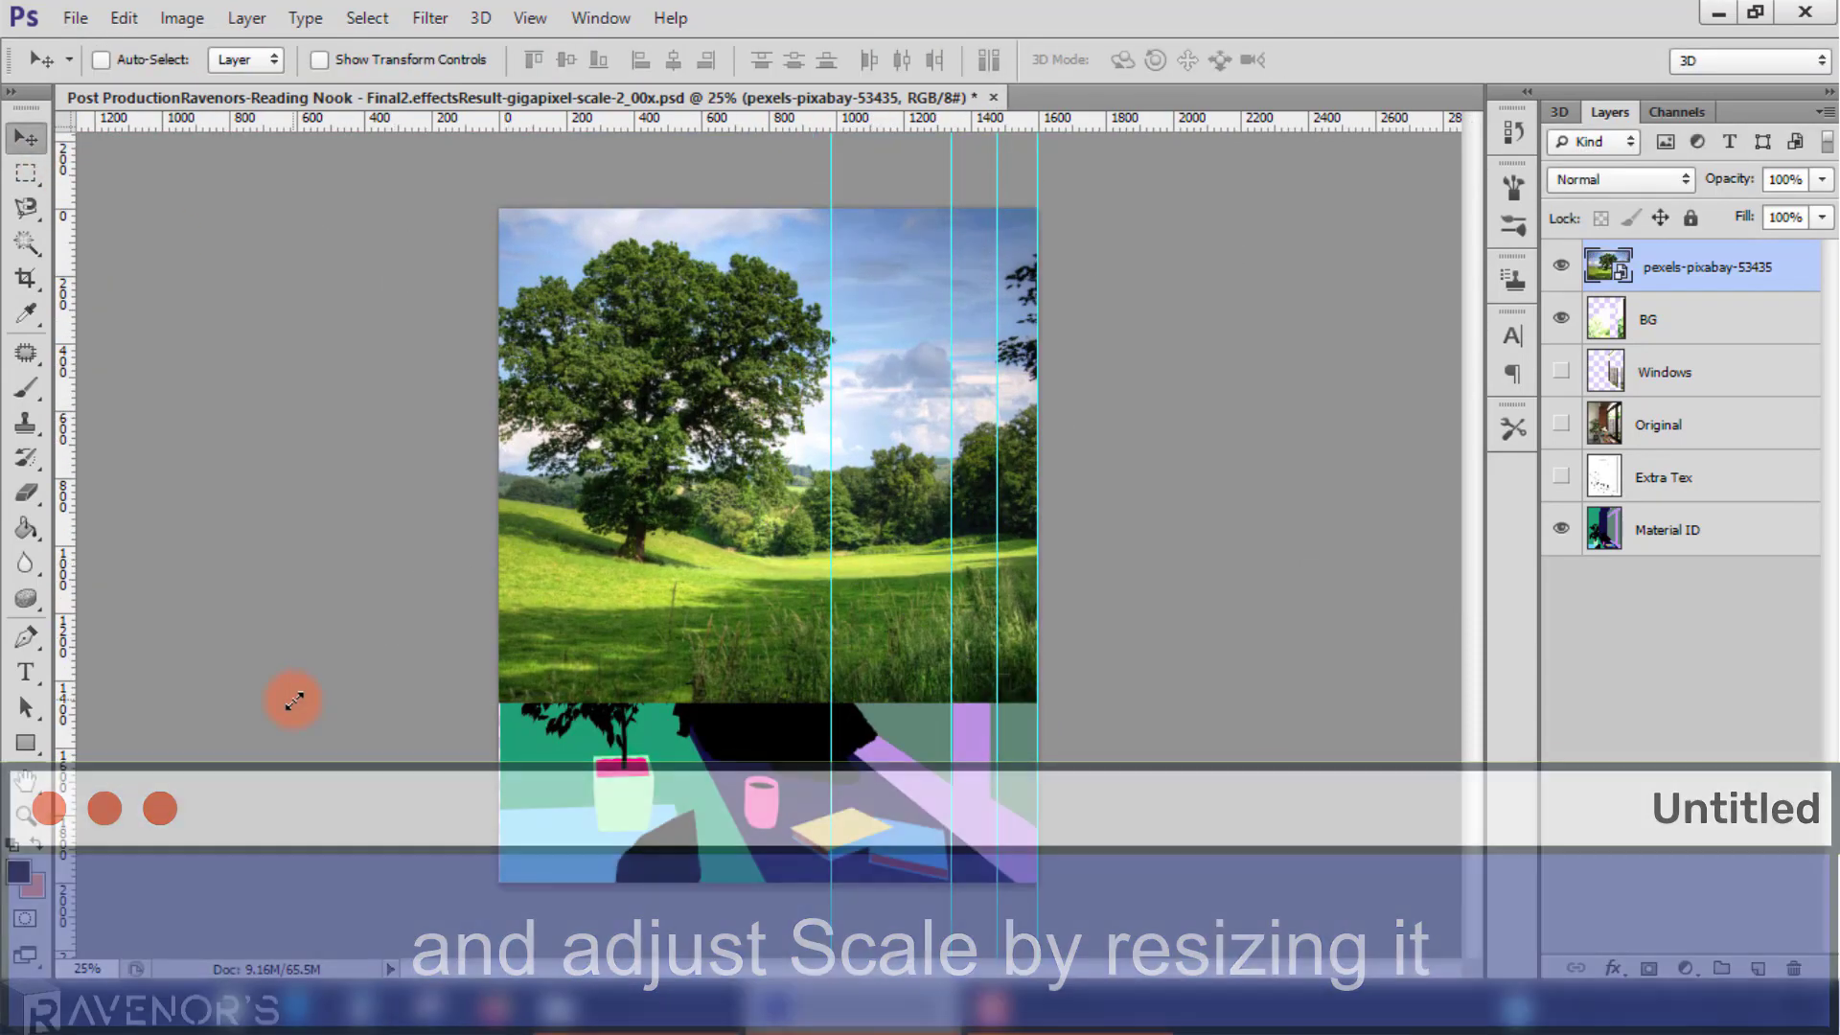
right_click(1698, 278)
click(1290, 377)
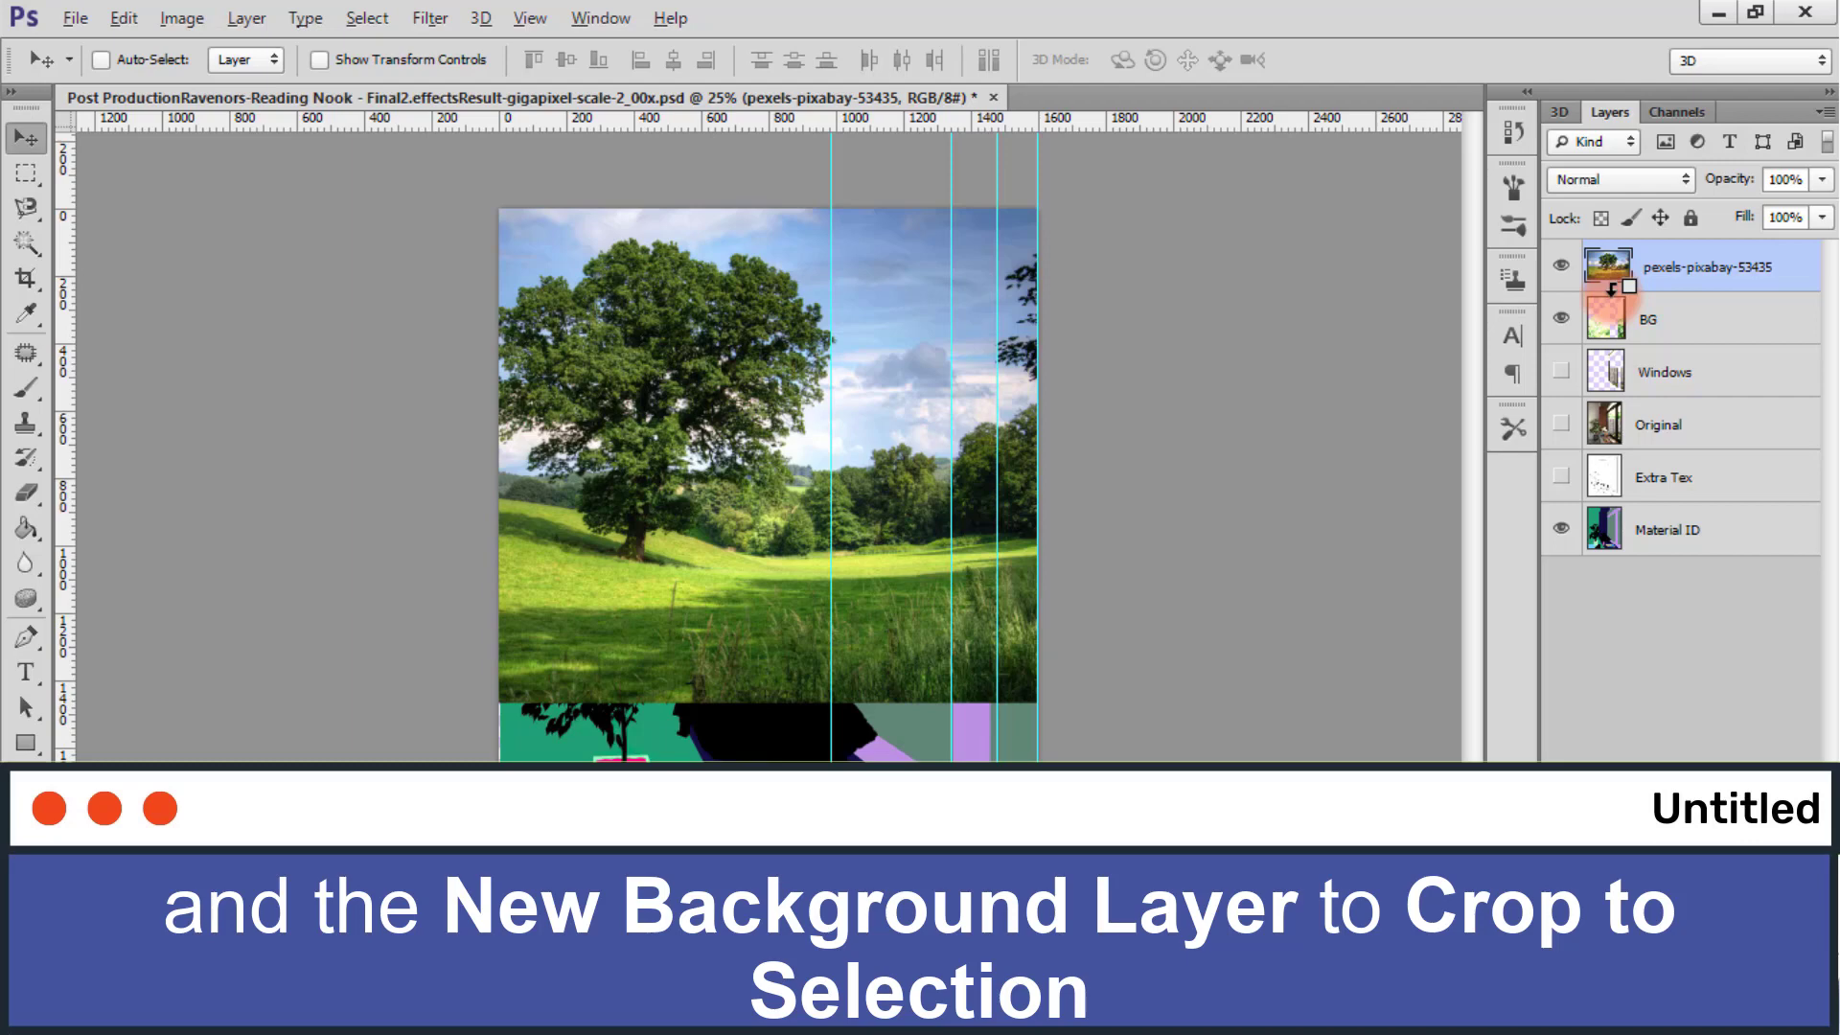
Step: Clip the landscape photo to BG, reposition it, and show the Windows and Original layers
alt+click(1611, 287)
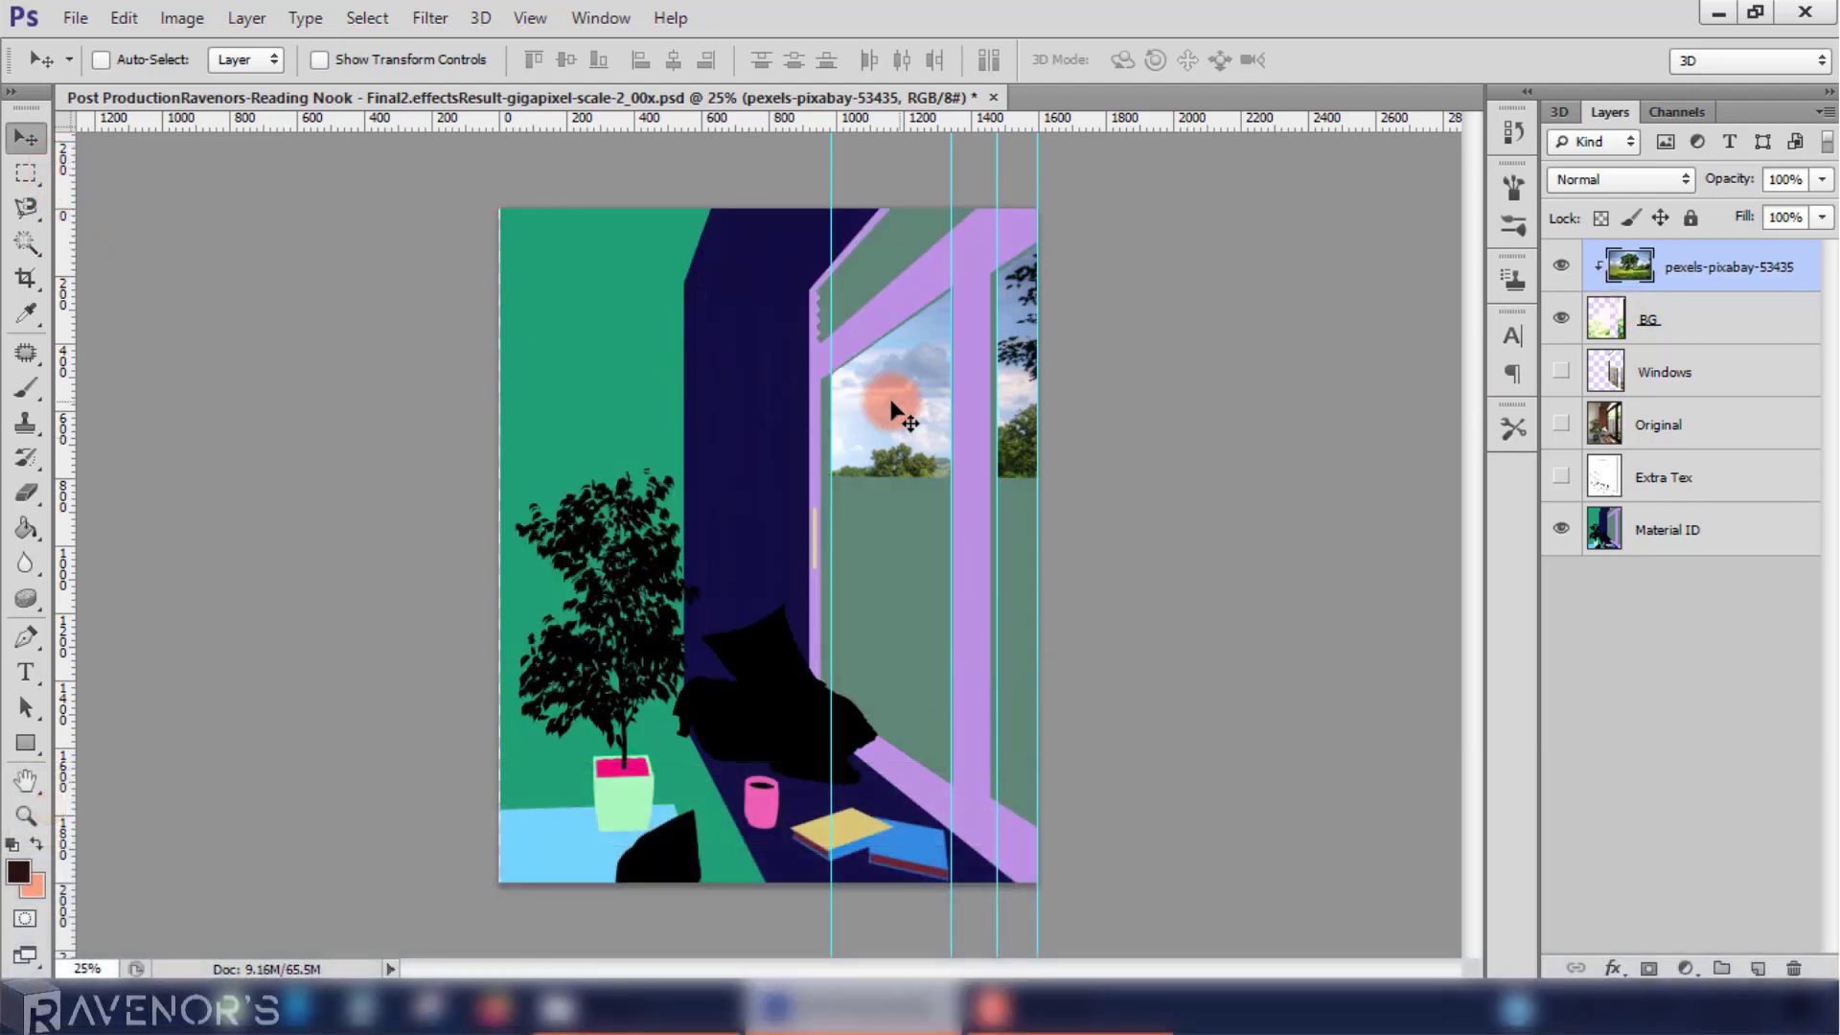
drag(882, 400, 938, 433)
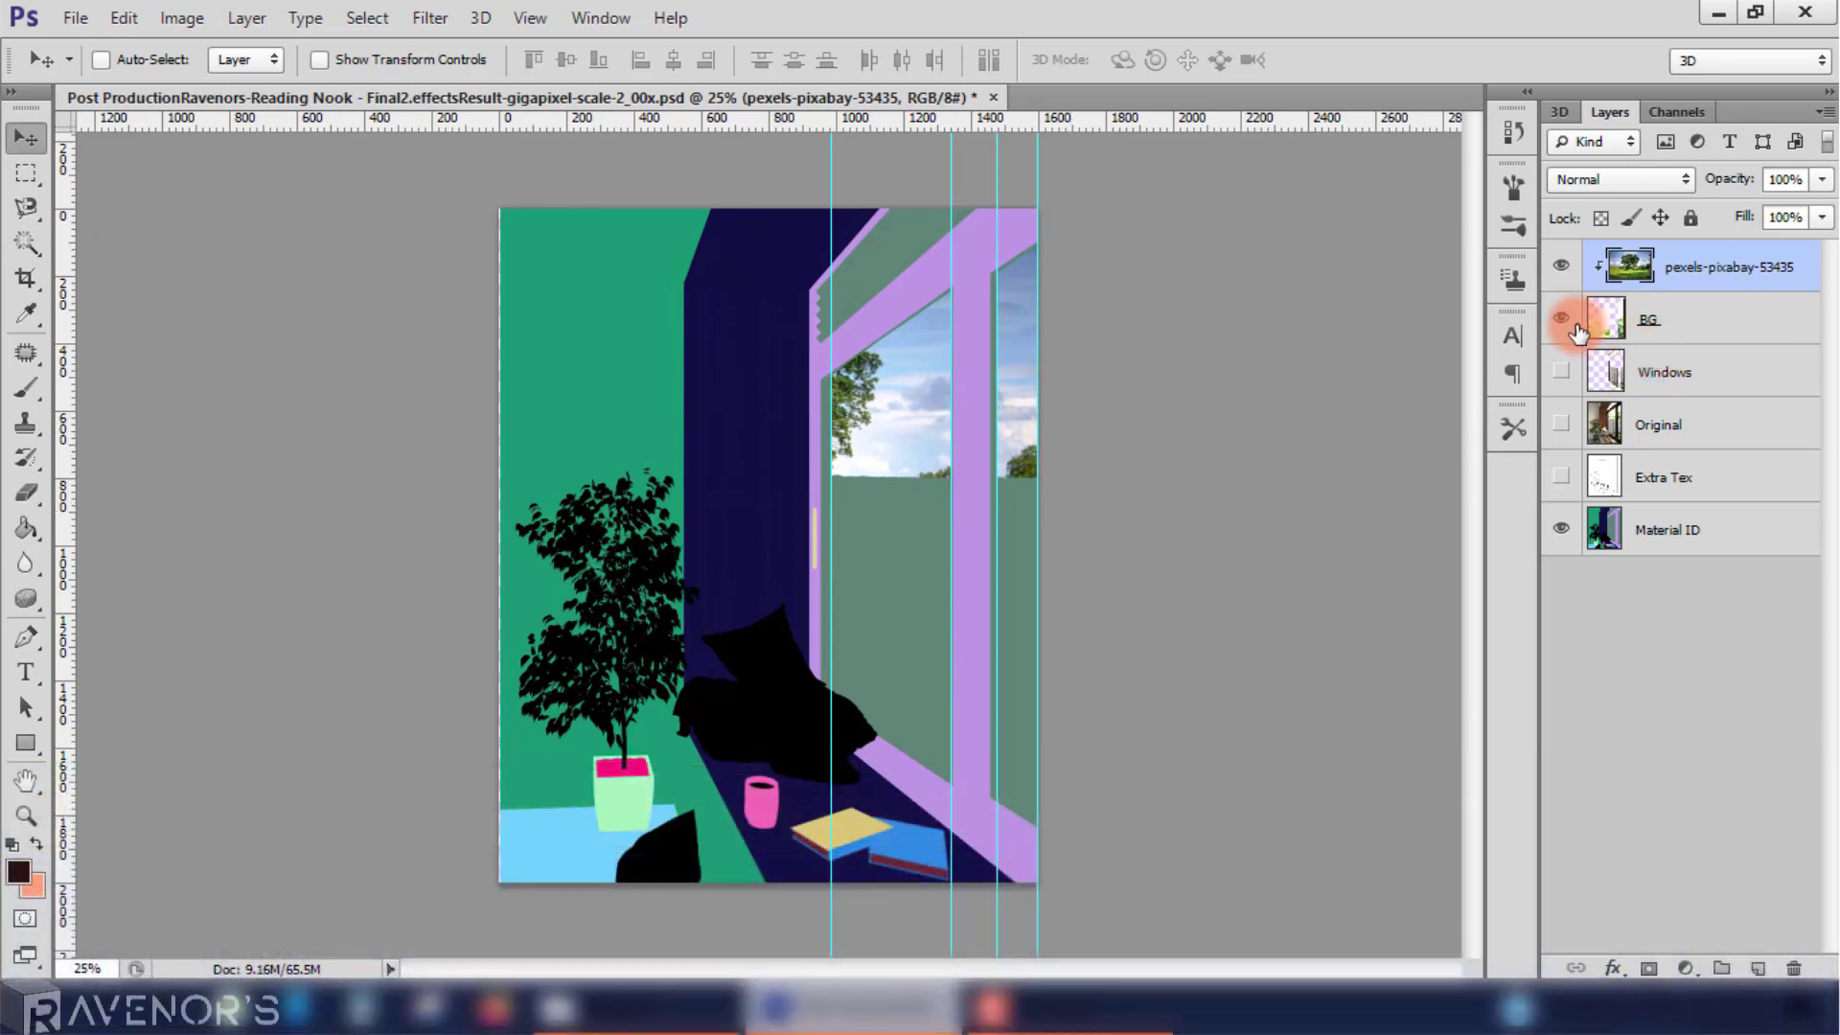
click(1564, 373)
click(1561, 374)
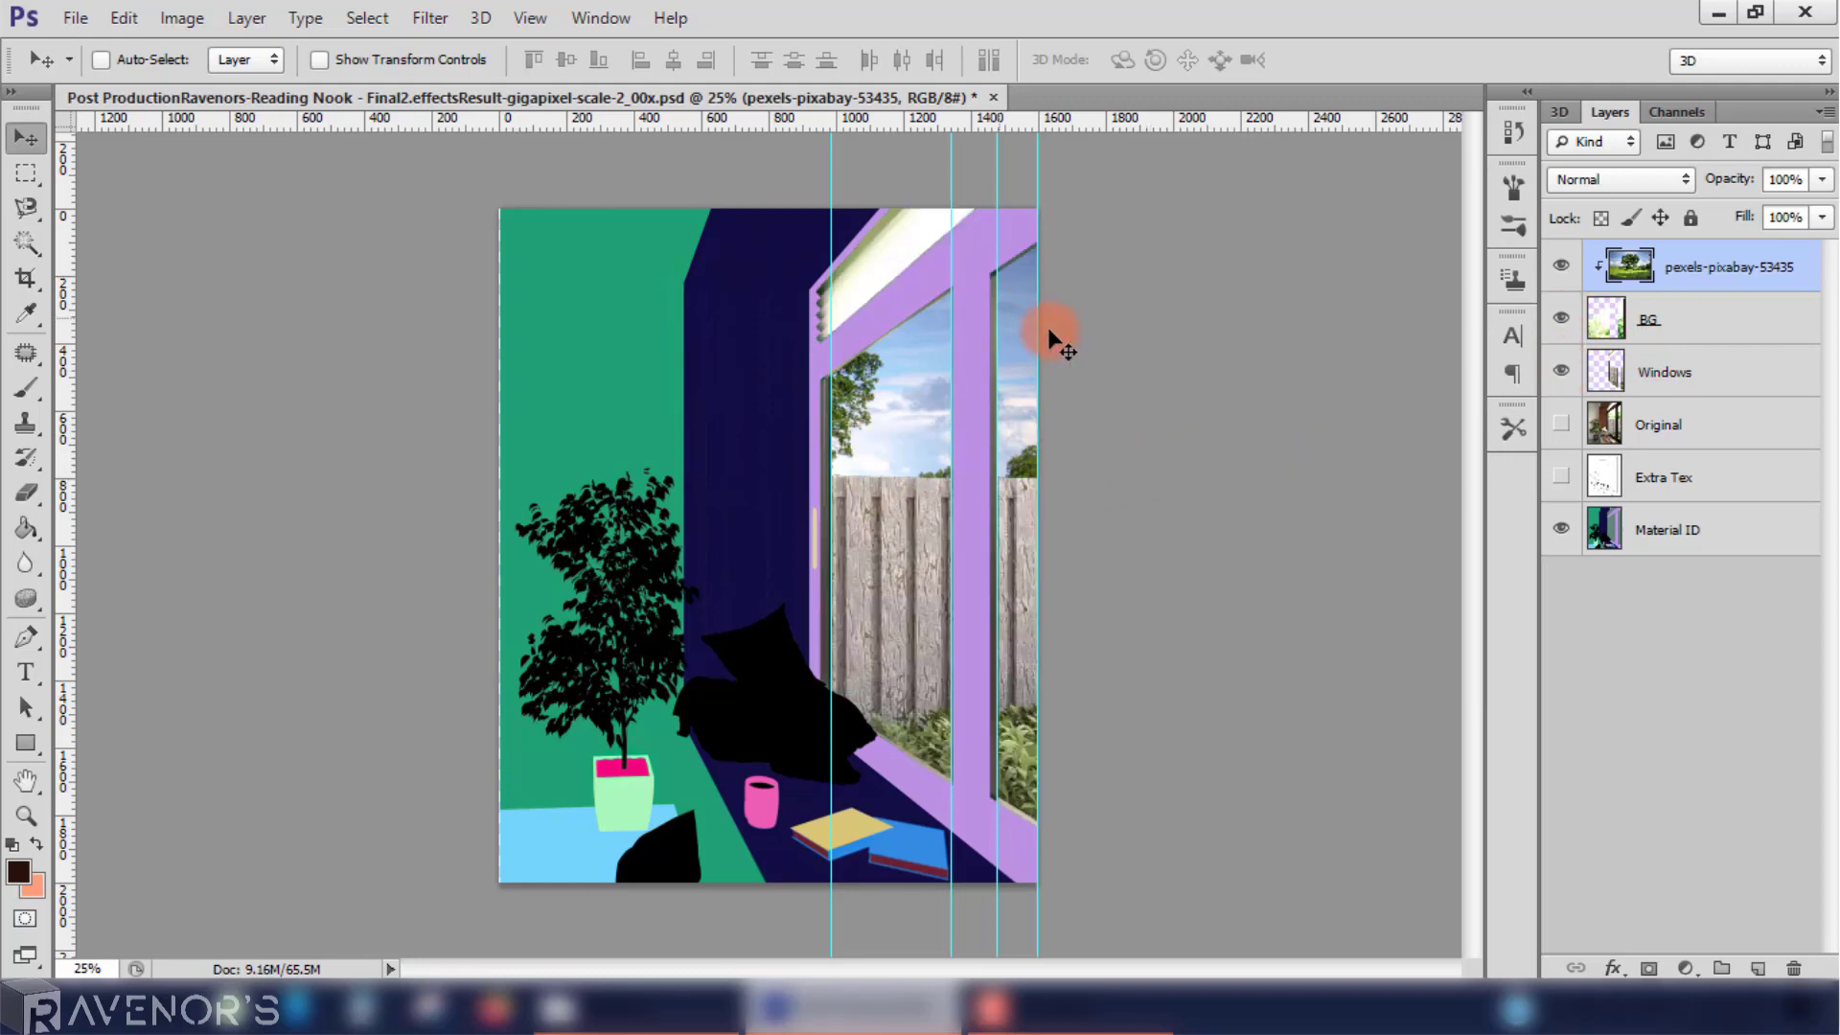
click(1561, 425)
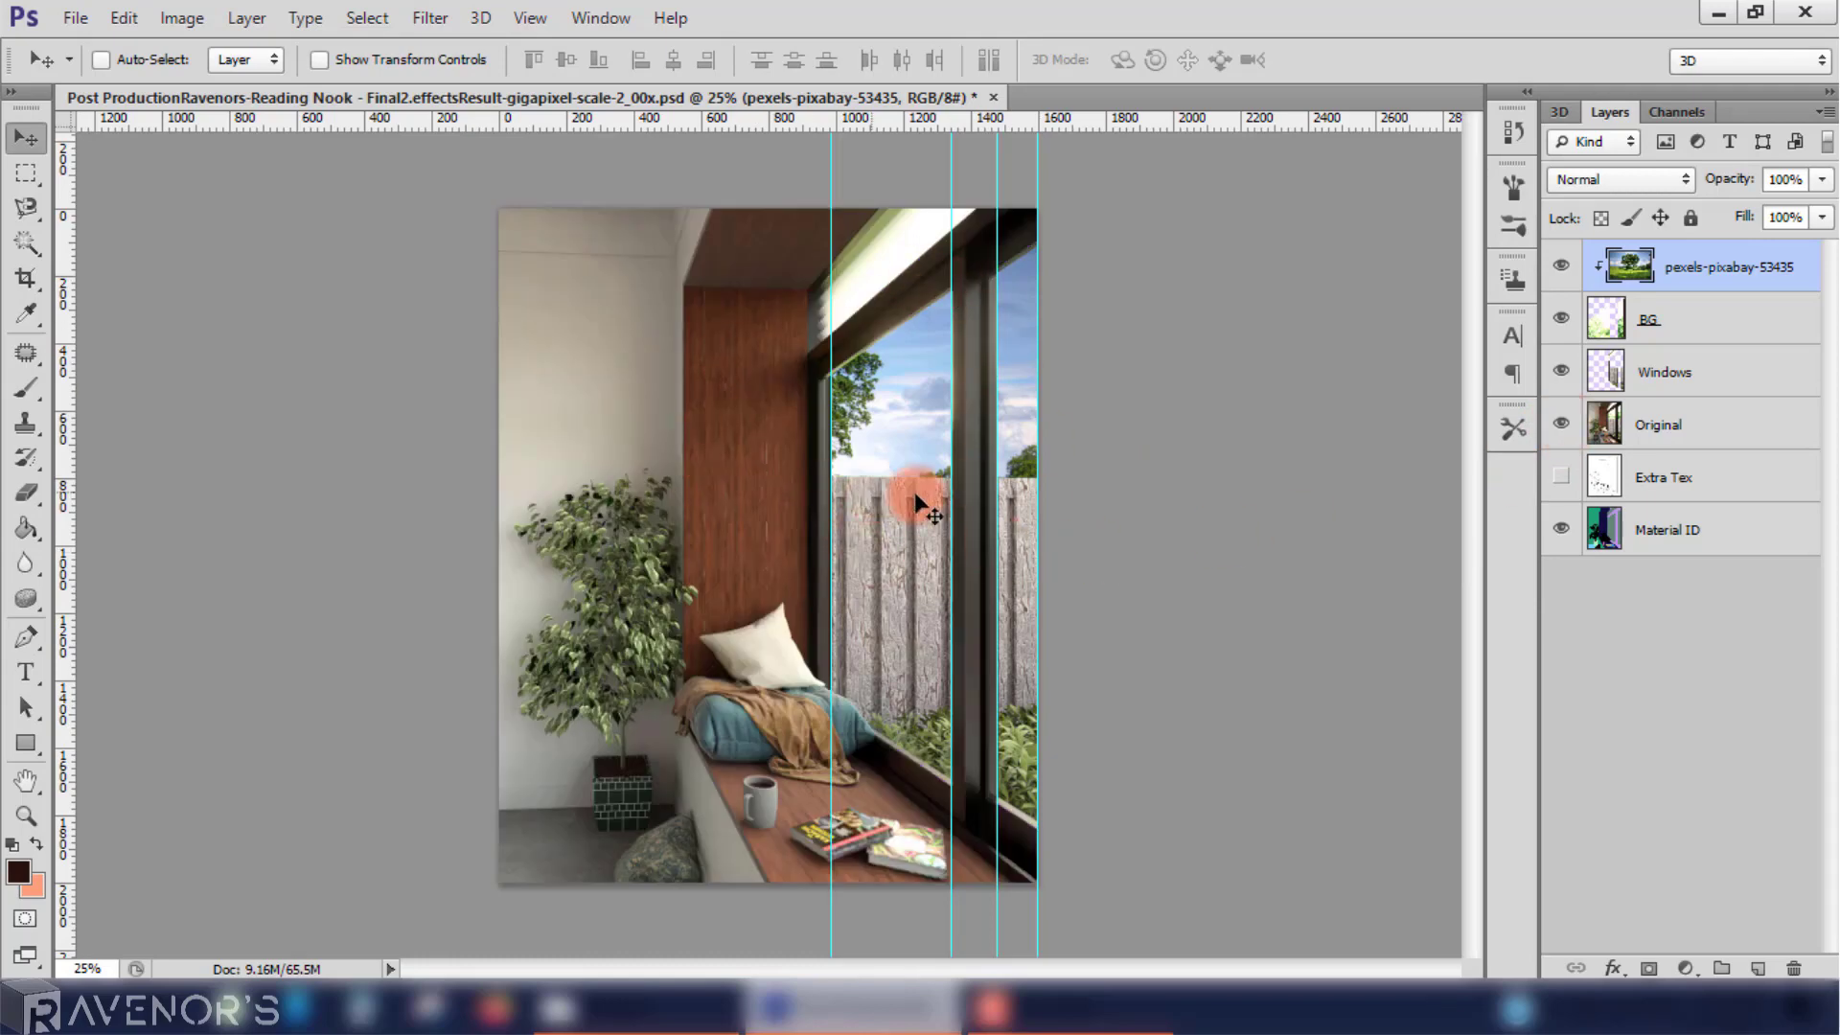
click(1153, 407)
Step: Clear all guides and toggle BG to compare the window view
click(530, 18)
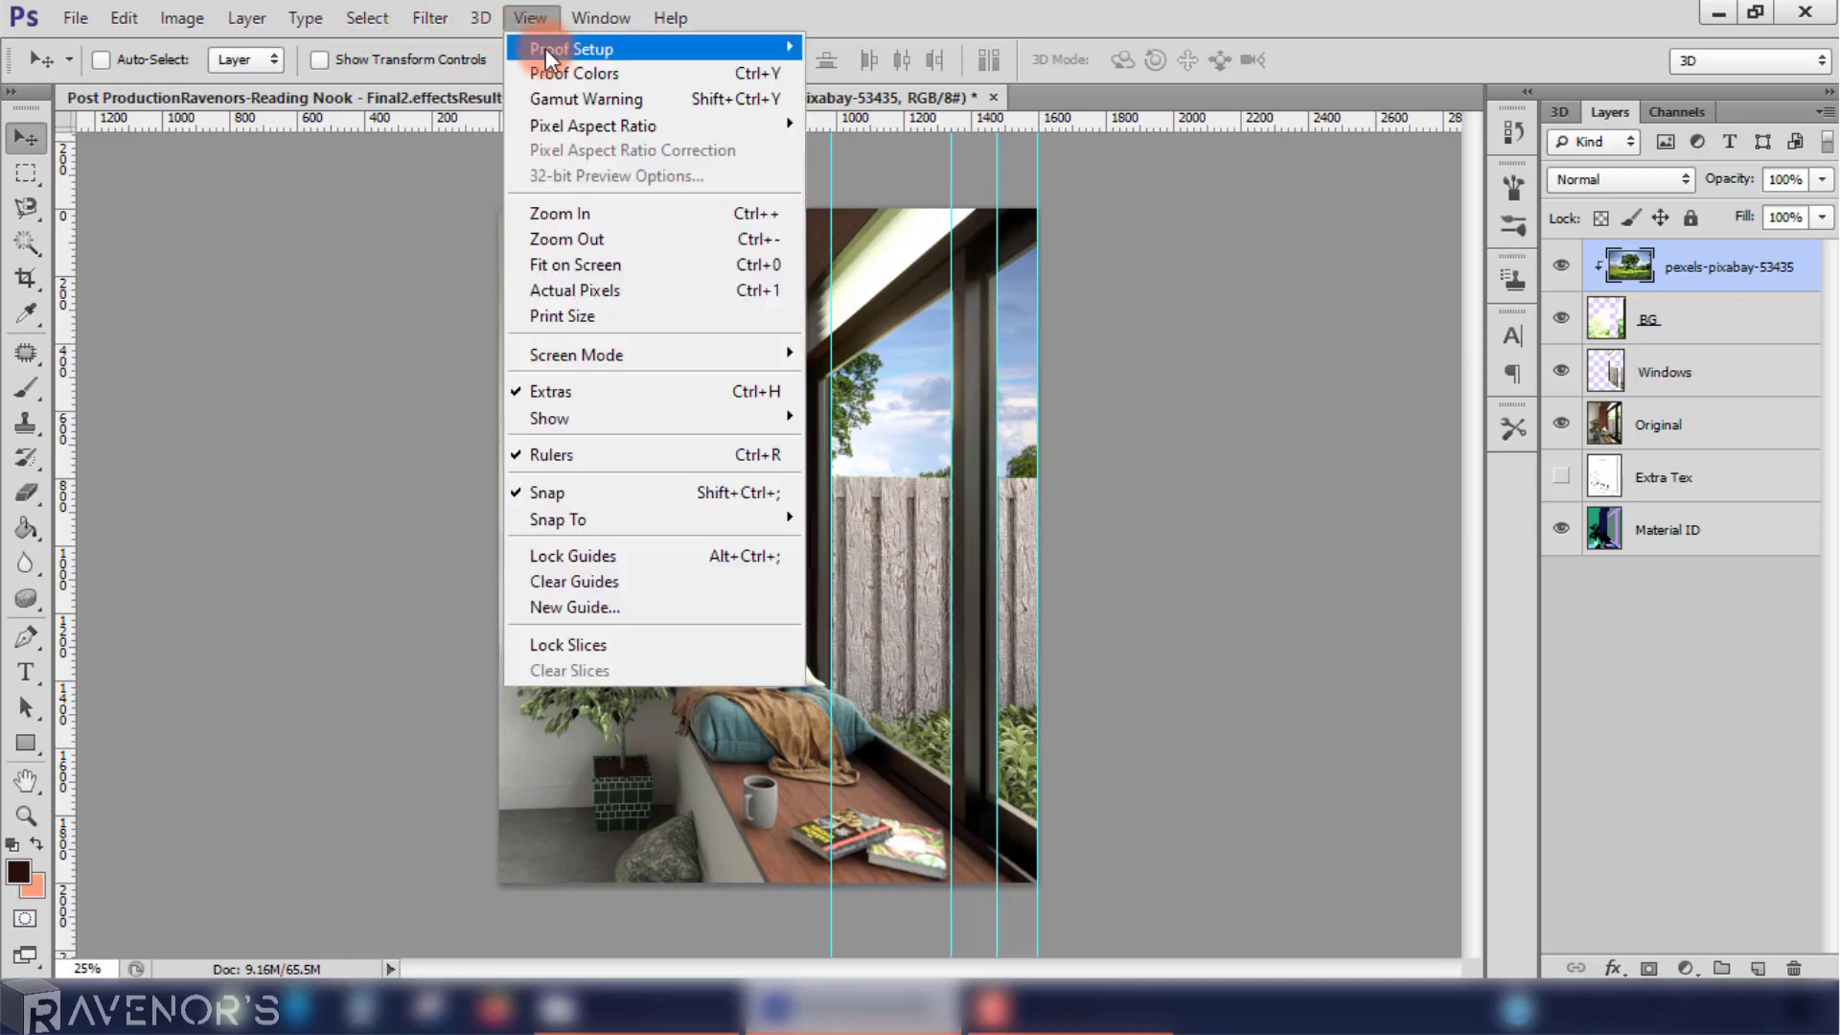
click(661, 582)
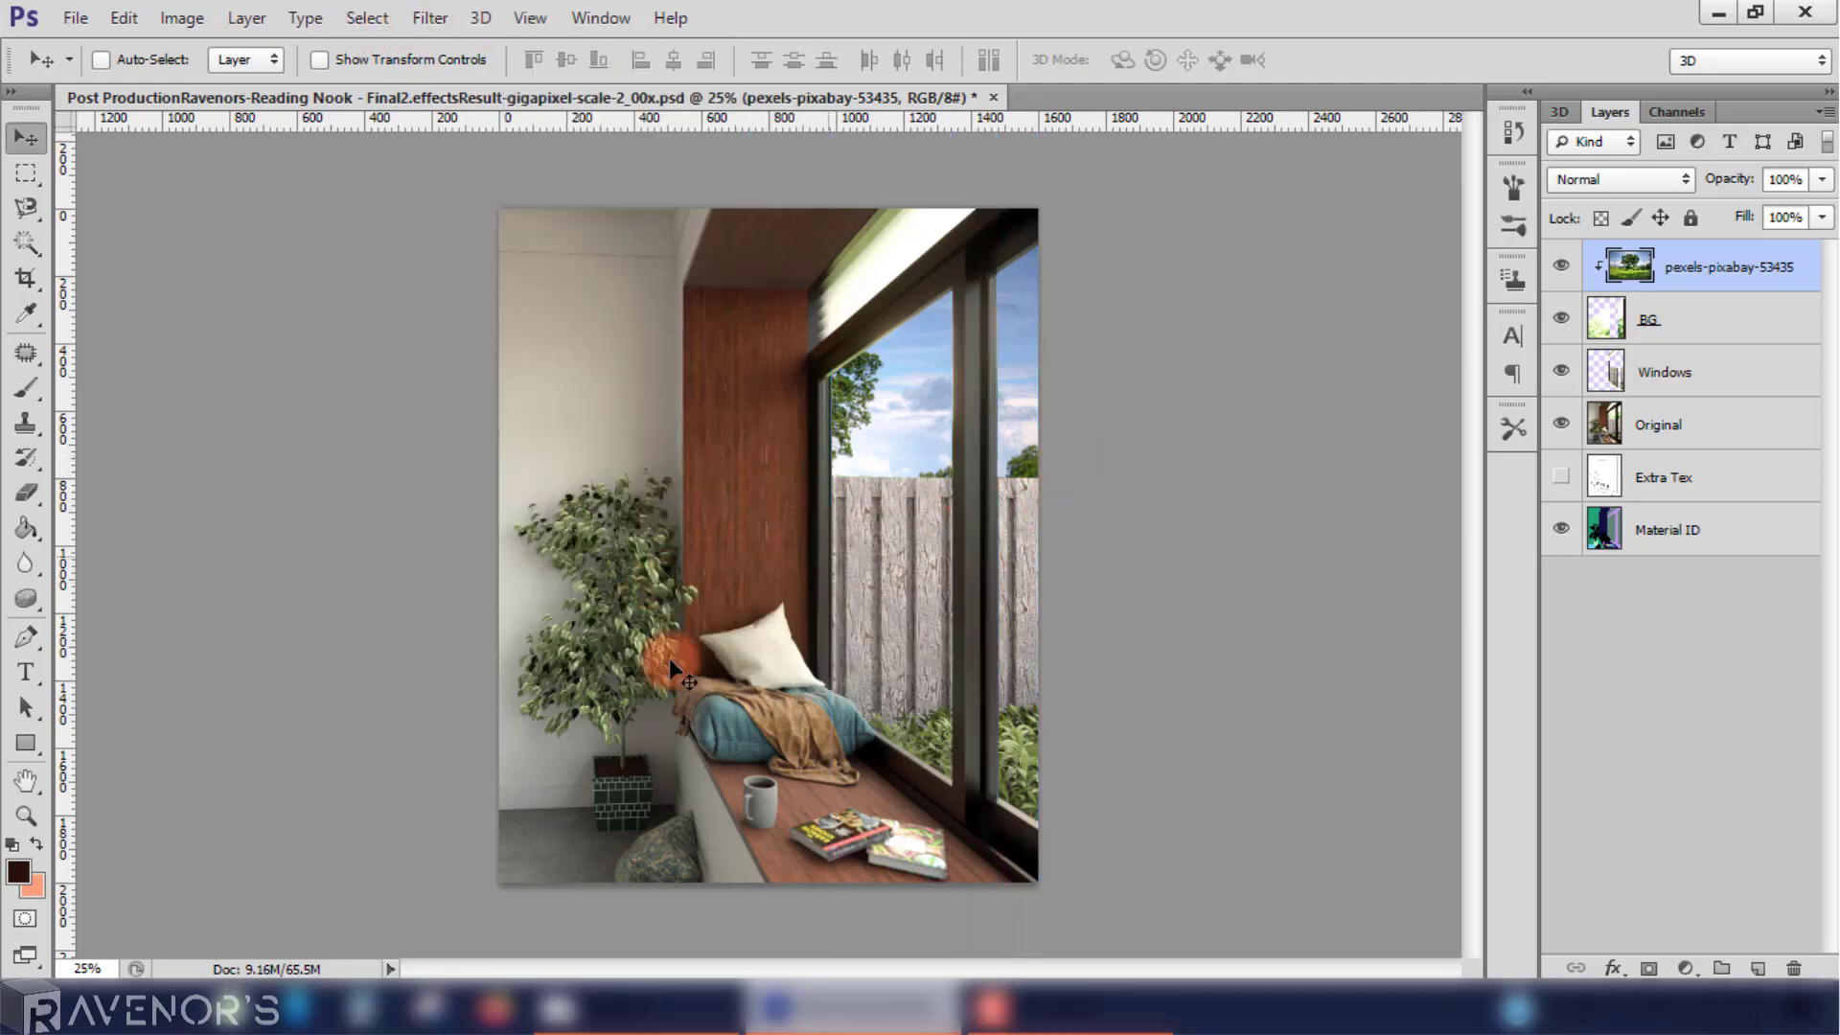
click(977, 349)
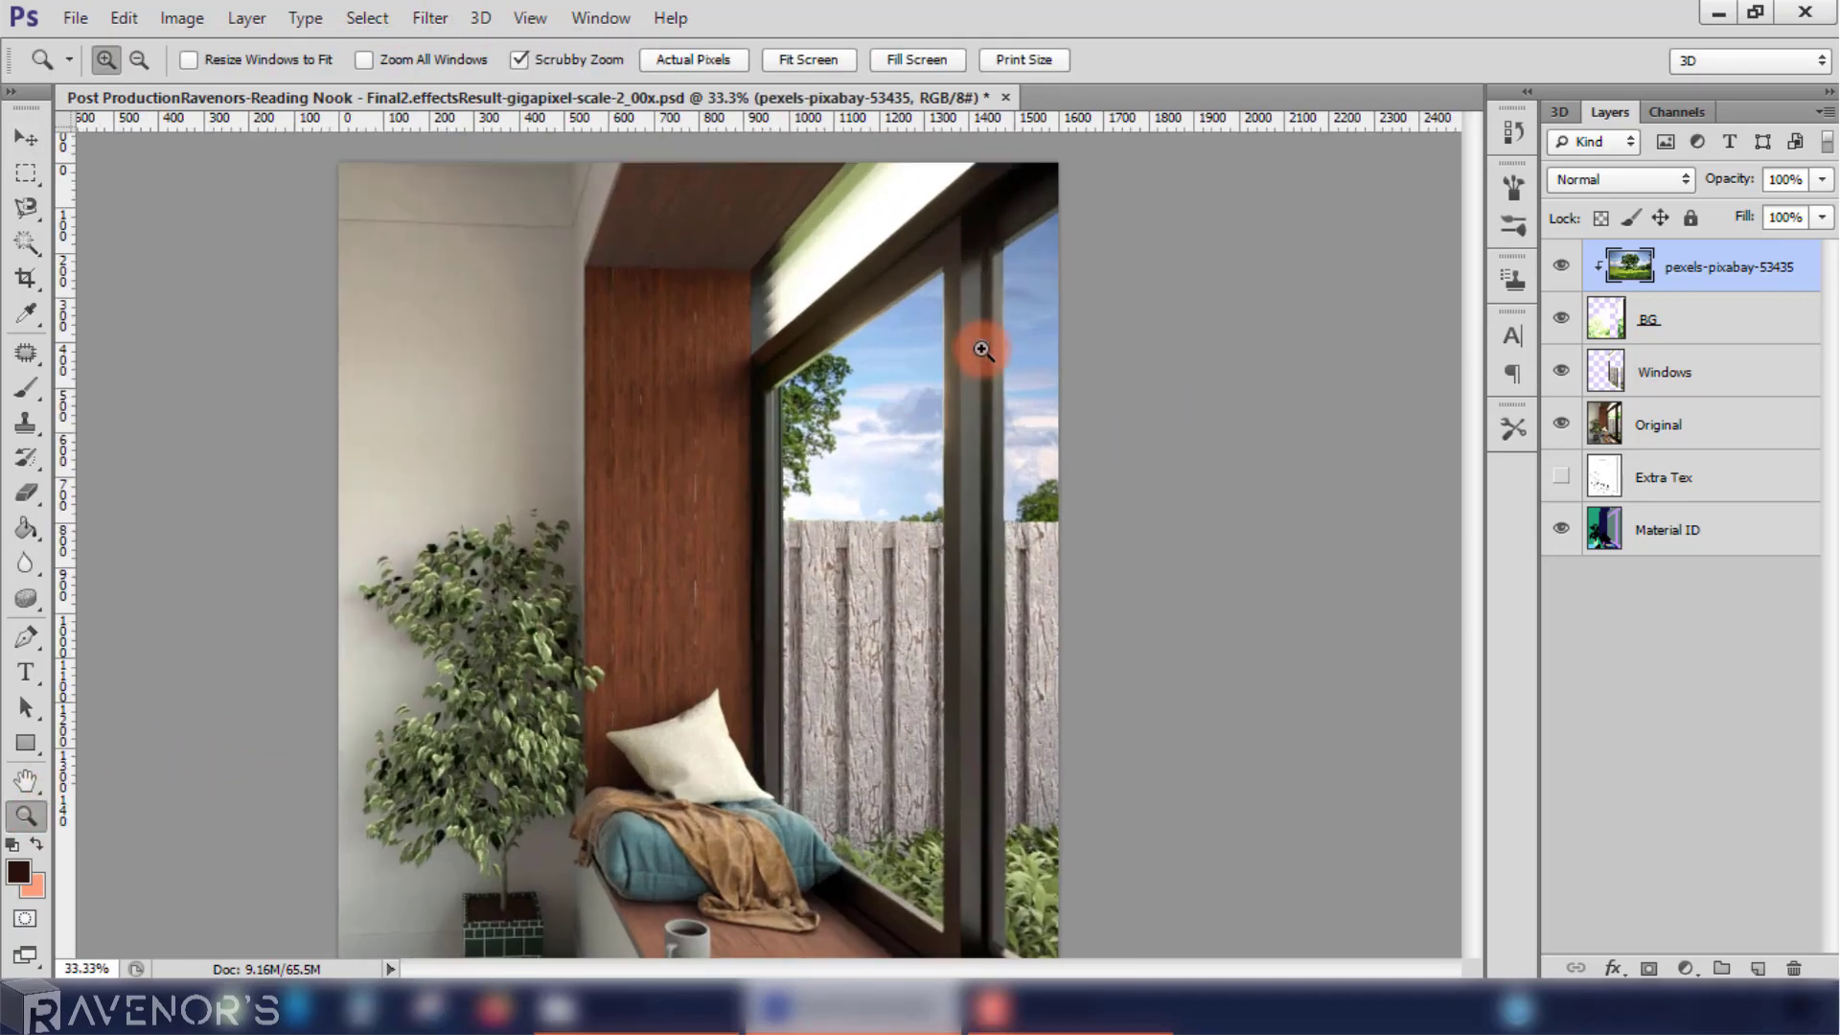
drag(1467, 464, 1470, 475)
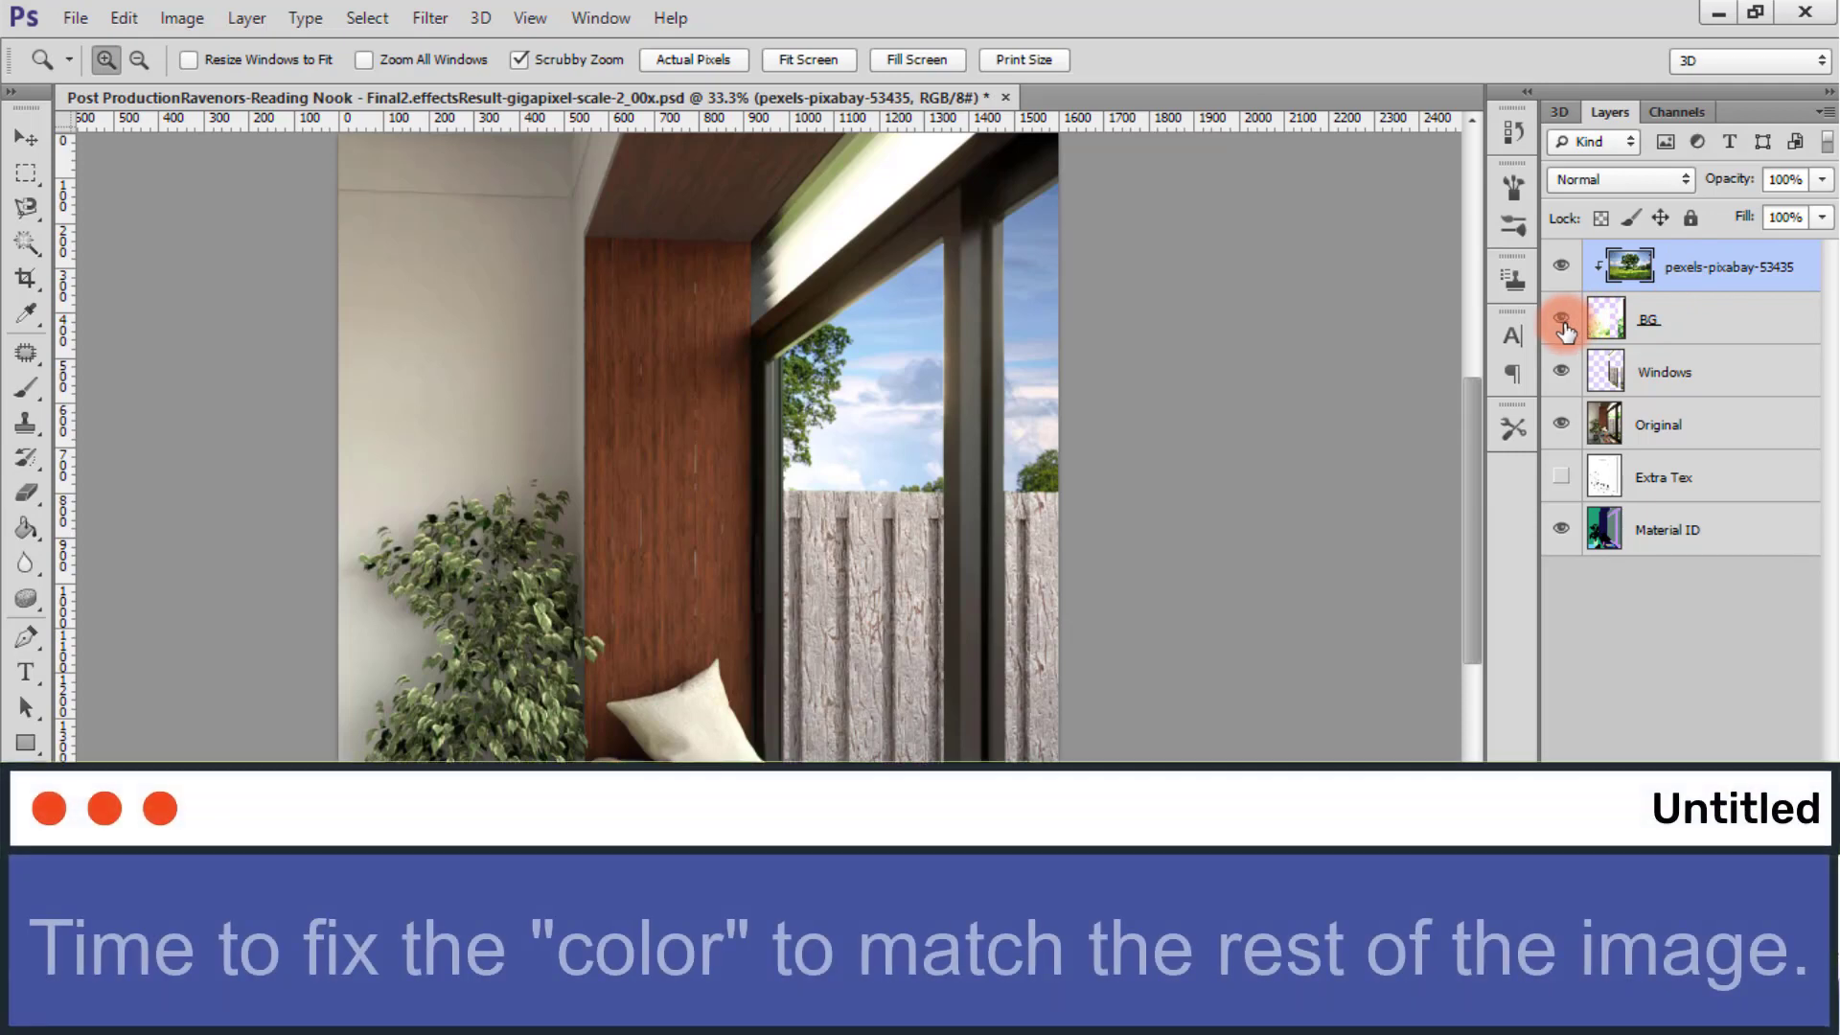
click(1562, 319)
click(1564, 329)
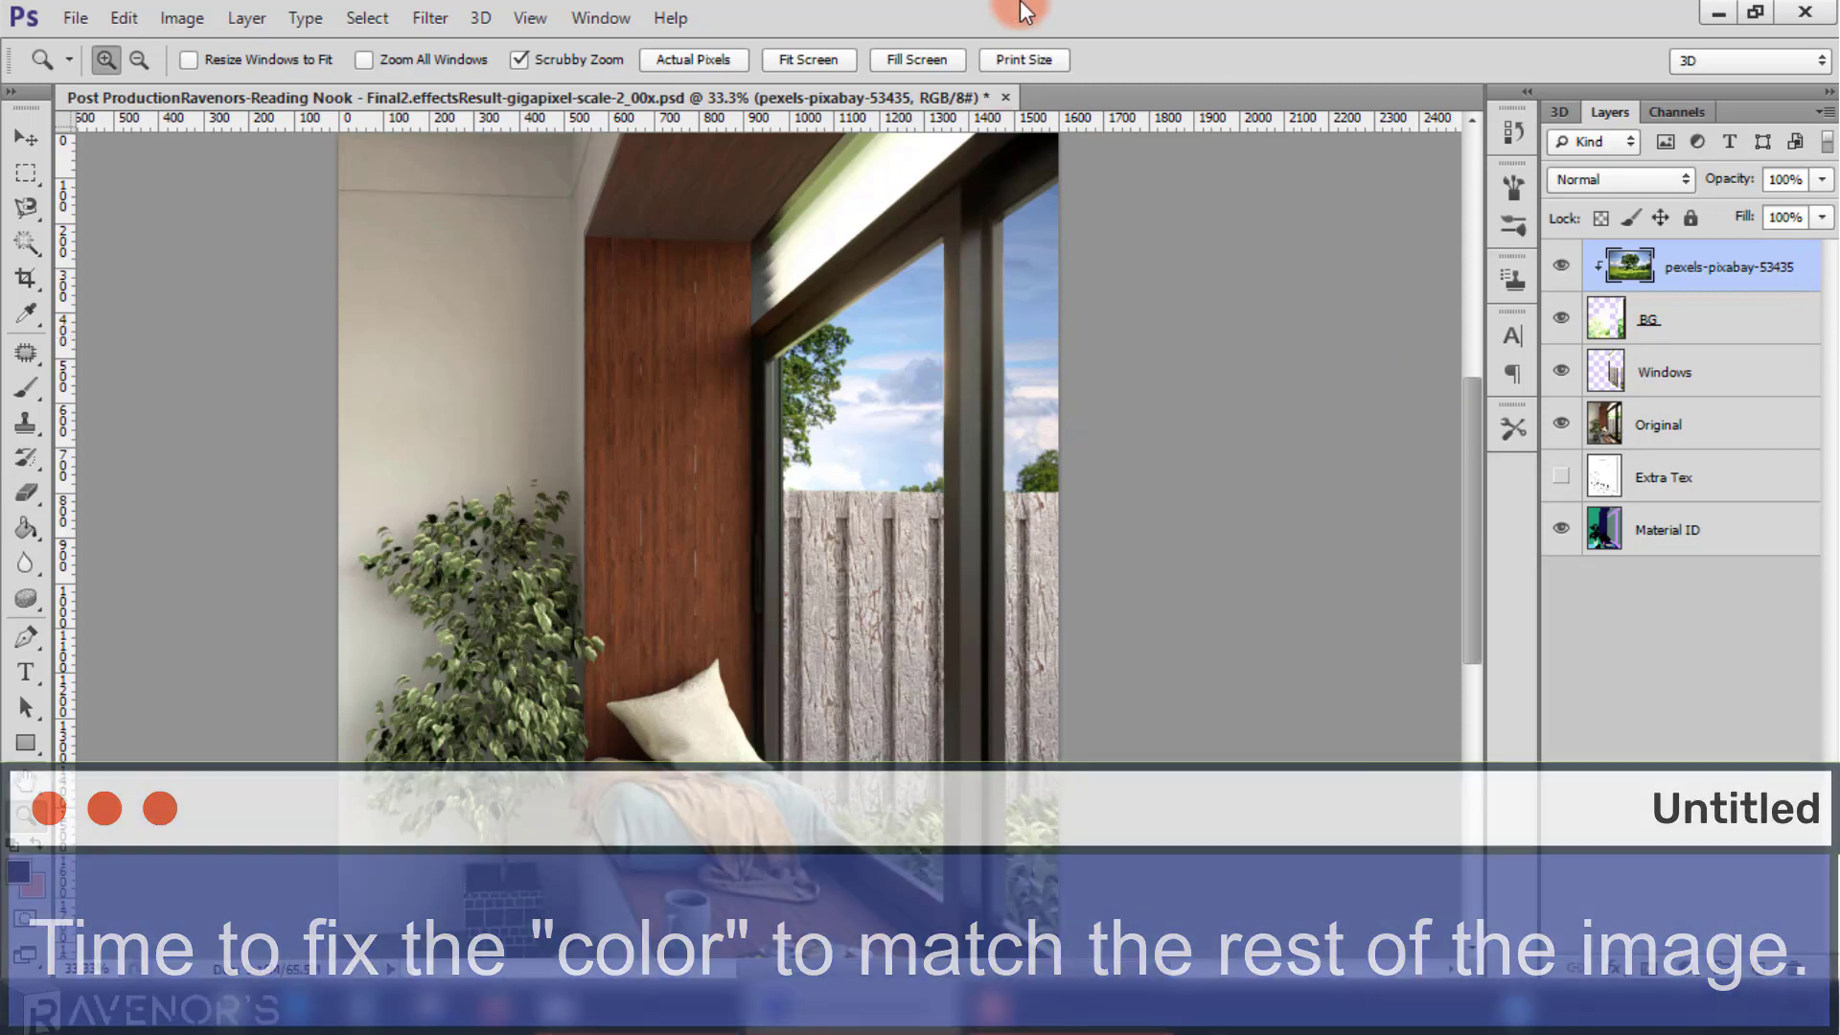
Step: Apply a Levels Midtones Brighter preset with the midtone set to 1.28
click(132, 59)
click(166, 20)
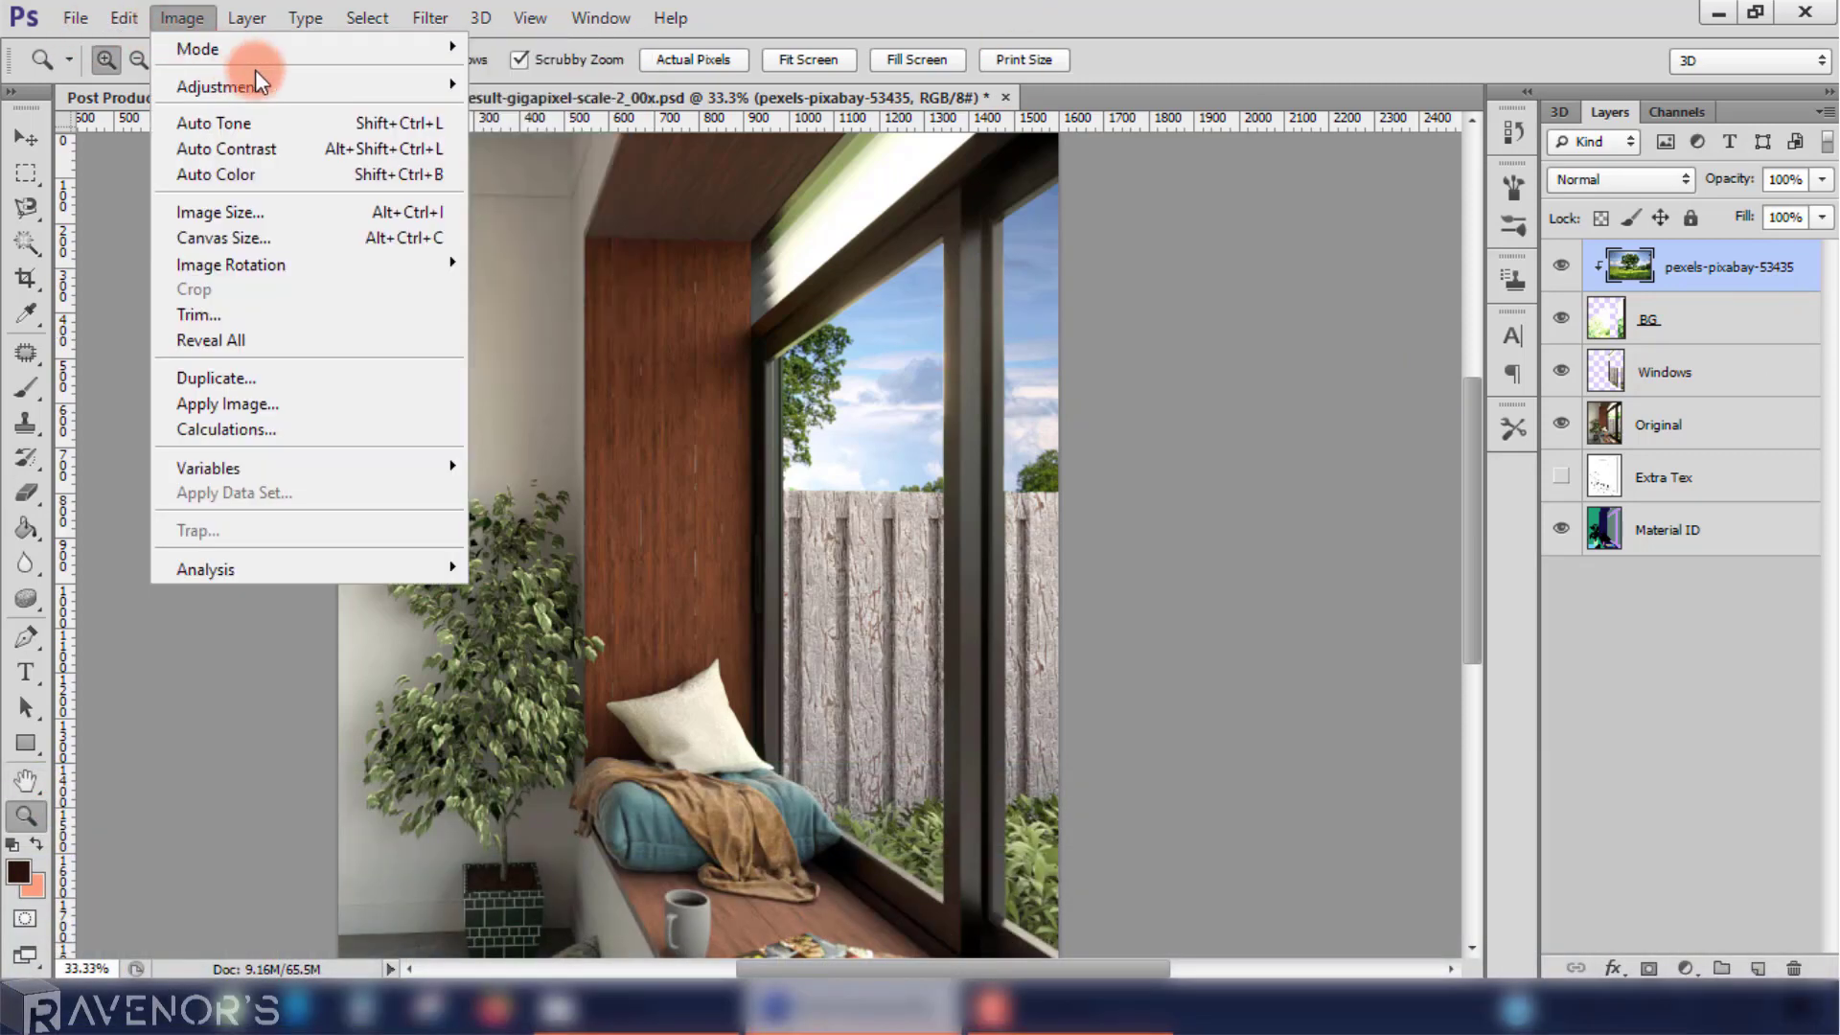
mouse_move(216, 87)
click(510, 108)
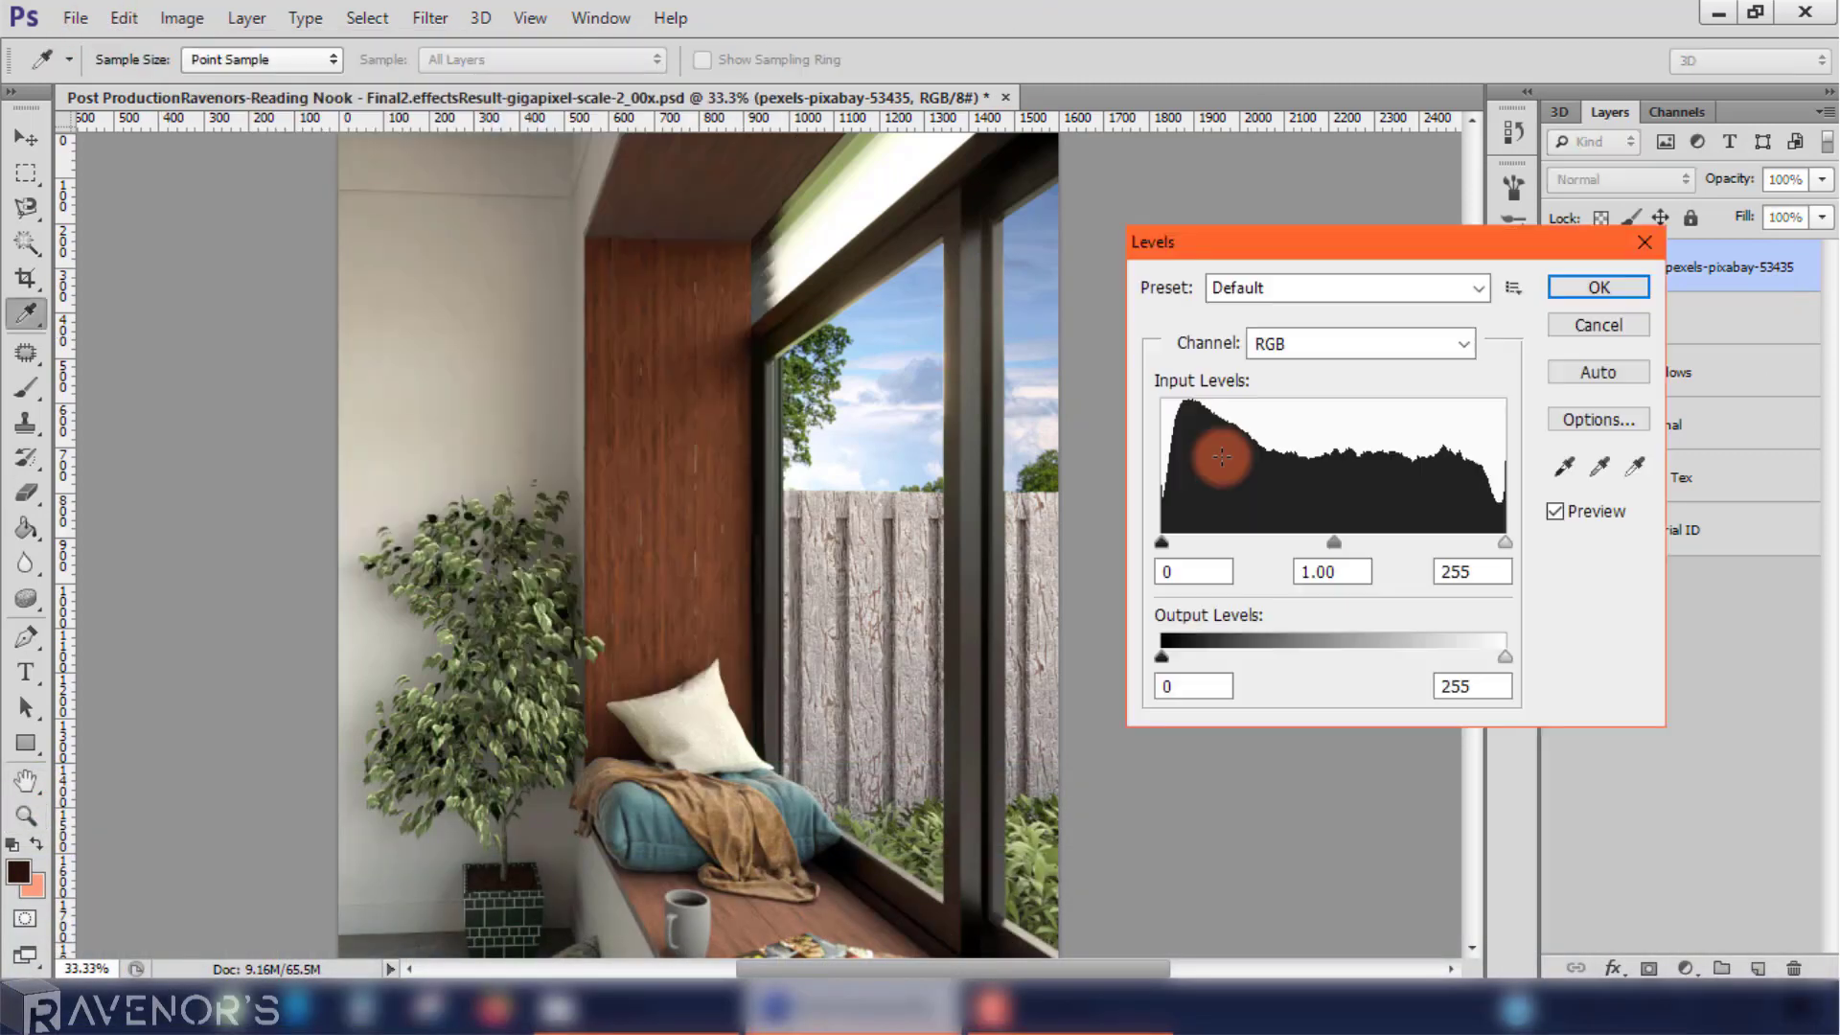
drag(1544, 235, 1536, 148)
click(1468, 197)
click(1408, 433)
click(1546, 423)
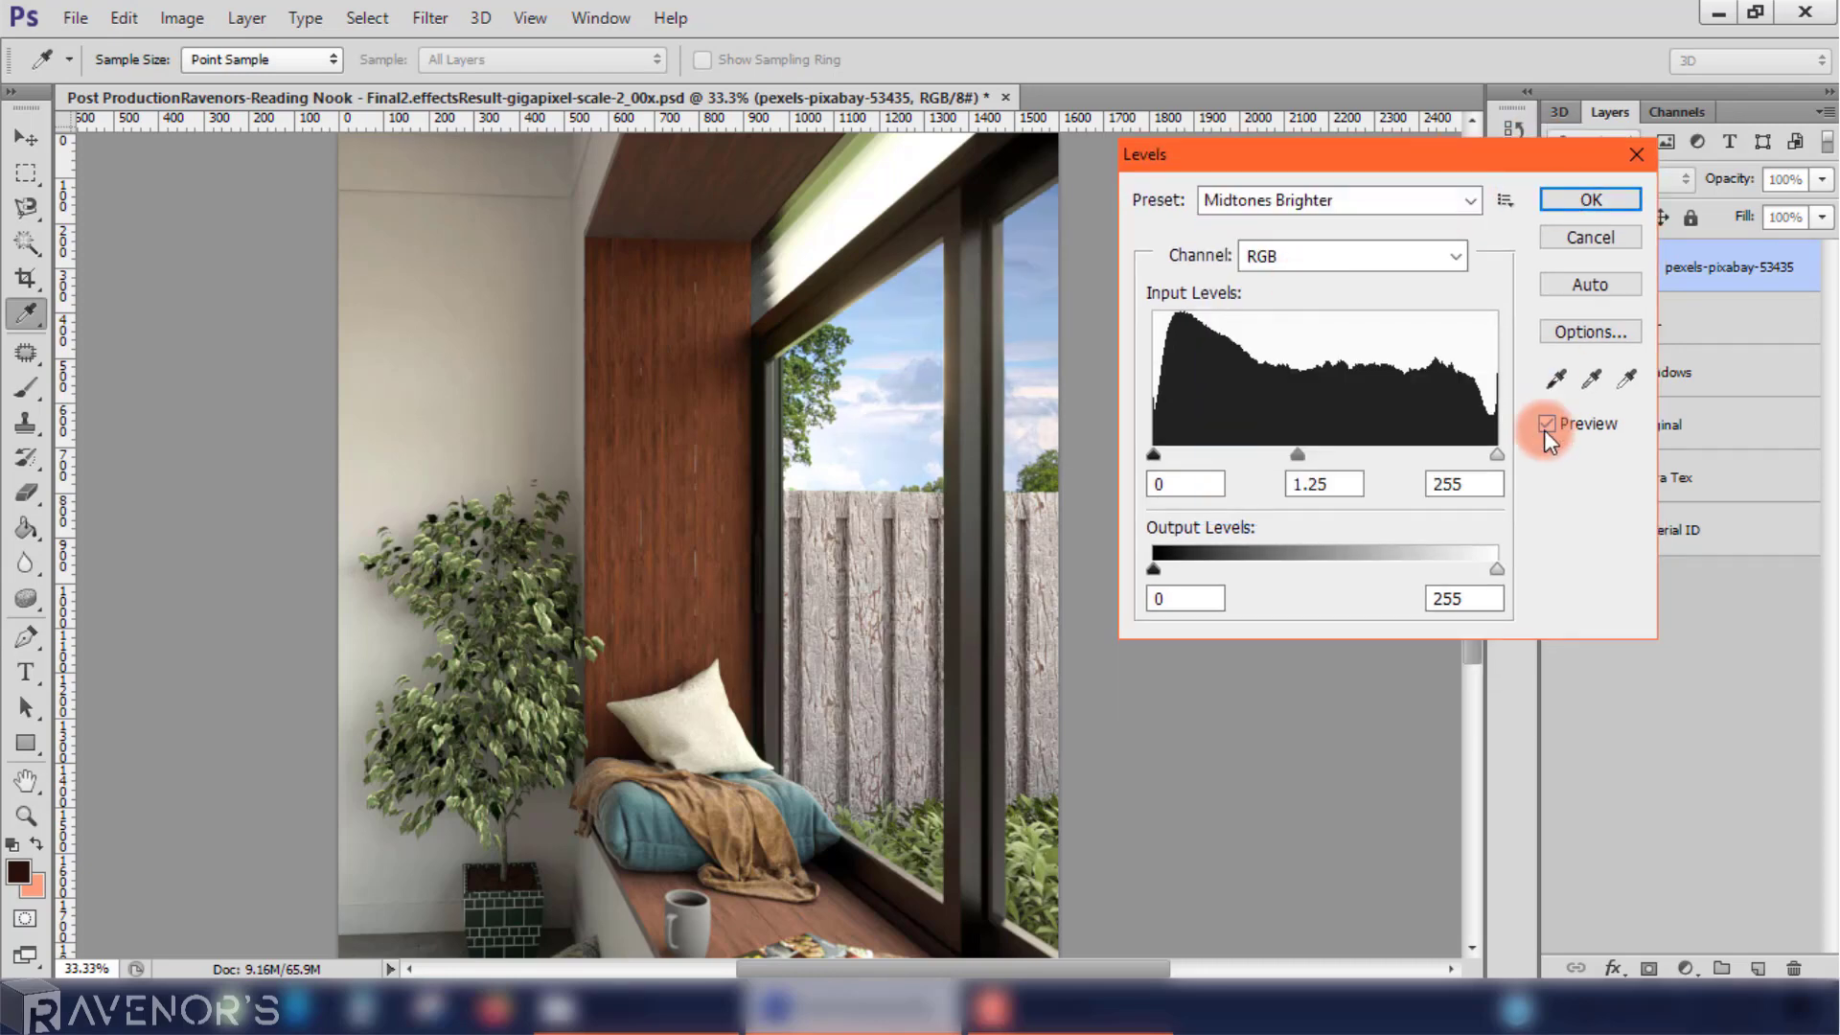
drag(1313, 455, 1295, 458)
click(1581, 203)
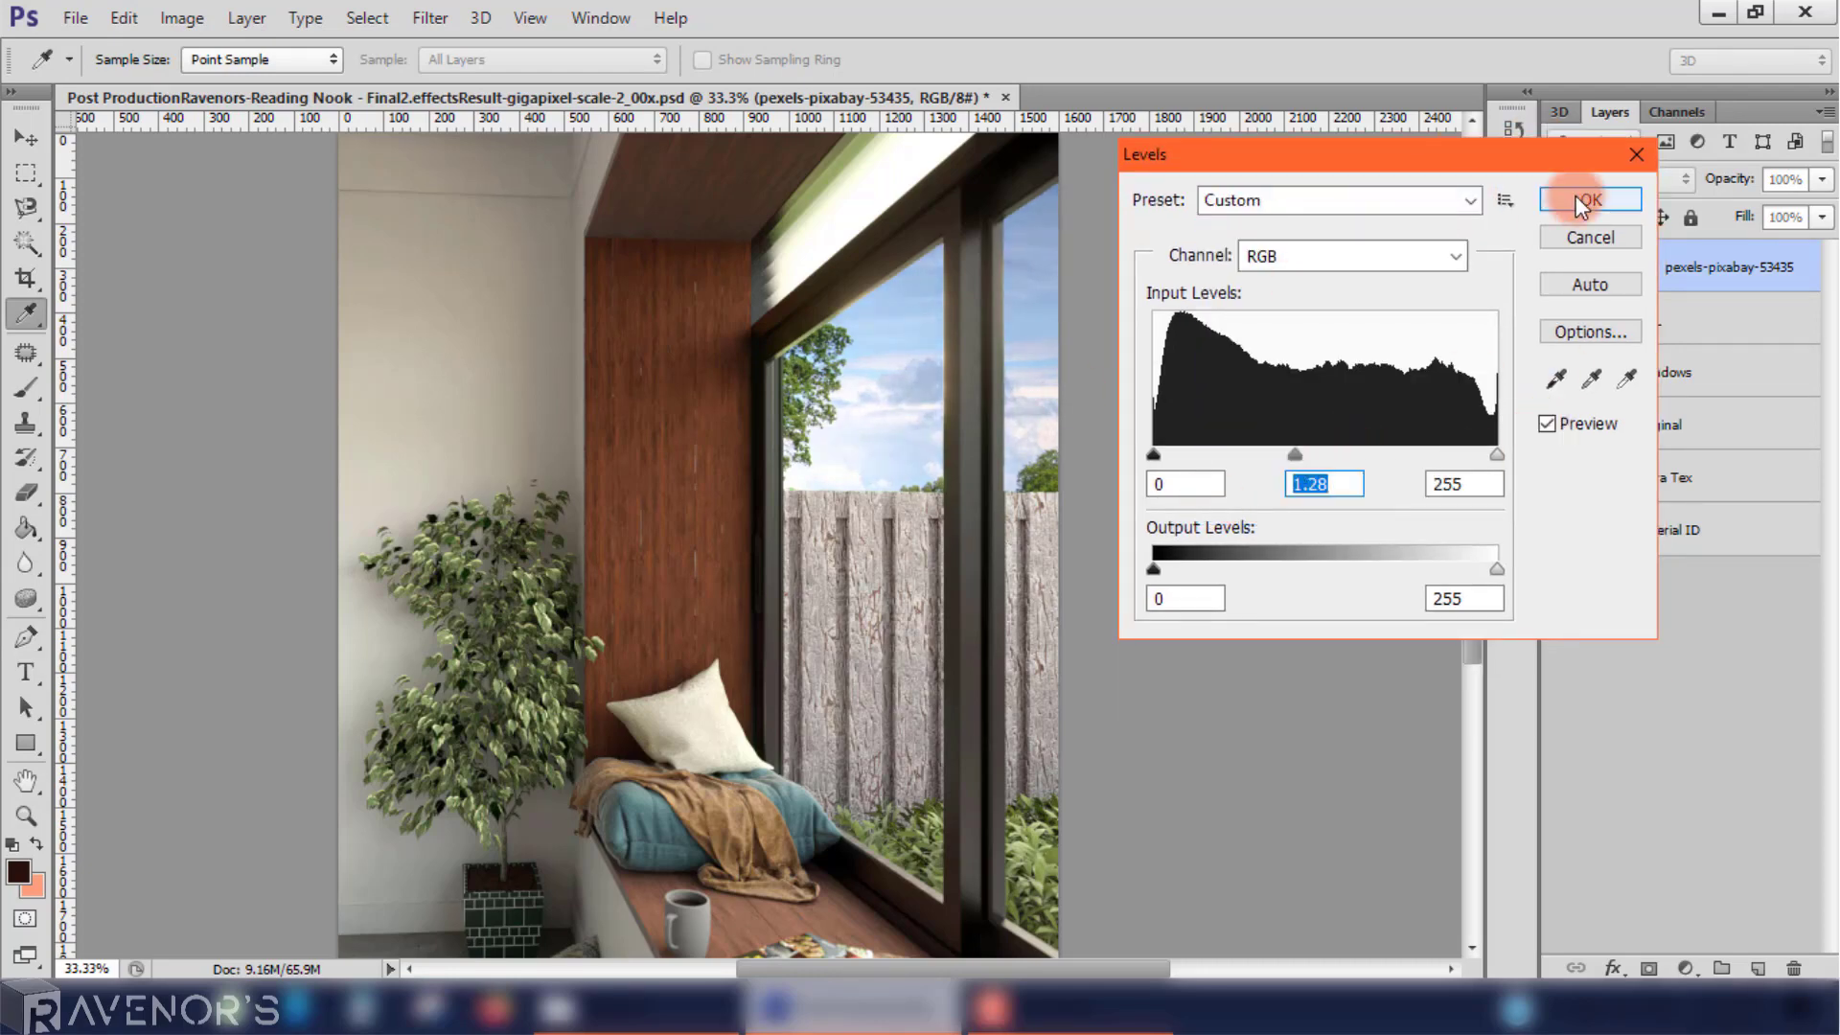
Step: Try the Lighter and Linear Contrast (RGB) Curves presets, then close Curves
click(182, 18)
click(536, 144)
click(1395, 178)
click(1322, 362)
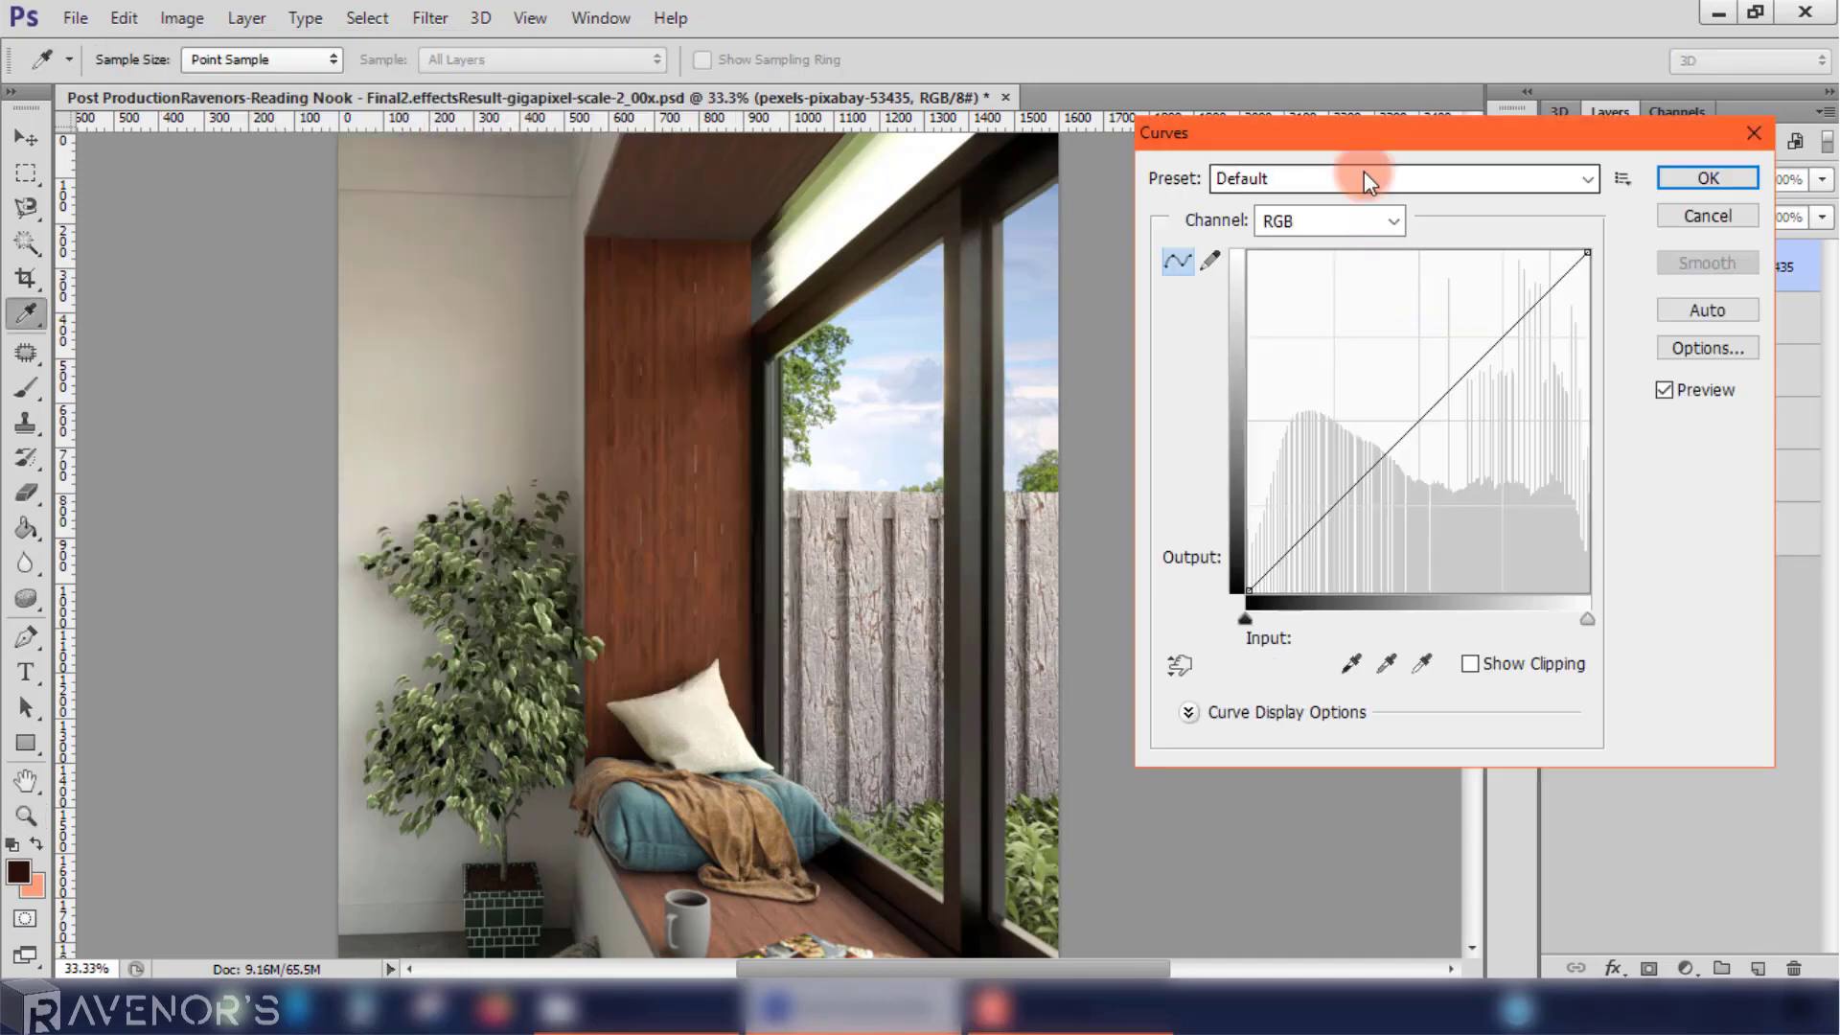
click(1367, 172)
click(1322, 382)
click(1664, 389)
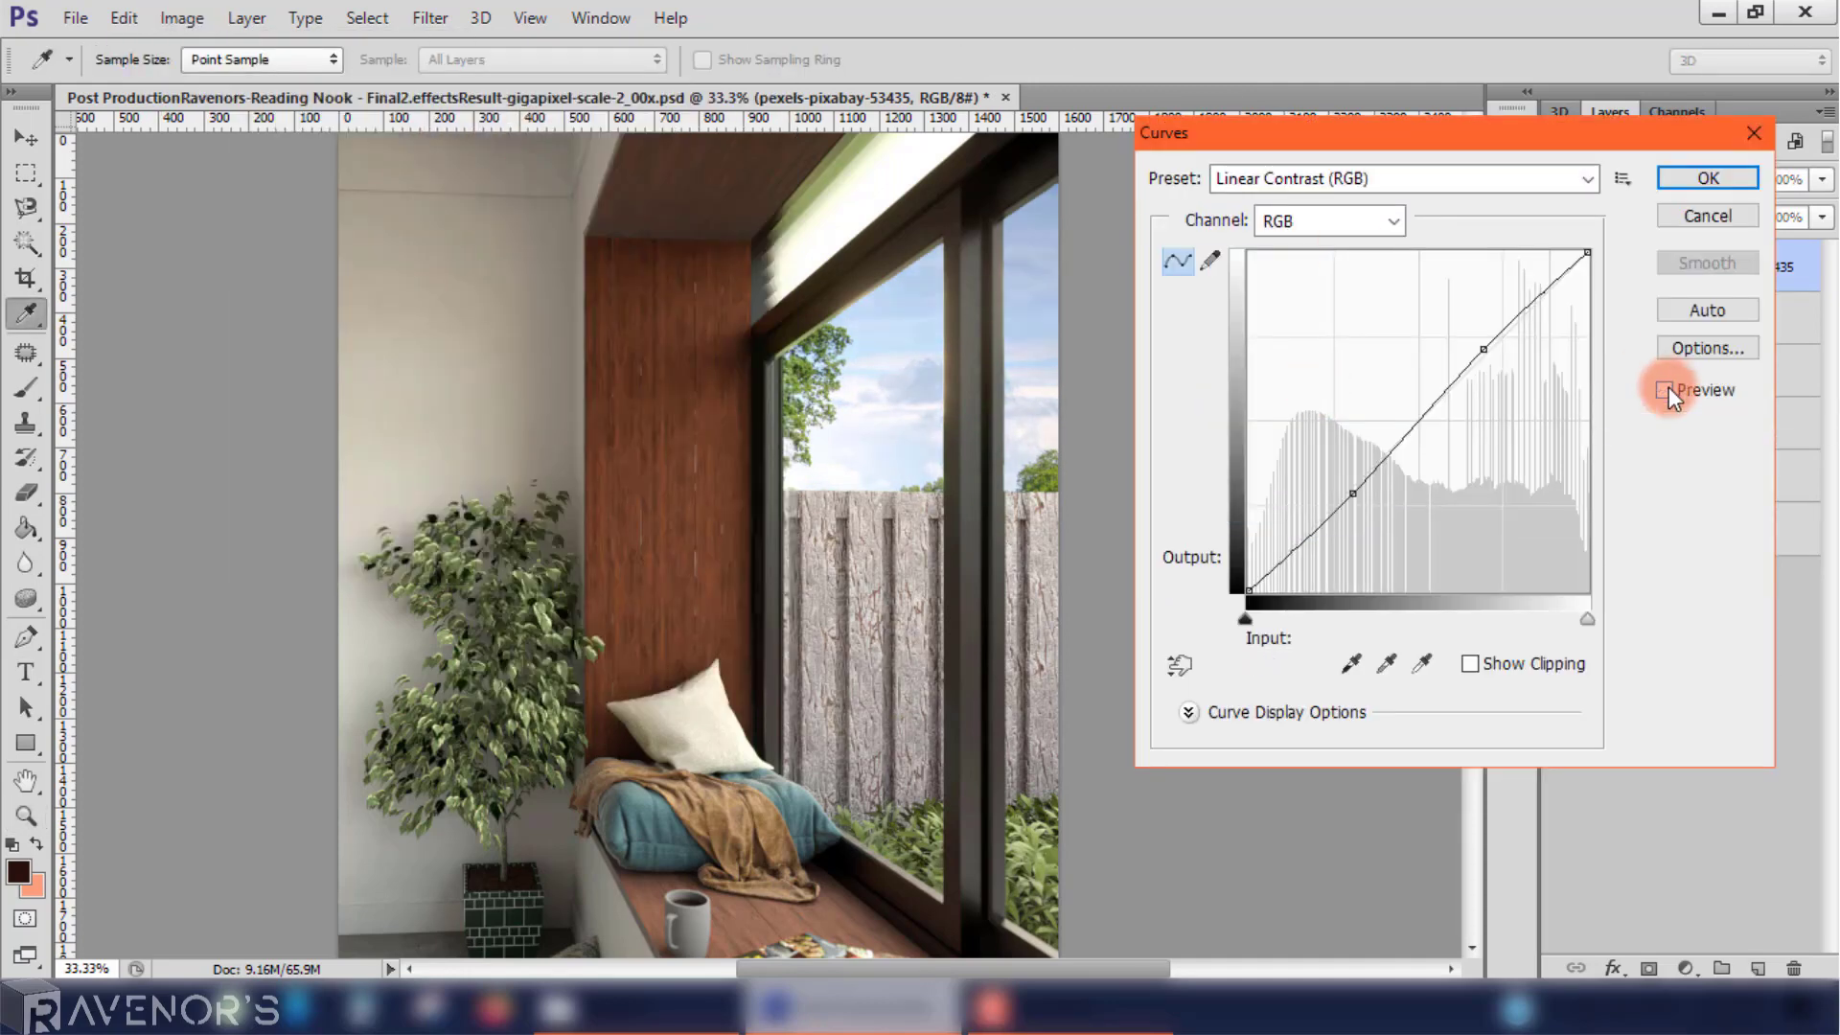
key(Return)
Step: Fit the image on screen and group Original, Extra Tex and Material ID as 'Elements'
key(z)
right_click(969, 399)
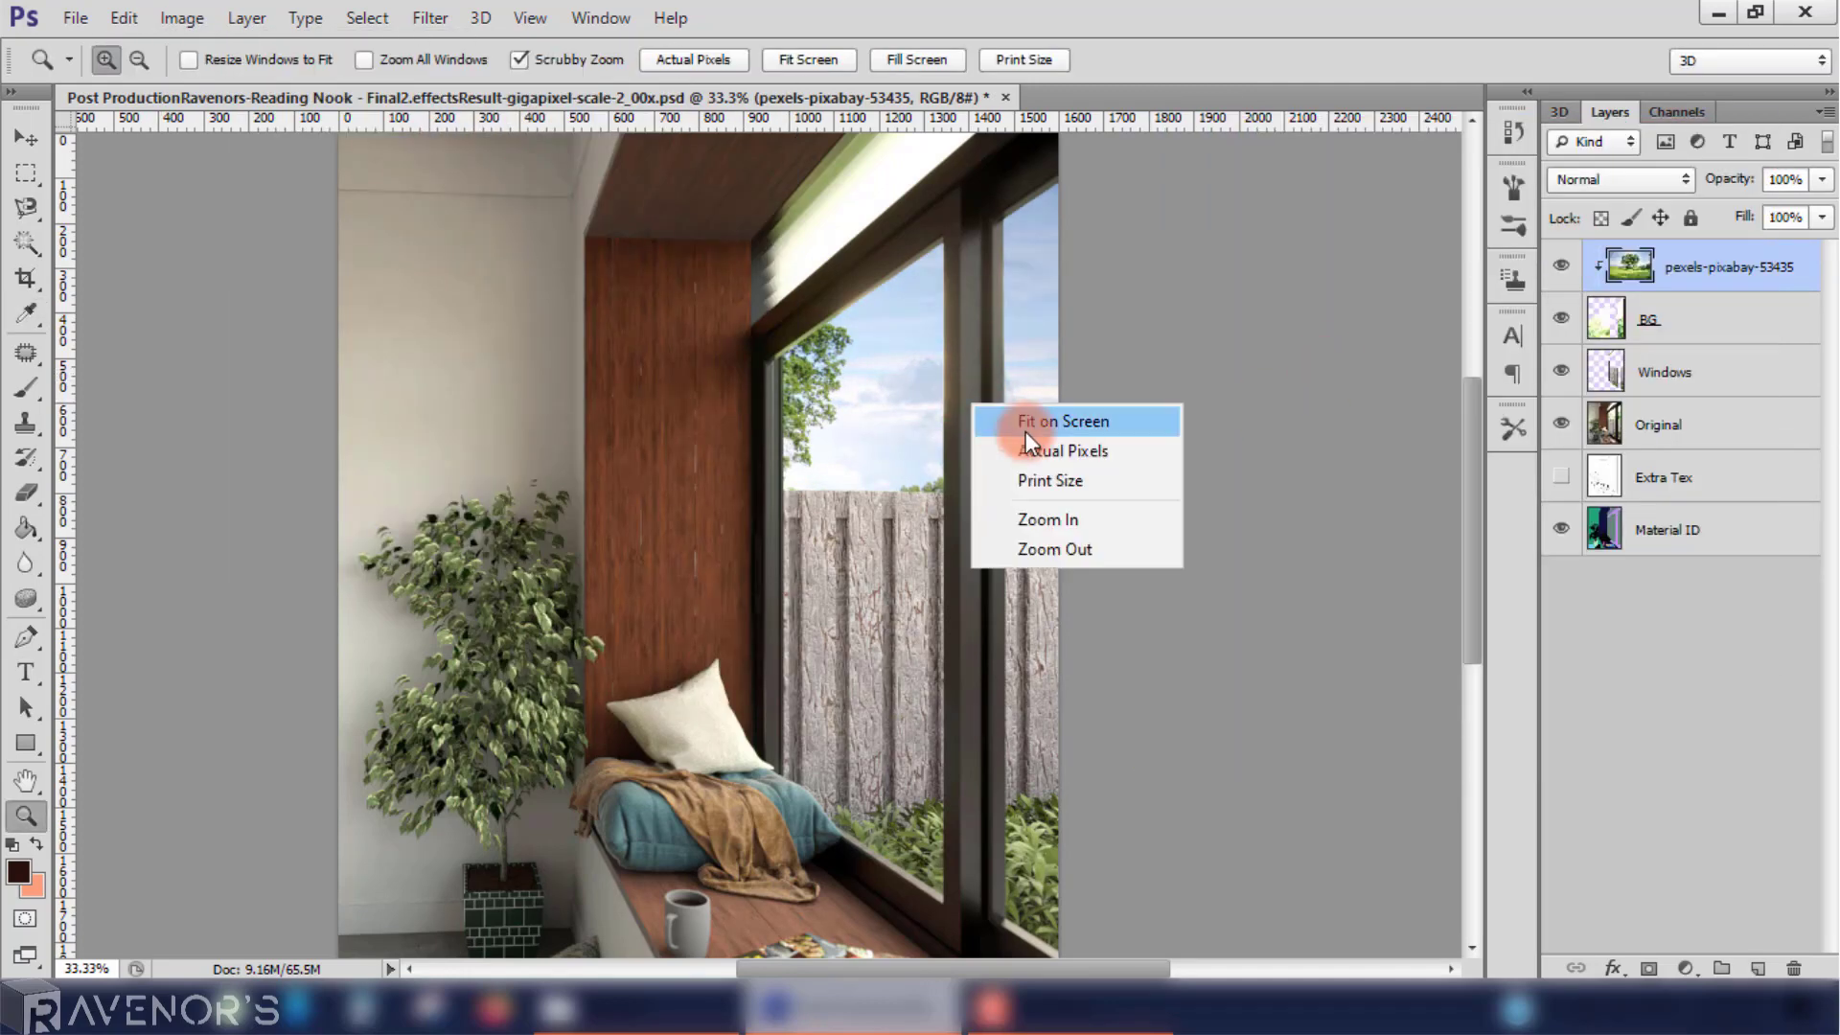
click(1025, 417)
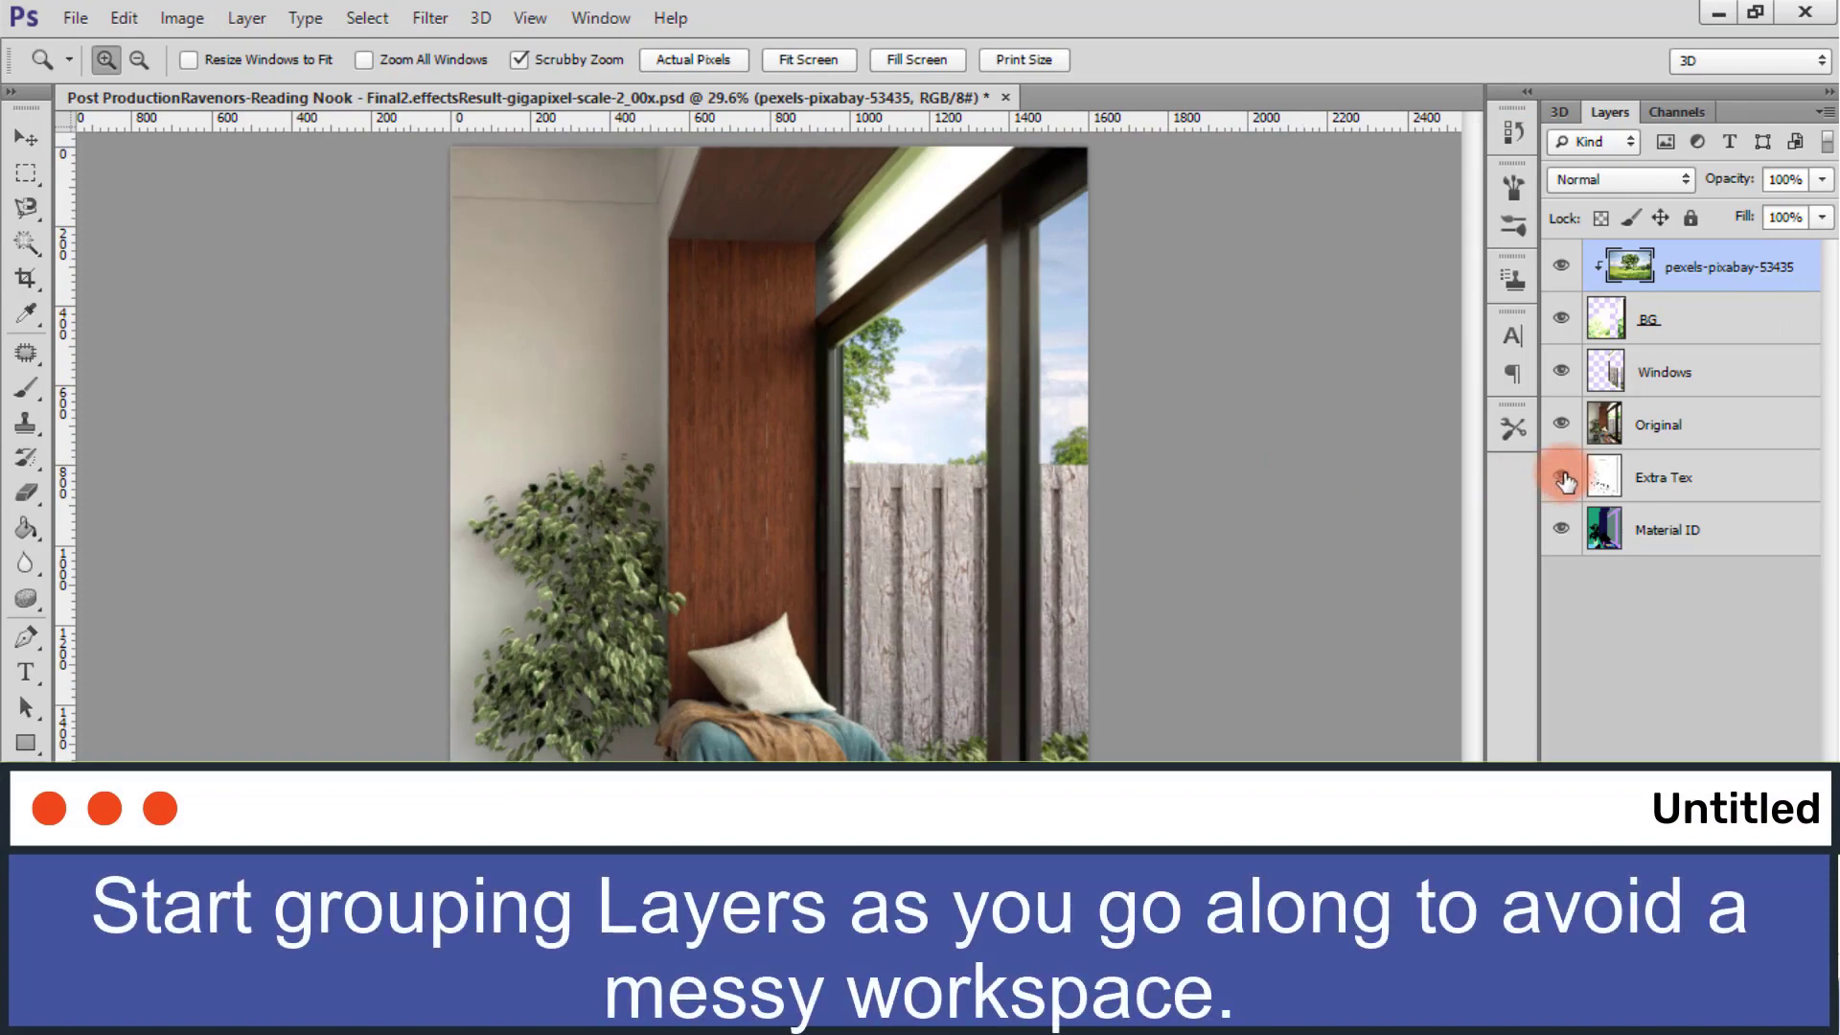
click(1720, 484)
click(1722, 438)
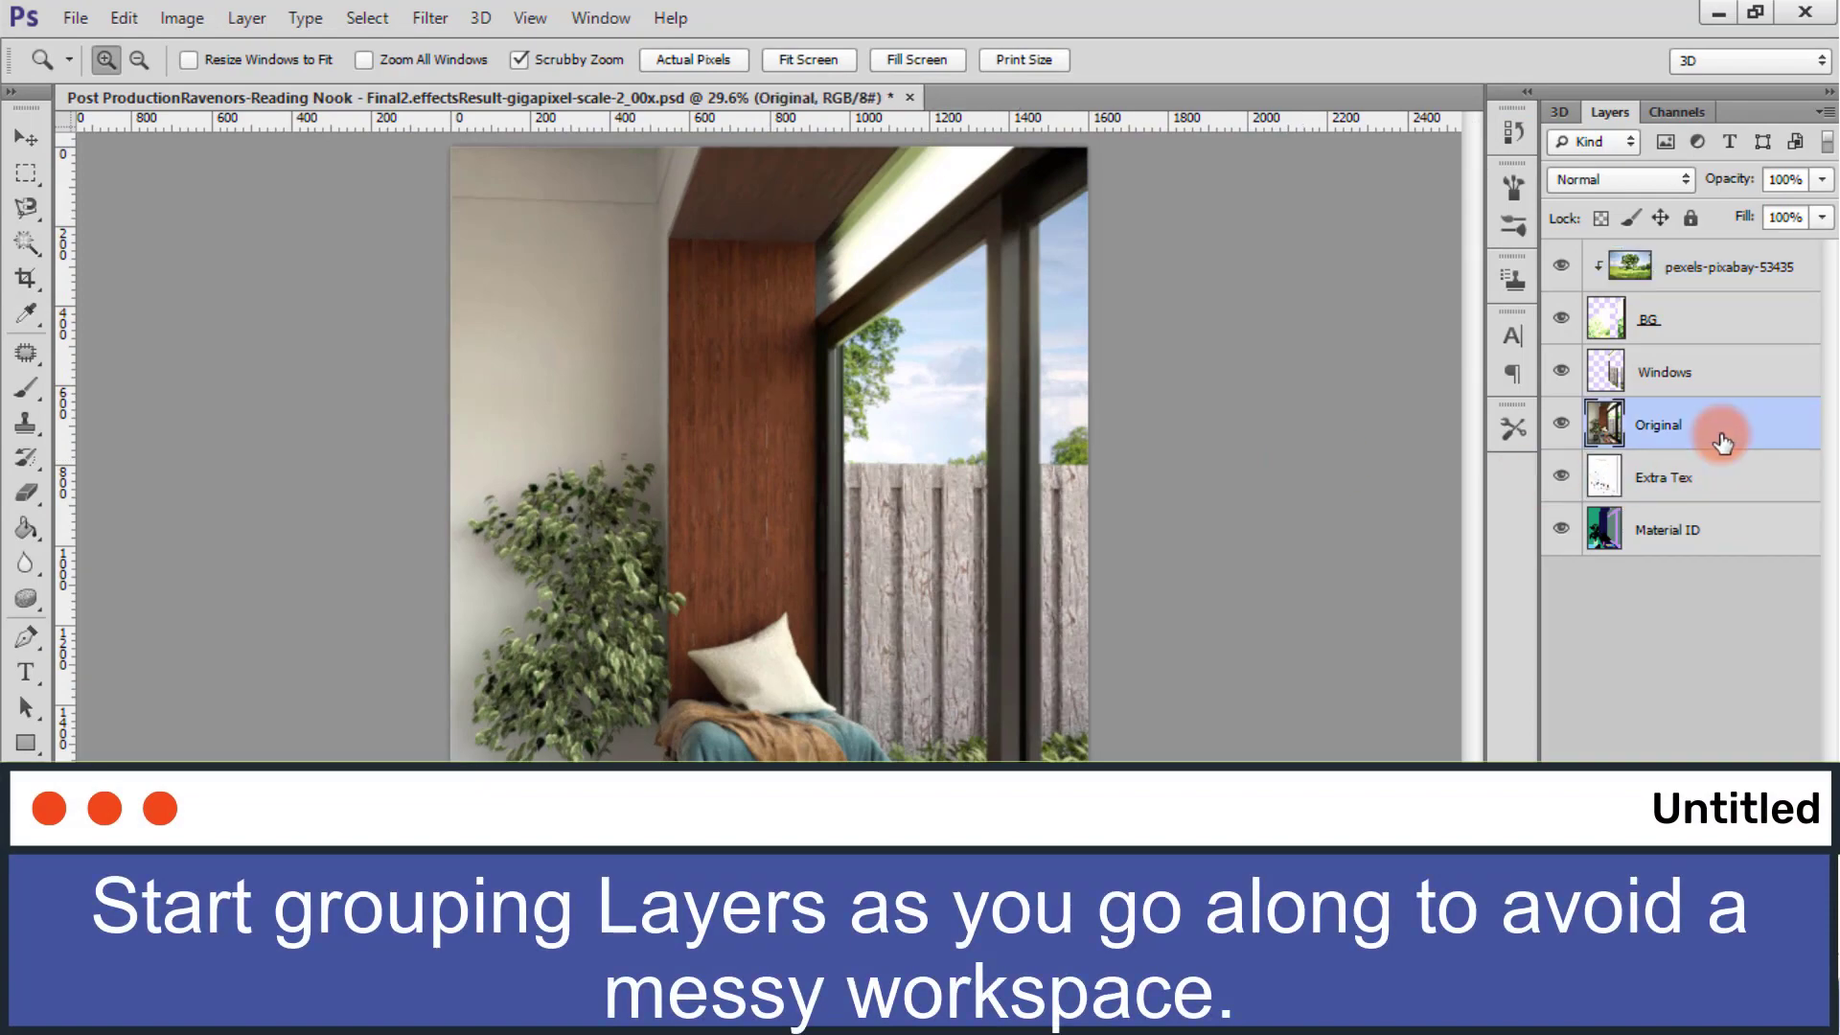
shift+click(1729, 539)
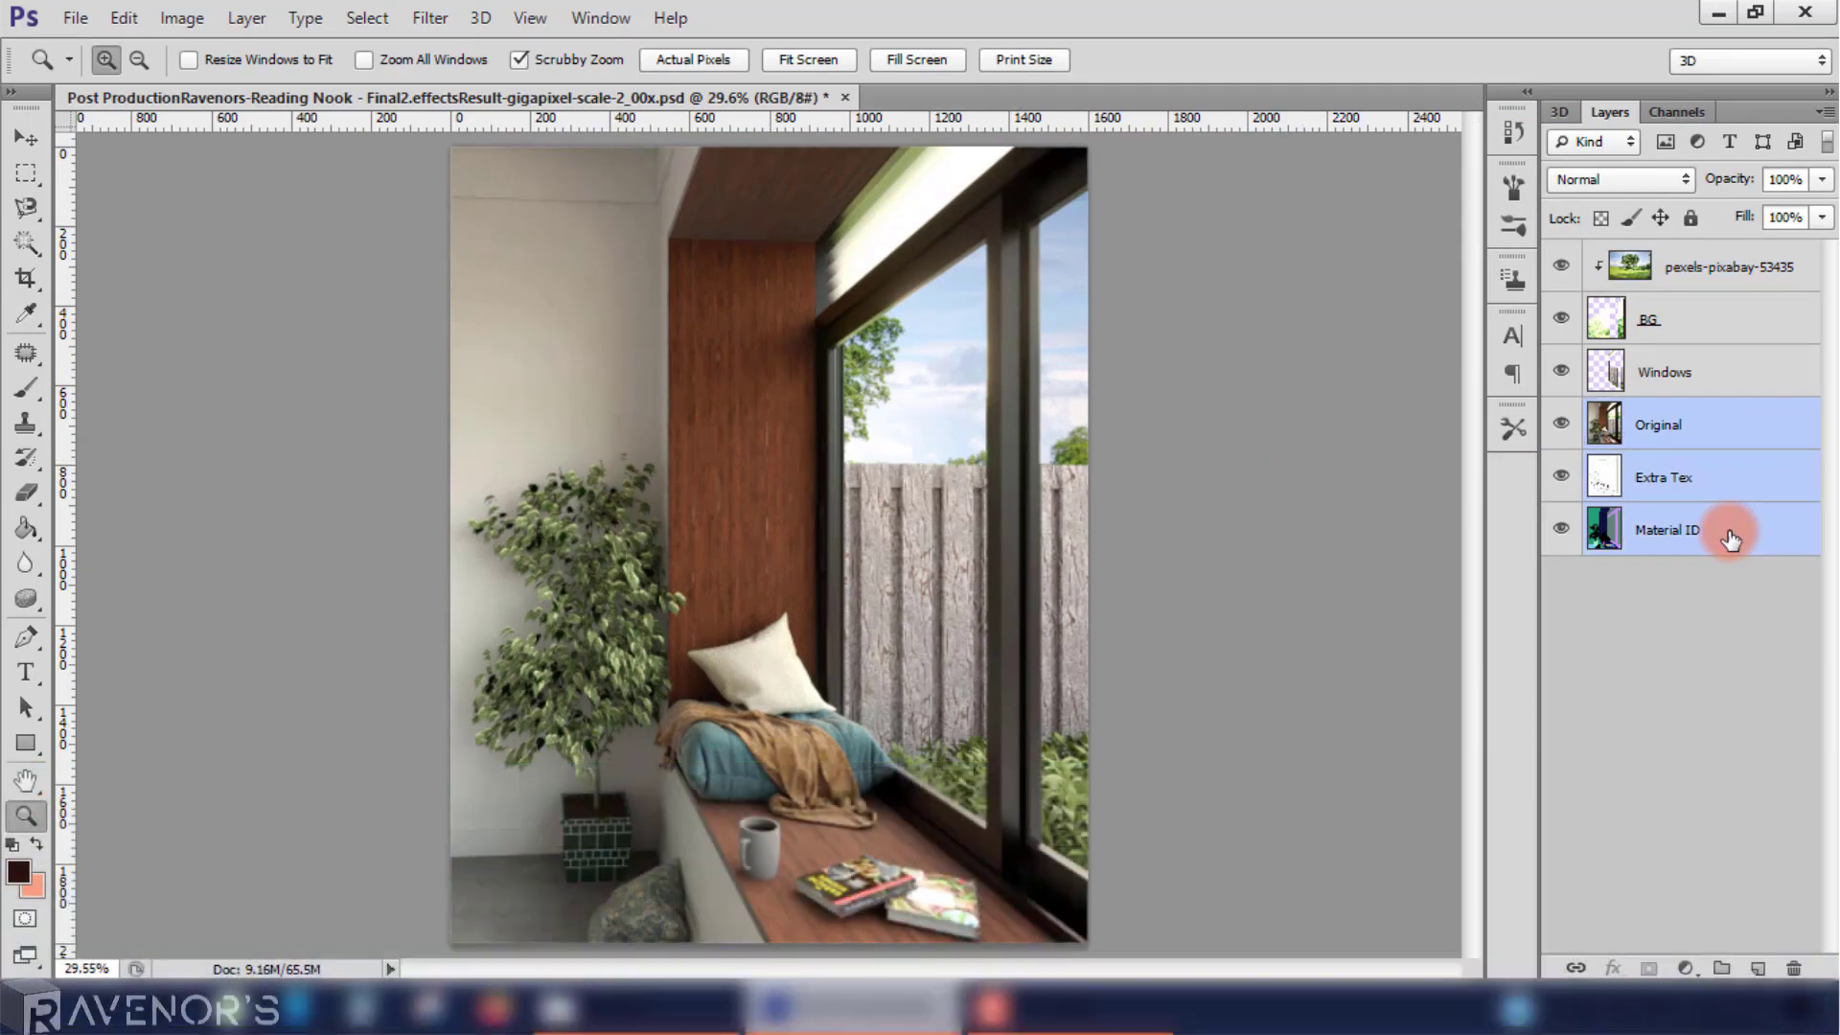
key(ctrl+g)
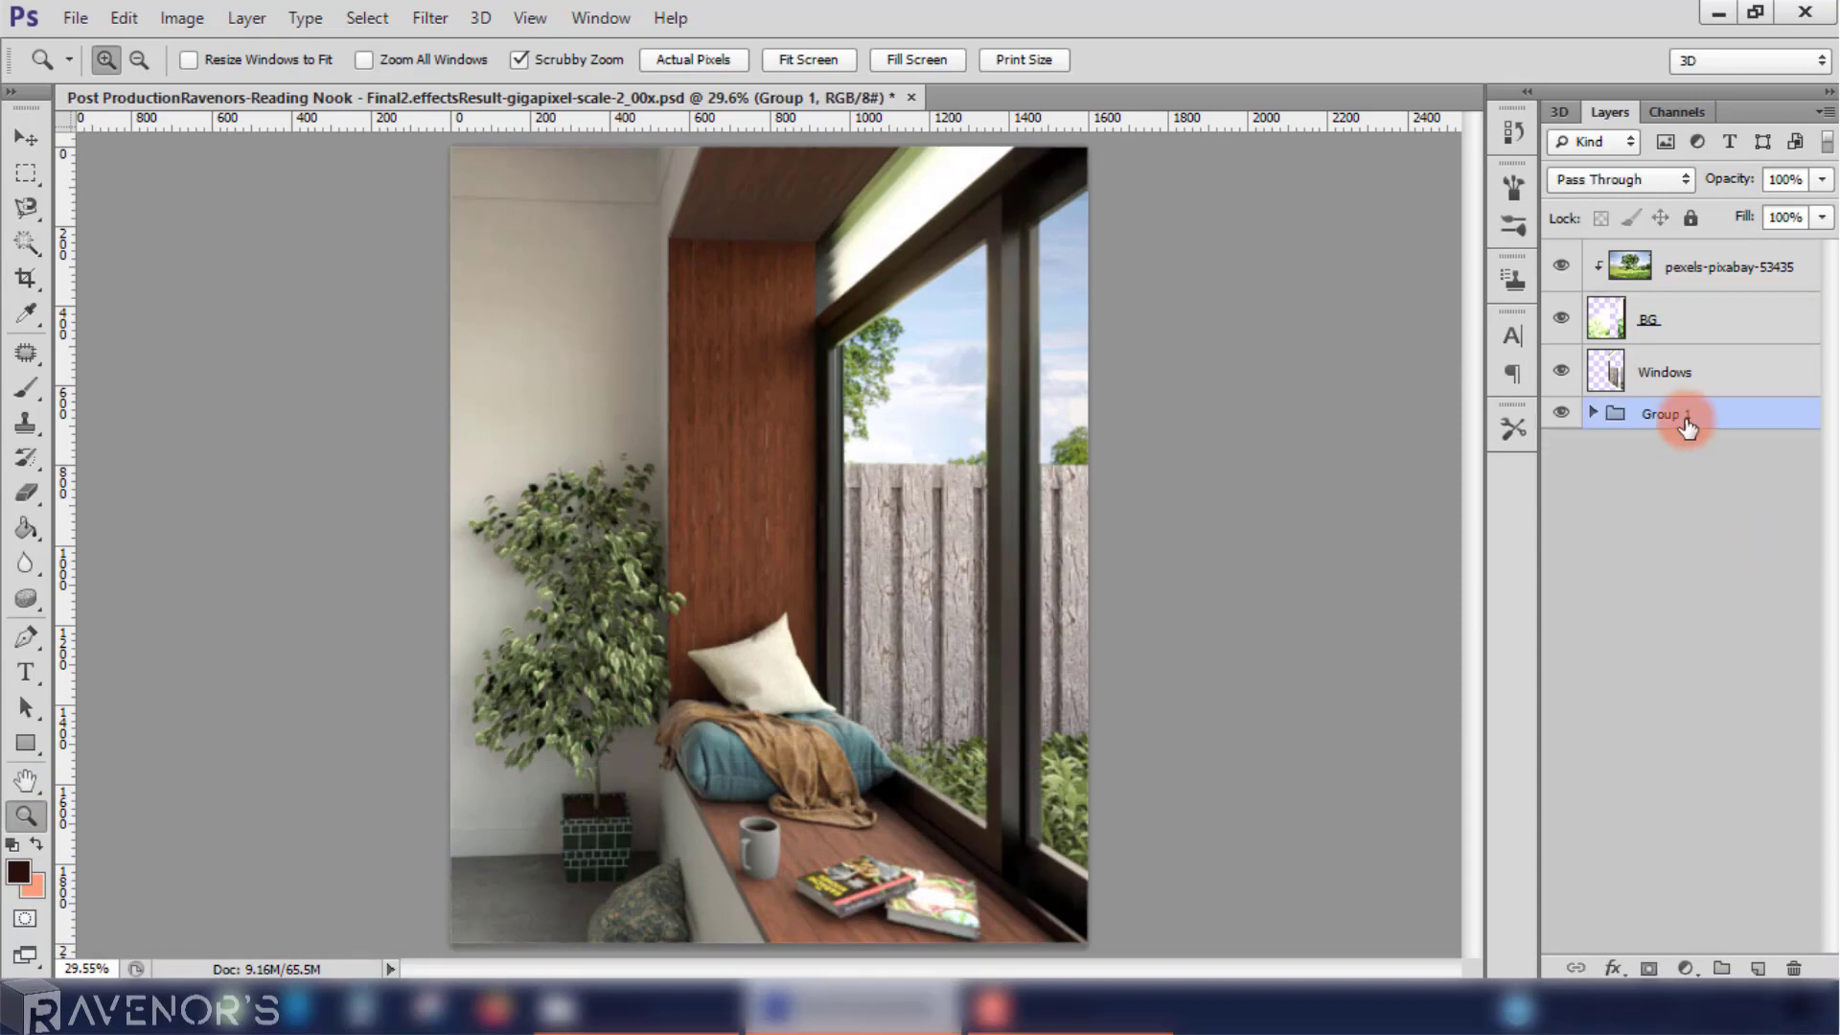
double_click(1676, 414)
text(Elements)
key(Return)
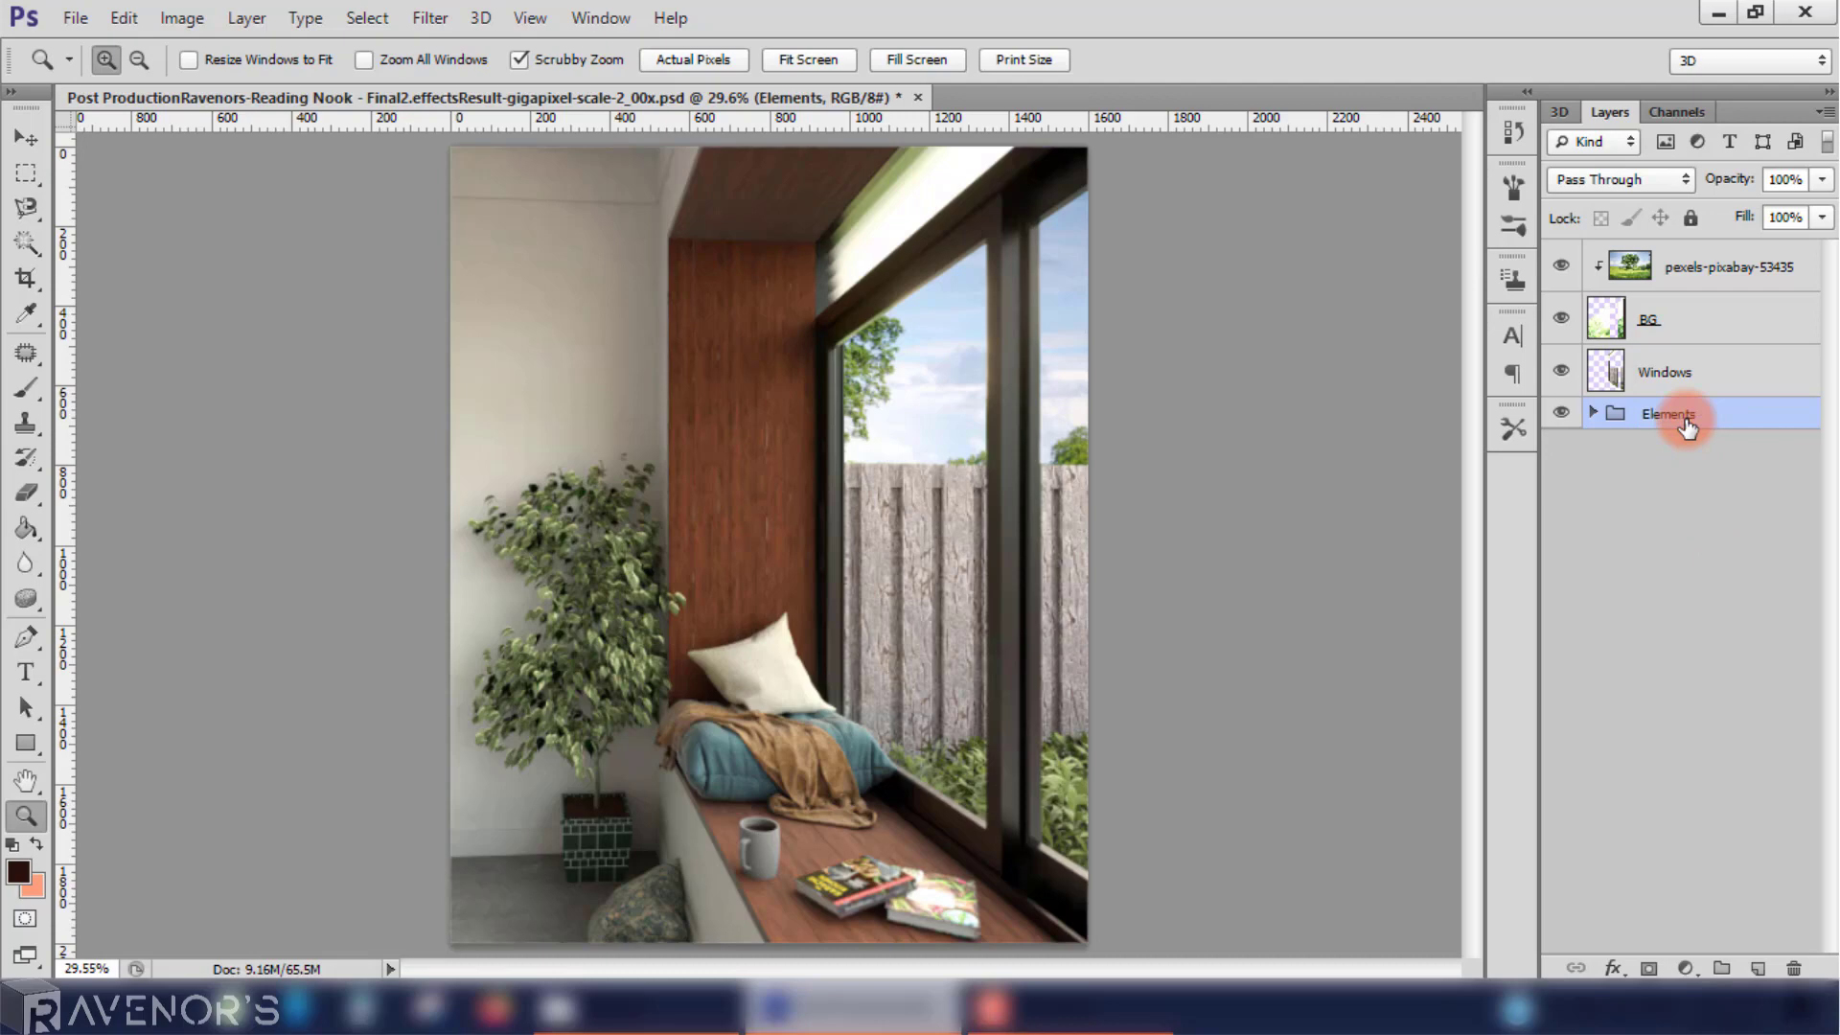
Step: Group the pexels photo, BG and Windows layers into a group named 'BG'
click(1684, 372)
shift+click(1701, 278)
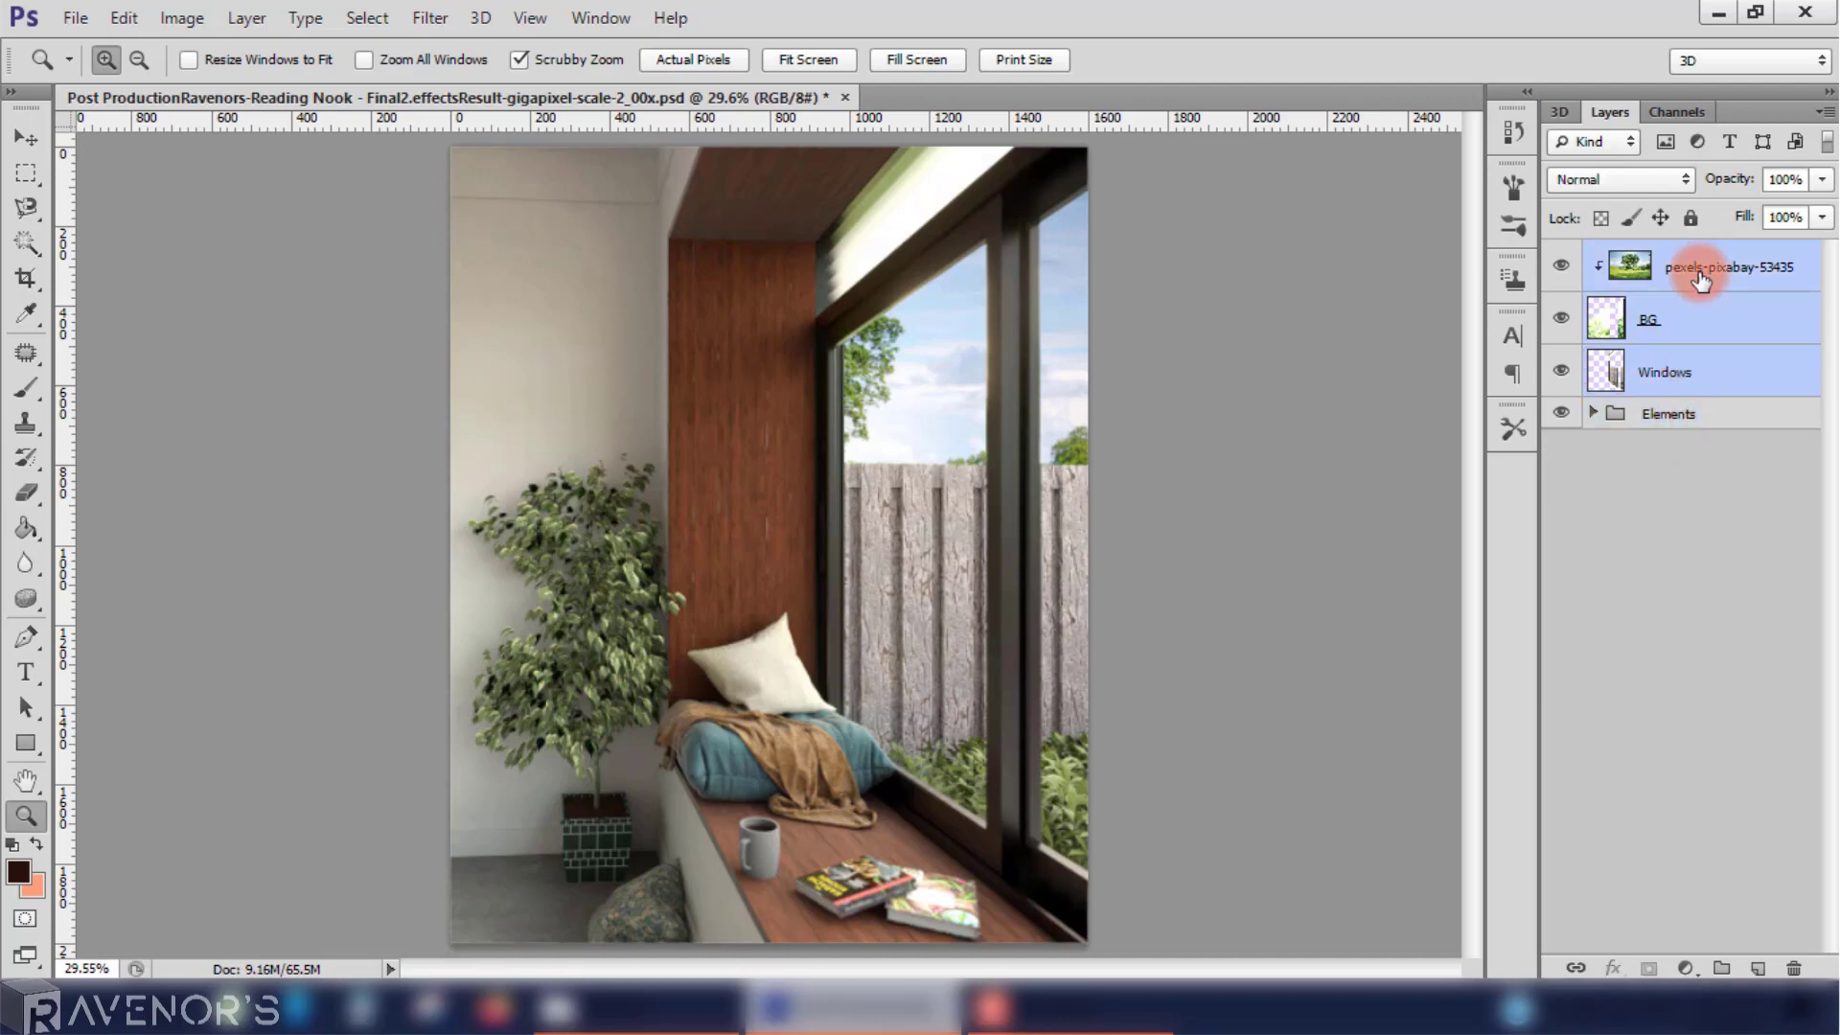
key(ctrl+g)
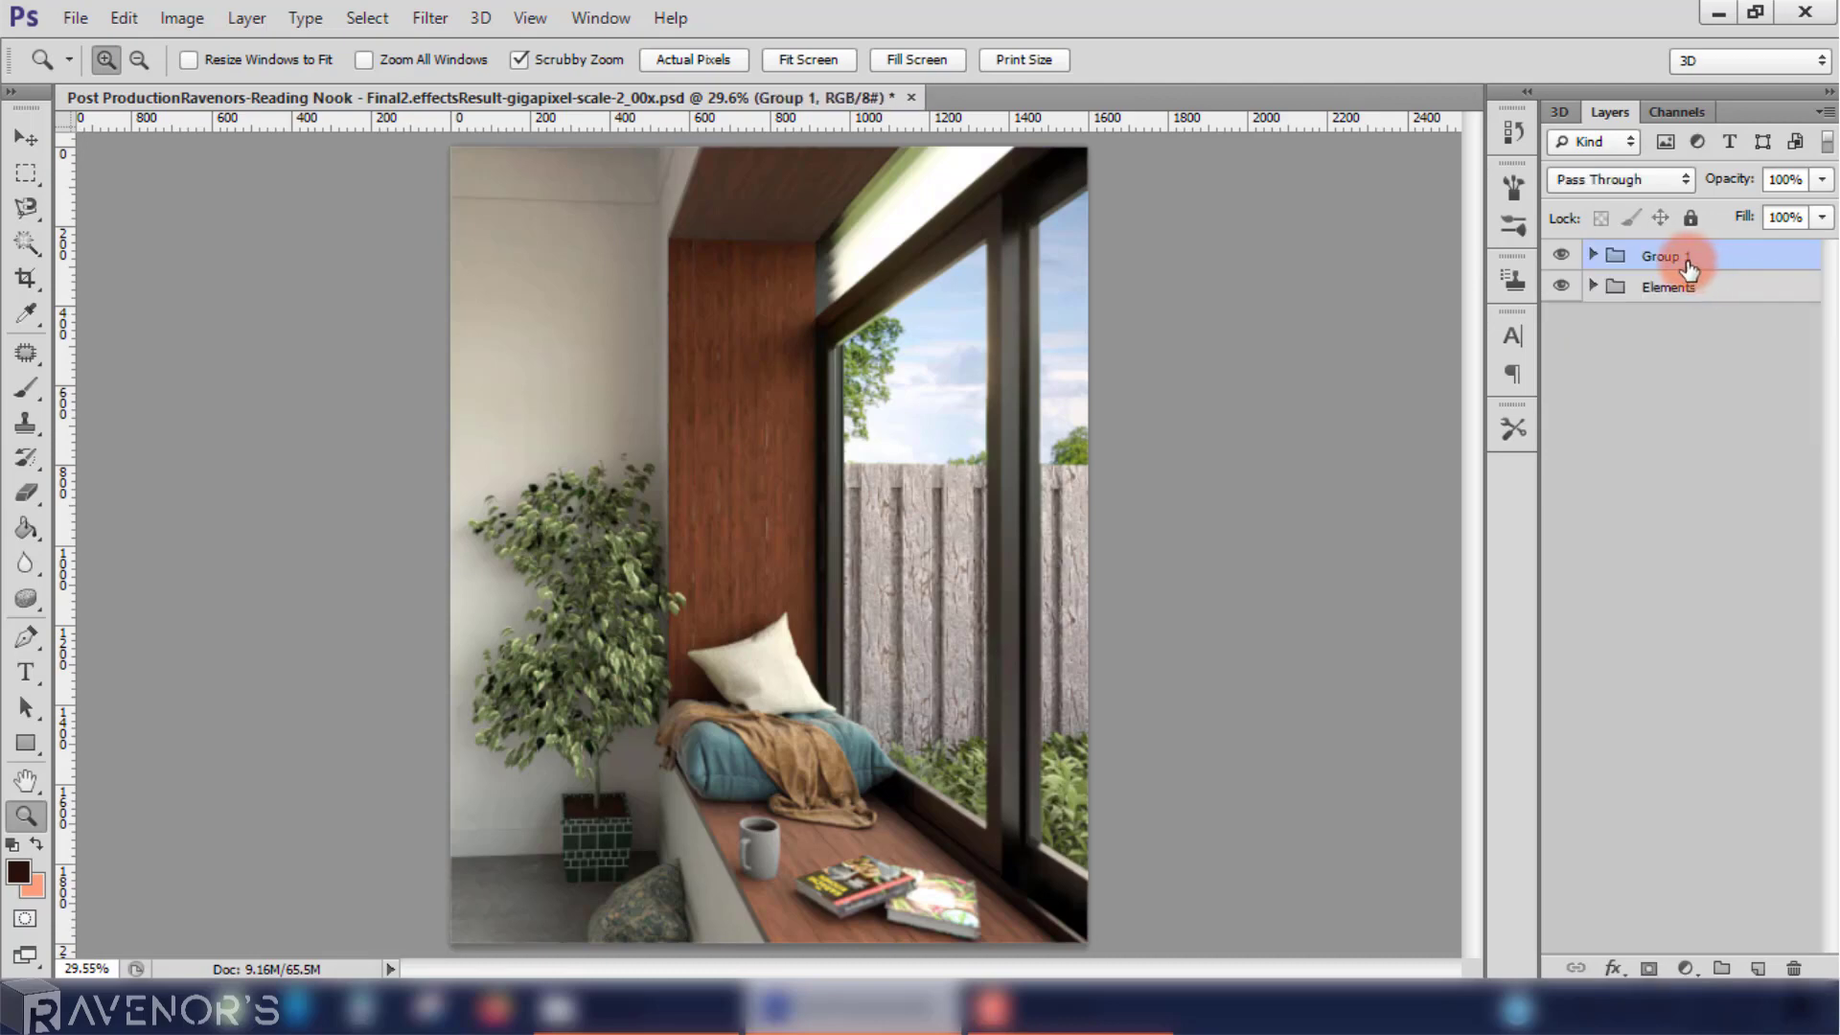
double_click(1686, 257)
text(BG)
key(Return)
click(1592, 255)
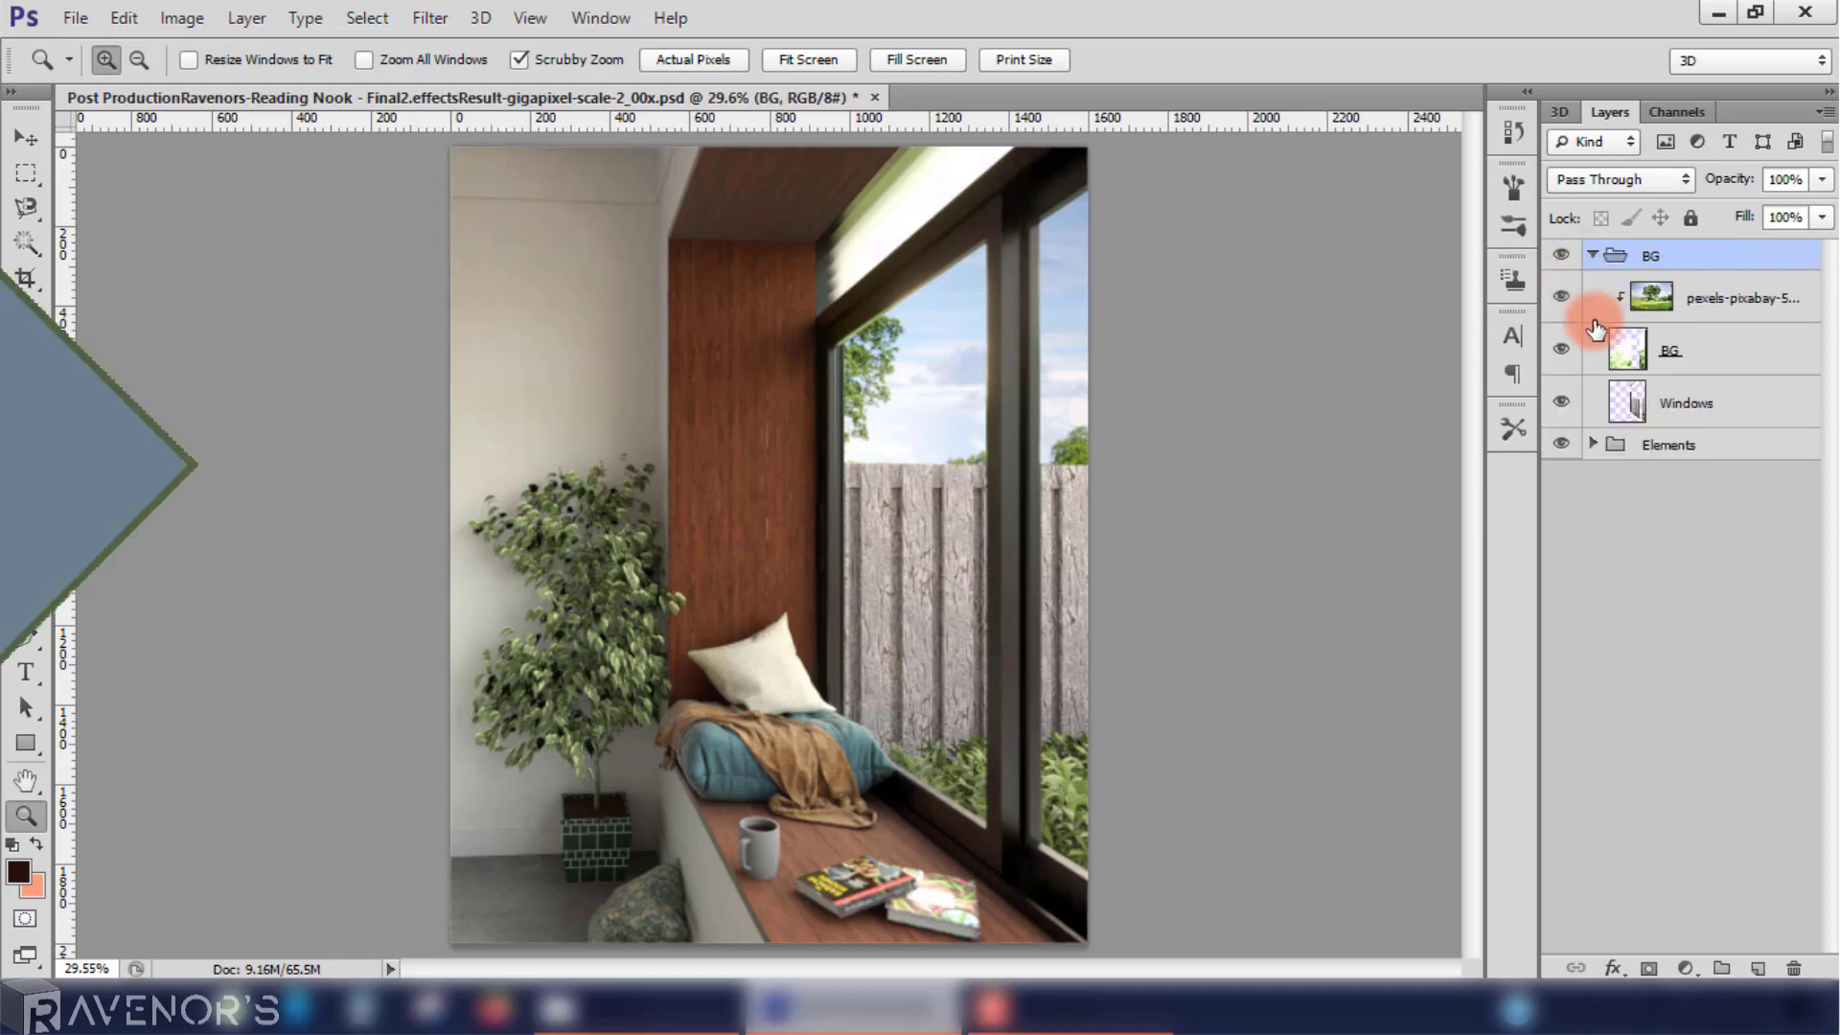
click(1610, 444)
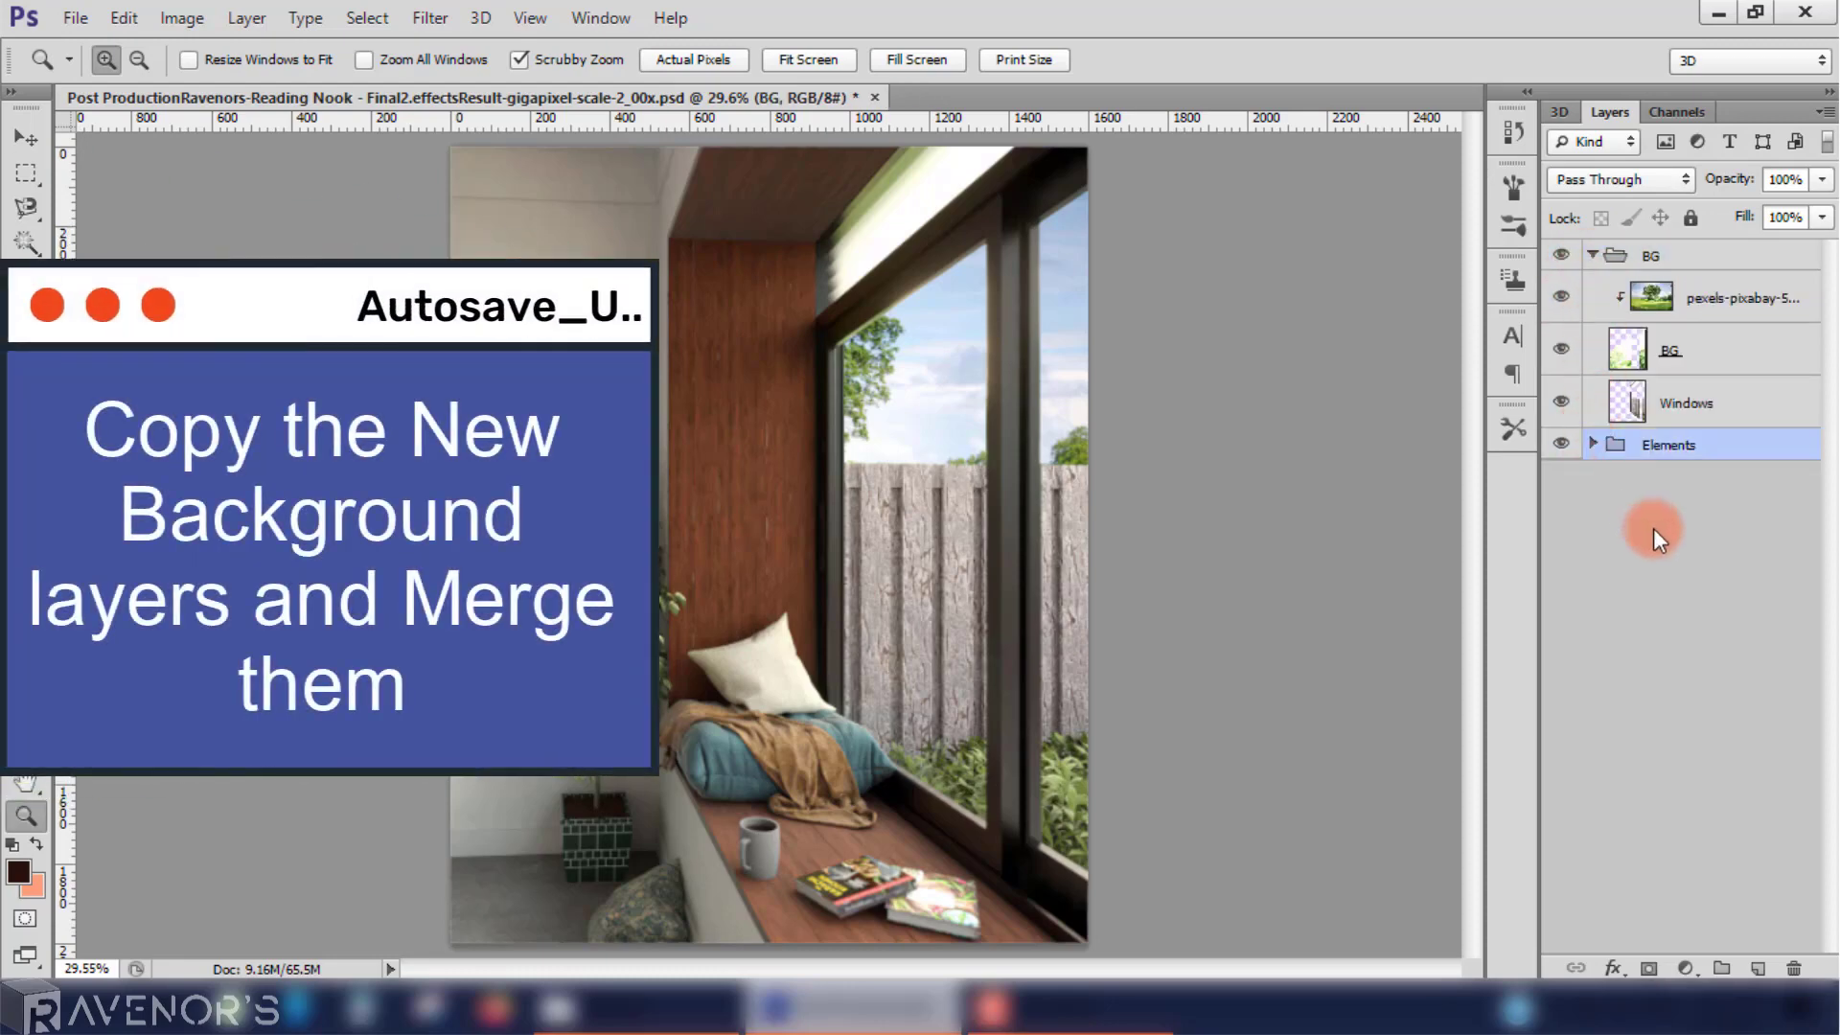
Step: Duplicate the pexels photo, BG, Windows and Original layers and move the copies above the BG group
click(1593, 446)
click(1711, 507)
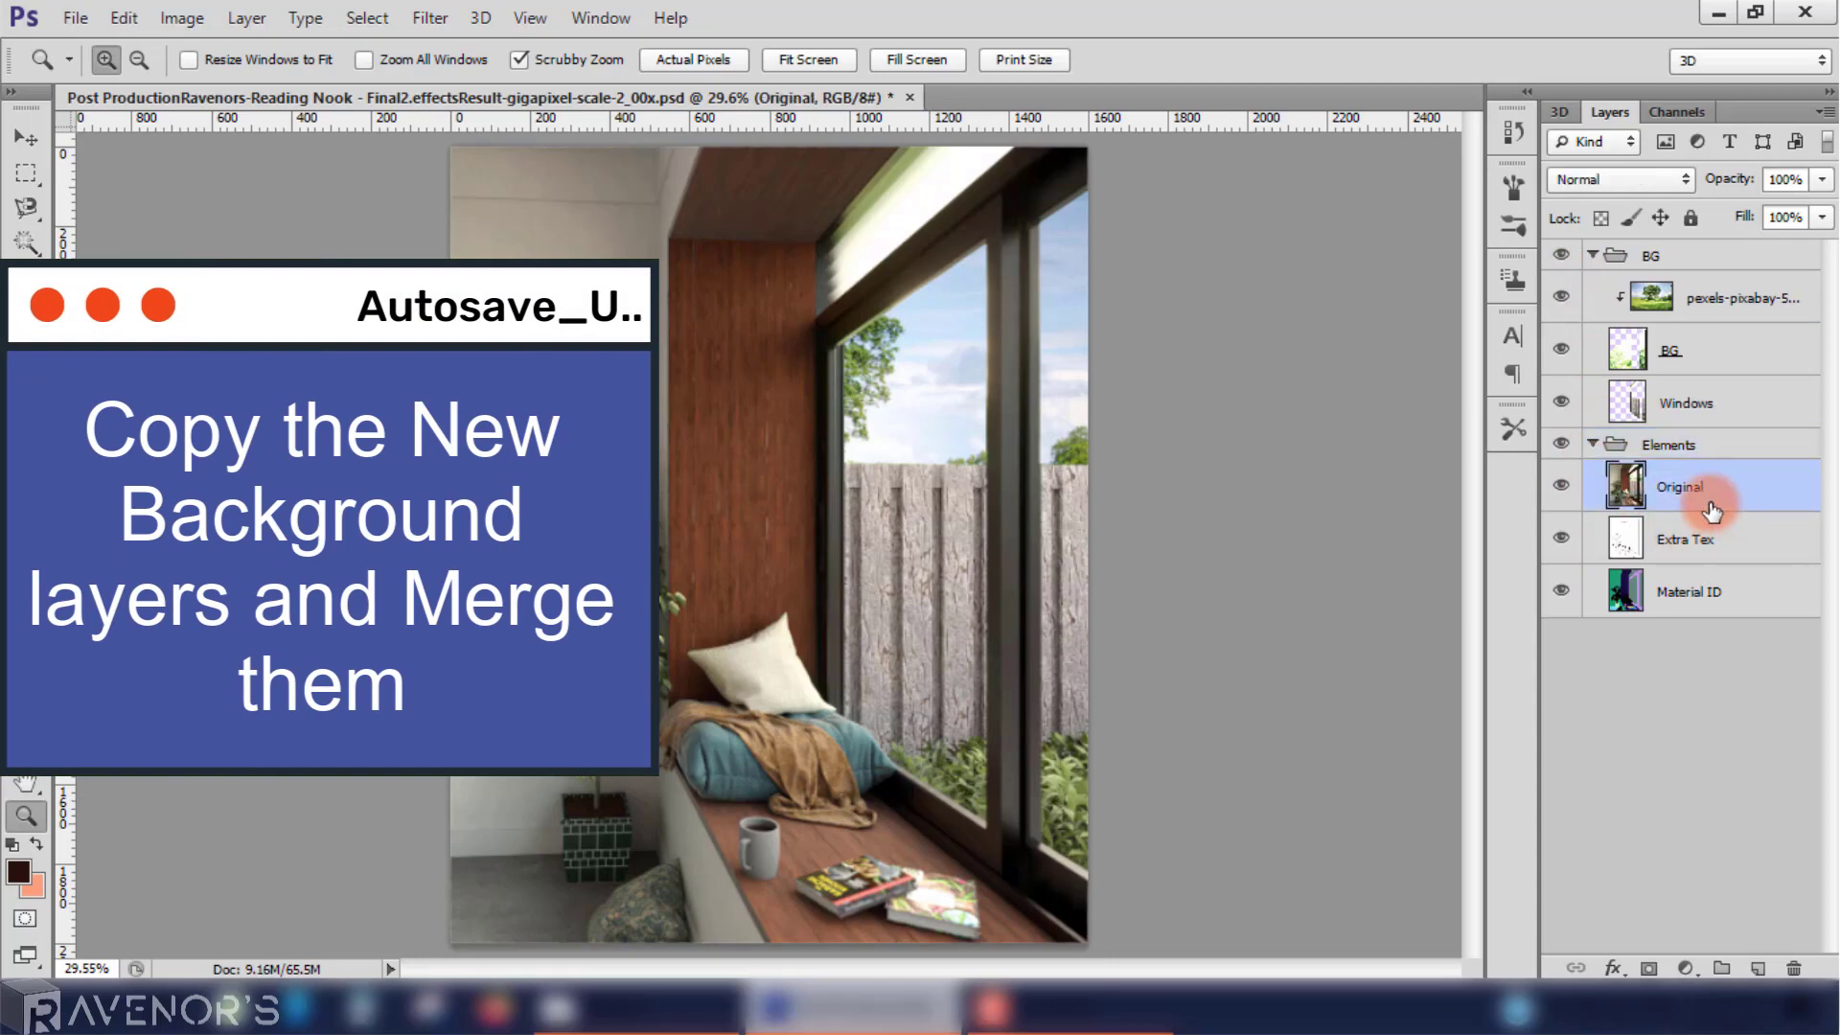
shift+click(1696, 350)
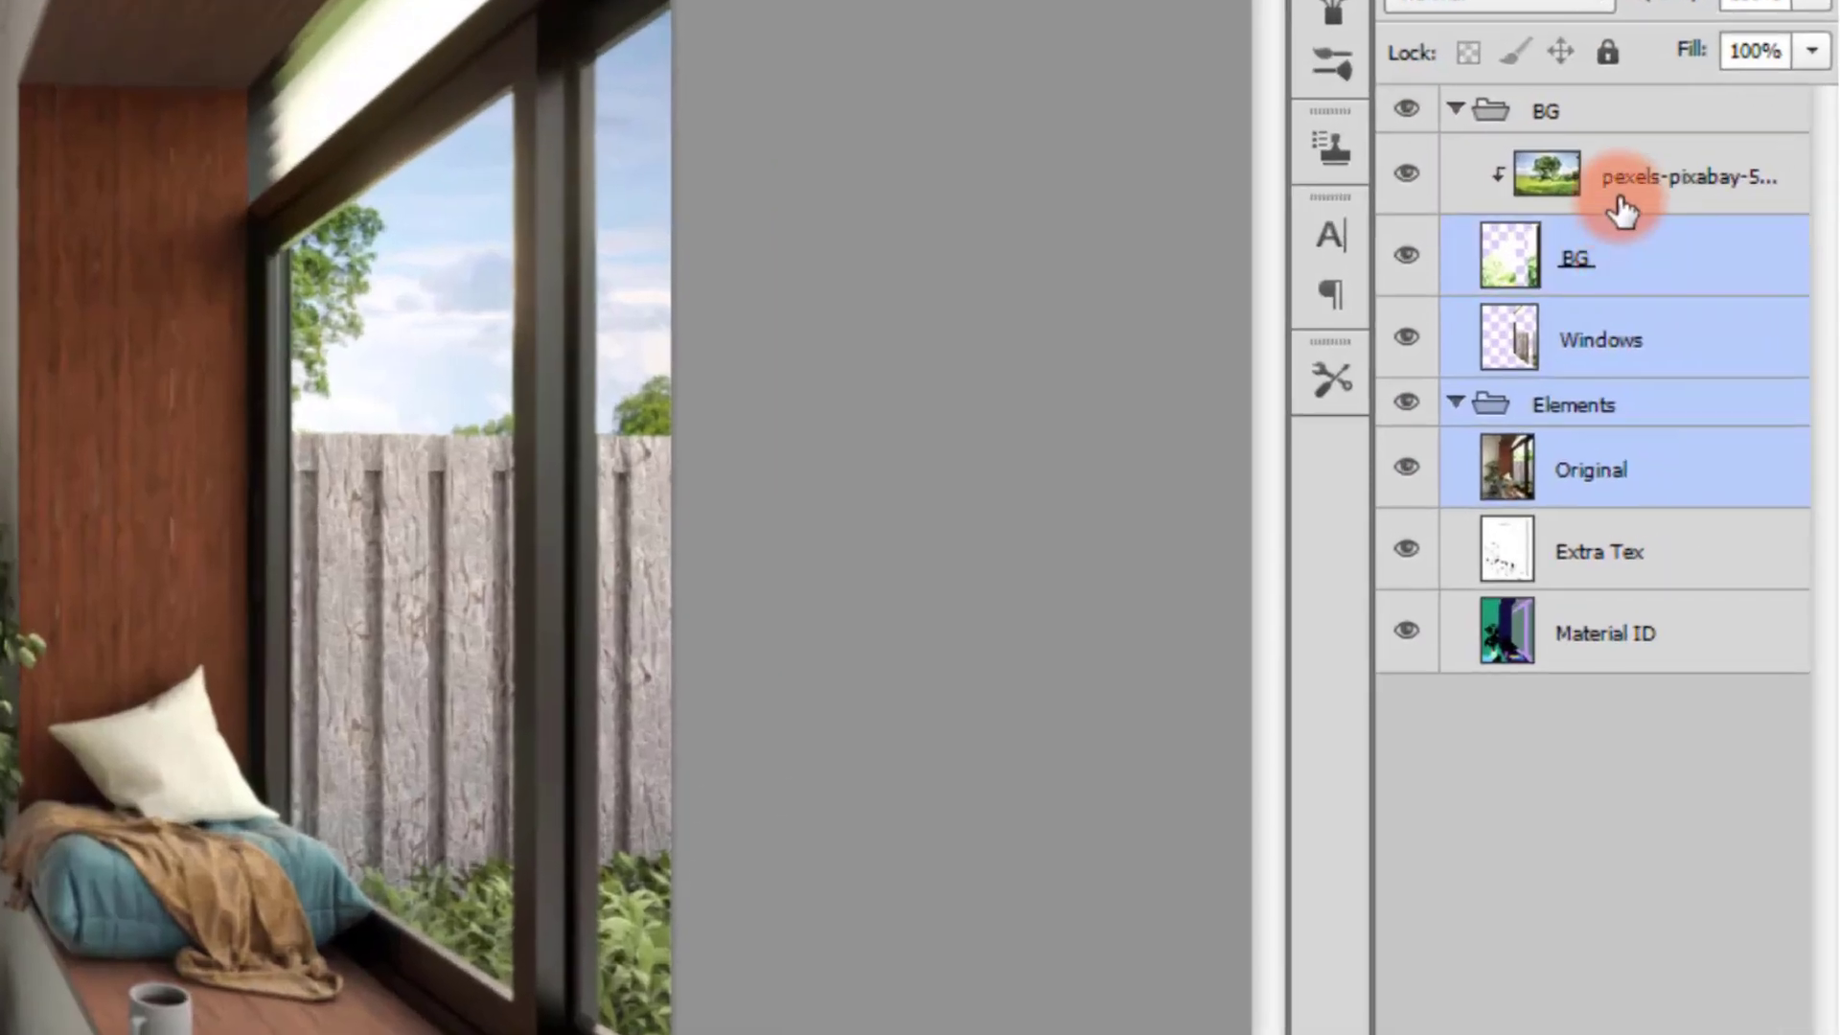
shift+click(1622, 203)
click(1622, 480)
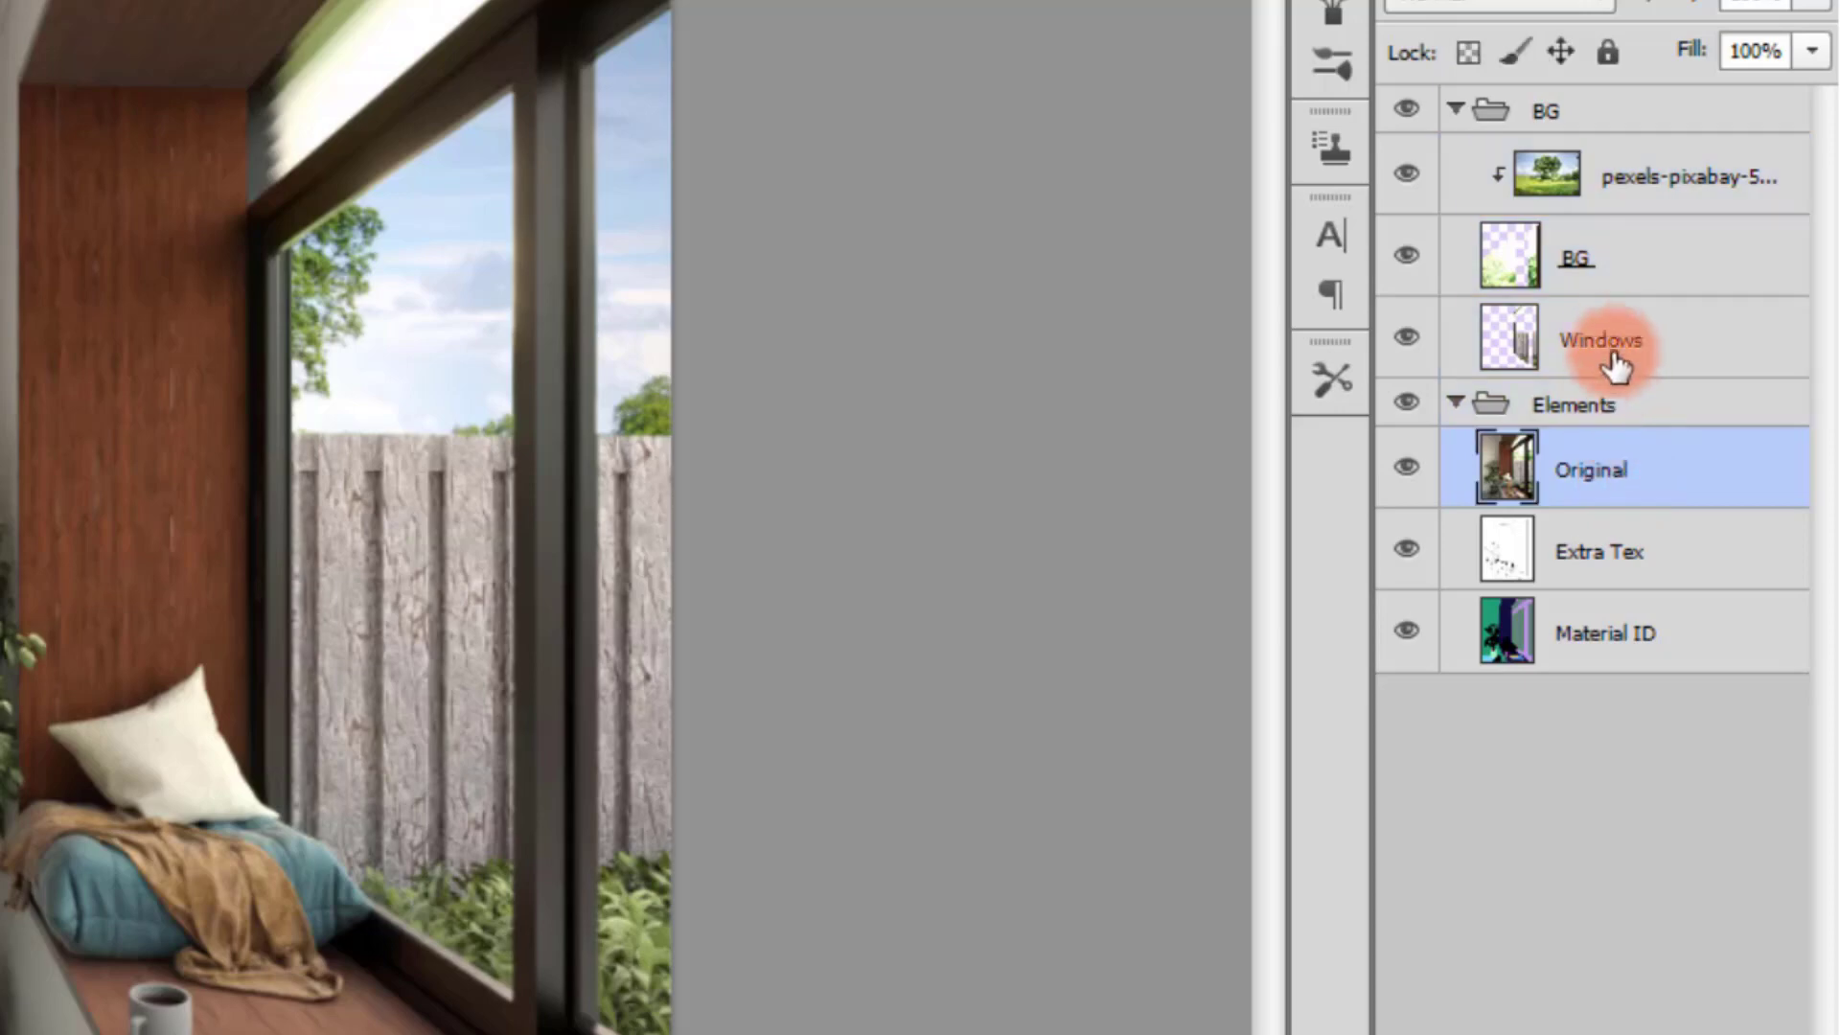
ctrl+click(1629, 344)
ctrl+click(1622, 275)
ctrl+click(1633, 192)
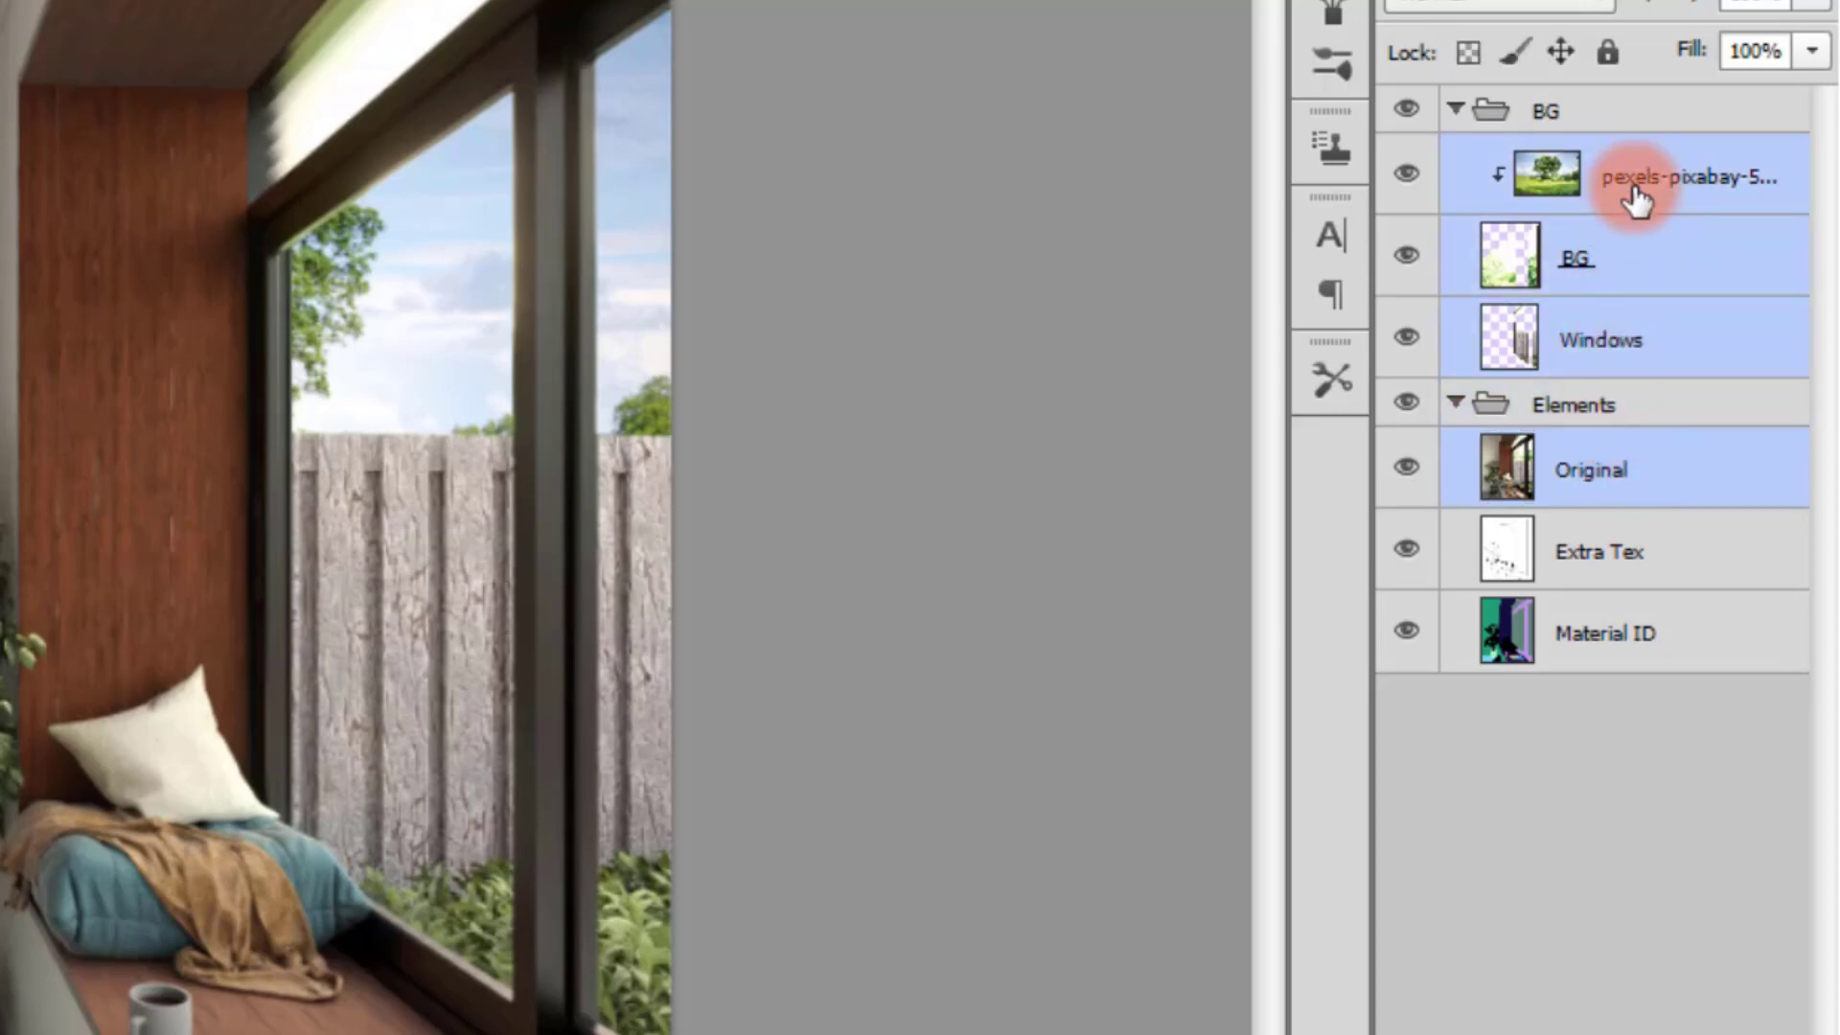
key(ctrl+j)
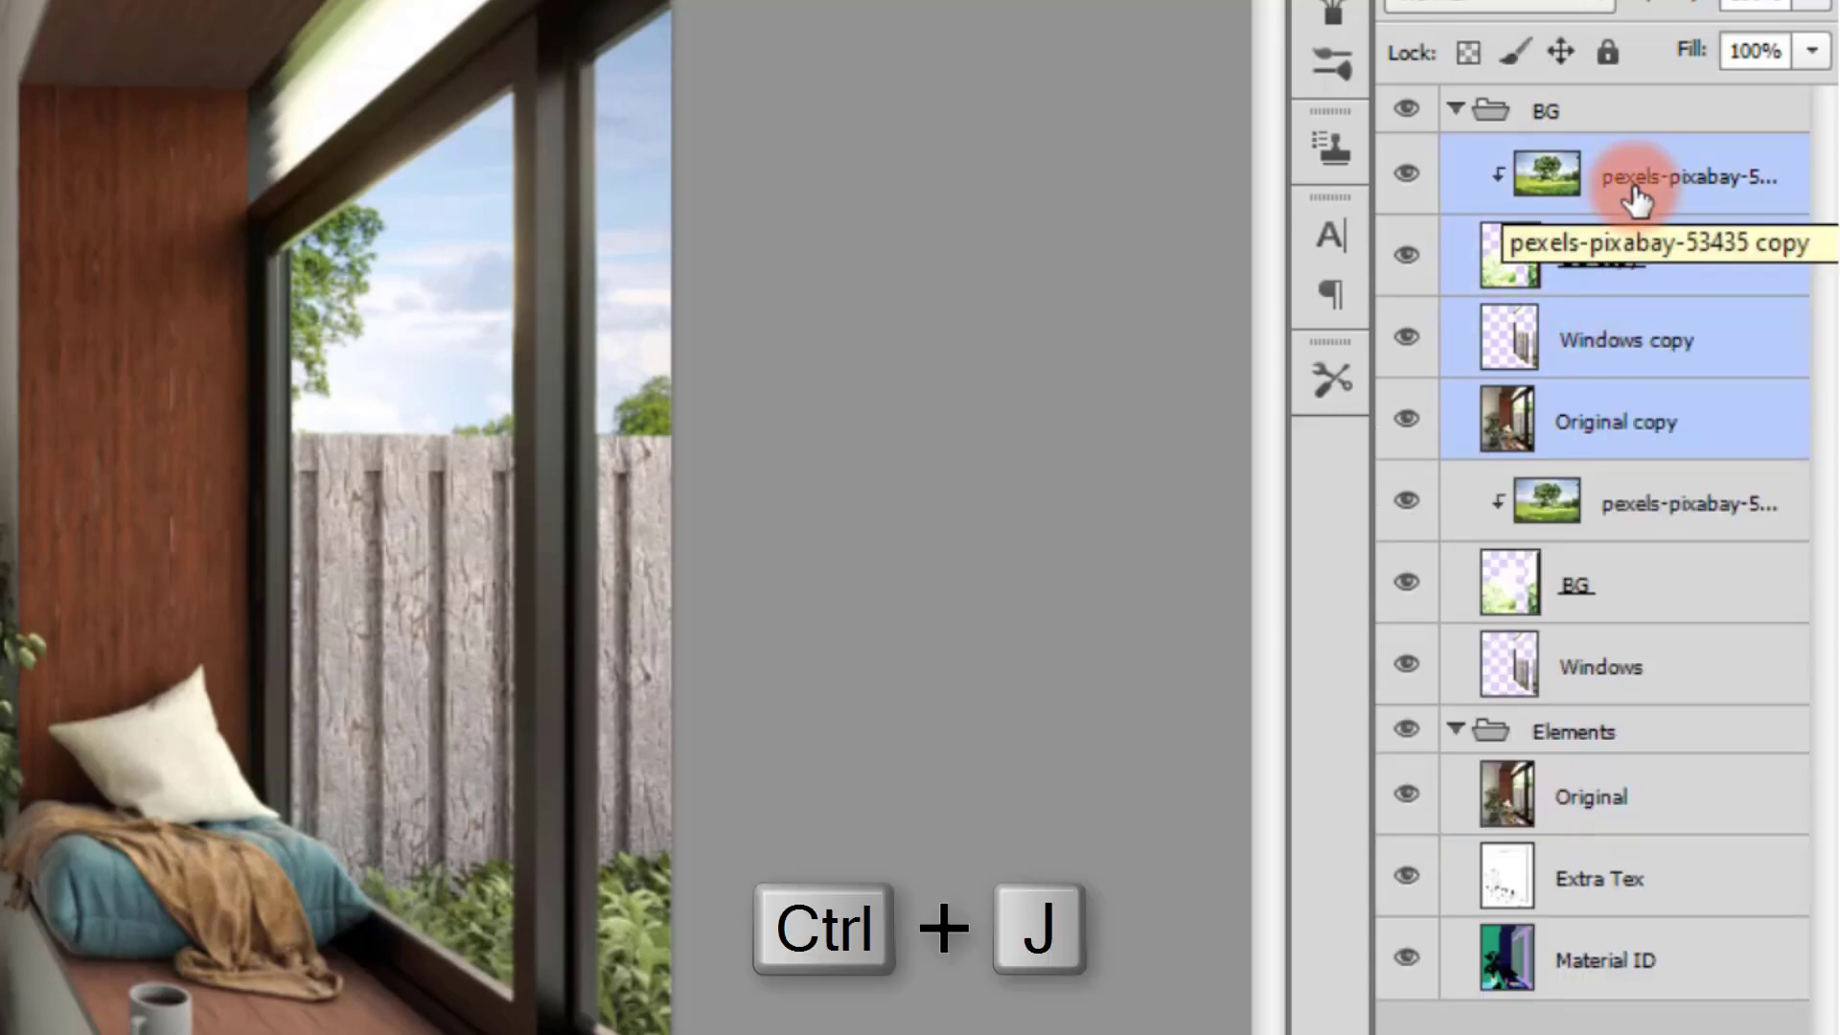
drag(1634, 199, 1642, 90)
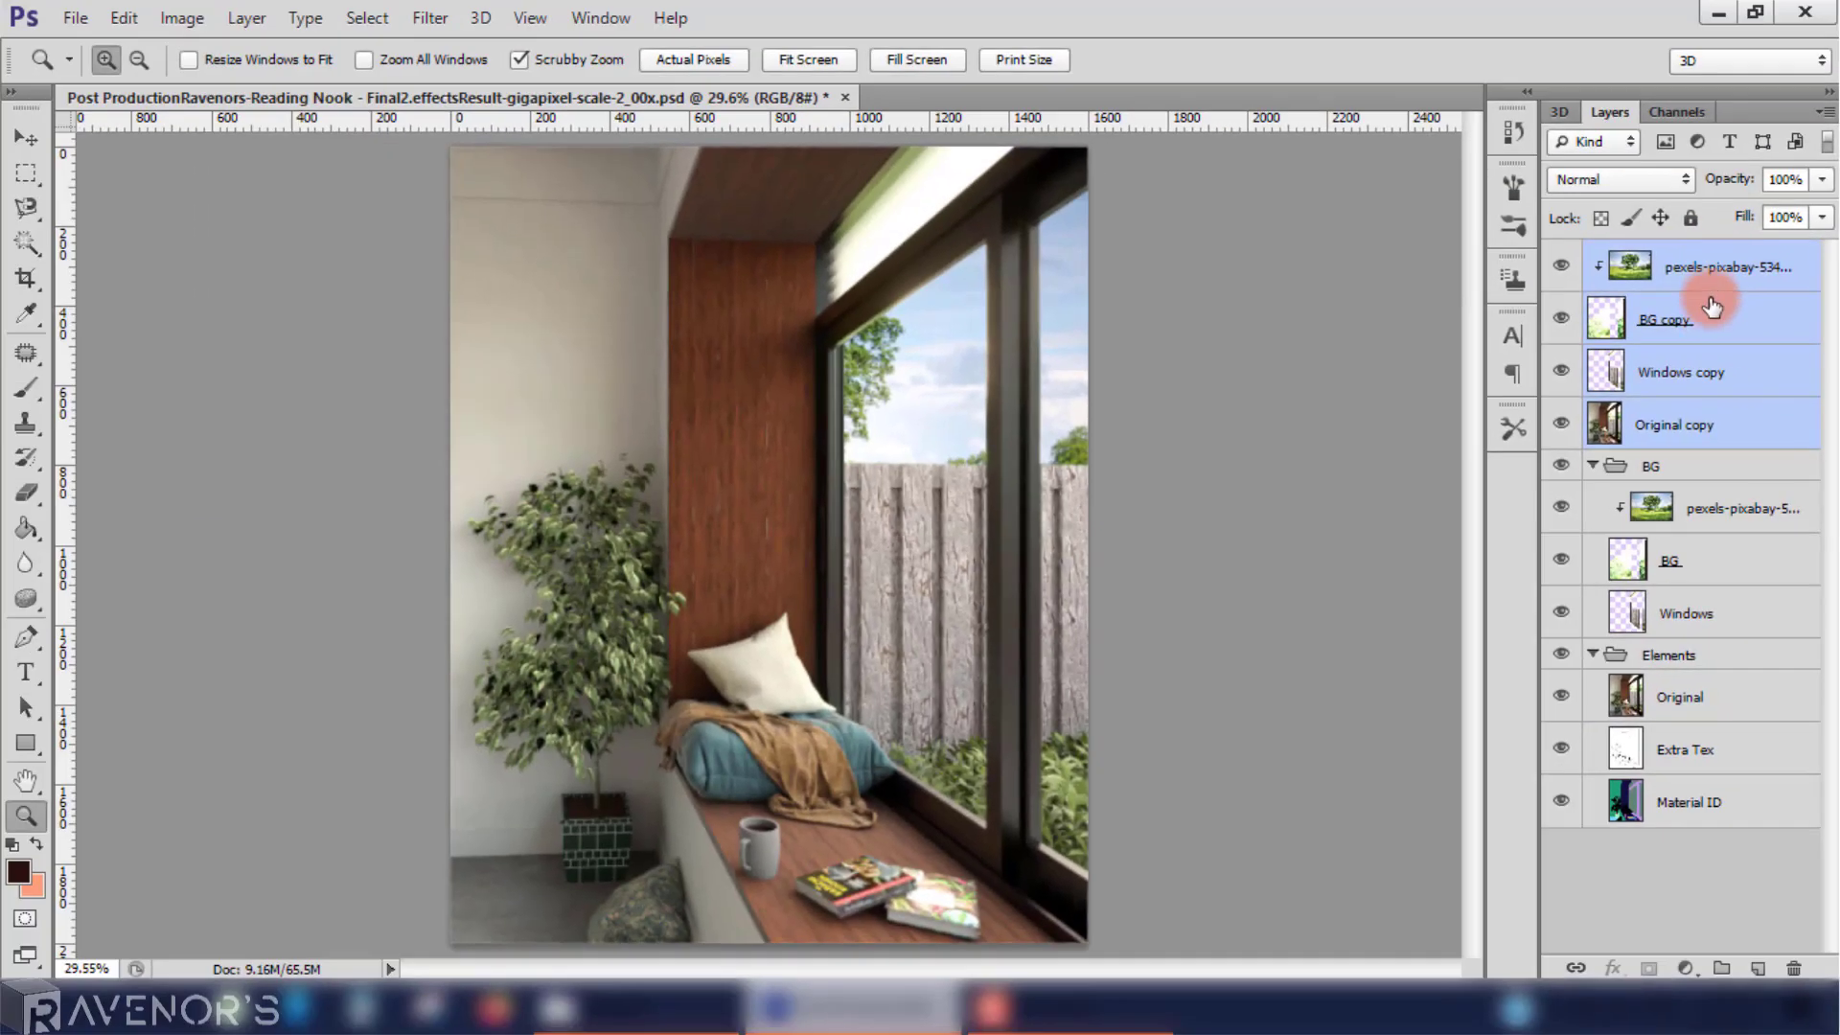
Step: Merge the duplicated layers into one layer named 'New BG'
right_click(1711, 307)
click(1251, 680)
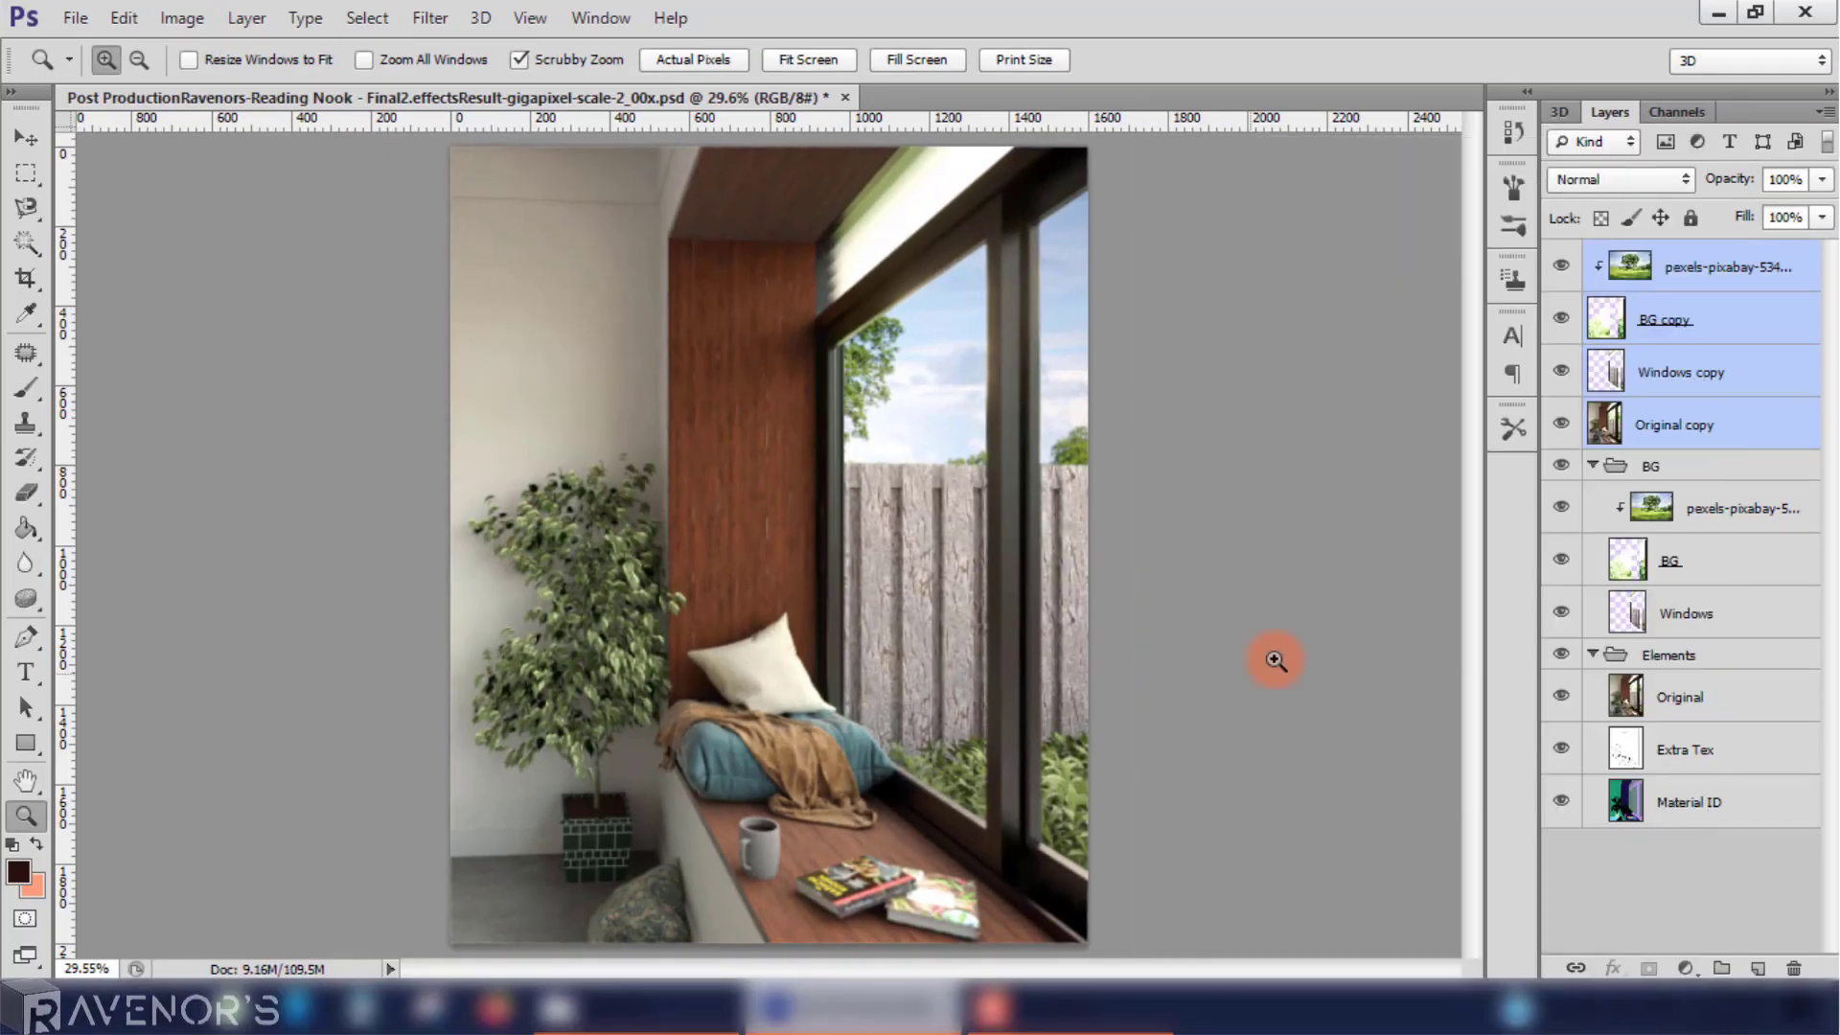
click(1593, 308)
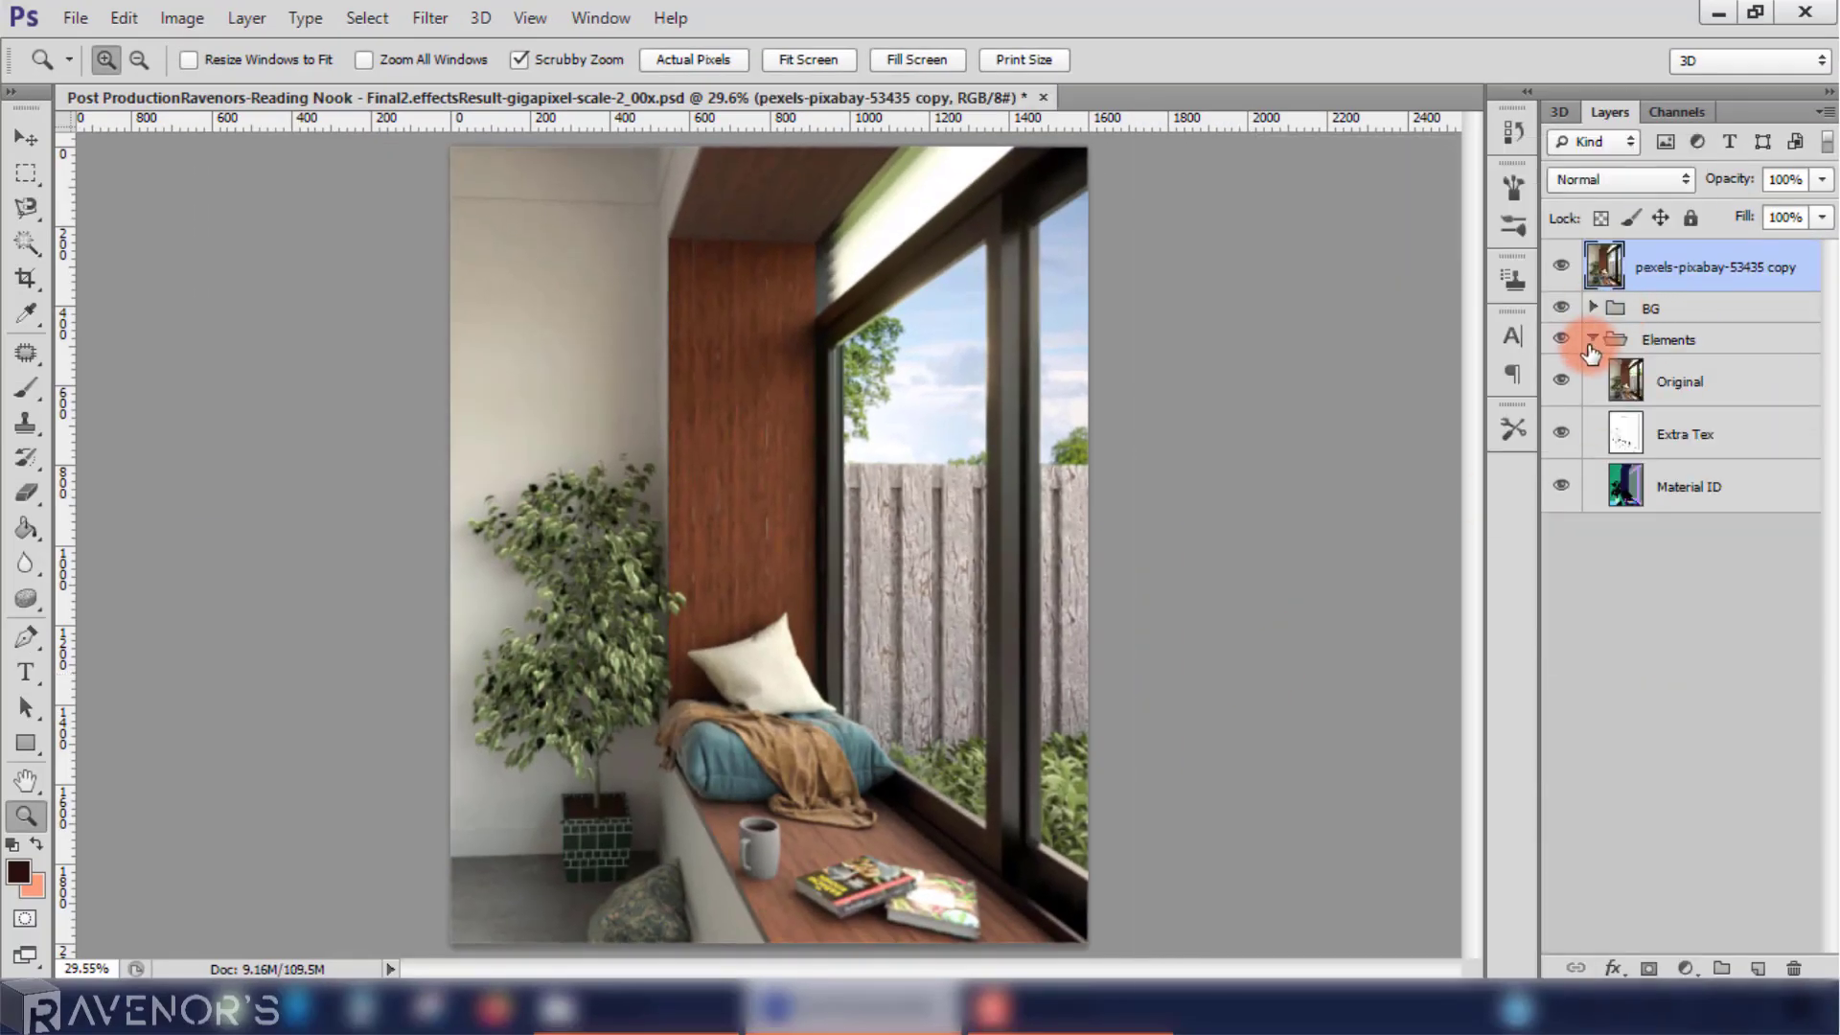
click(1593, 339)
double_click(1683, 271)
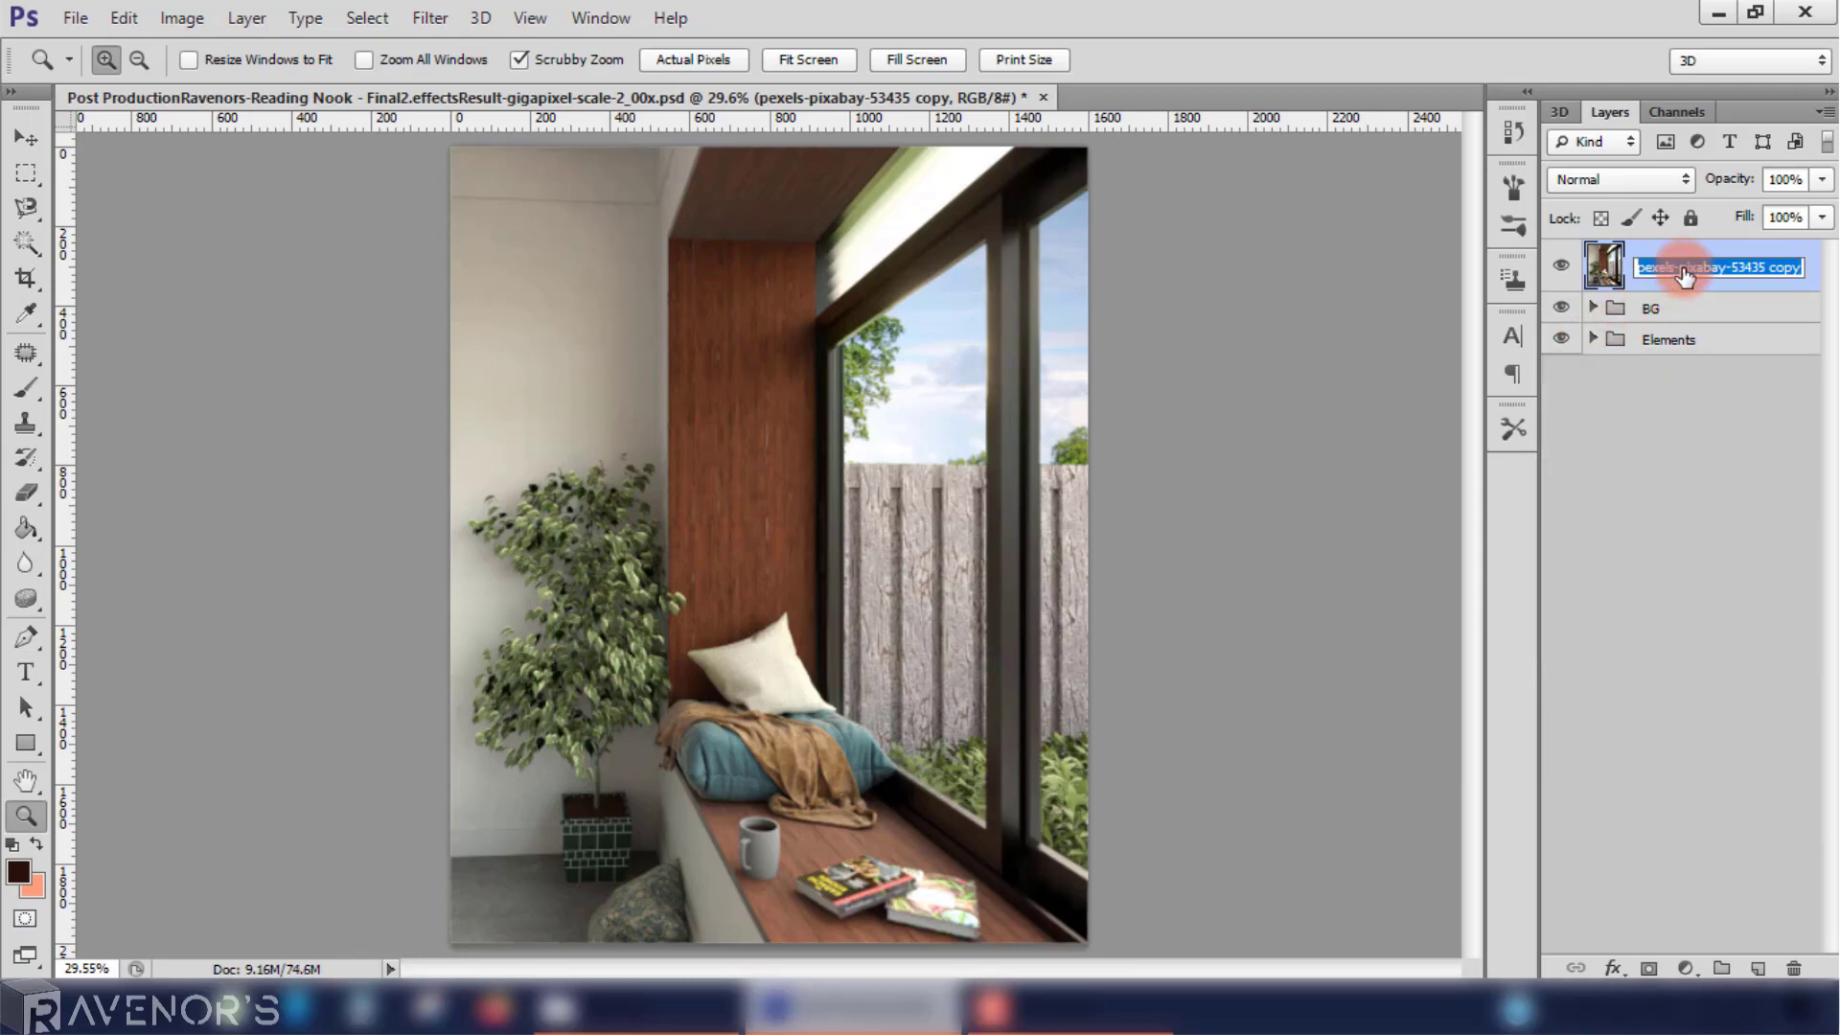
text(New BG)
key(Return)
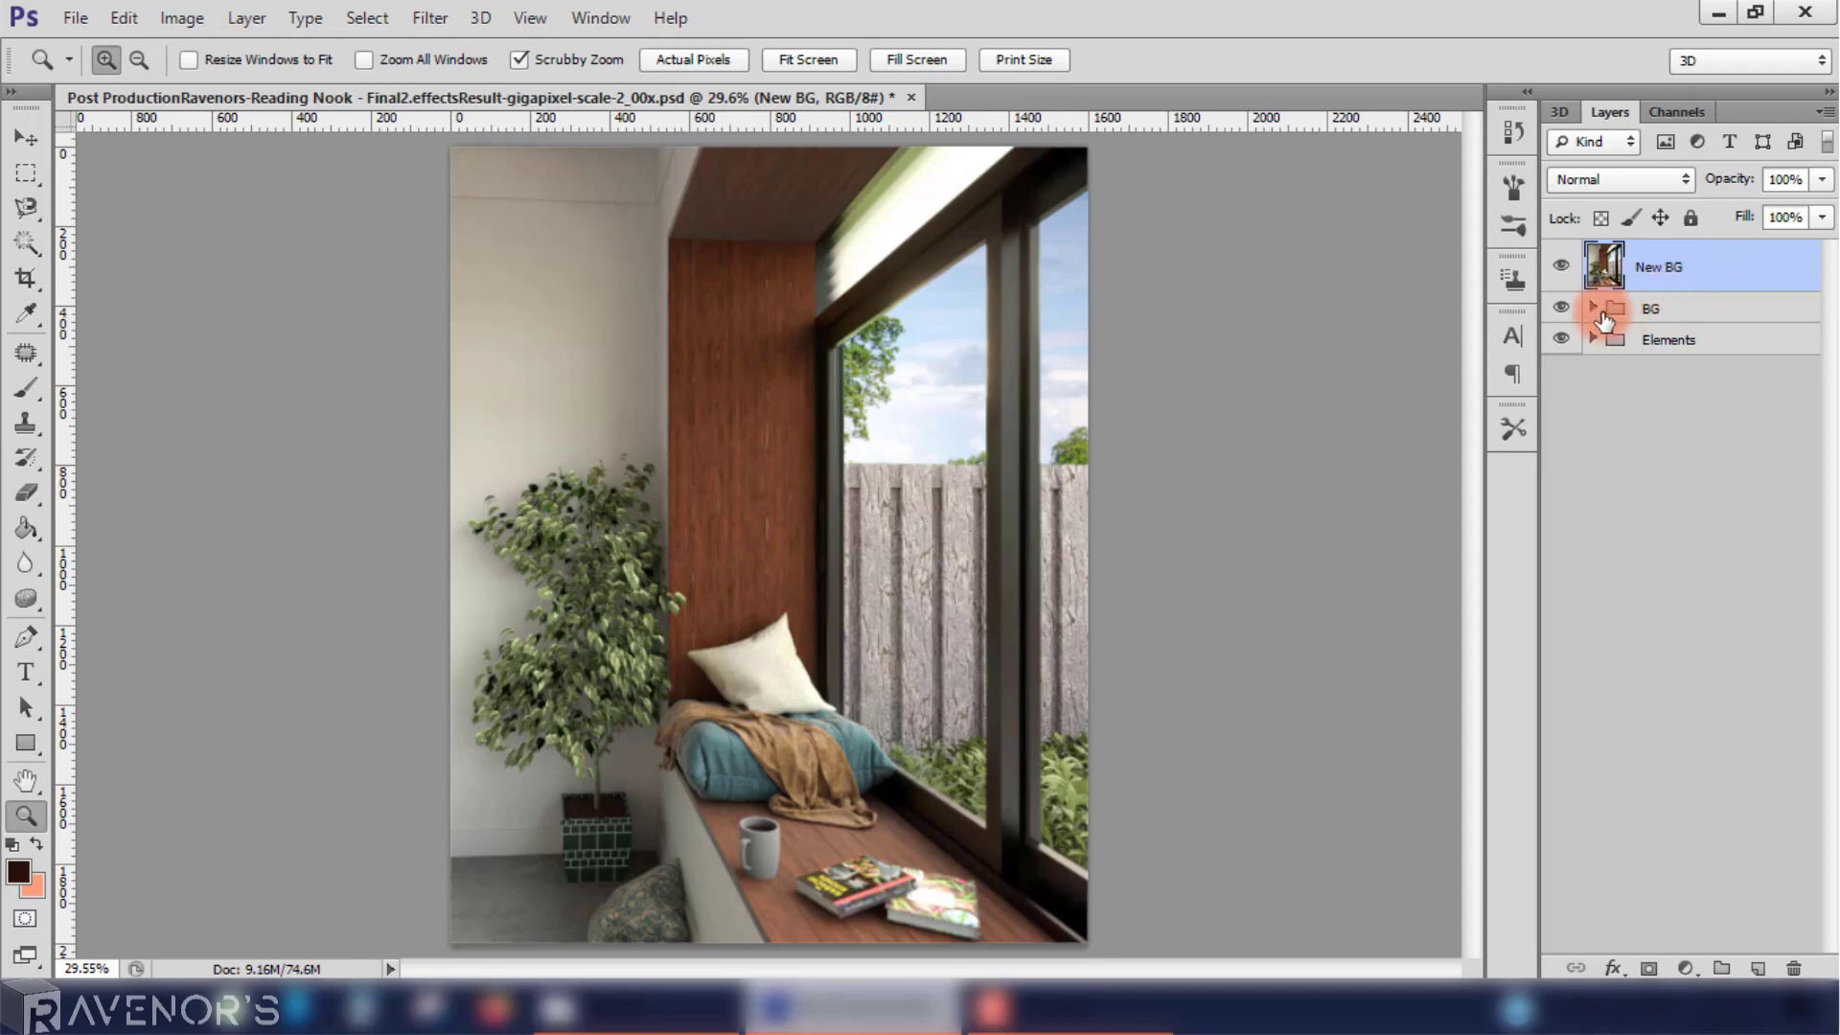
Step: Hide the BG group and toggle New BG to compare the sky
click(1592, 308)
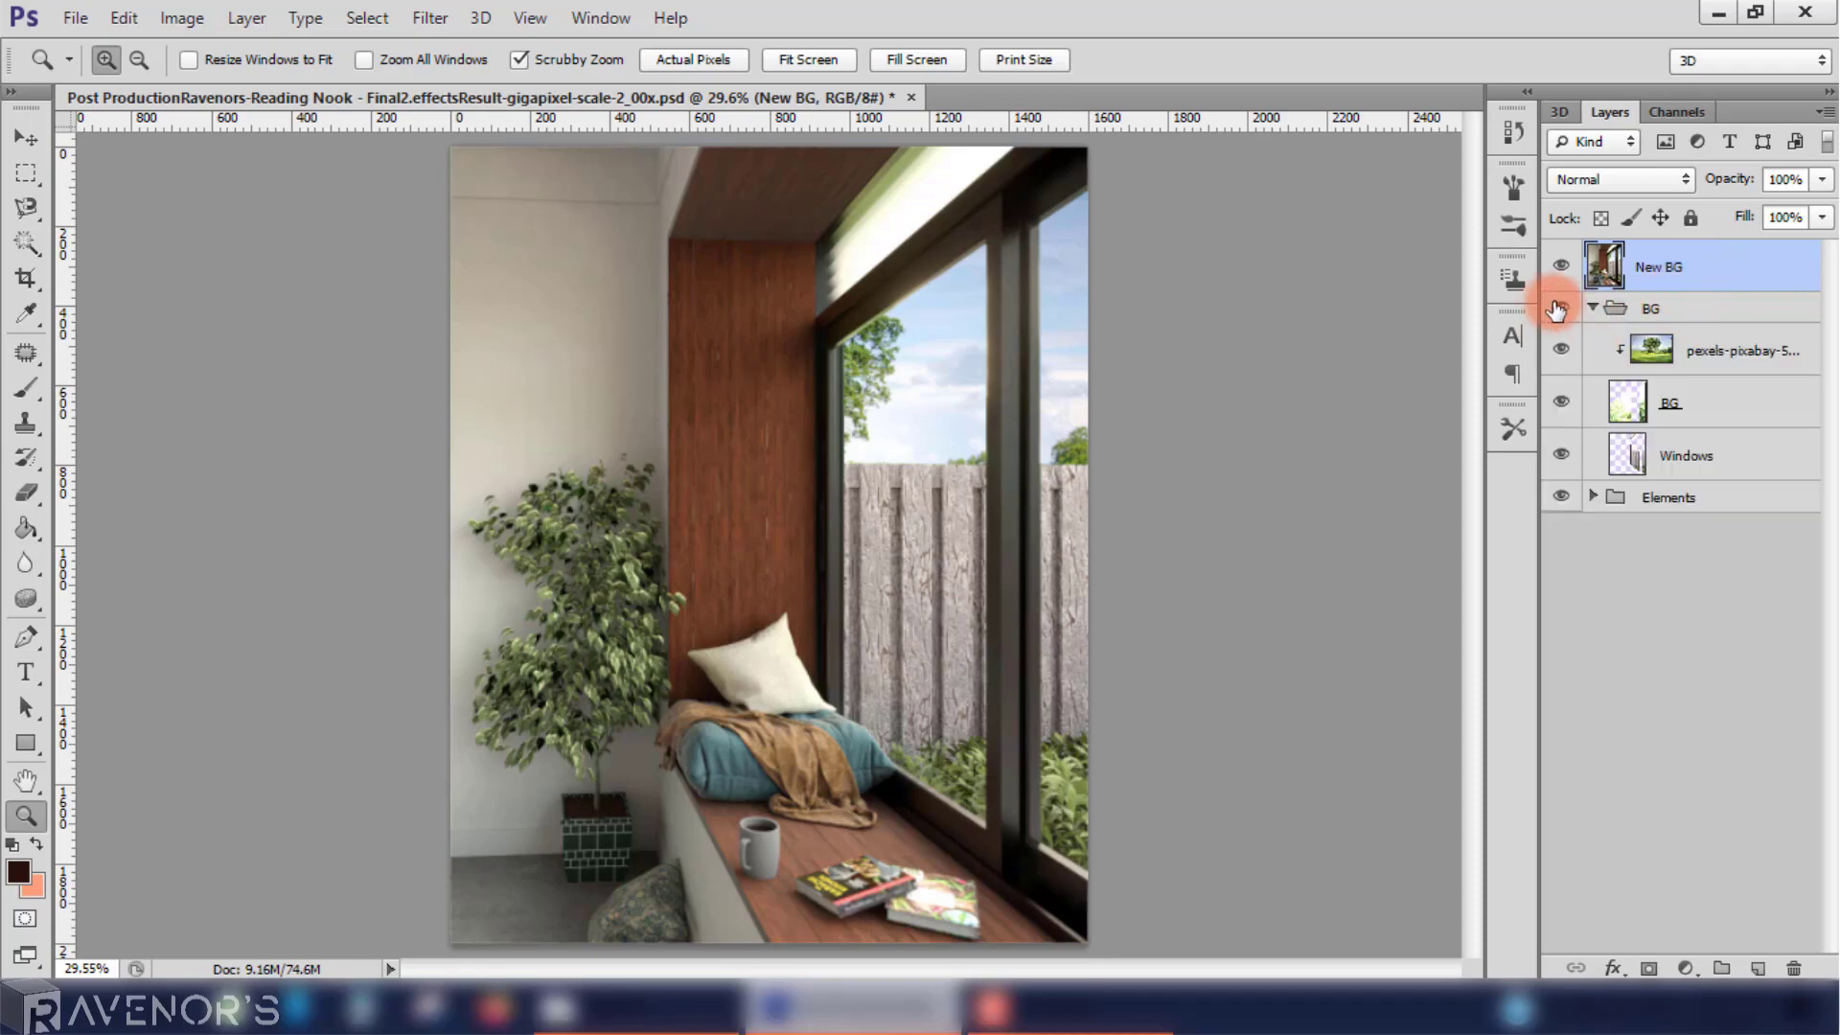
click(1560, 307)
click(1591, 339)
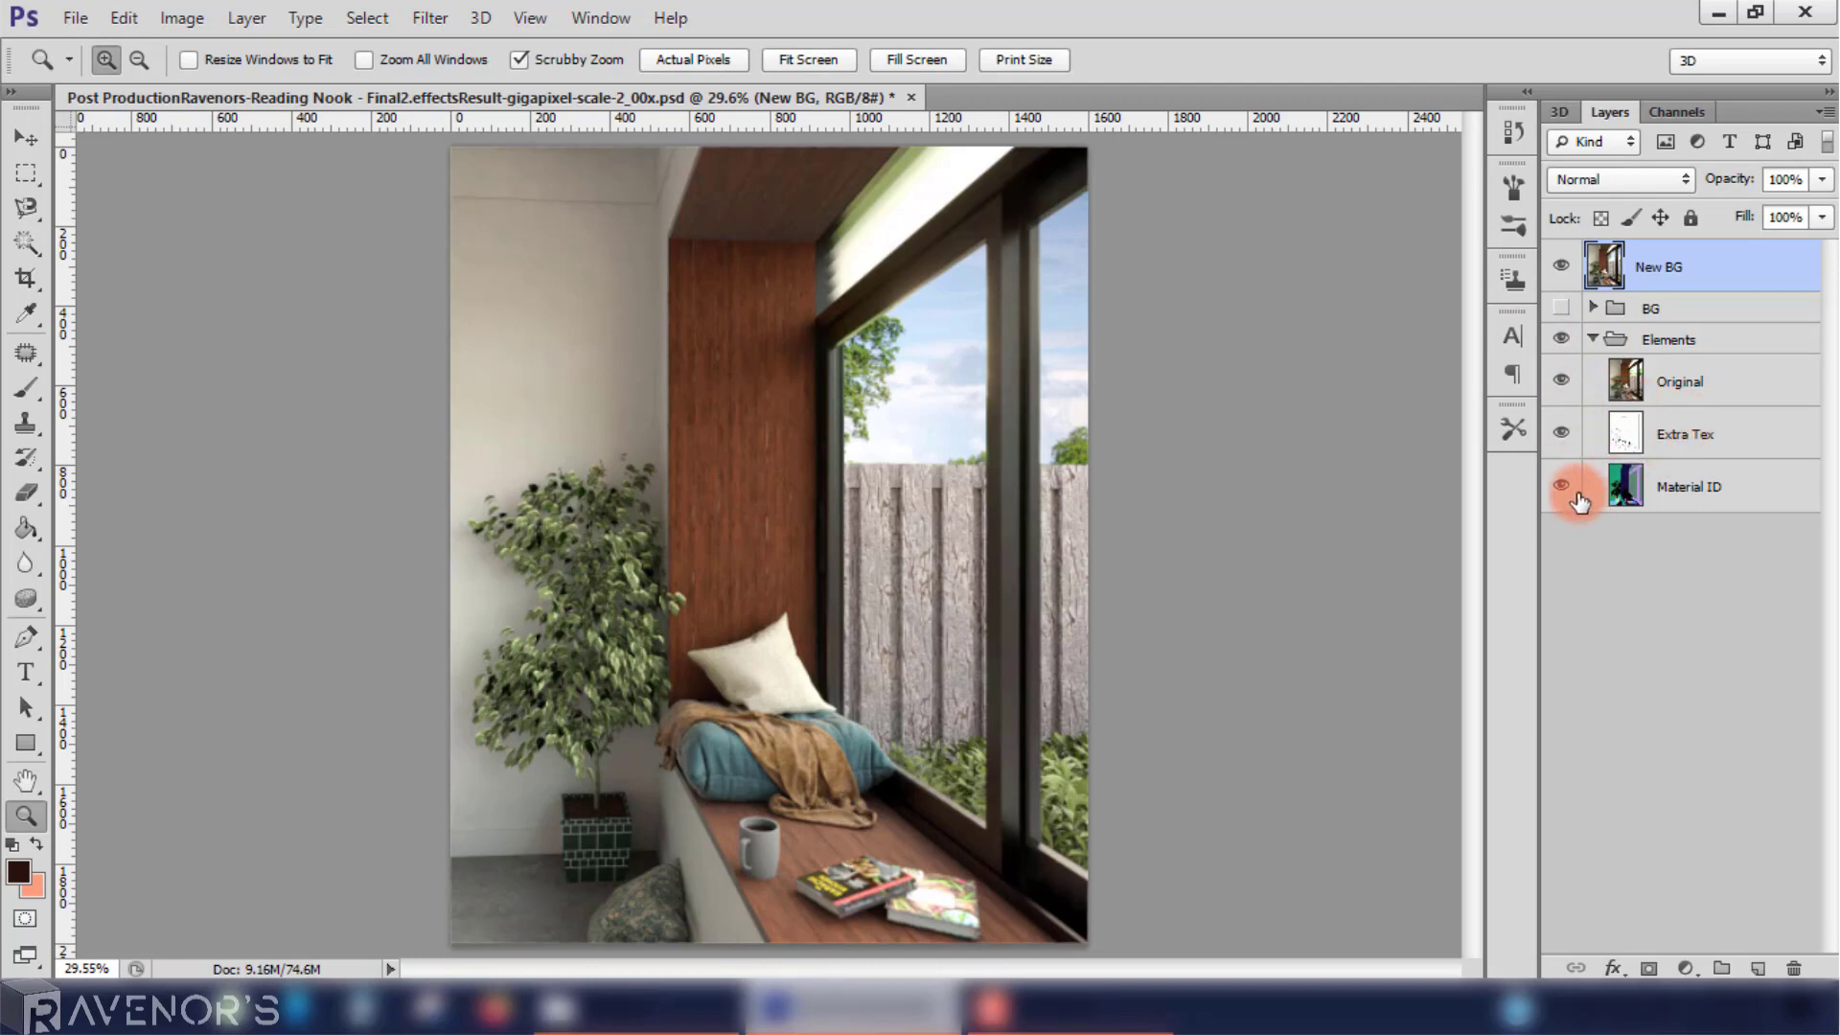
click(1562, 270)
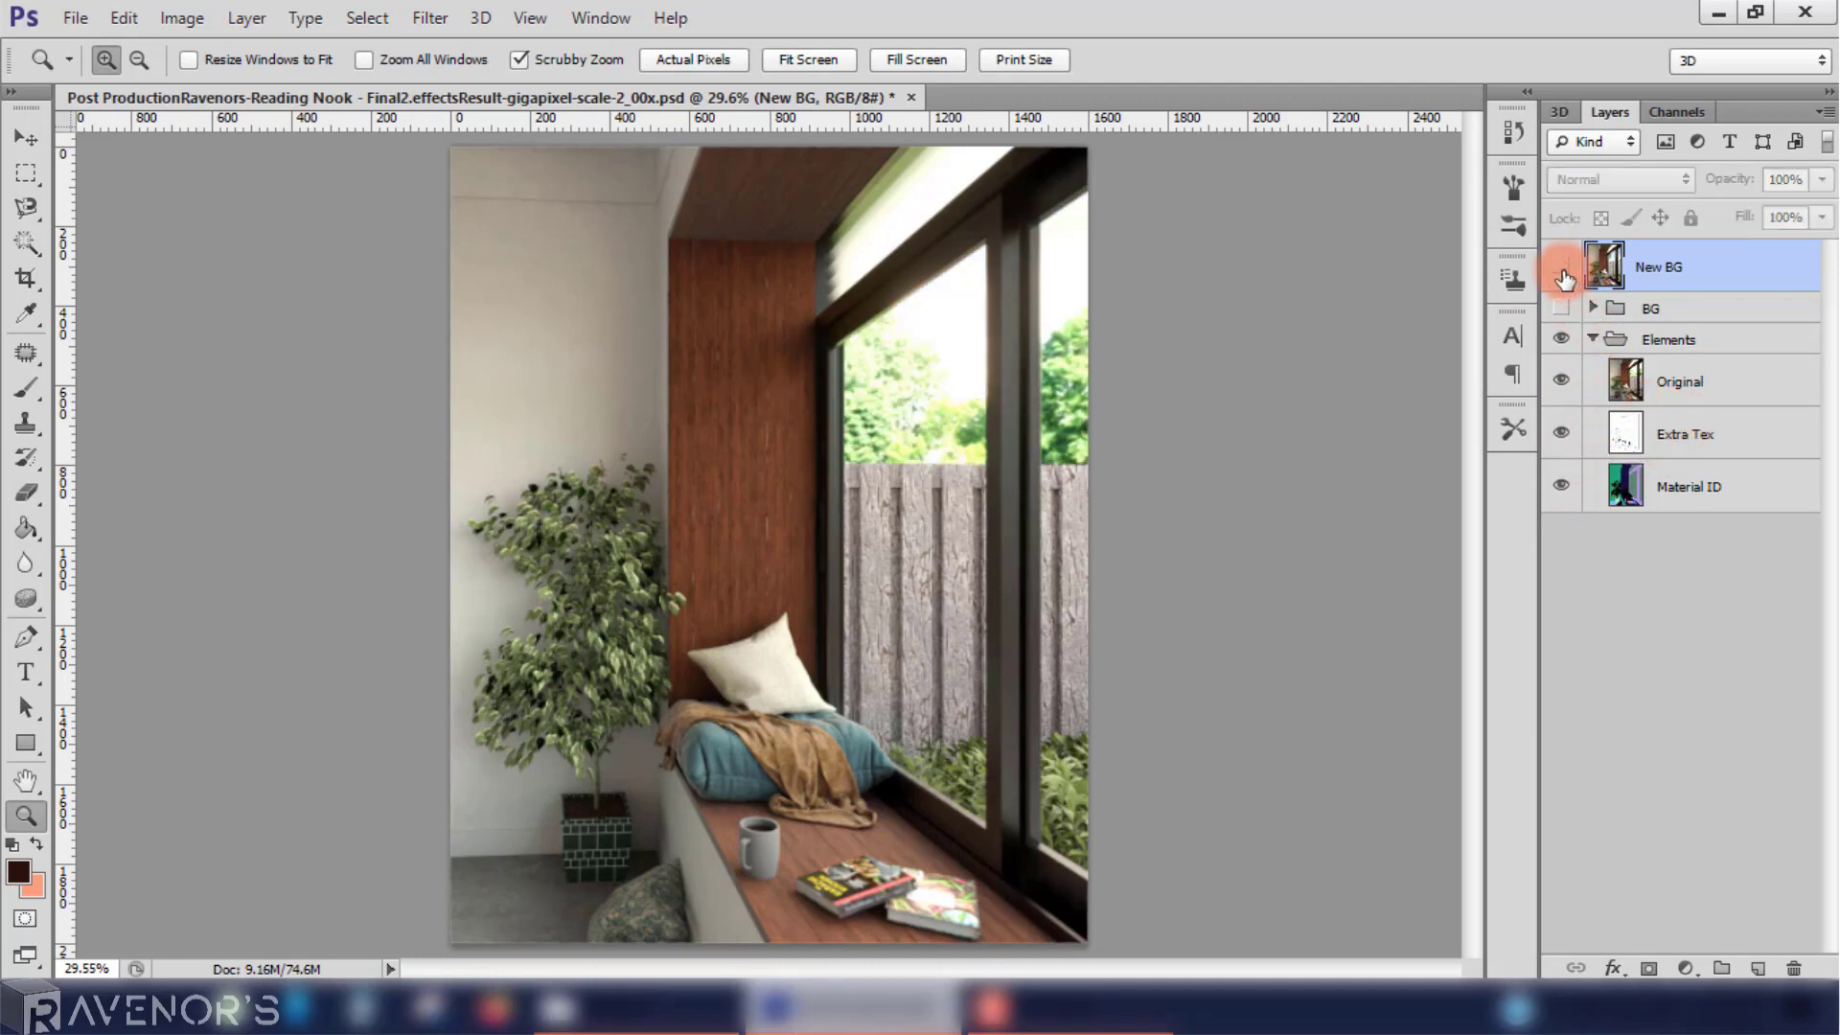
click(1562, 270)
Step: Move the Extra Tex layer above New BG and set its blend mode to Multiply
click(1730, 381)
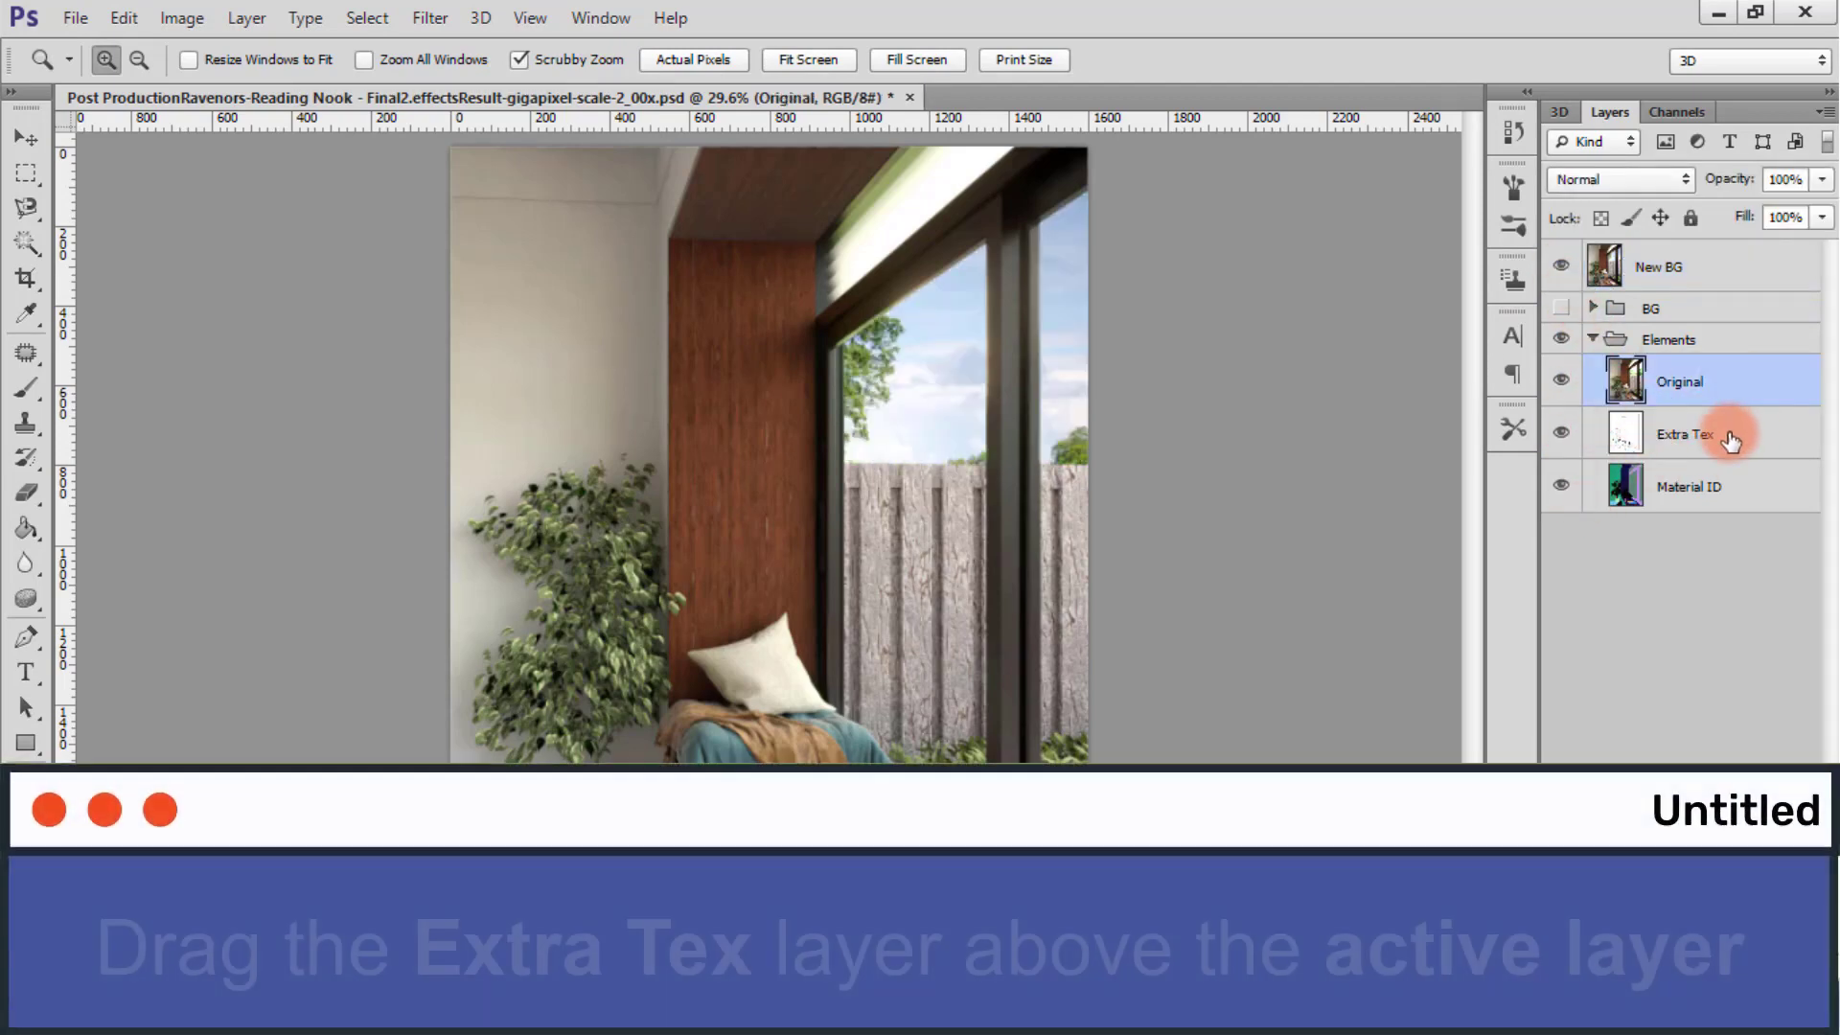
click(1730, 439)
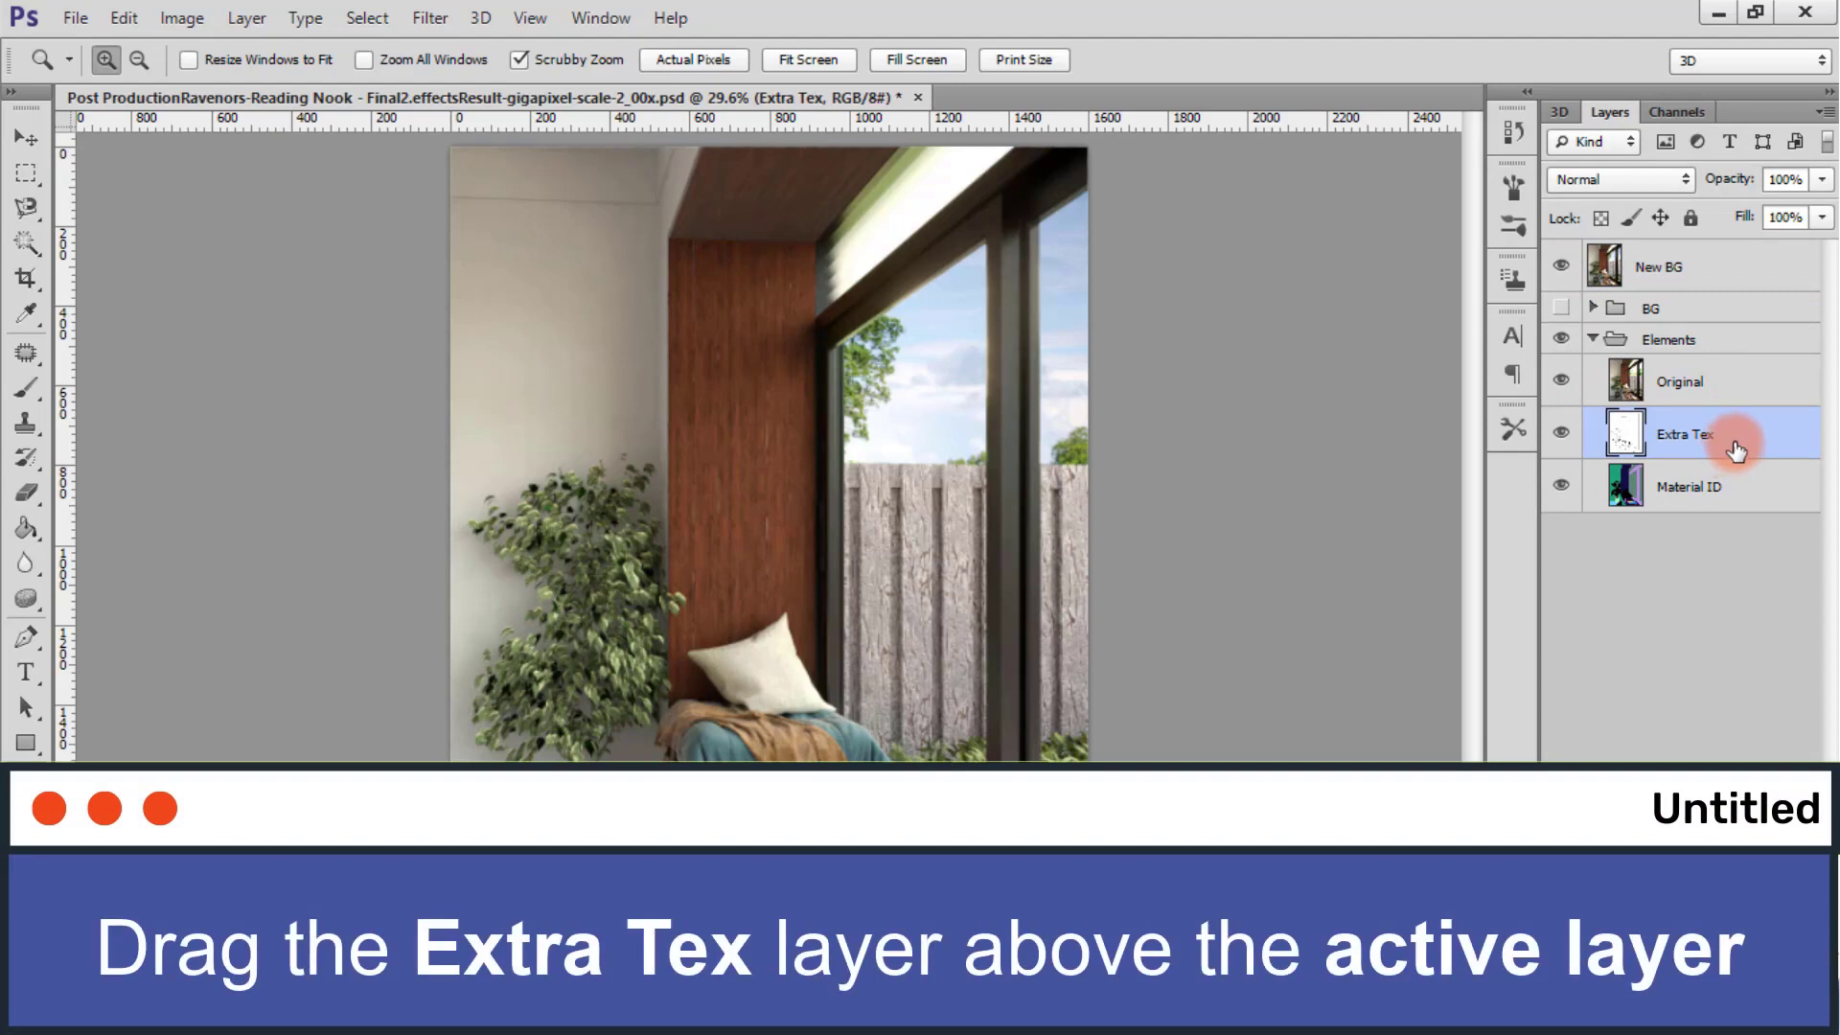
drag(1736, 451, 1741, 251)
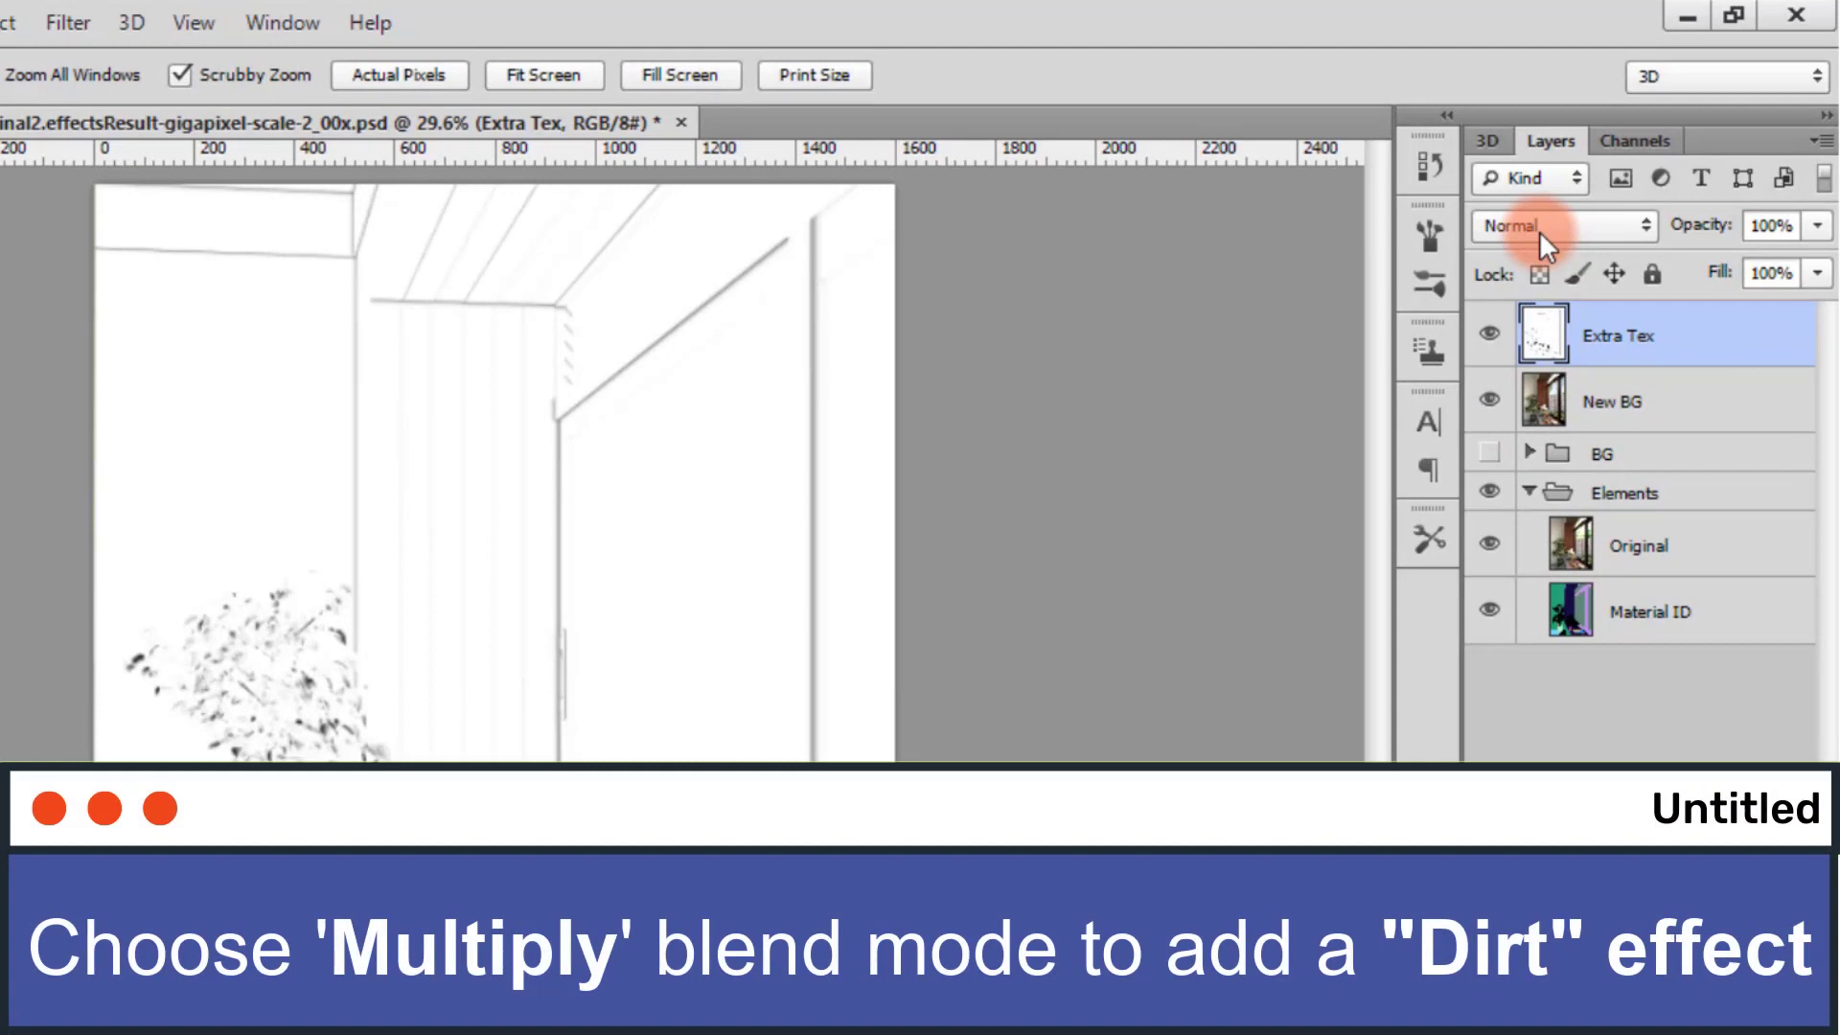
click(1539, 230)
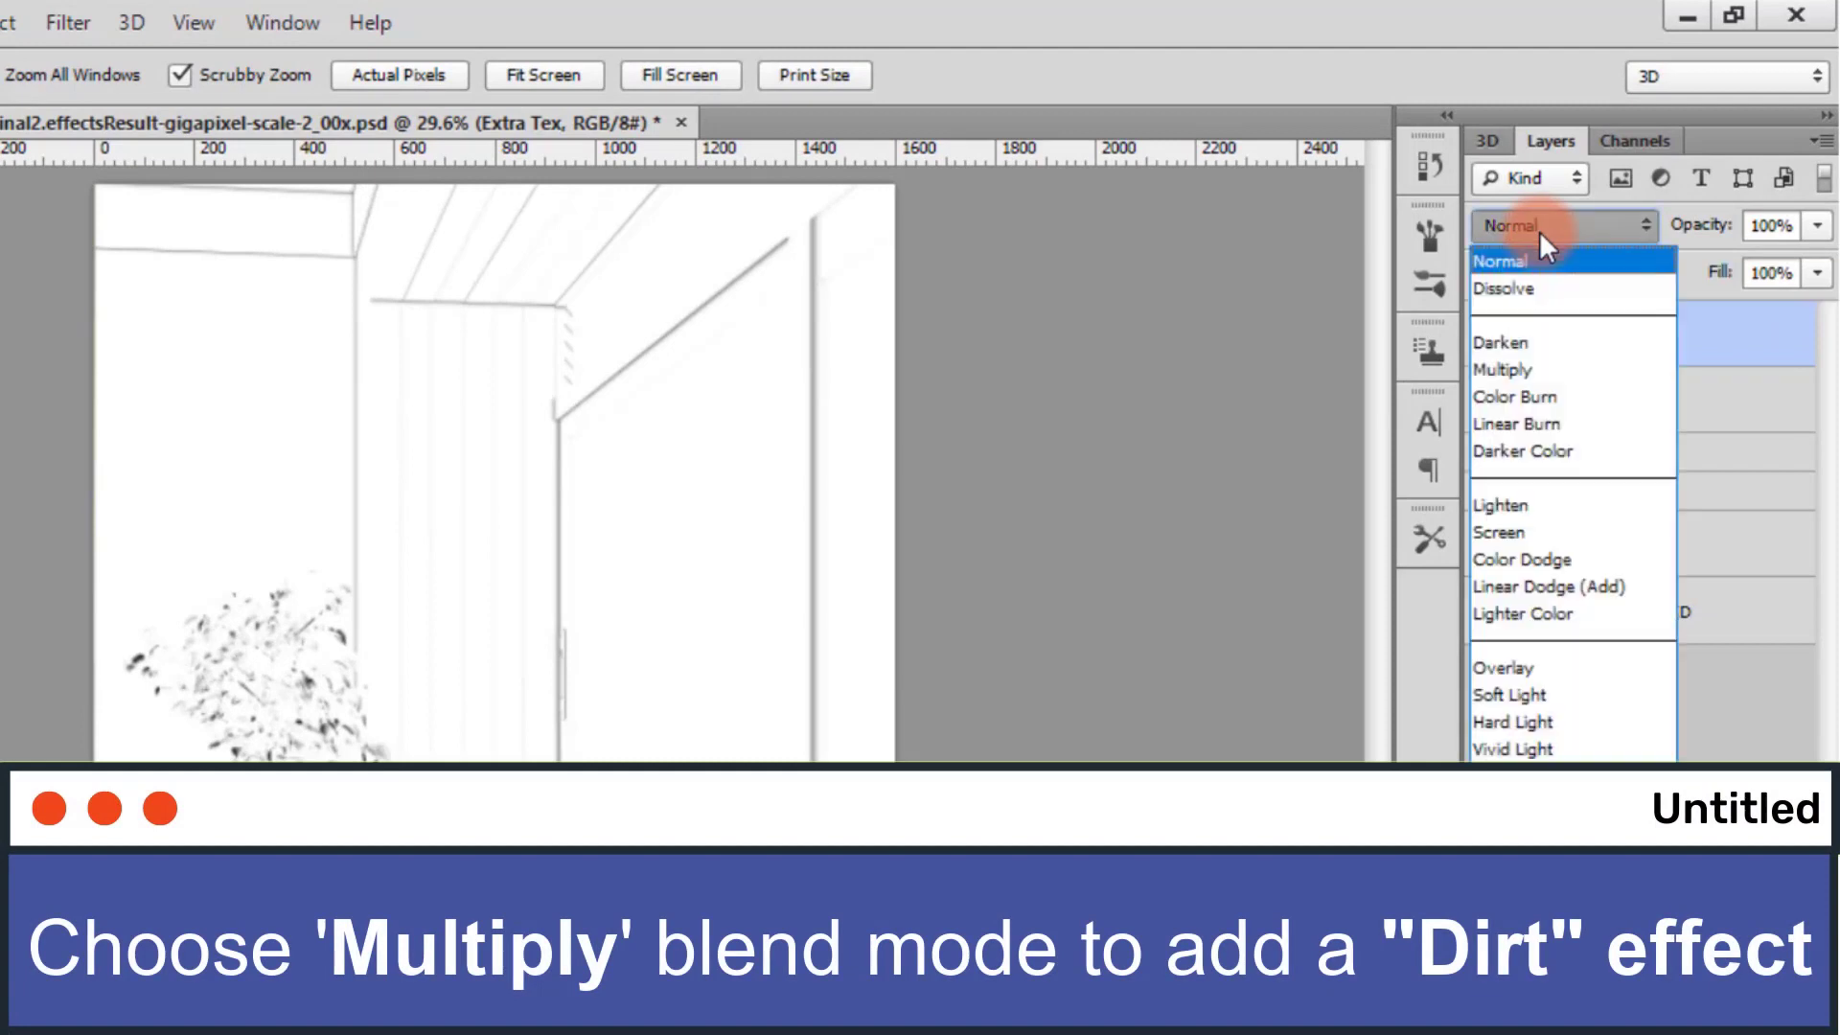
click(1536, 364)
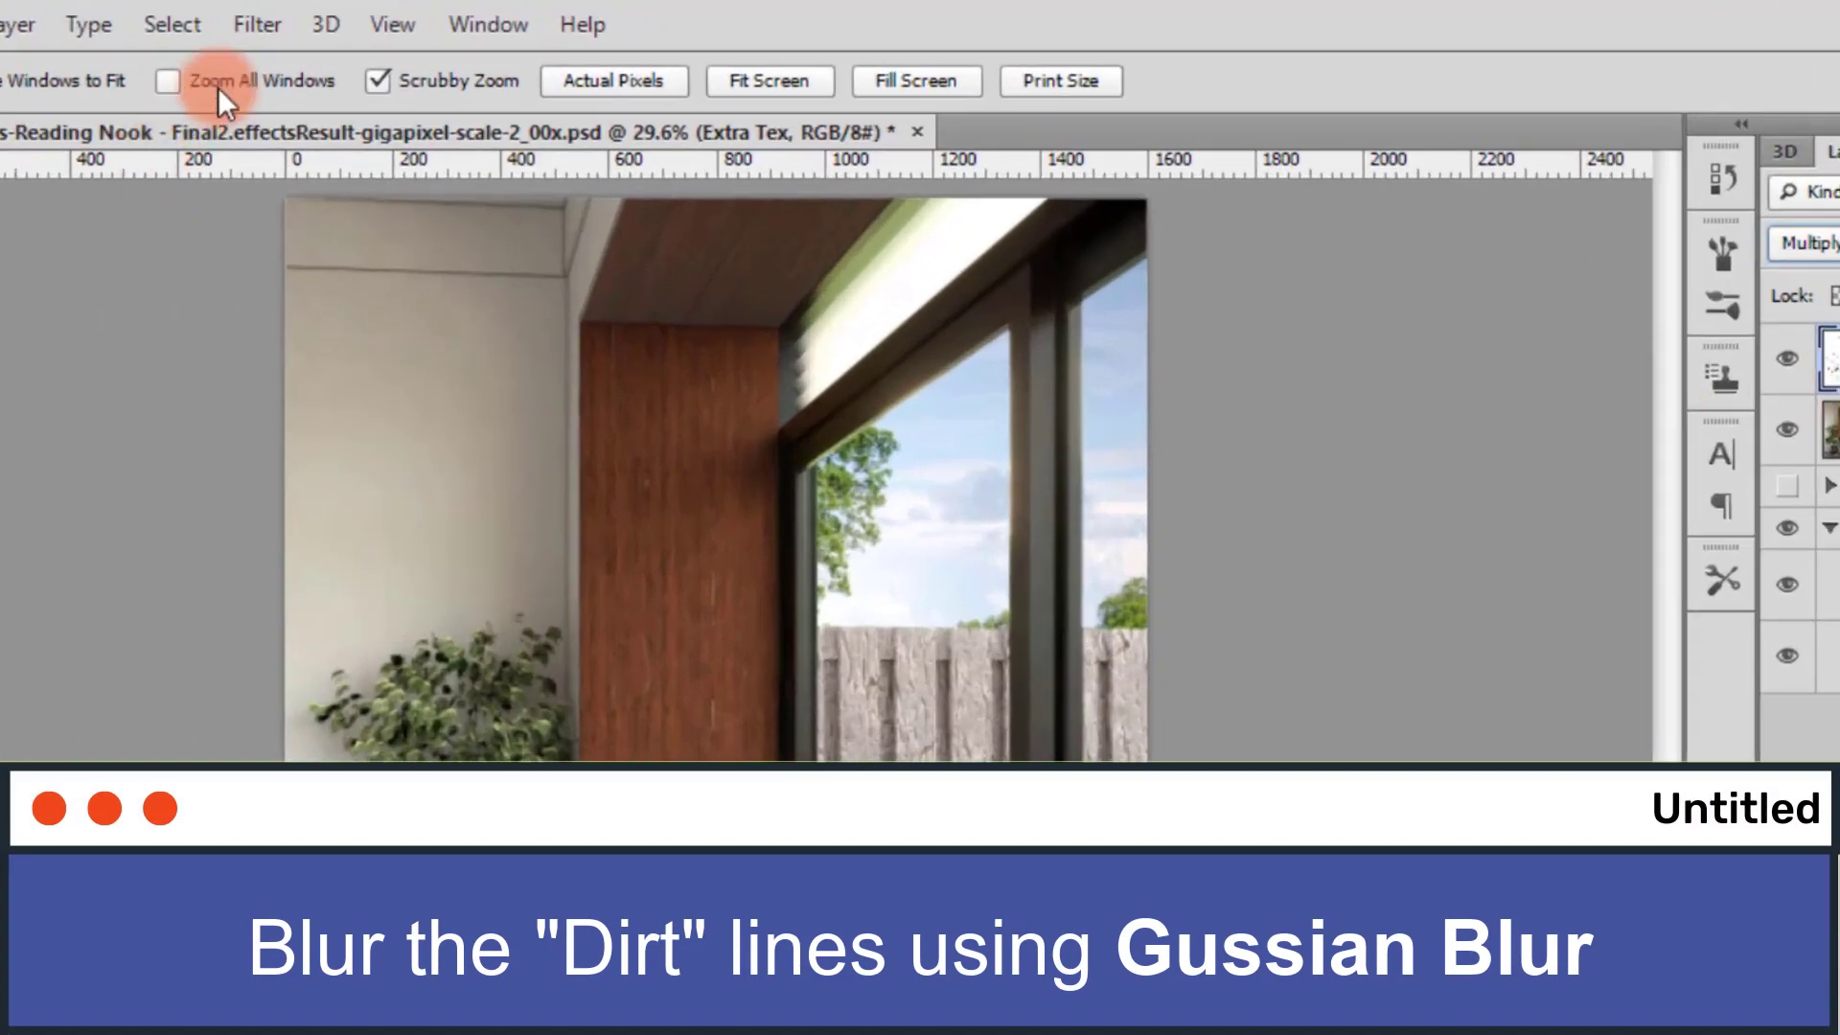
Step: Apply a Gaussian Blur with a 0.9-pixel radius to the Extra Tex layer
click(256, 25)
mouse_move(431, 428)
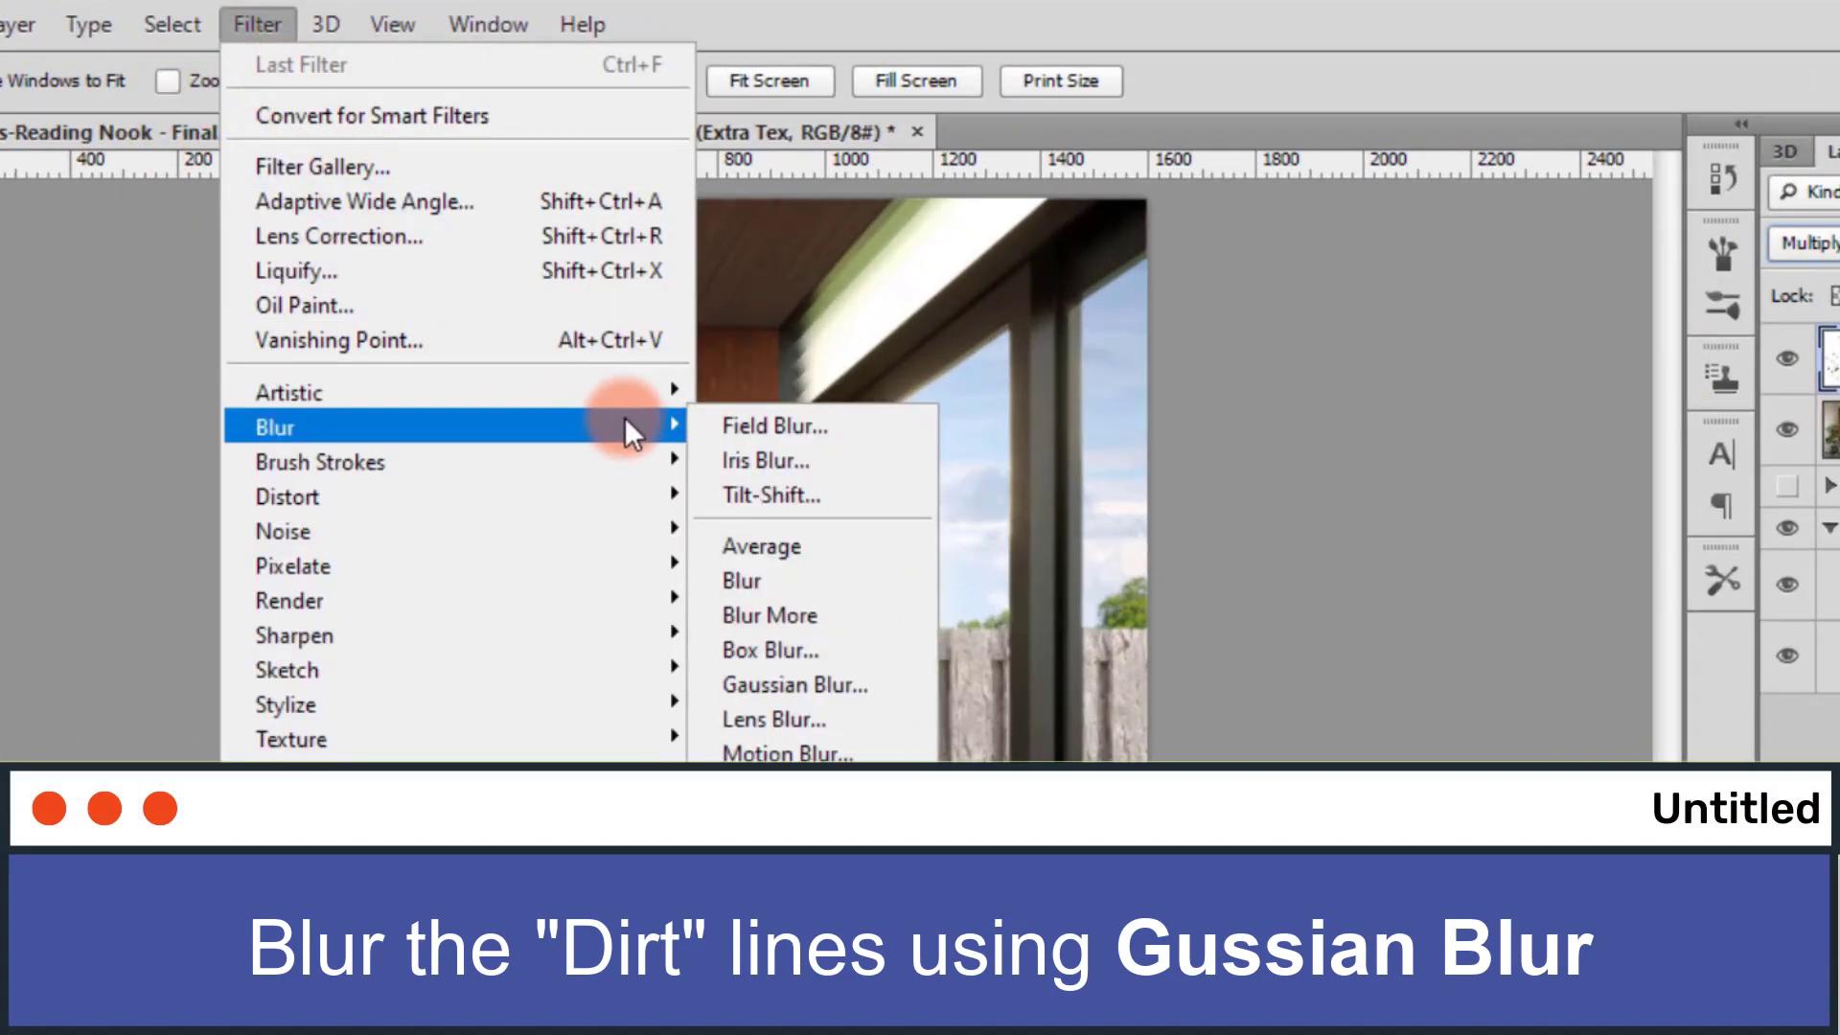
click(795, 684)
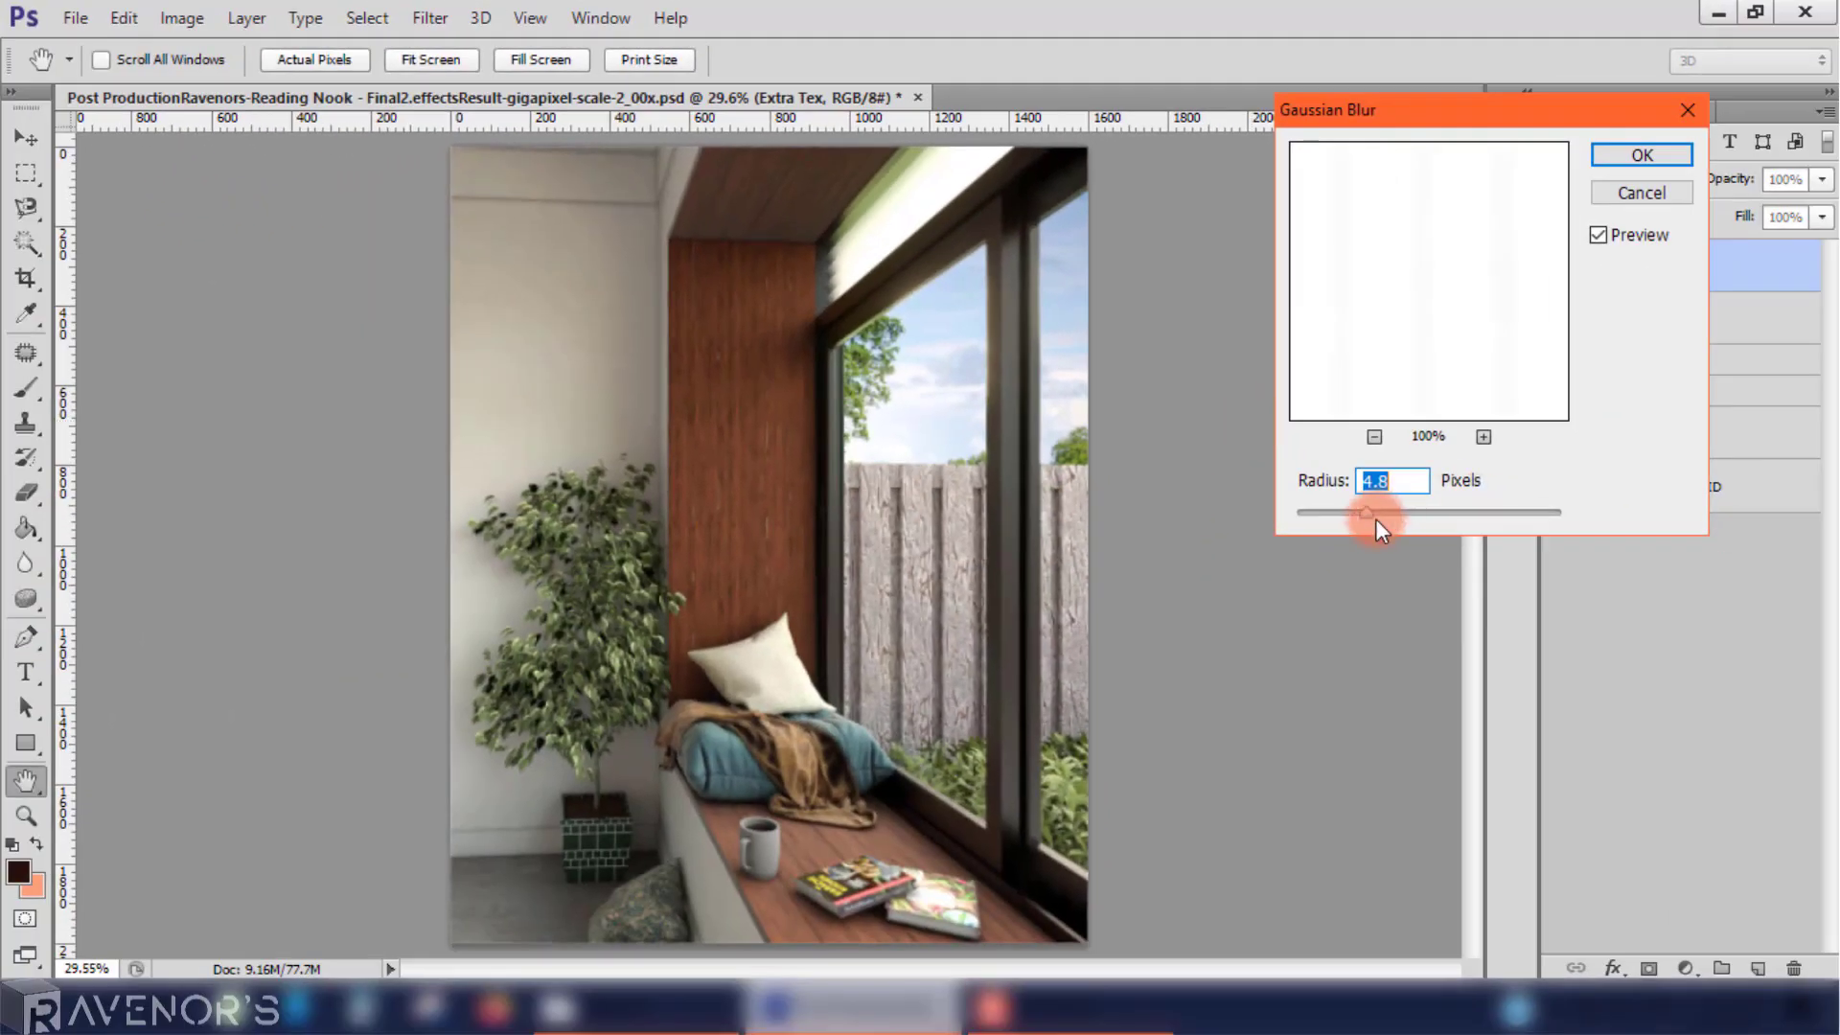
drag(1365, 512, 1308, 513)
drag(1396, 325, 1446, 325)
click(1634, 158)
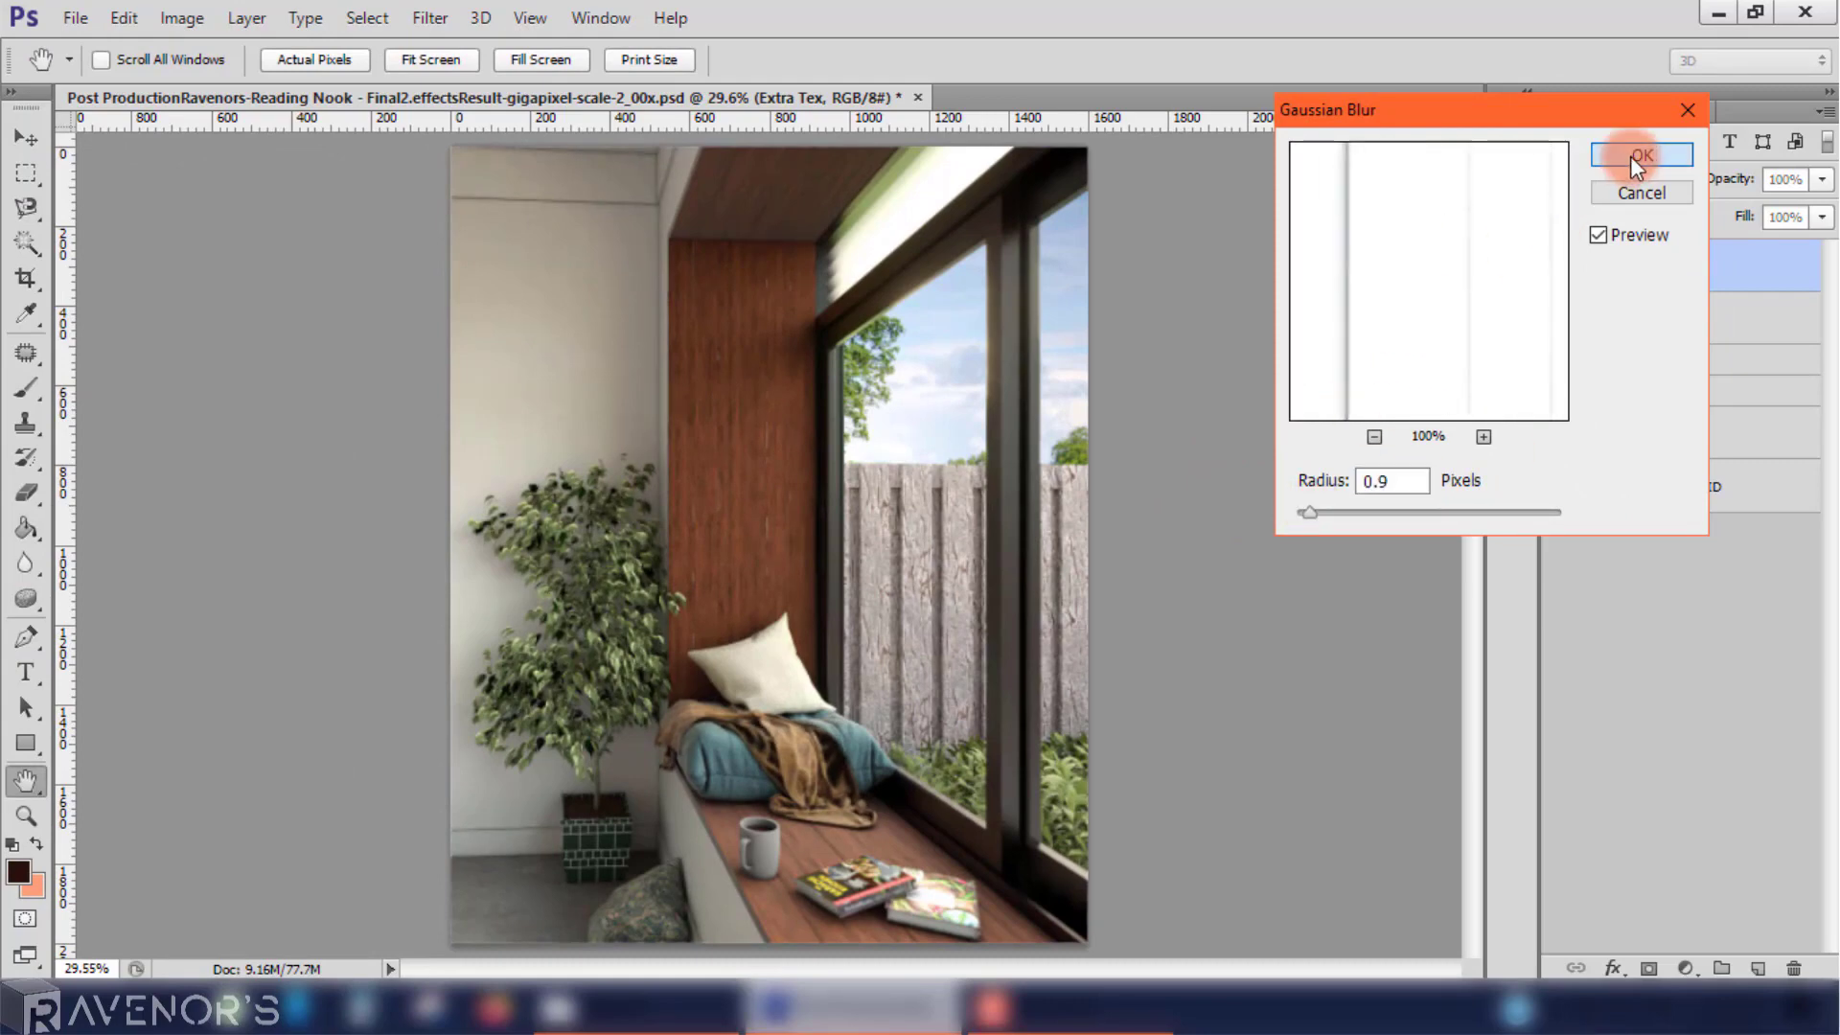
Step: Toggle Extra Tex on and off to inspect its dirt lines on the pillow, blanket and ceiling
click(1559, 268)
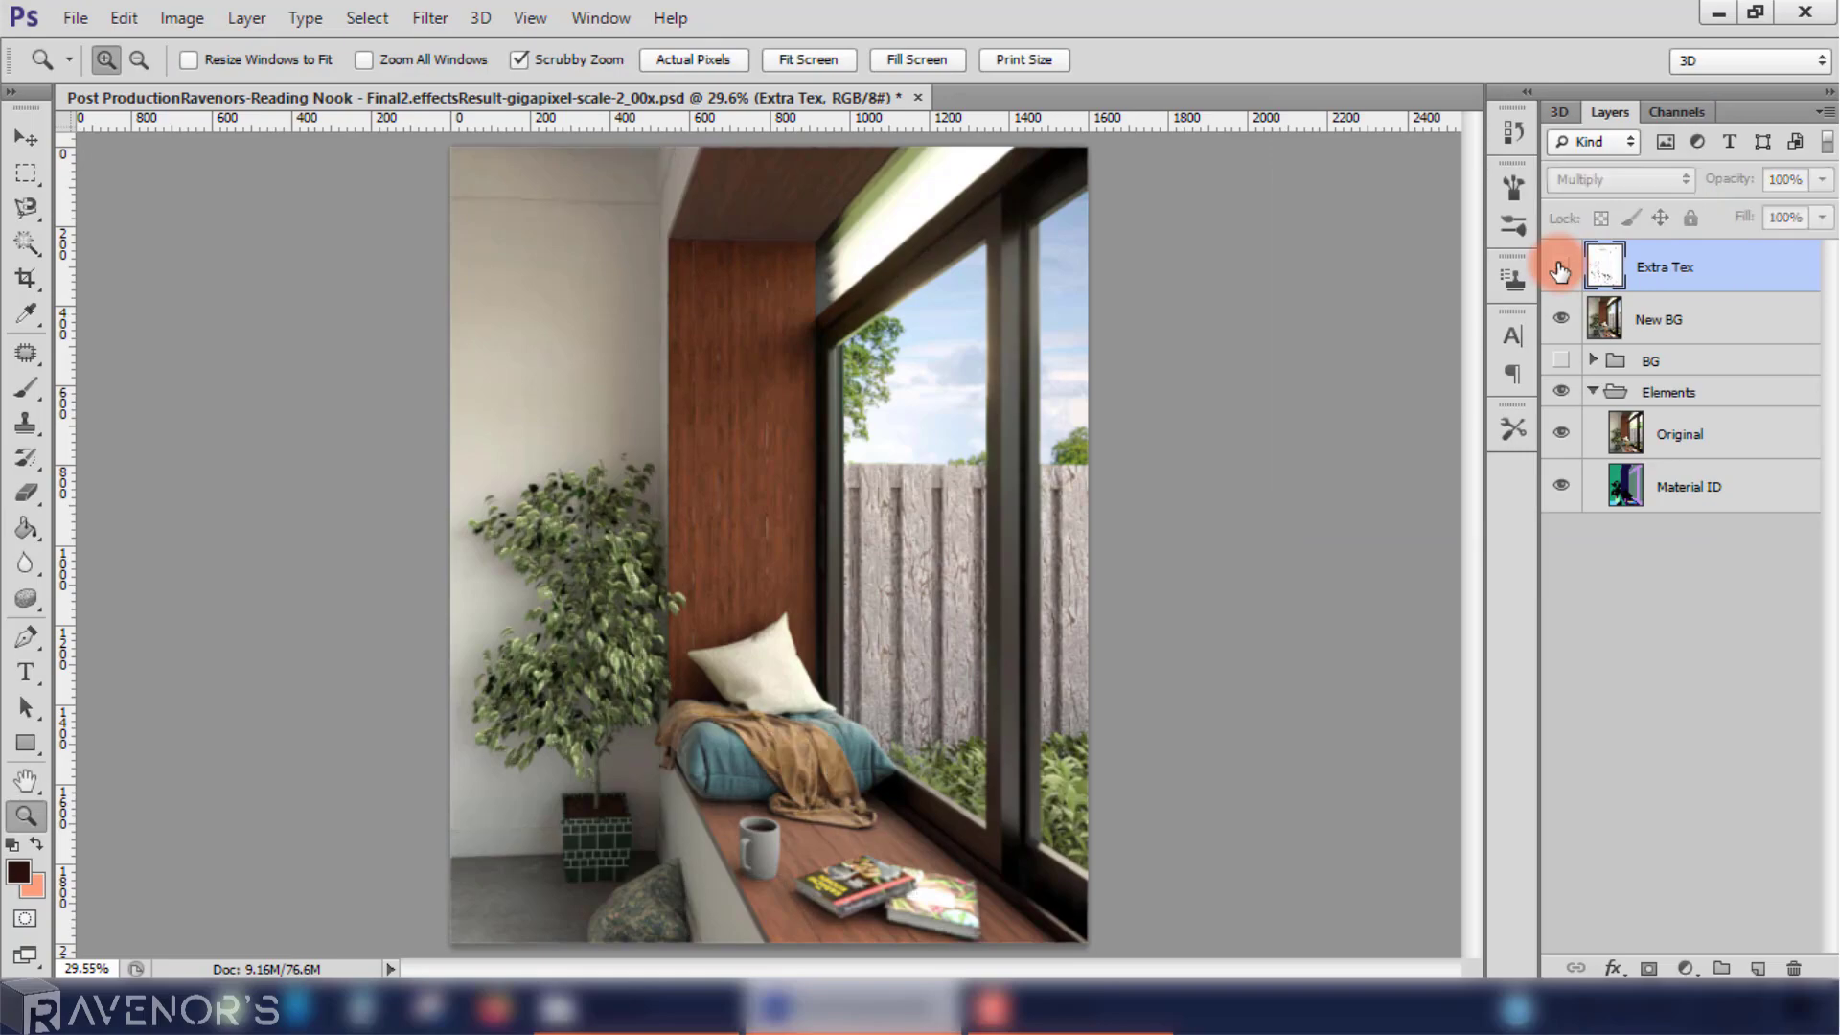
click(1560, 268)
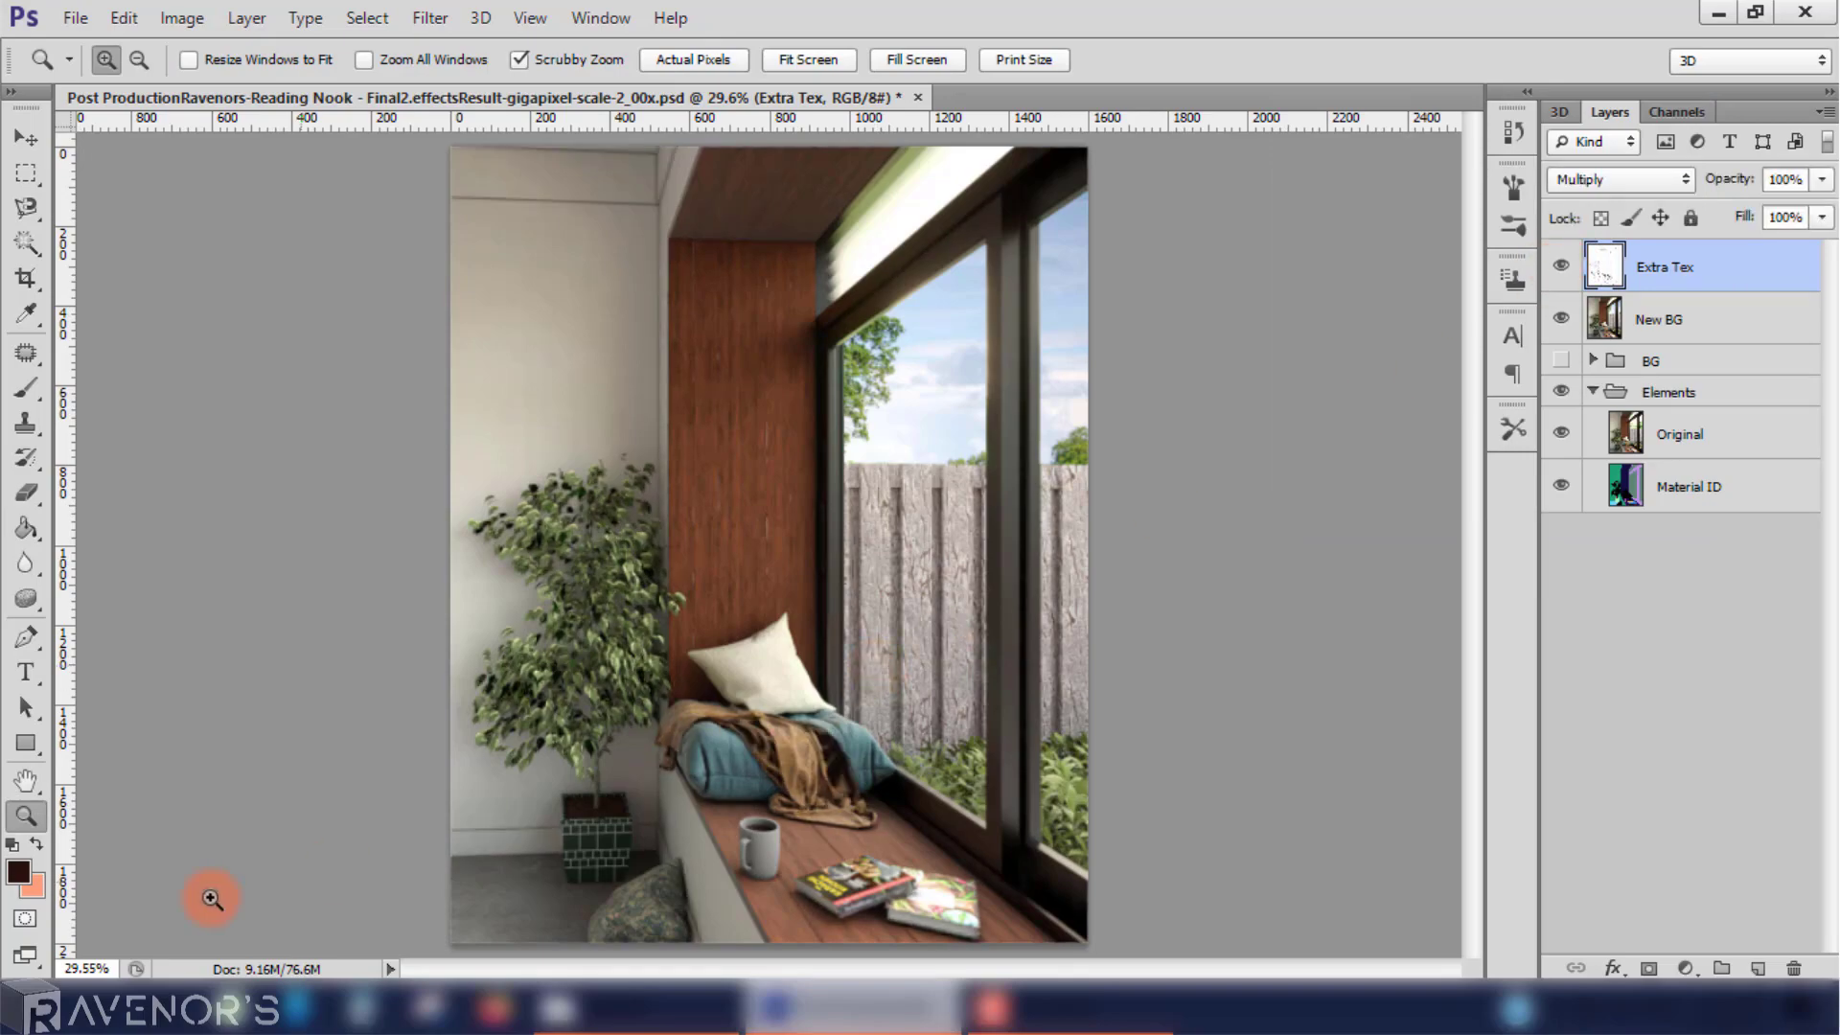
mouse_move(740, 815)
mouse_down()
mouse_move(752, 791)
mouse_move(867, 745)
mouse_up()
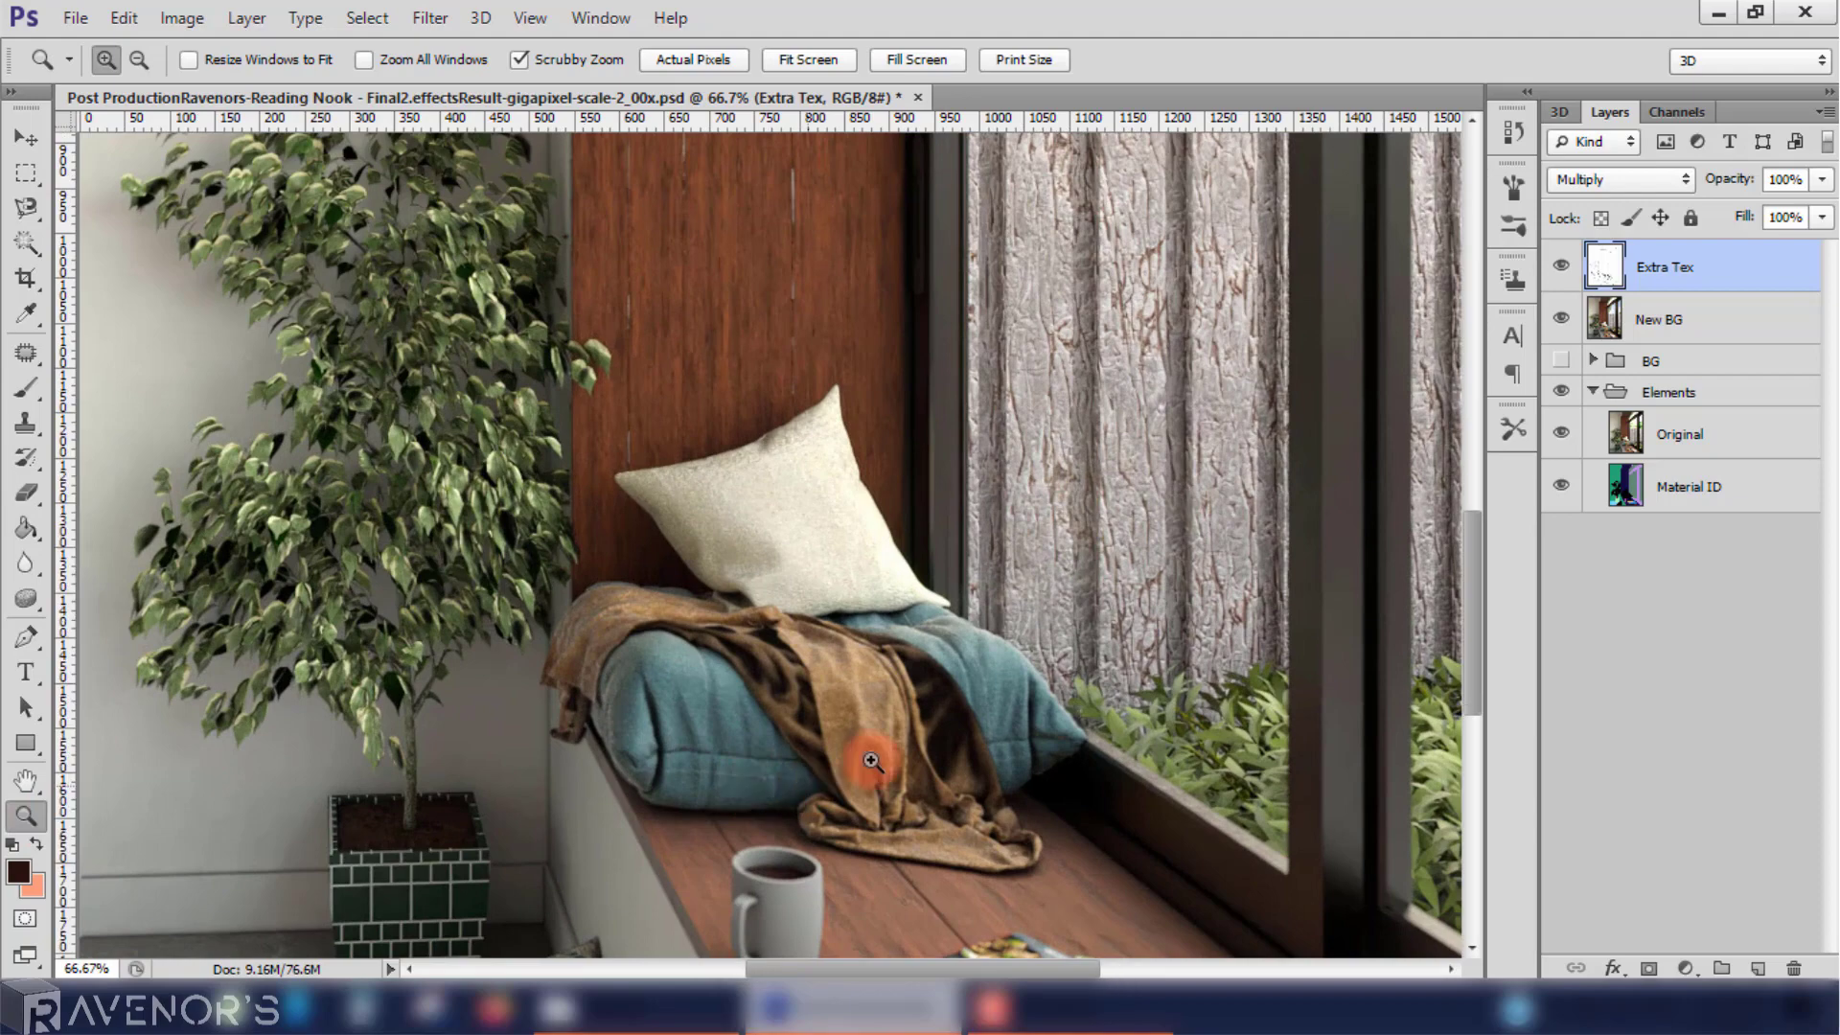
click(1564, 273)
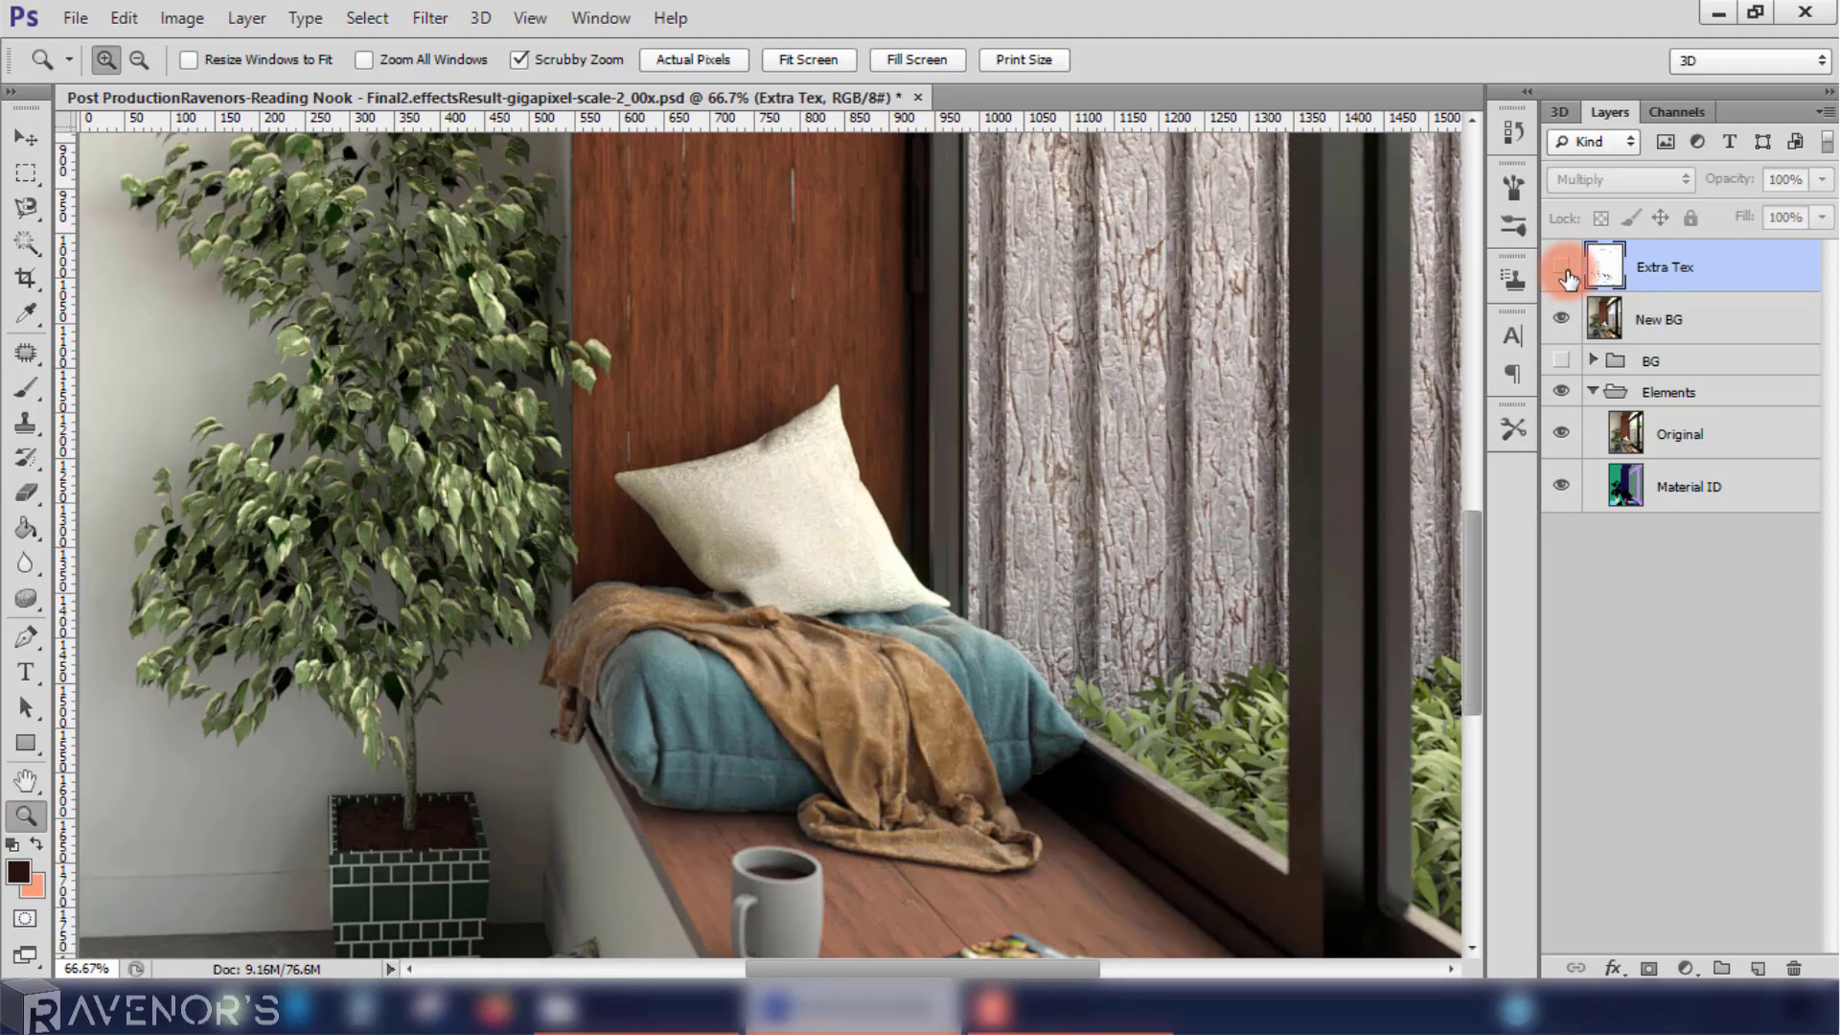
click(1563, 270)
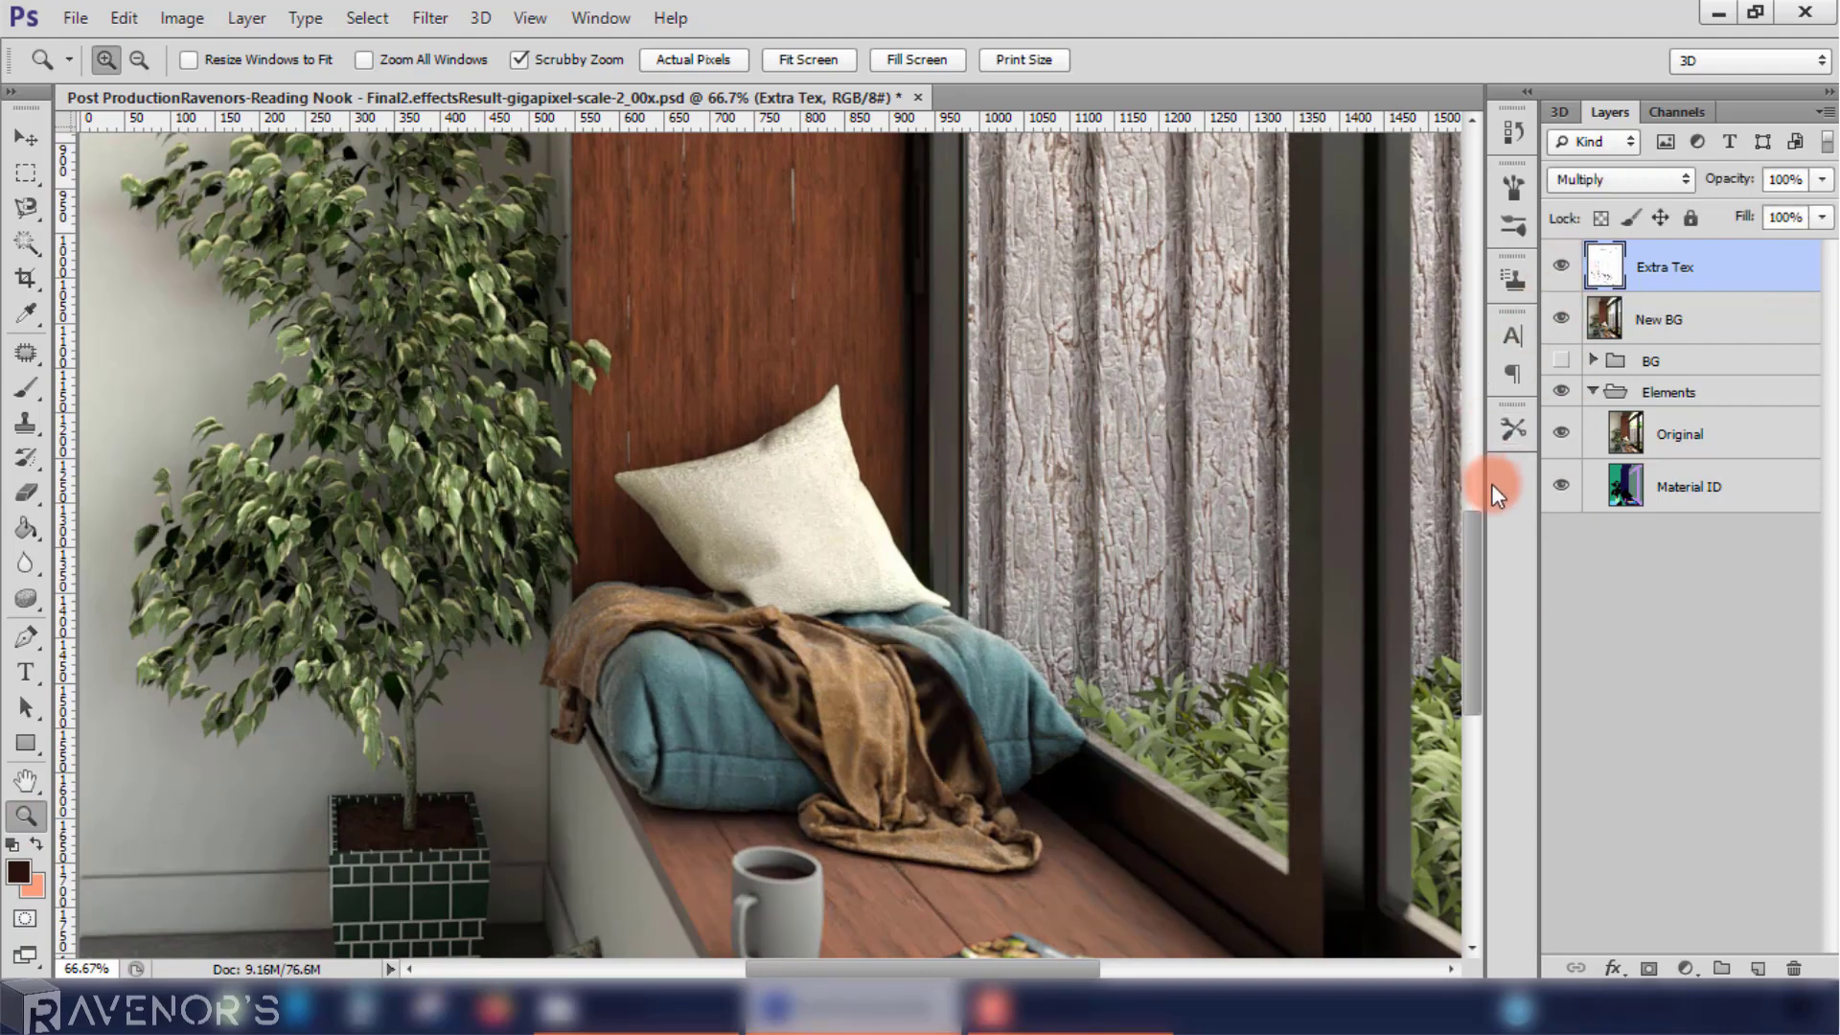
drag(1476, 541, 1473, 312)
click(1561, 270)
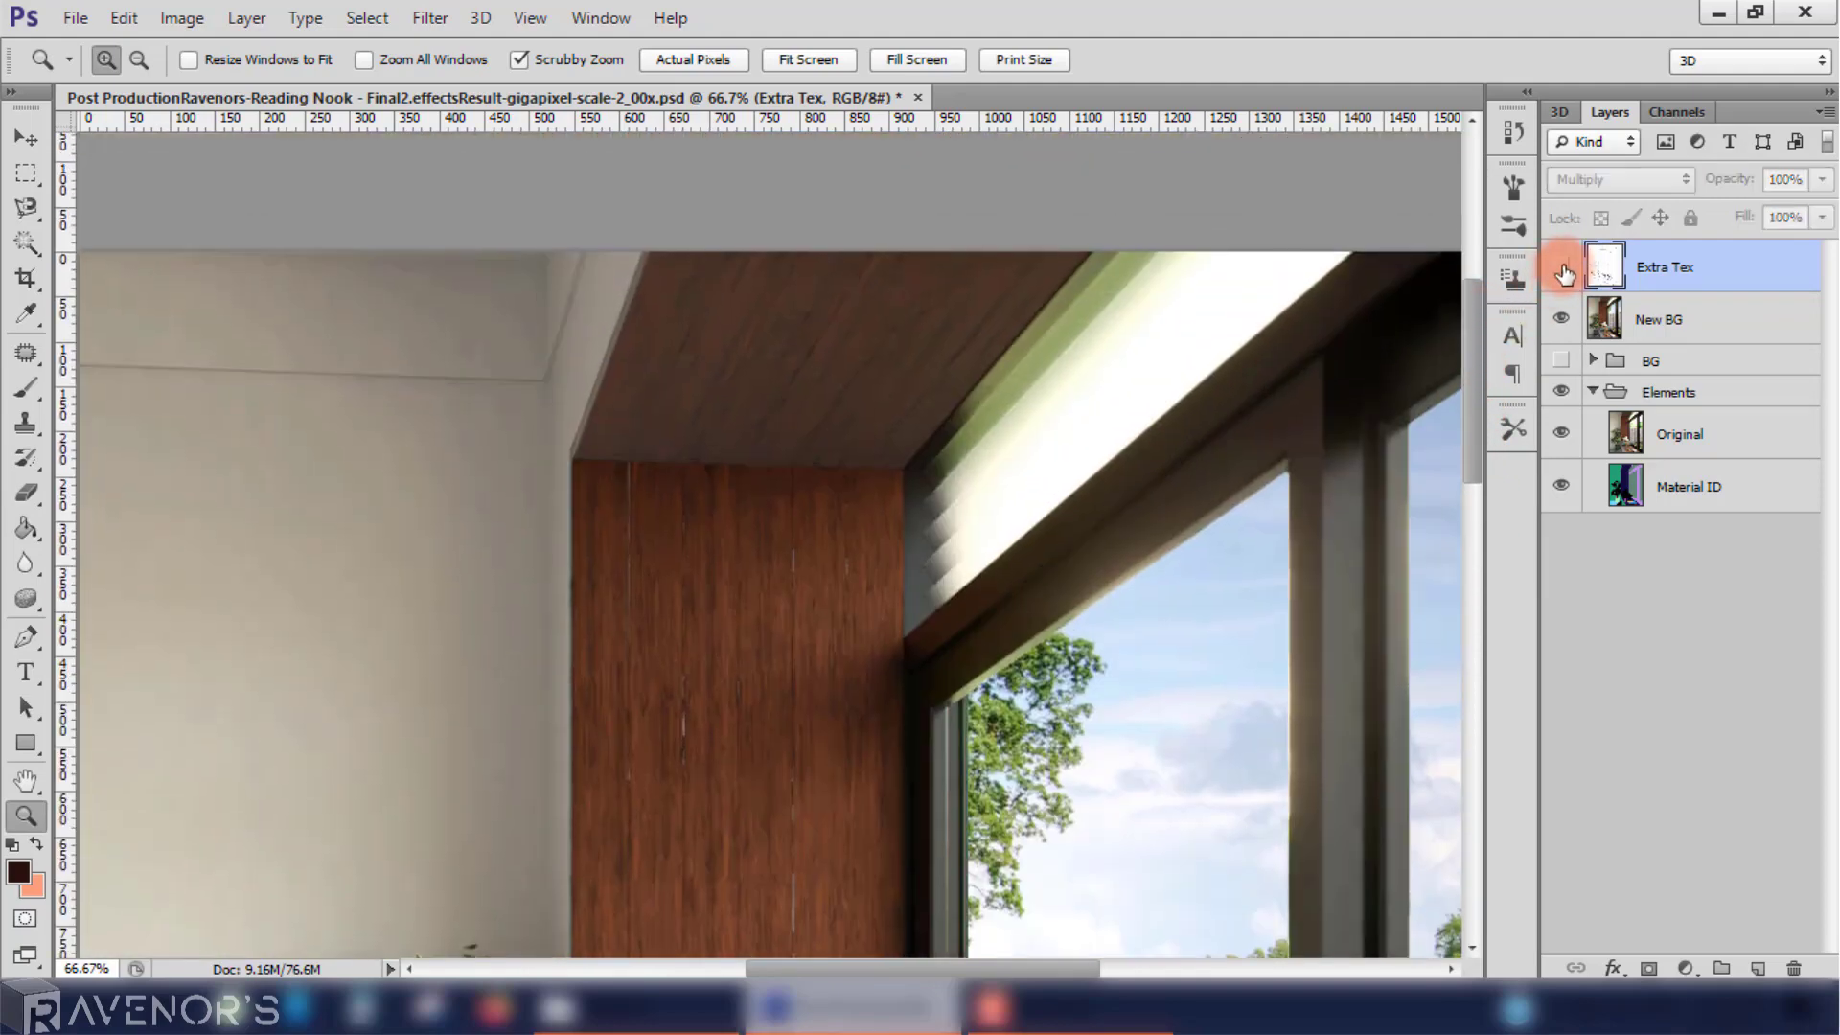
click(1562, 270)
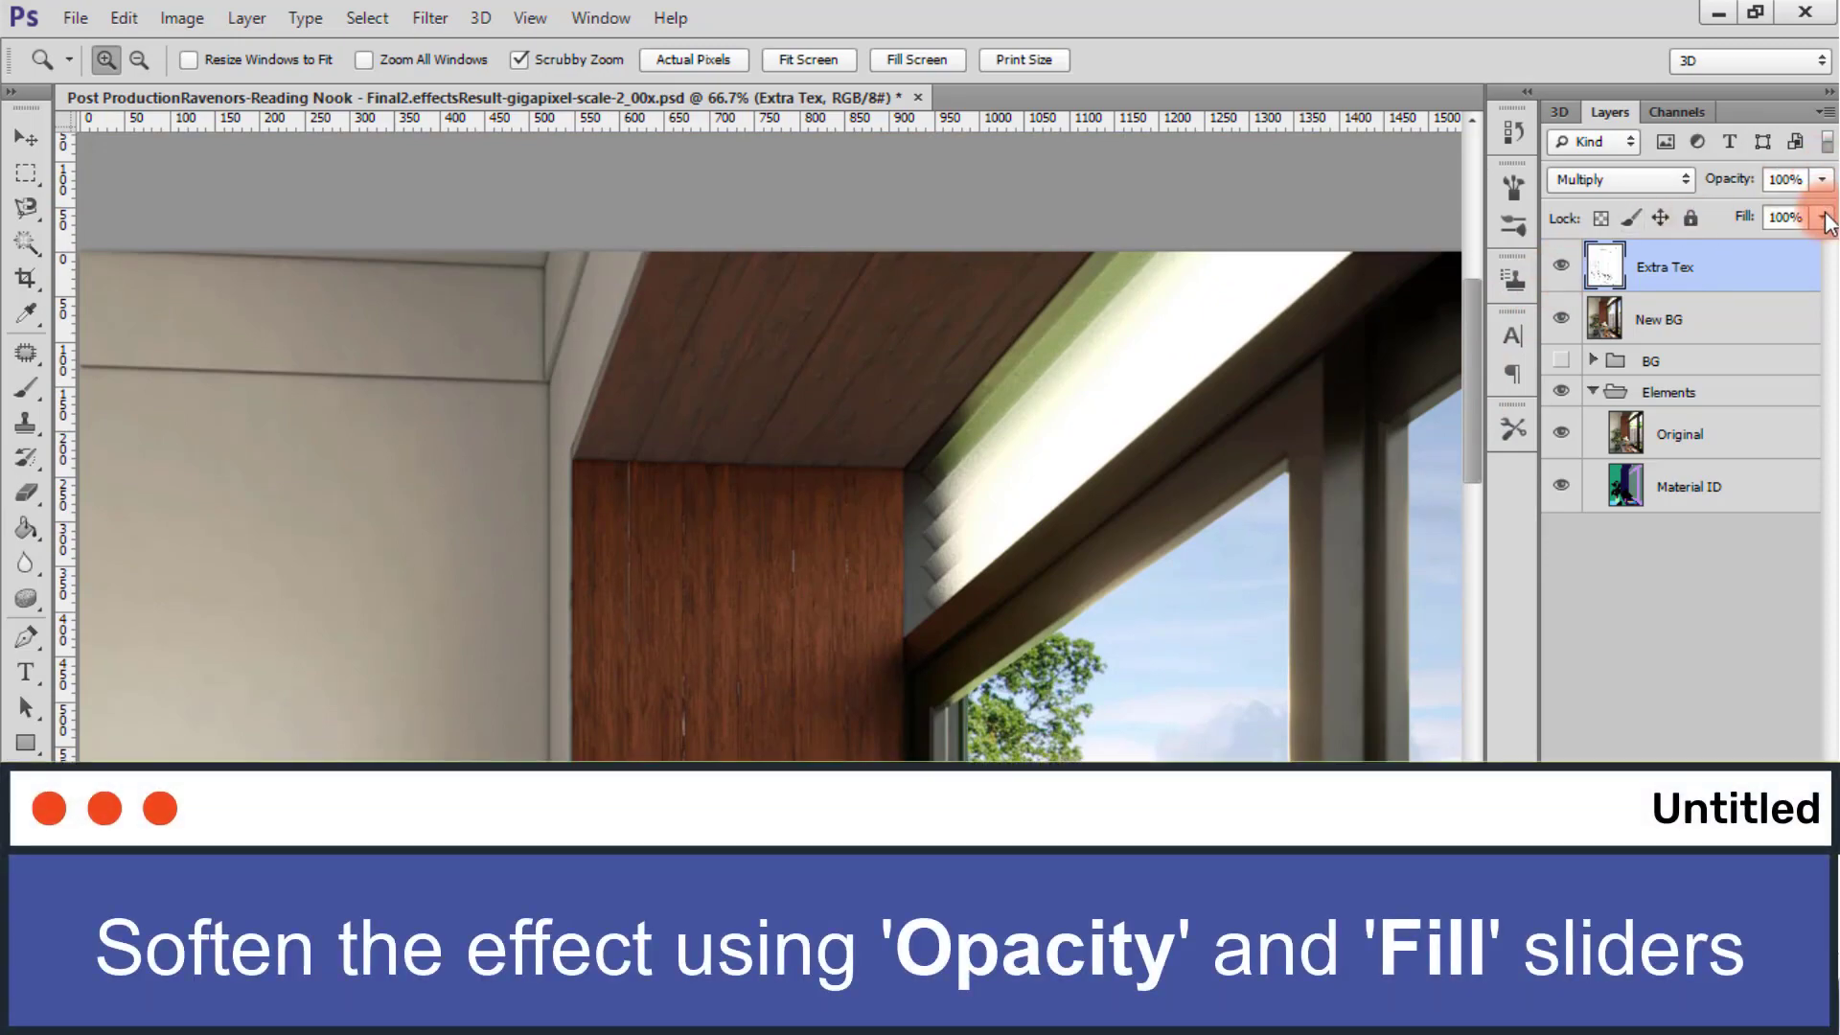
Step: Set the Extra Tex layer to 53% fill and 82% opacity
drag(1821, 217, 1757, 256)
click(1562, 268)
scroll(1480, 504, down, 10)
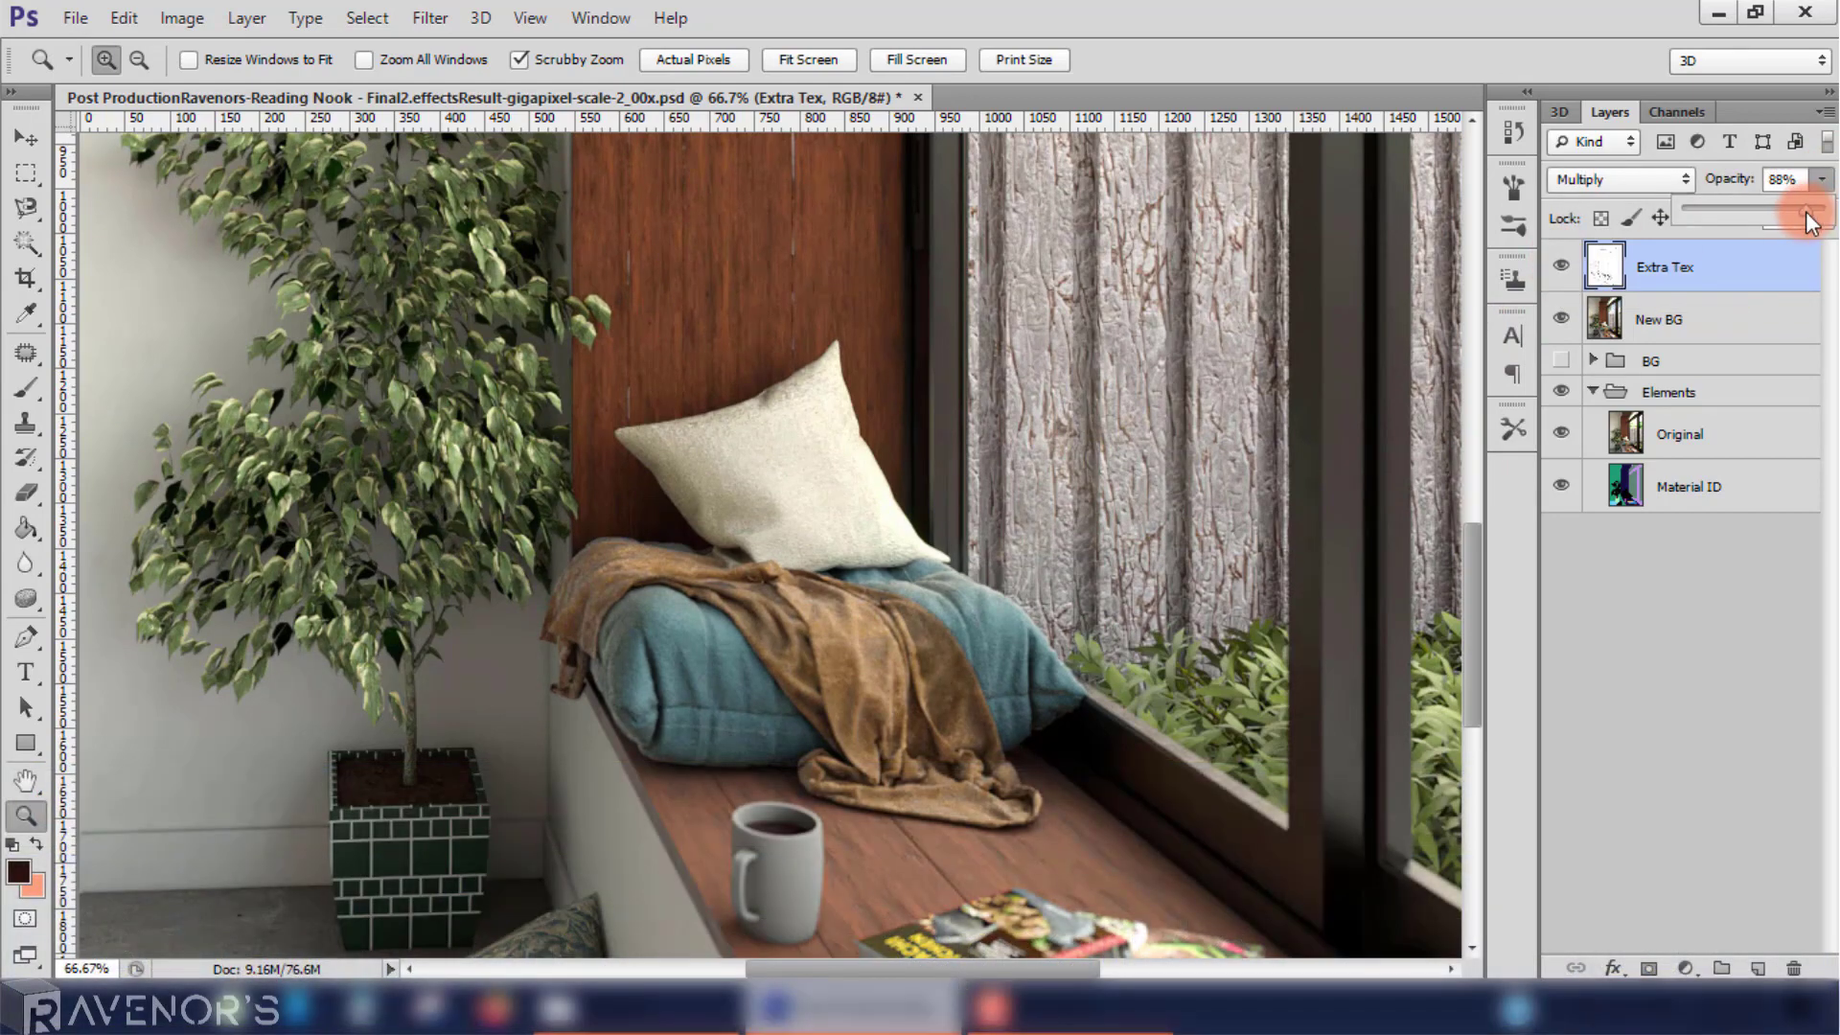
click(1561, 266)
click(1561, 266)
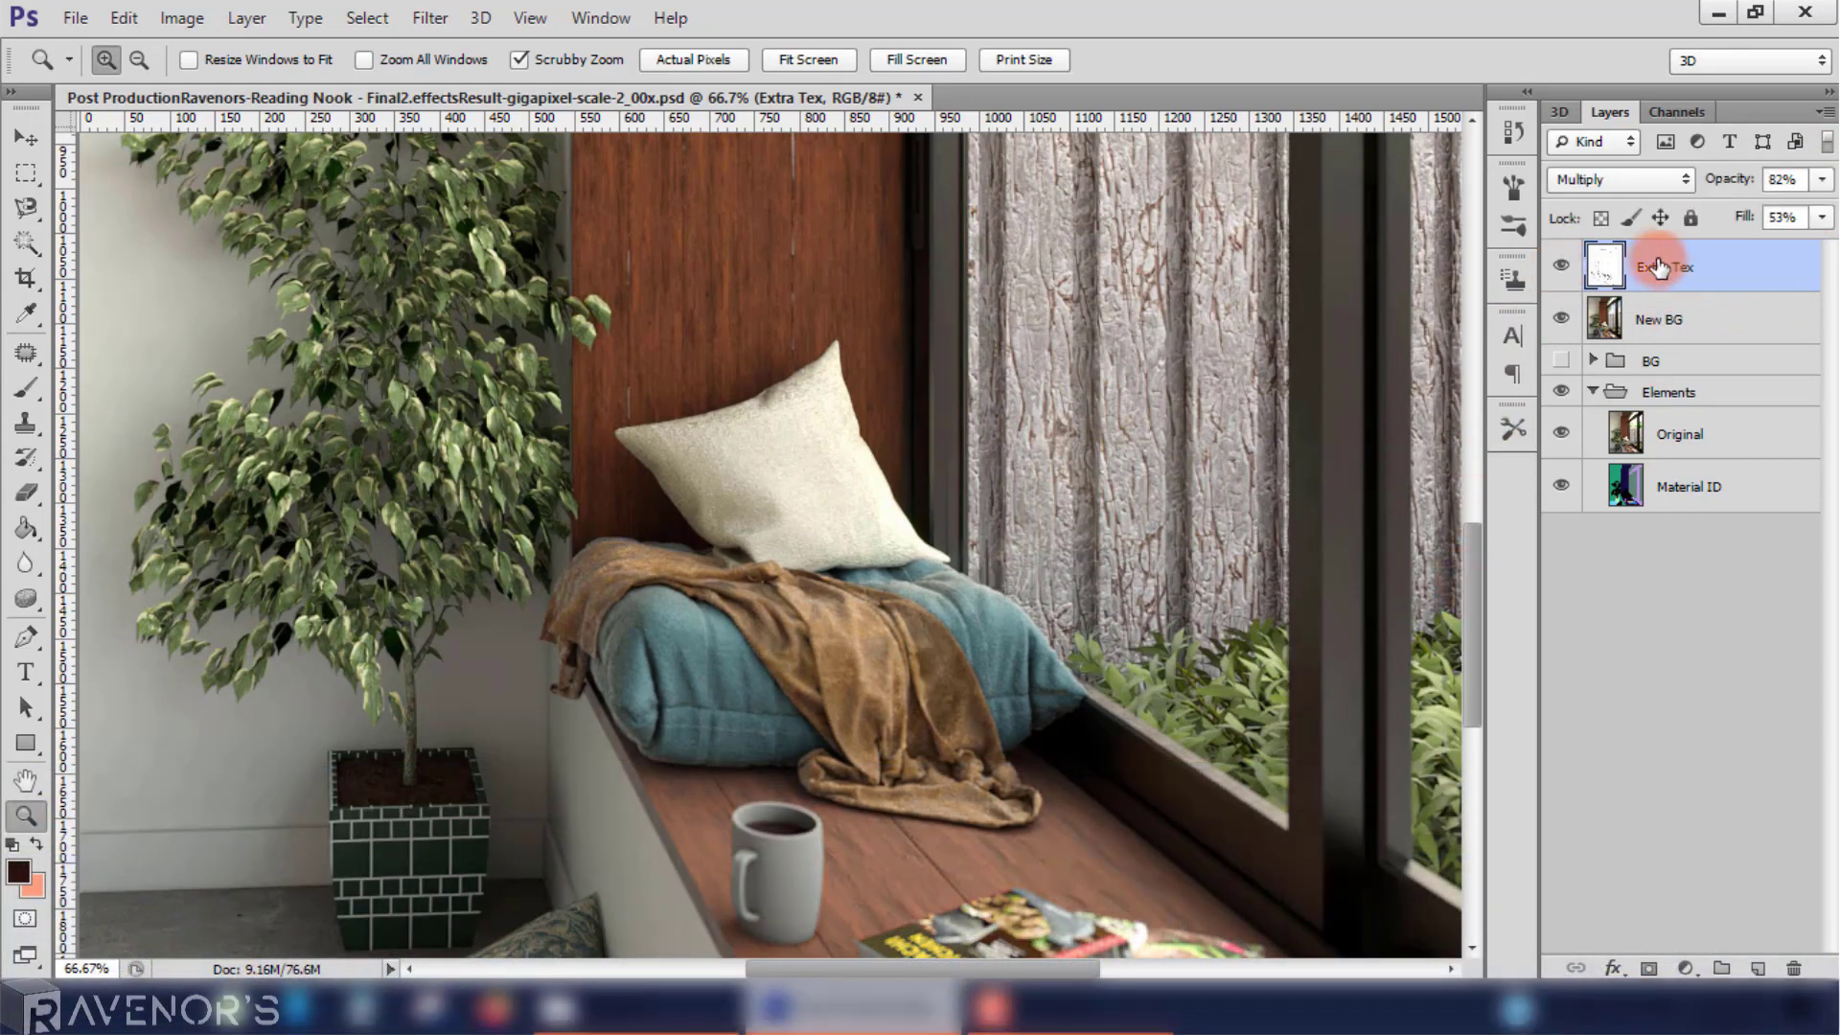
Step: Compare the image with and without Extra Tex, then fit the whole image on screen
drag(1470, 538, 1492, 306)
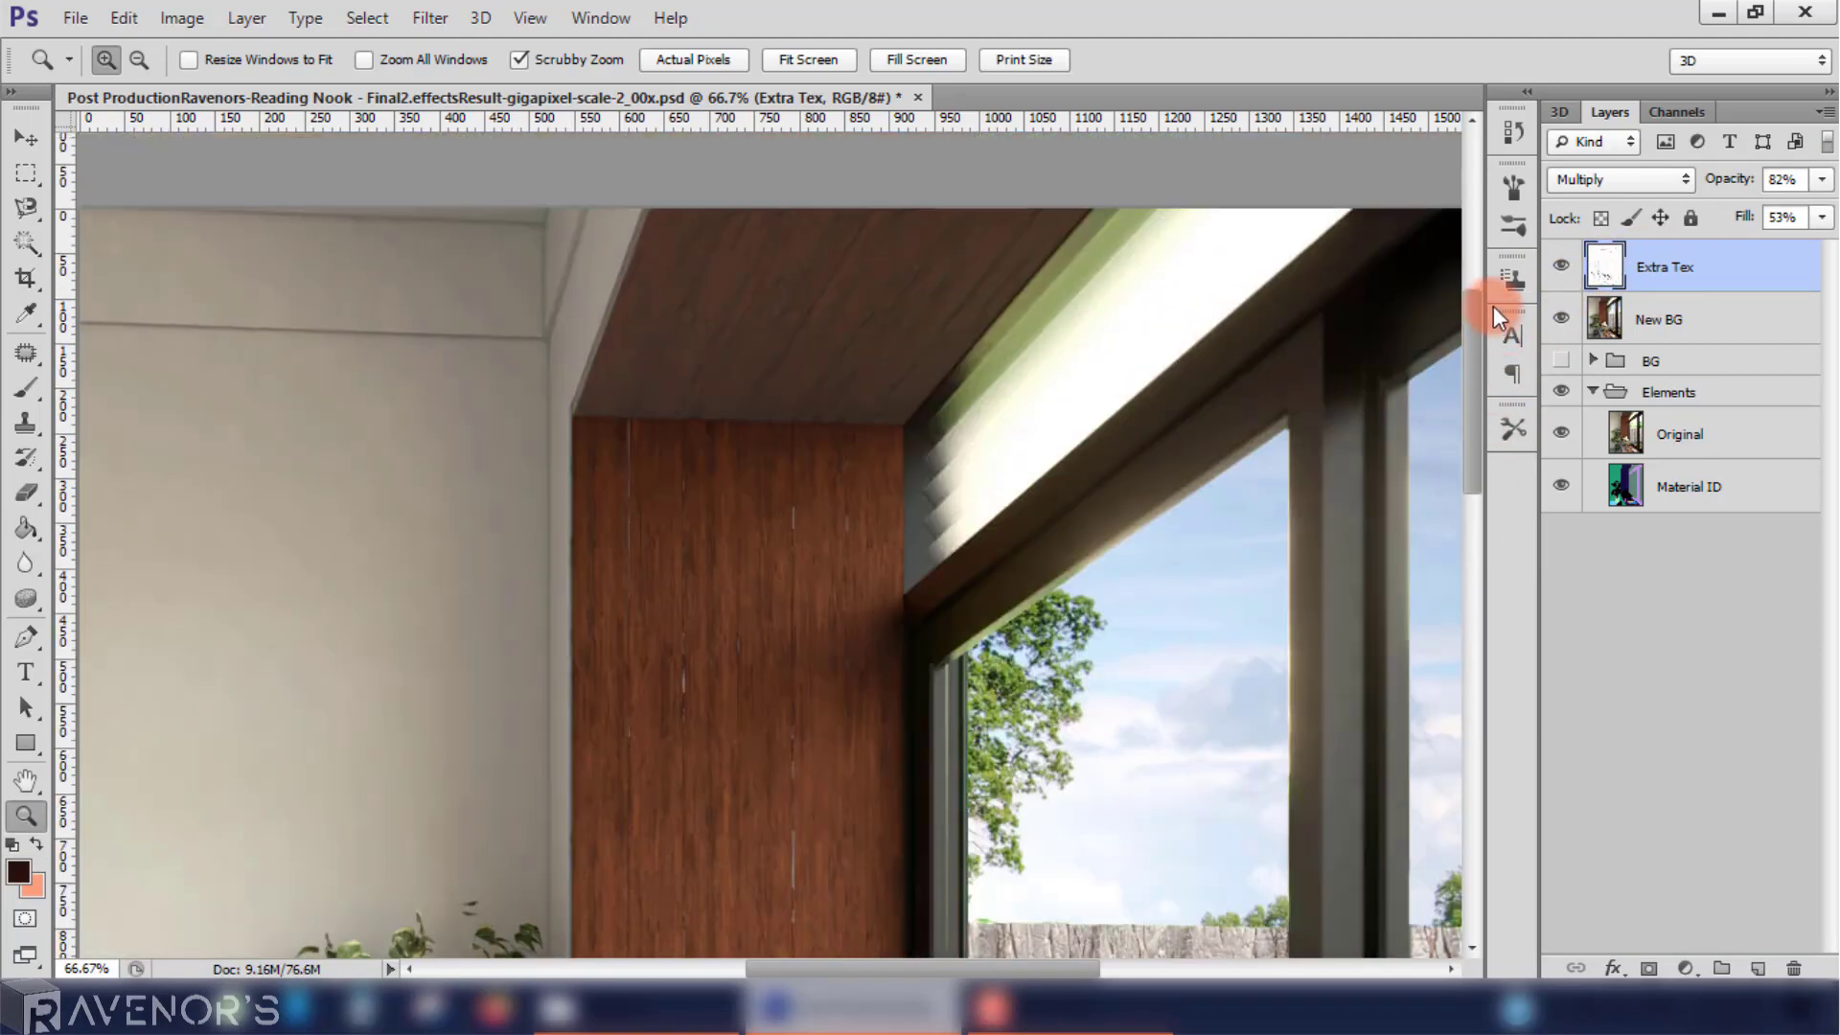
click(1561, 267)
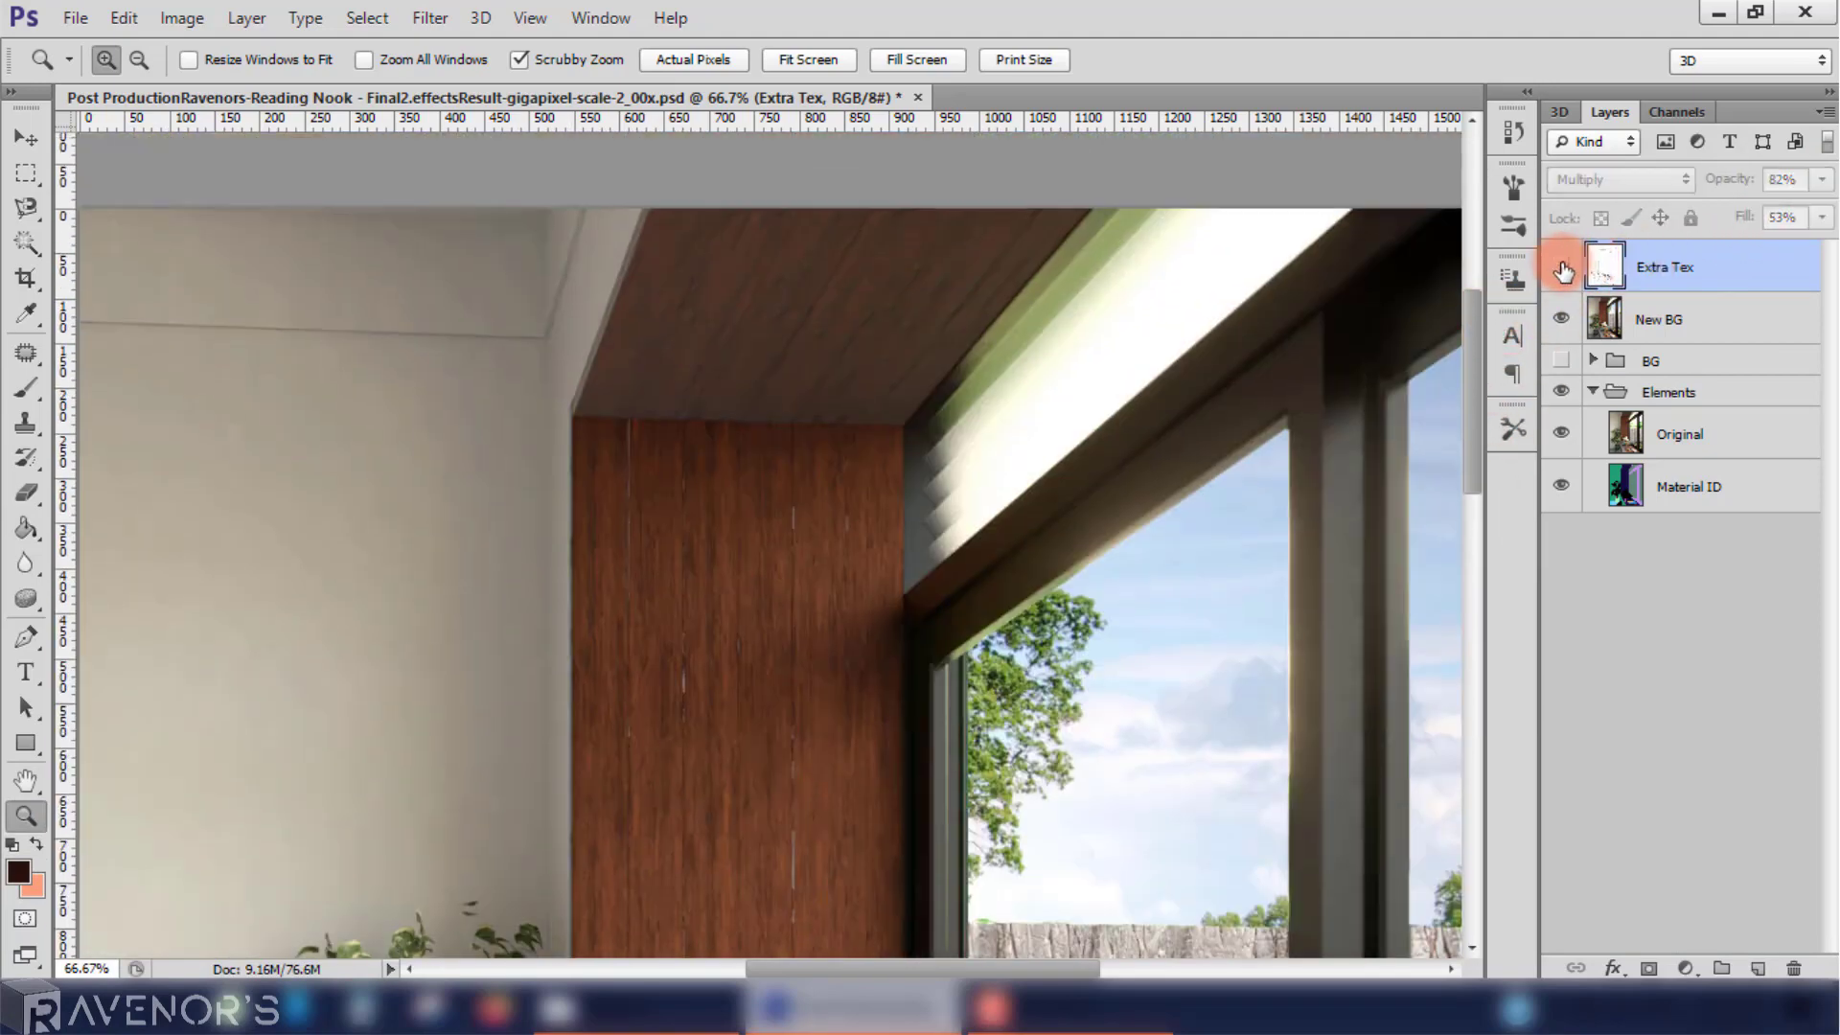
click(1561, 268)
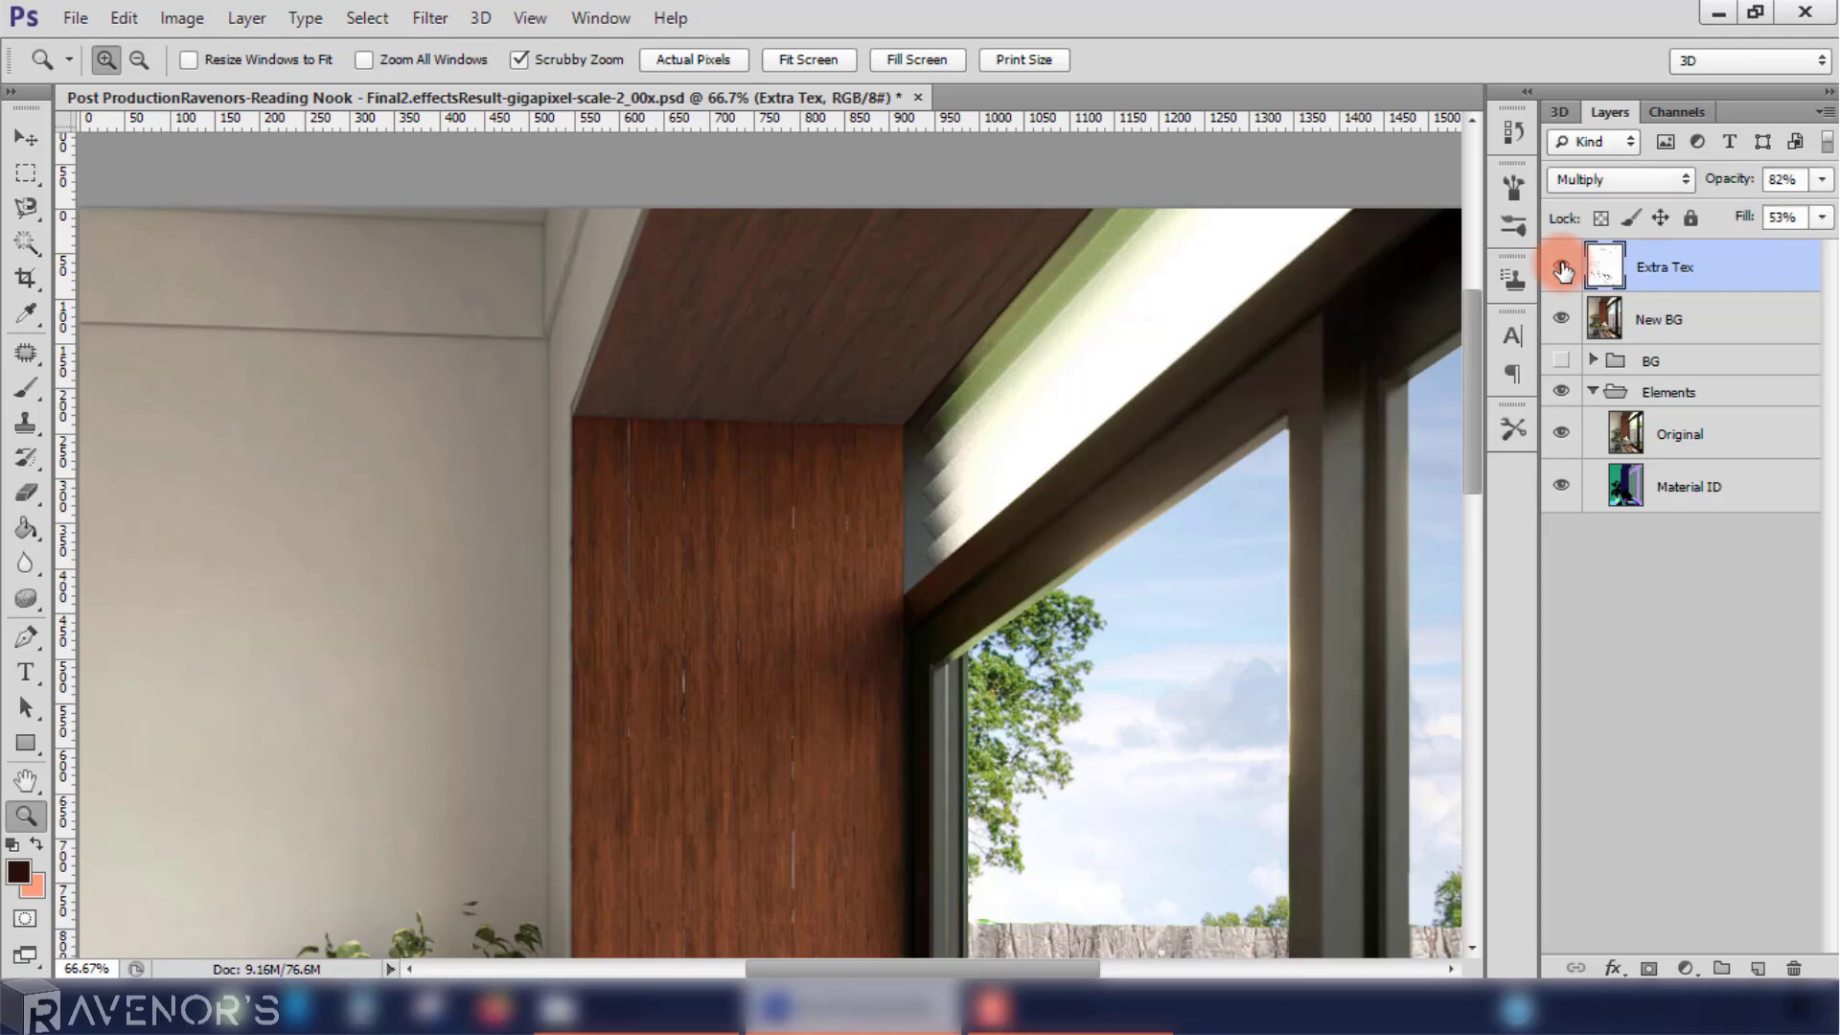
right_click(1091, 359)
click(1138, 383)
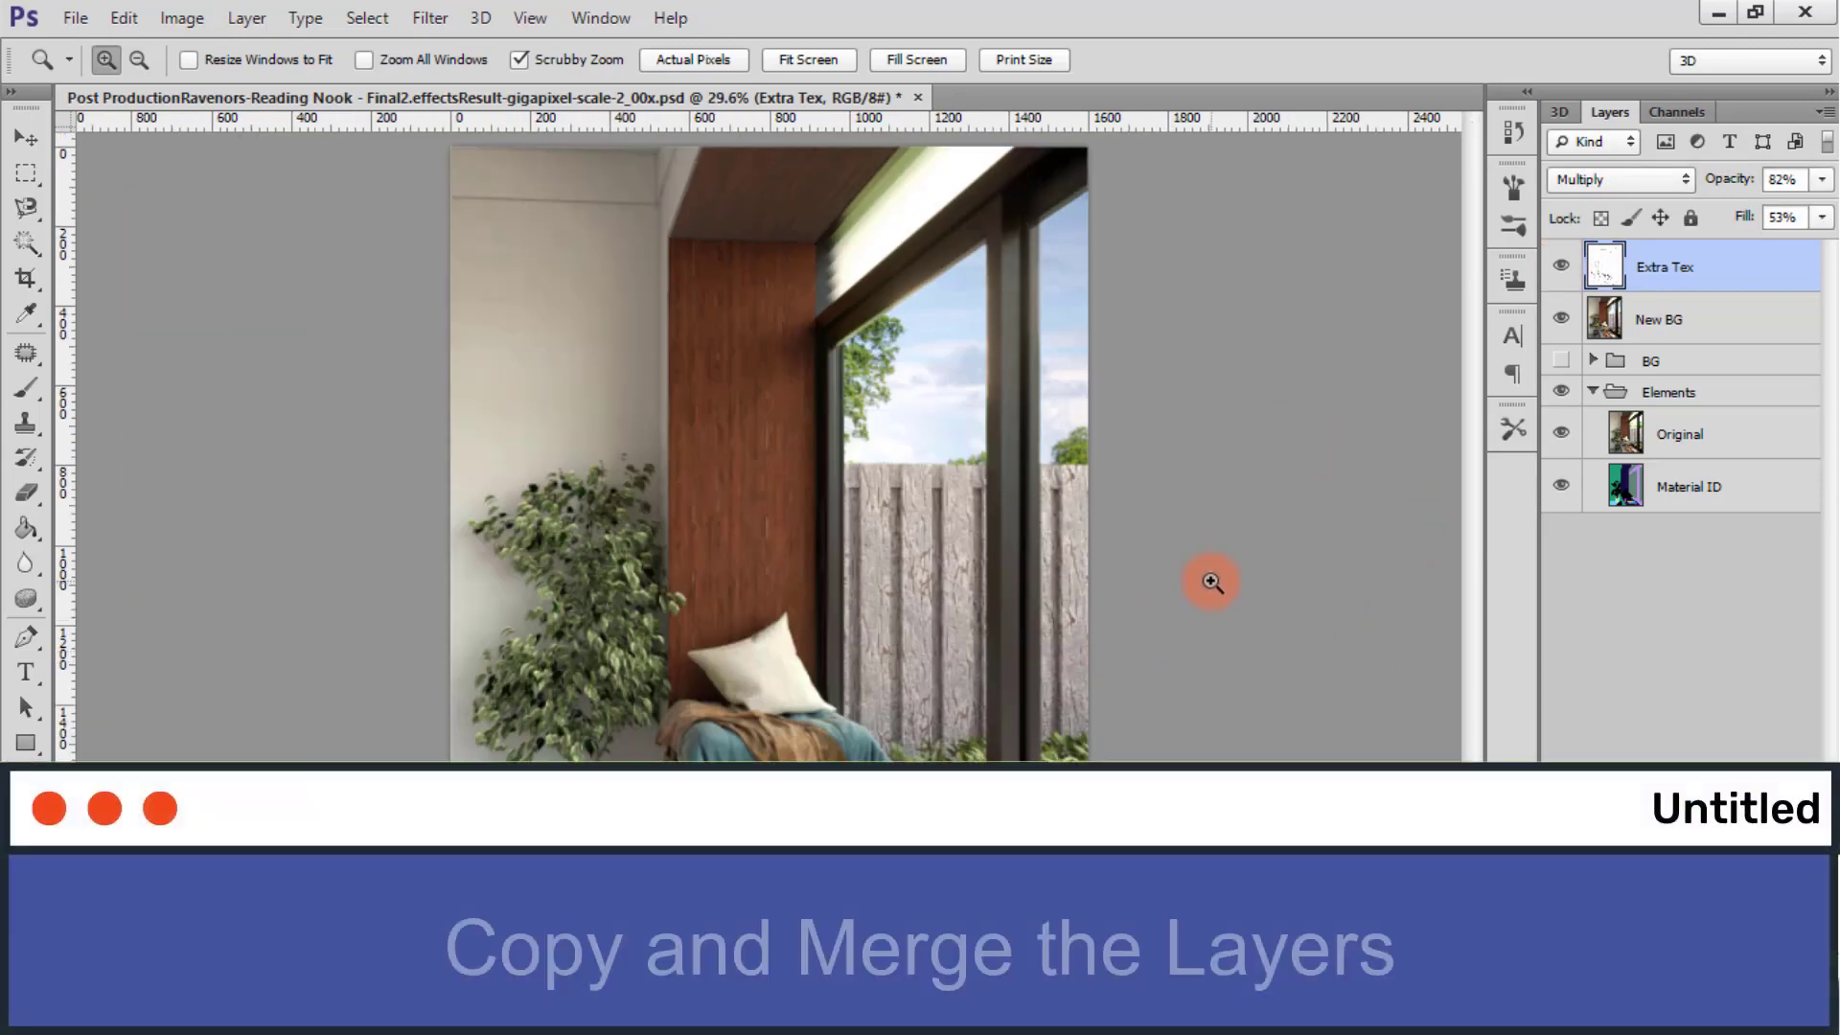
Step: Save, then merge copies of Extra Tex and New BG into a layer named 'With Dirt'
key(ctrl+s)
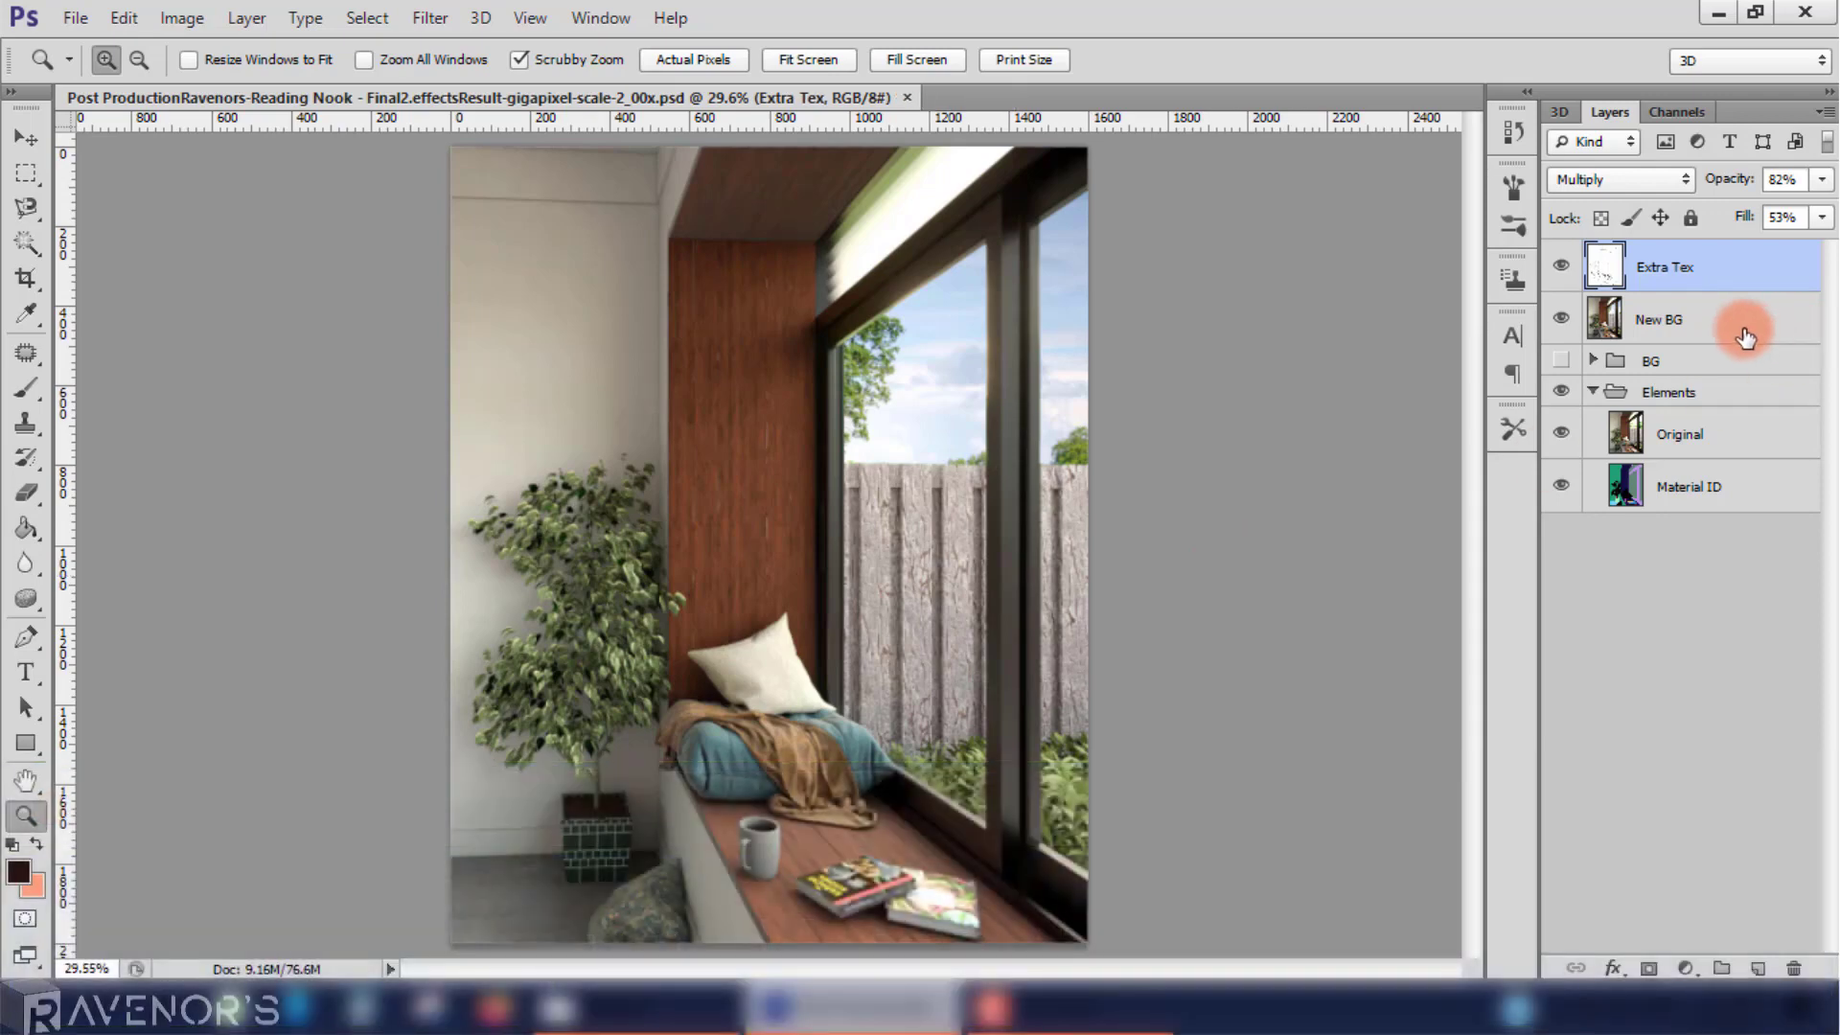
shift+click(1744, 336)
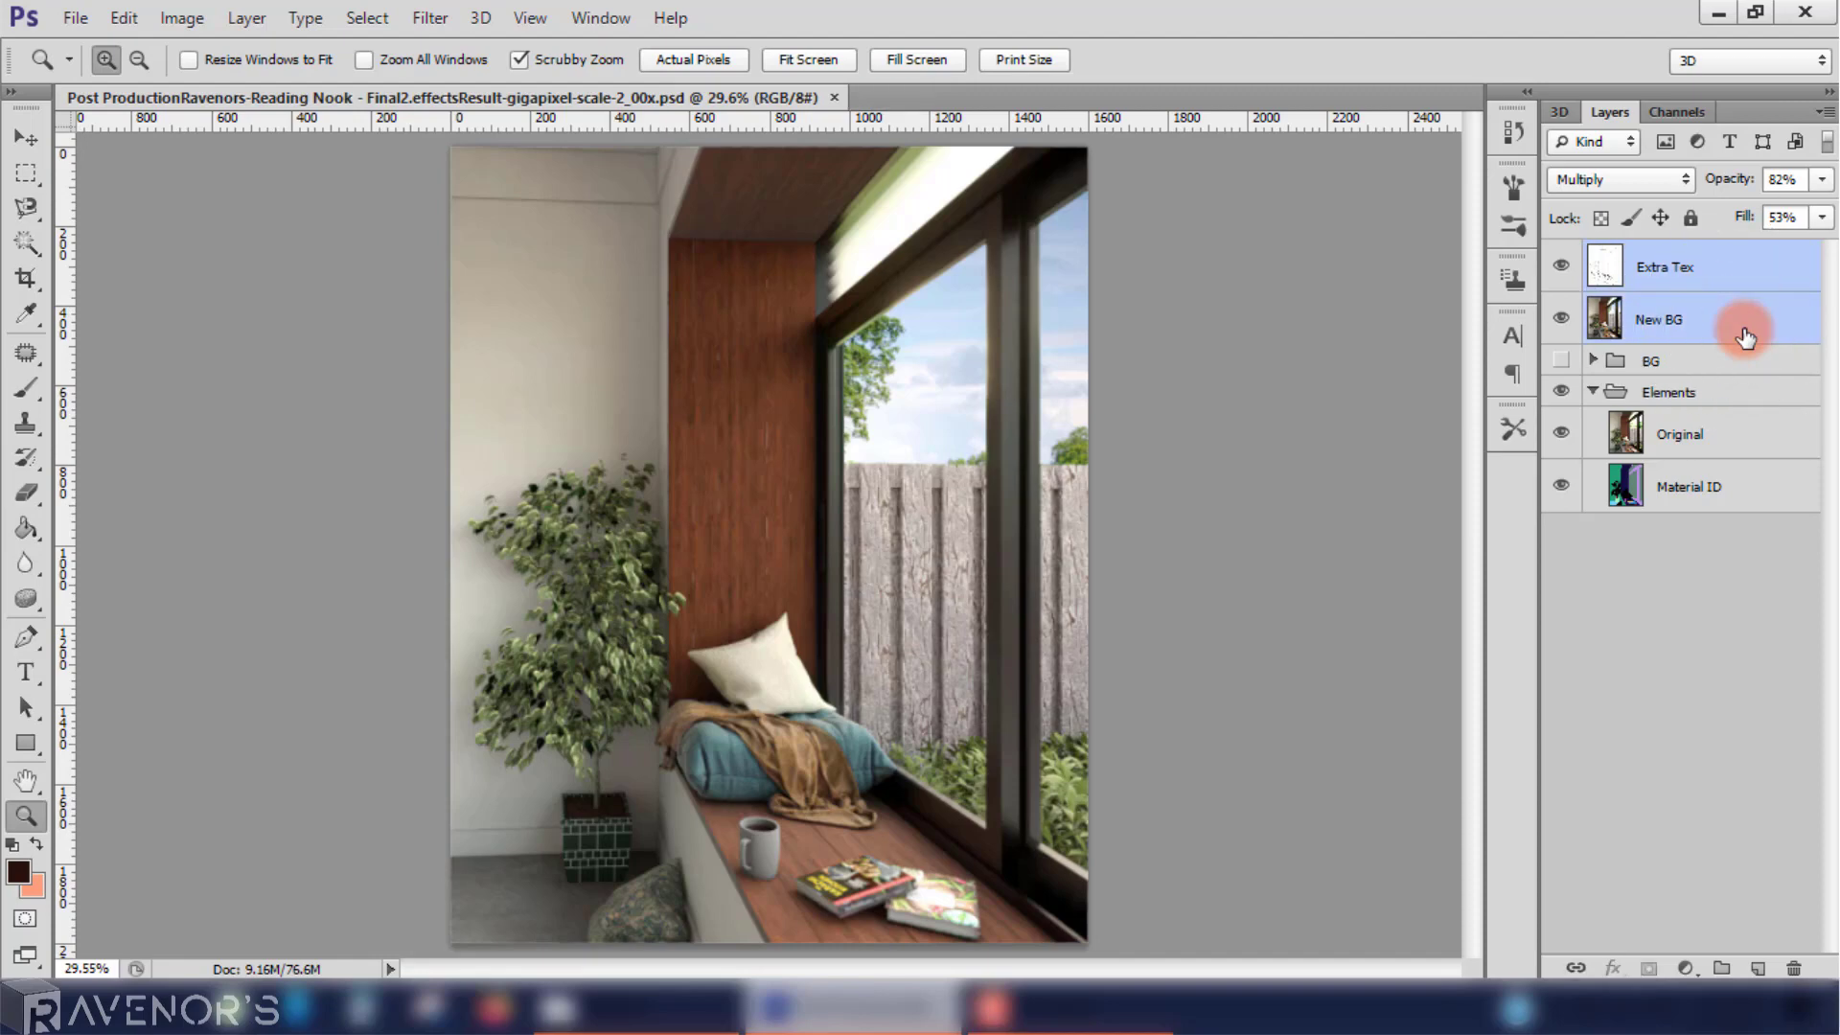
key(ctrl+j)
right_click(1744, 335)
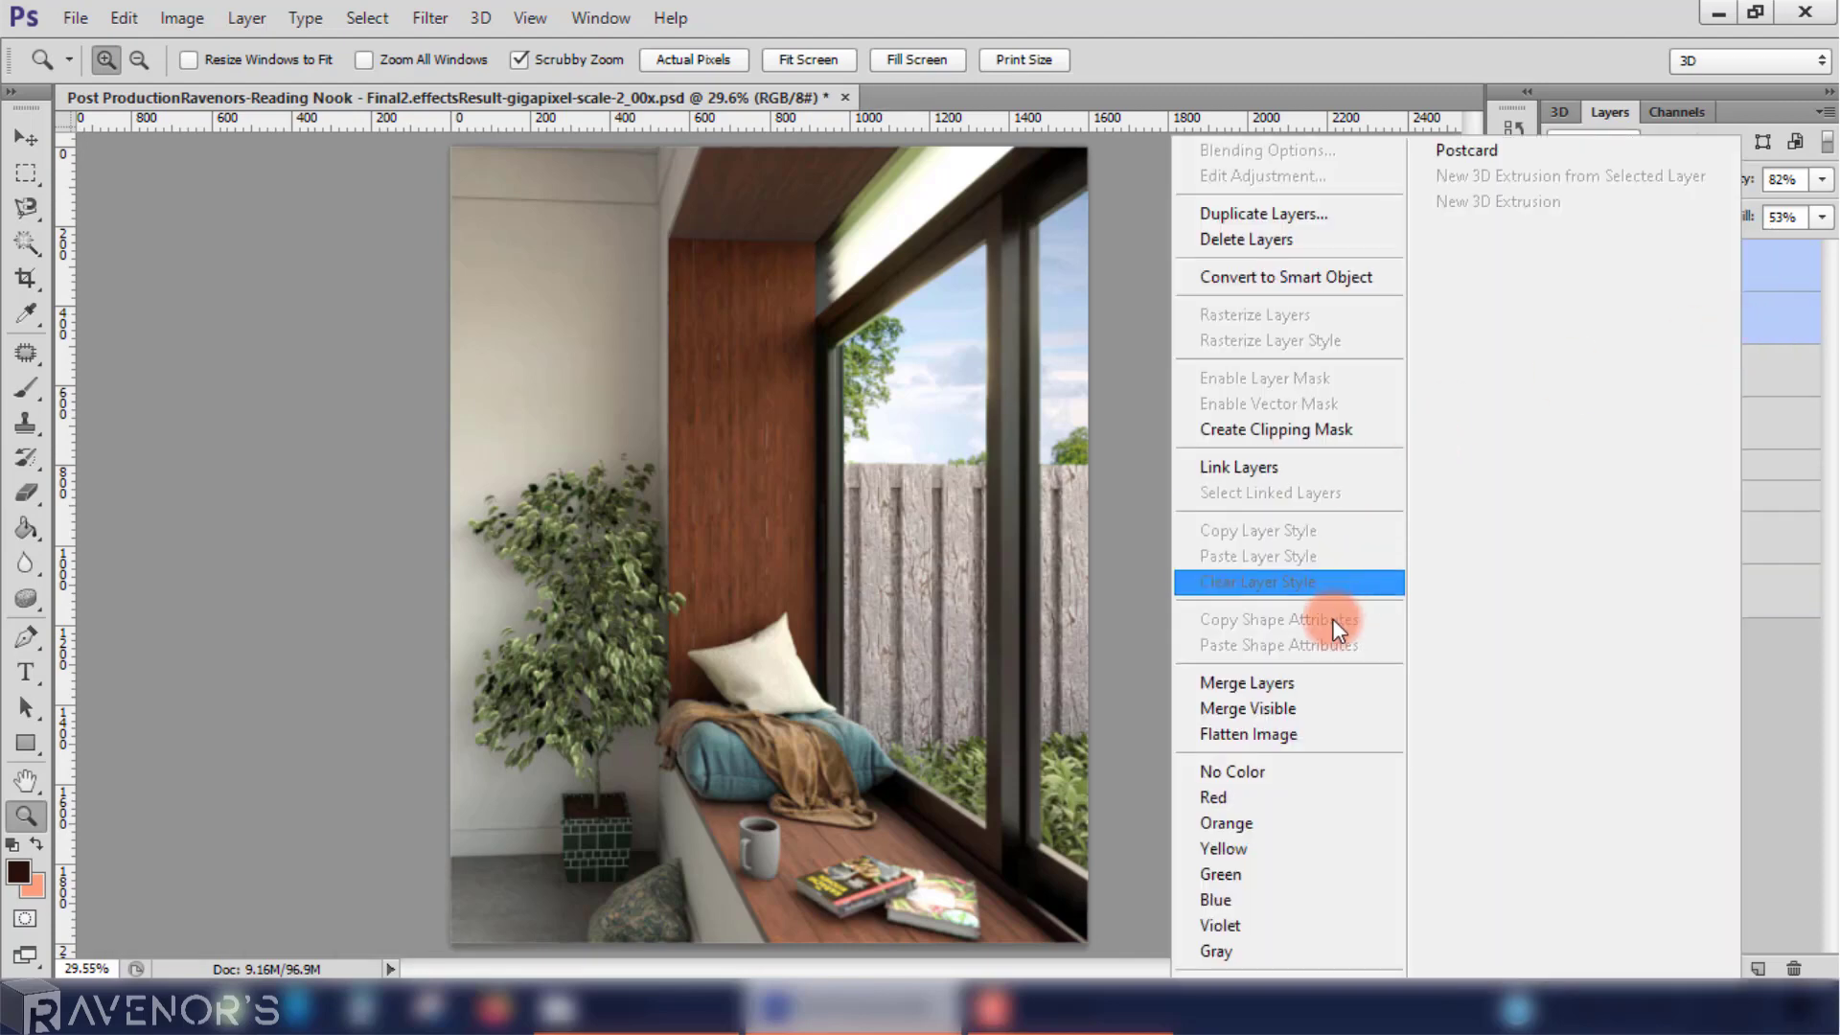
click(1324, 676)
double_click(1683, 269)
text(With BG)
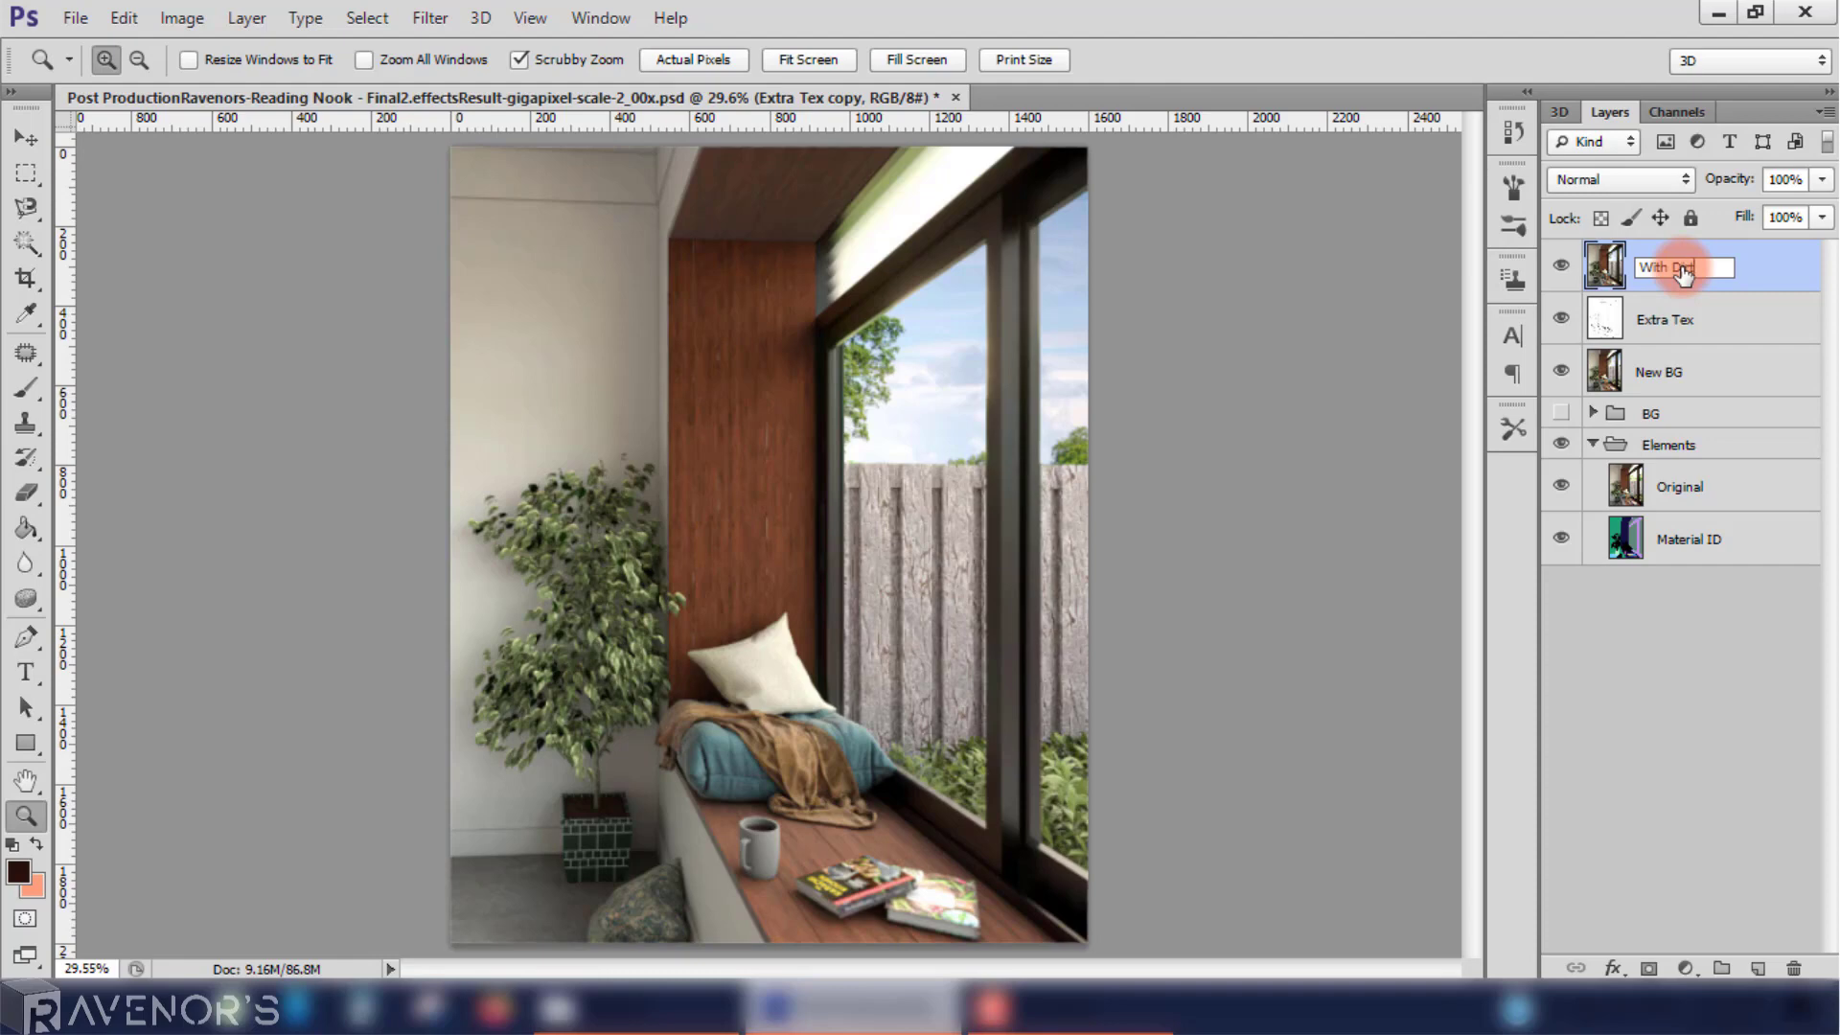
key(Return)
Step: Move the original Extra Tex and New BG layers into the Elements group
click(1682, 317)
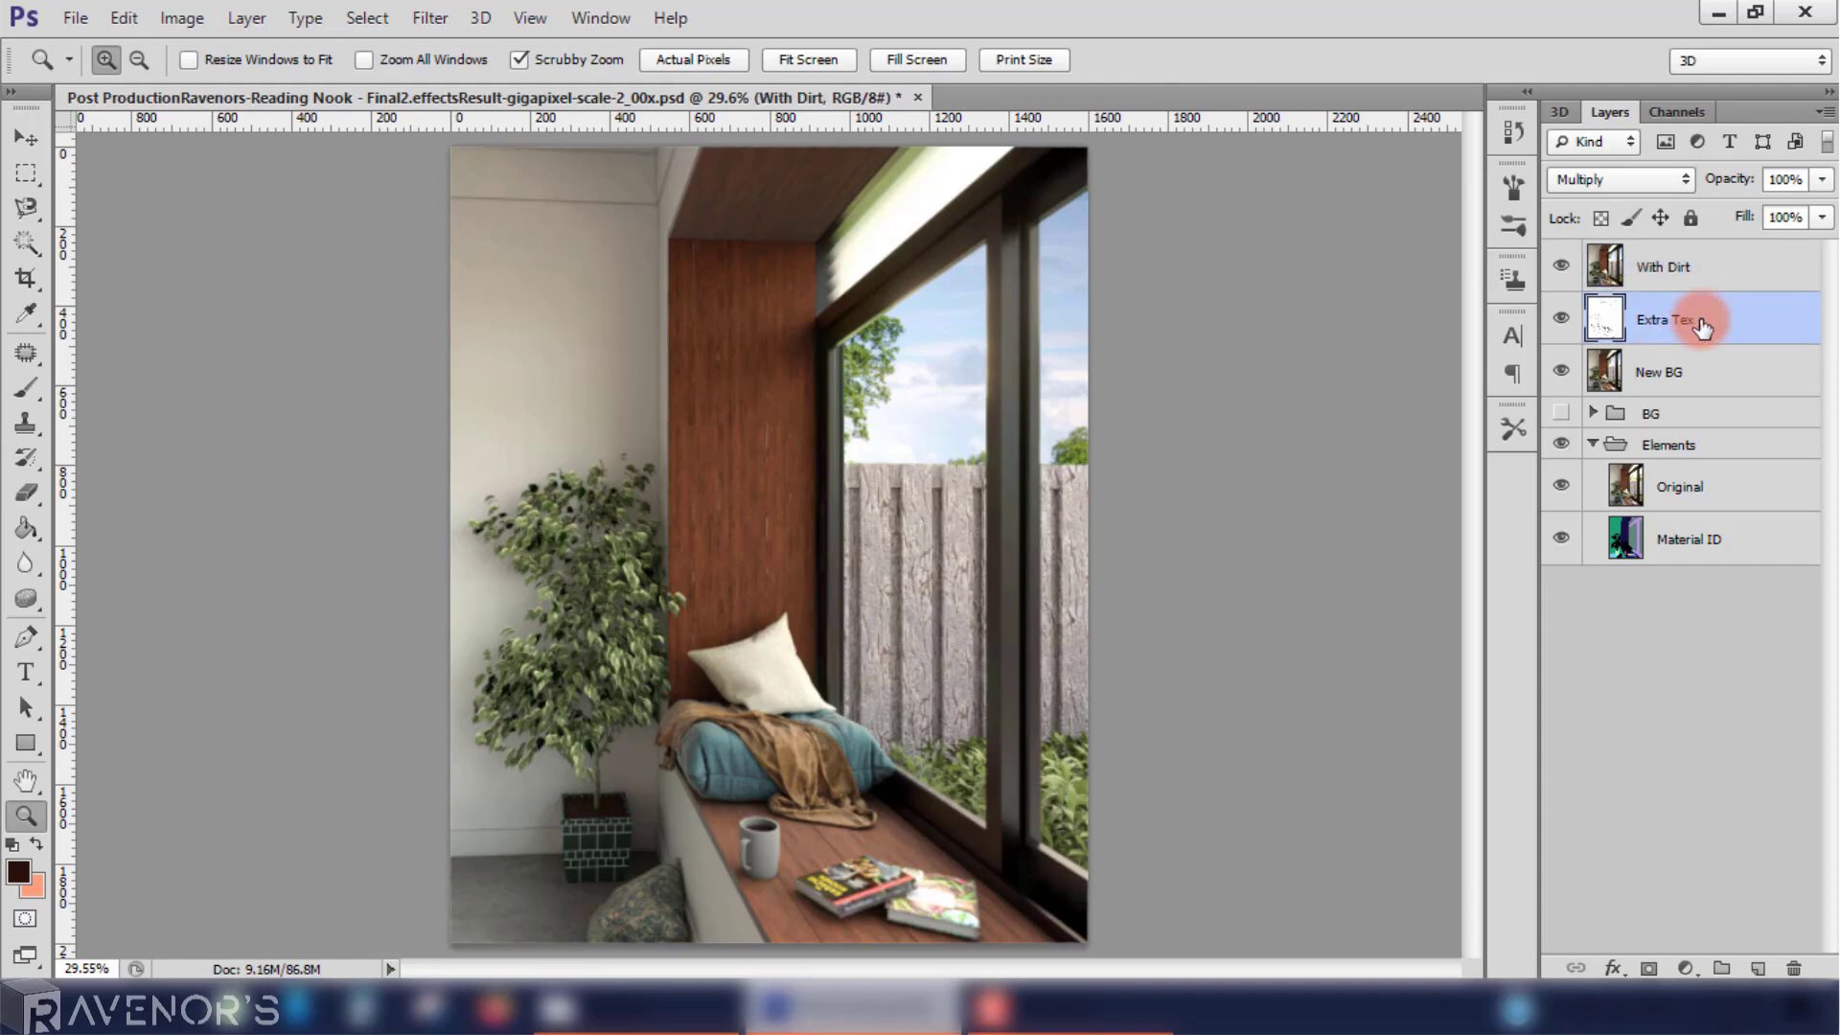
shift+click(1719, 382)
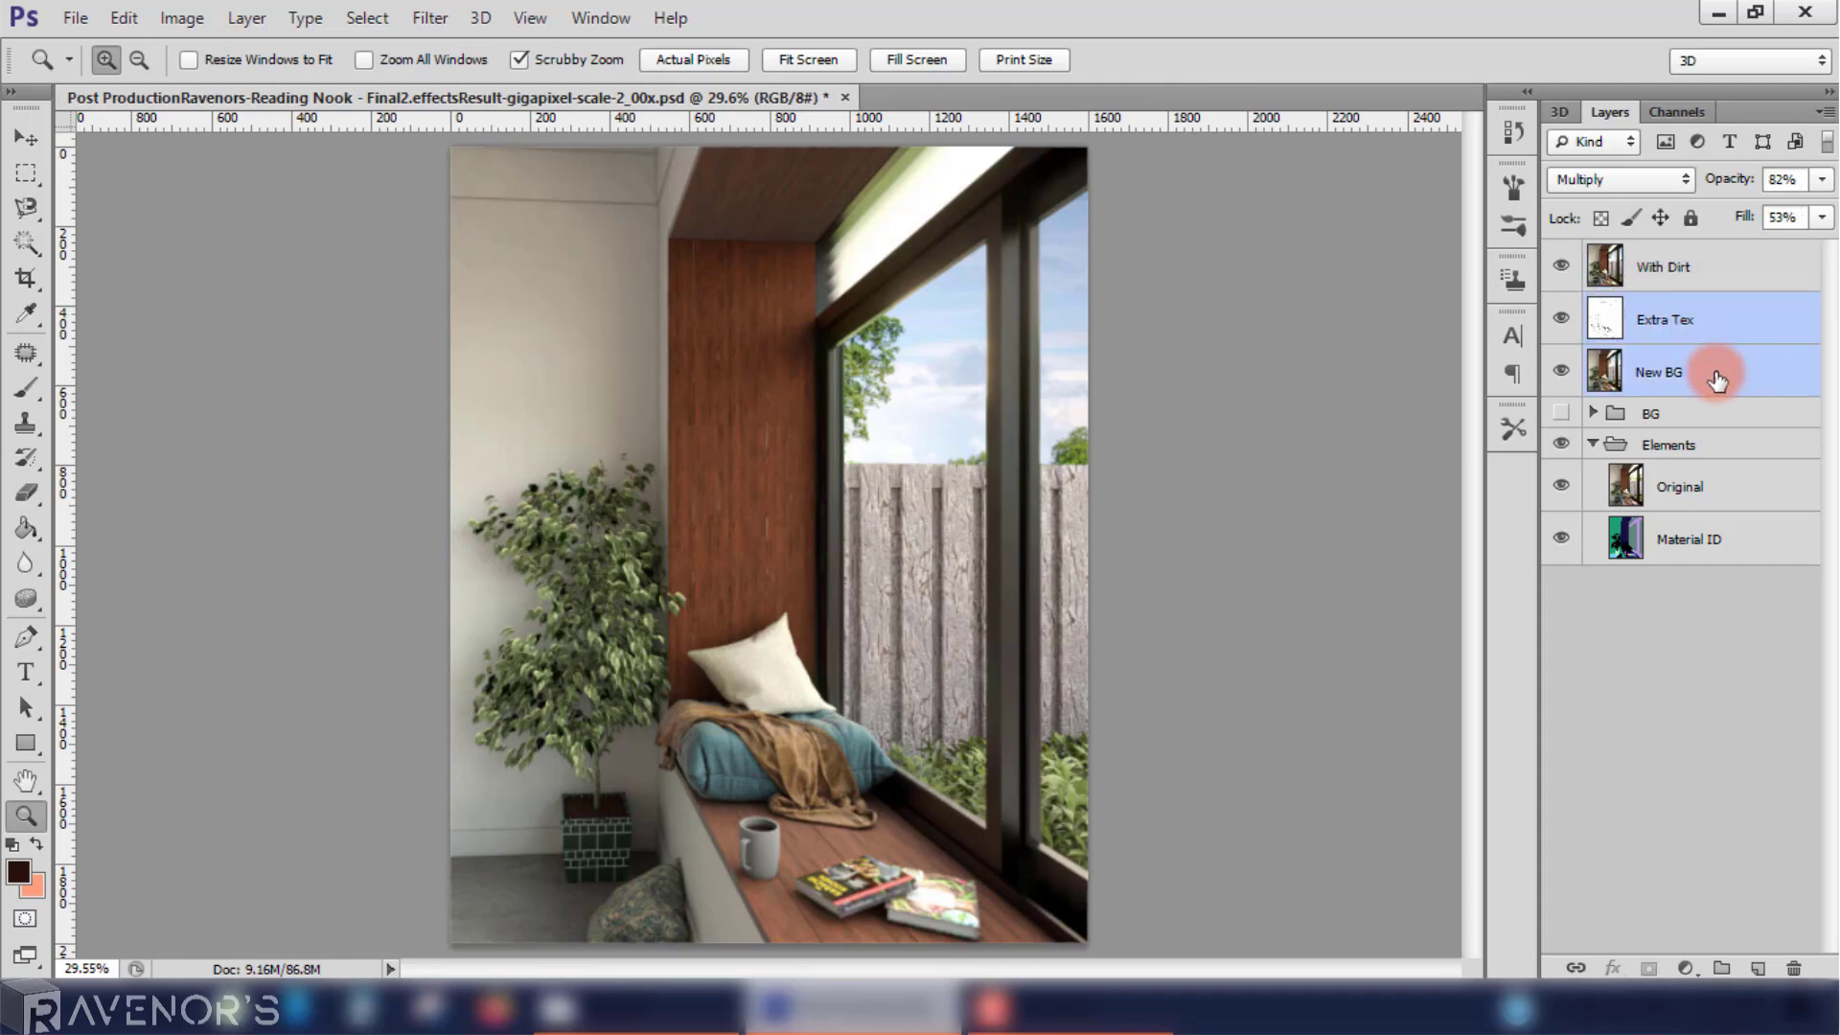
drag(1716, 381, 1717, 465)
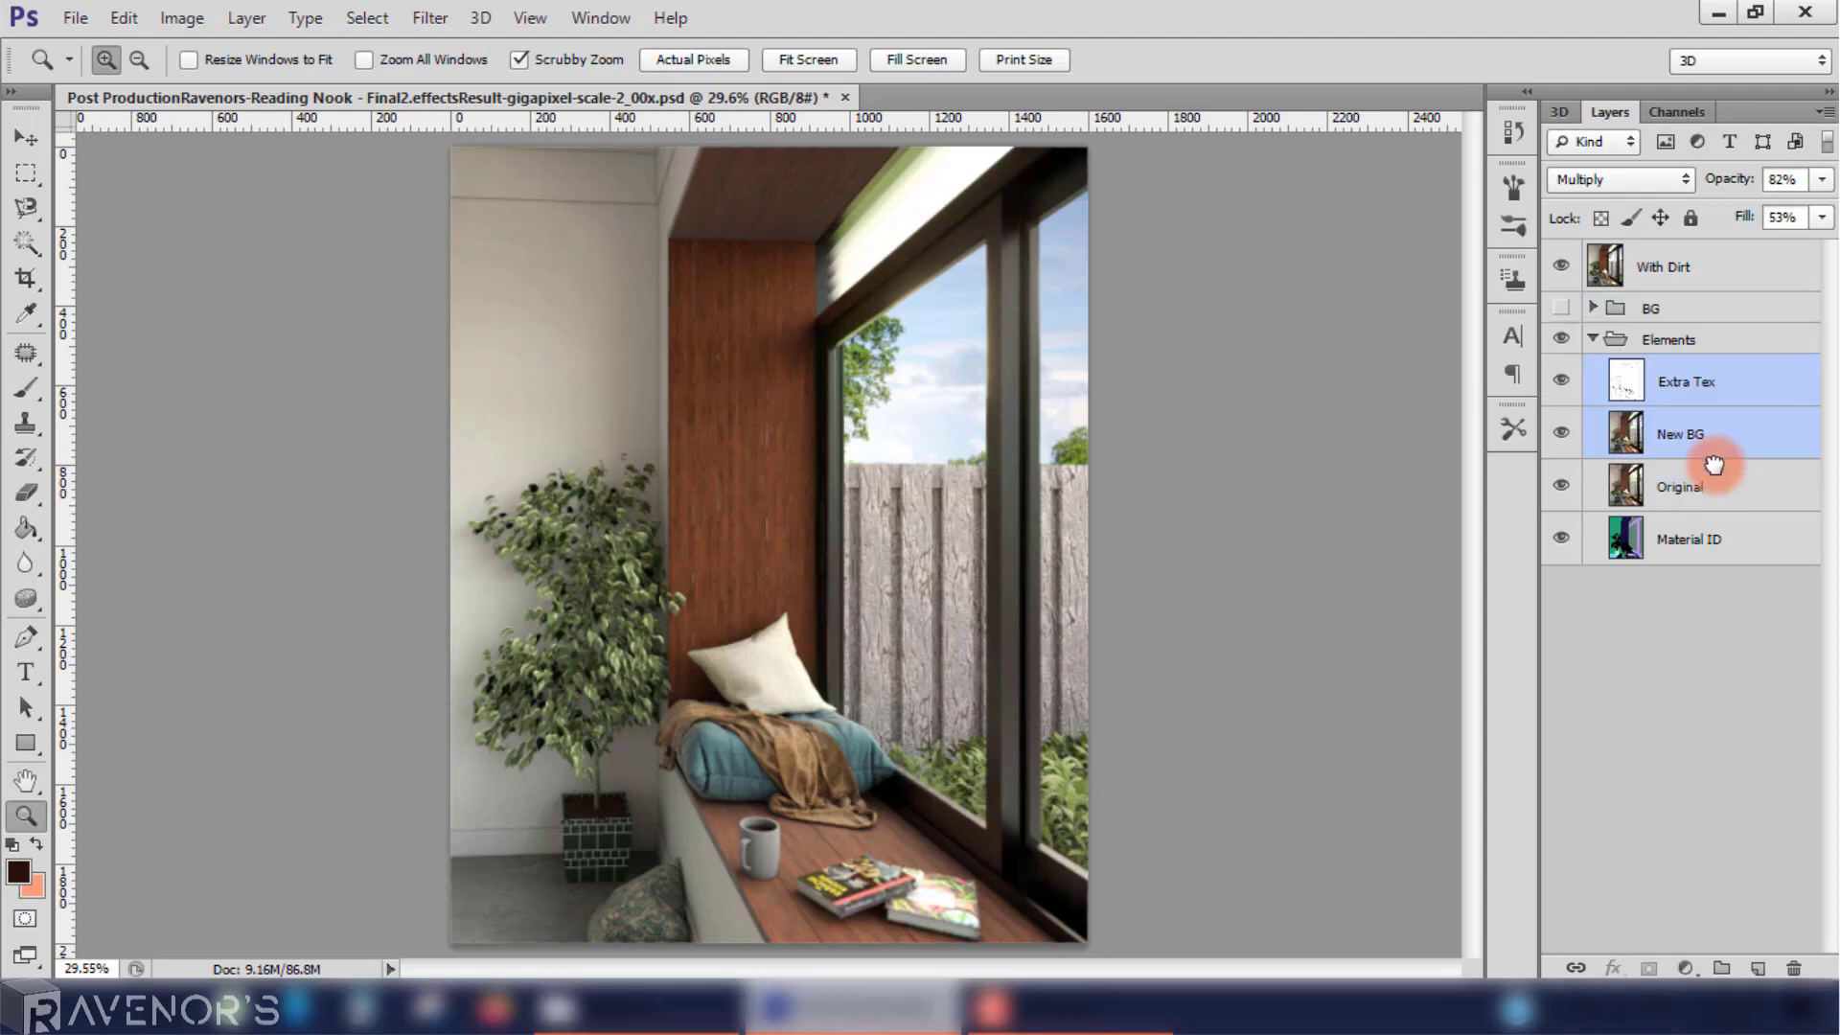
click(1594, 340)
click(1715, 269)
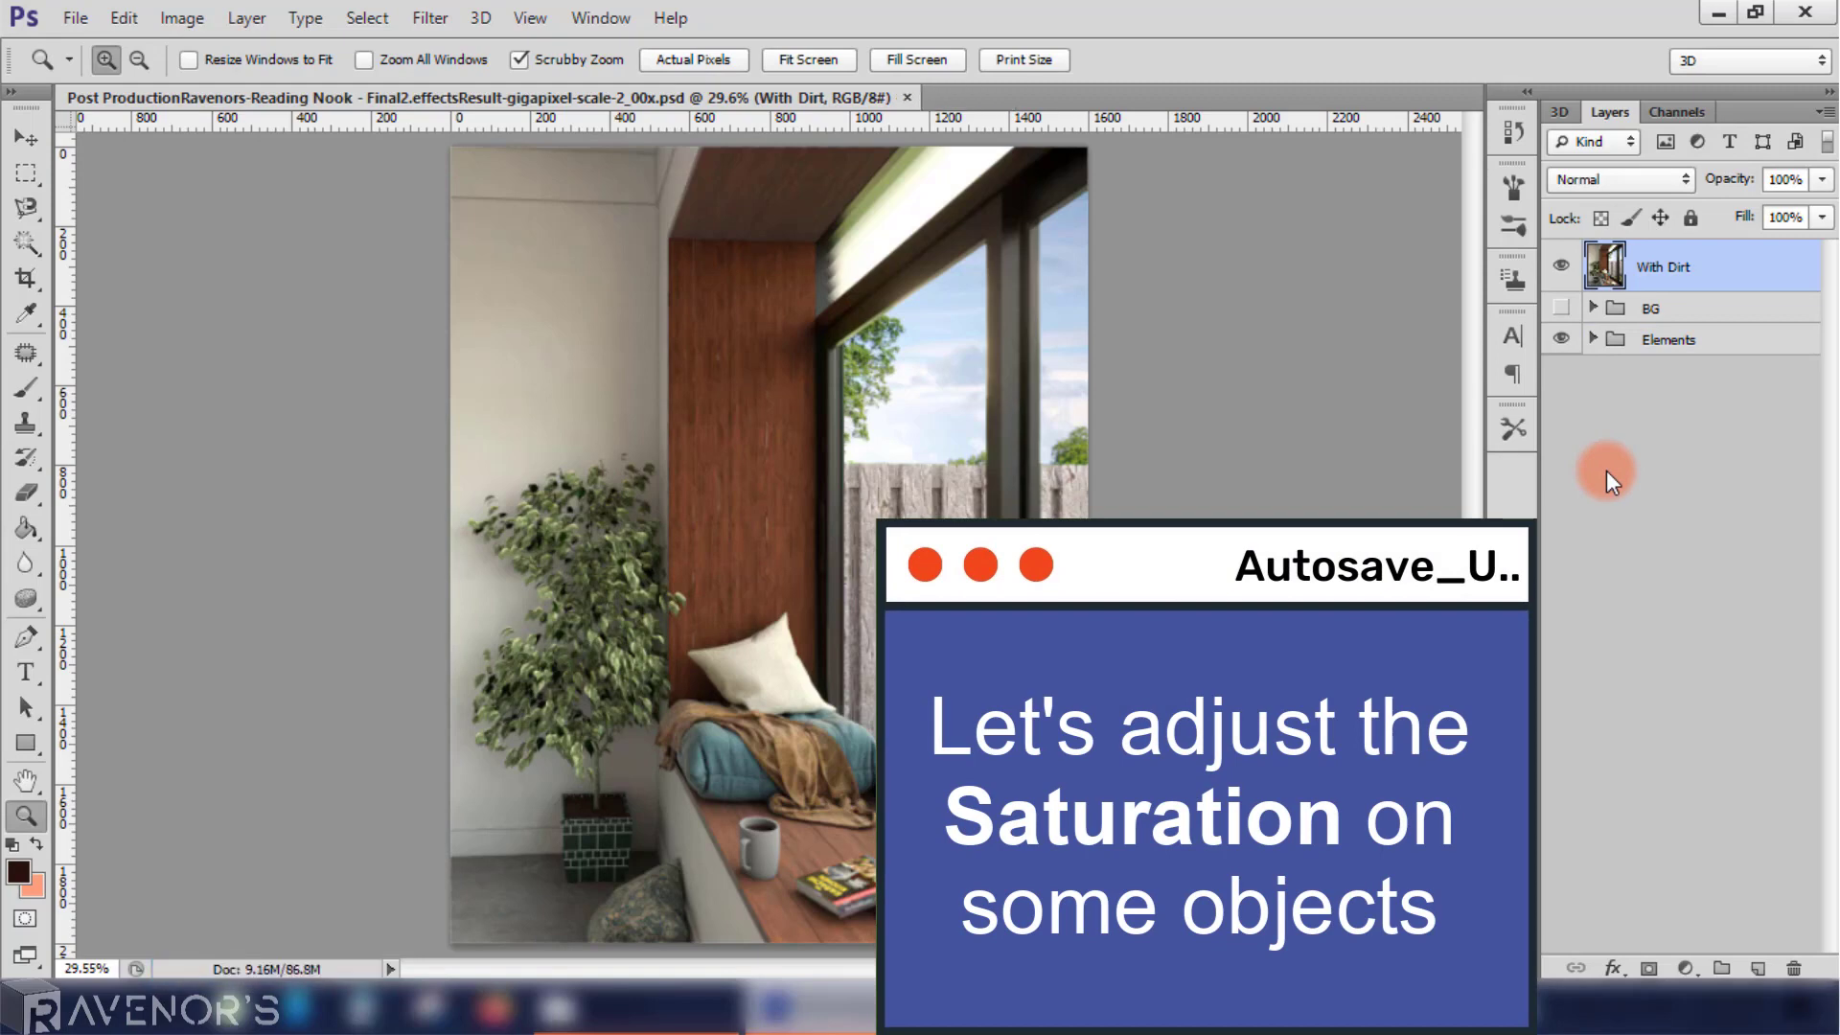
Step: Magic Wand the plant, seat cushion and floor pouf areas on the Material ID layer
click(1592, 338)
click(1688, 538)
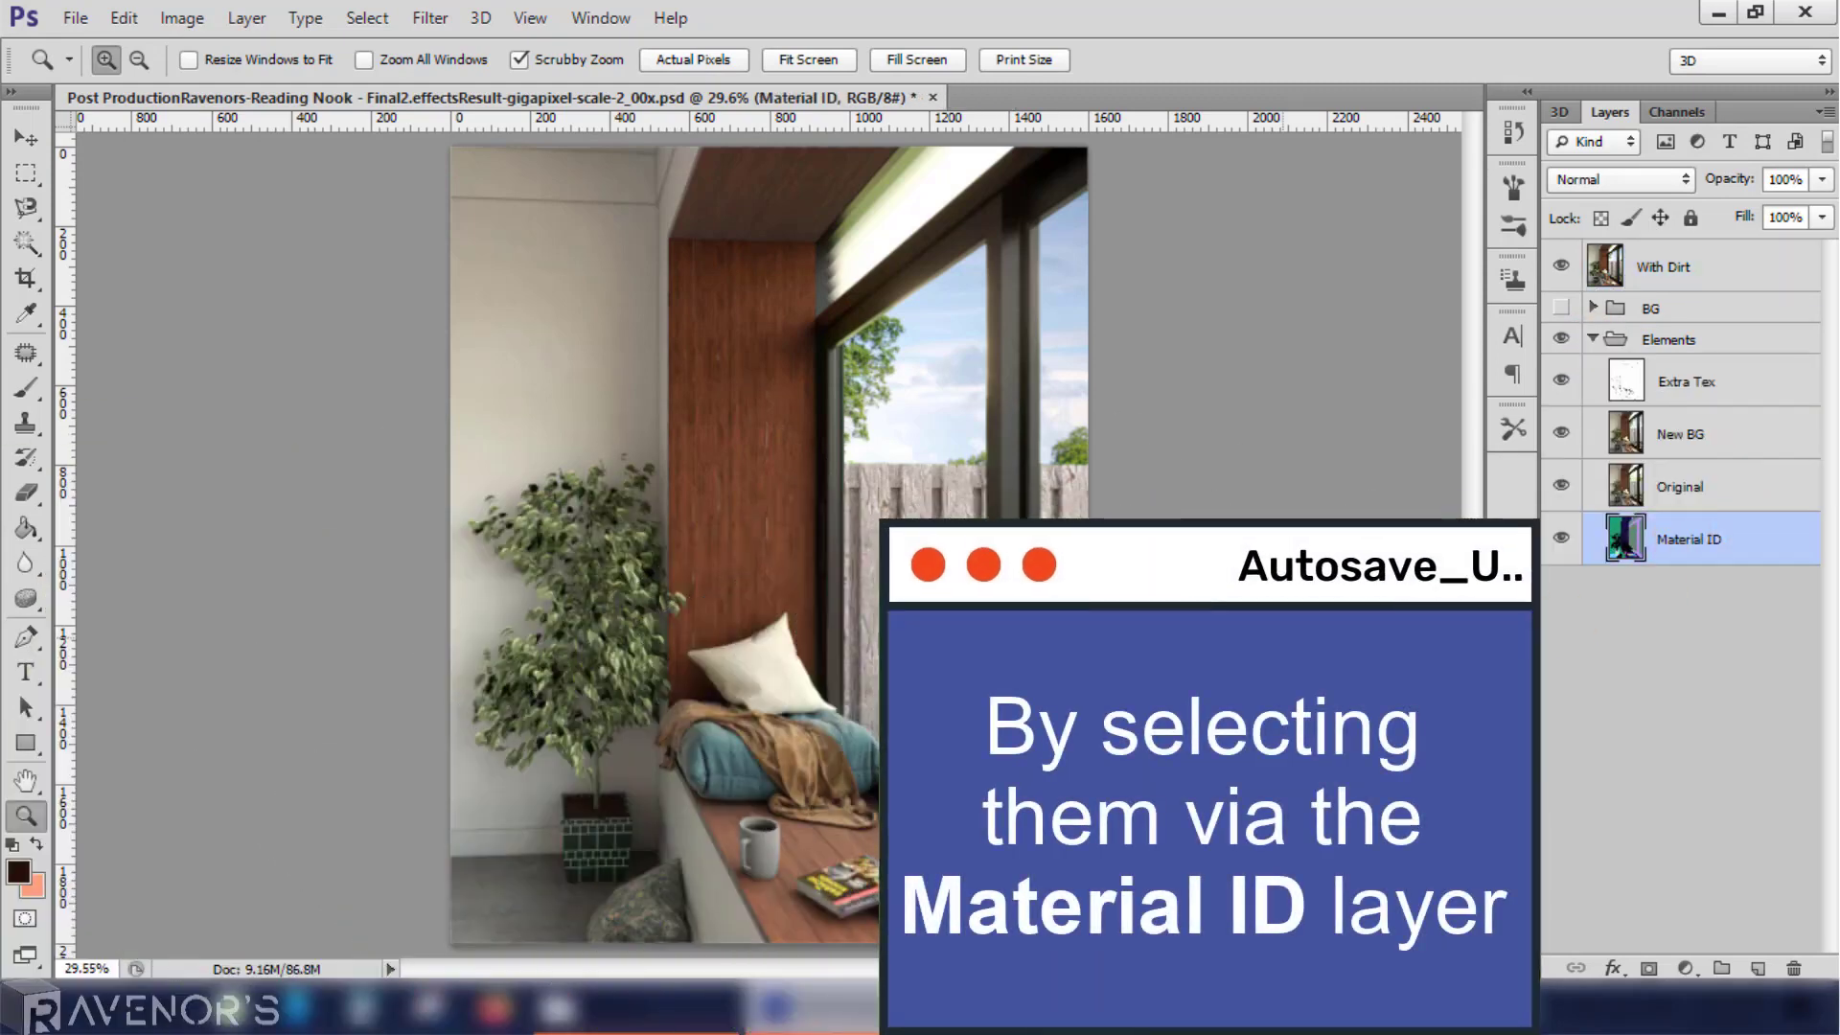
click(26, 243)
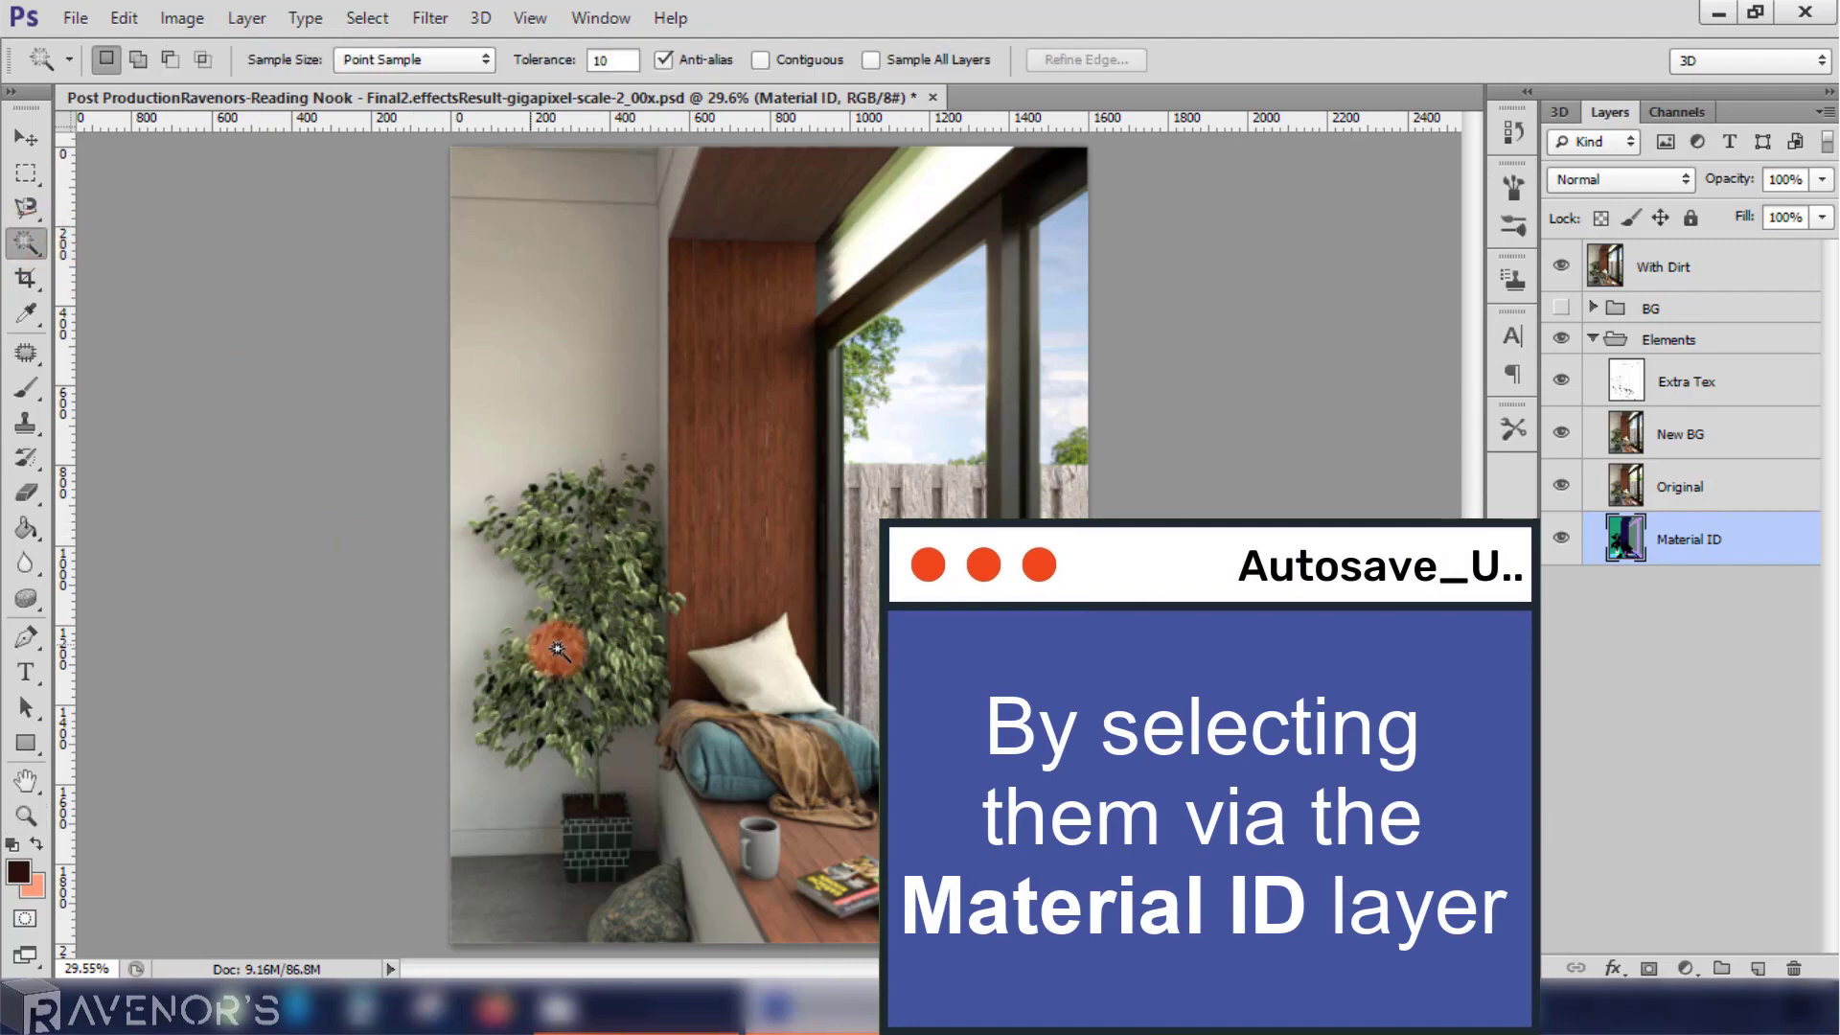
click(602, 643)
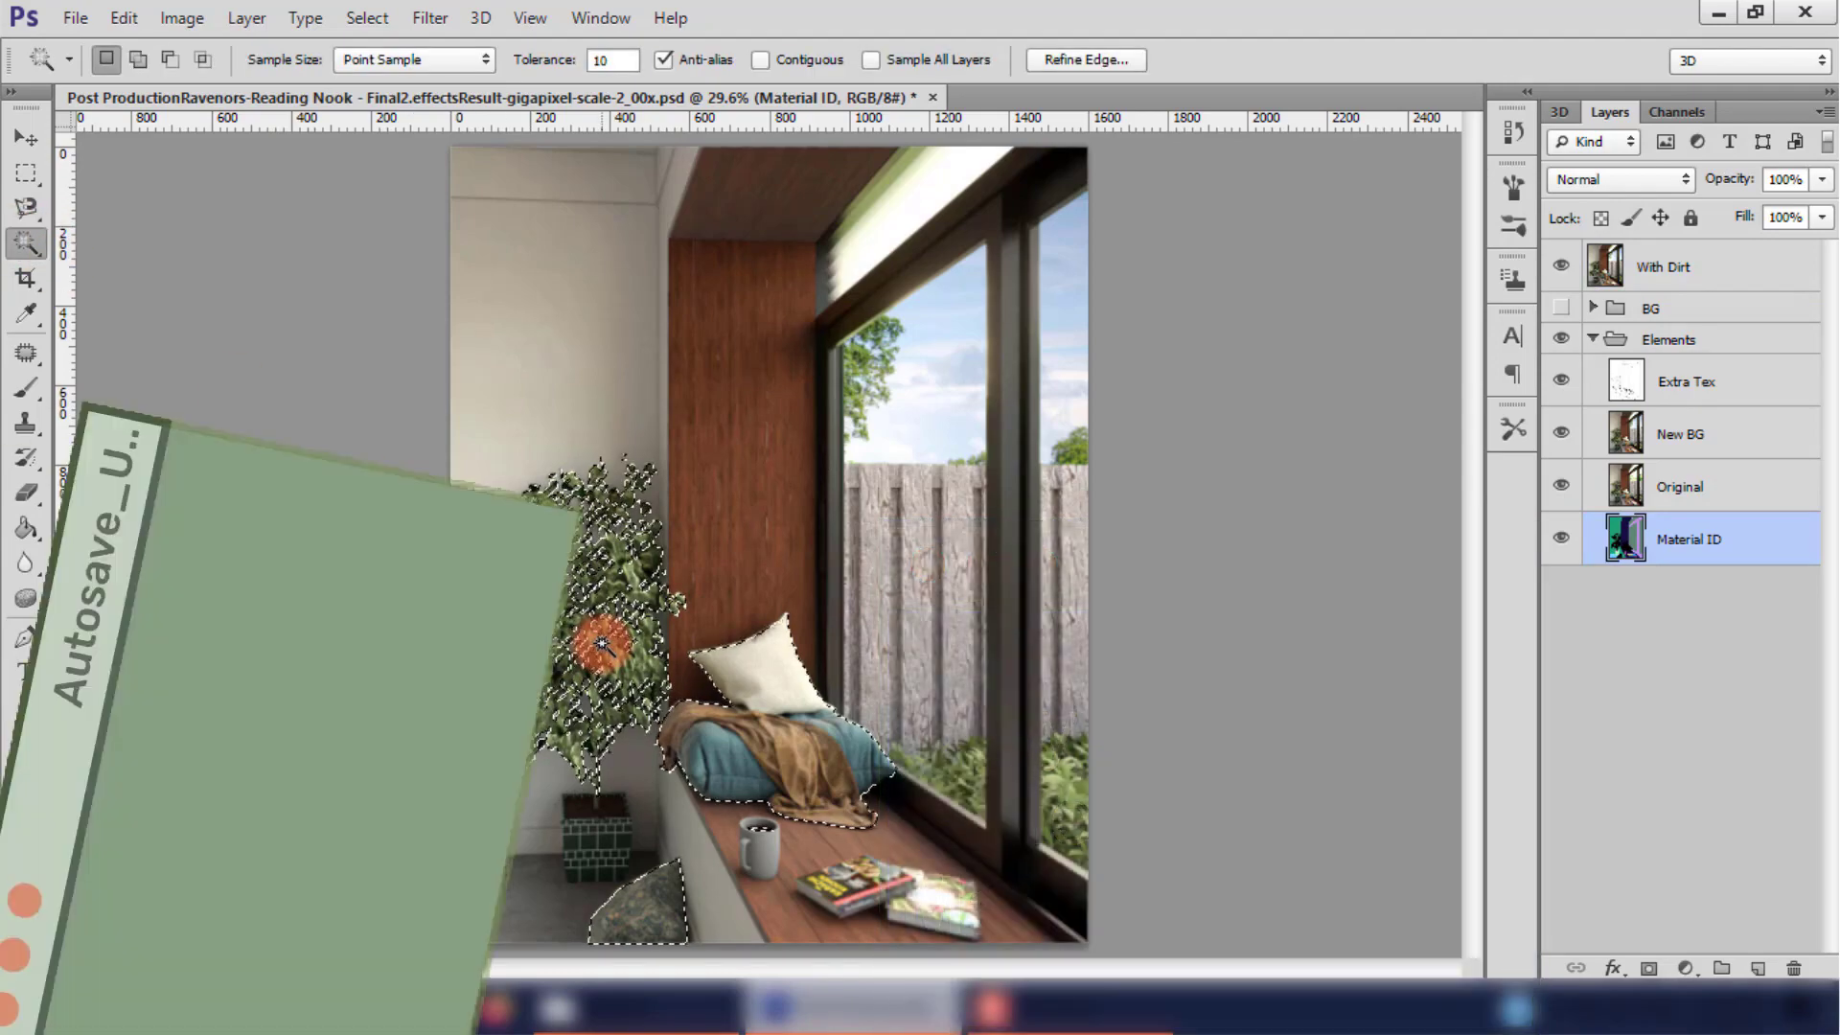
click(786, 686)
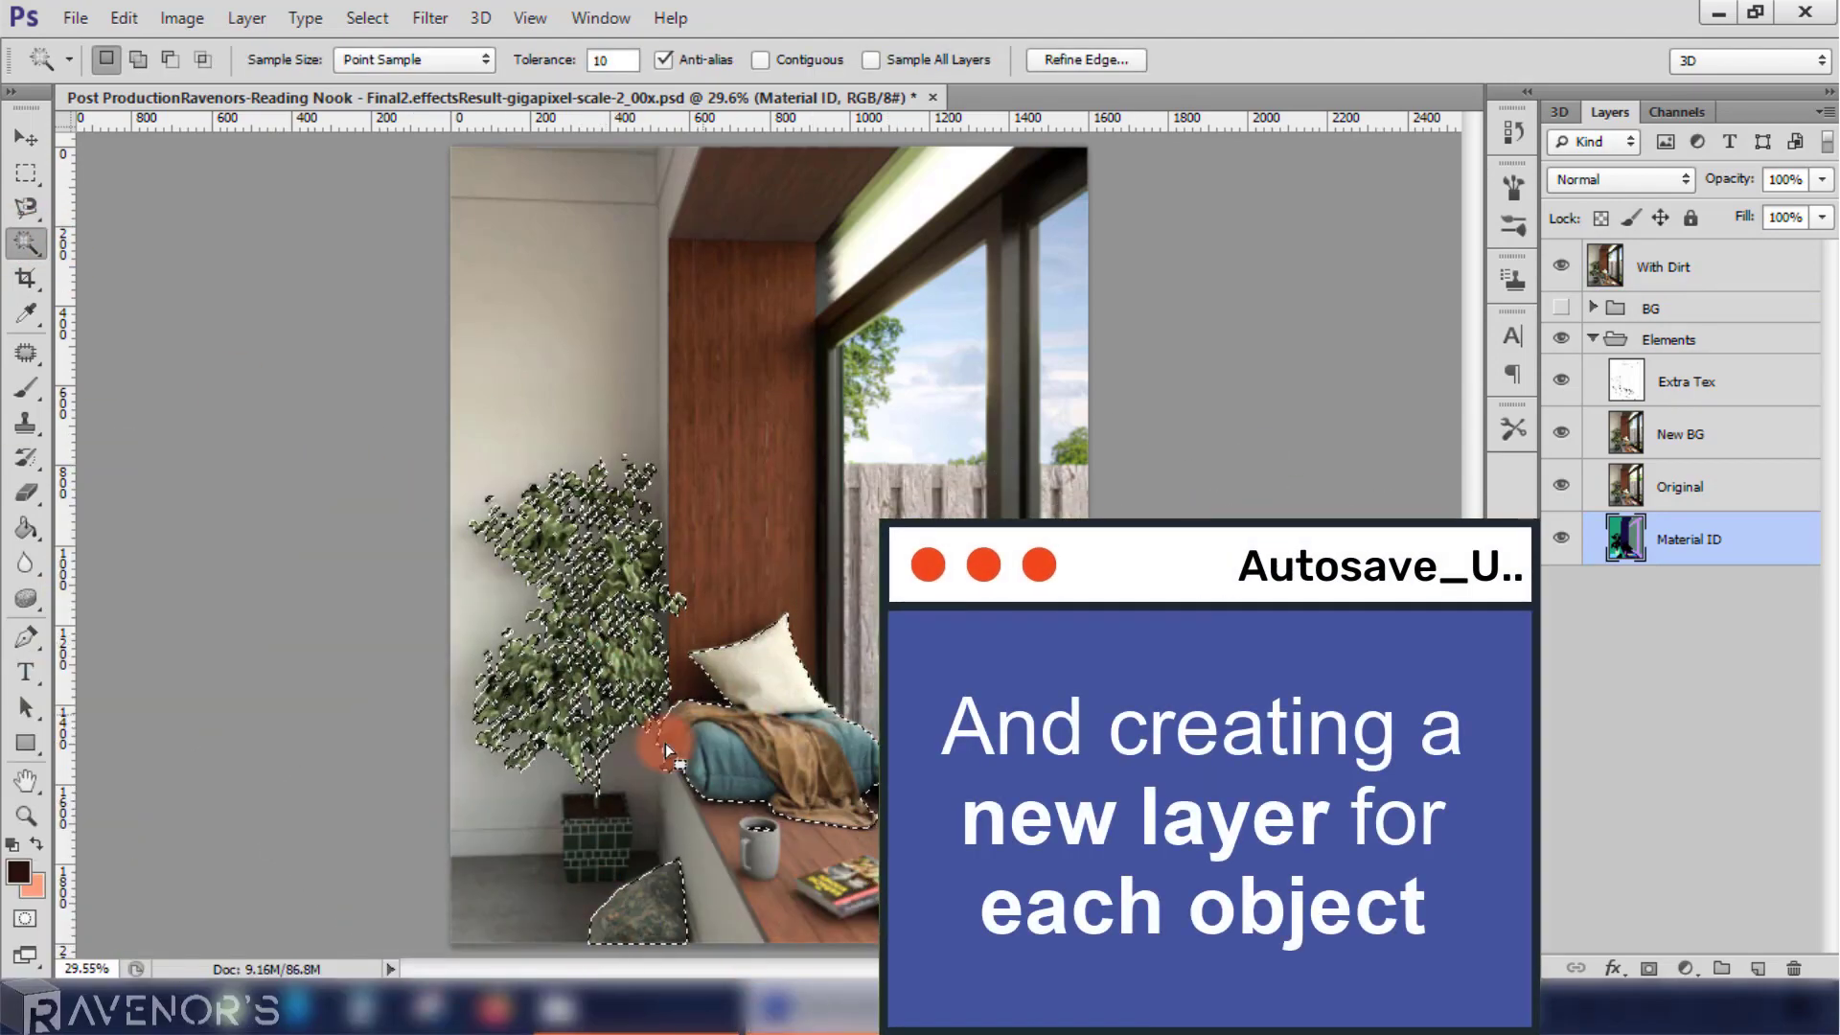
shift+click(822, 901)
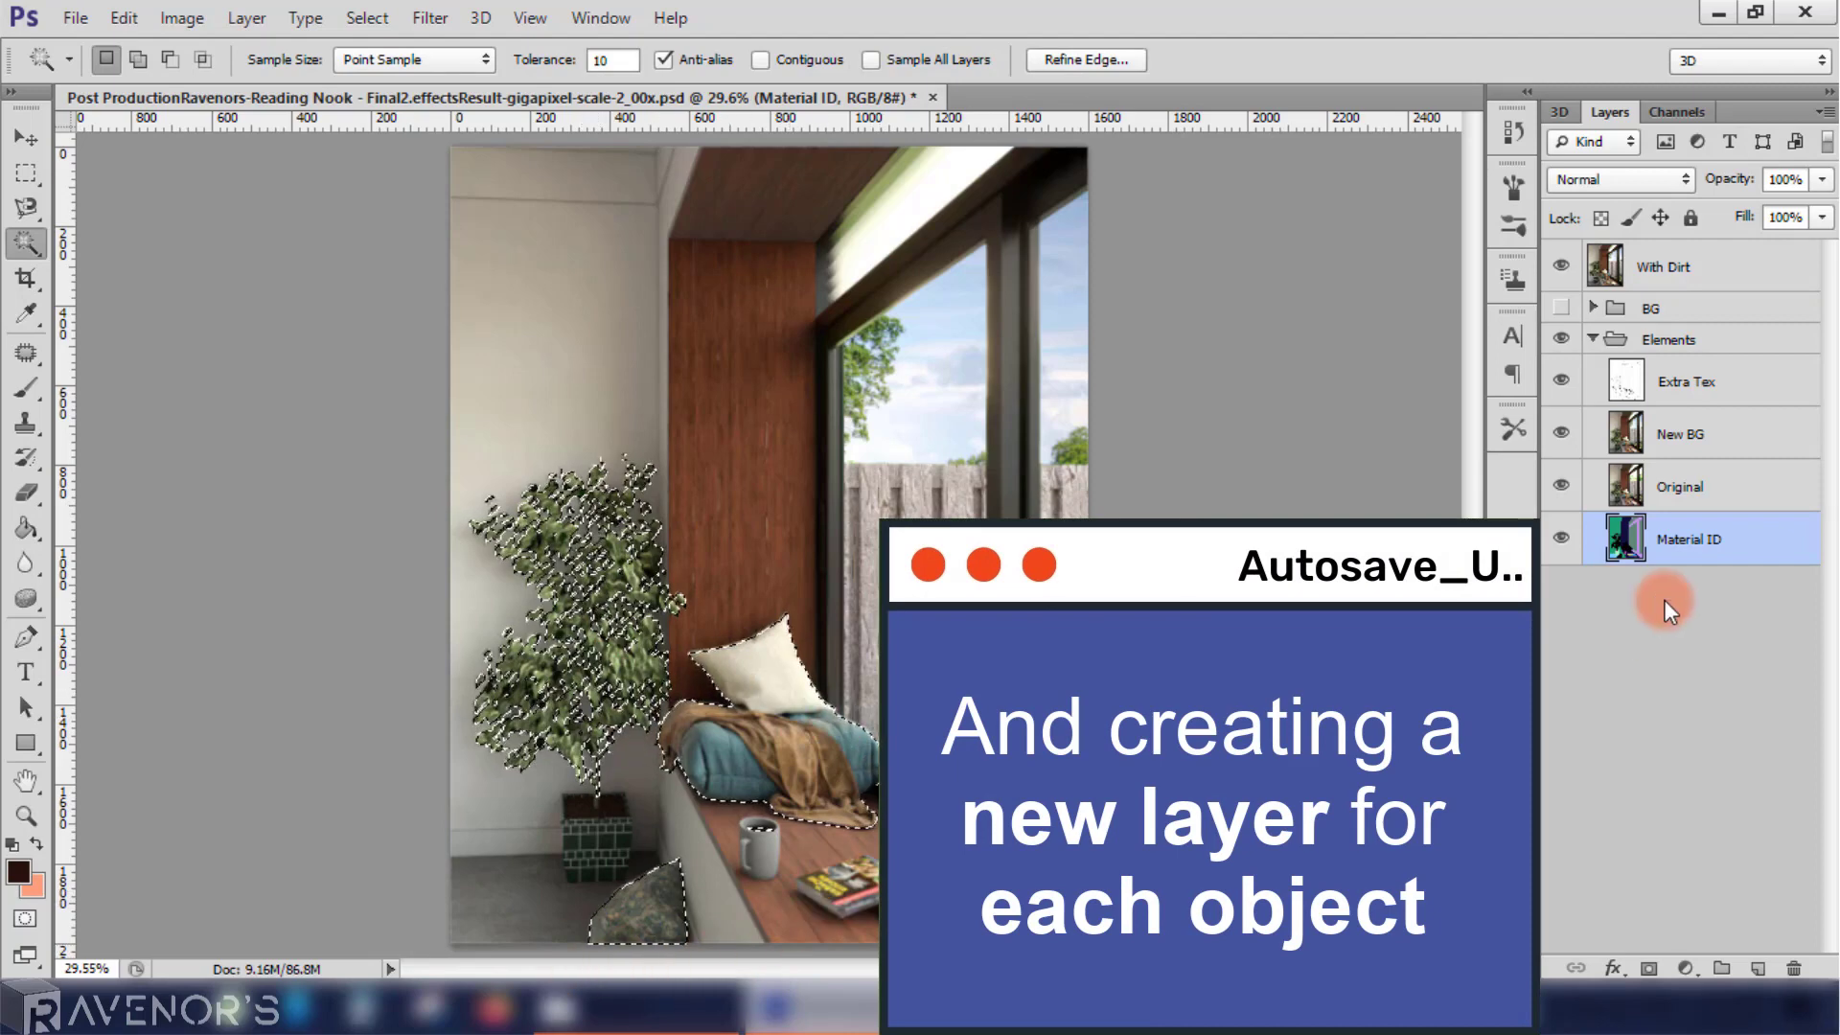
Step: Copy the selected objects from With Dirt onto a new Layer 1 and hide Extra Tex
click(1682, 266)
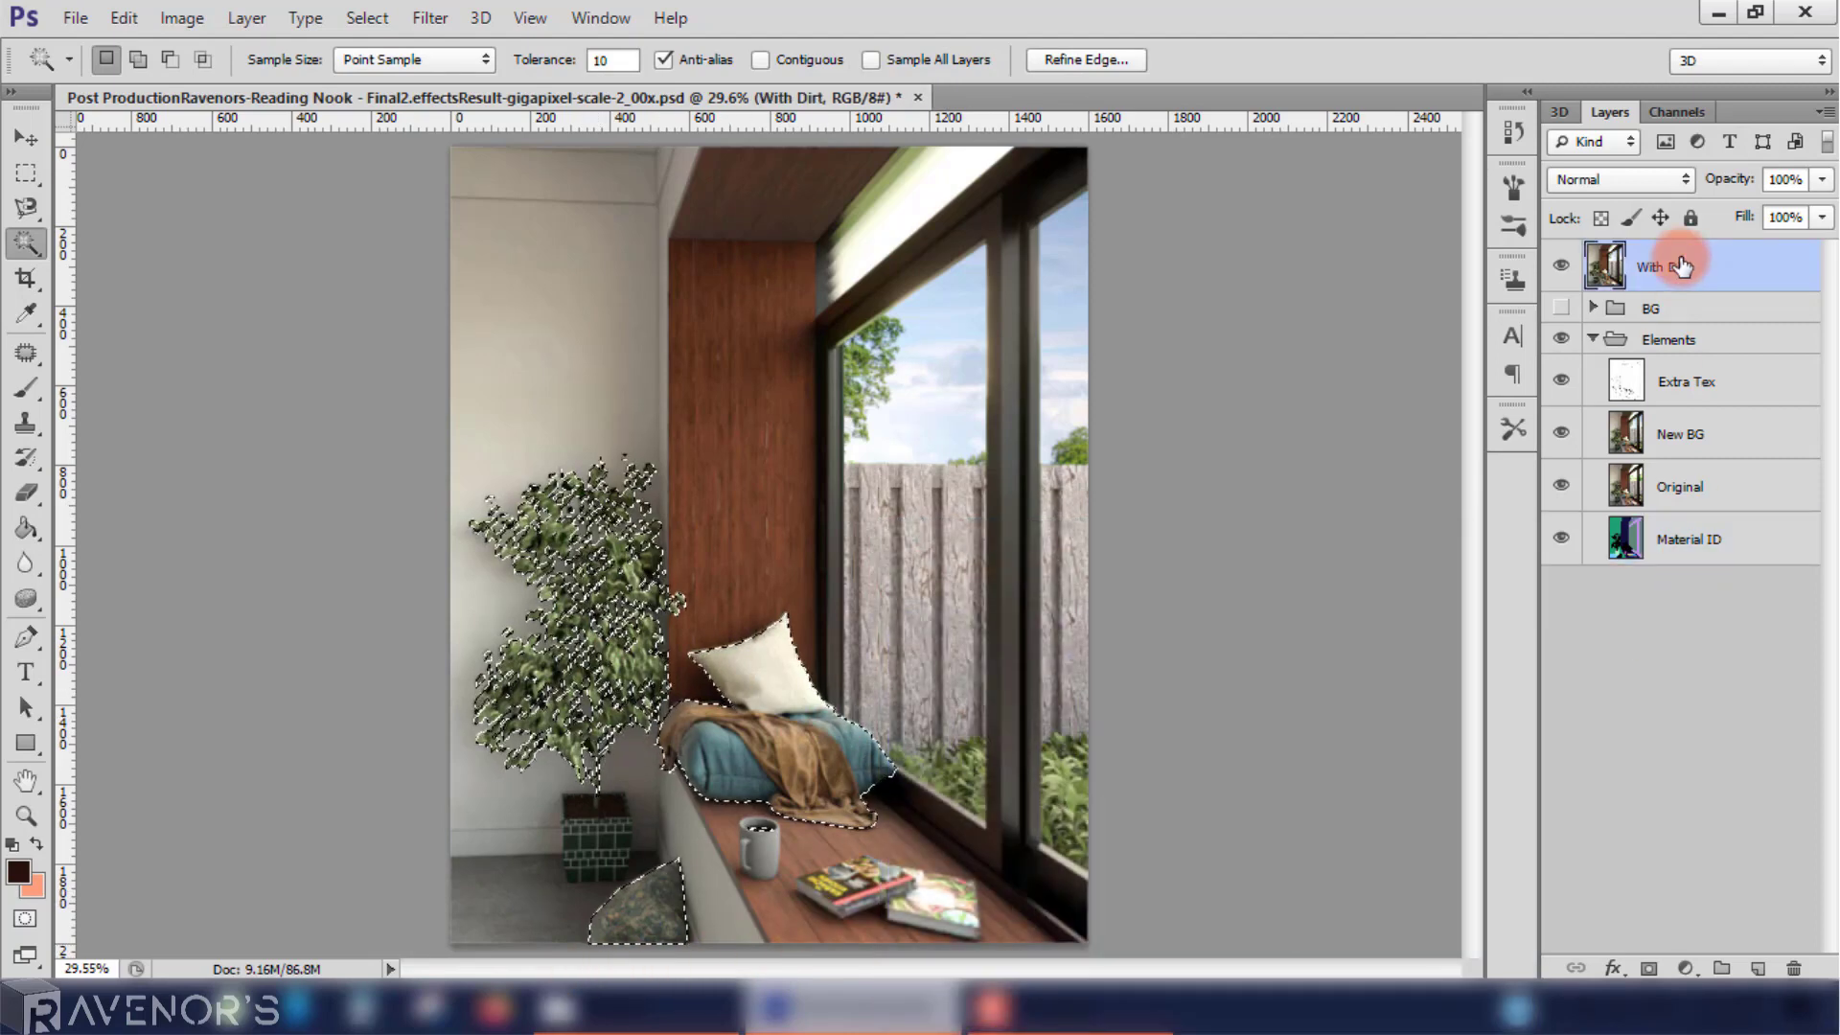
key(ctrl+j)
click(1592, 392)
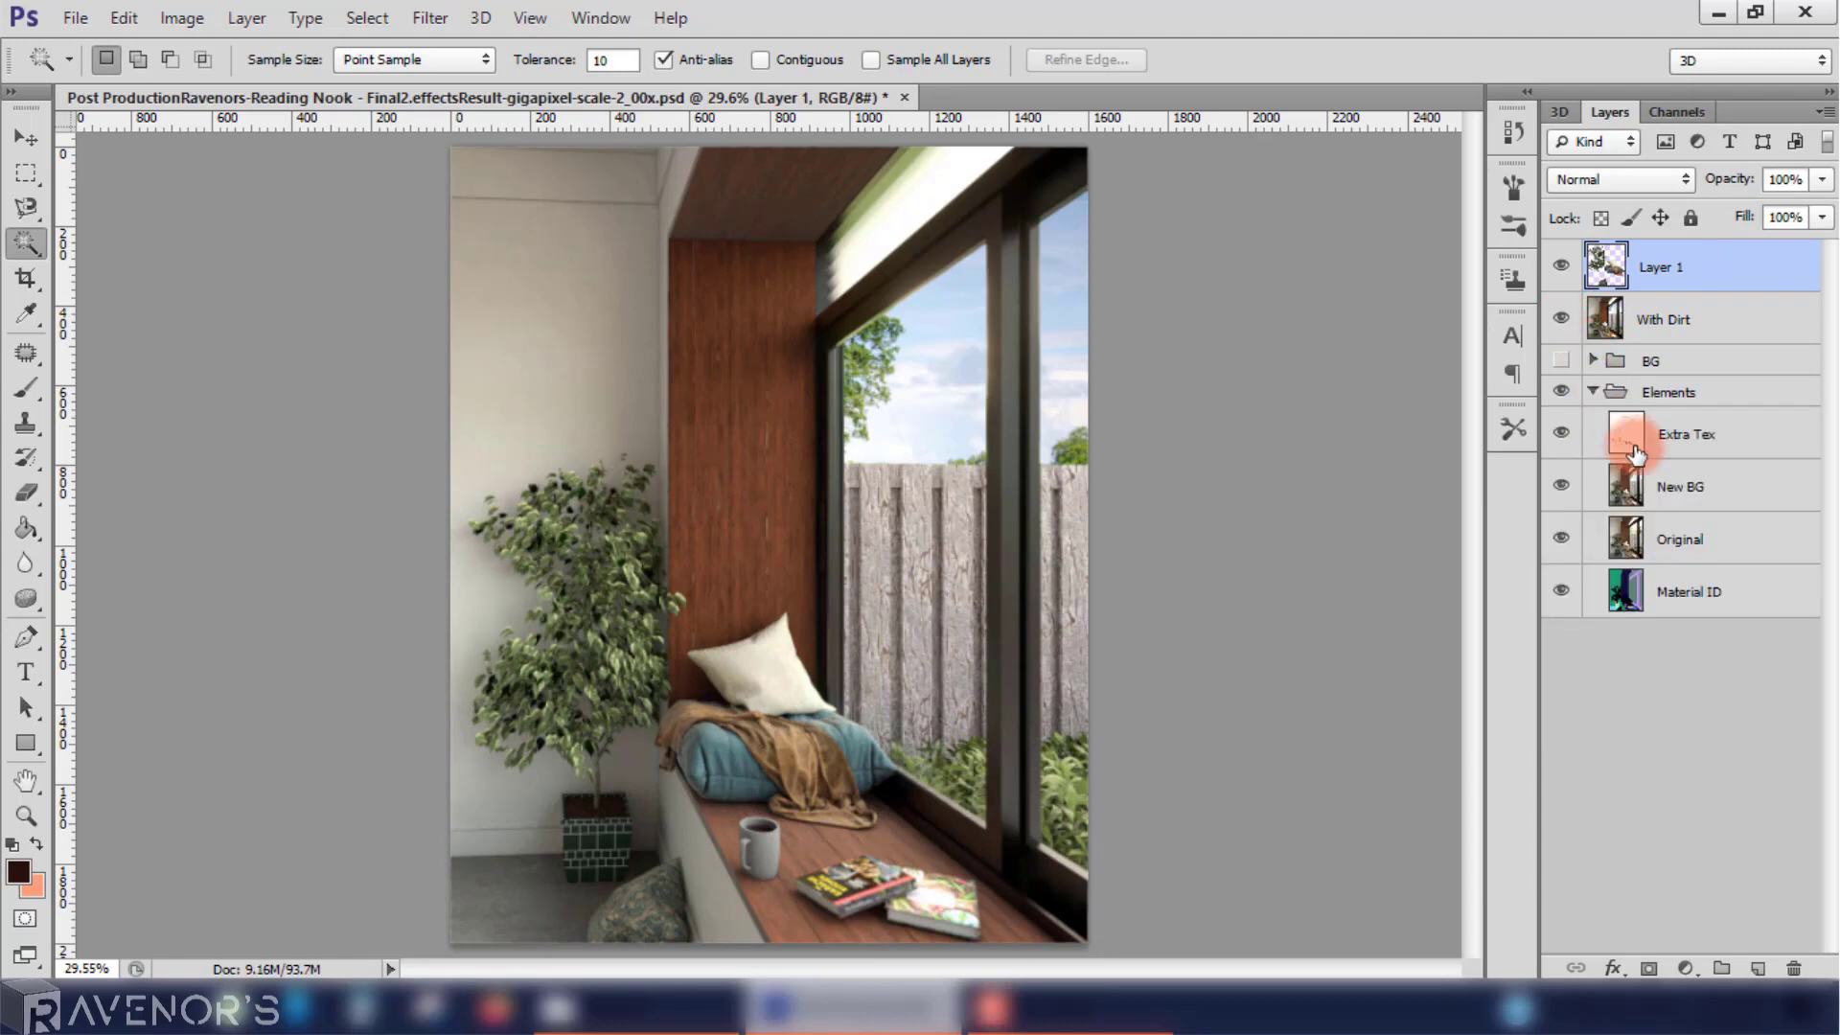
click(1560, 422)
click(1593, 392)
Step: Hide With Dirt, zoom in on the tree and seat, and delete Layer 1 to redo the extraction
click(1561, 318)
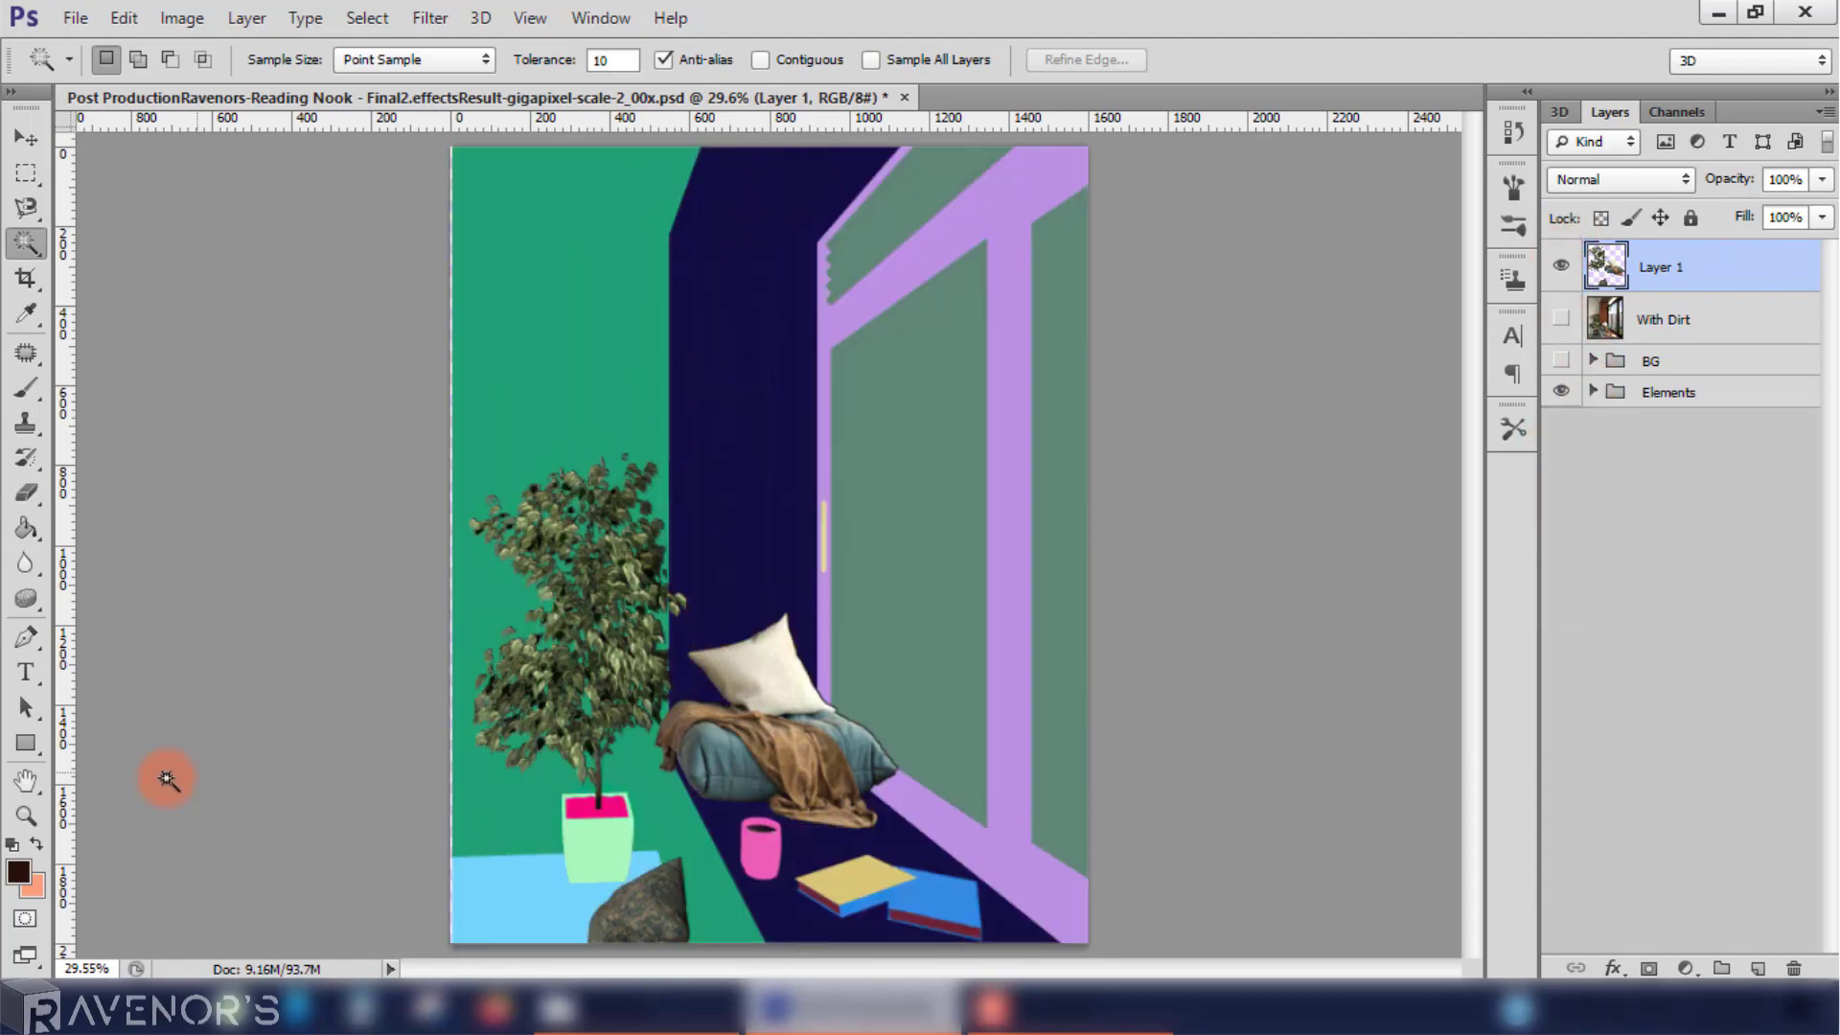
key(z)
click(690, 728)
key(v)
click(1629, 392)
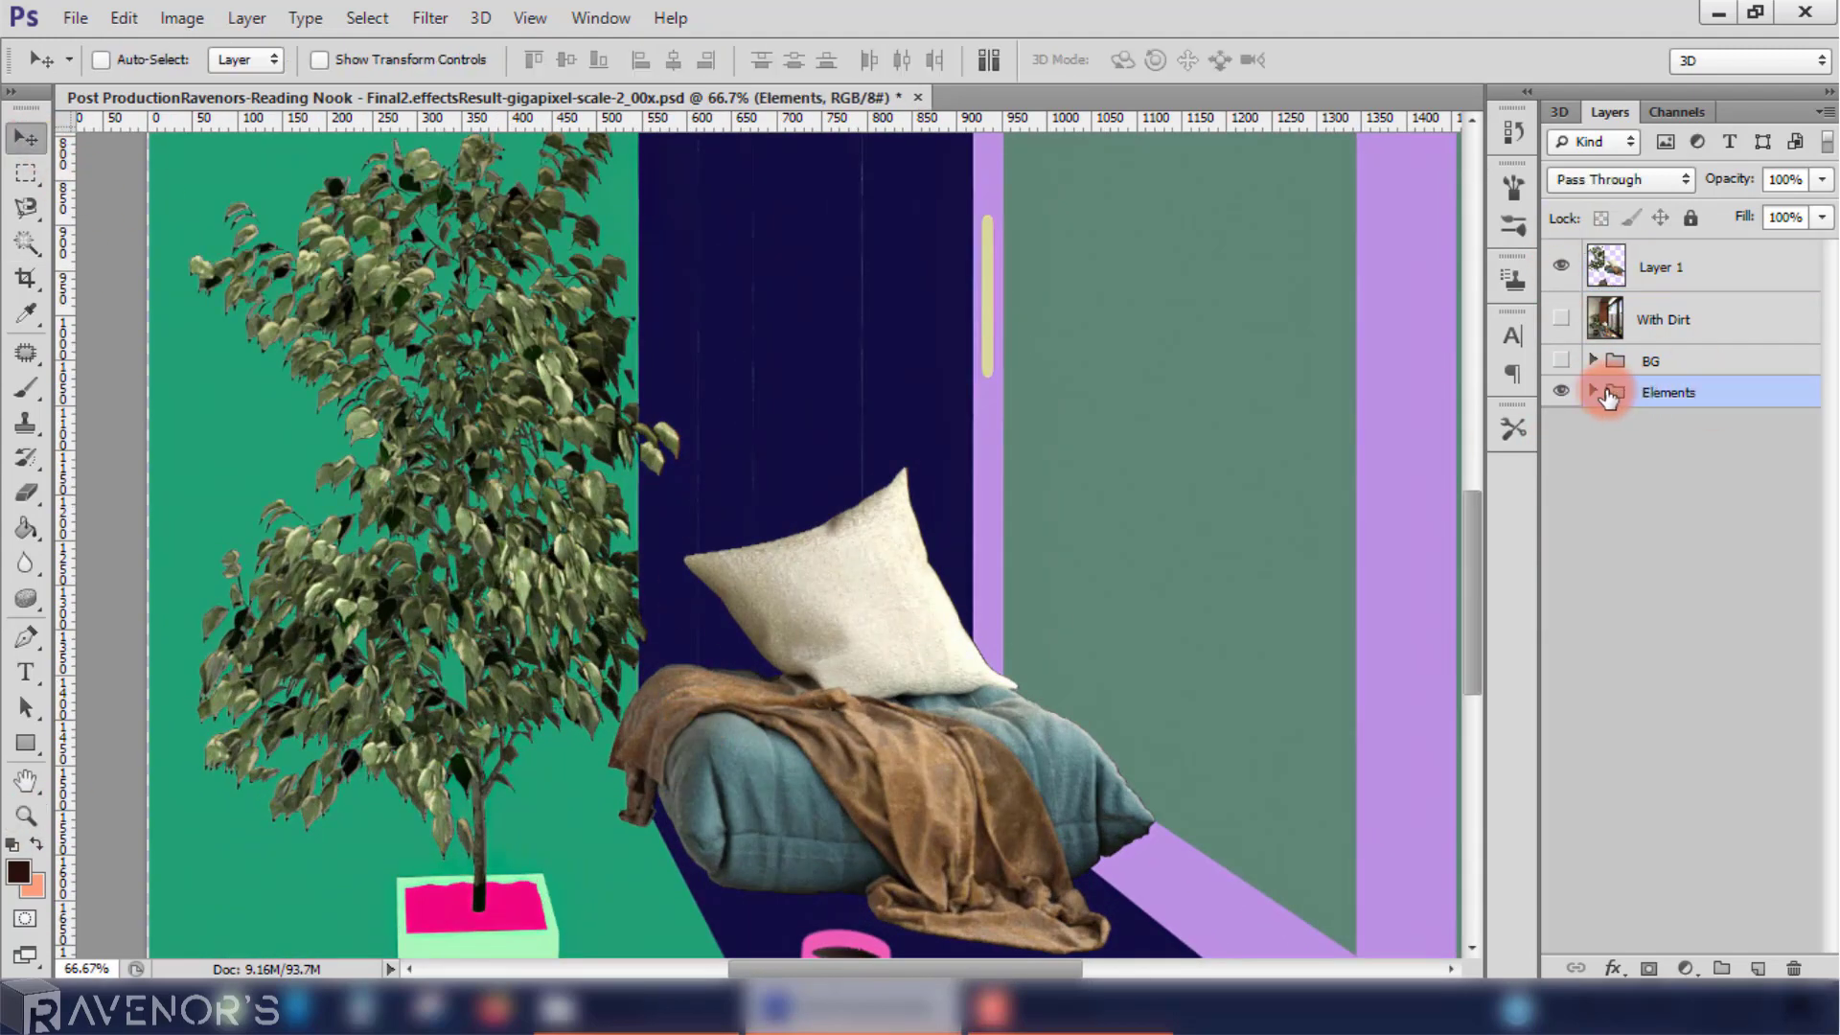
ctrl+click(646, 633)
mouse_move(812, 970)
mouse_down()
mouse_move(922, 970)
mouse_move(812, 969)
mouse_up()
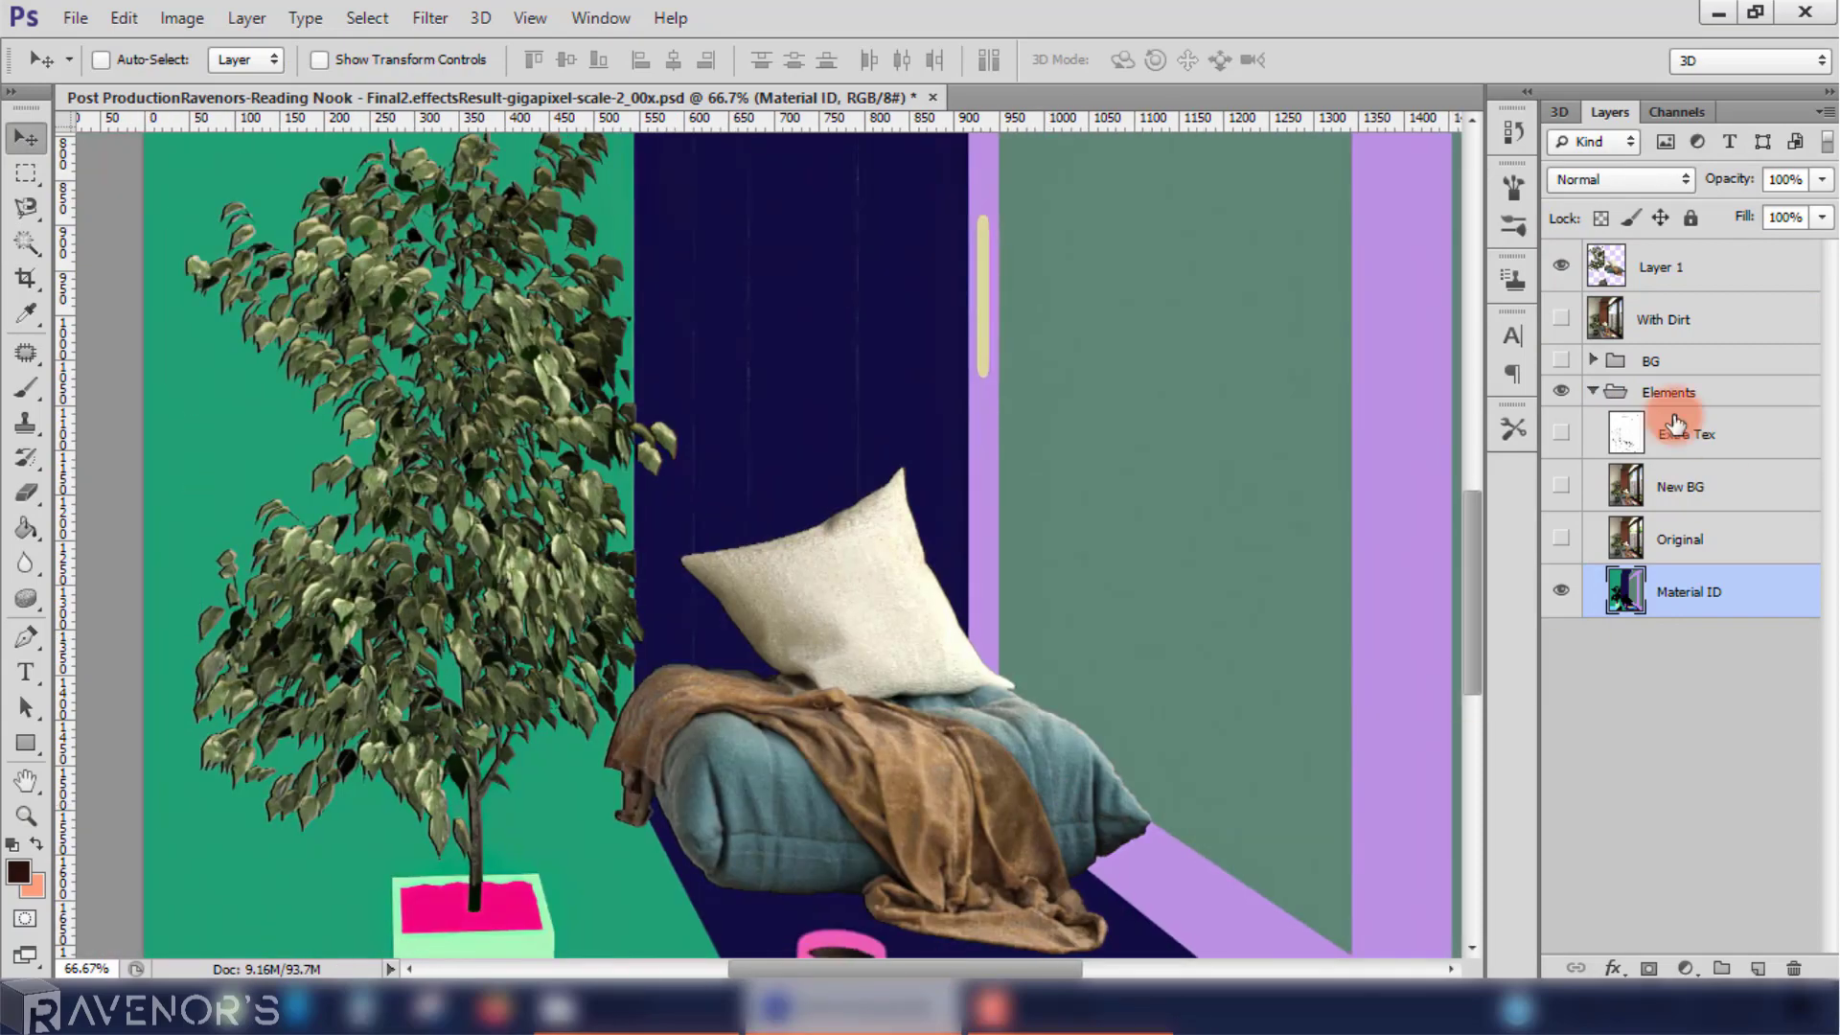
right_click(1662, 267)
click(1145, 236)
Step: Re-select the black Material ID areas and copy them from With Dirt onto a new Layer 1
click(1687, 538)
key(w)
click(369, 584)
click(1662, 266)
key(ctrl+j)
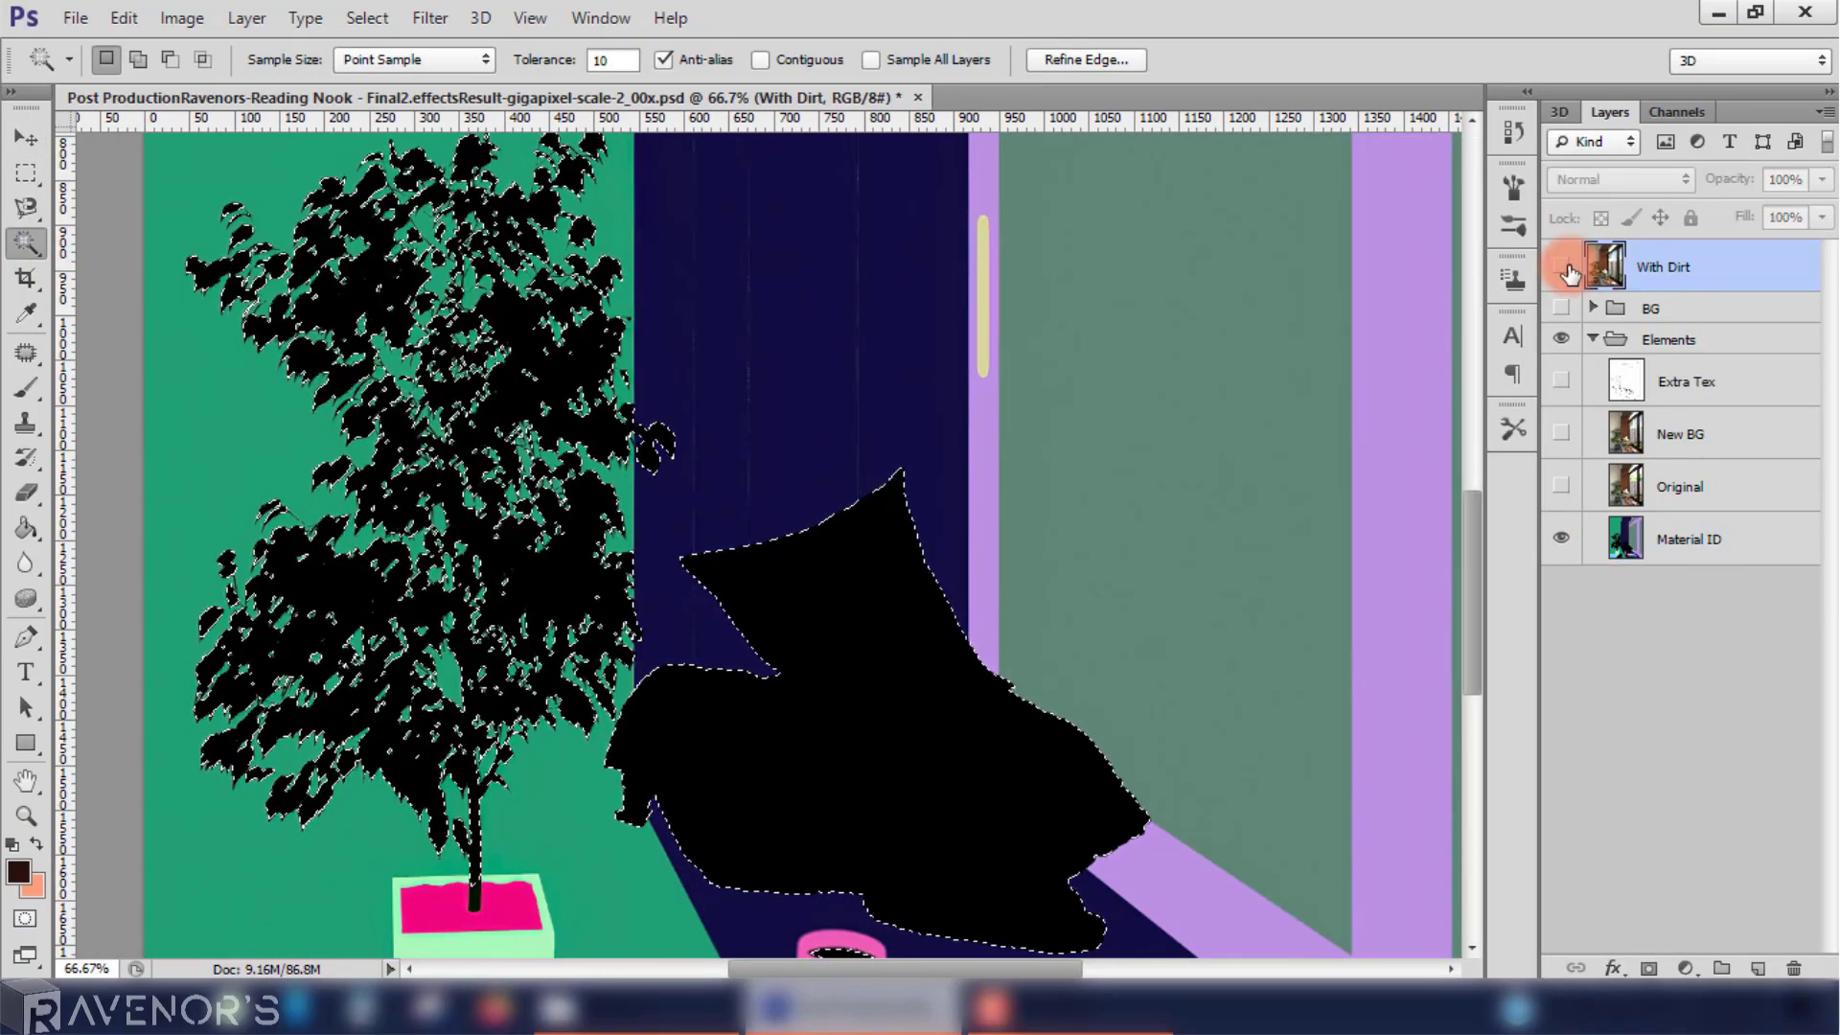
click(1561, 318)
click(1592, 392)
click(1561, 318)
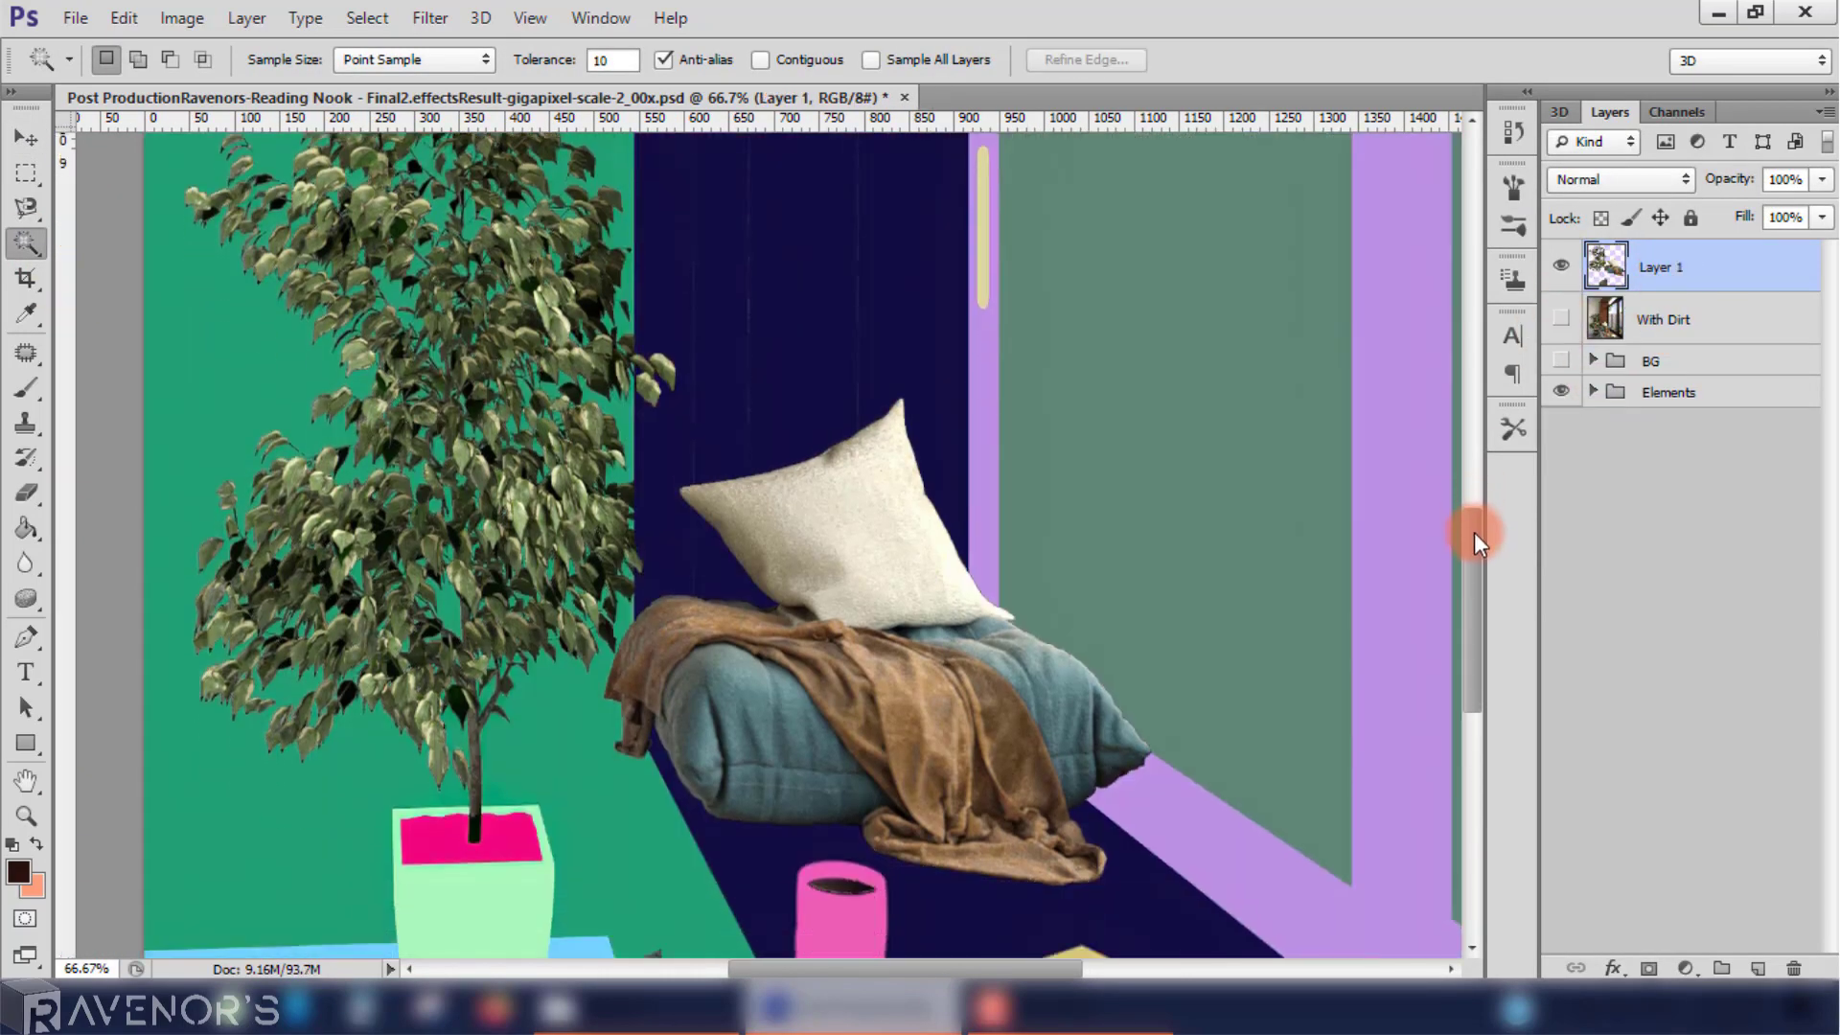
drag(1473, 518, 1475, 600)
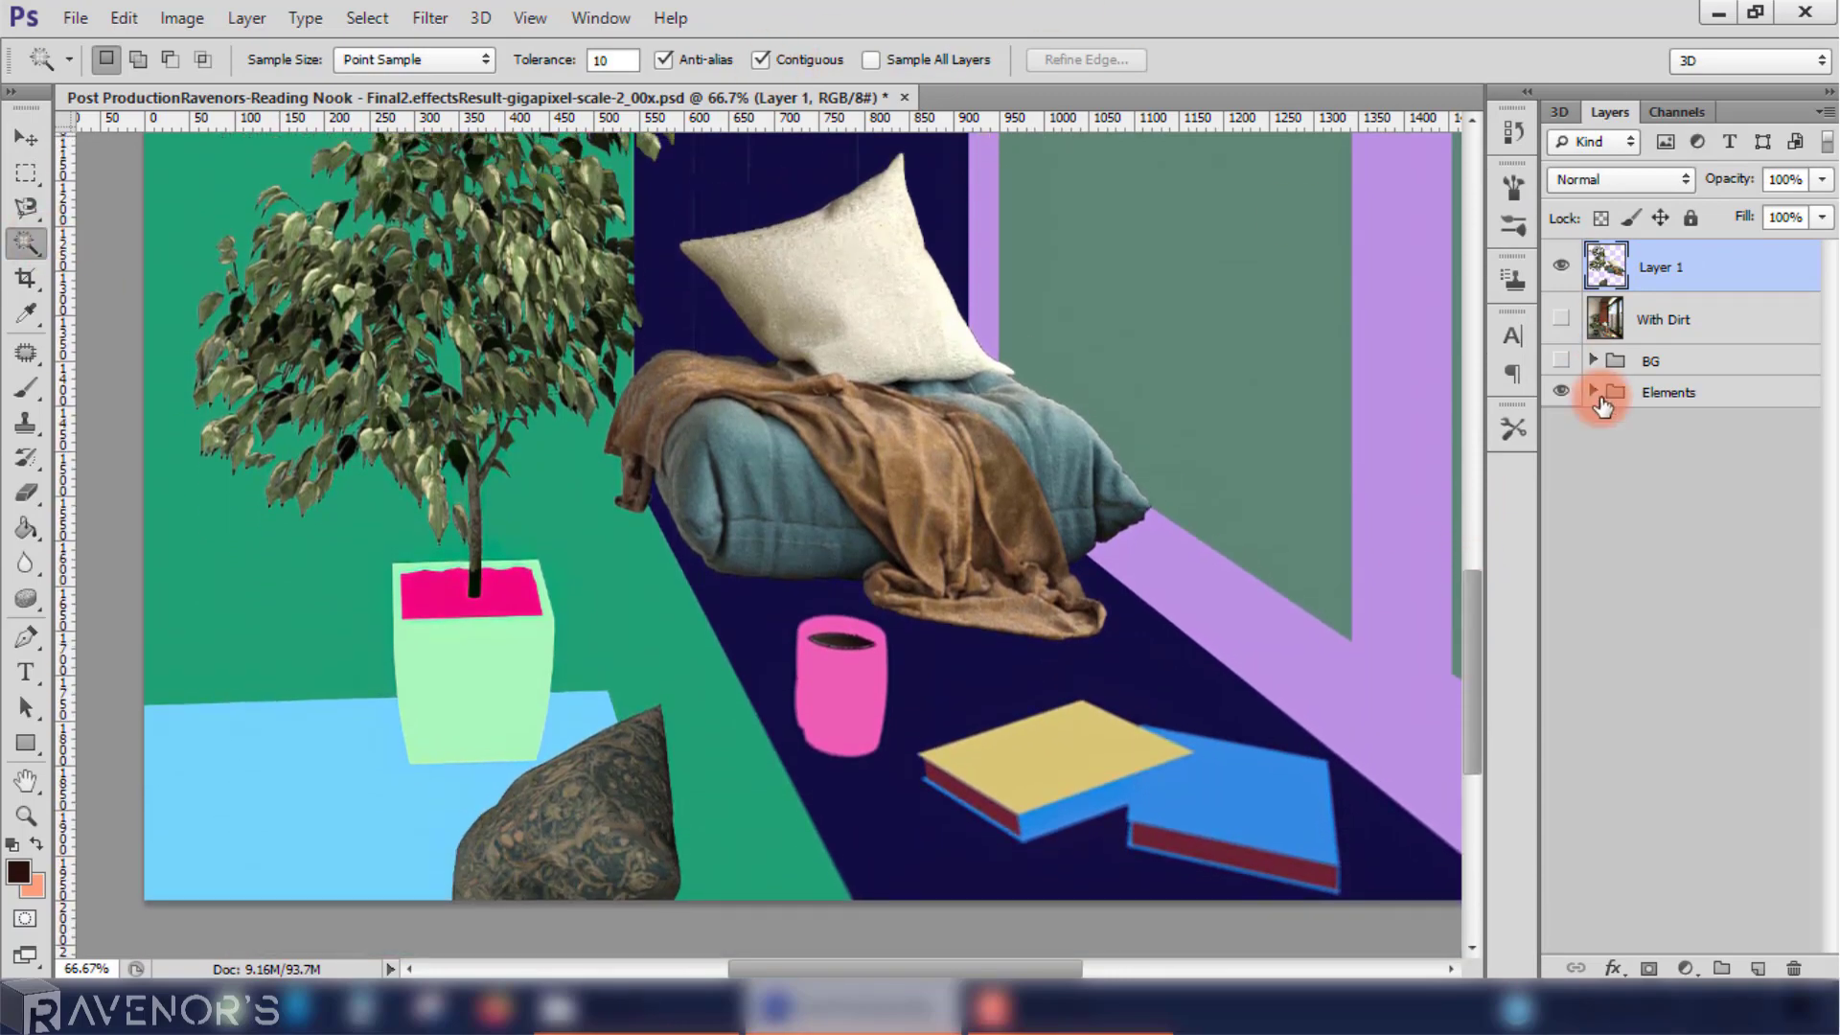
Step: Copy the tree from Layer 1 onto its own layer using its Material ID area
click(1593, 391)
click(1686, 591)
click(546, 378)
click(1662, 266)
key(ctrl+j)
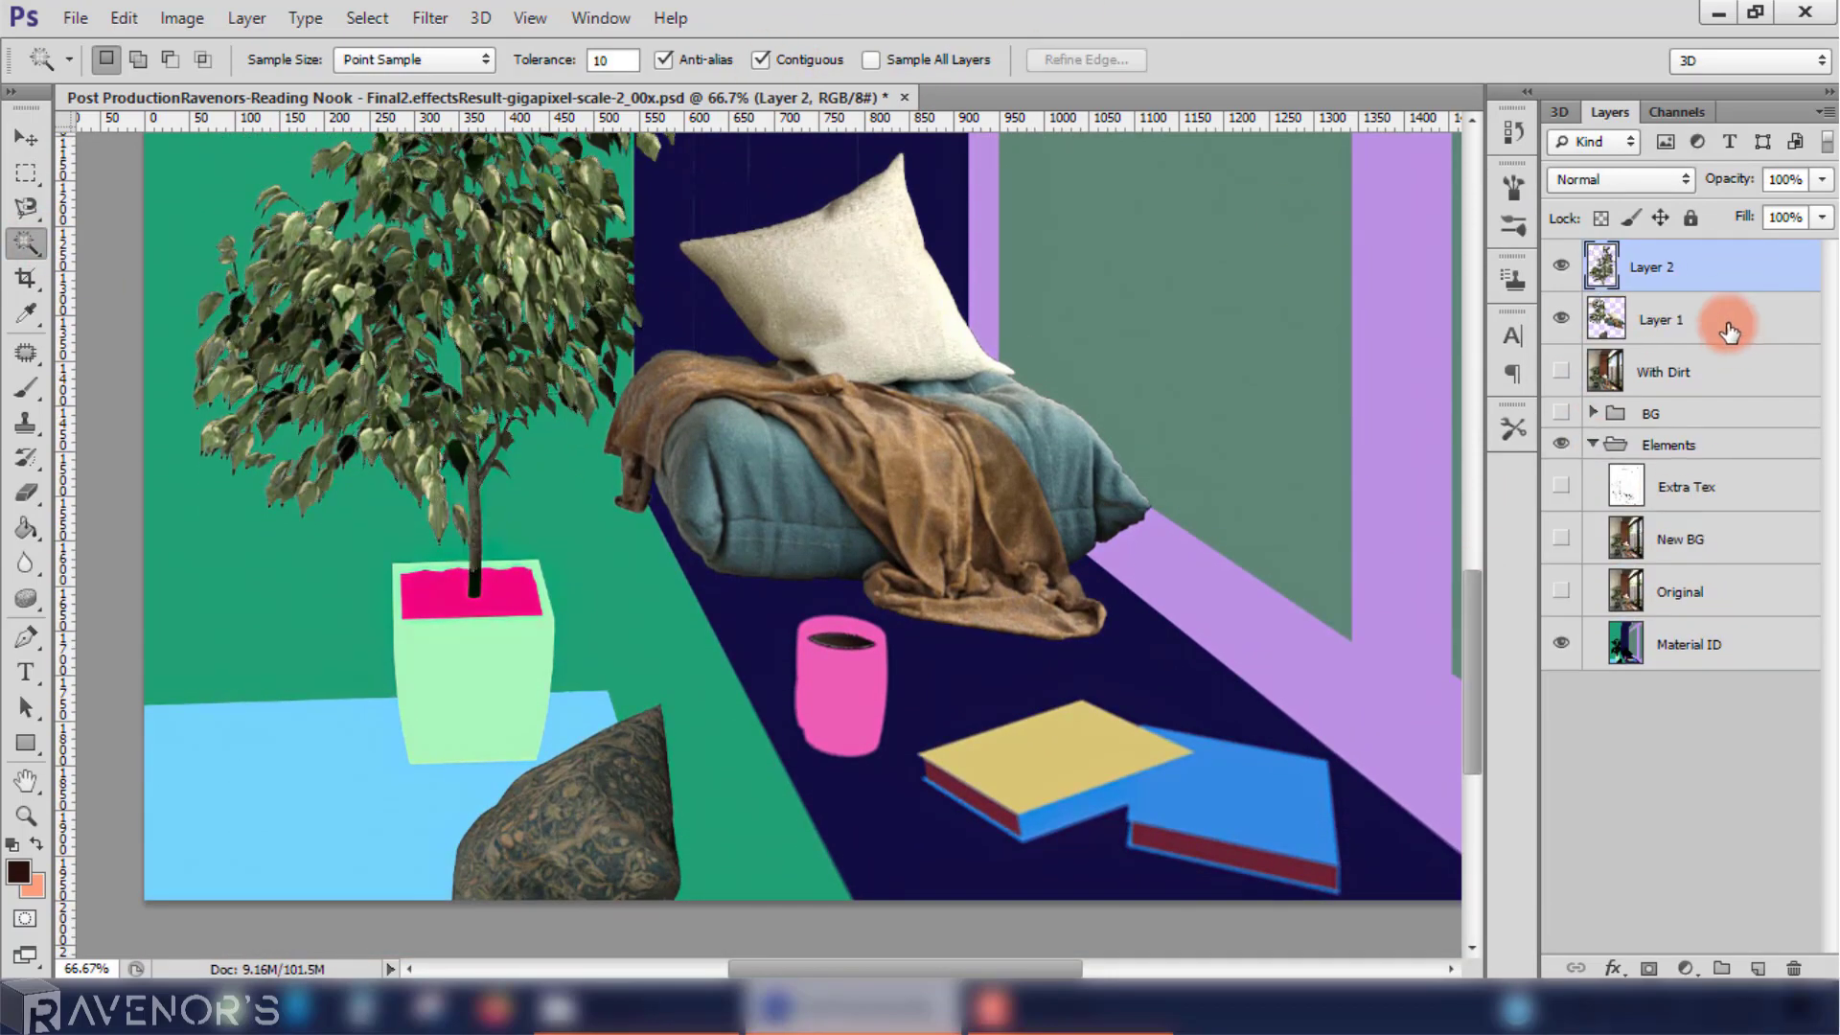
Step: Copy the window-seat cushion and the floor pillow from Layer 1 onto separate layers
click(1686, 644)
click(925, 321)
shift+click(603, 788)
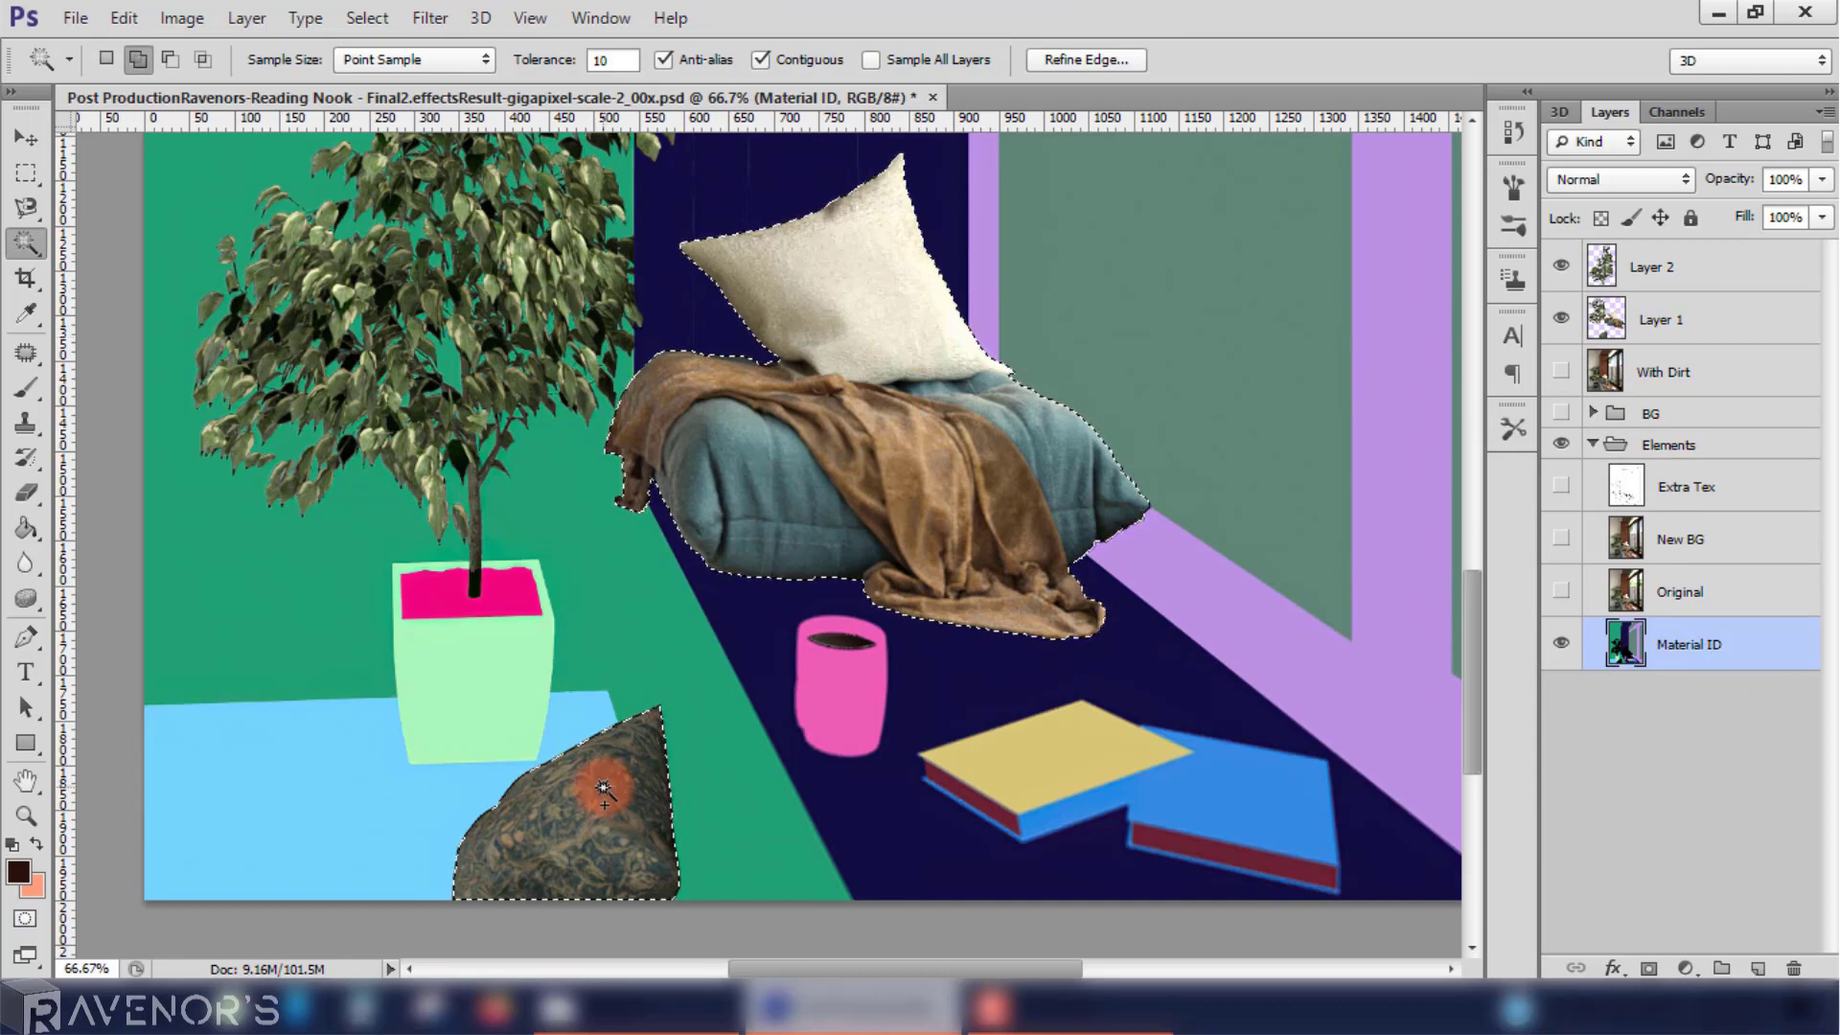
click(1693, 319)
key(ctrl+j)
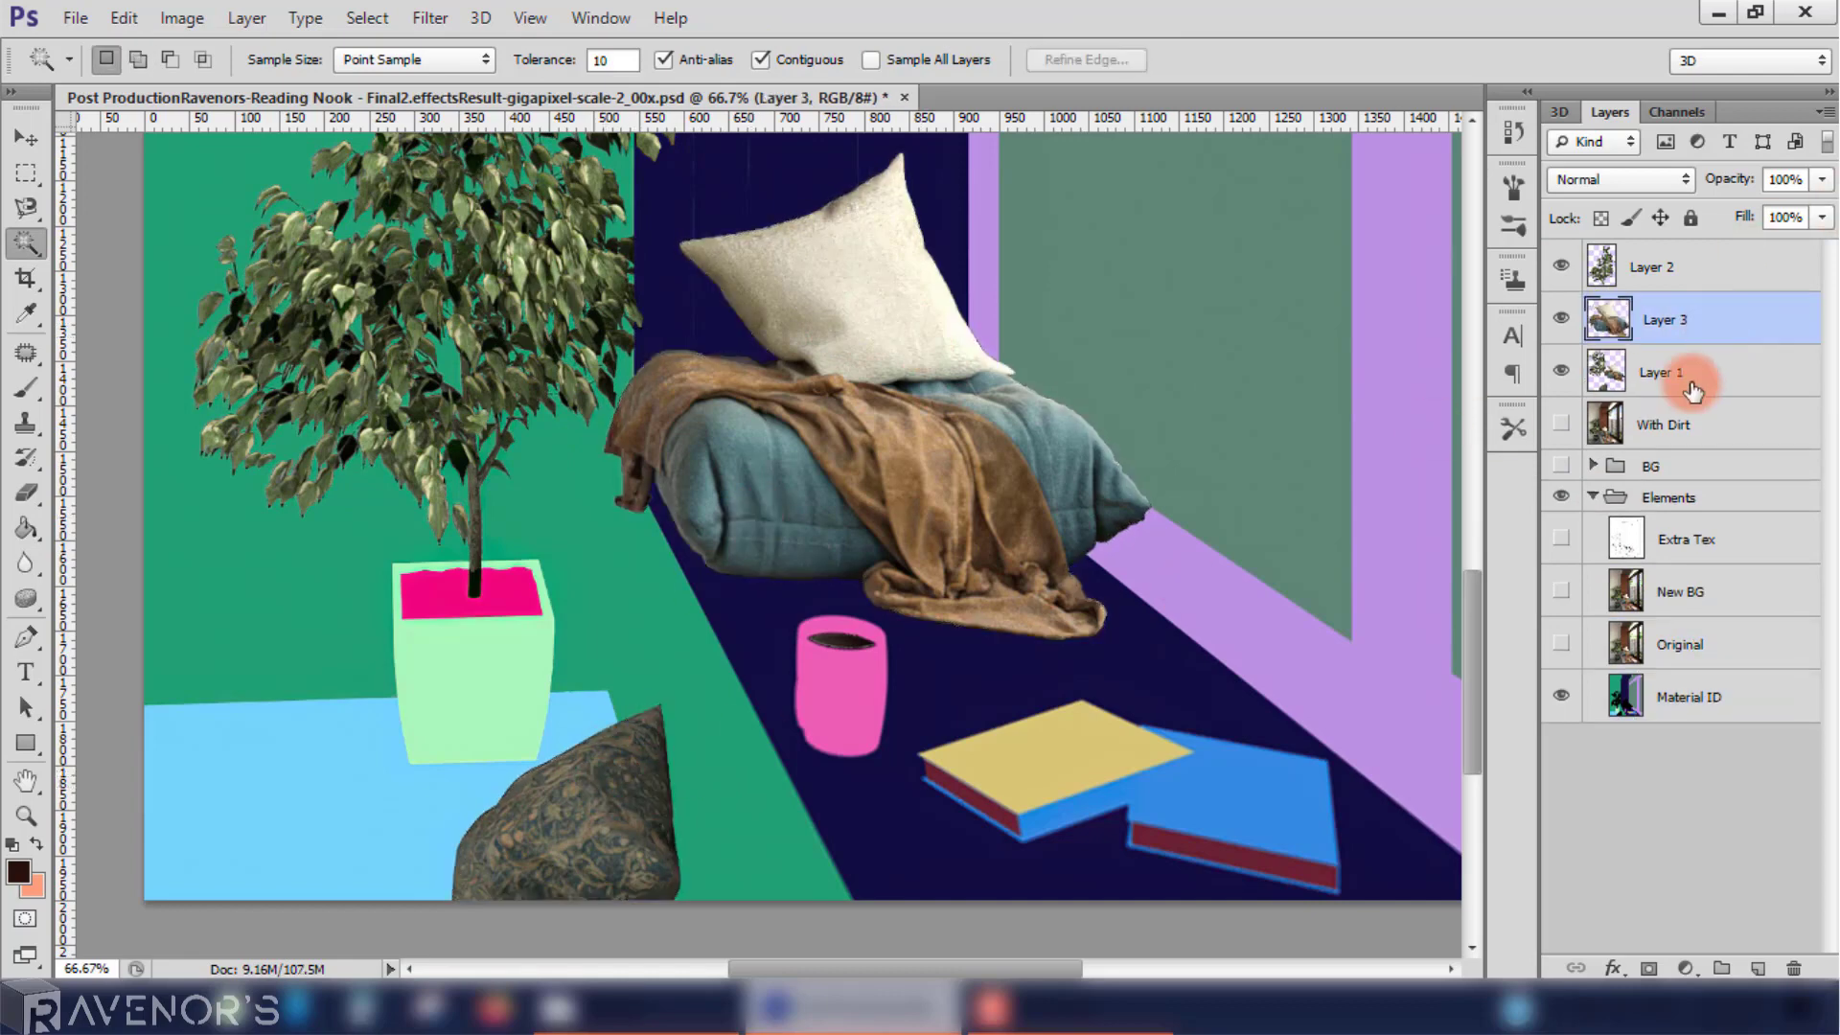
click(1686, 697)
click(606, 846)
click(1686, 373)
key(ctrl+j)
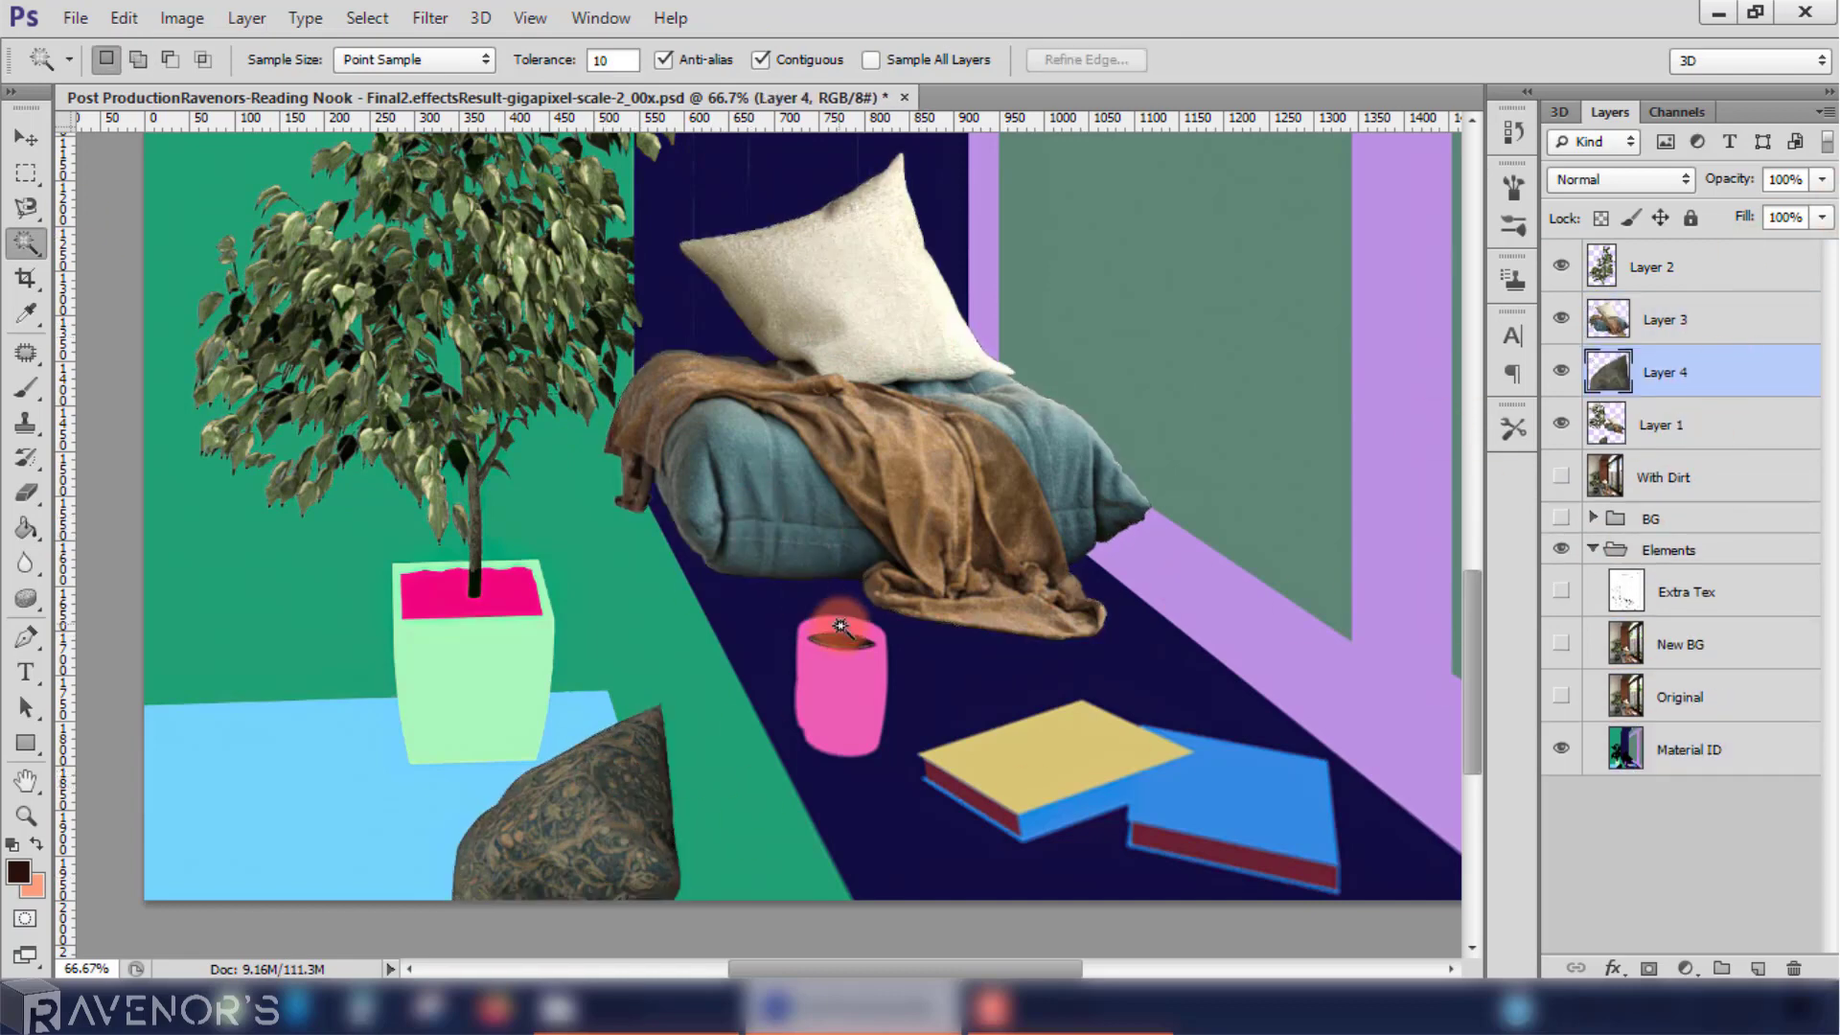
Step: Delete the leftover Layer 1 and rename the new layers 'Floor Pillow', 'Window Seat' and 'Tree'
key(e)
right_click(1662, 424)
click(1215, 111)
double_click(1686, 373)
text(Floor Pillow)
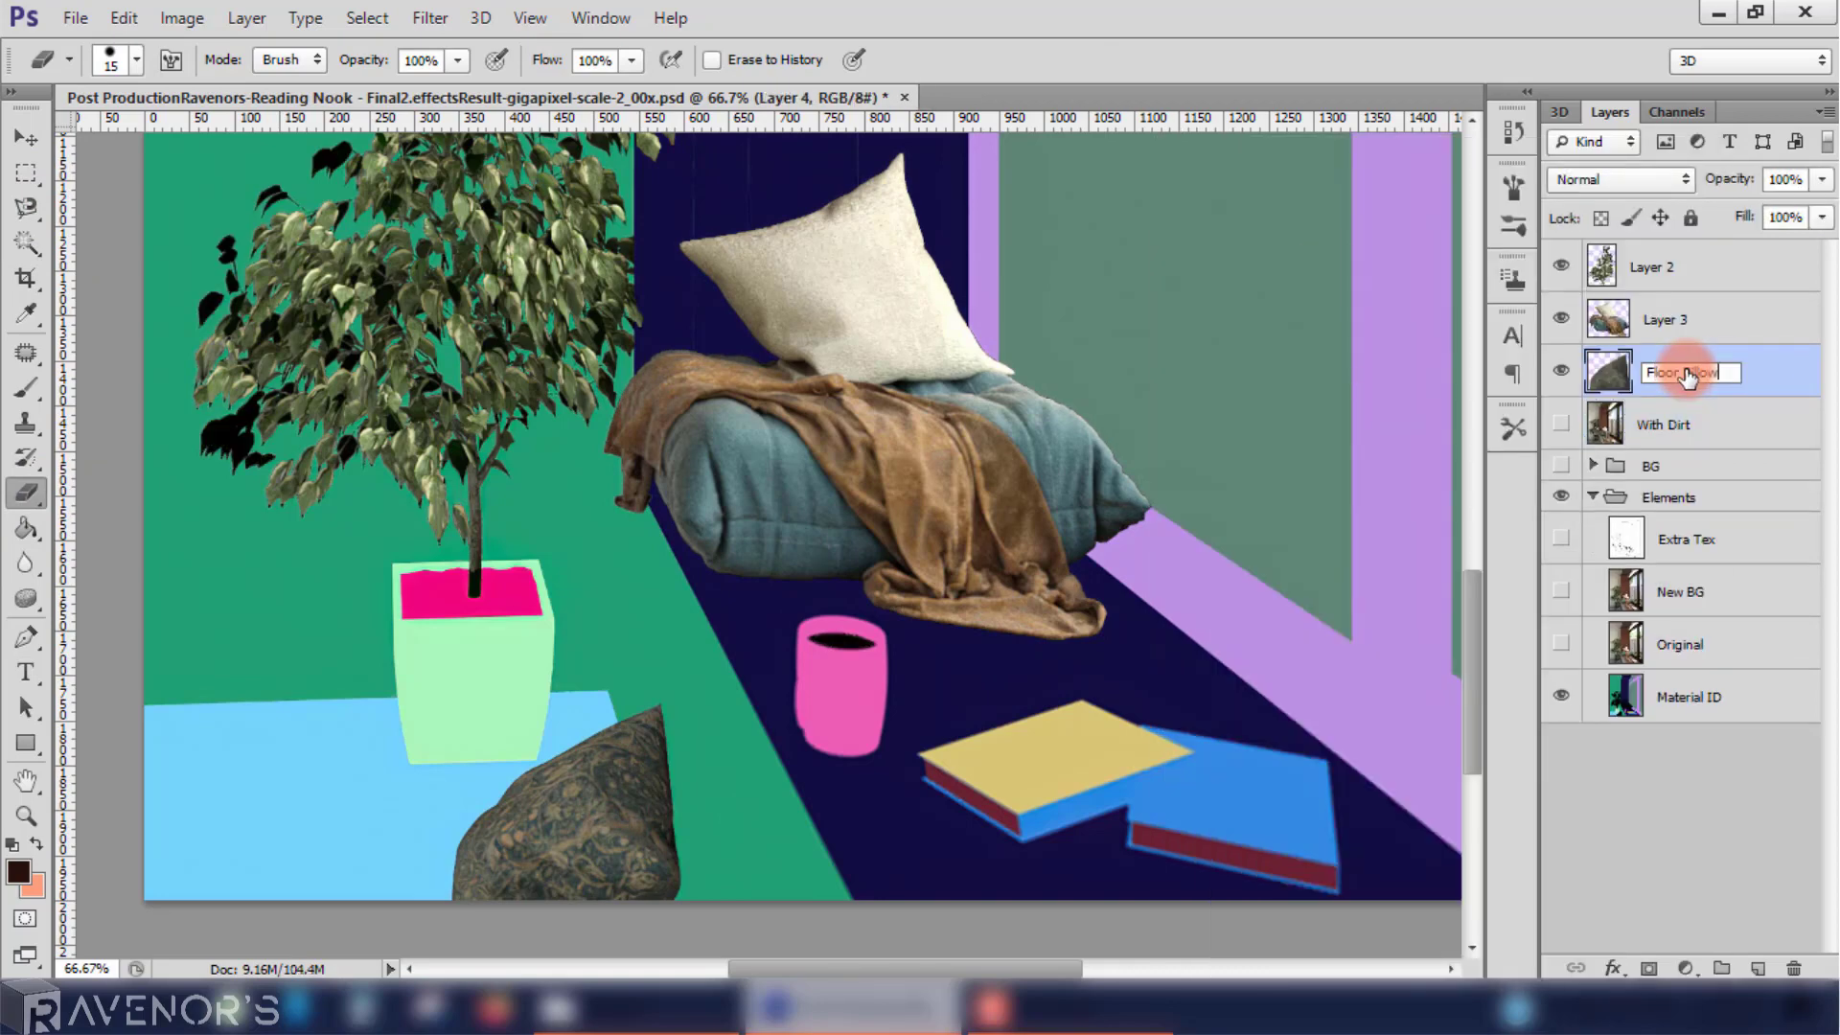
key(Return)
double_click(1675, 320)
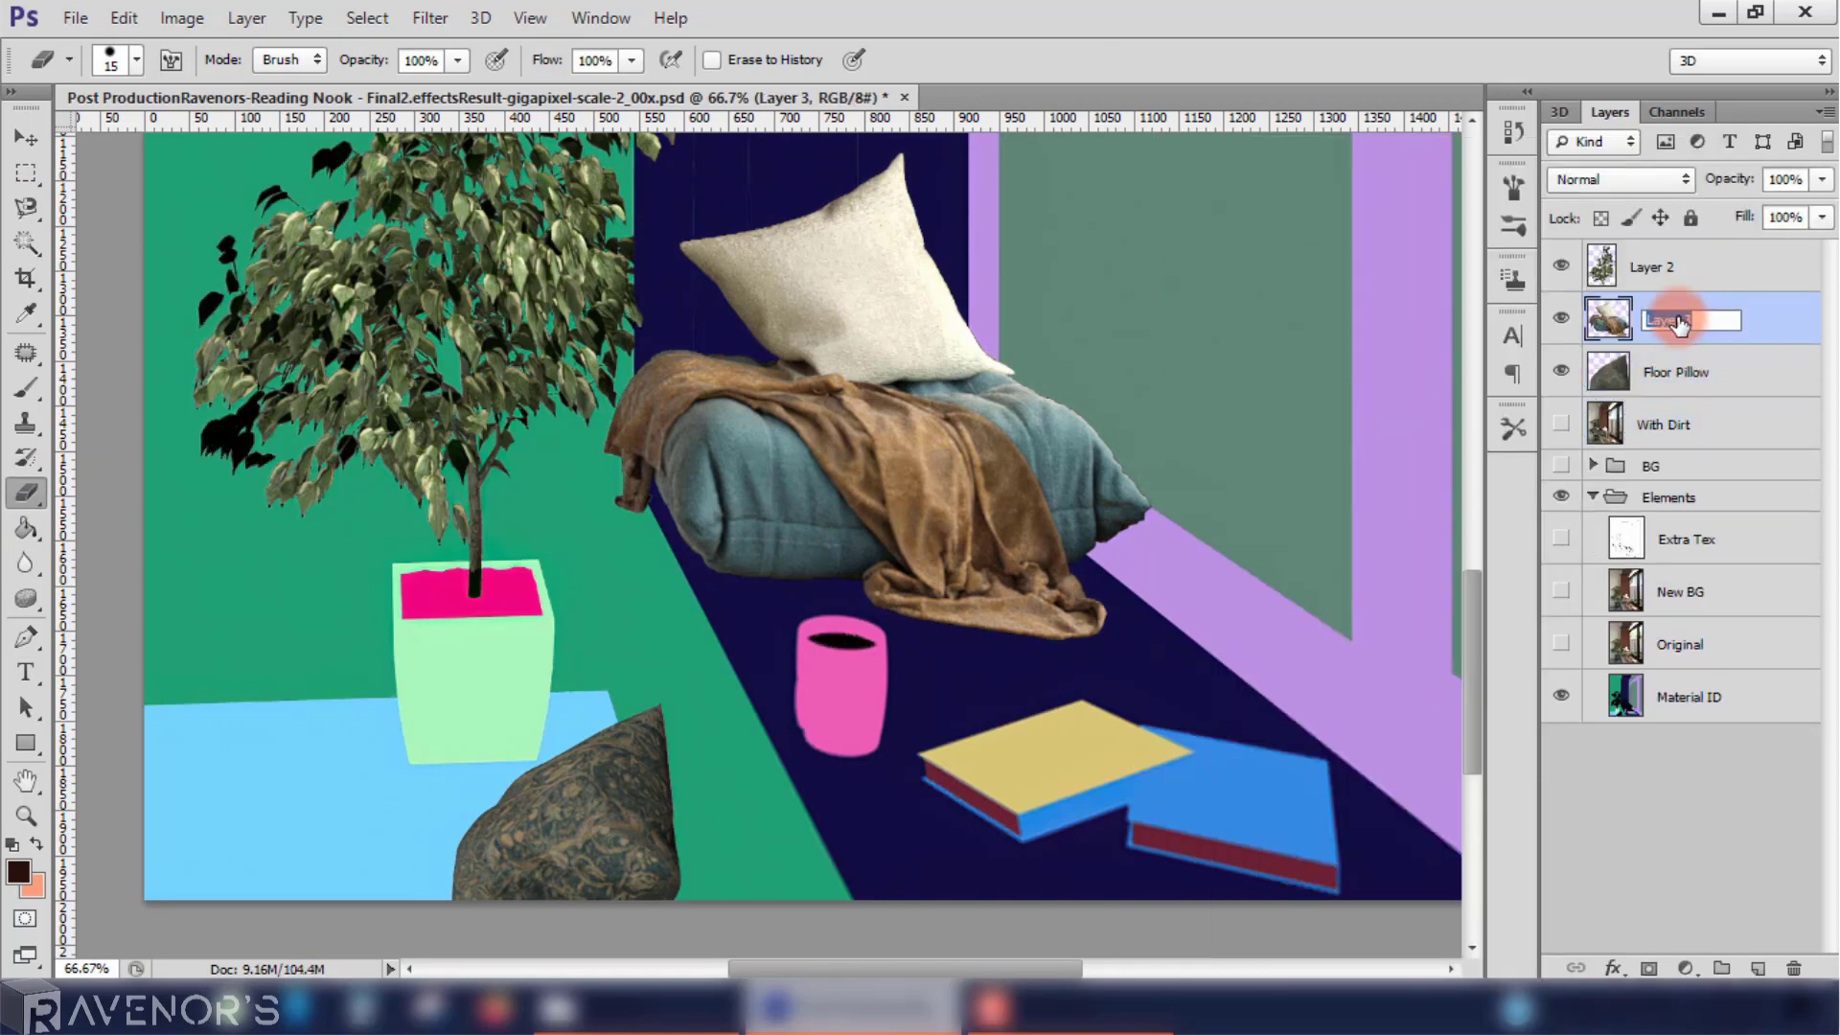
text(Window Seat)
key(Return)
double_click(1646, 268)
text(Tree)
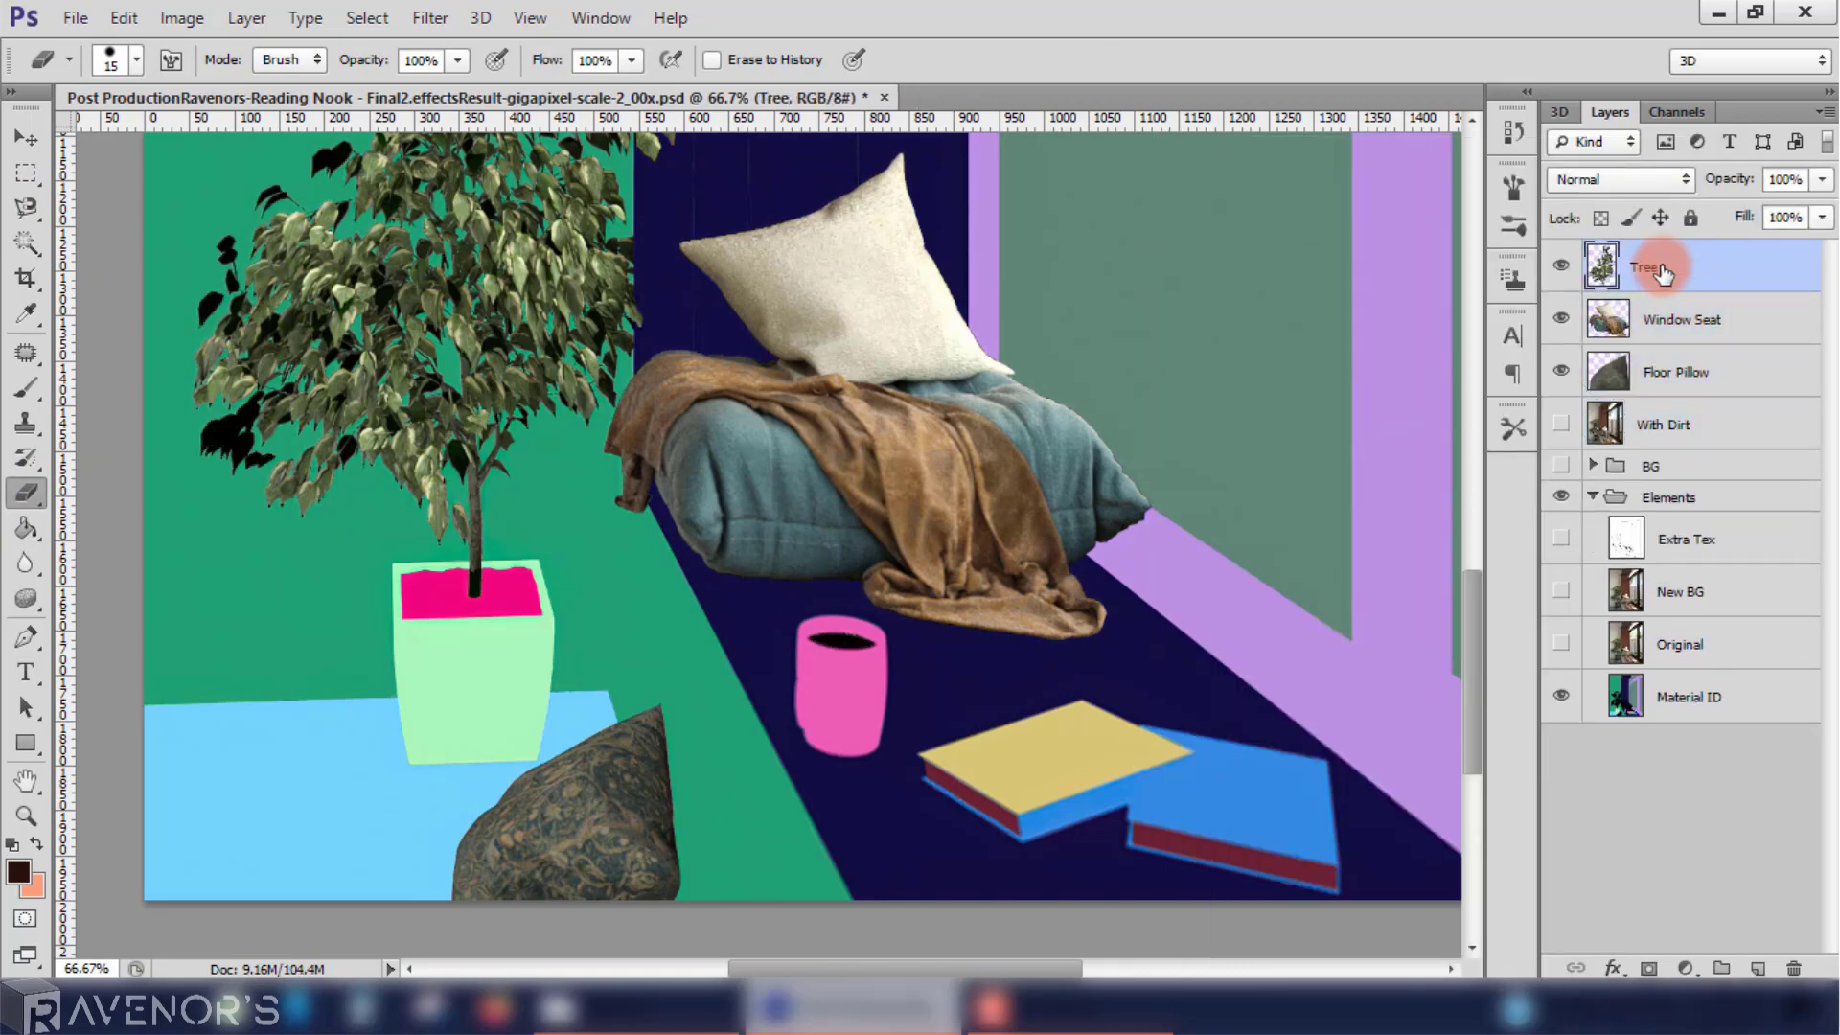
key(Return)
drag(1473, 651, 1480, 544)
Step: Raise the Tree layer's saturation and lightness with Hue/Saturation, comparing against the original
click(1560, 425)
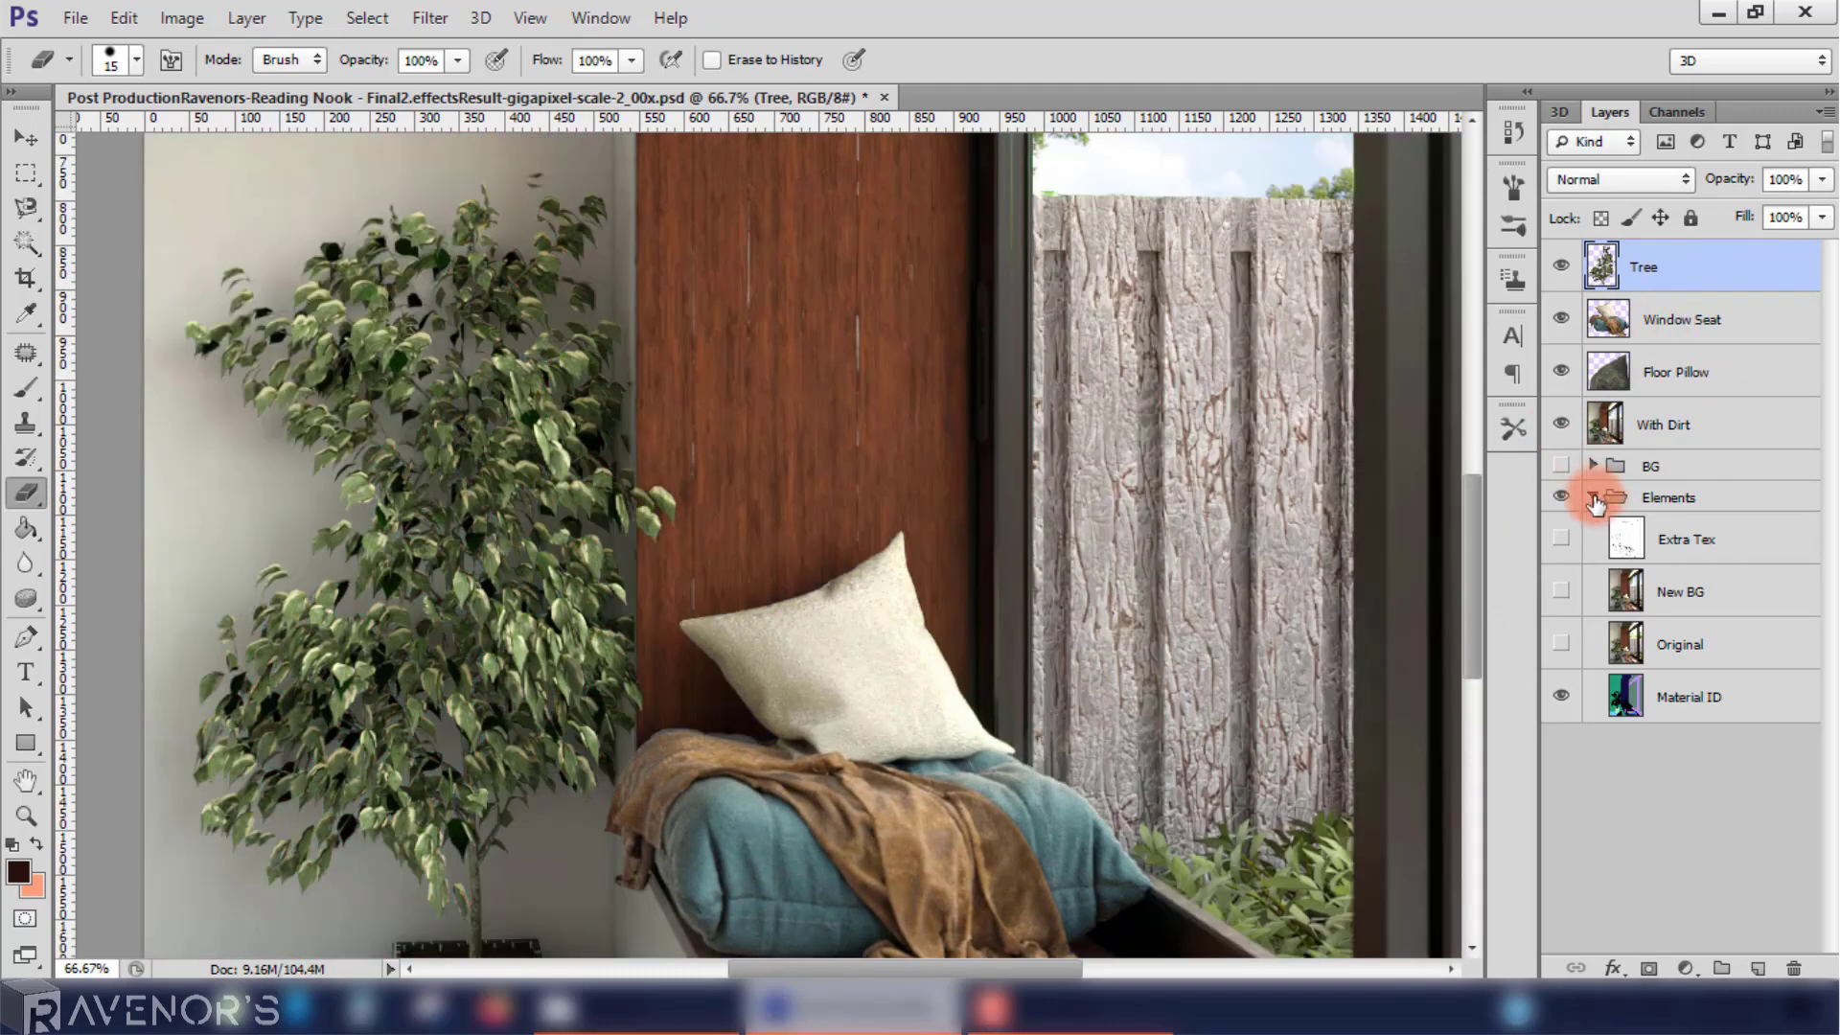
click(1592, 496)
key(z)
key(ctrl+0)
click(711, 519)
click(181, 17)
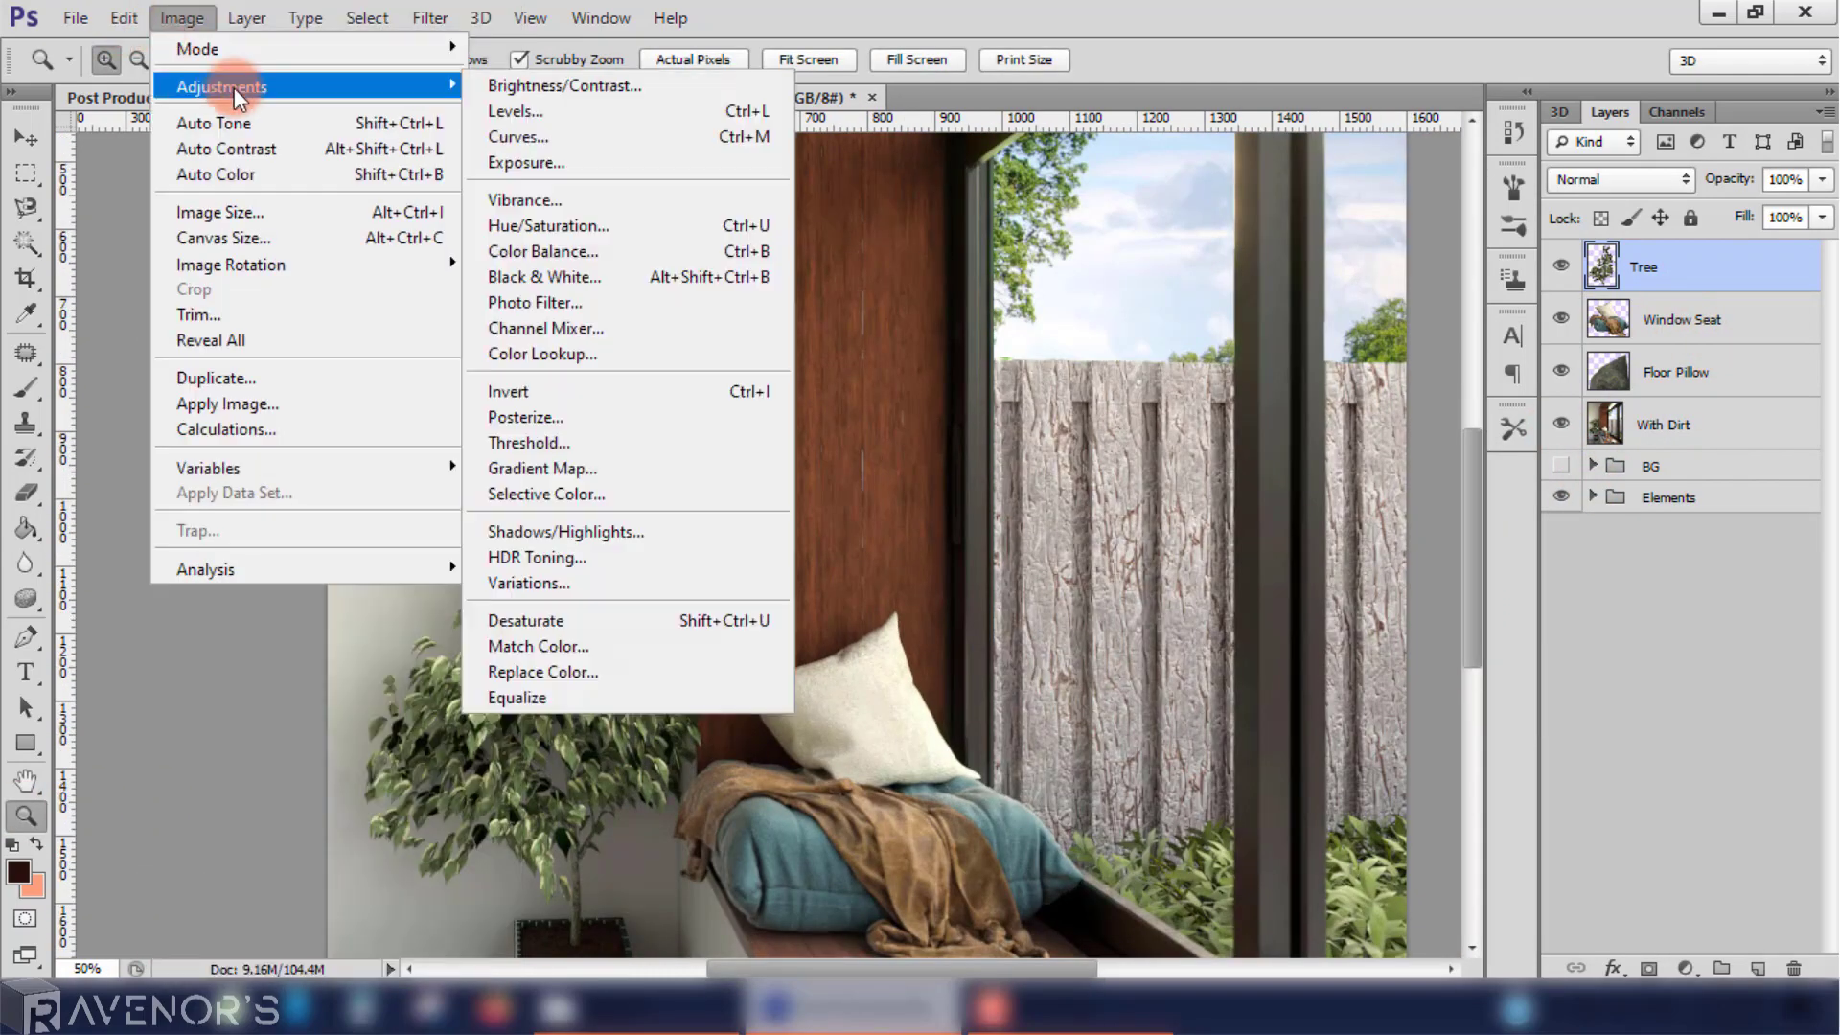
click(589, 217)
drag(1380, 416, 1422, 416)
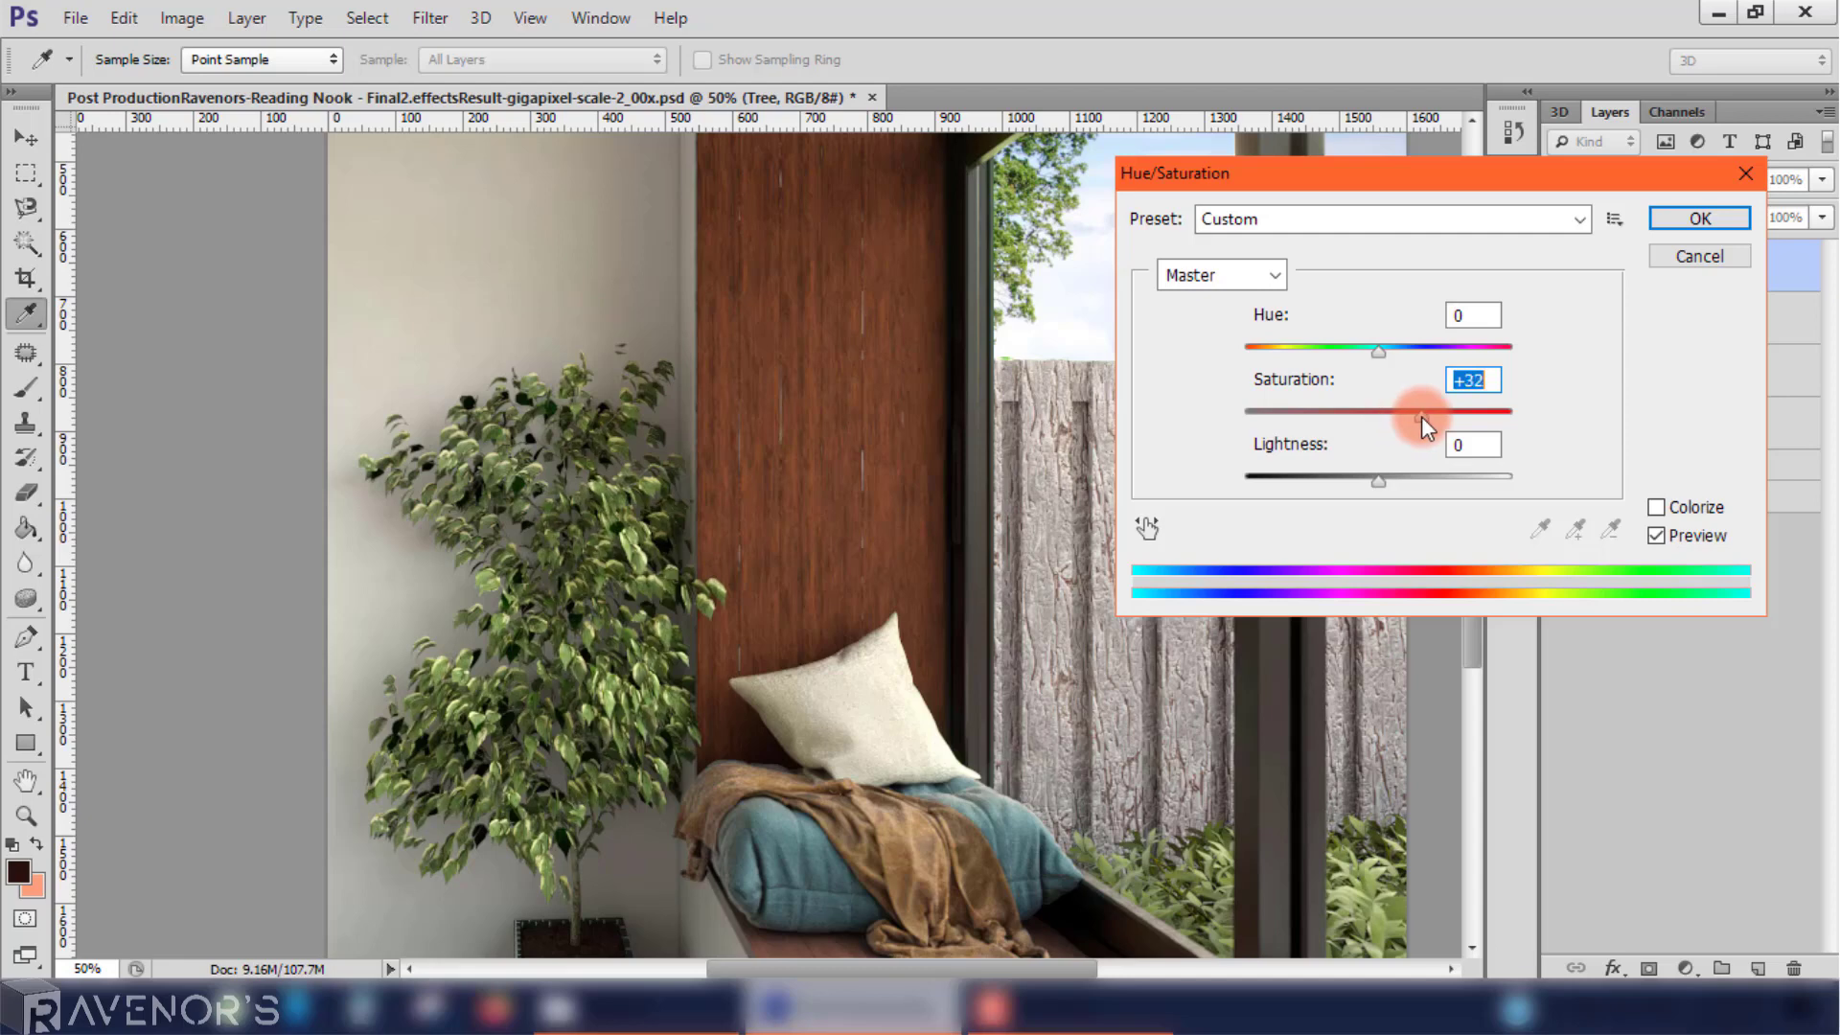
drag(1378, 480, 1395, 481)
drag(1422, 416, 1429, 412)
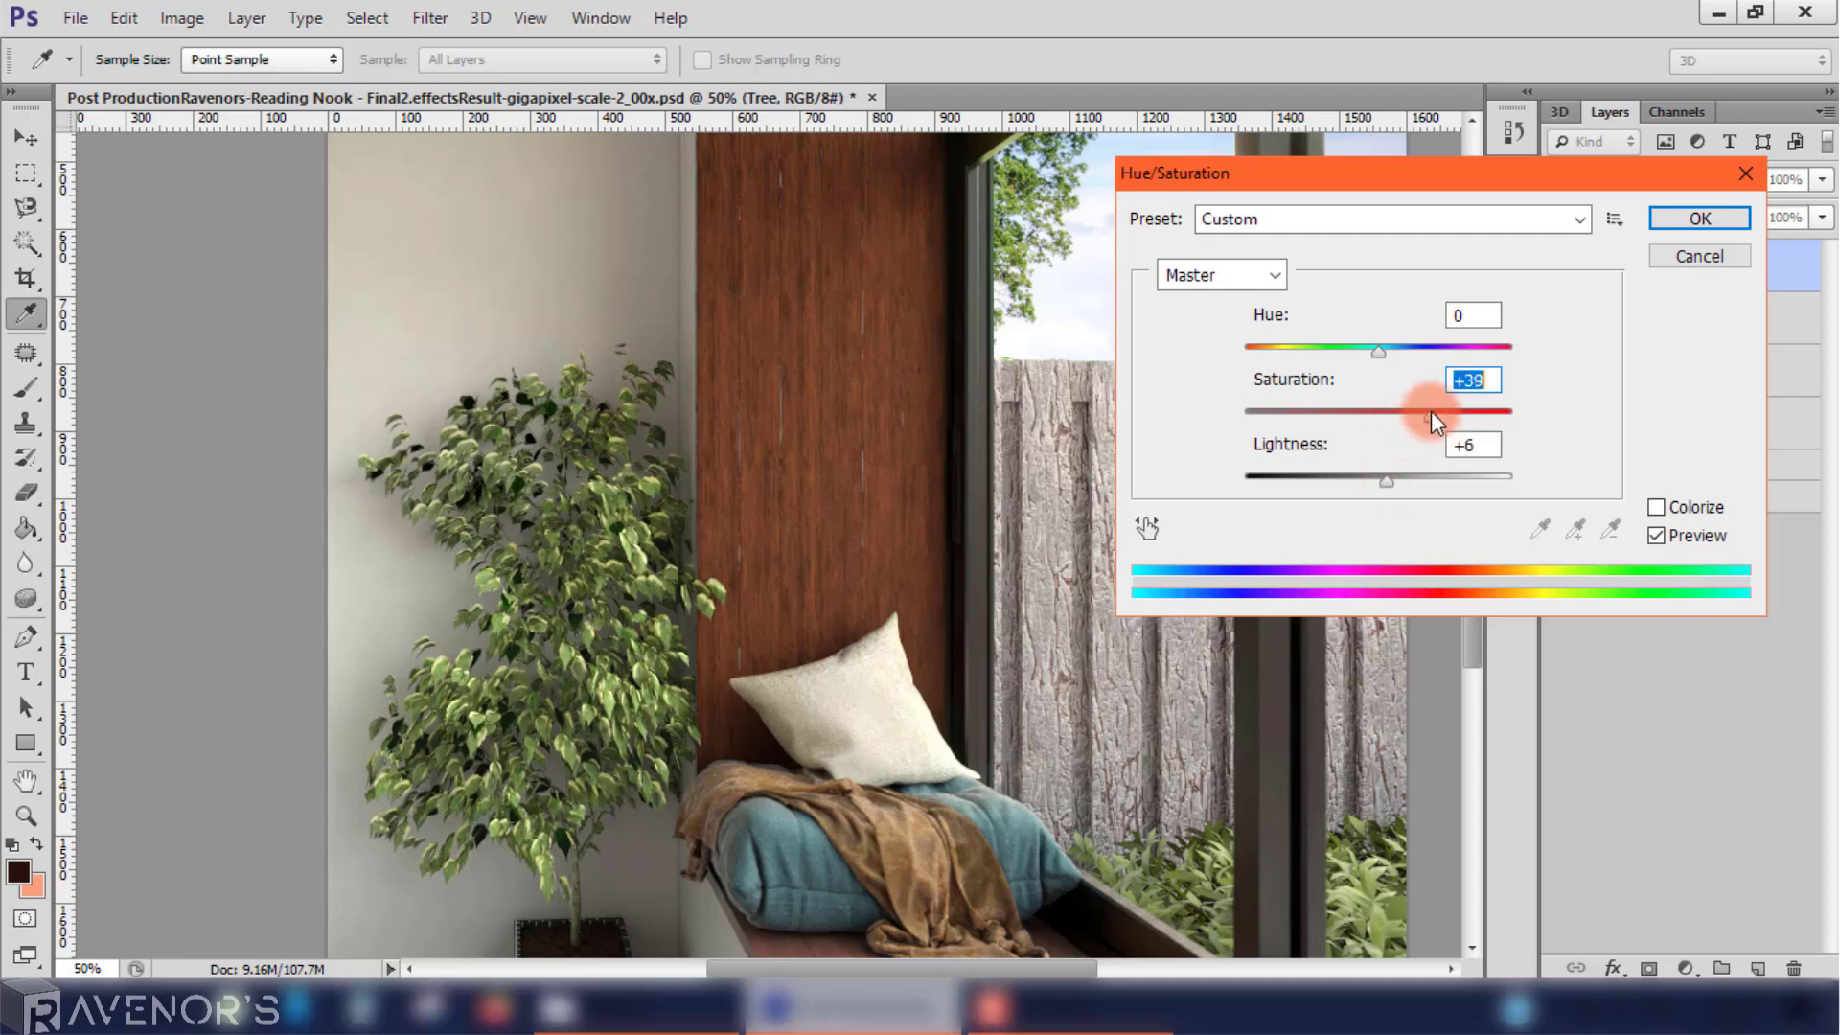
mouse_move(1378, 352)
mouse_down()
mouse_move(1505, 347)
mouse_move(1388, 364)
mouse_up()
click(1656, 536)
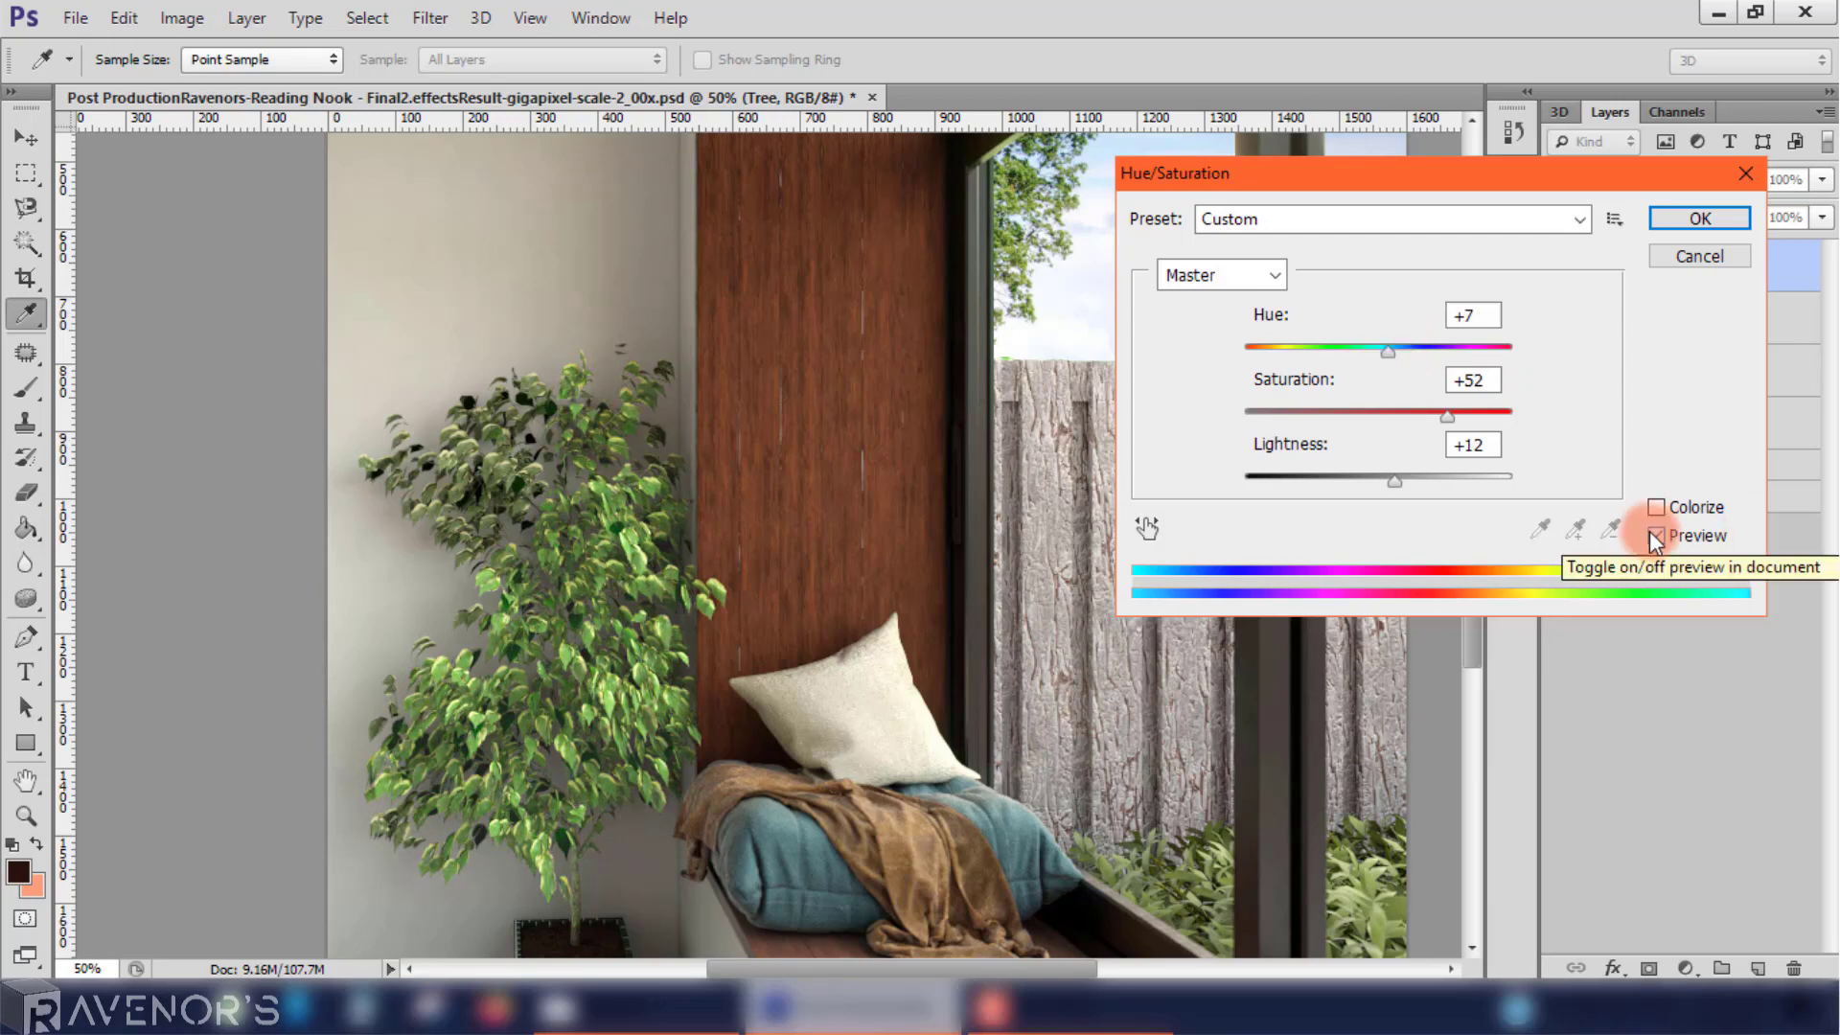
click(1692, 220)
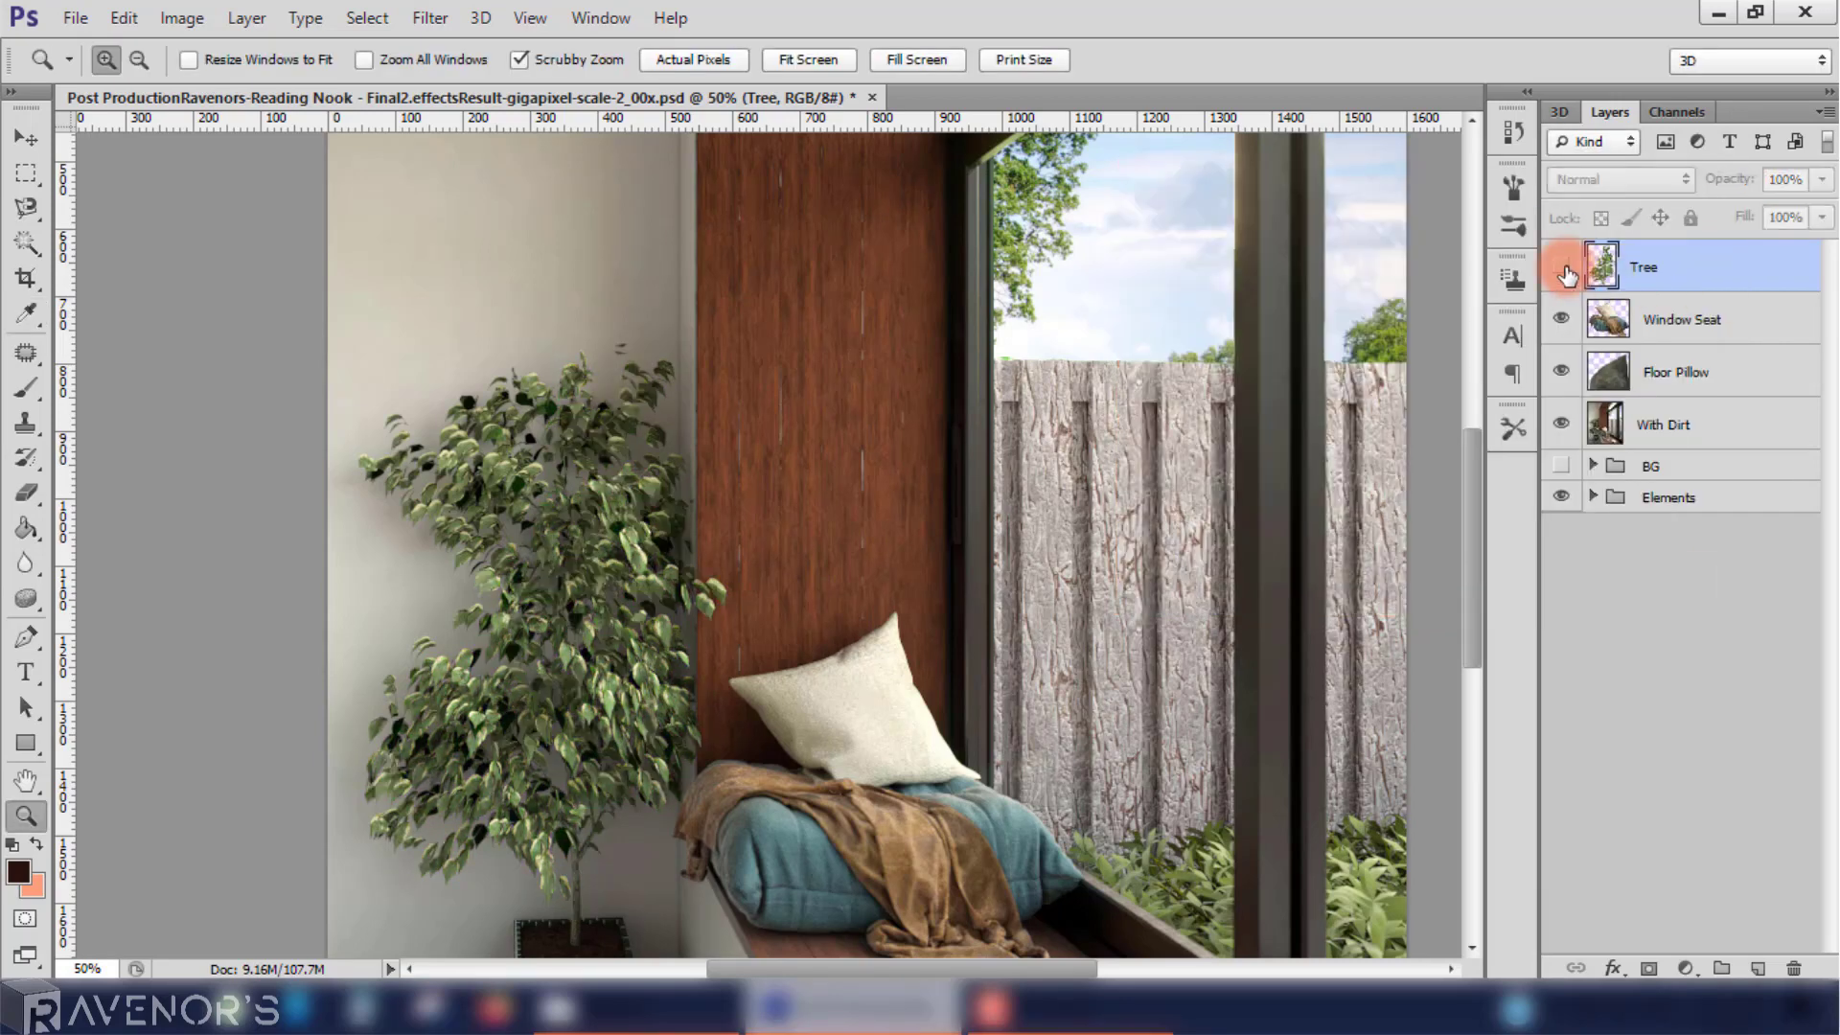
Step: Copy the upper-left leaves, Magic Wand-picked on Material ID, to a new layer below Tree
click(1691, 706)
key(w)
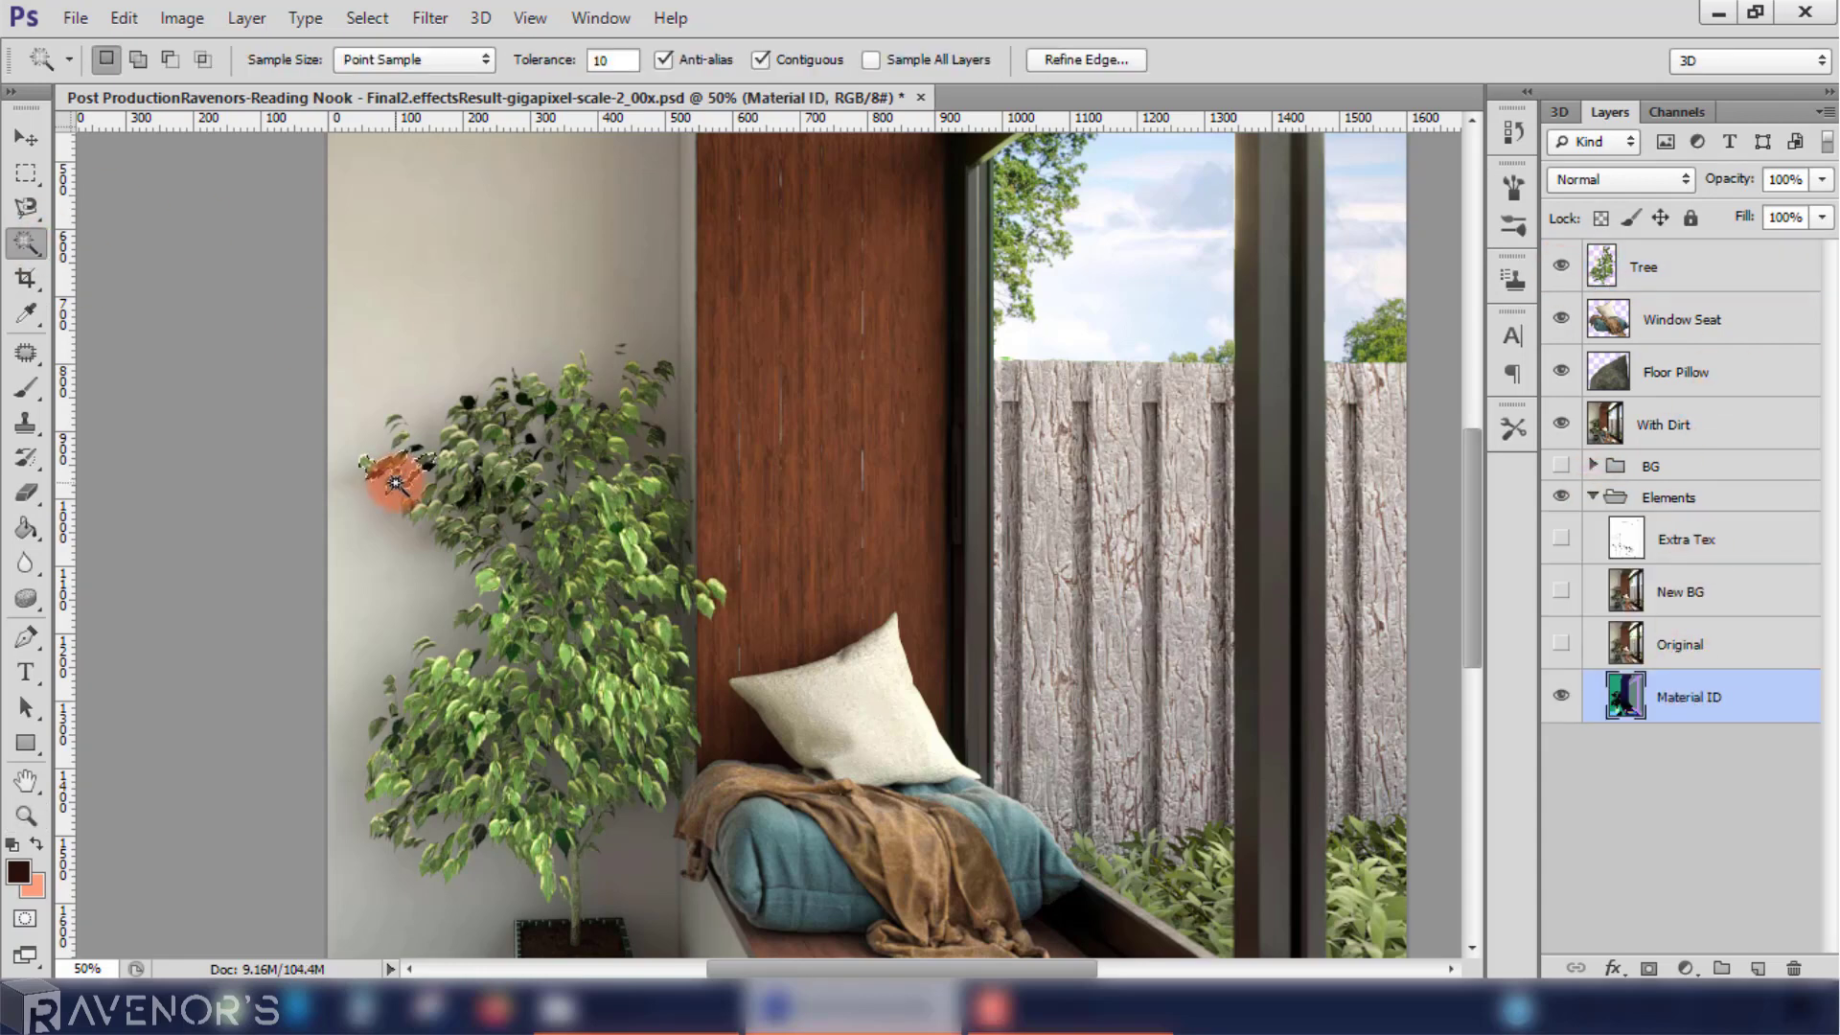
click(394, 482)
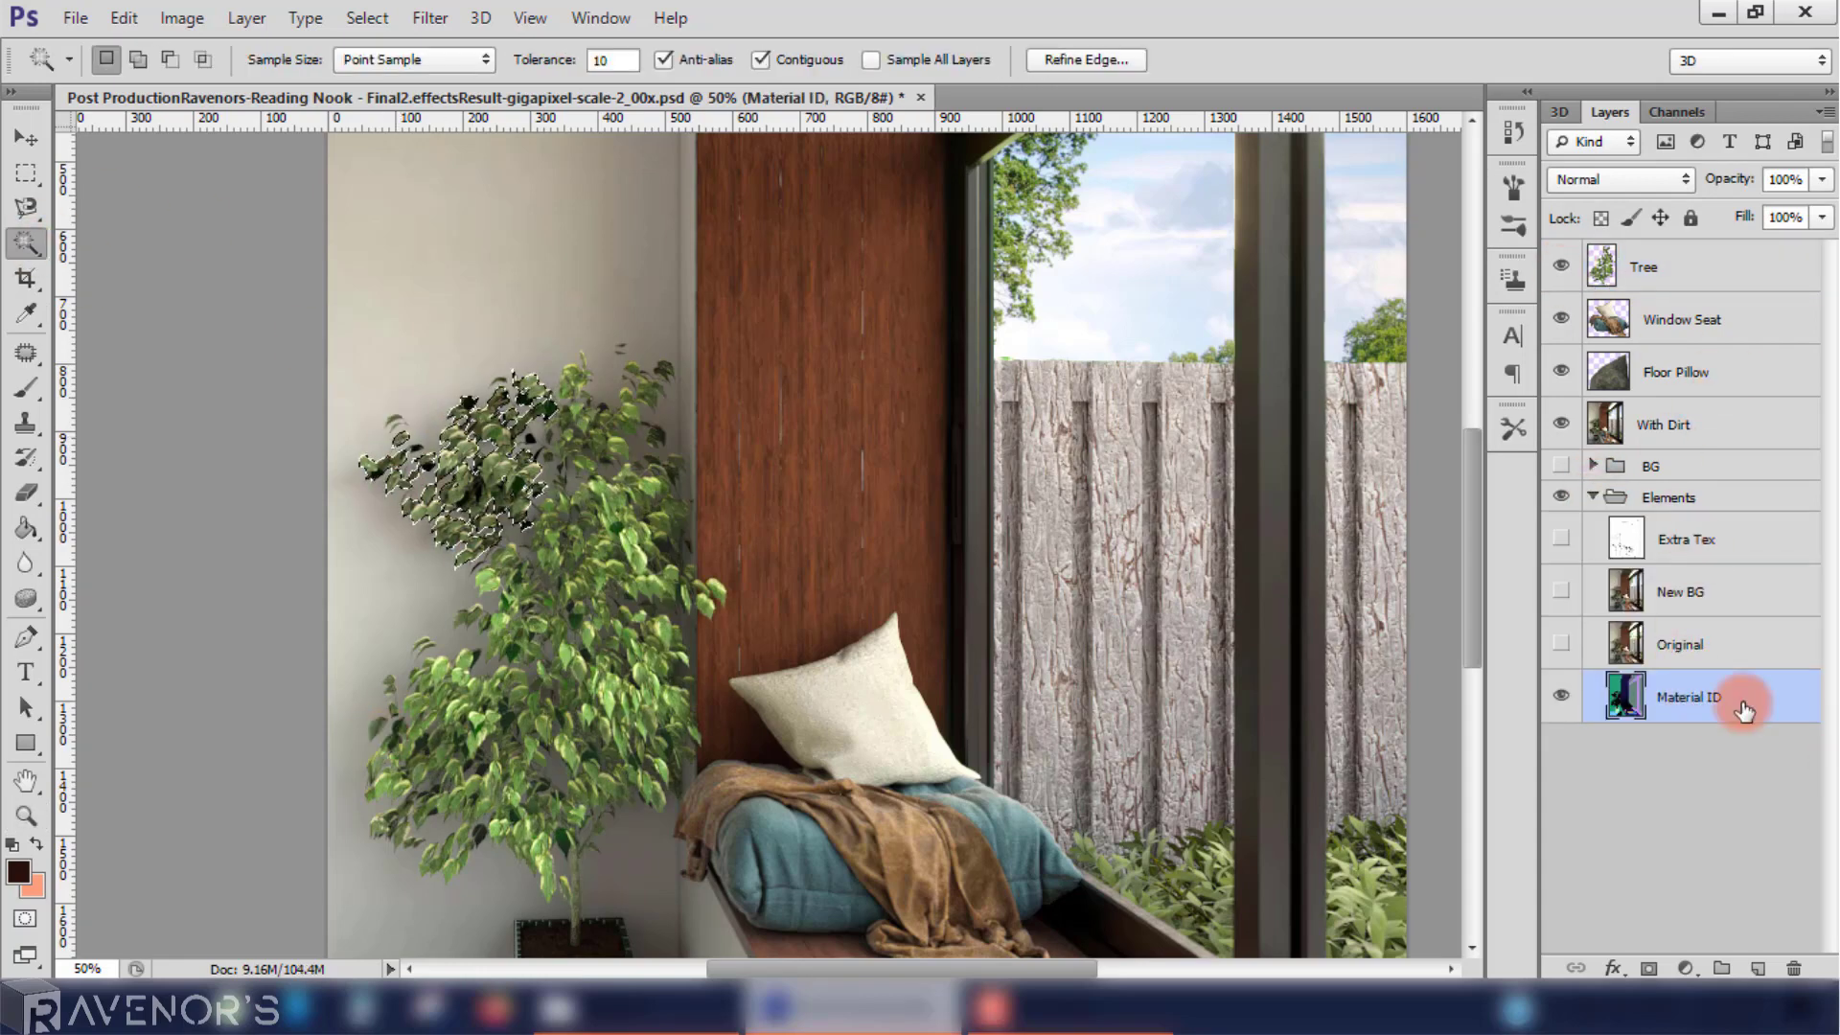
key(ctrl+j)
drag(1687, 696, 1683, 296)
Step: Boost the leaves layer's saturation and lightness, then merge it down into Tree
click(182, 17)
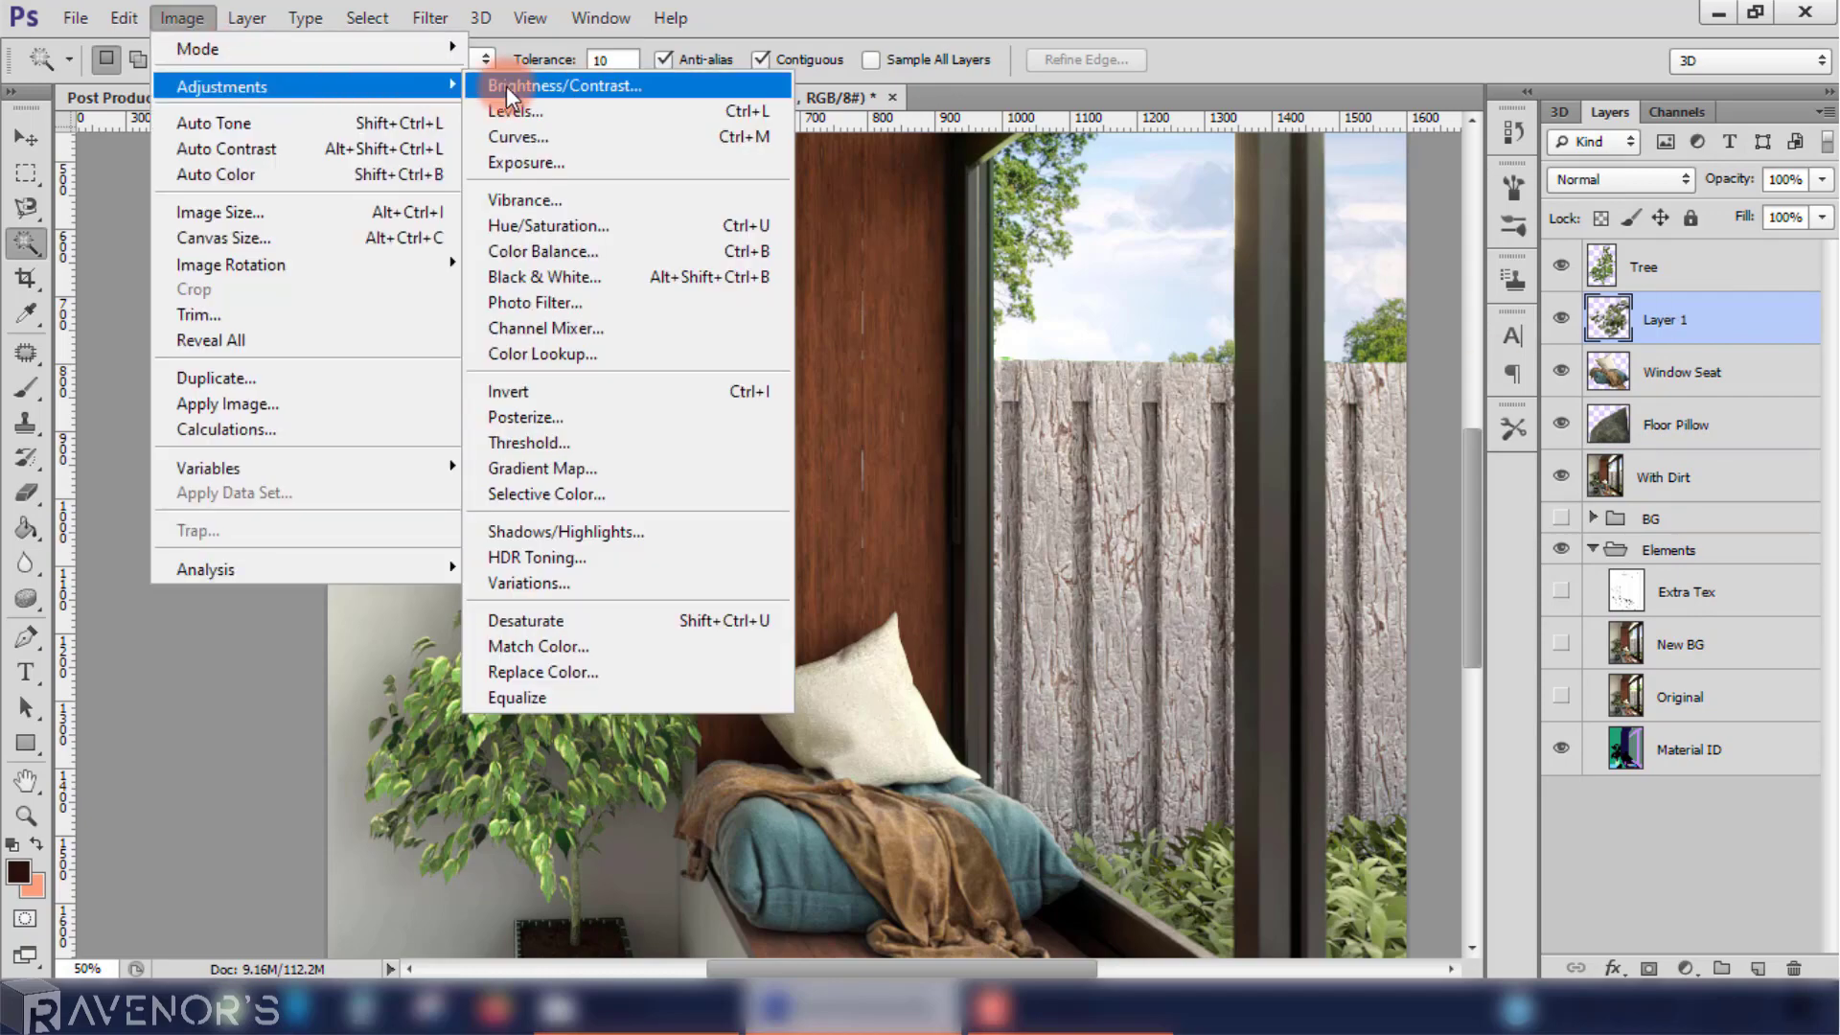
click(537, 223)
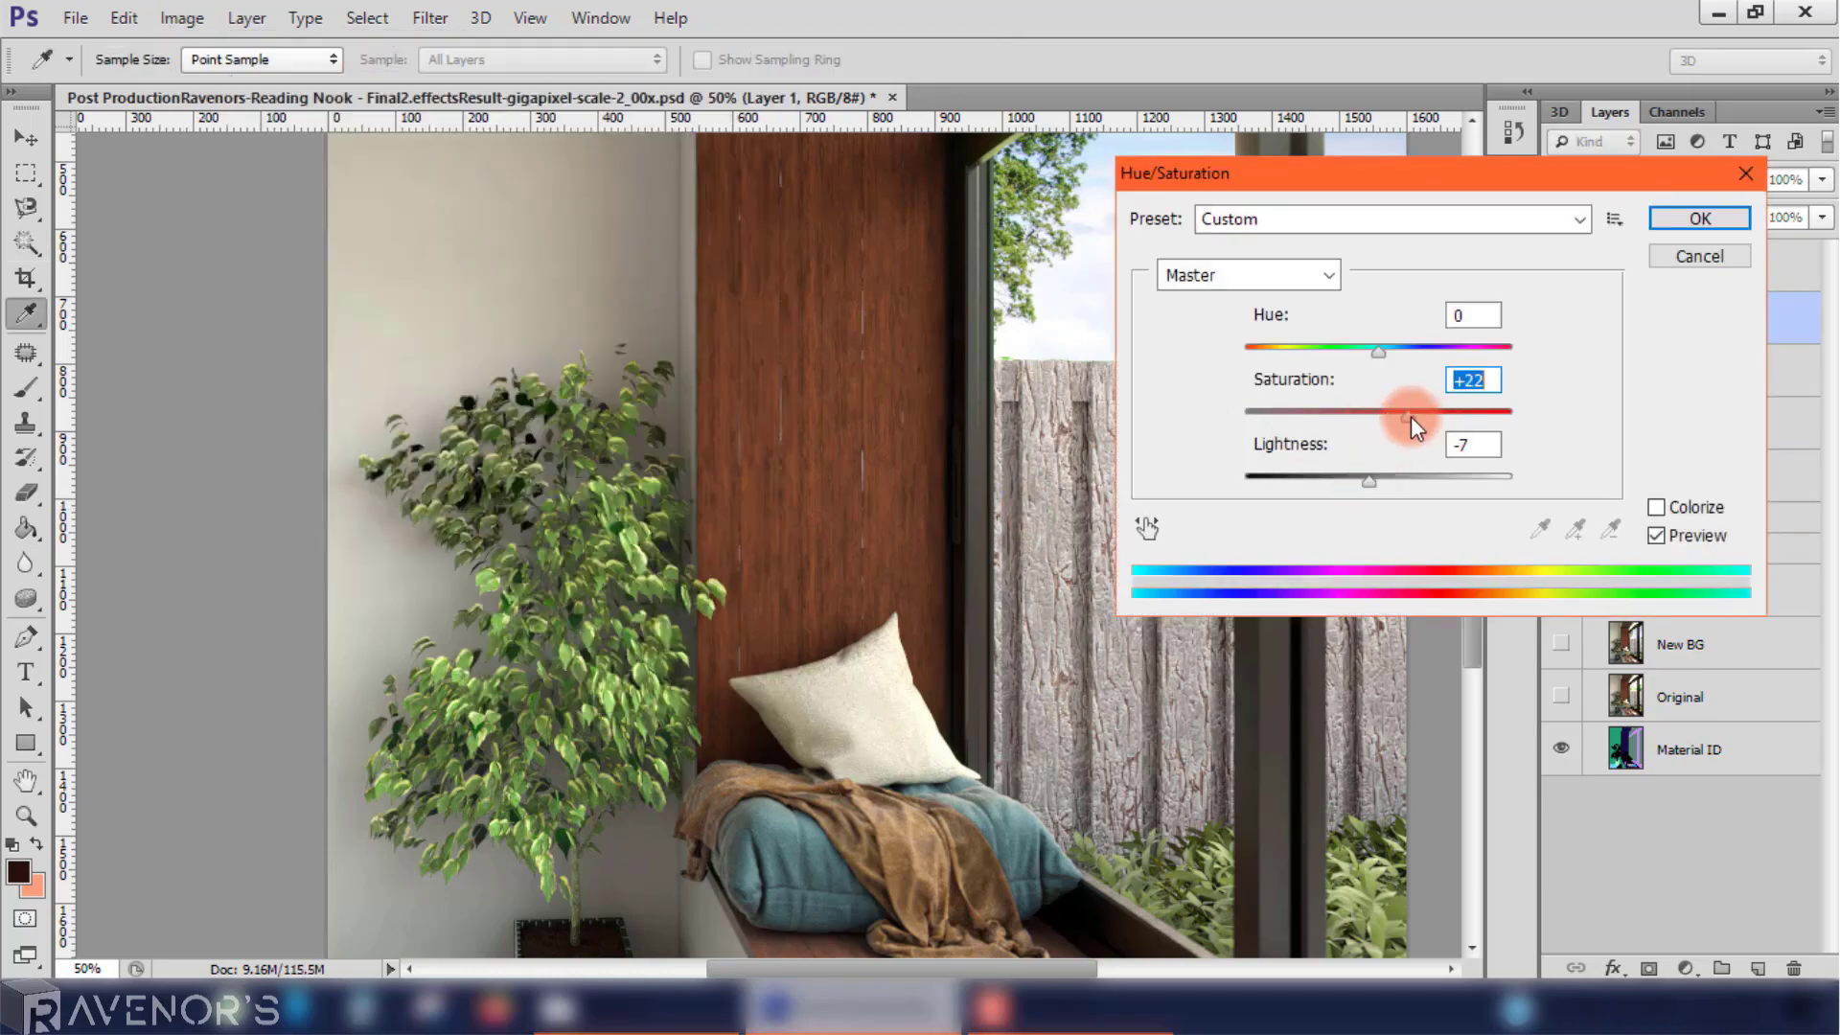
drag(1407, 413, 1416, 414)
drag(1368, 481, 1373, 481)
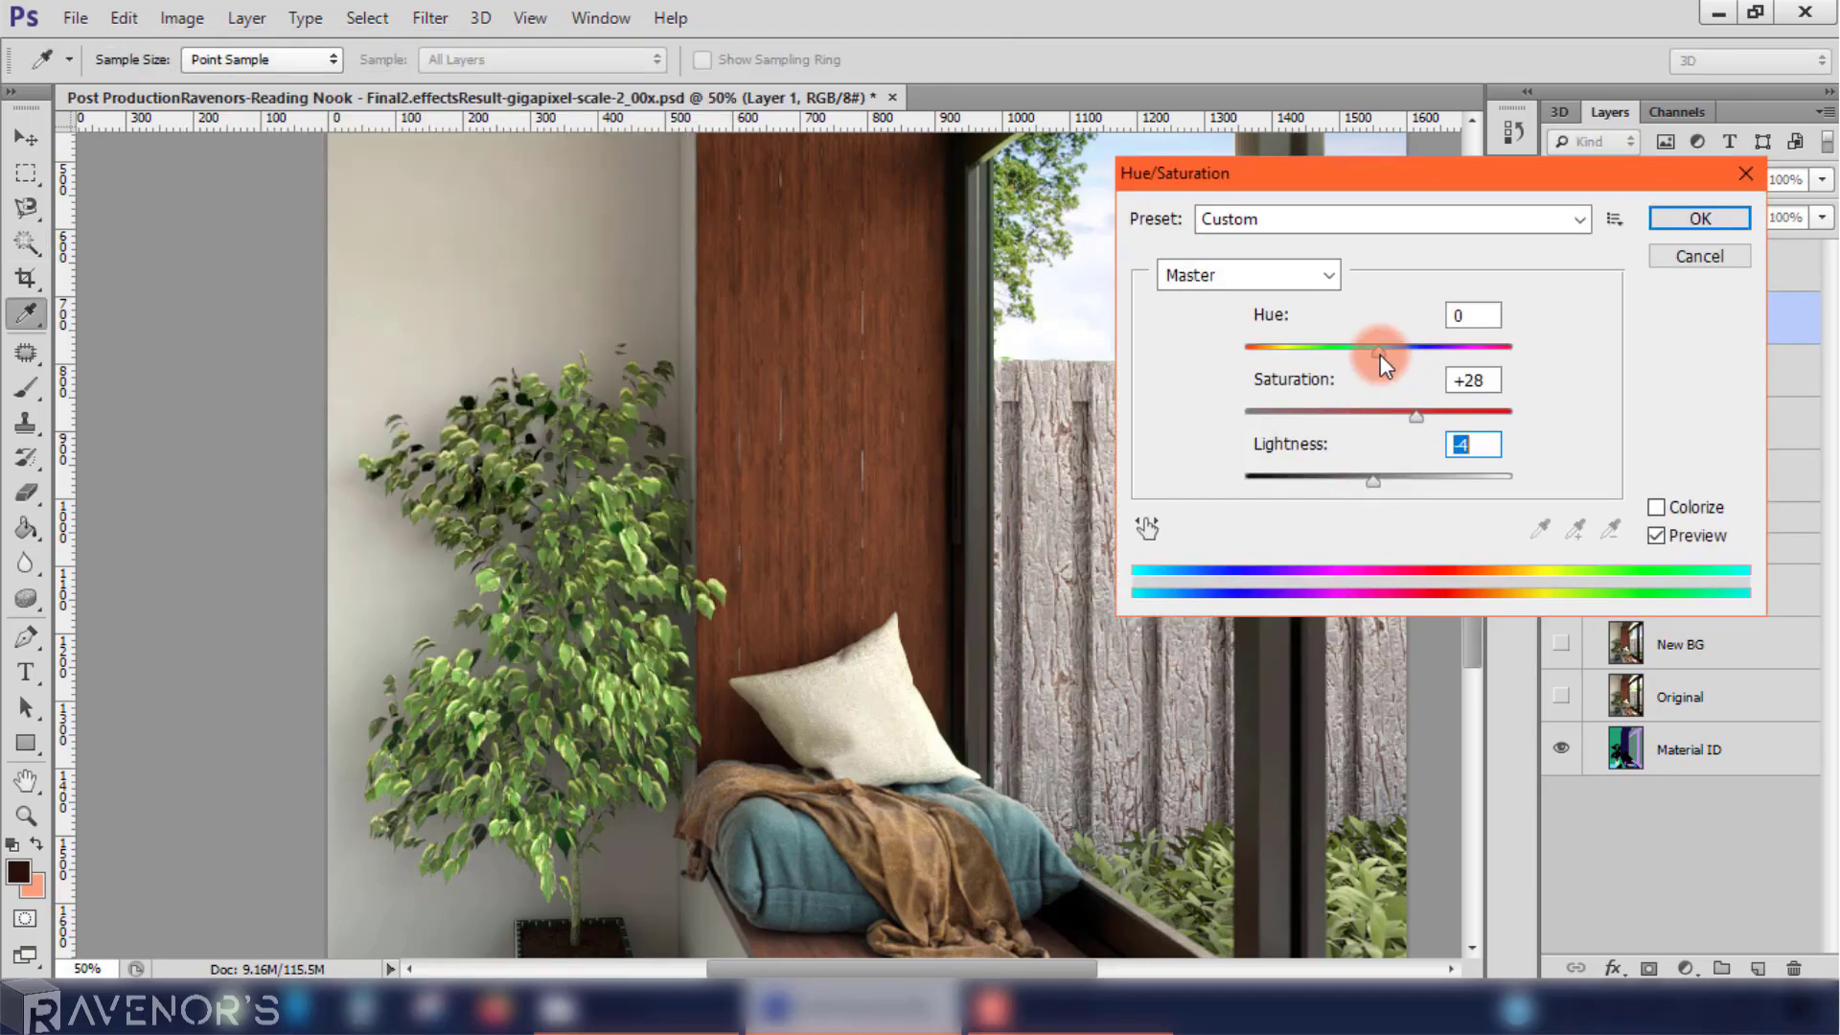
click(1699, 218)
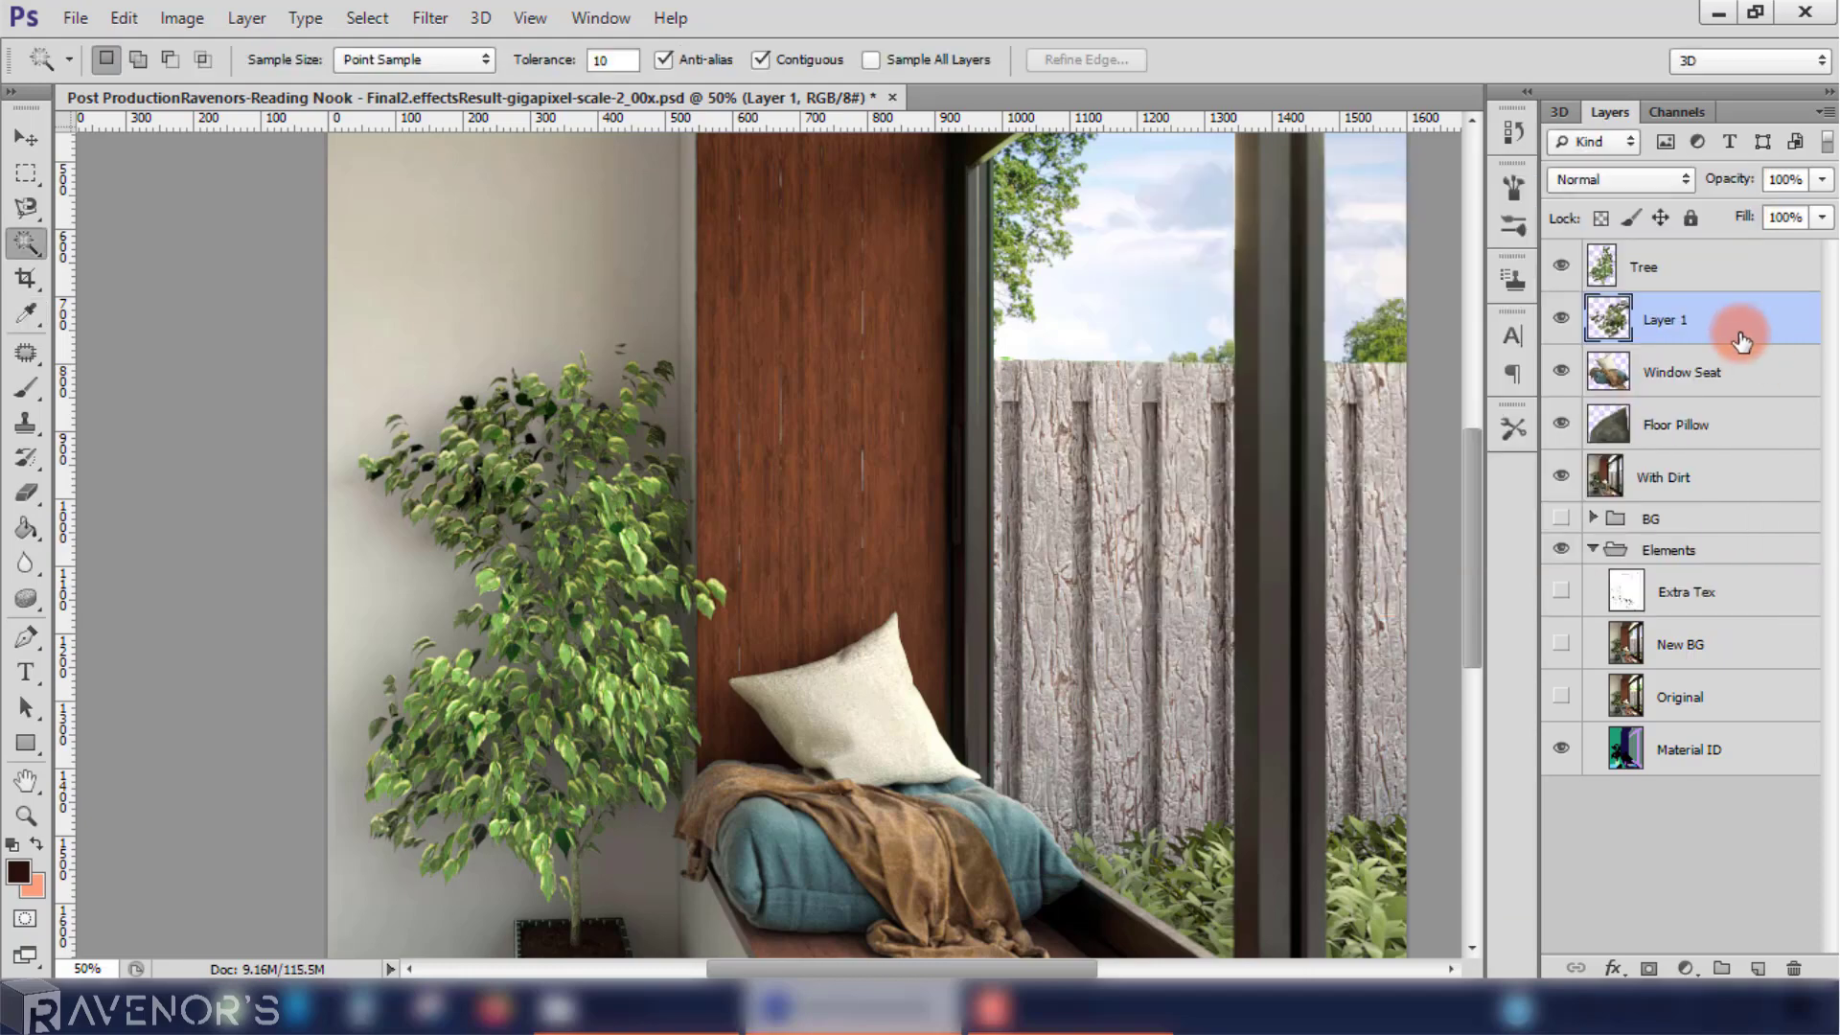
right_click(1741, 340)
click(1236, 784)
click(1560, 268)
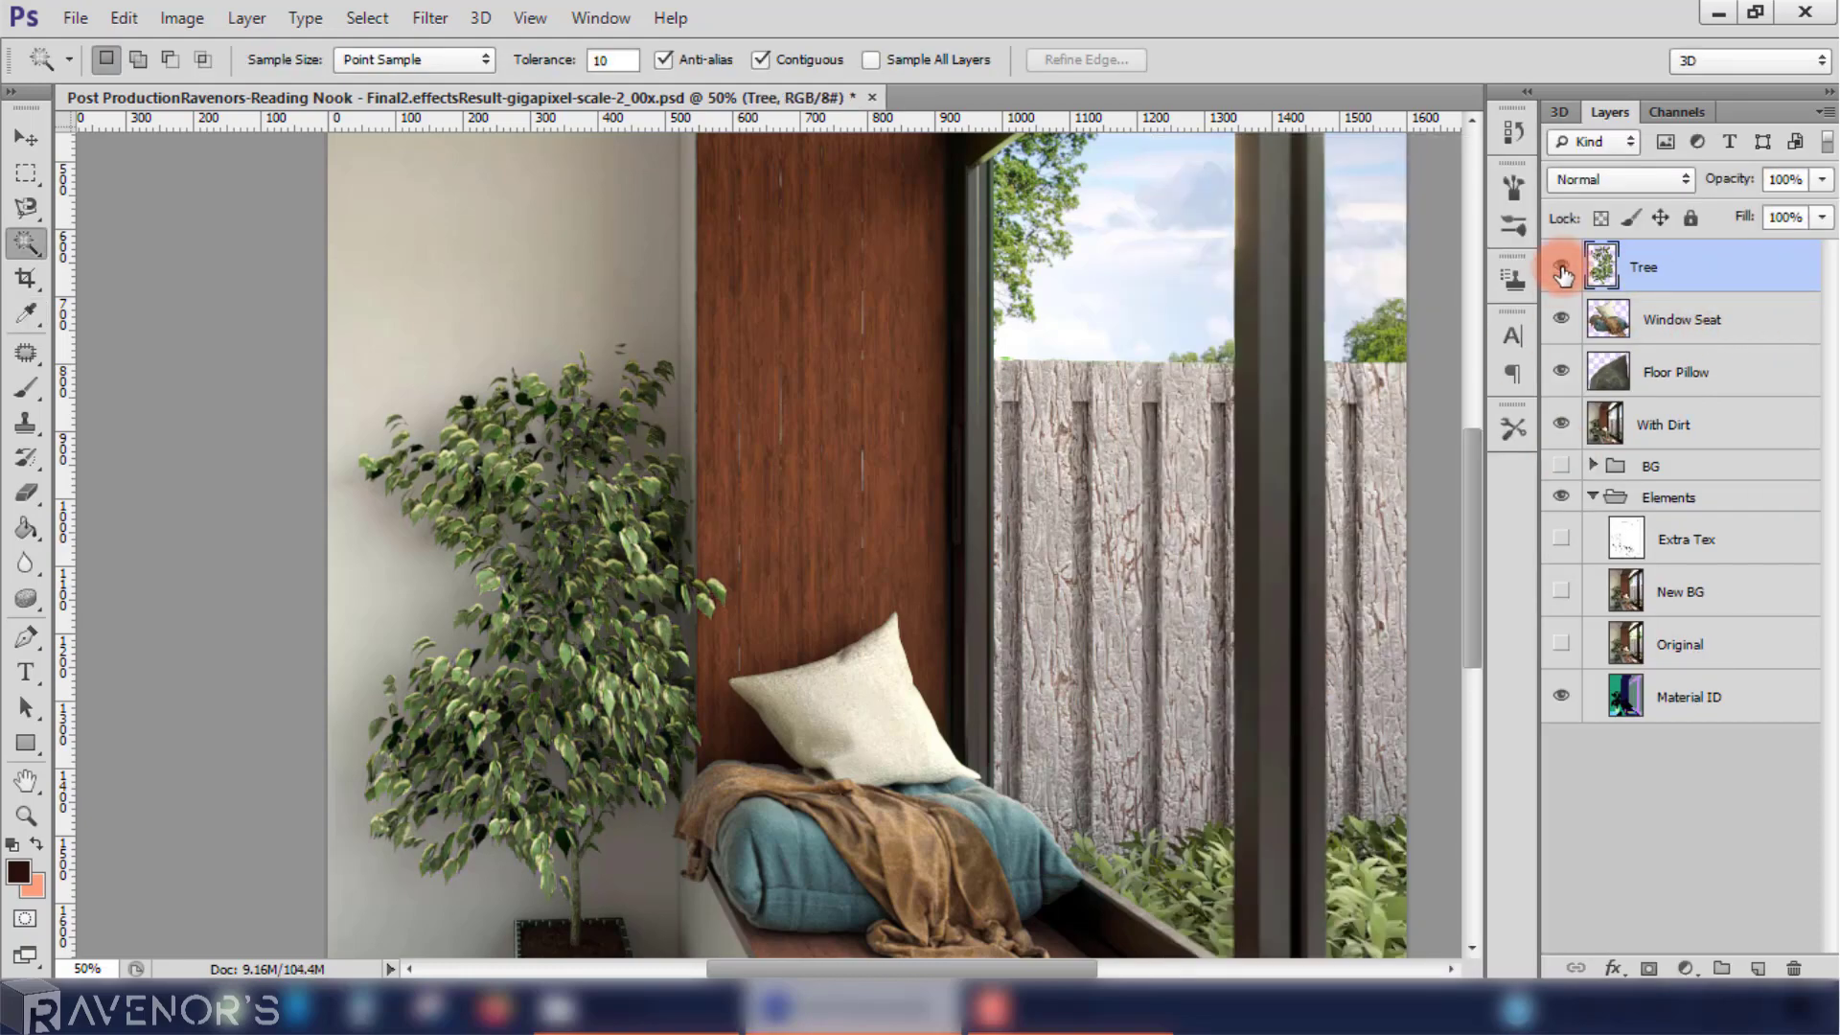
Step: Apply a Hue/Saturation boost to the Window Seat layer
scroll(1478, 535, down, 1)
click(1737, 348)
scroll(1470, 499, down, 1)
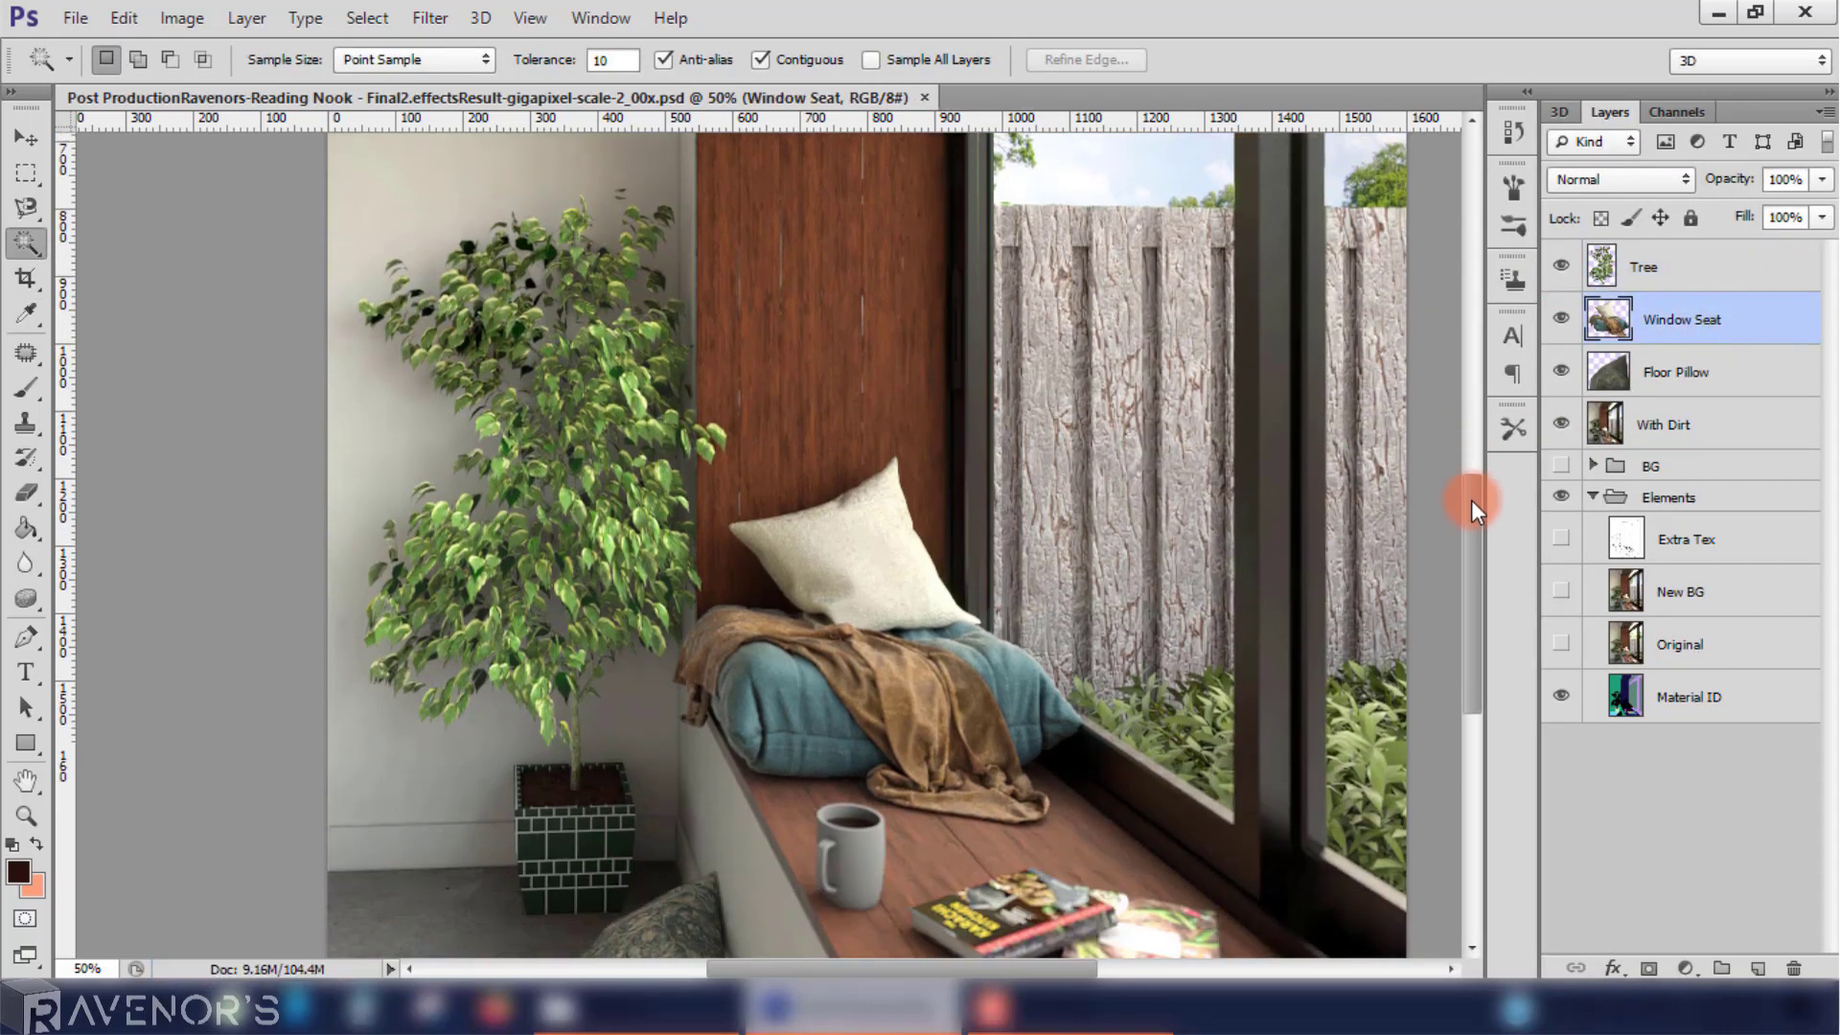
scroll(1470, 498, down, 1)
click(182, 17)
click(441, 292)
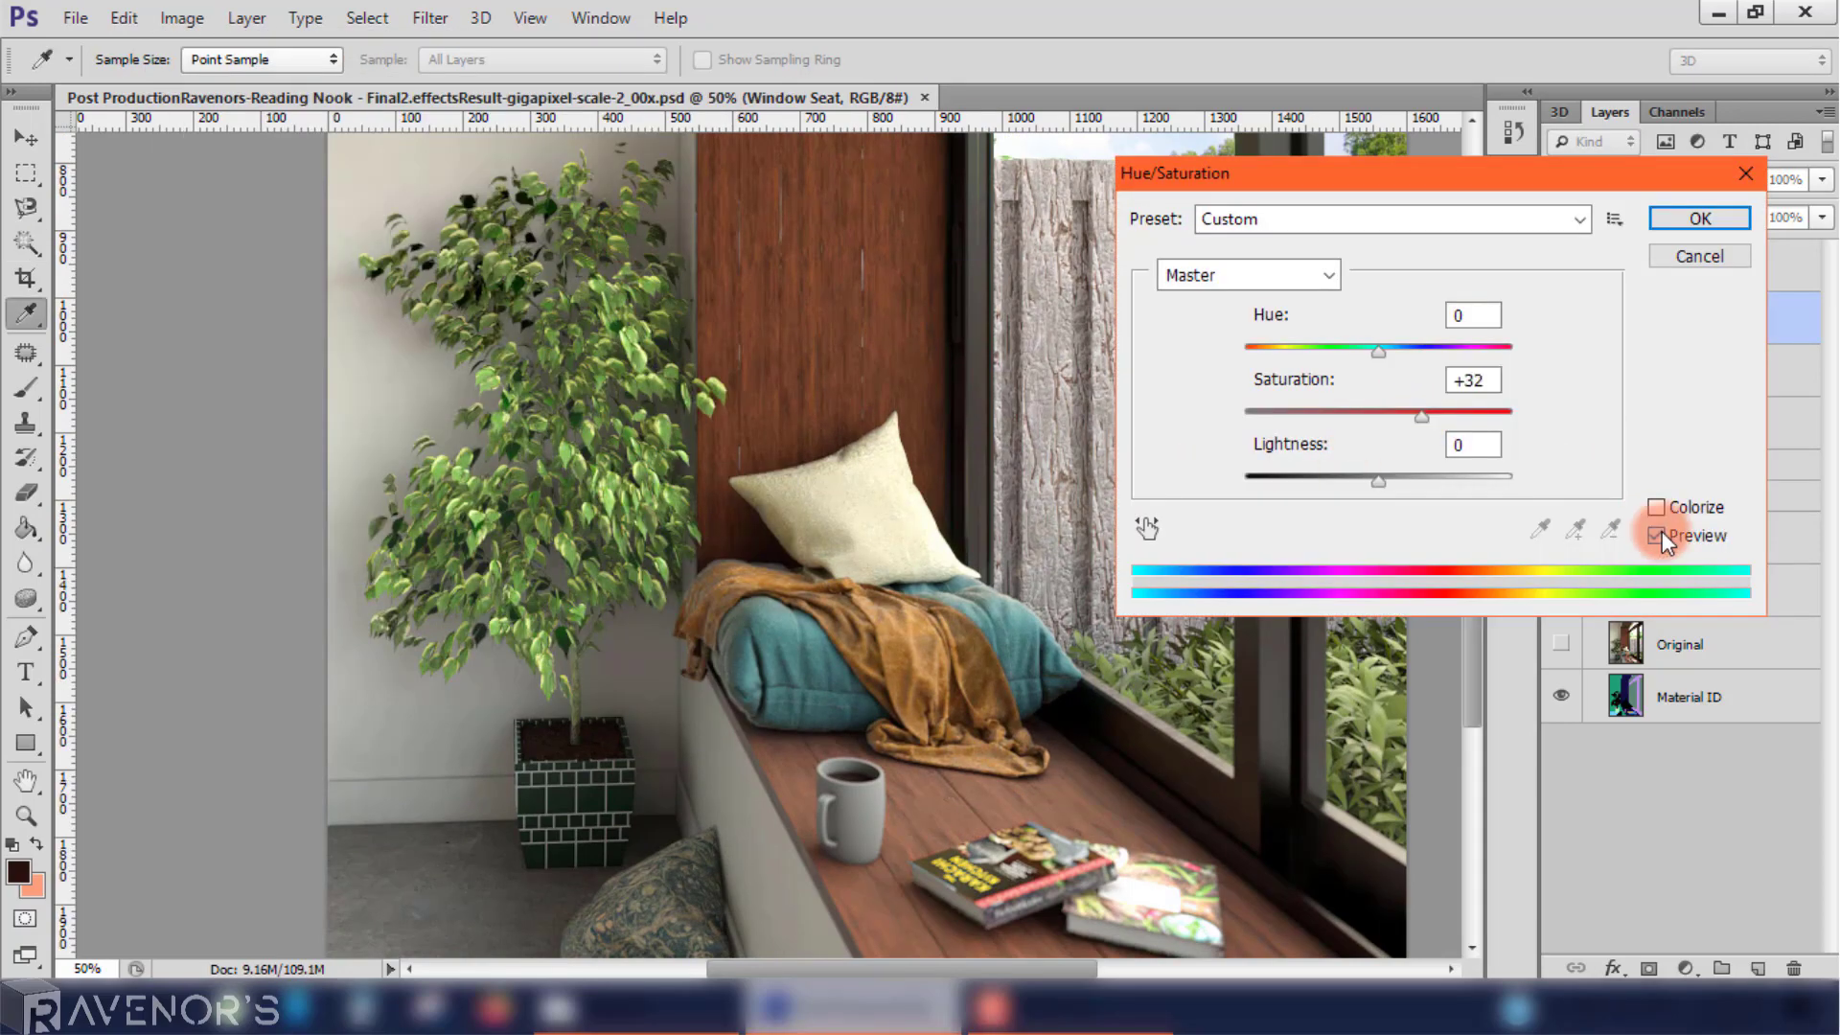
drag(1378, 480, 1376, 485)
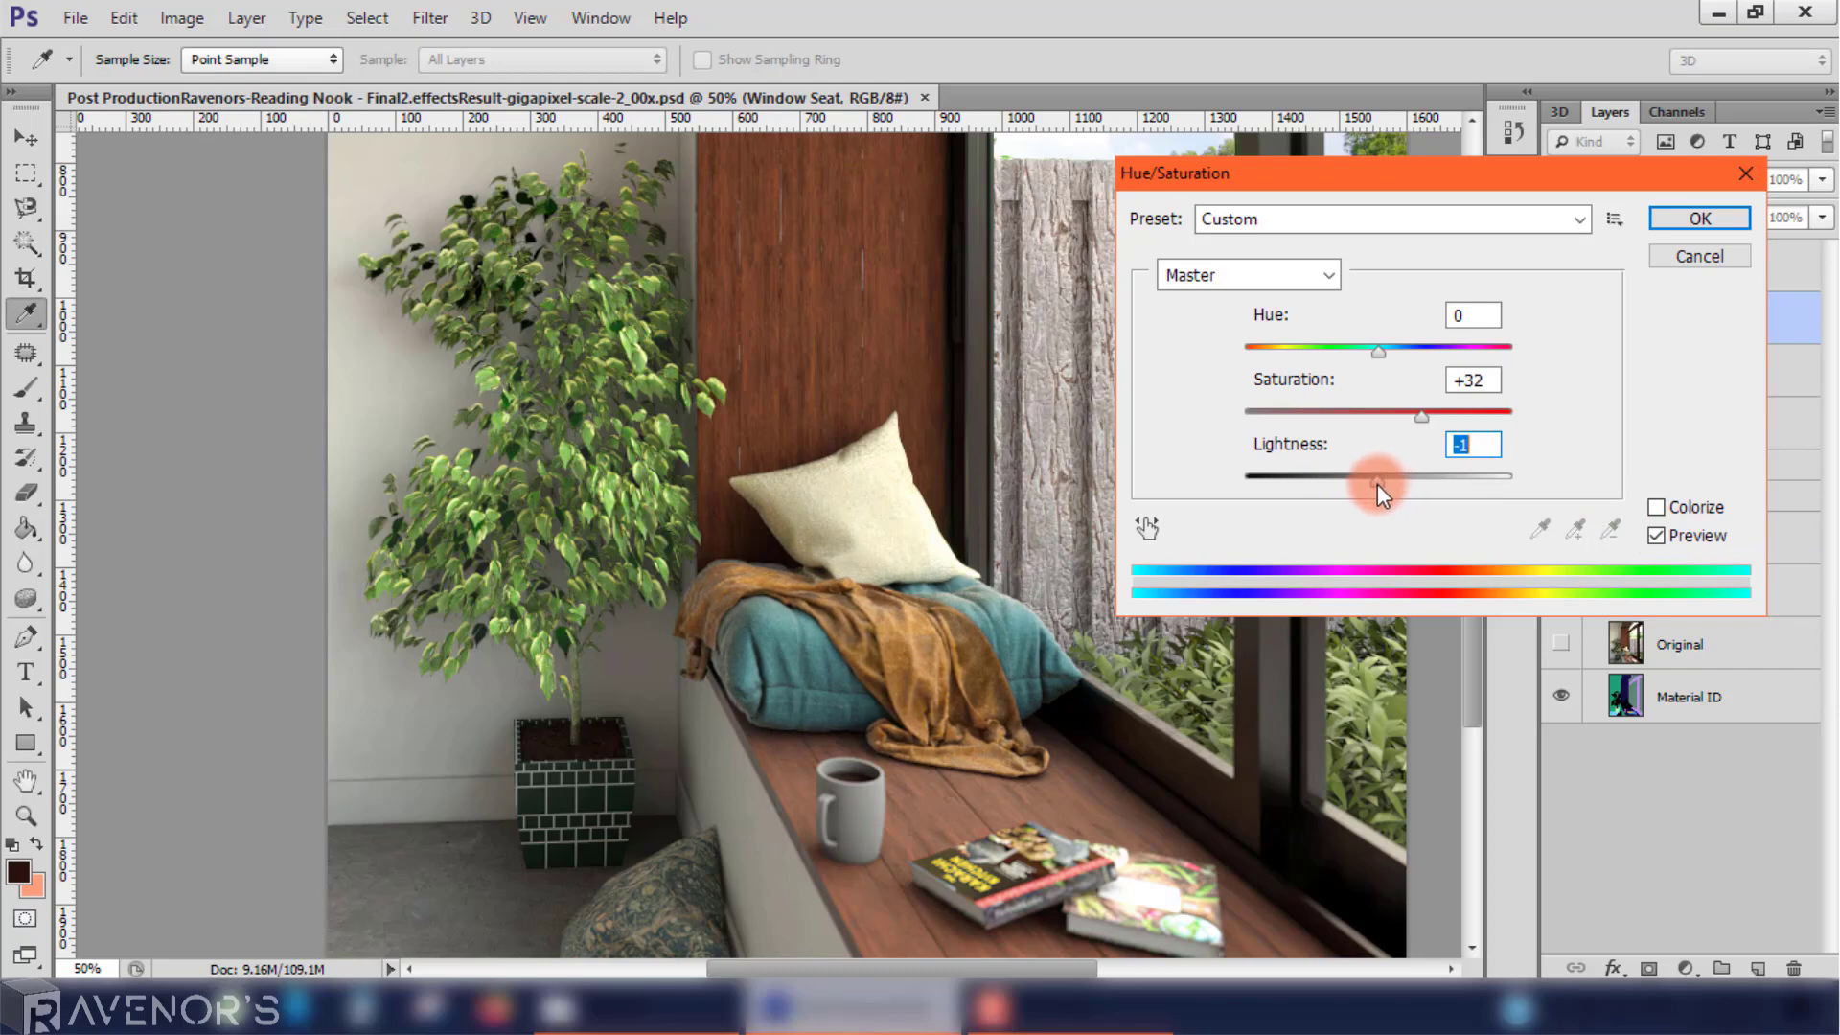
key(Return)
key(w)
Step: Give the Floor Pillow layer a darkening Hue/Saturation tweak and zoom out to the whole render
click(1718, 393)
scroll(1469, 498, down, 1)
click(182, 18)
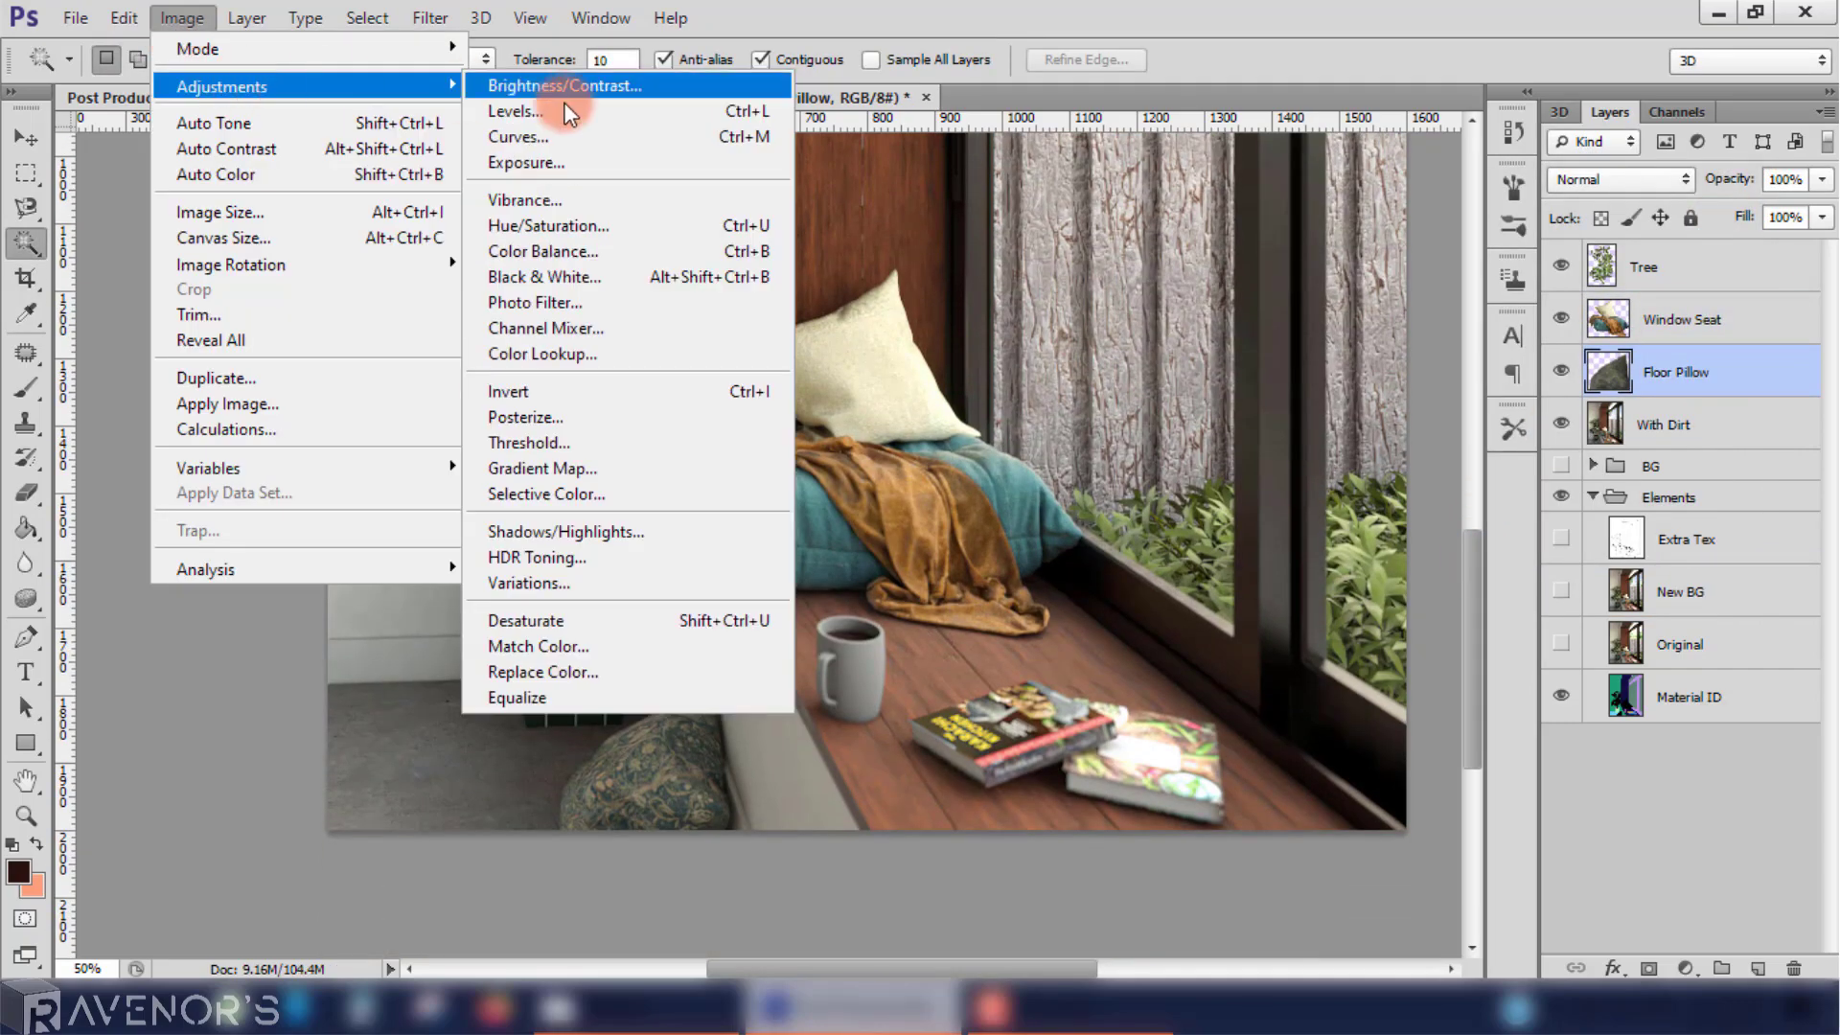
click(537, 332)
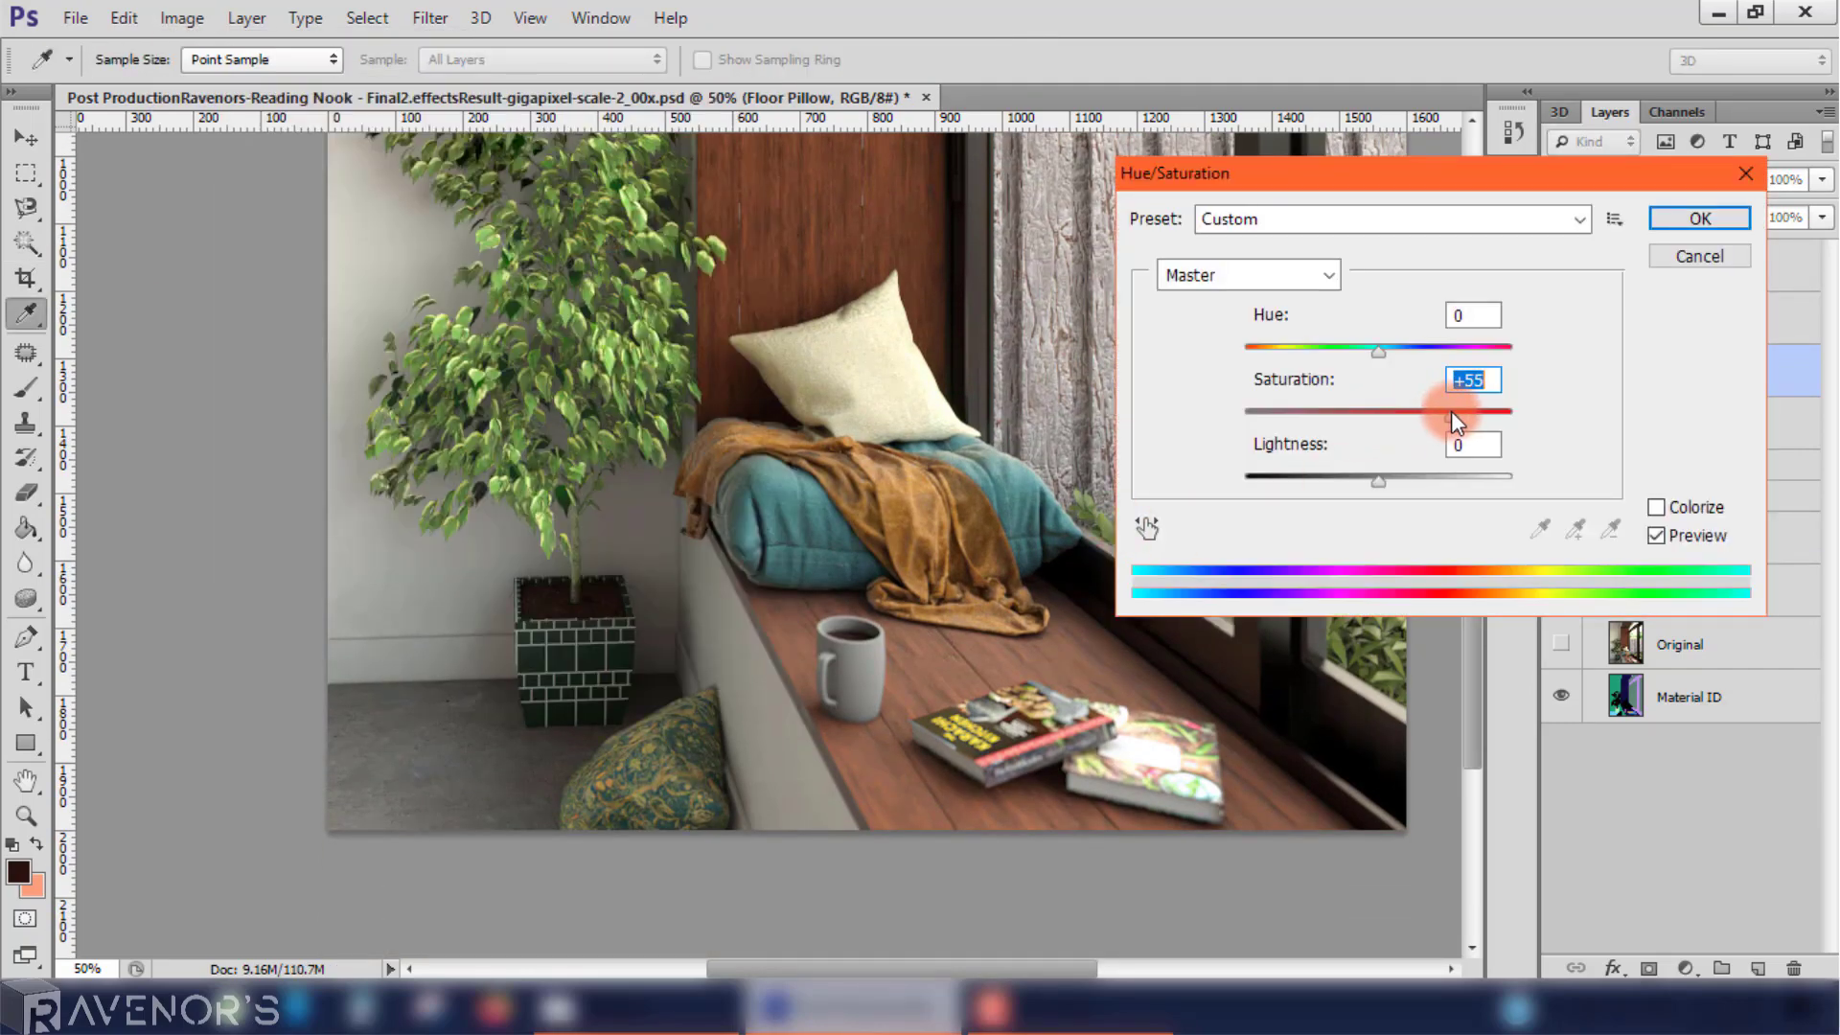
drag(1378, 480, 1357, 481)
click(1653, 536)
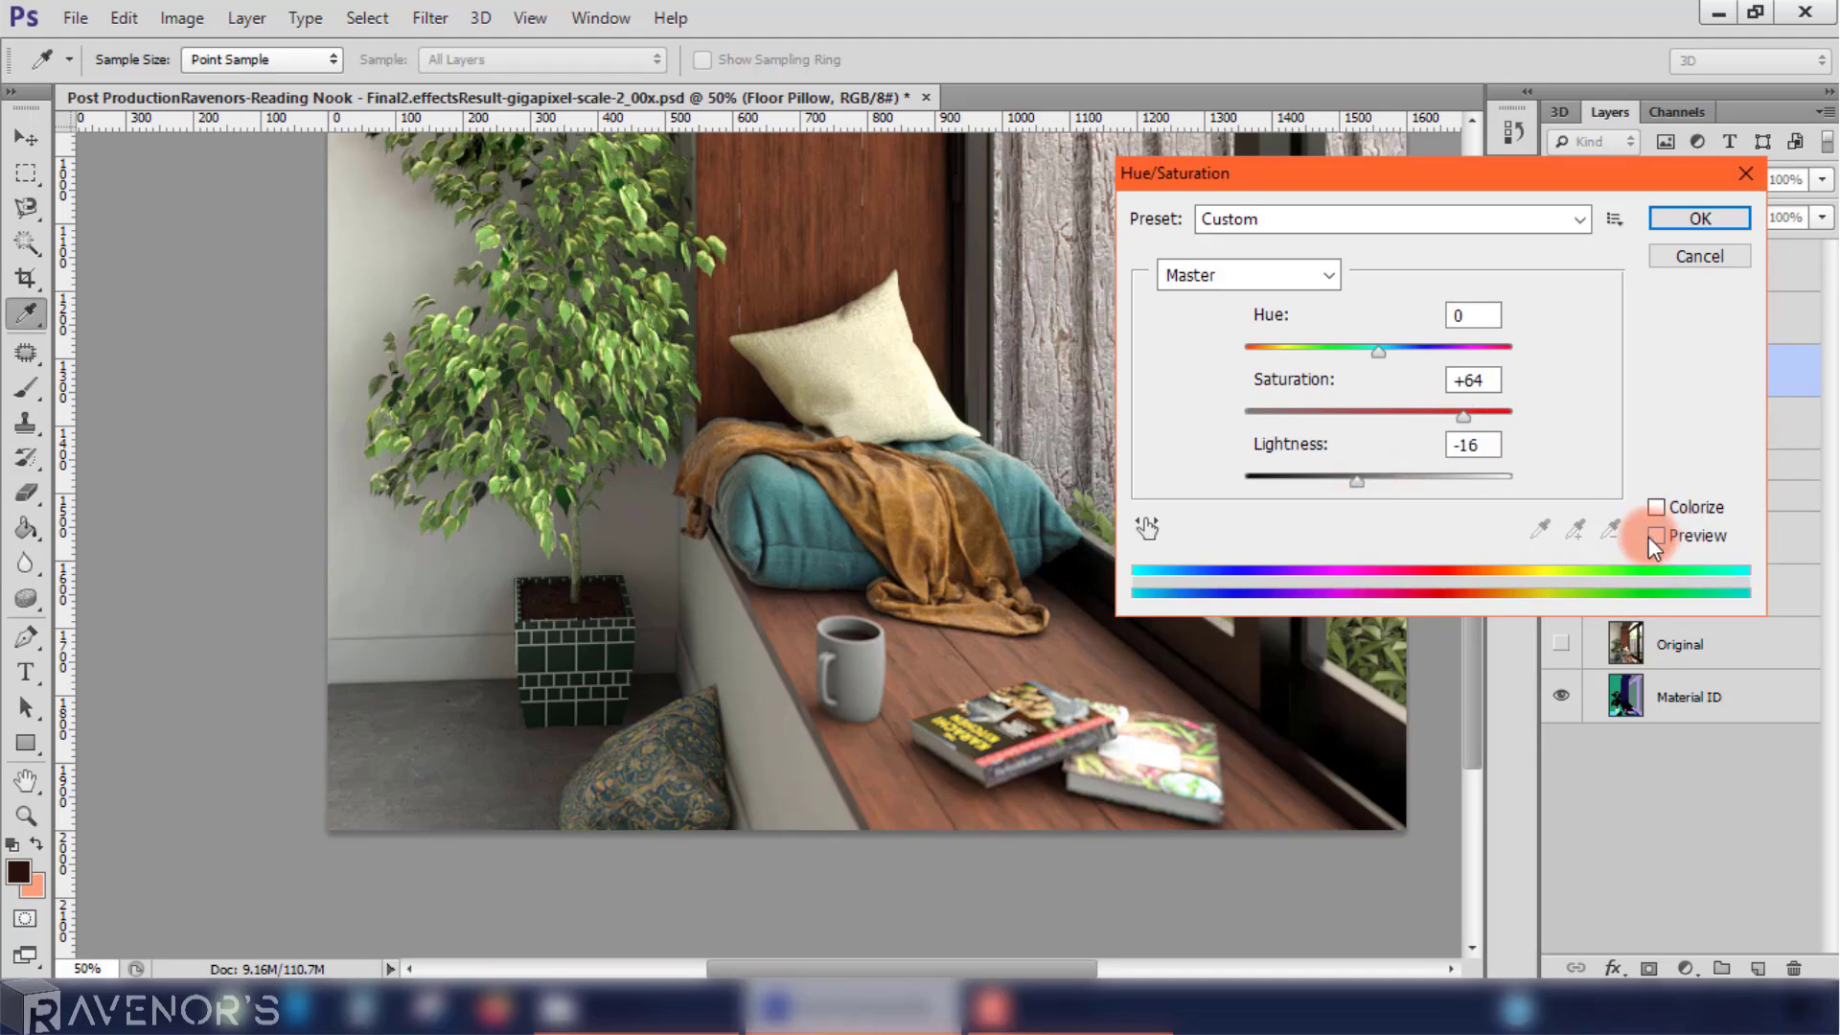
click(1699, 218)
click(25, 816)
drag(661, 882, 613, 883)
click(1727, 374)
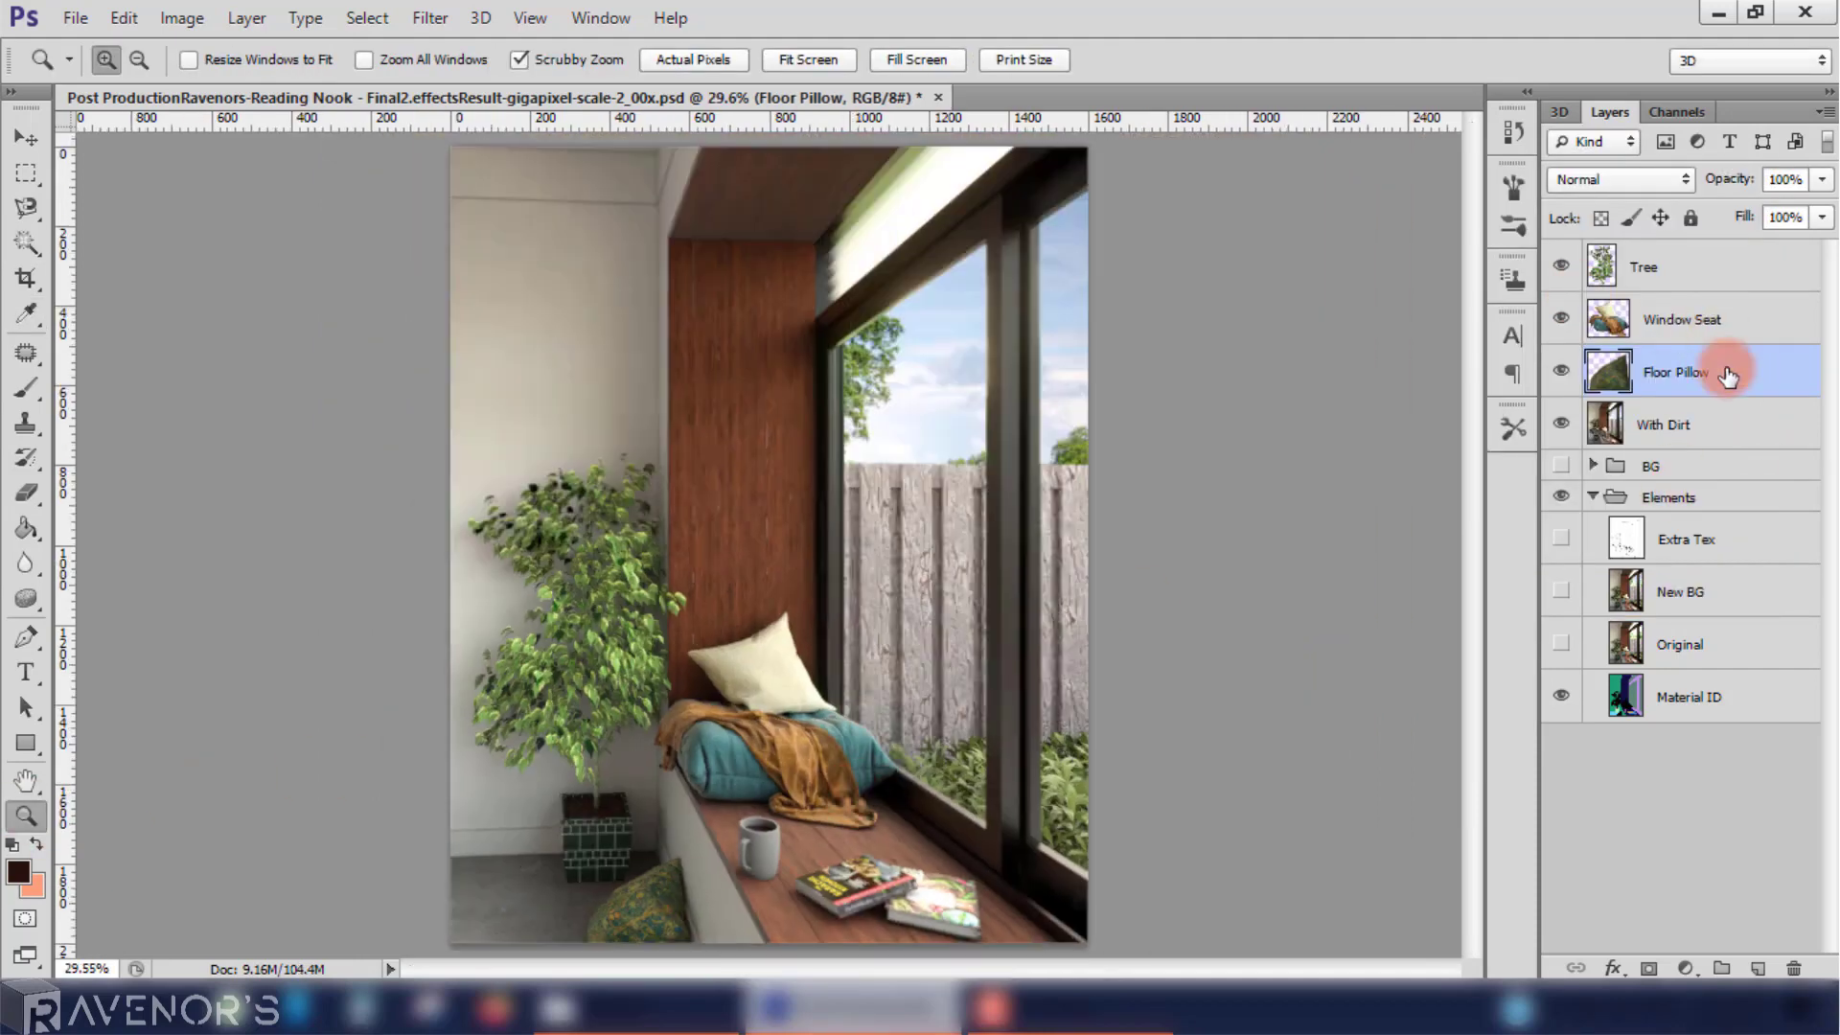
click(1702, 442)
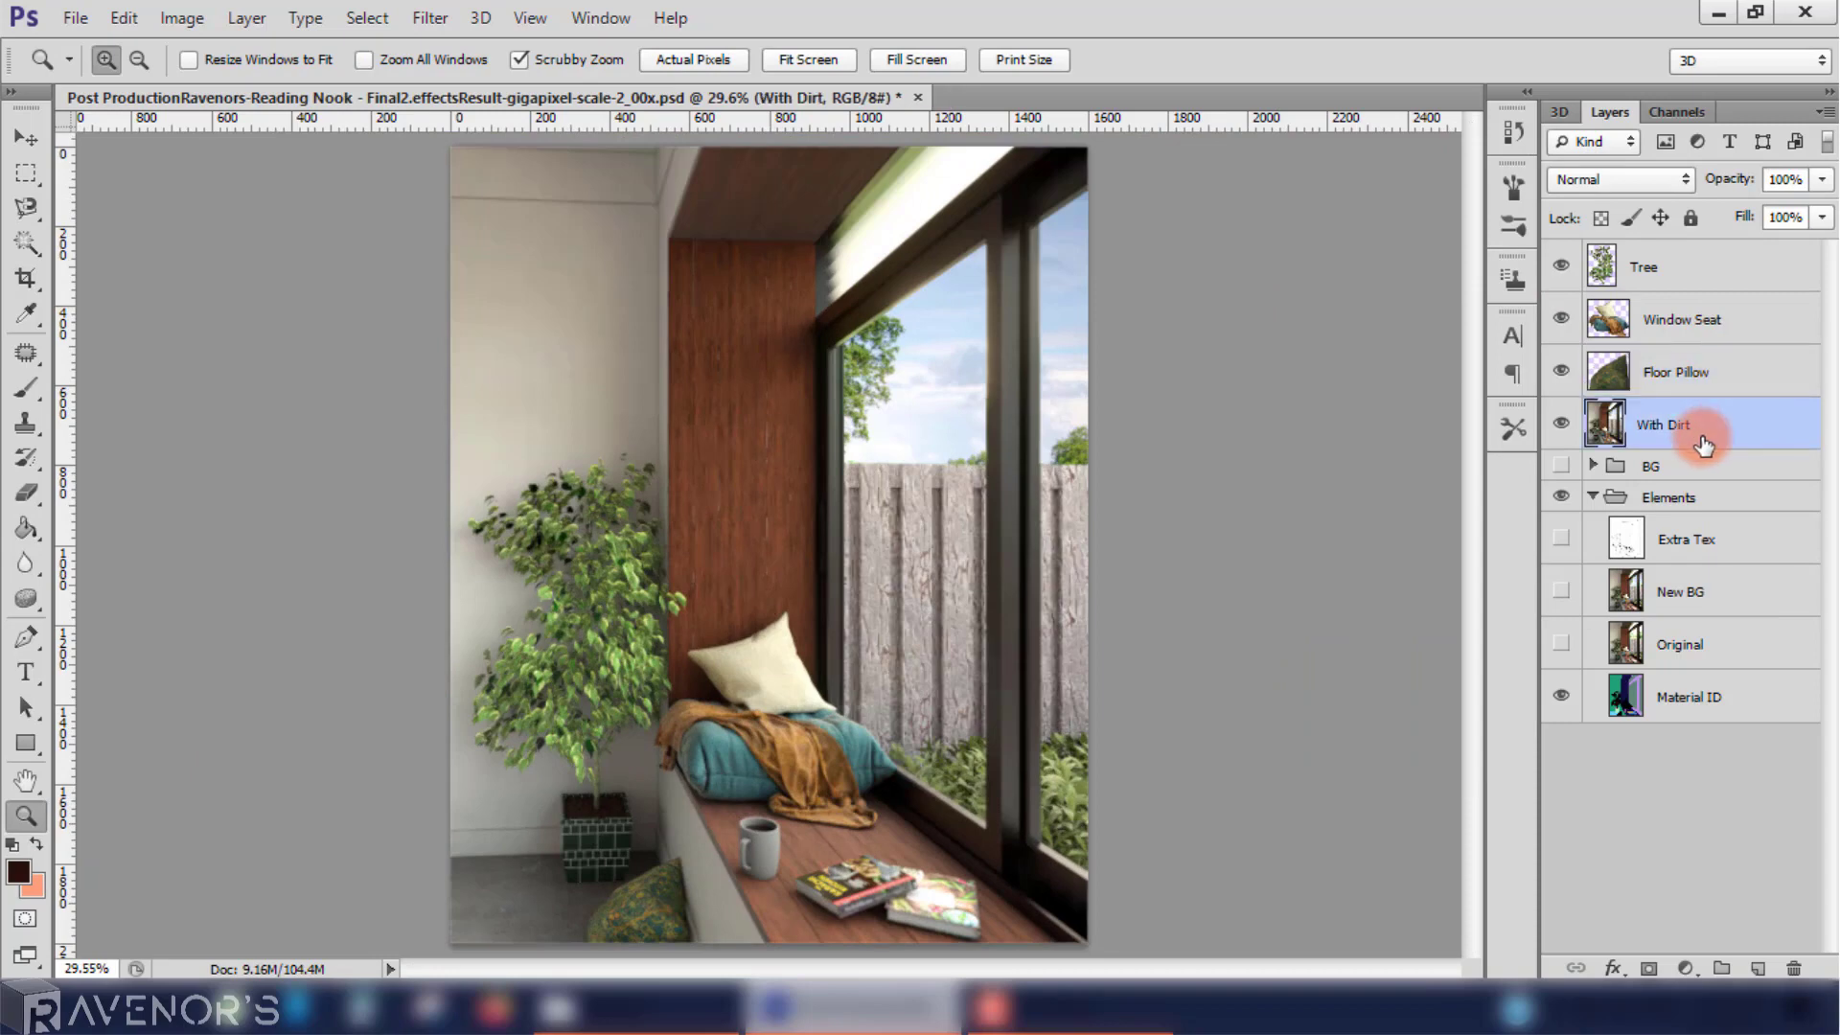
Step: Copy the wooden column and window seat top from With Dirt to a new layer named Wood
click(1739, 688)
key(w)
click(731, 329)
shift+click(901, 848)
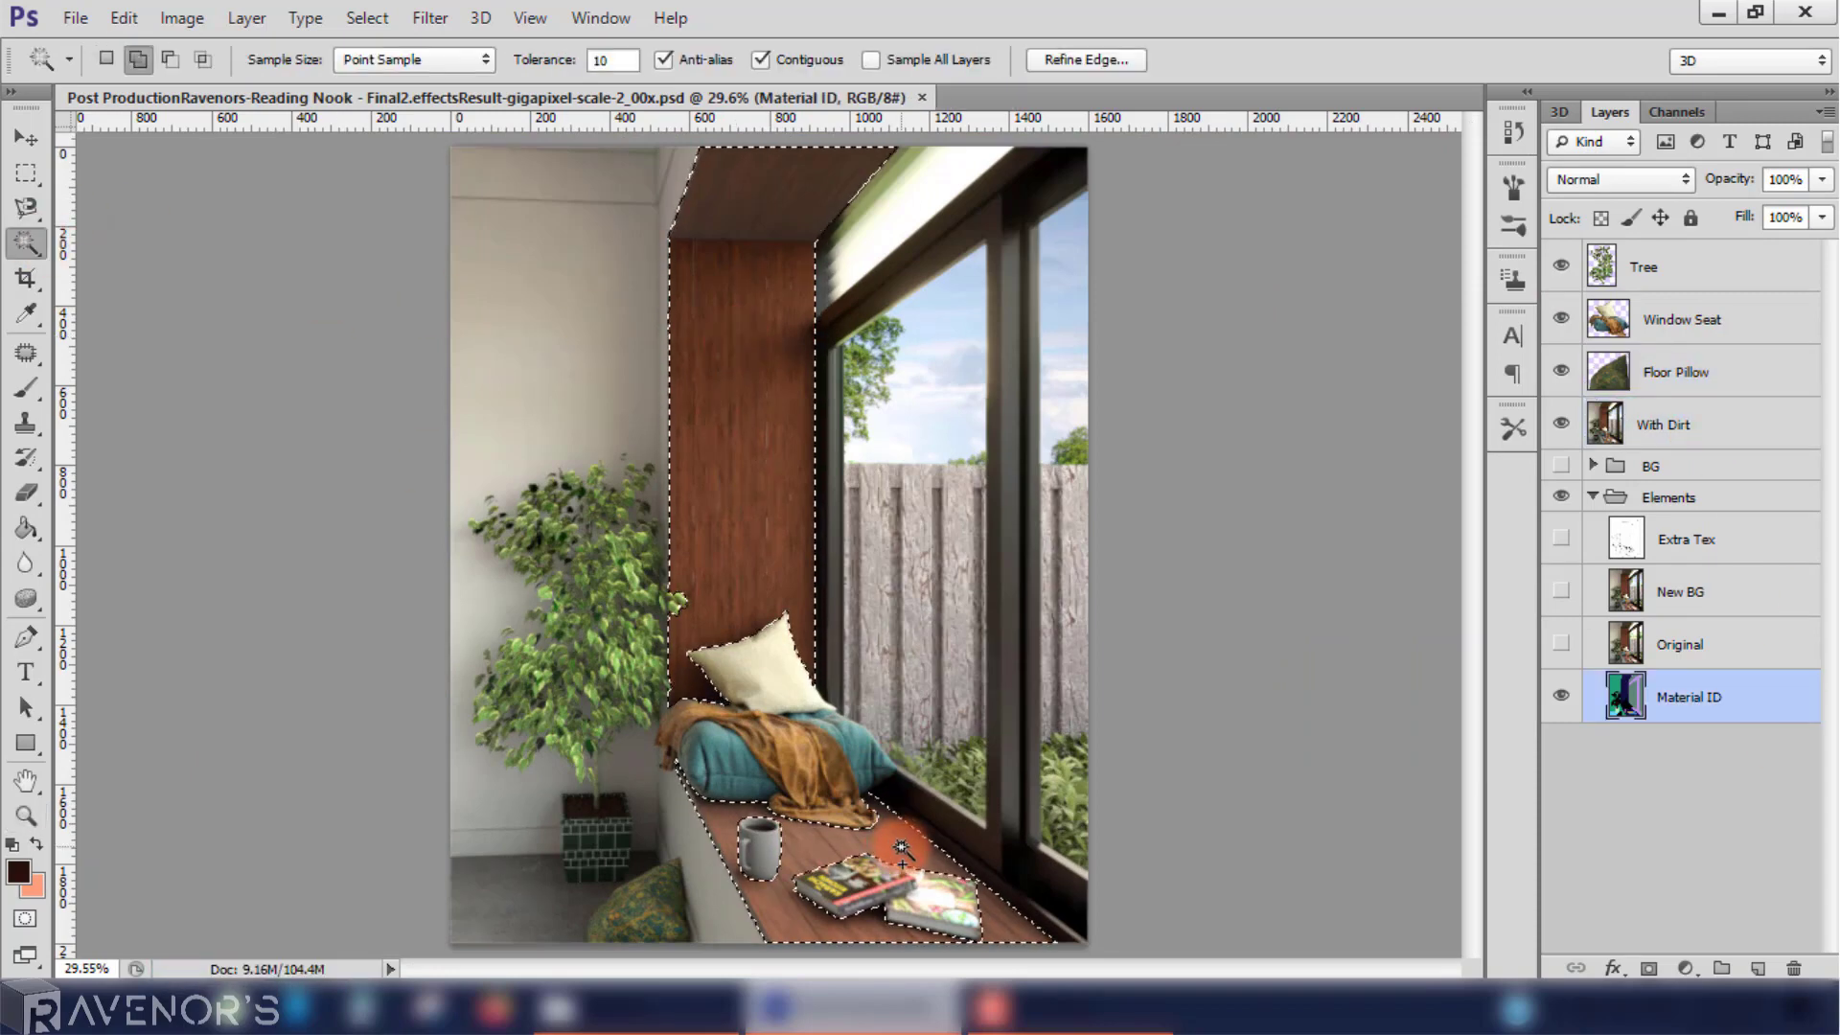
click(1719, 438)
key(ctrl+j)
text(Wood)
key(Return)
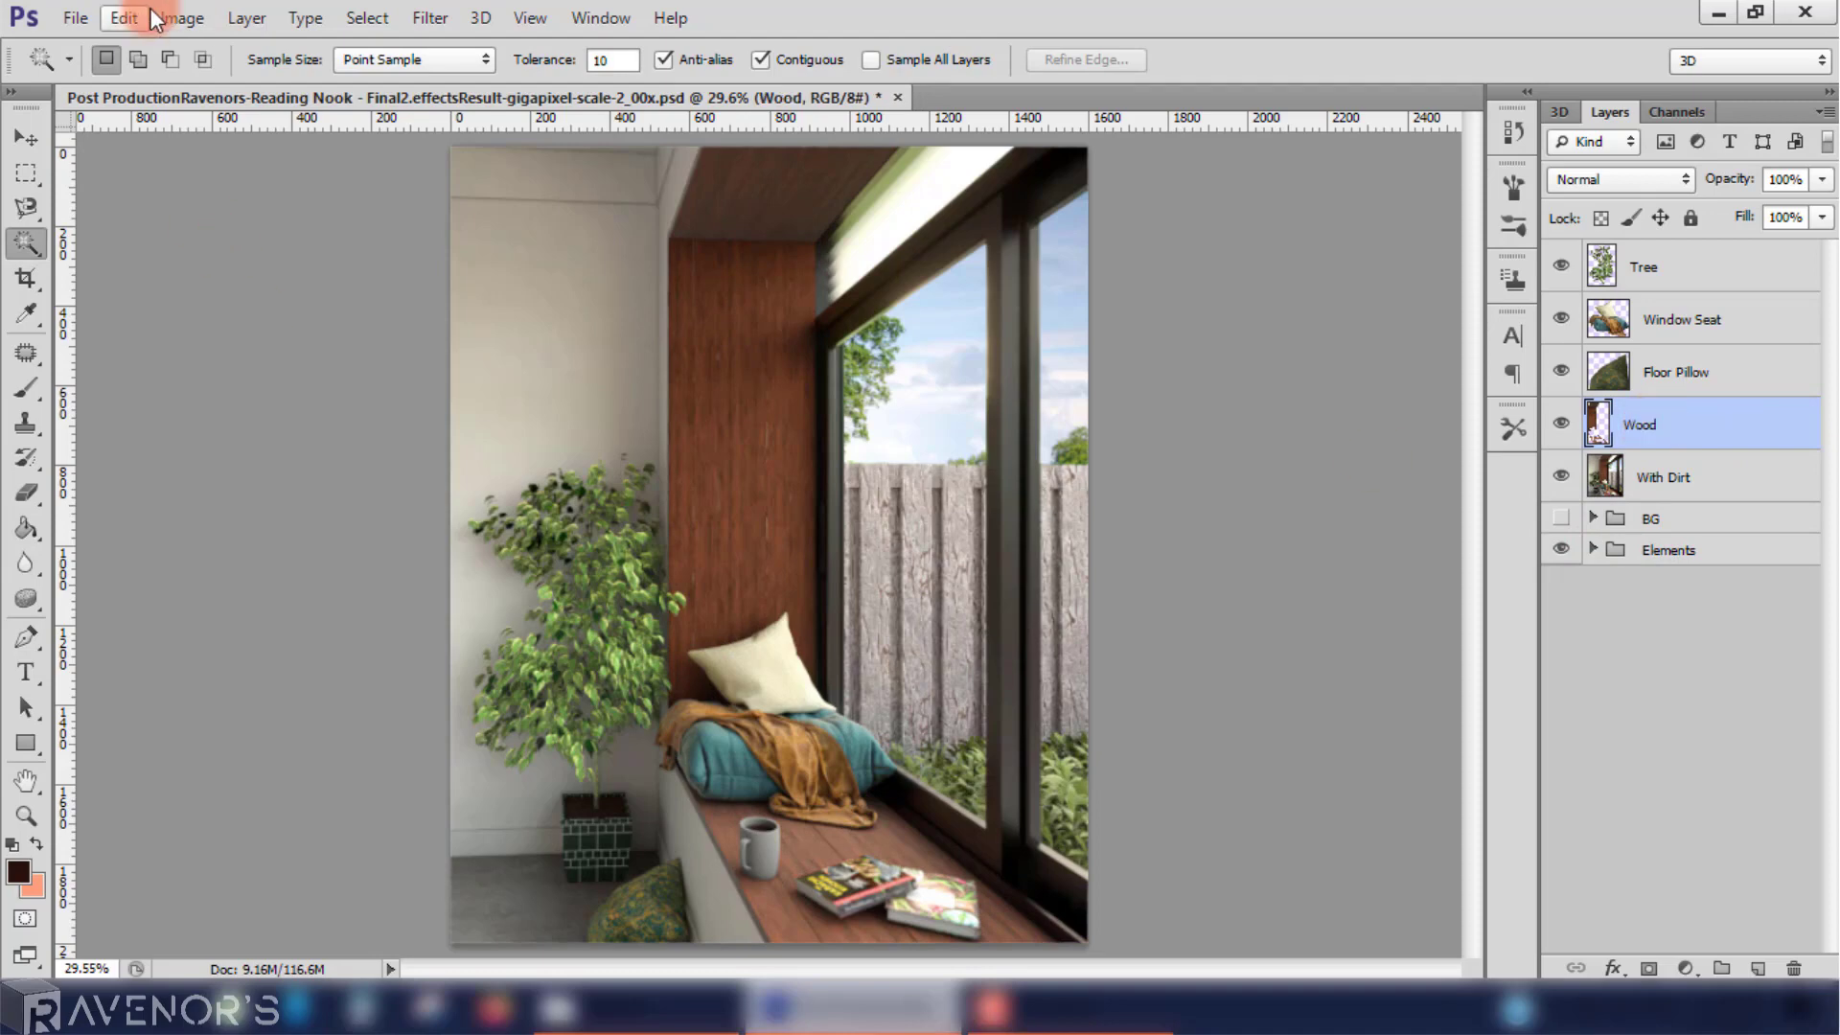
Step: Raise the Wood layer's saturation slightly and lower its lightness with Hue/Saturation
click(182, 17)
click(605, 215)
drag(1377, 412, 1384, 415)
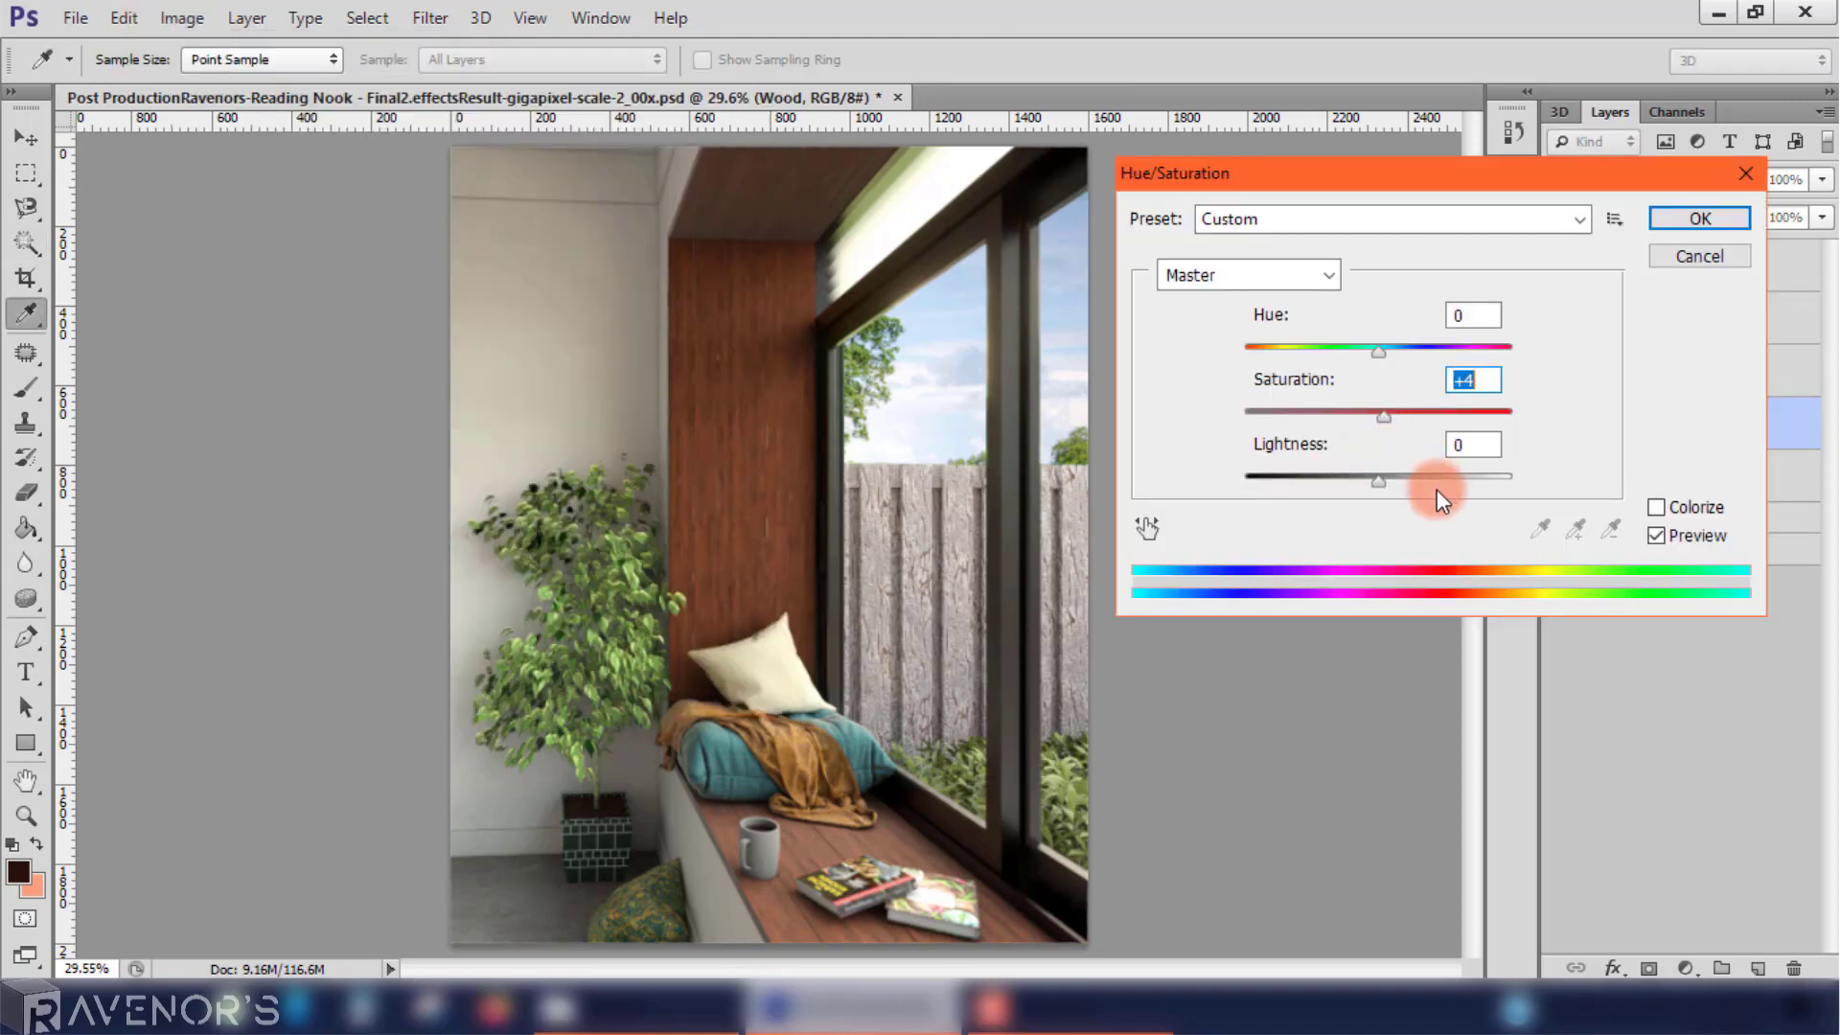
drag(1378, 479, 1361, 481)
click(1654, 535)
click(1655, 536)
drag(1383, 416, 1391, 416)
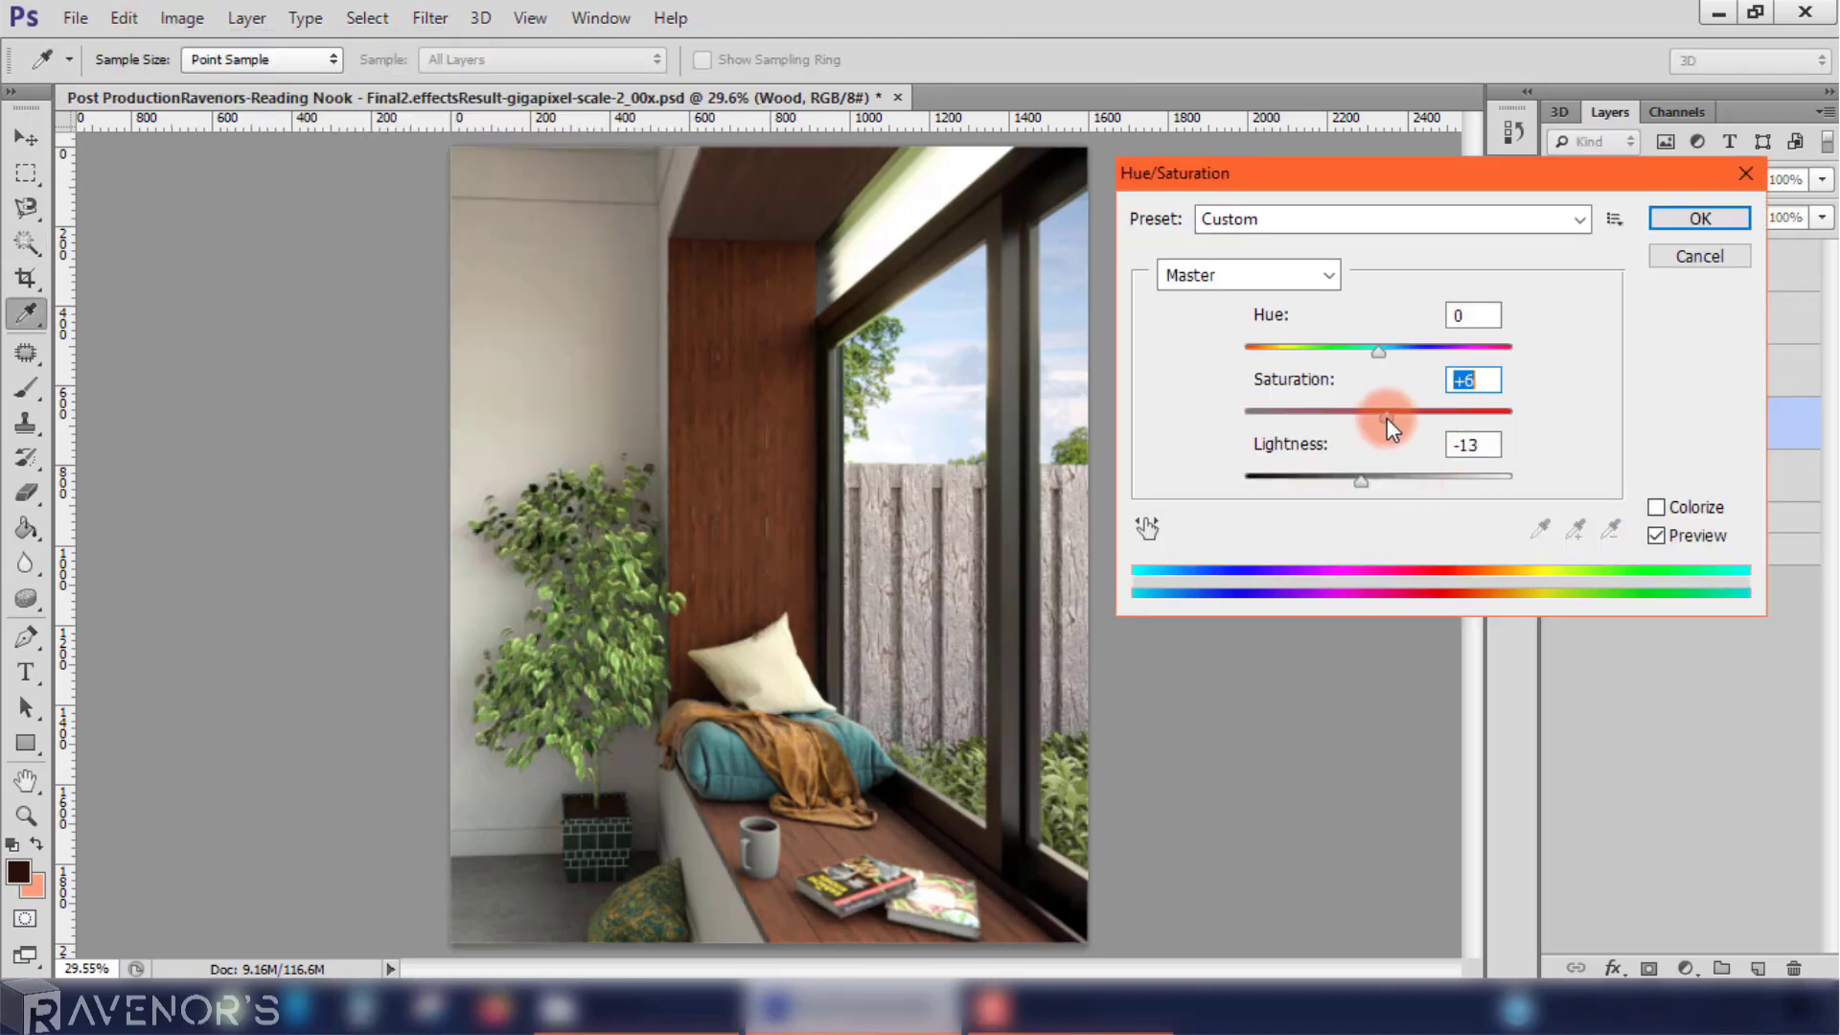
click(1656, 534)
click(1655, 535)
key(Return)
key(w)
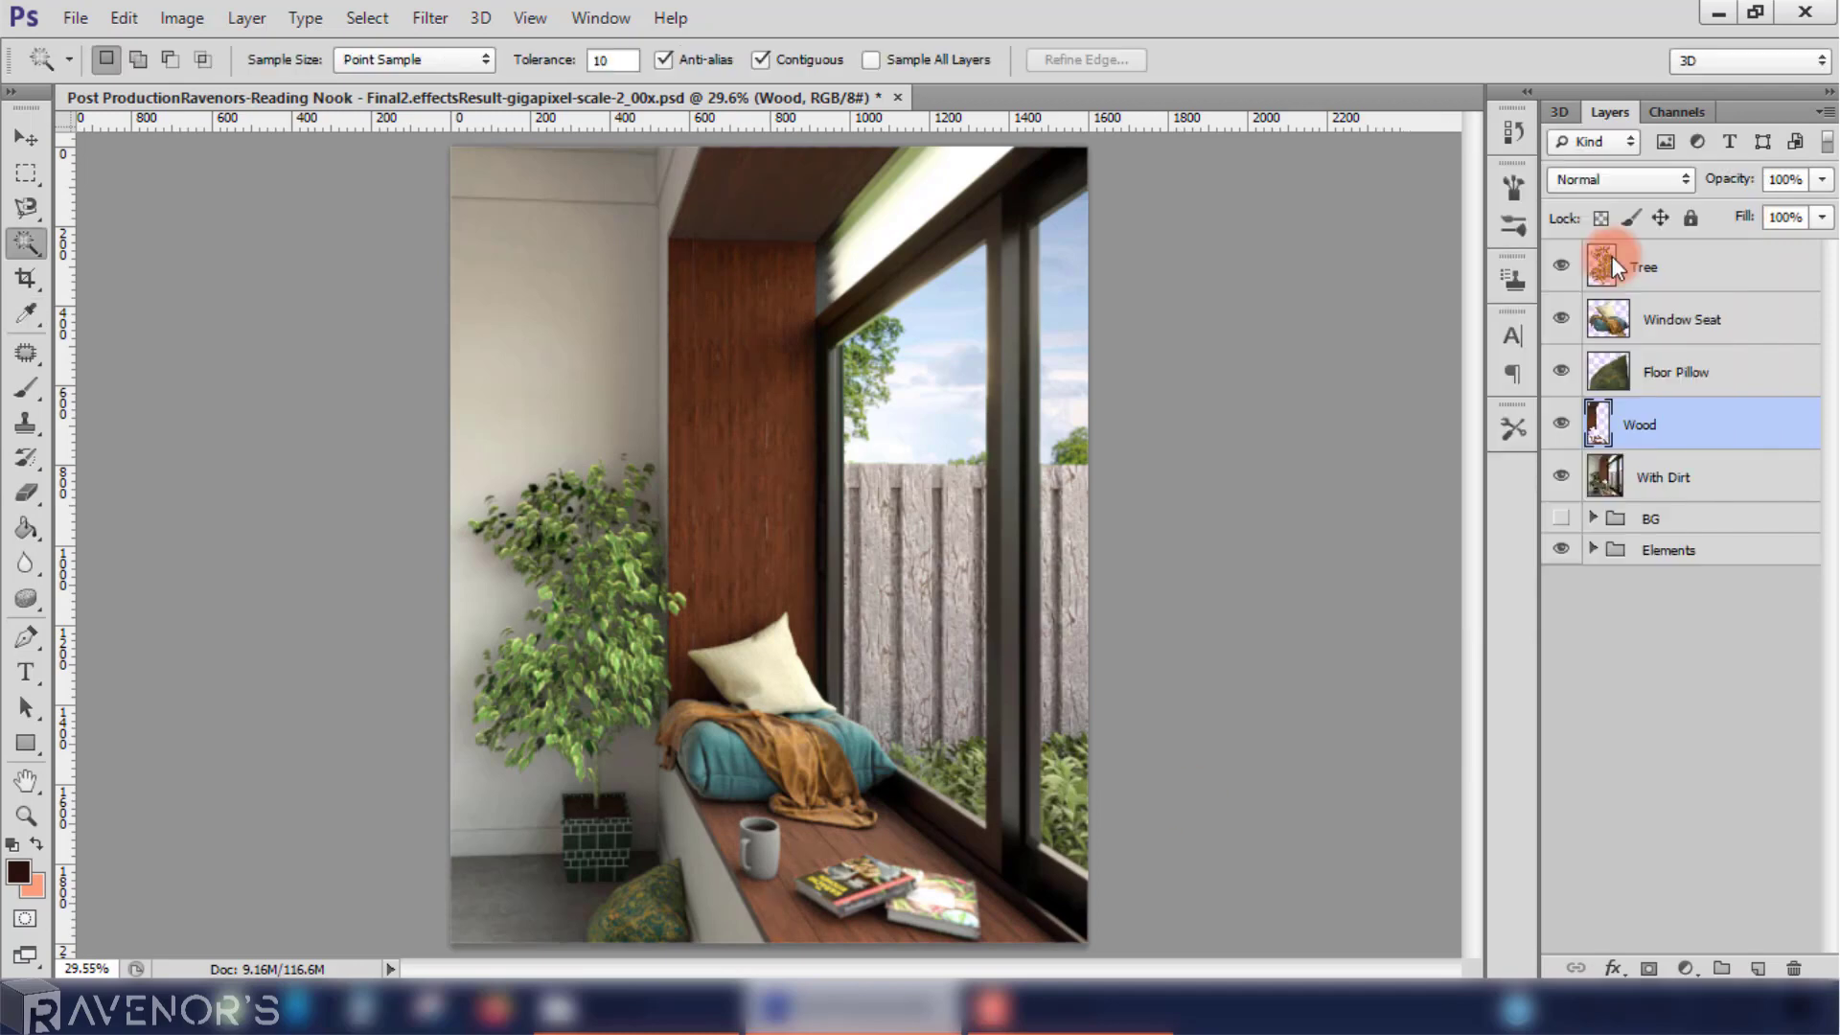
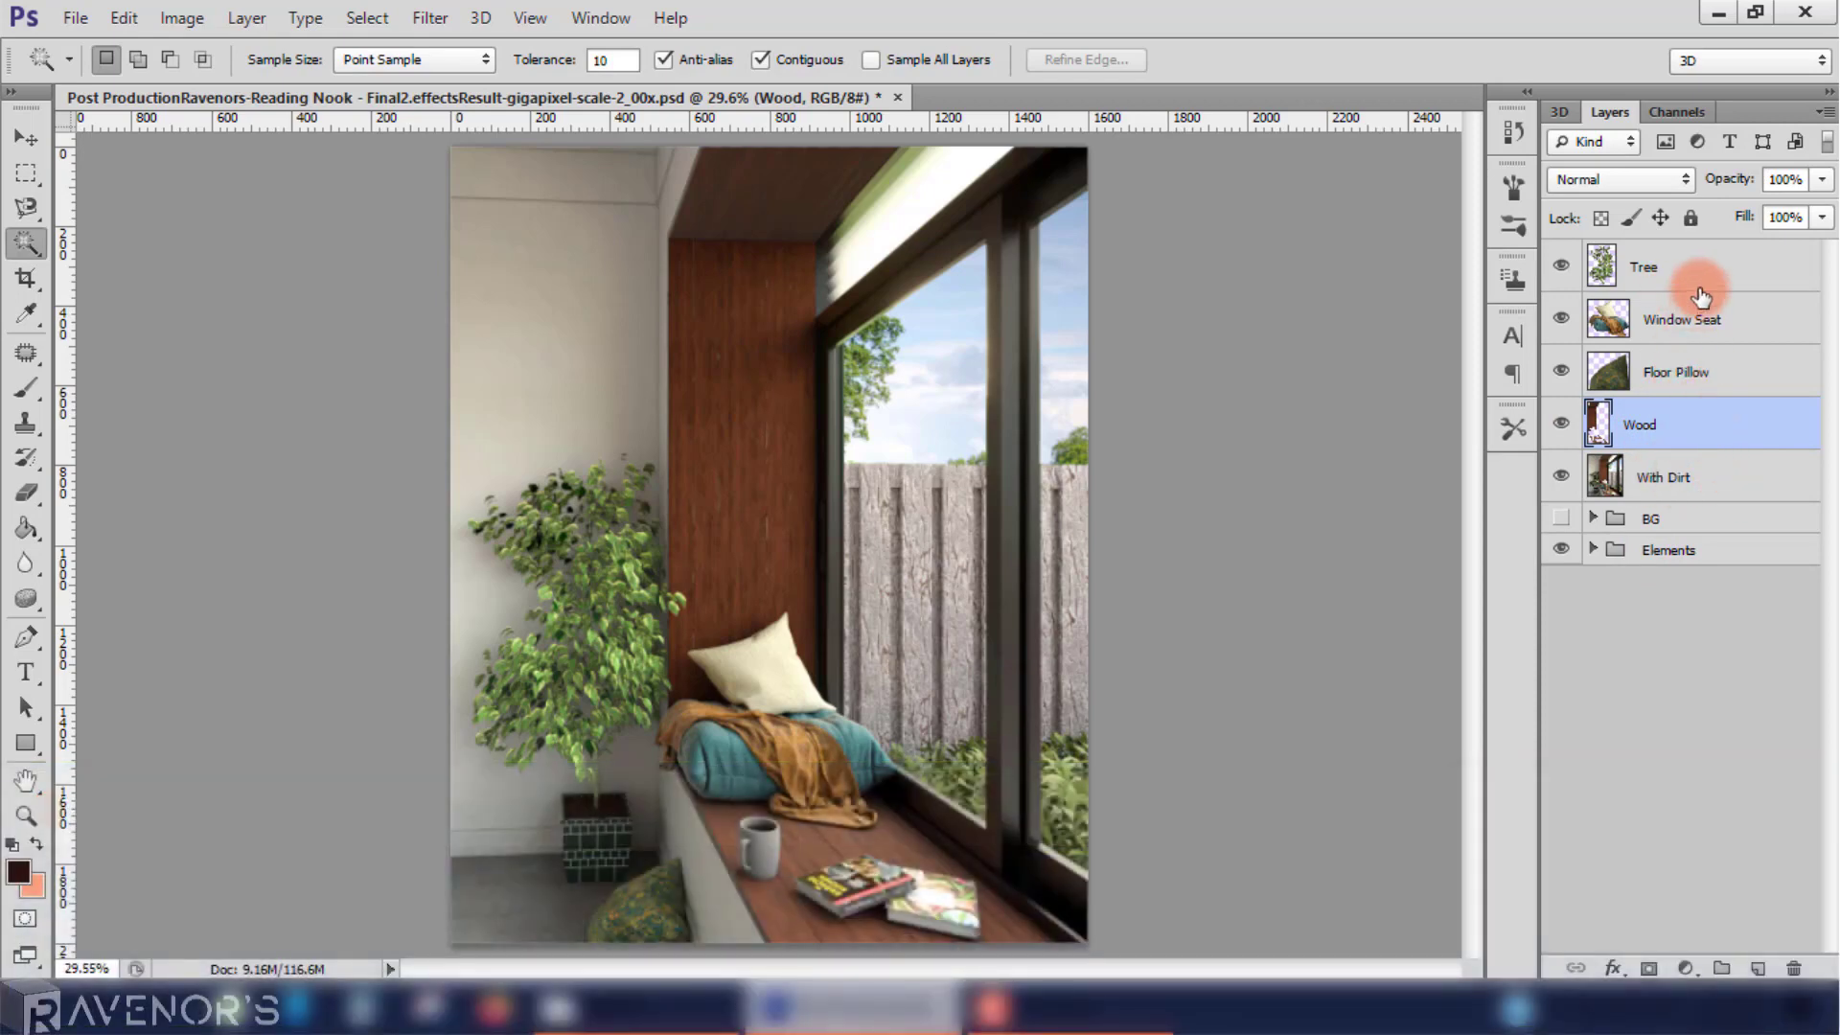
Step: Group the Tree, Window Seat, Floor Pillow and Wood layers into a group named Edits
shift+click(1704, 277)
key(ctrl+g)
text(Edits)
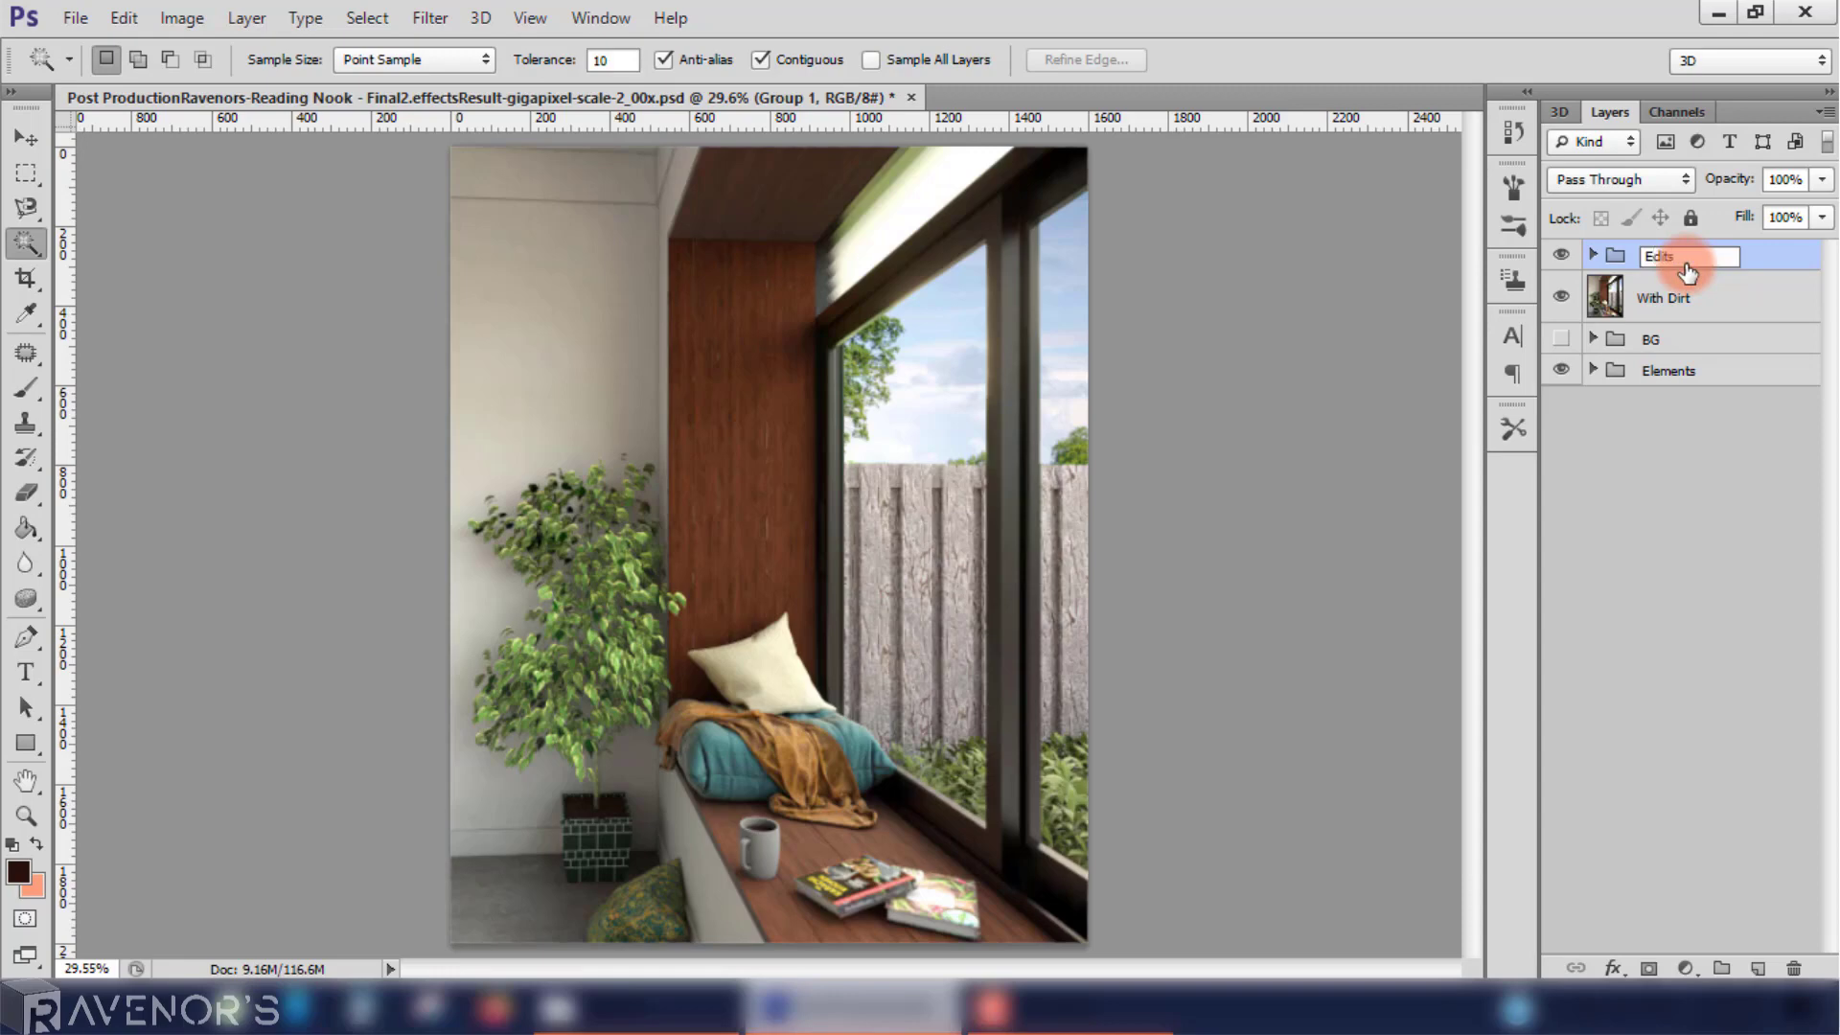
key(Return)
Step: Toggle the Edits group's visibility off and on twice to compare before and after
click(1559, 257)
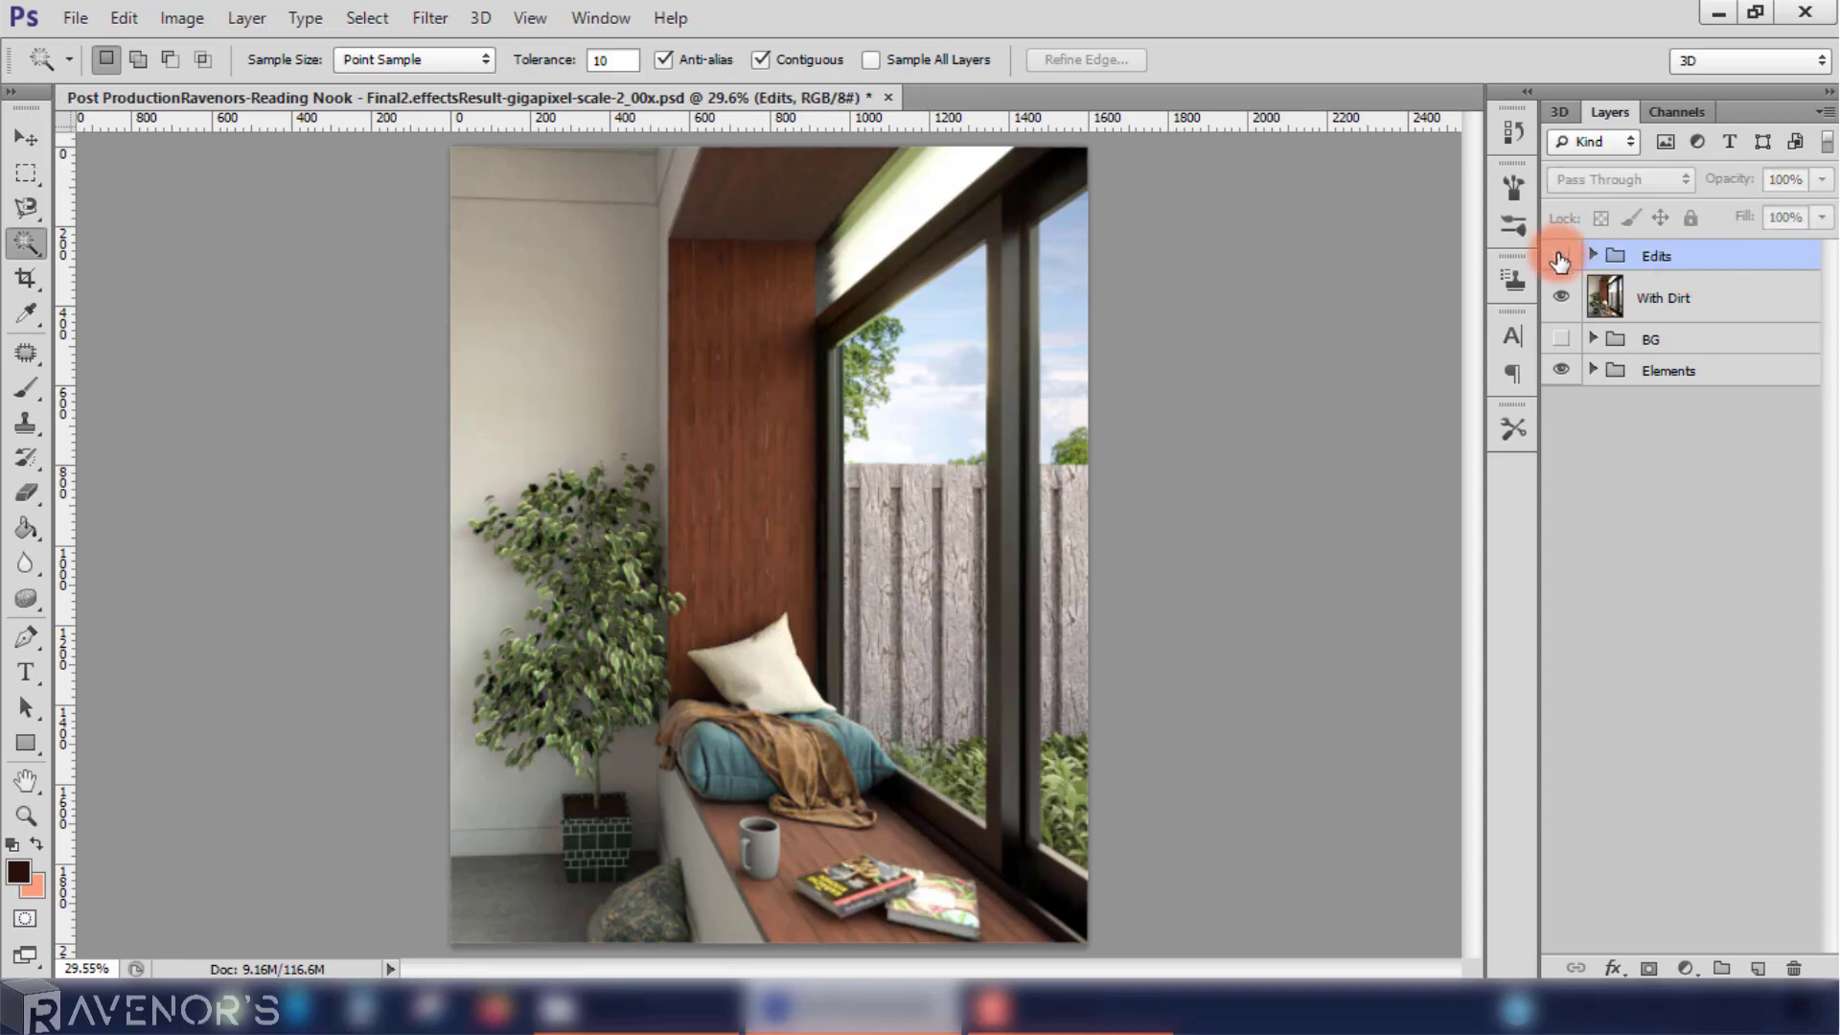
click(1559, 257)
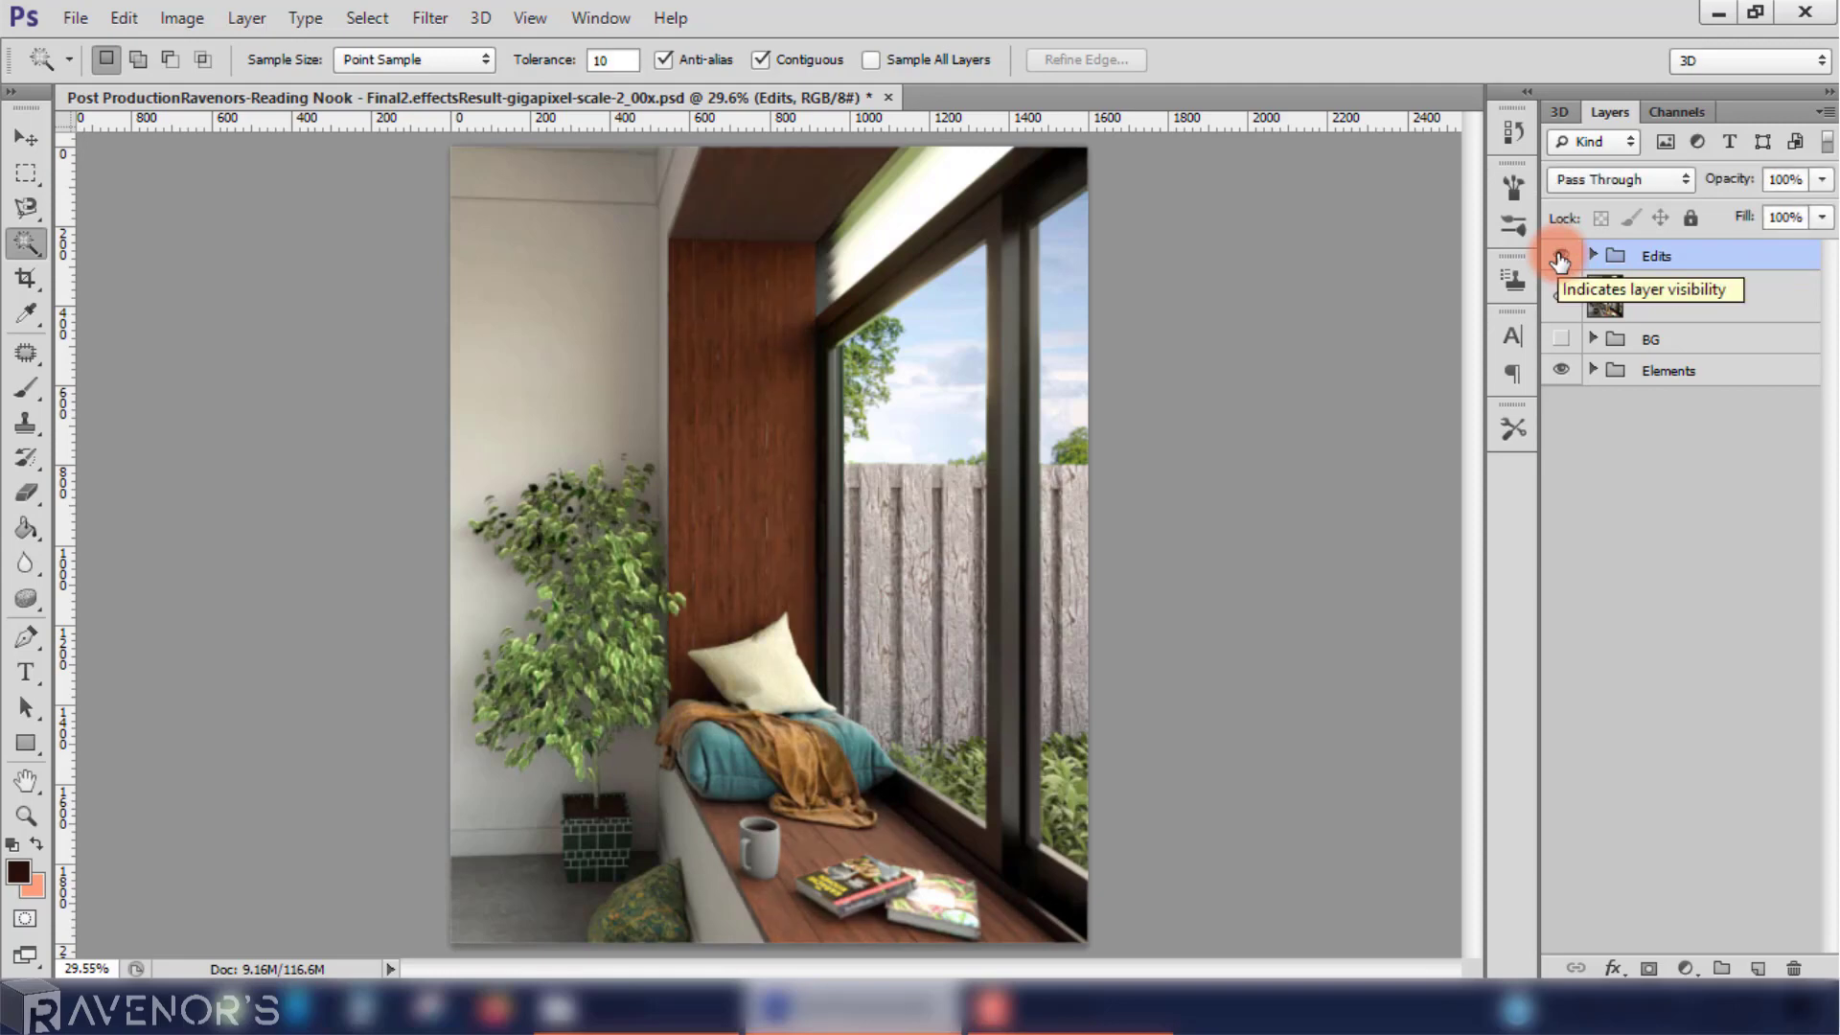
click(1559, 257)
click(1559, 256)
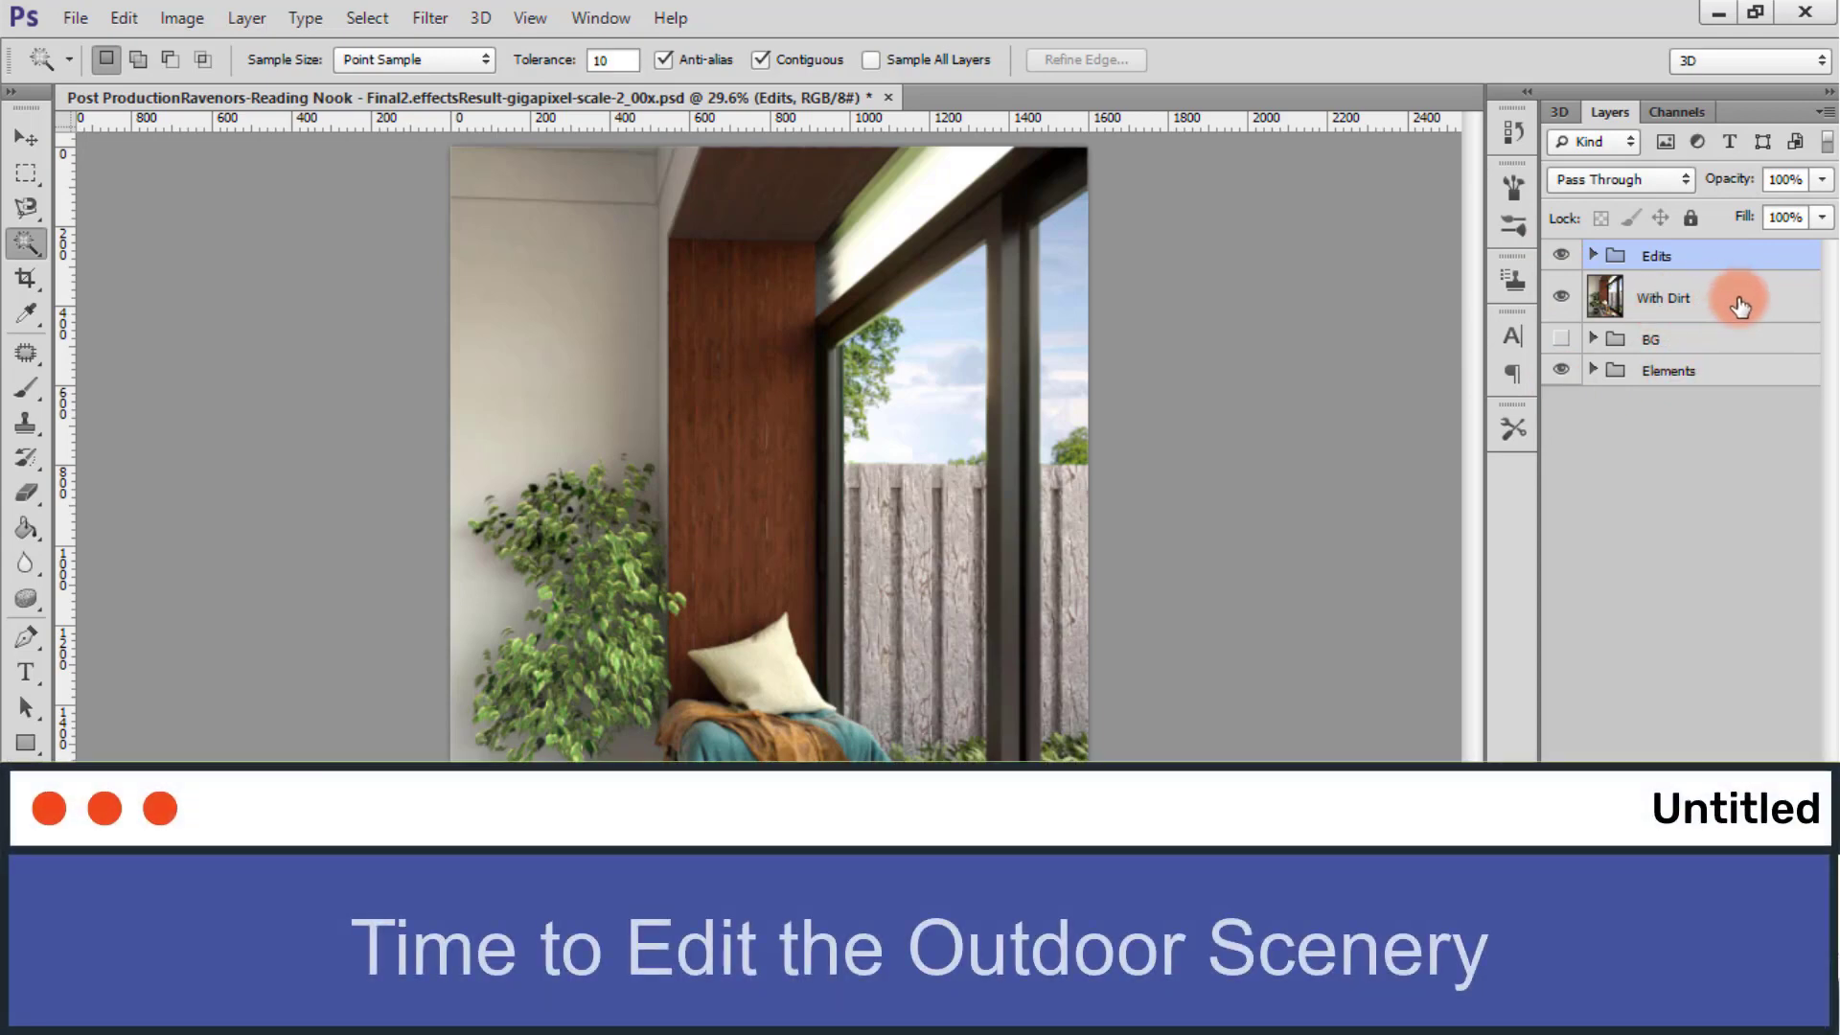
Step: Copy the window area from the Material ID layer onto a new layer named Window
click(1725, 299)
click(1592, 369)
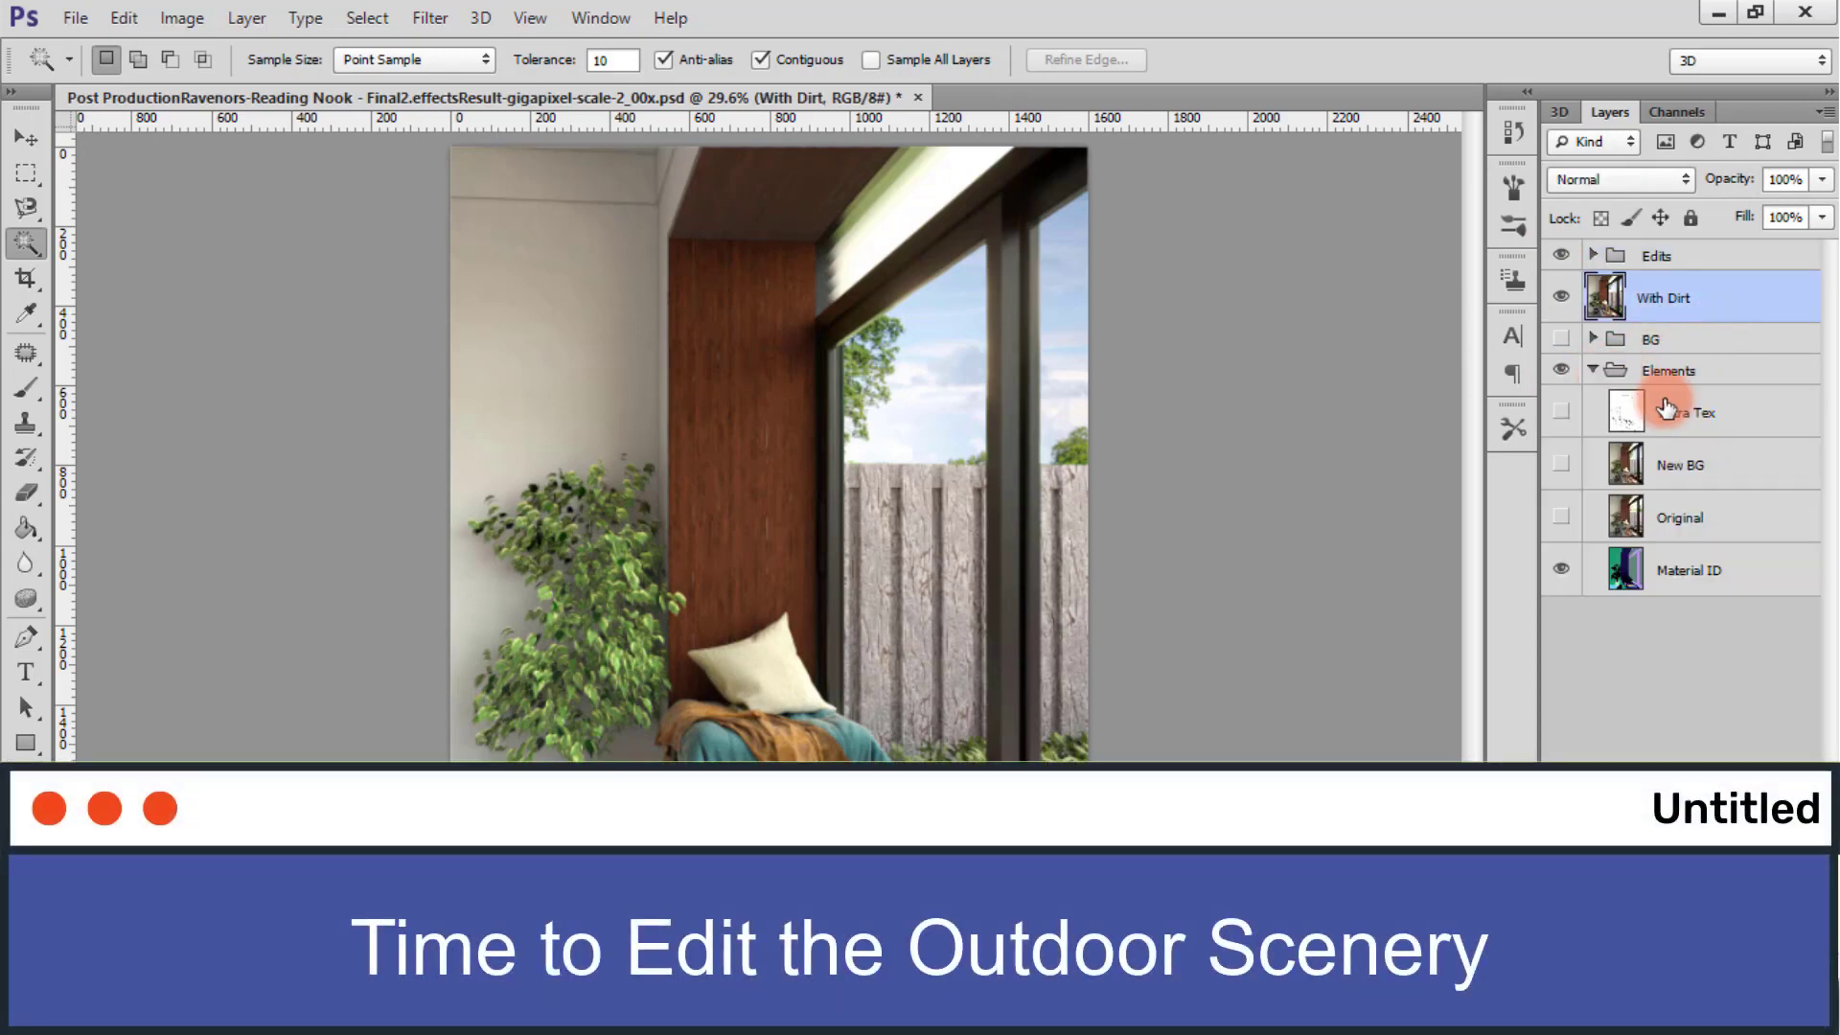
click(1691, 571)
click(893, 480)
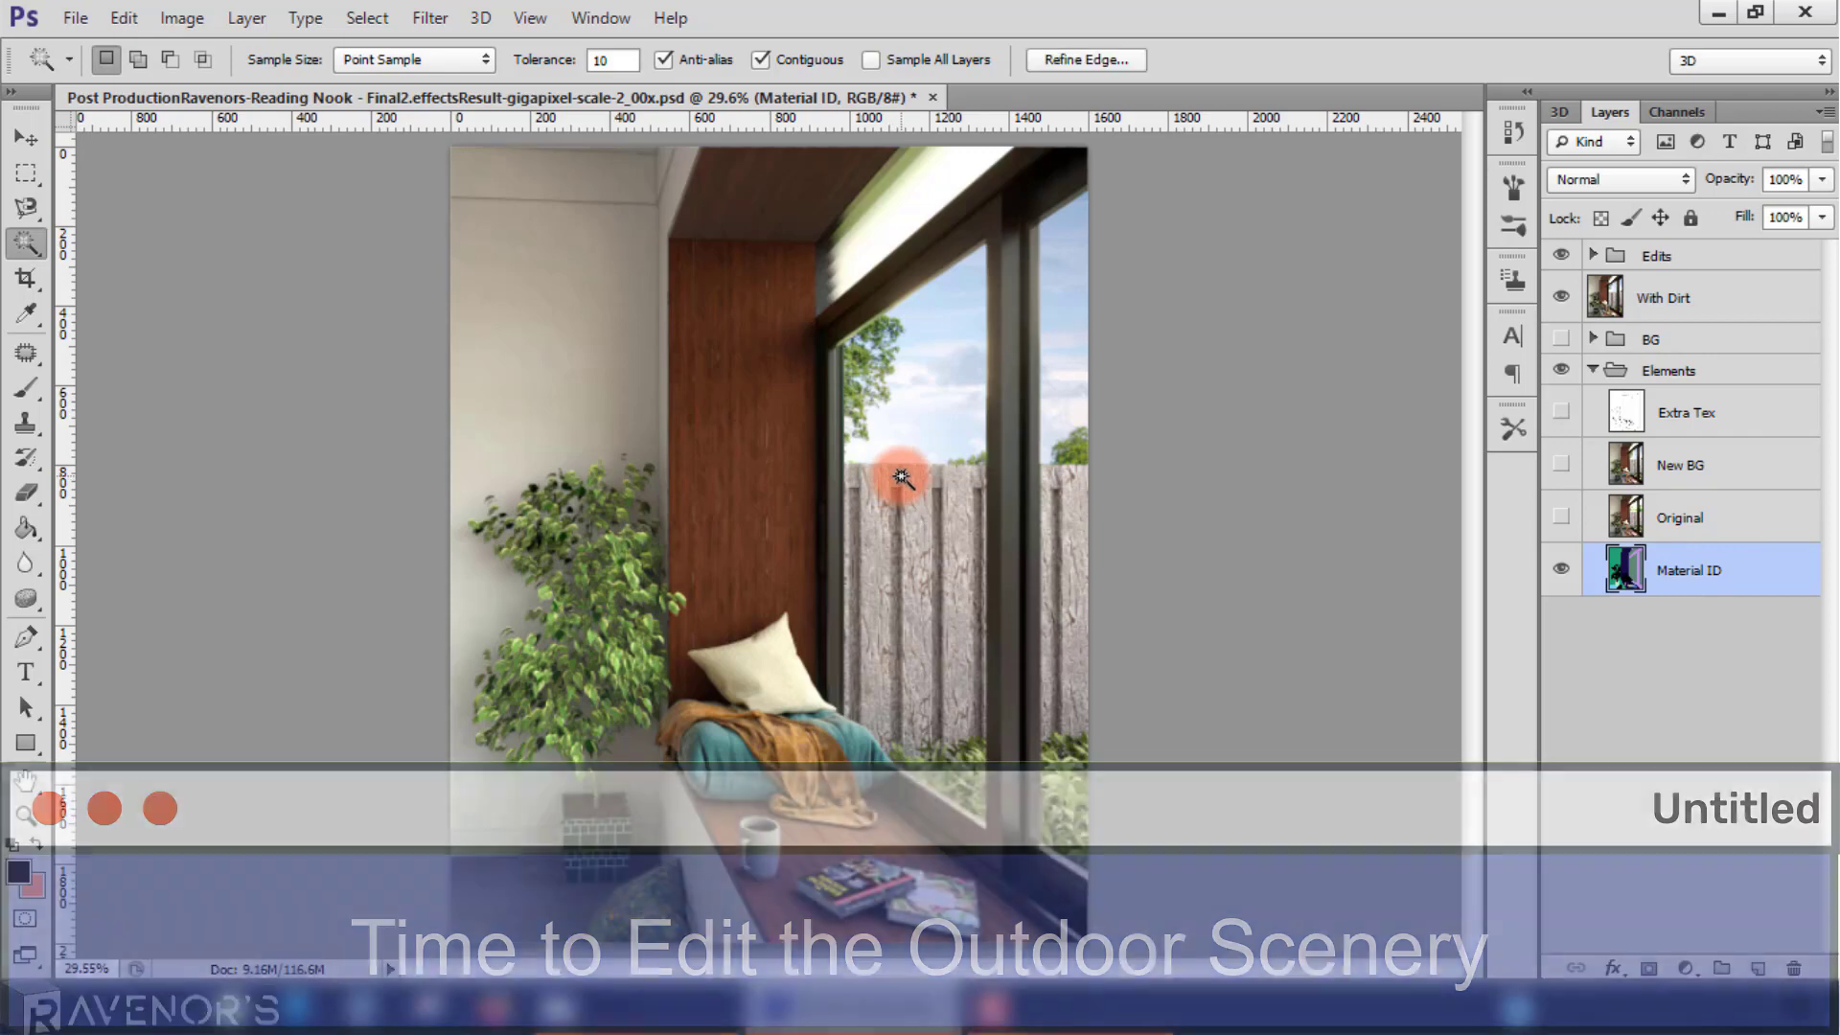
key(ctrl+j)
double_click(1658, 299)
text(Window)
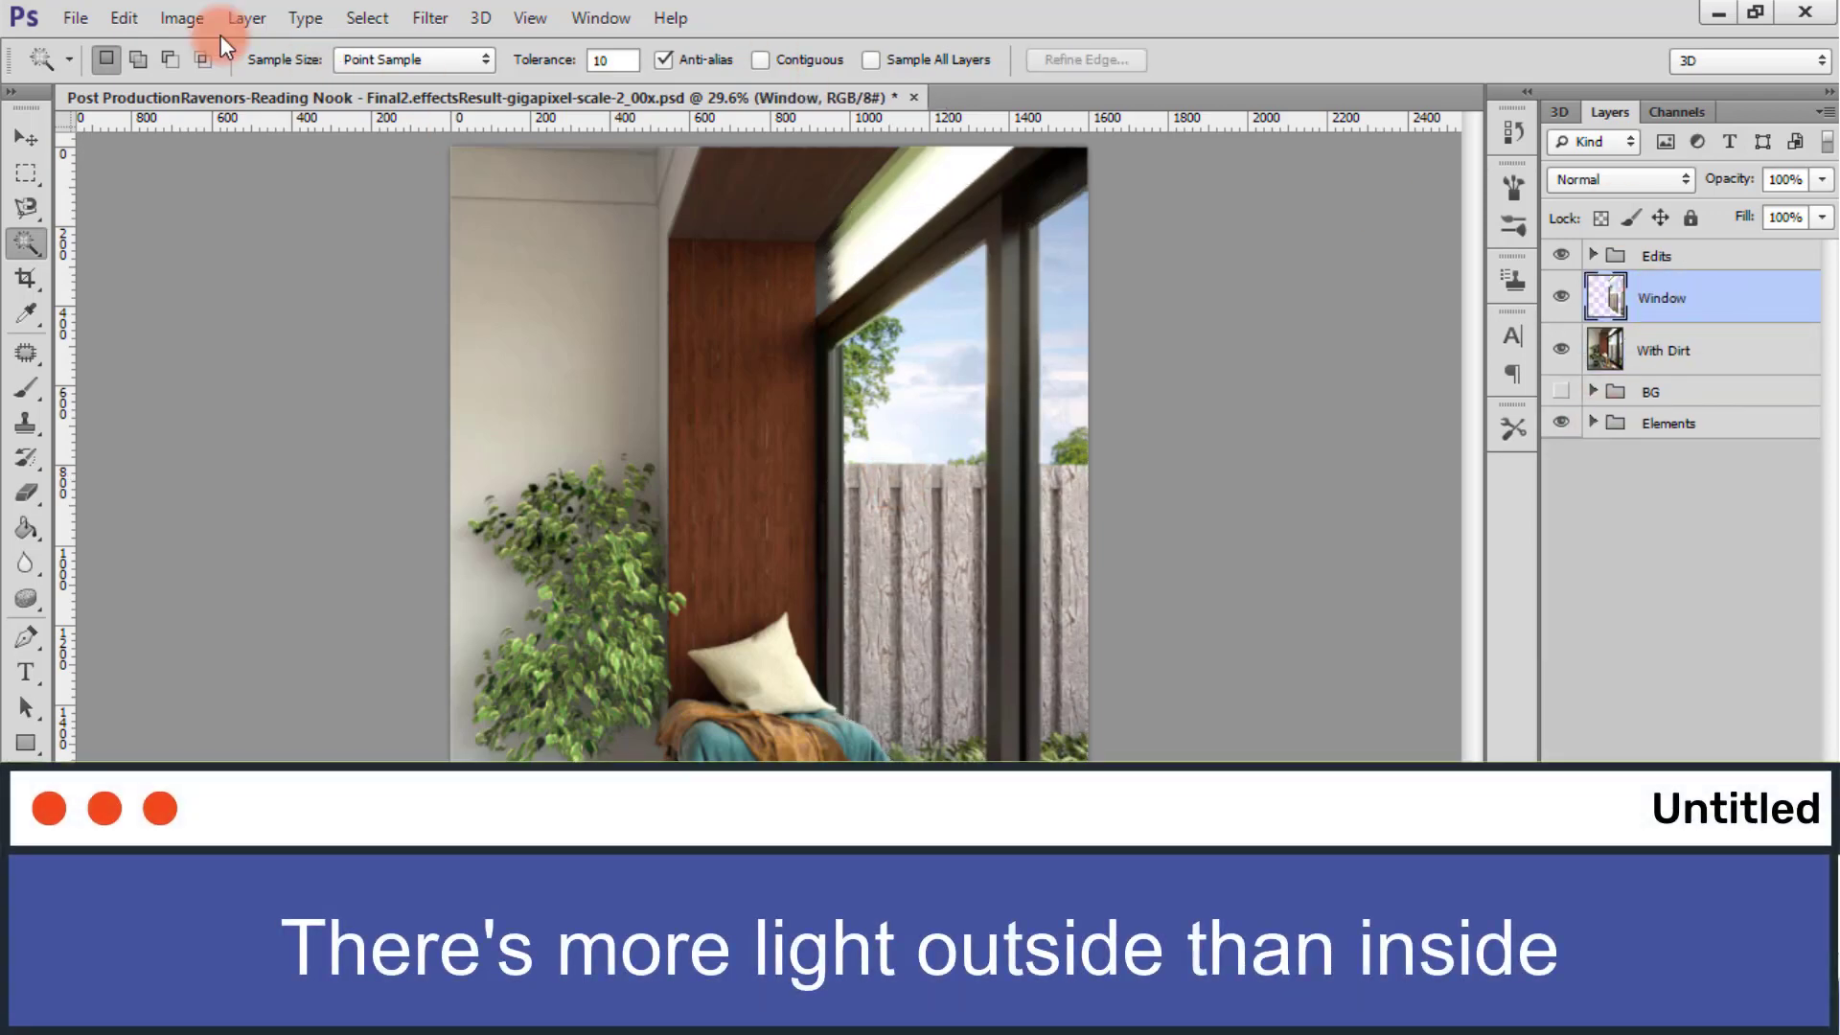
Step: Raise the Window layer's saturation by 25 and lightness by 10, then move it into Edits
click(182, 17)
click(573, 198)
drag(1387, 411, 1412, 410)
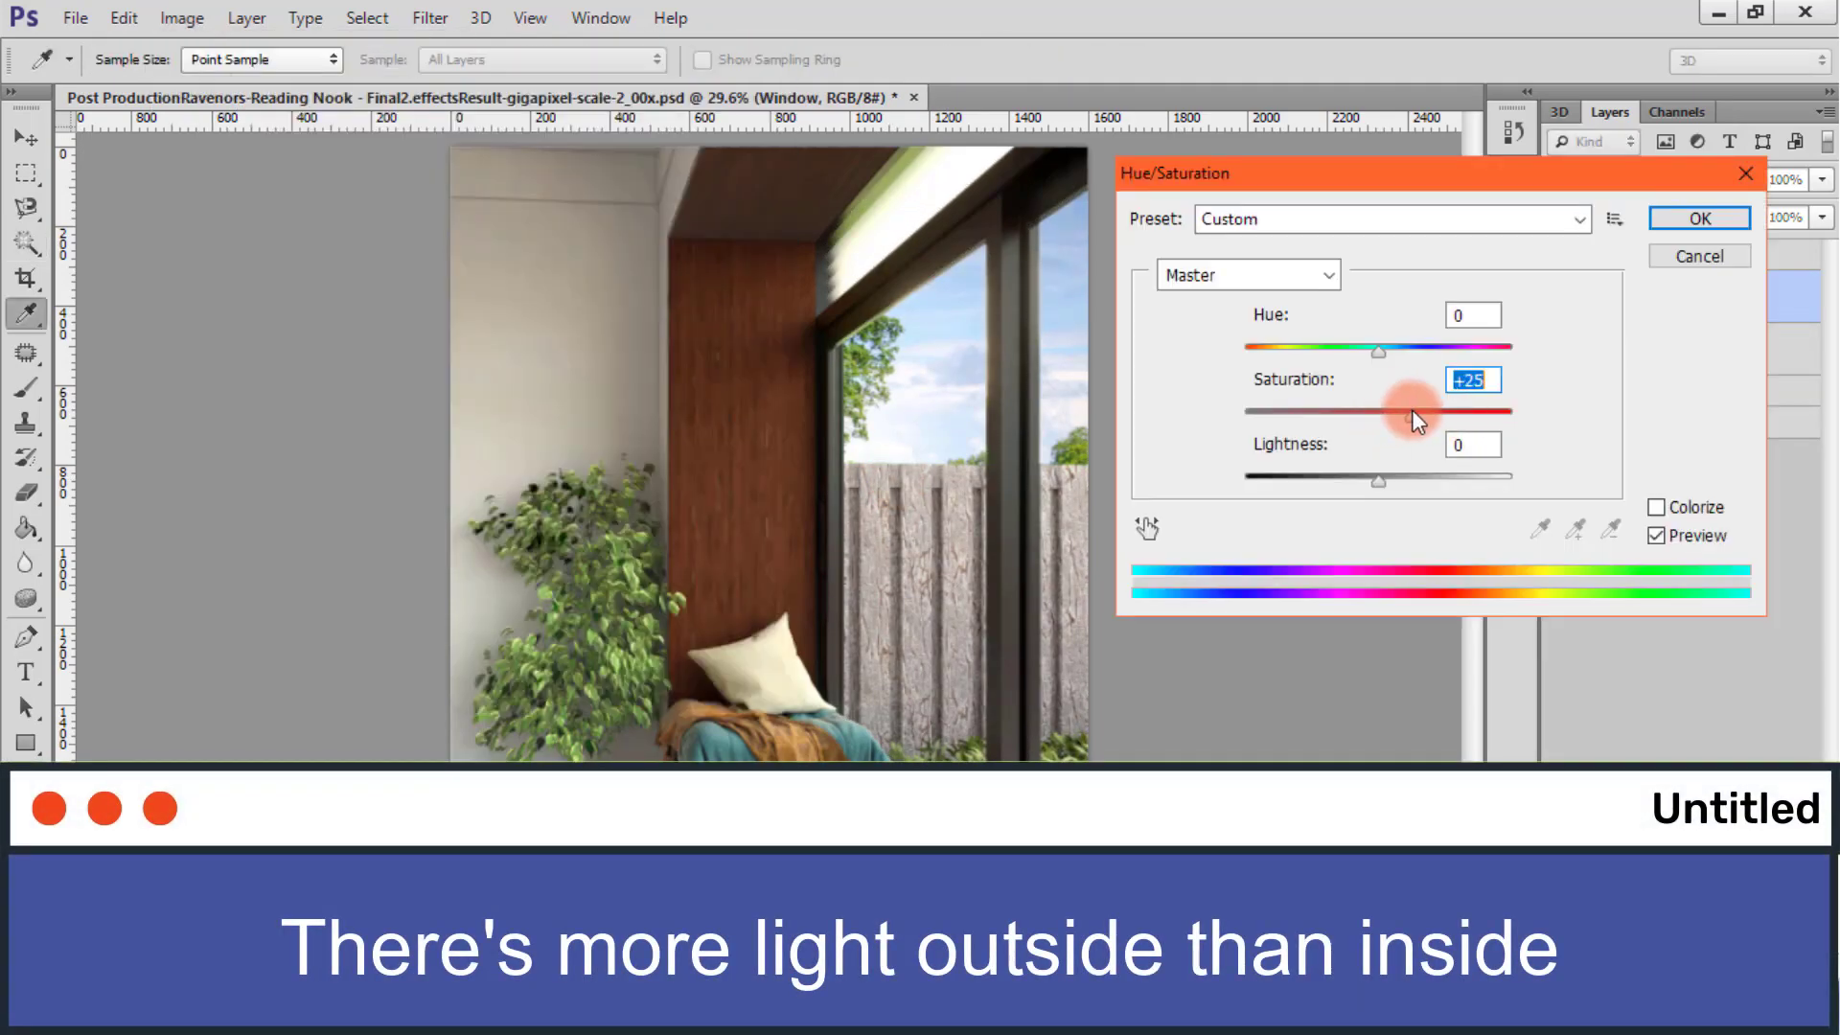
drag(1378, 476, 1391, 479)
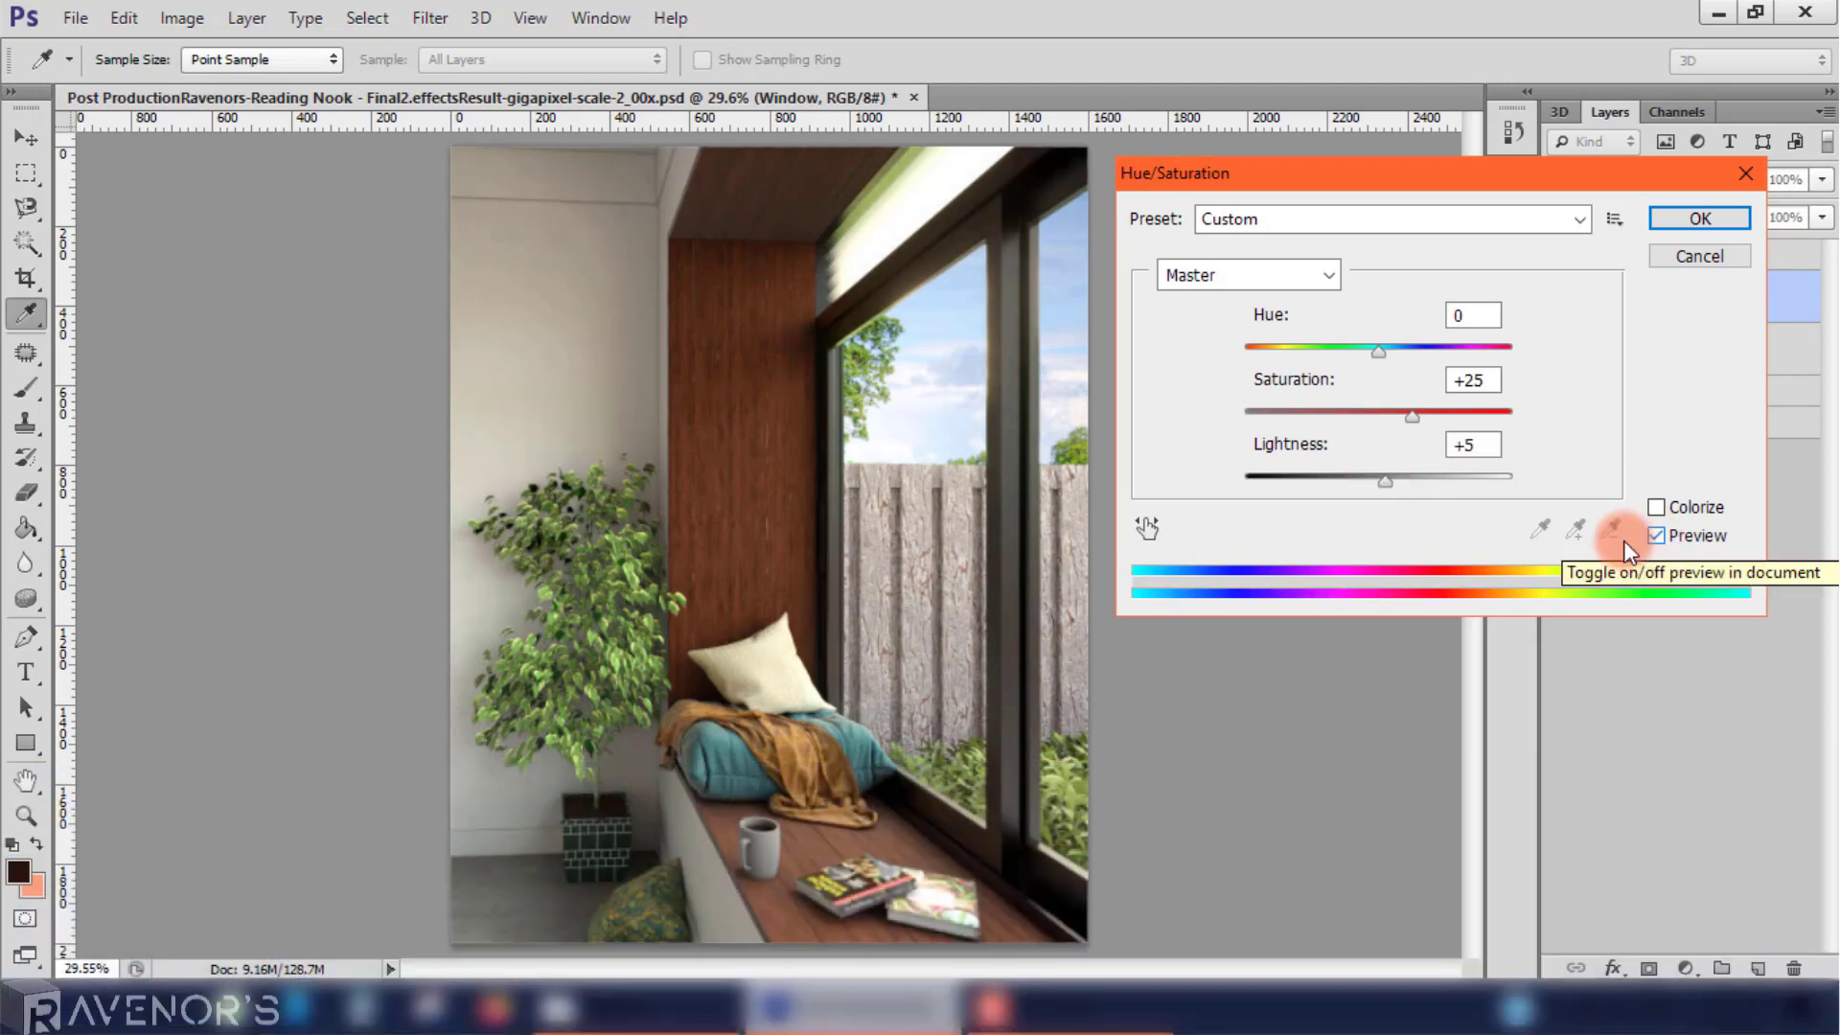
click(1654, 535)
click(1655, 536)
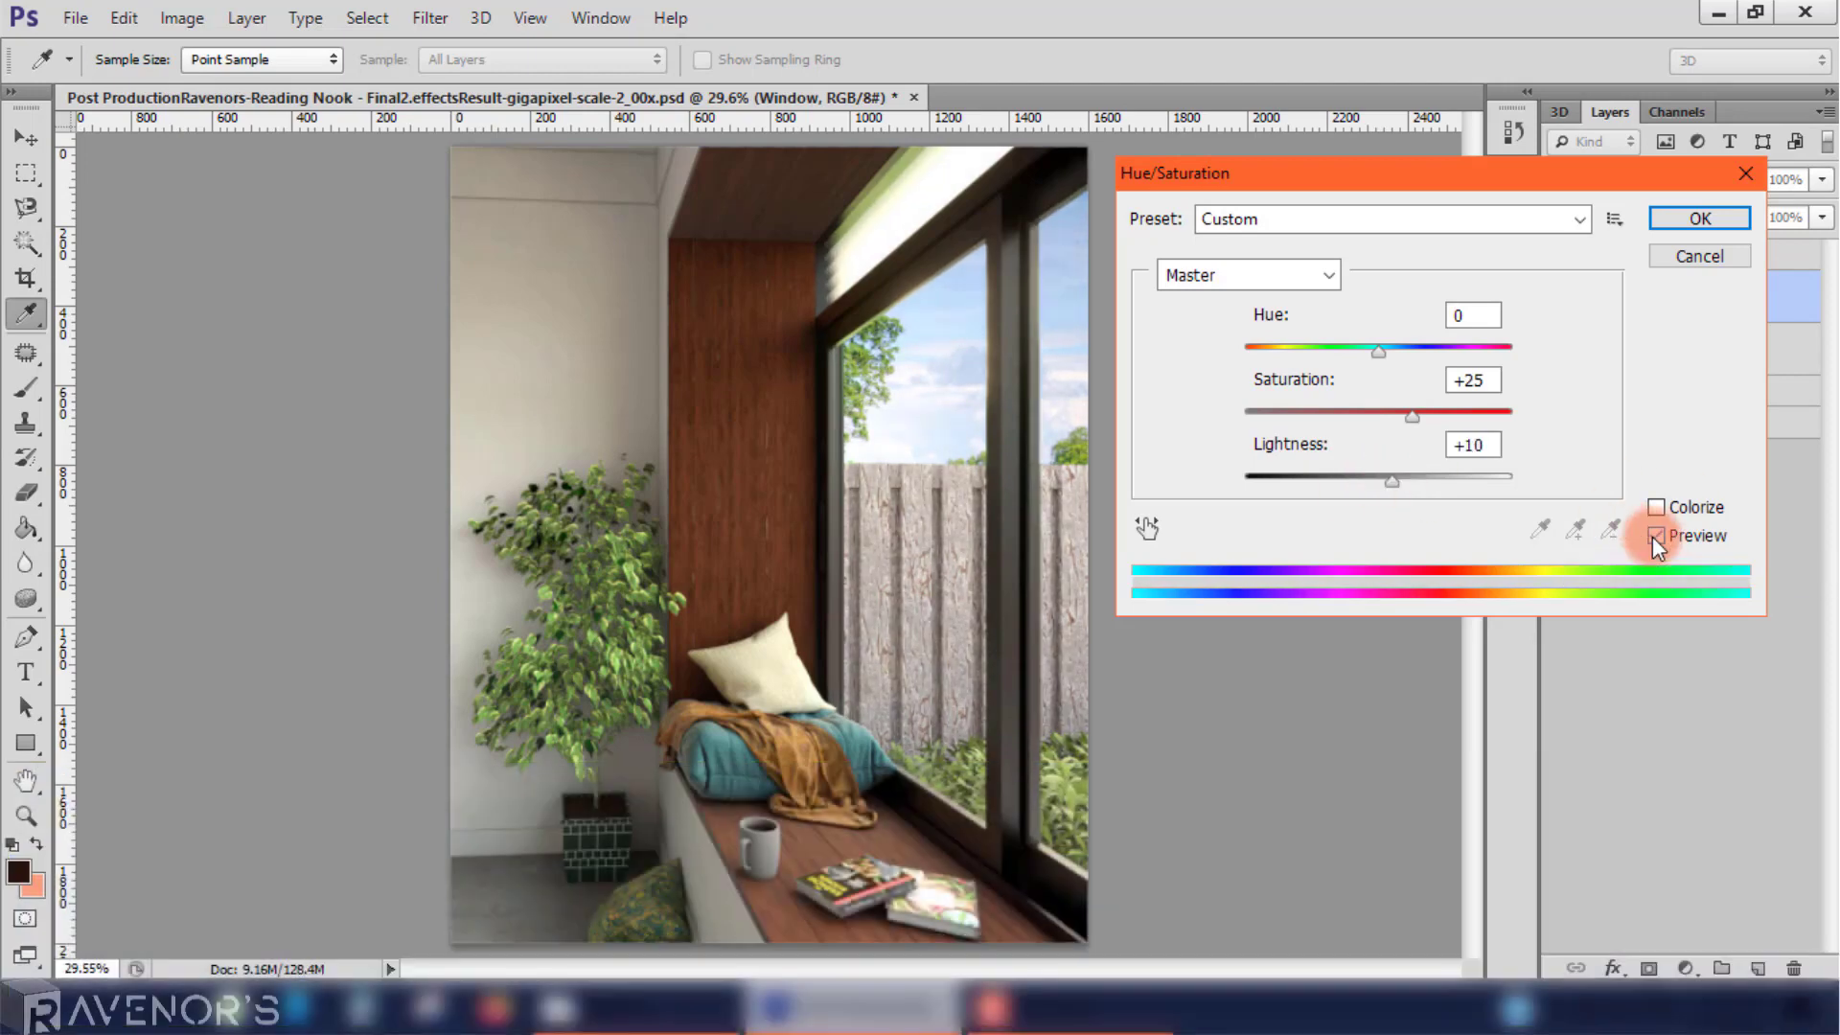
click(1655, 536)
click(1669, 218)
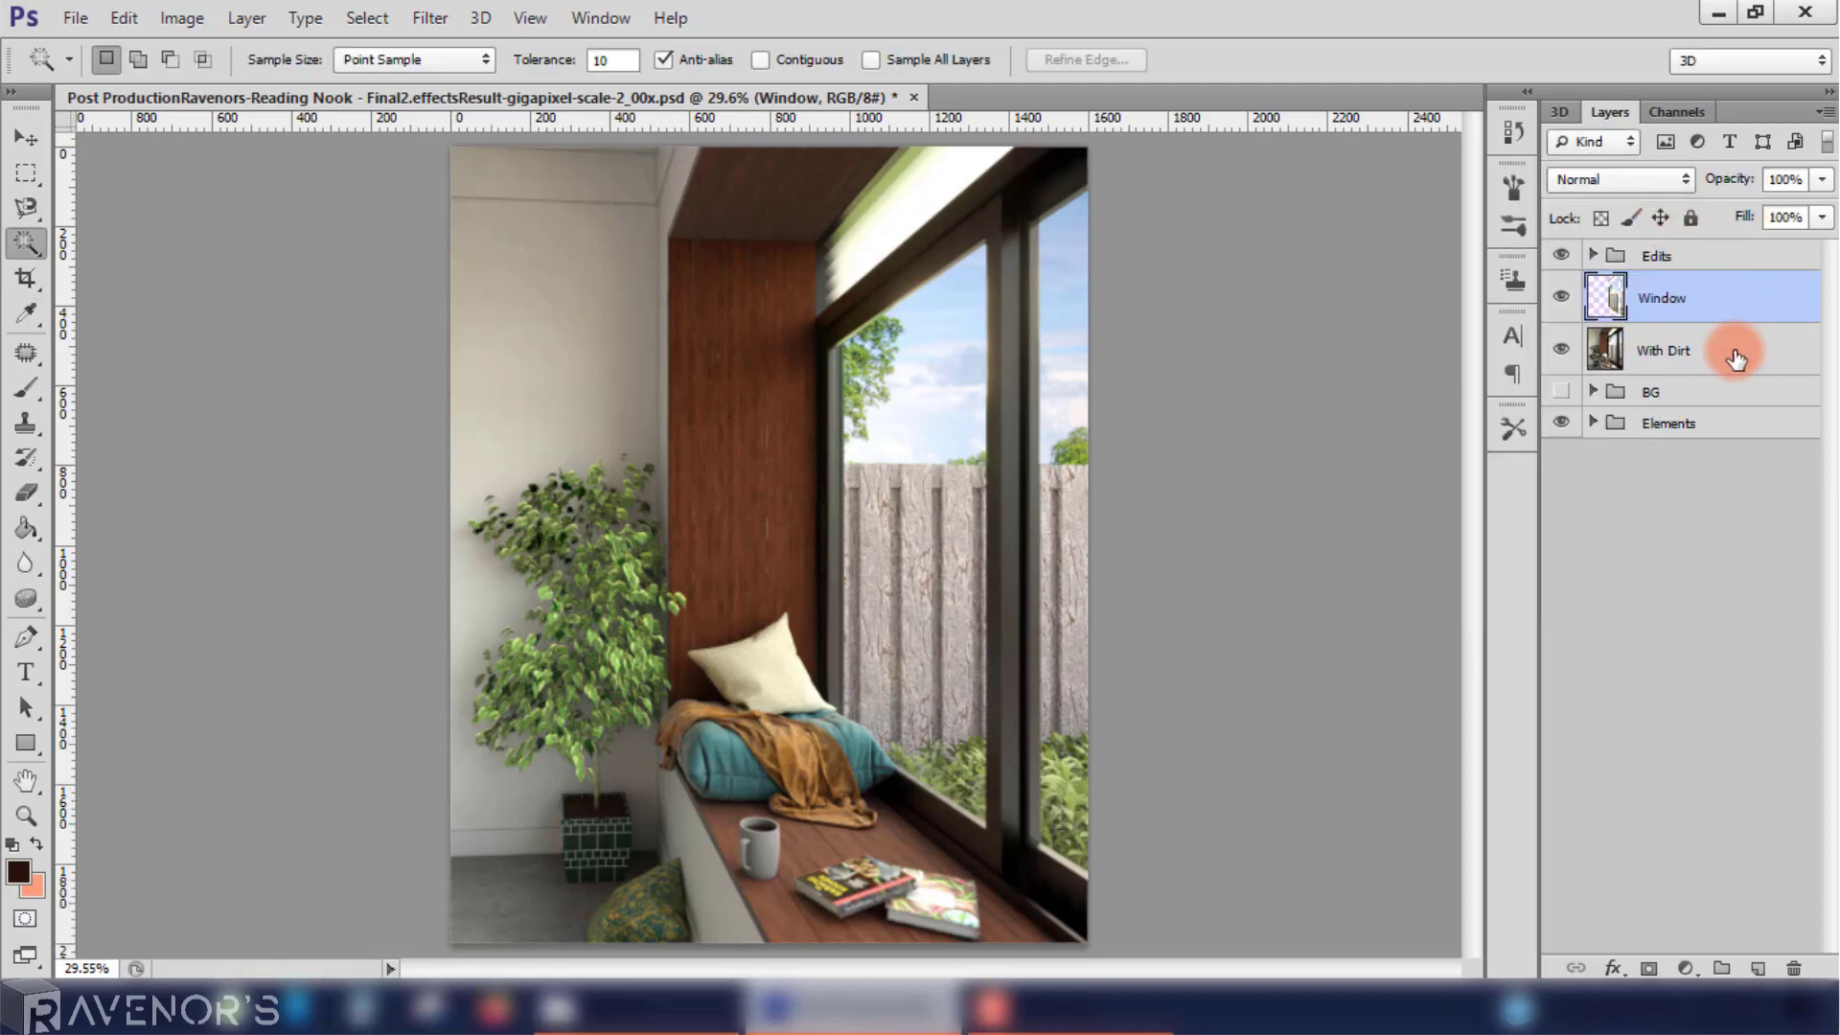
drag(1715, 297, 1686, 256)
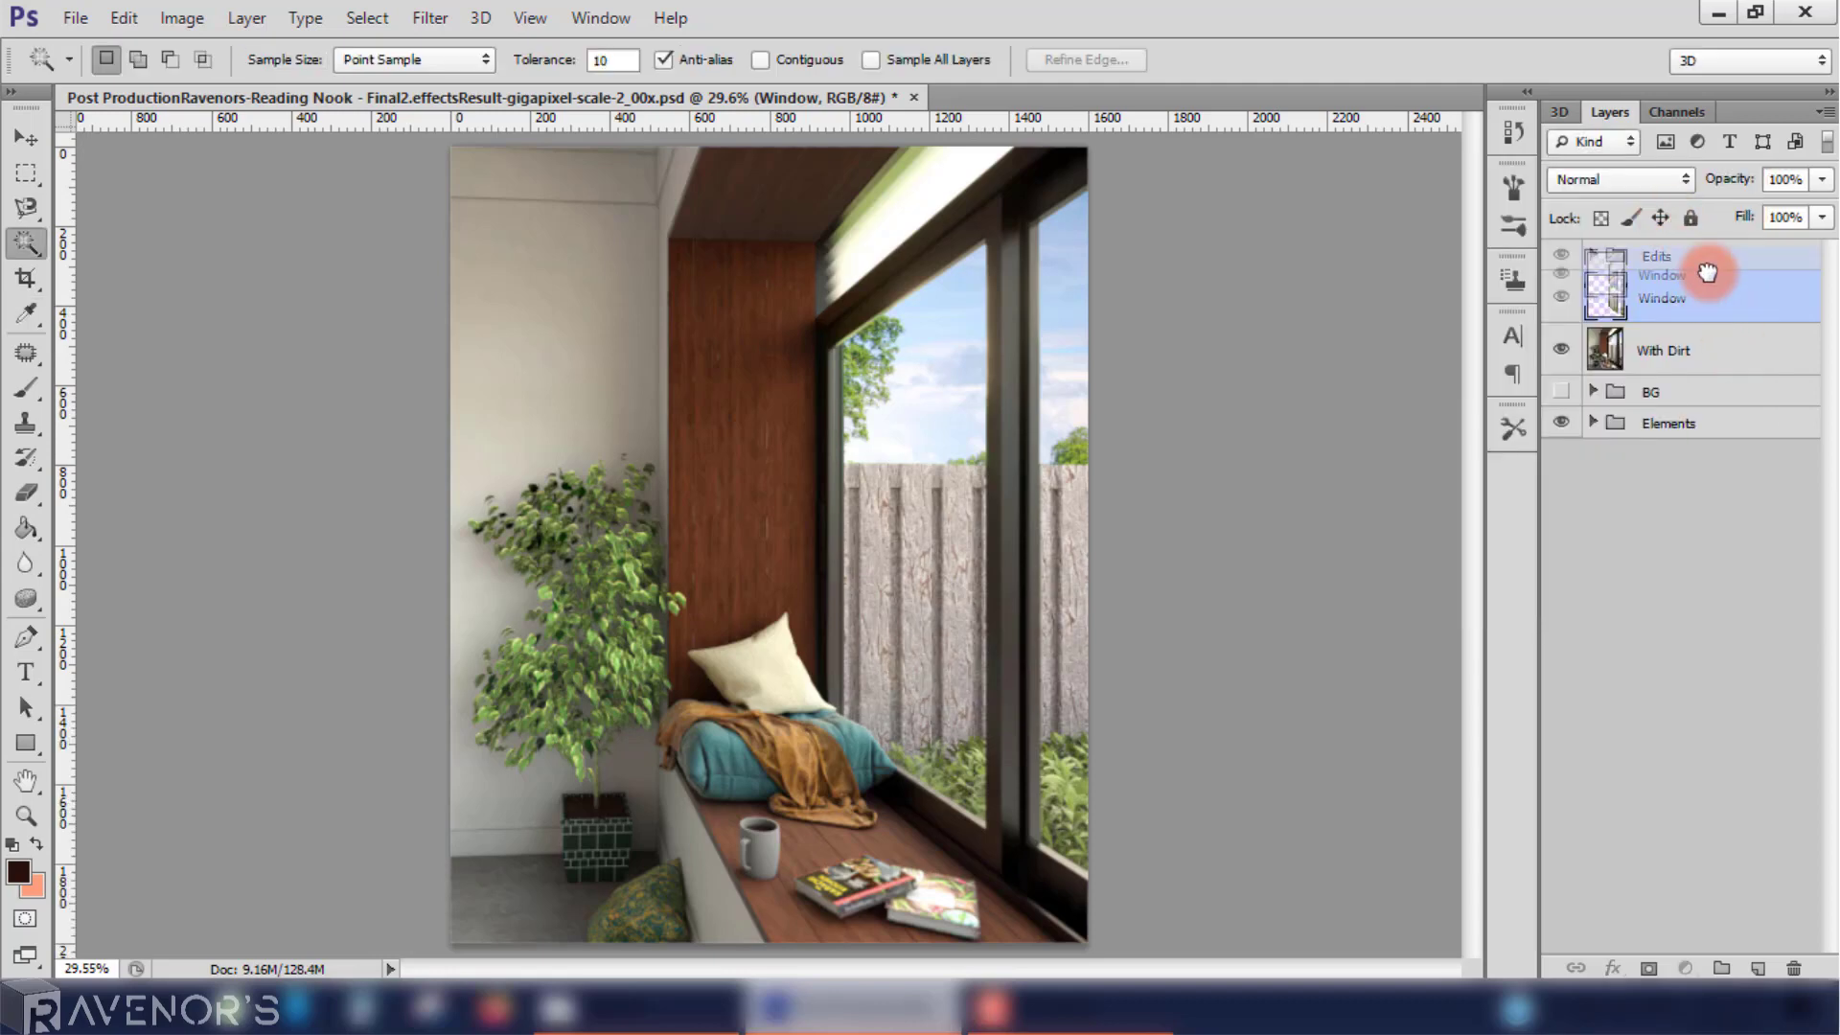
click(1594, 256)
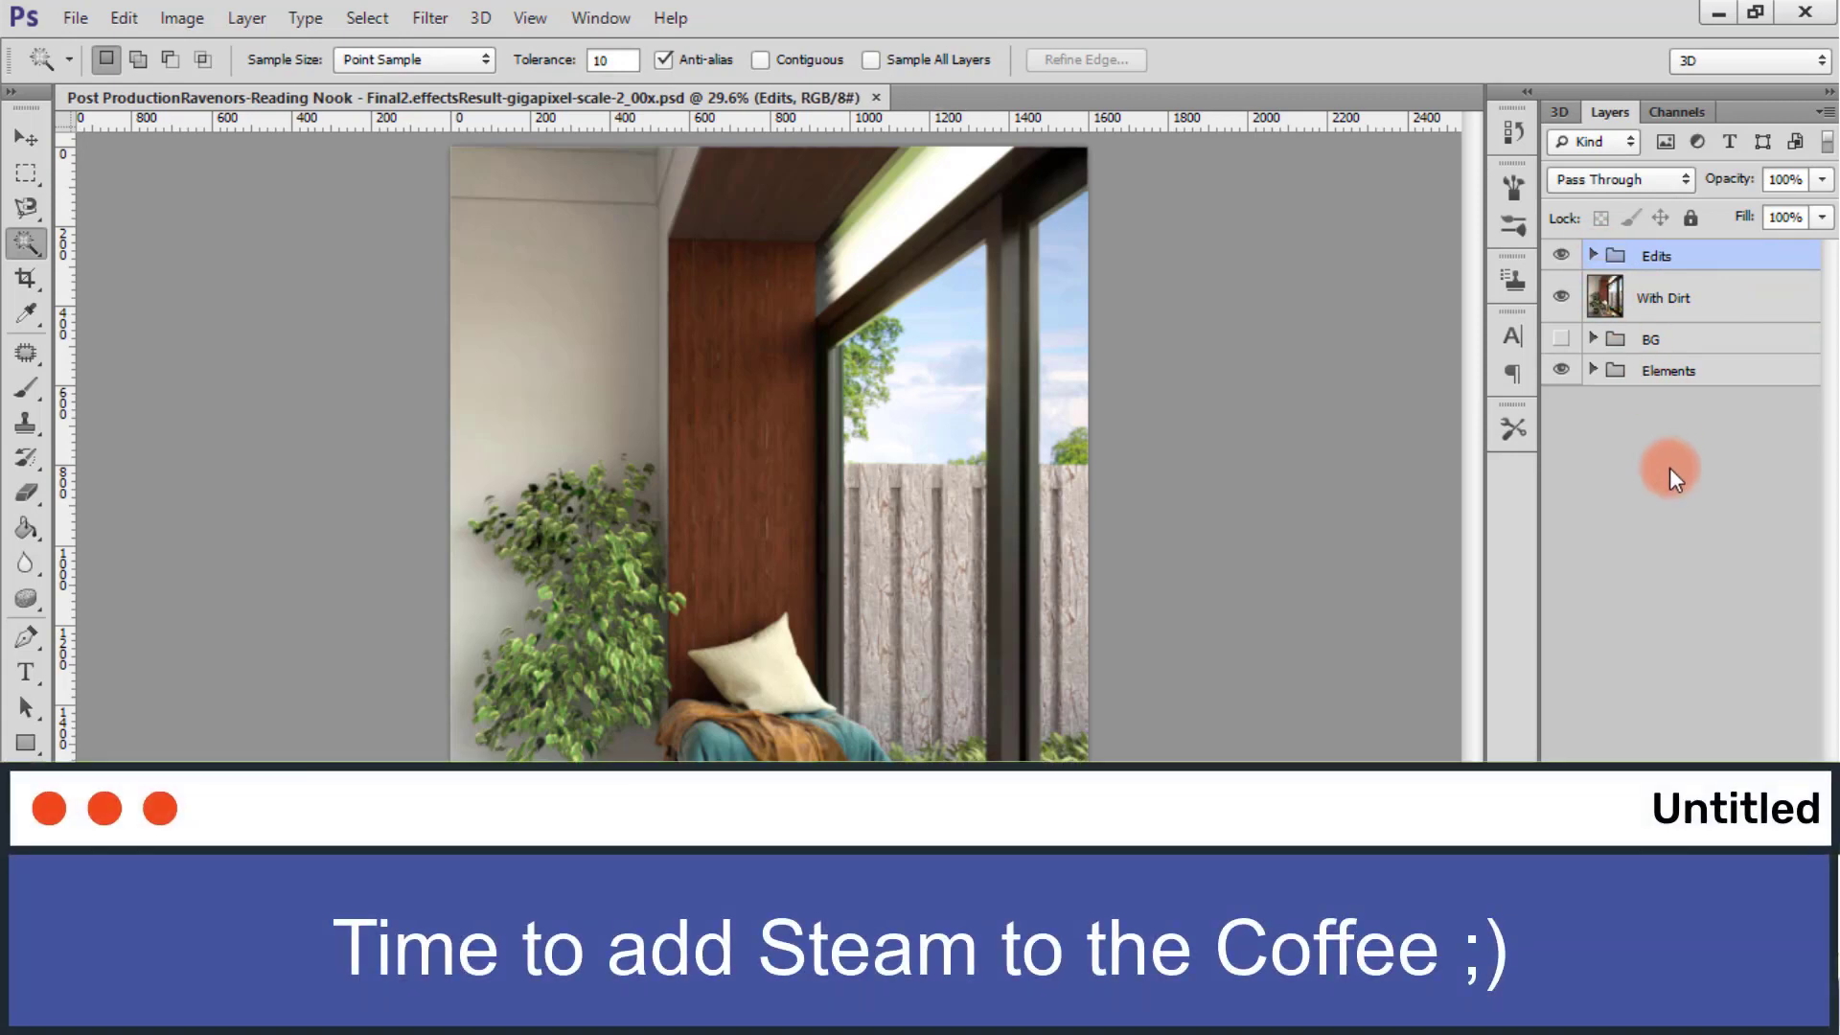
Step: Select the With Dirt layer and zoom to 100% on the coffee mug
click(1594, 256)
click(1710, 298)
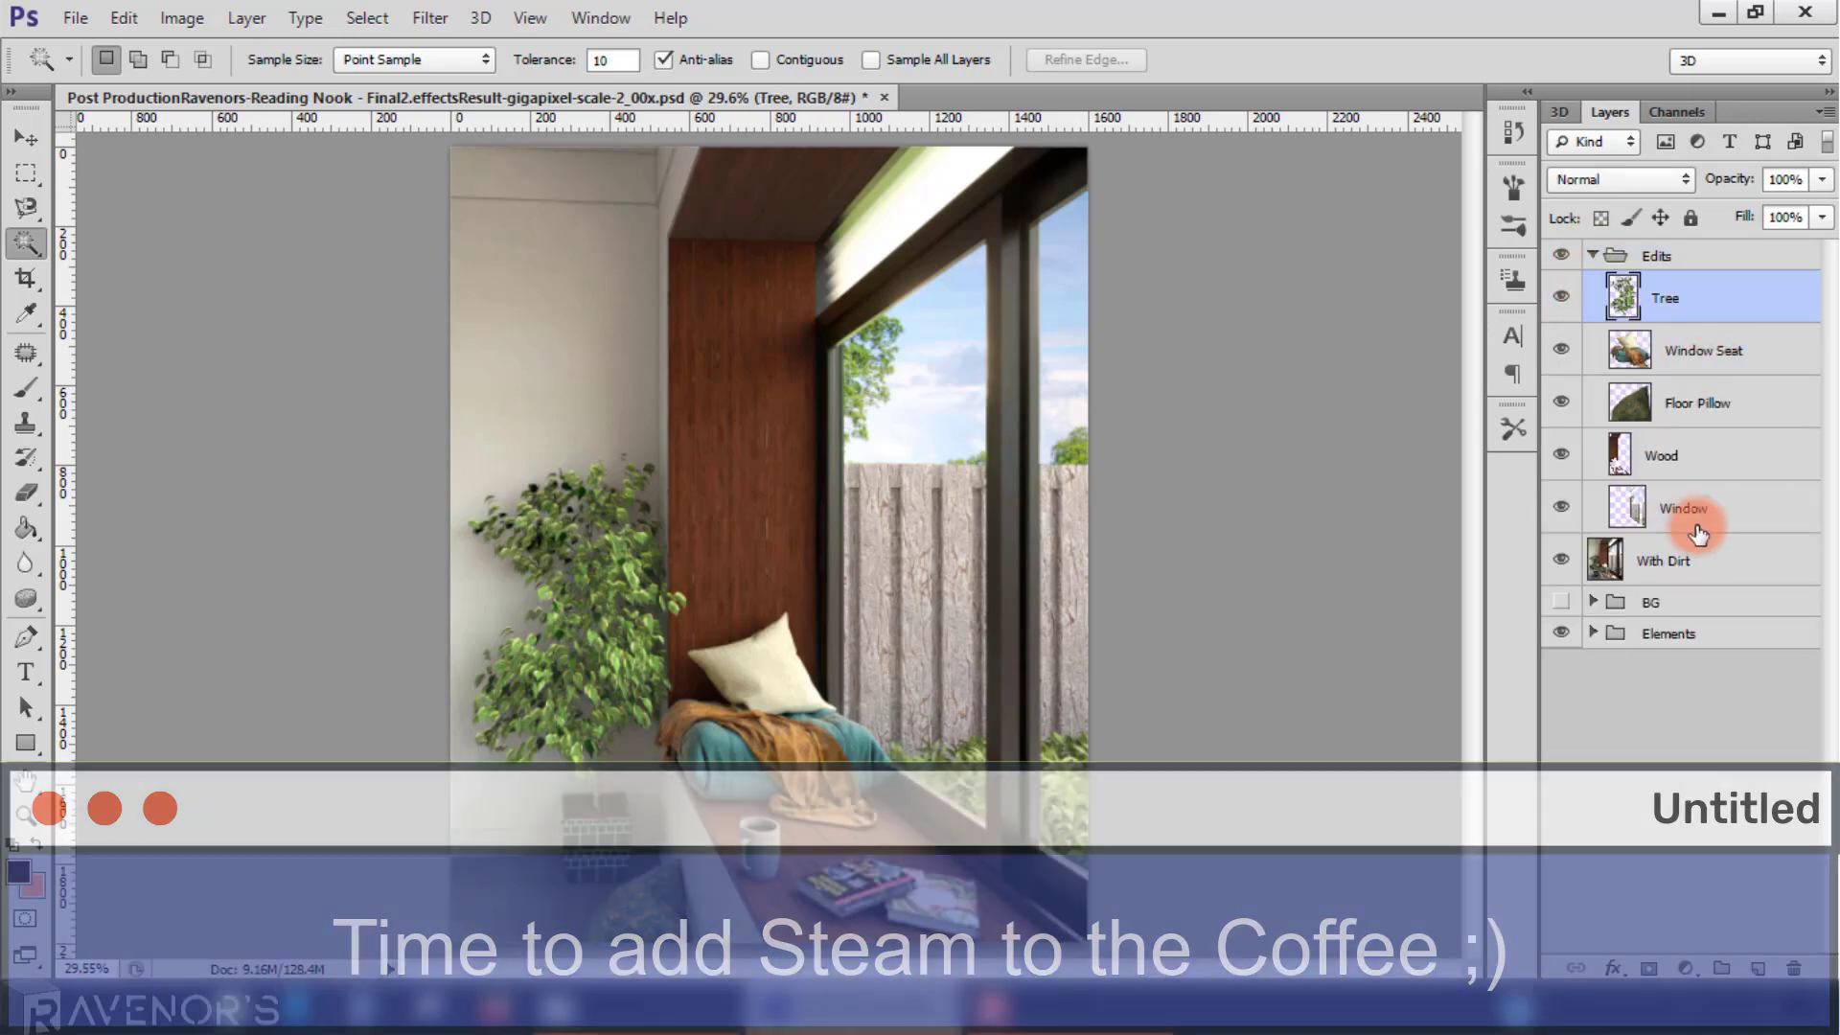
click(1692, 558)
click(26, 815)
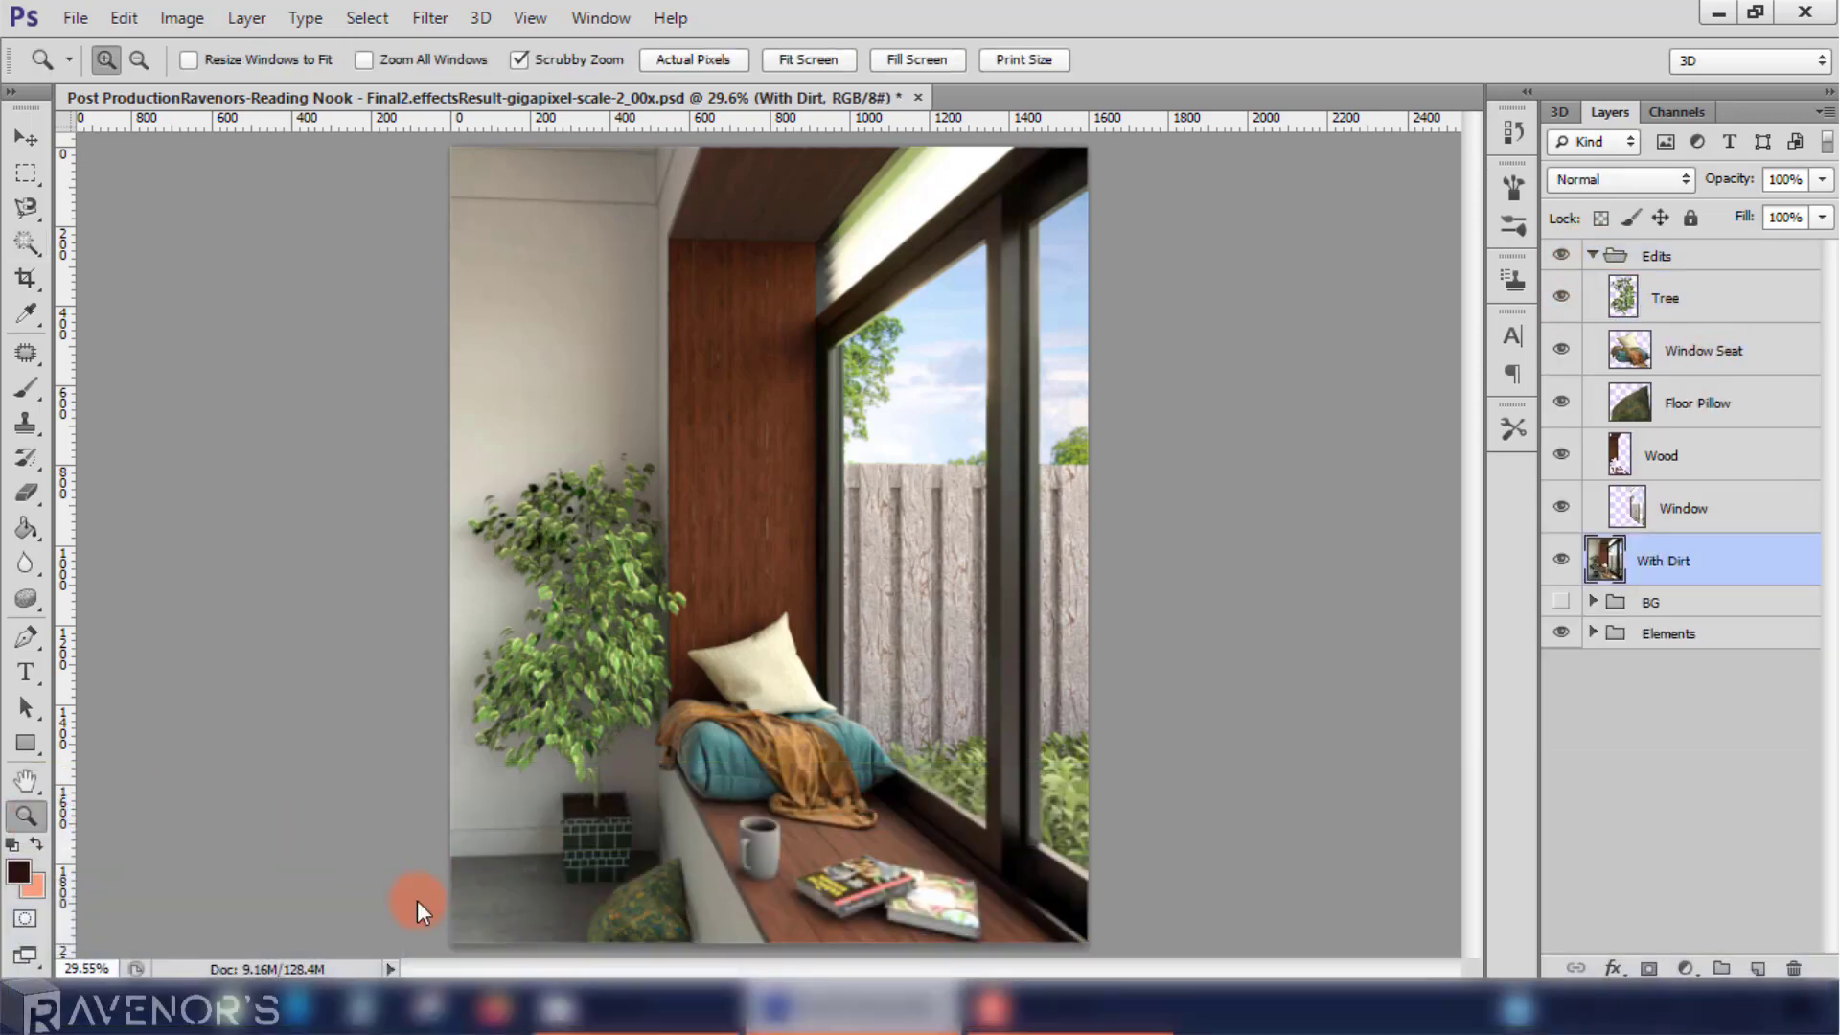
drag(759, 900, 759, 900)
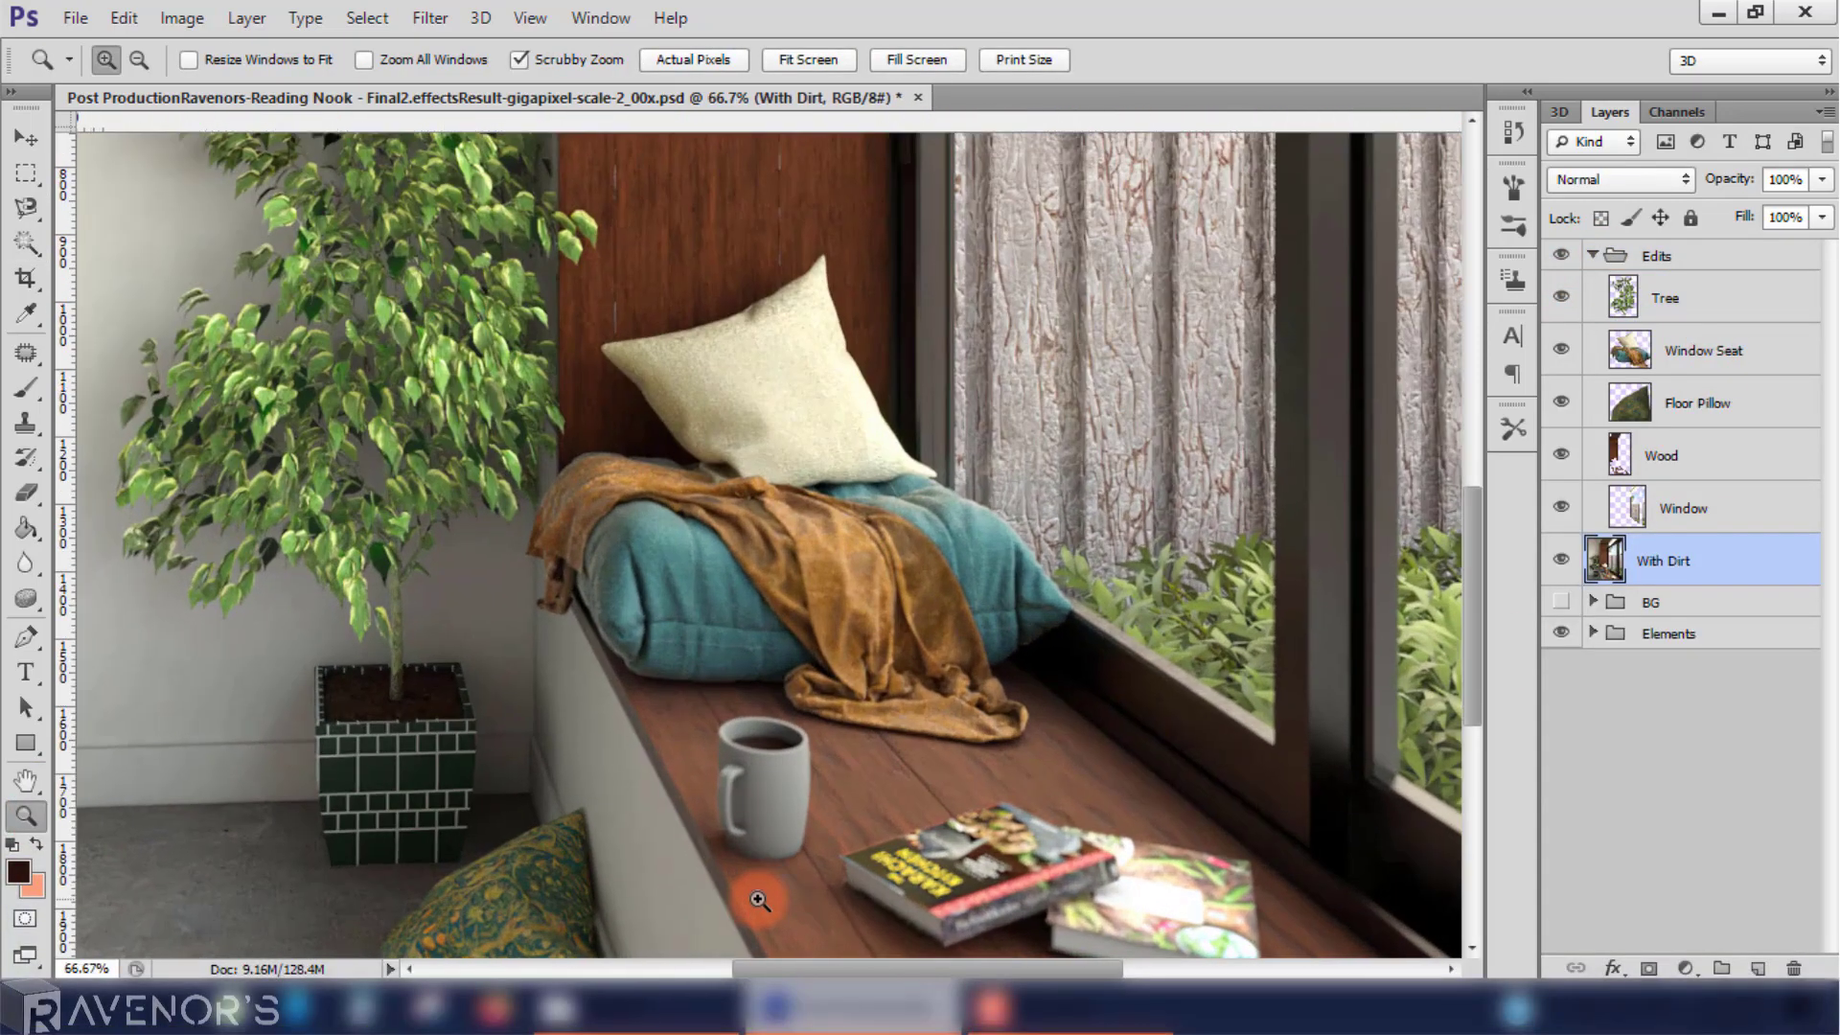
key(m)
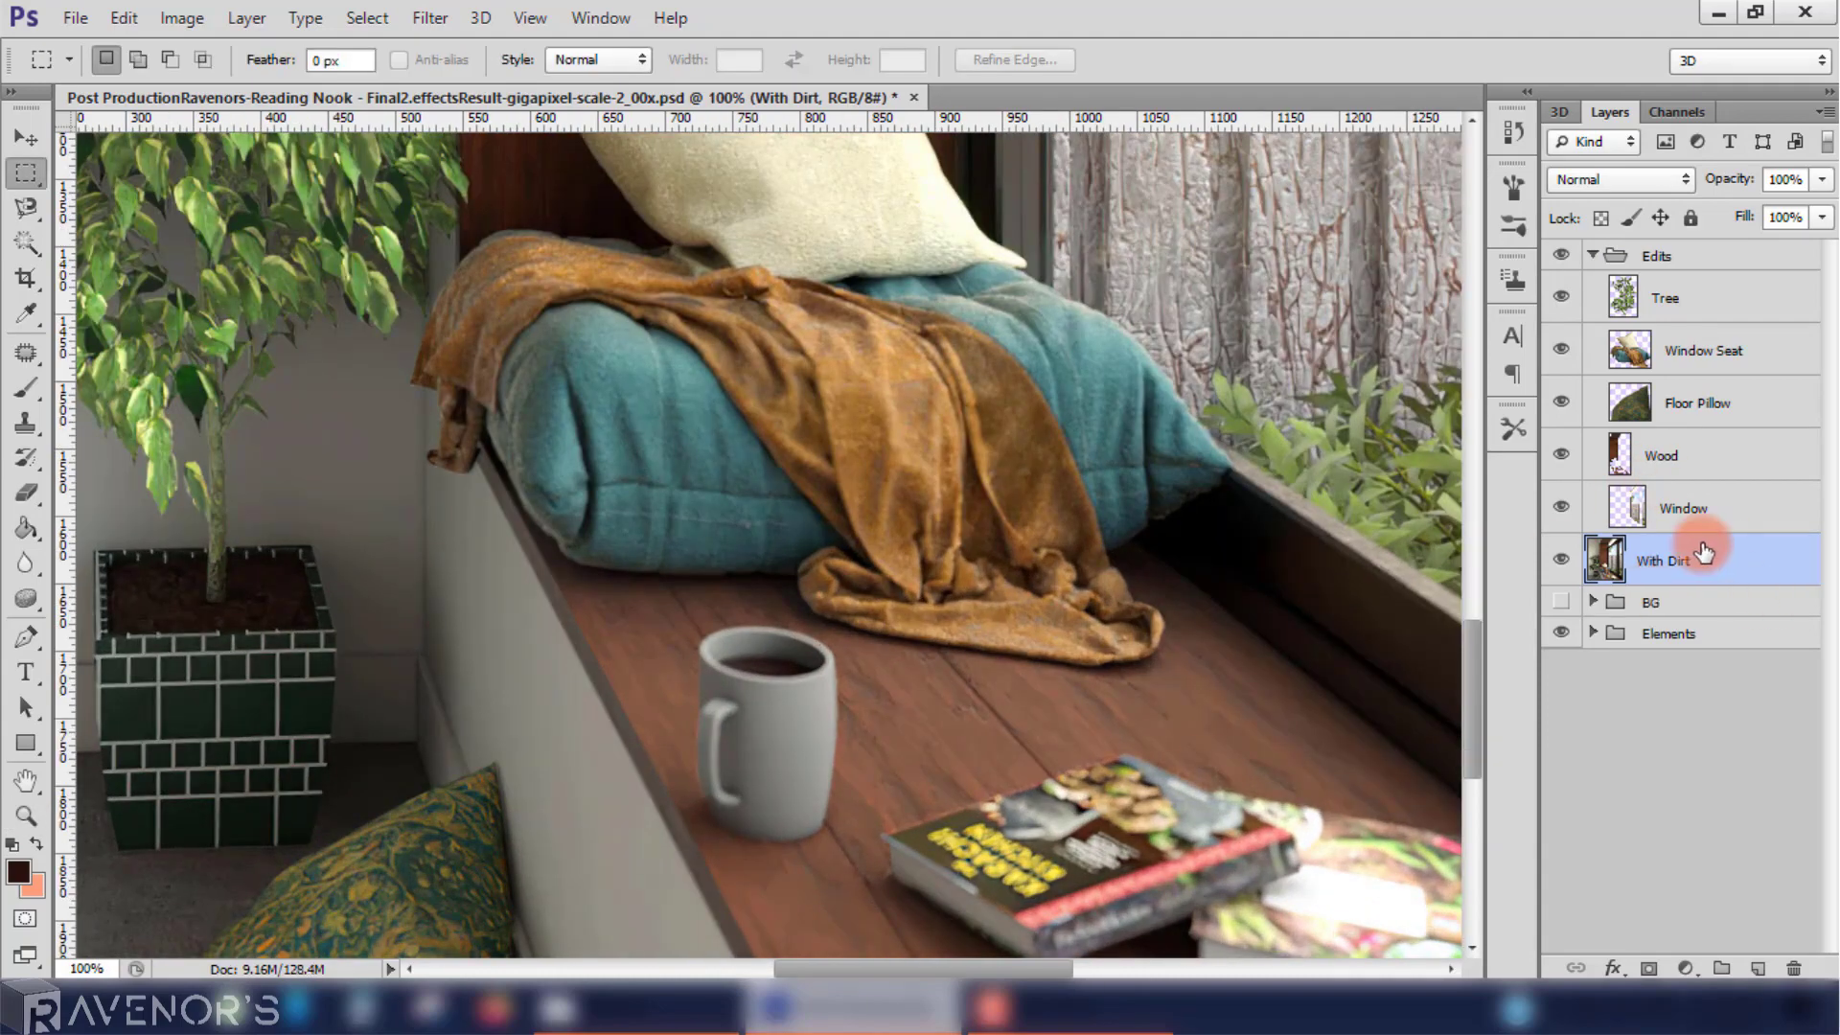
click(777, 569)
Step: Preview the white smoke PNG from the Materials folder, then drag it onto the Photoshop canvas
click(690, 1021)
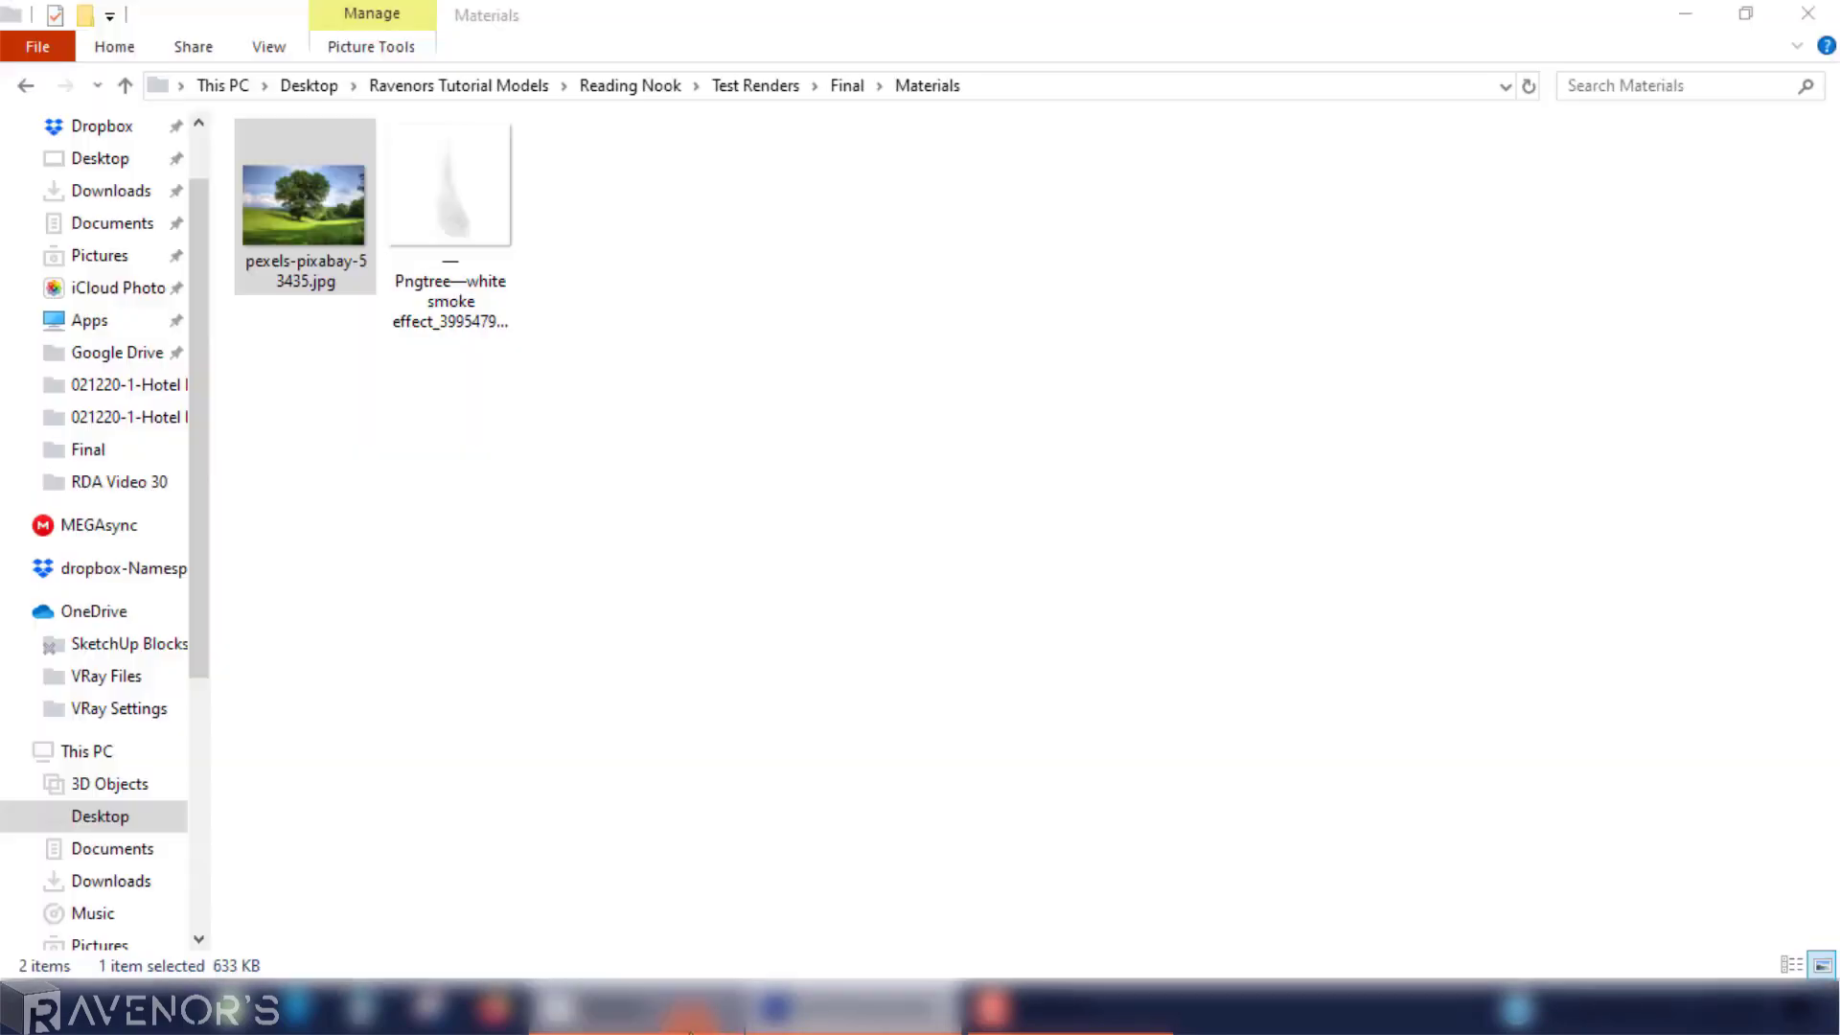
click(427, 192)
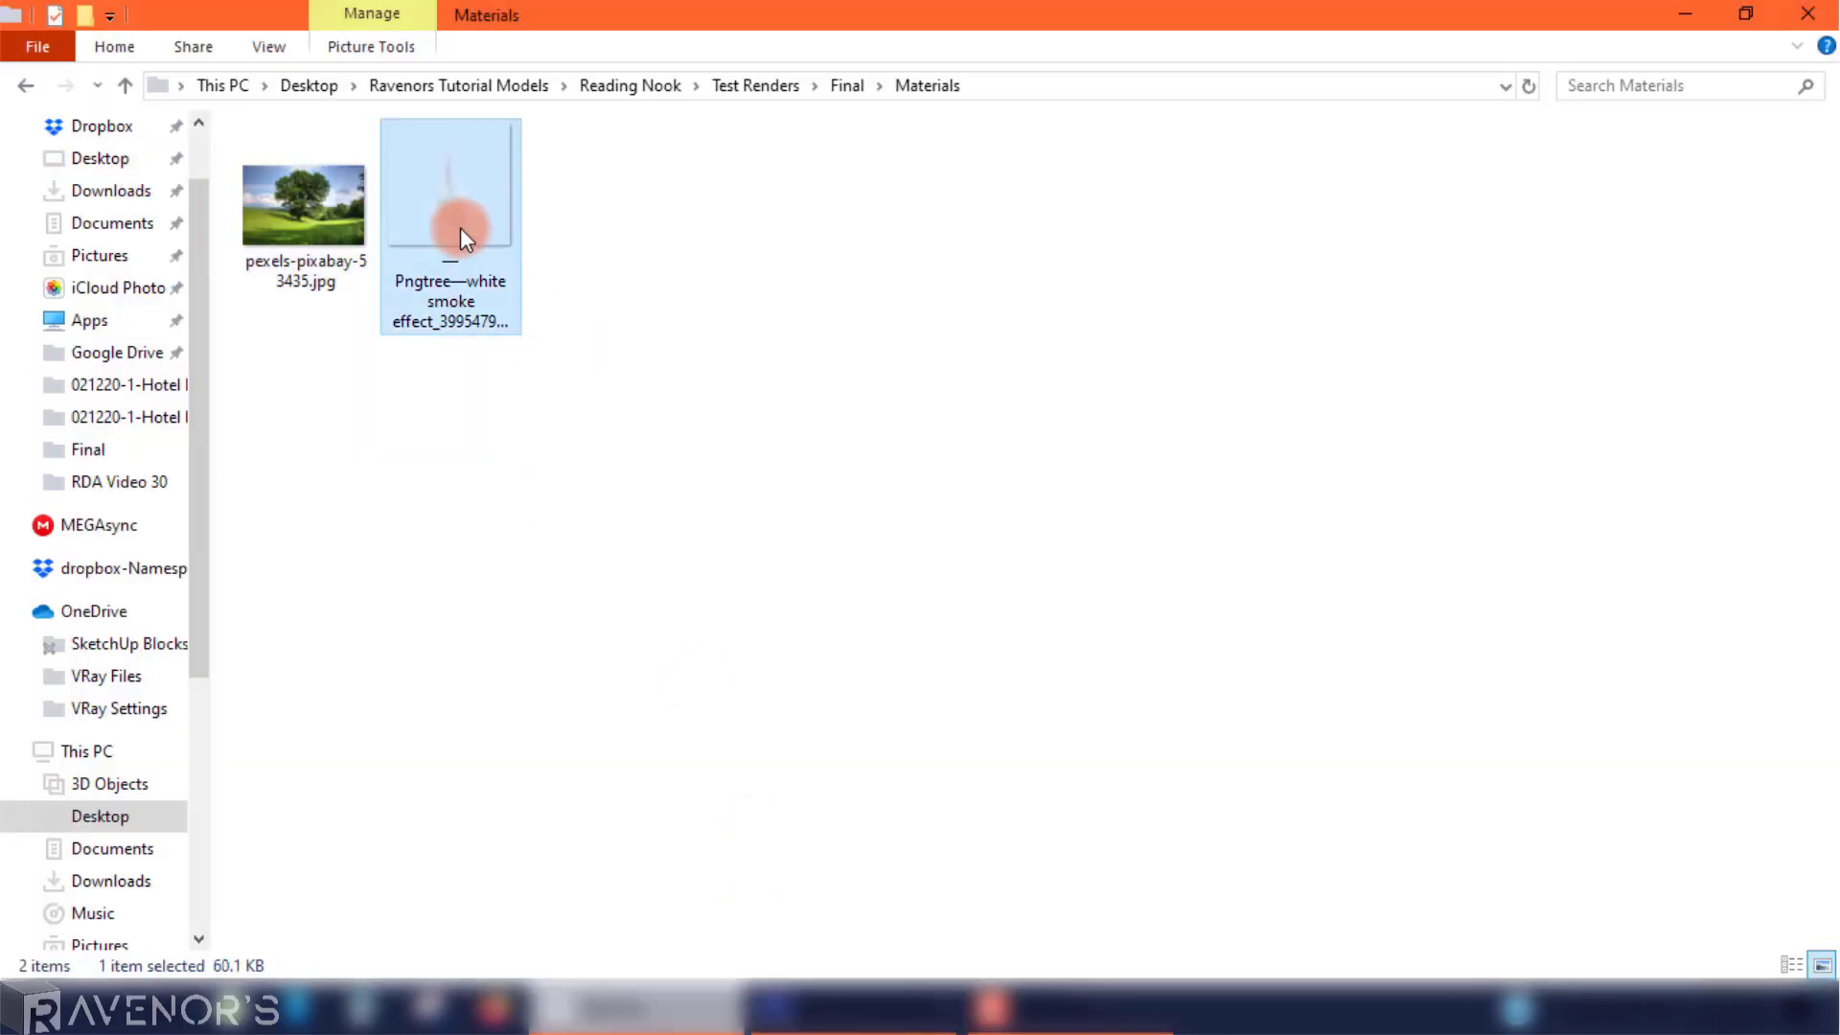
double_click(460, 227)
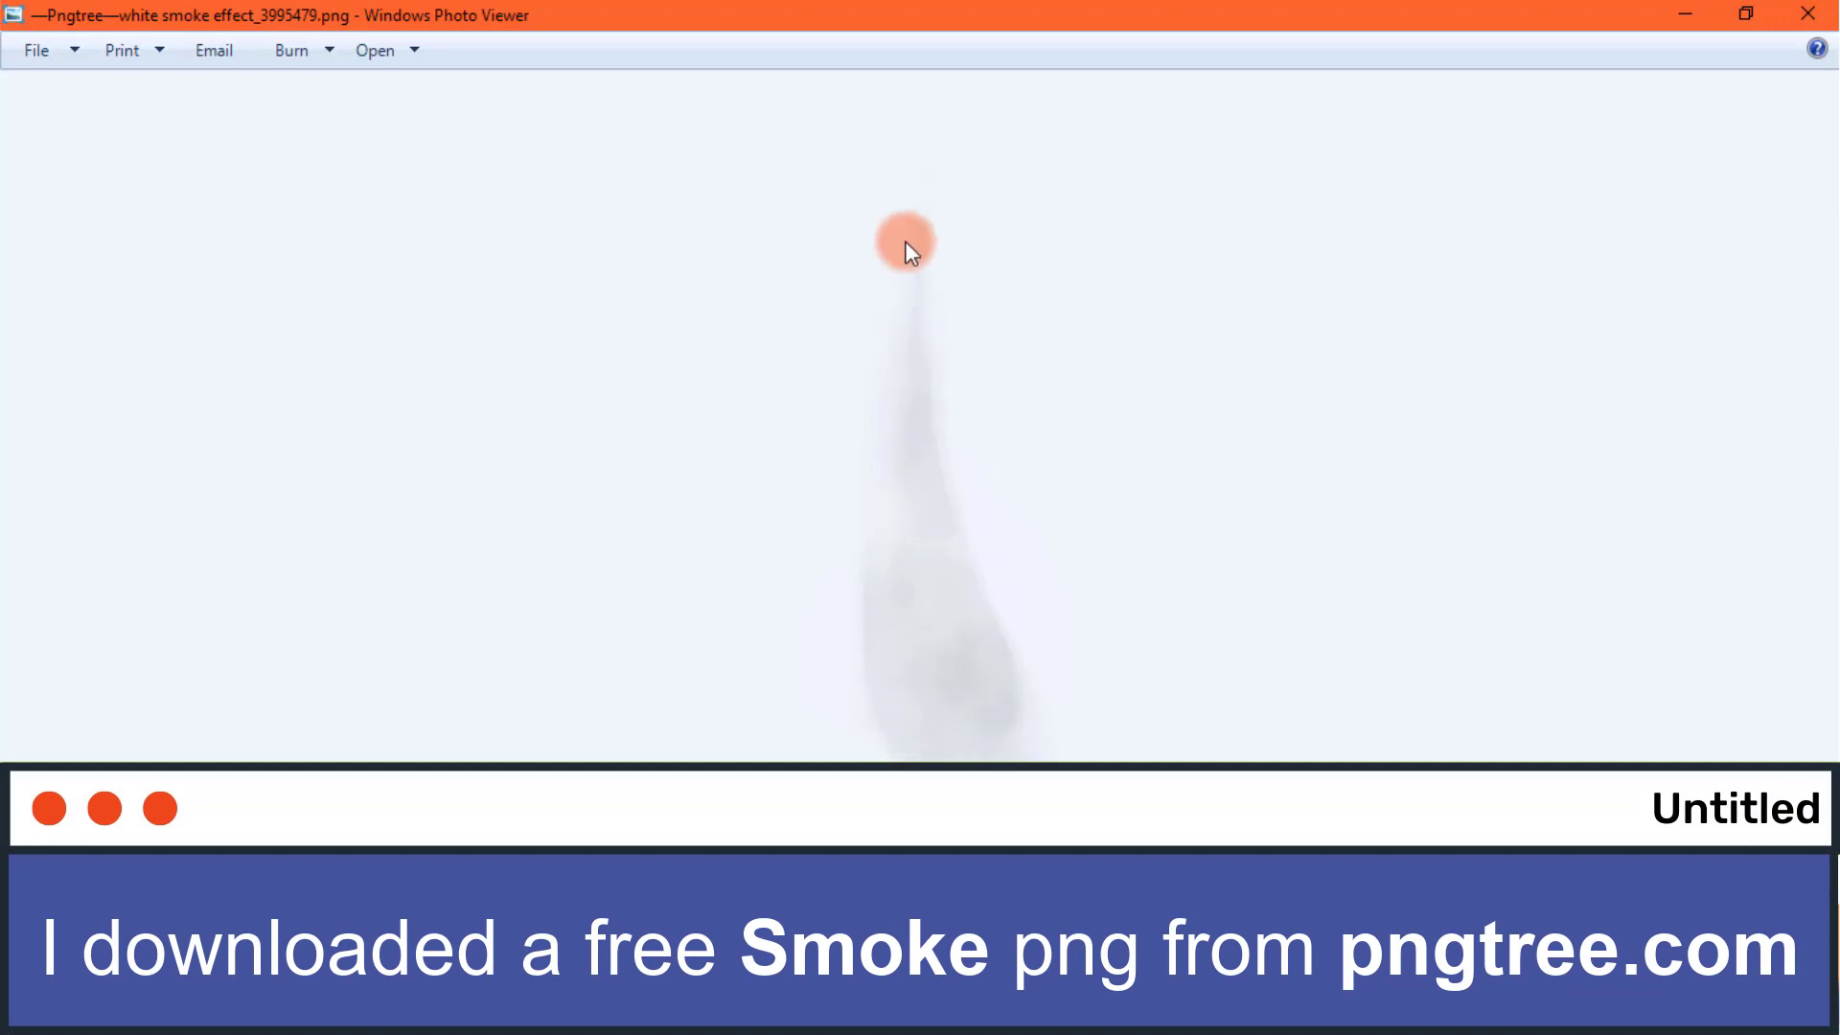
click(1806, 13)
drag(508, 278, 849, 805)
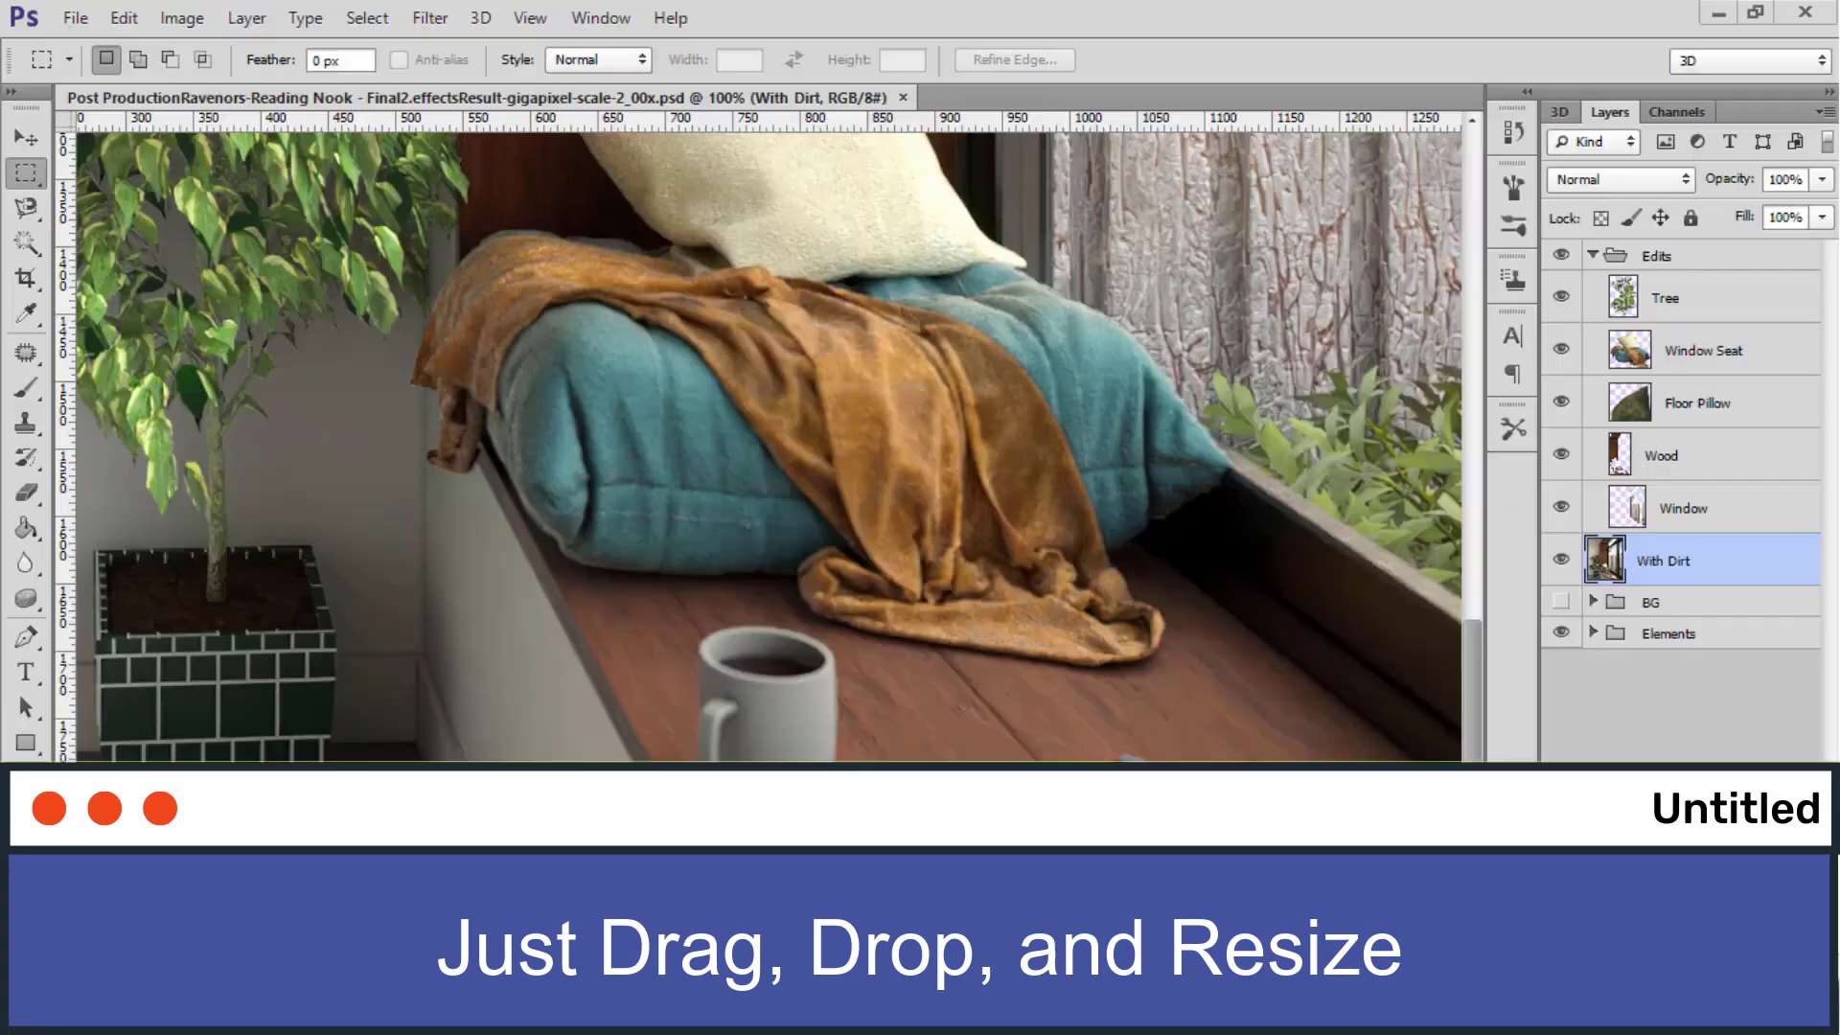
drag(849, 805, 788, 726)
Step: Place the smoke image above the coffee mug and move its layer to the top of Edits
drag(774, 654, 774, 653)
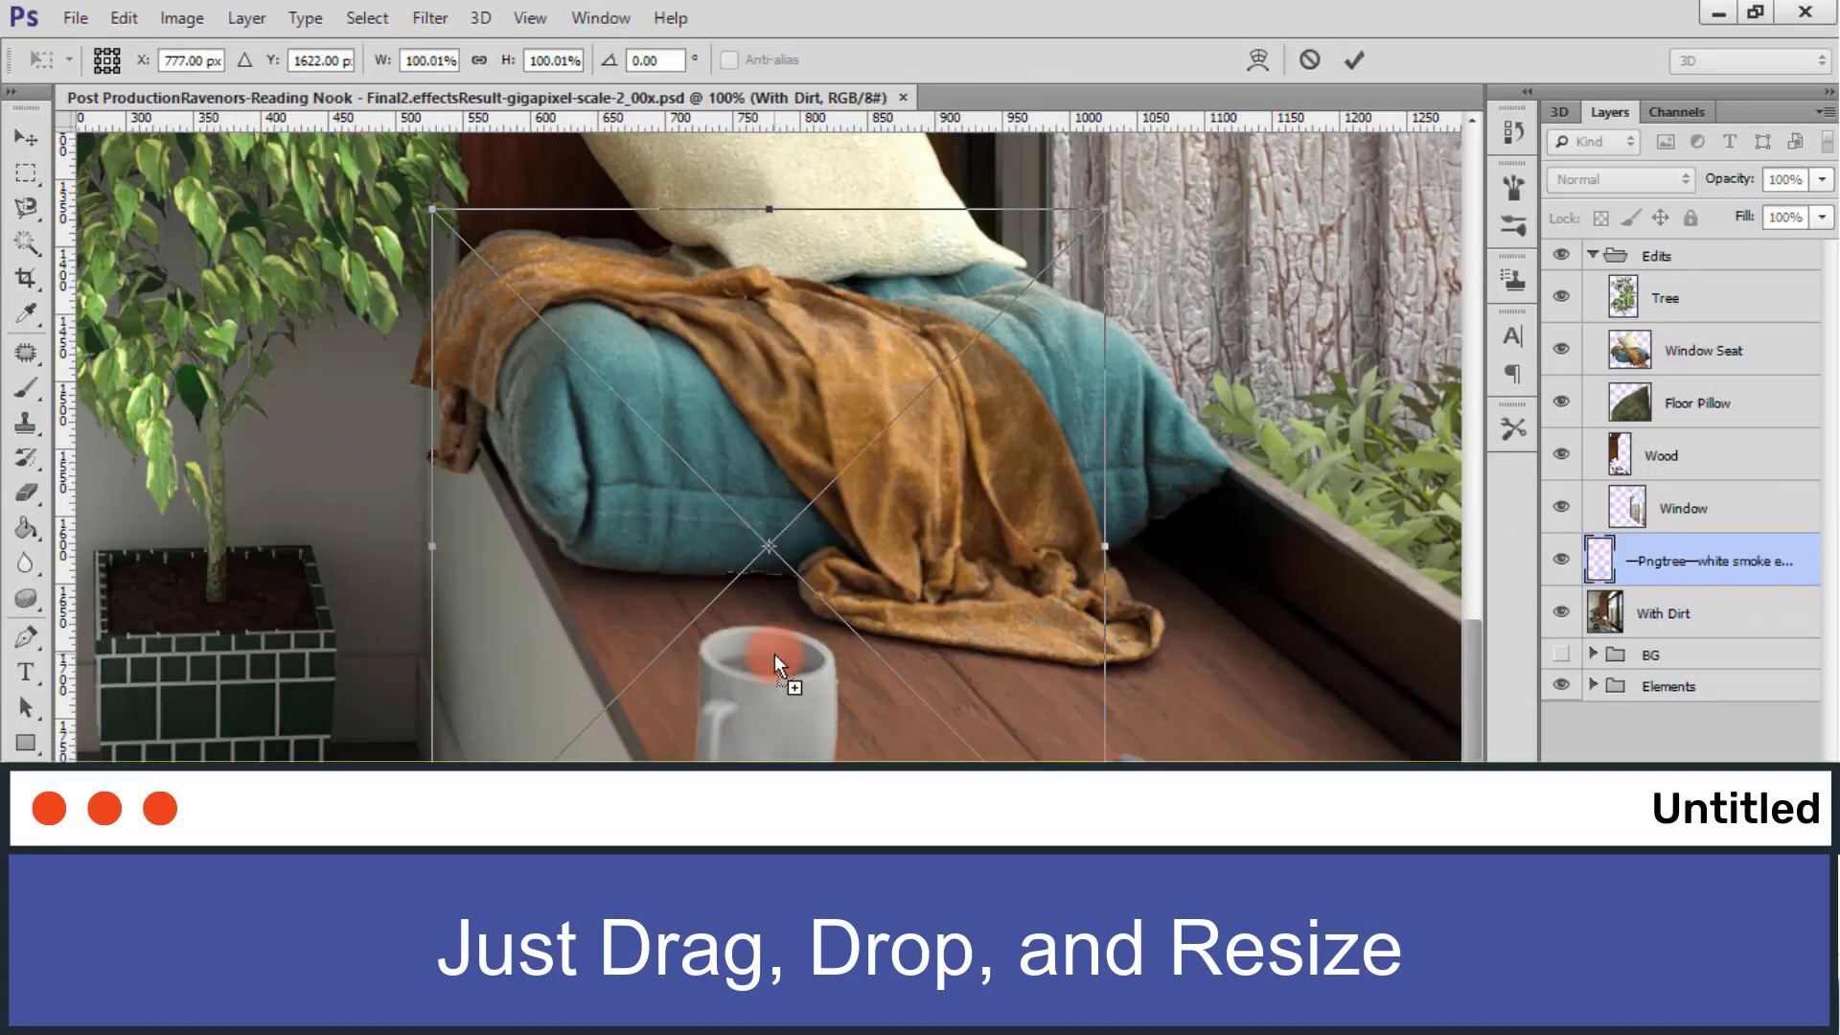
drag(772, 724, 750, 565)
key(Return)
scroll(1479, 627, up, 3)
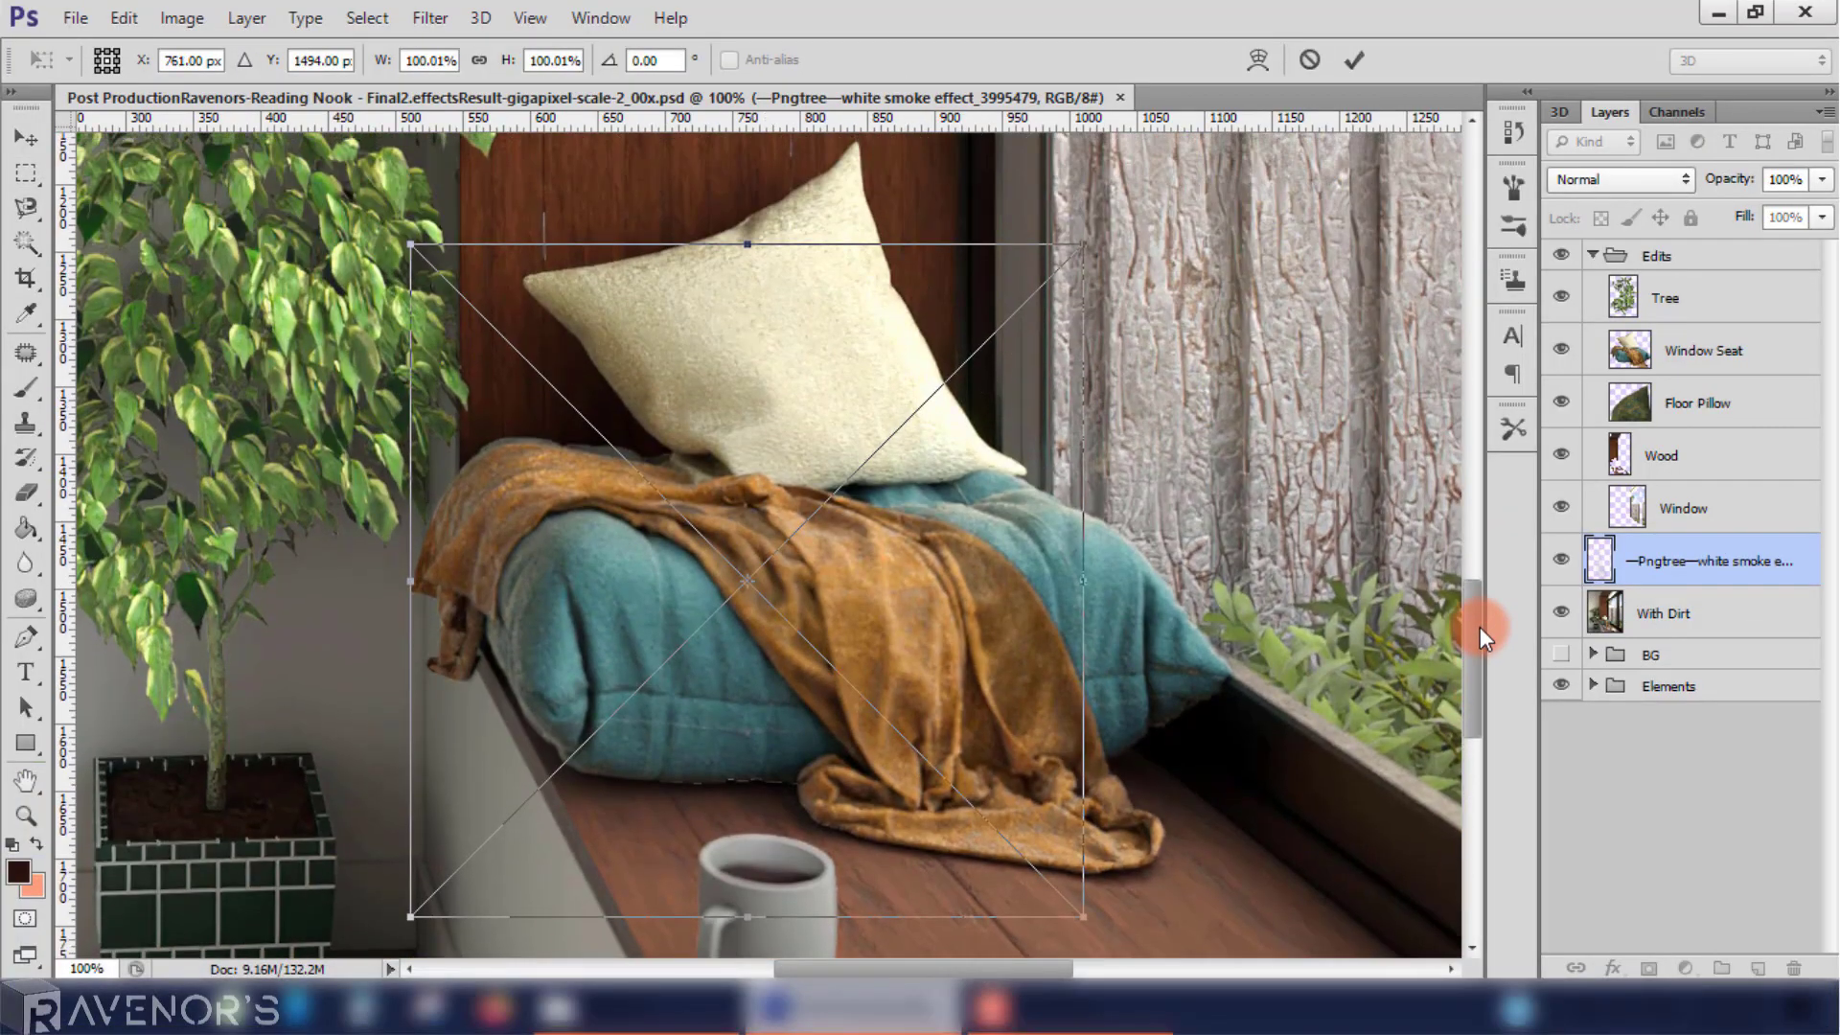
key(m)
drag(1715, 560, 1715, 288)
scroll(1398, 582, down, 2)
Step: Scale the smoke down to about 71% and position it rising from the mug
key(v)
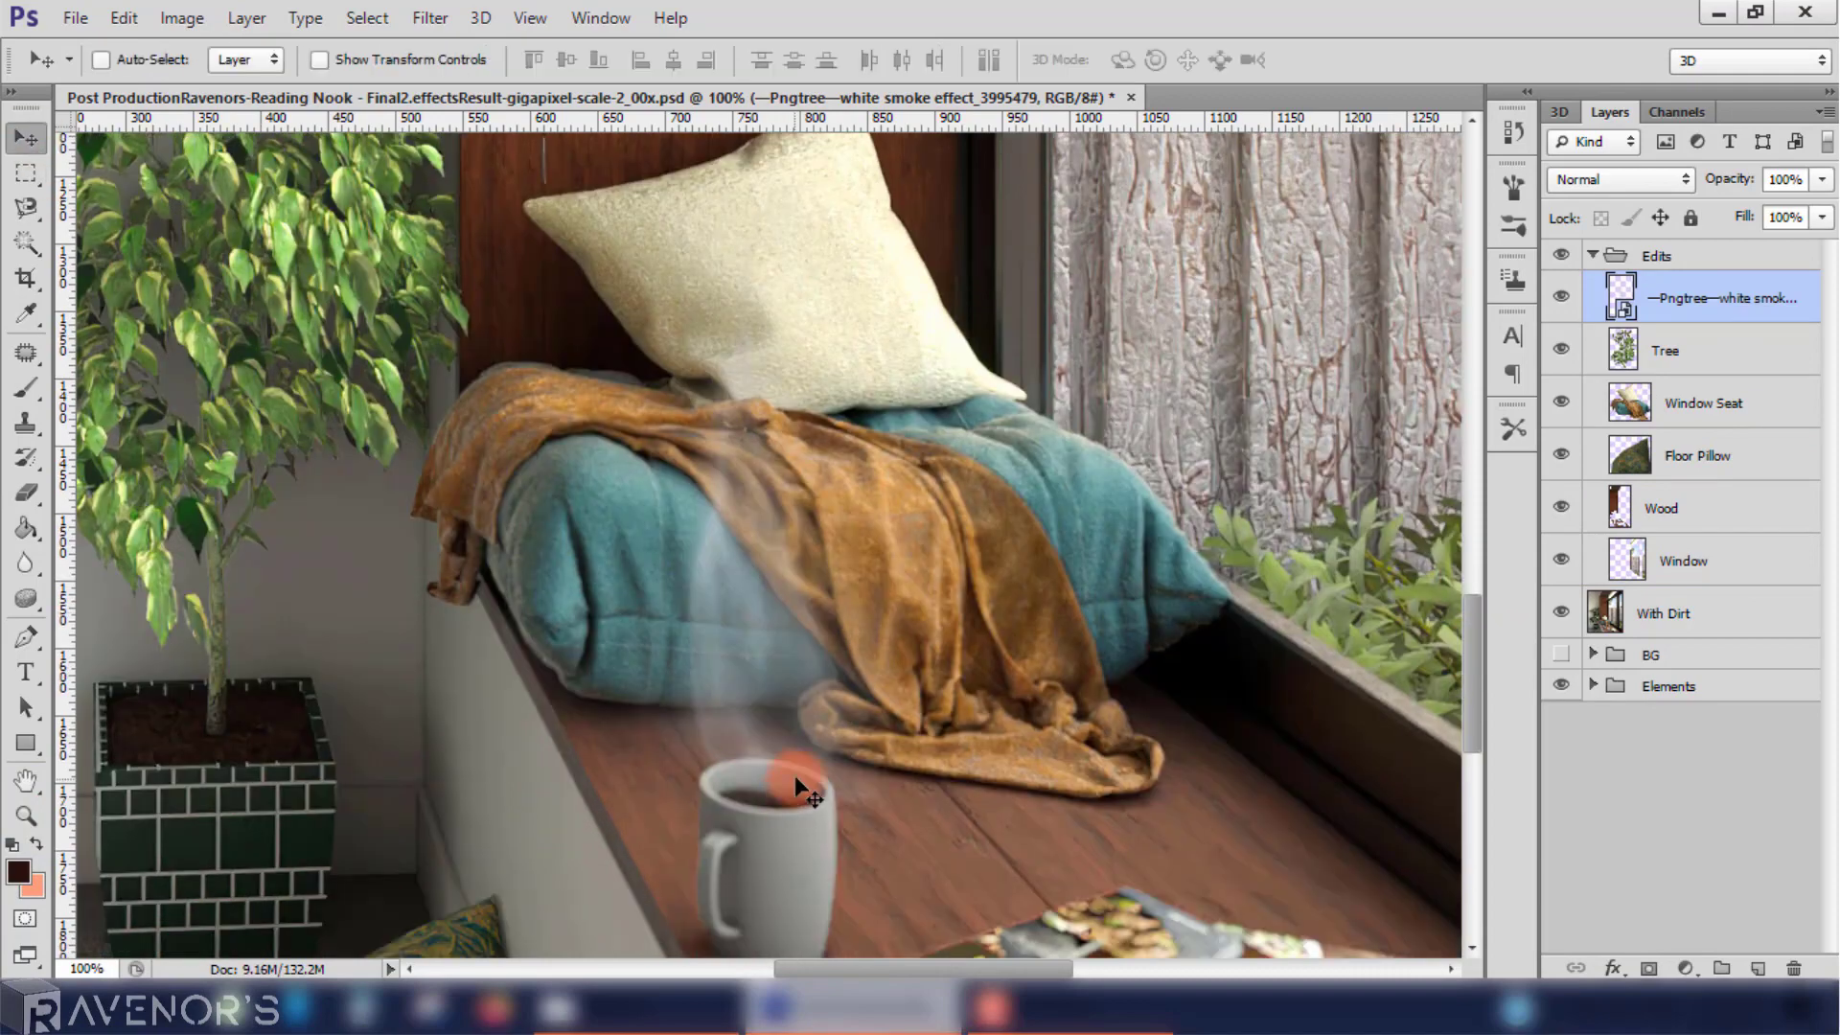
key(ctrl+t)
drag(1064, 172, 916, 407)
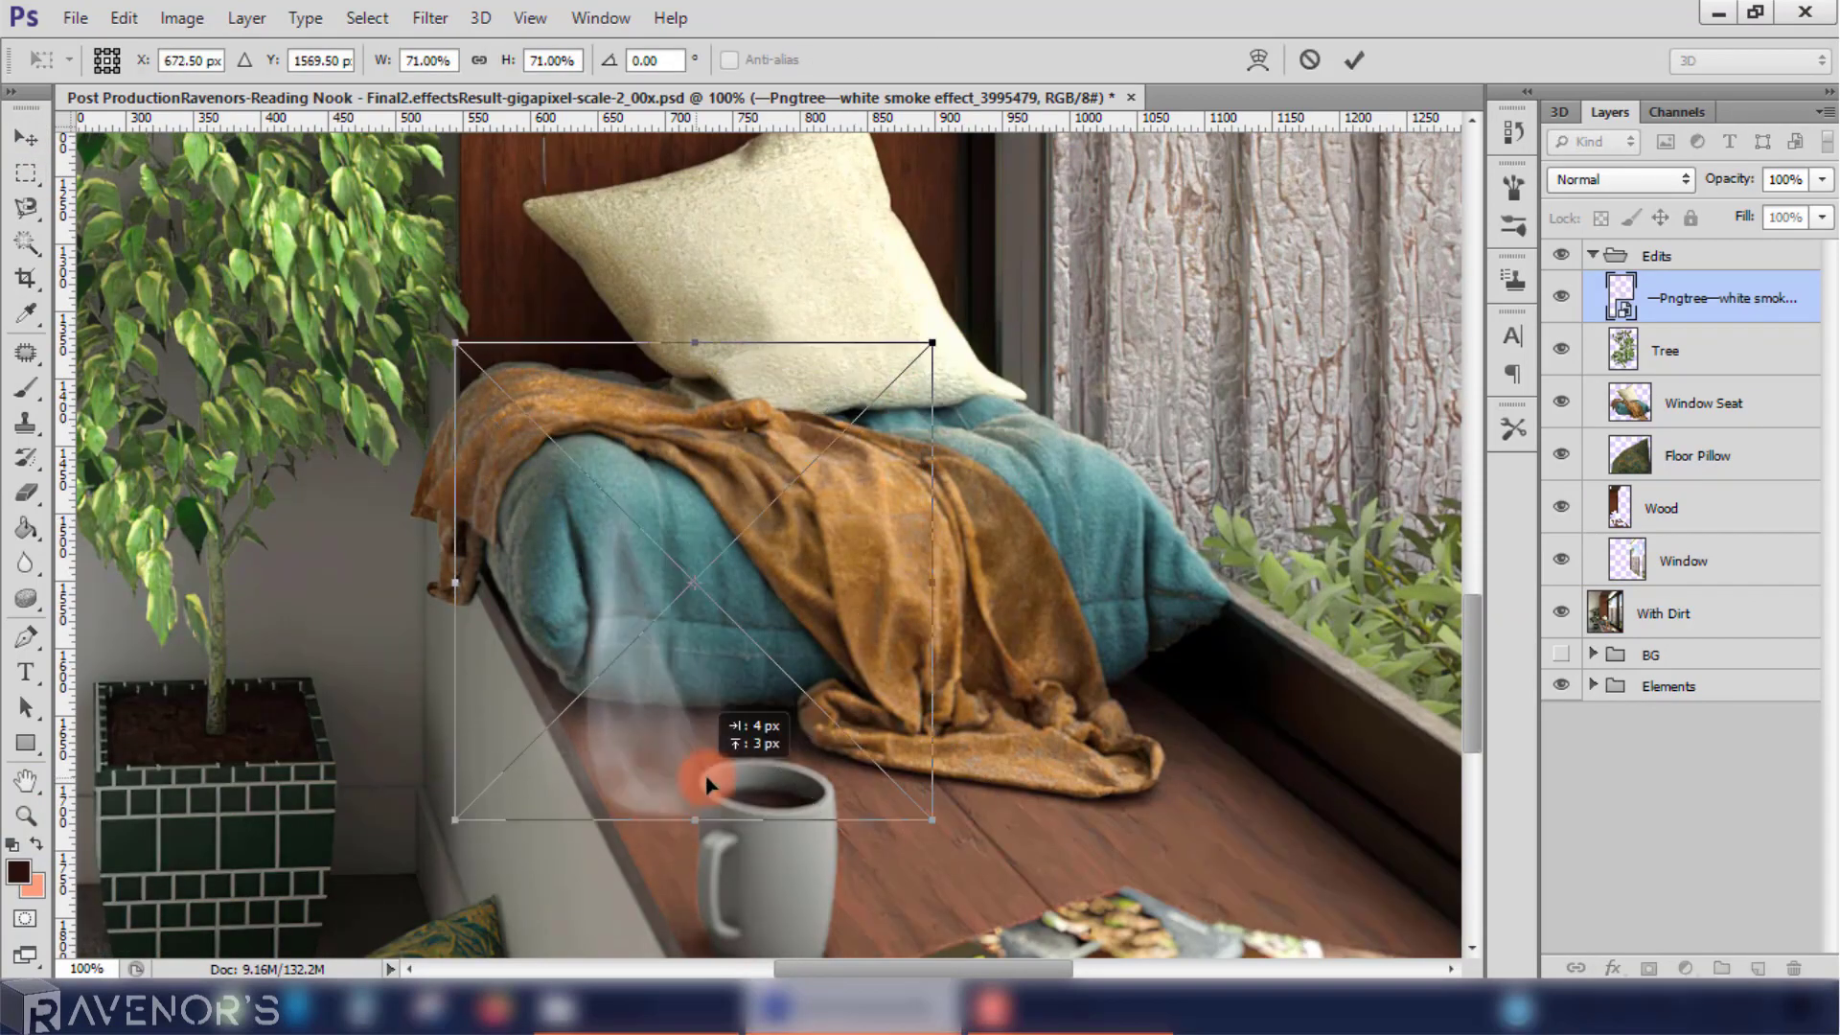
drag(719, 760, 769, 775)
mouse_move(506, 367)
mouse_down()
mouse_move(791, 773)
mouse_move(768, 774)
mouse_up()
key(Escape)
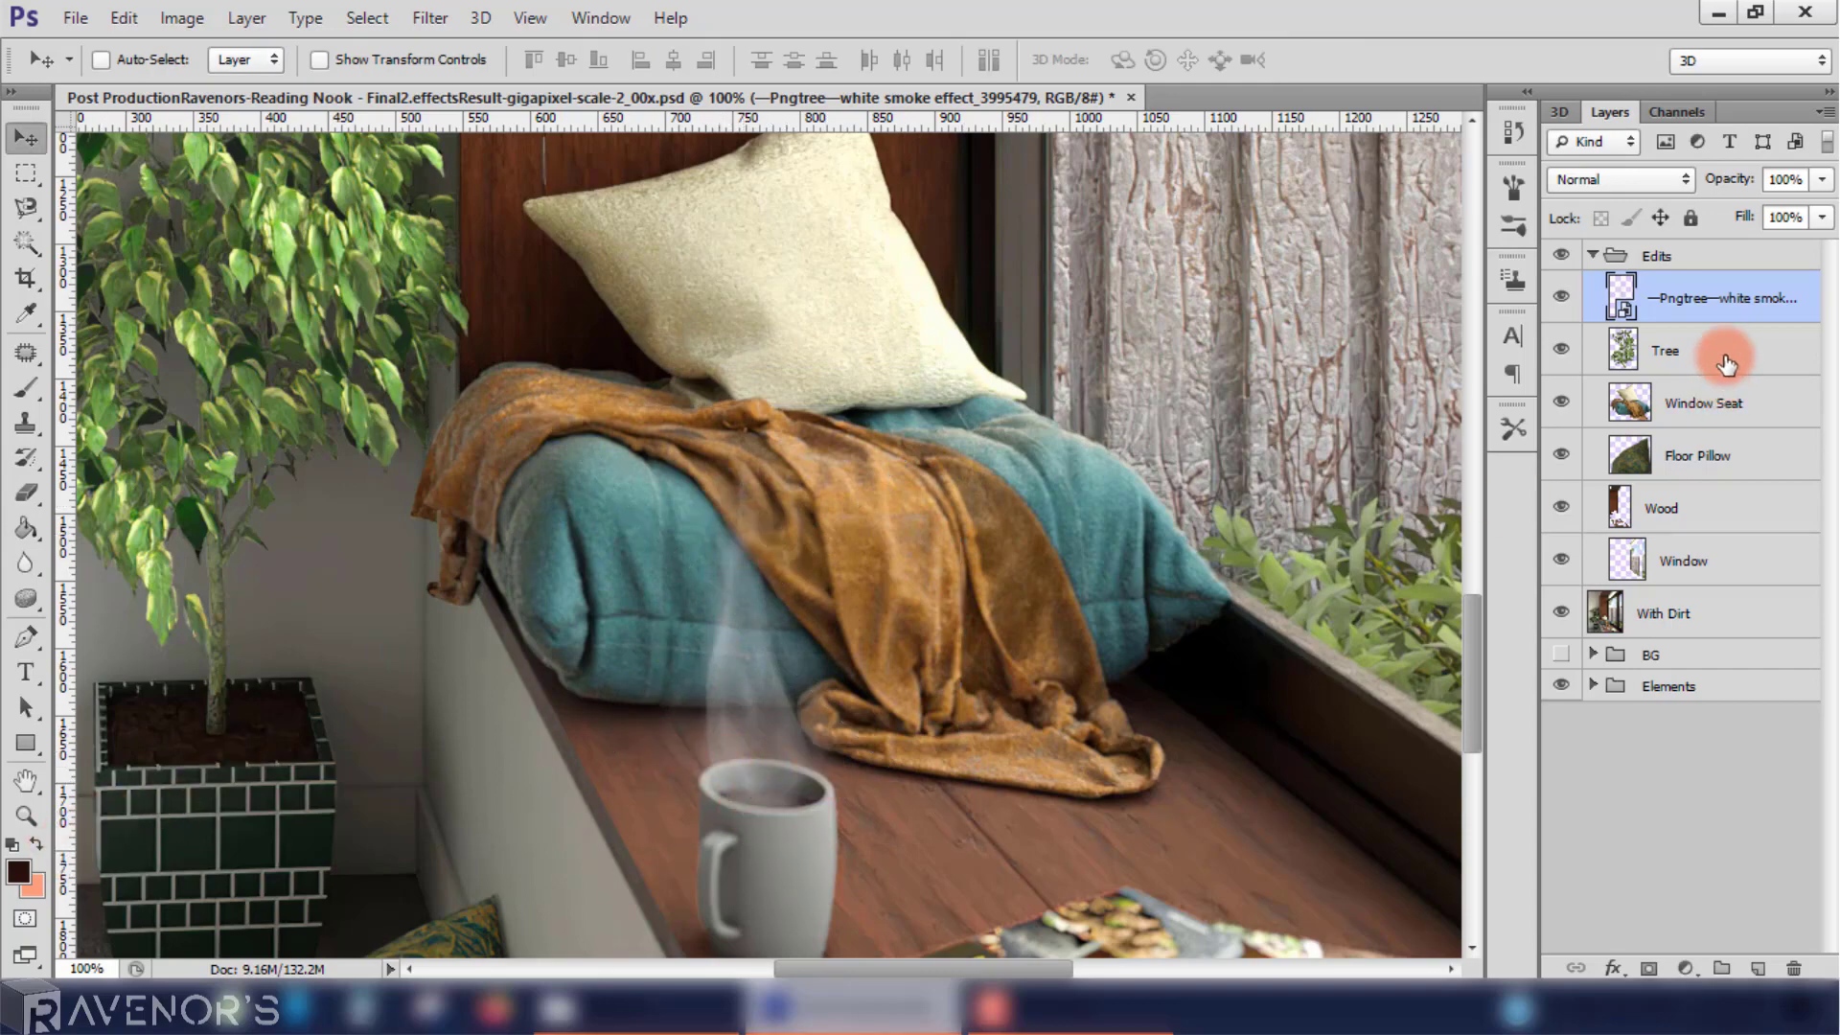
Step: Rasterize the smoke layer and fit the whole image in the window
right_click(1725, 297)
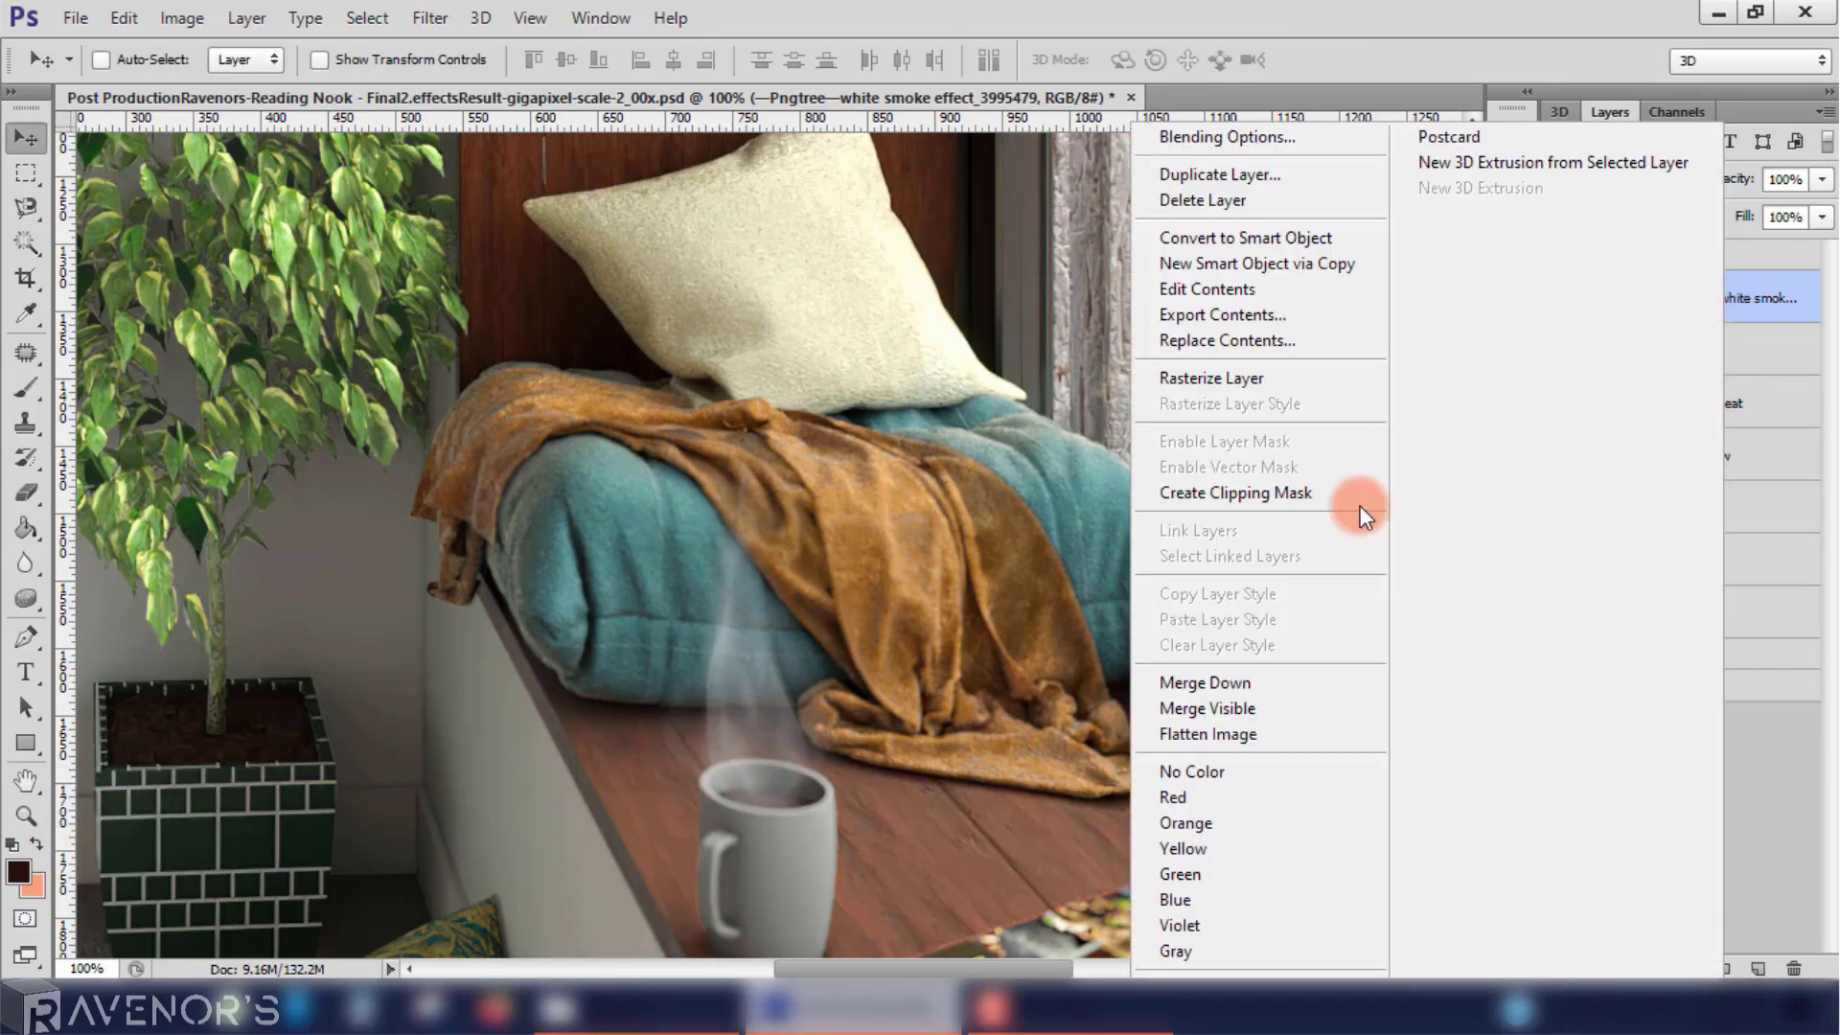
click(1265, 377)
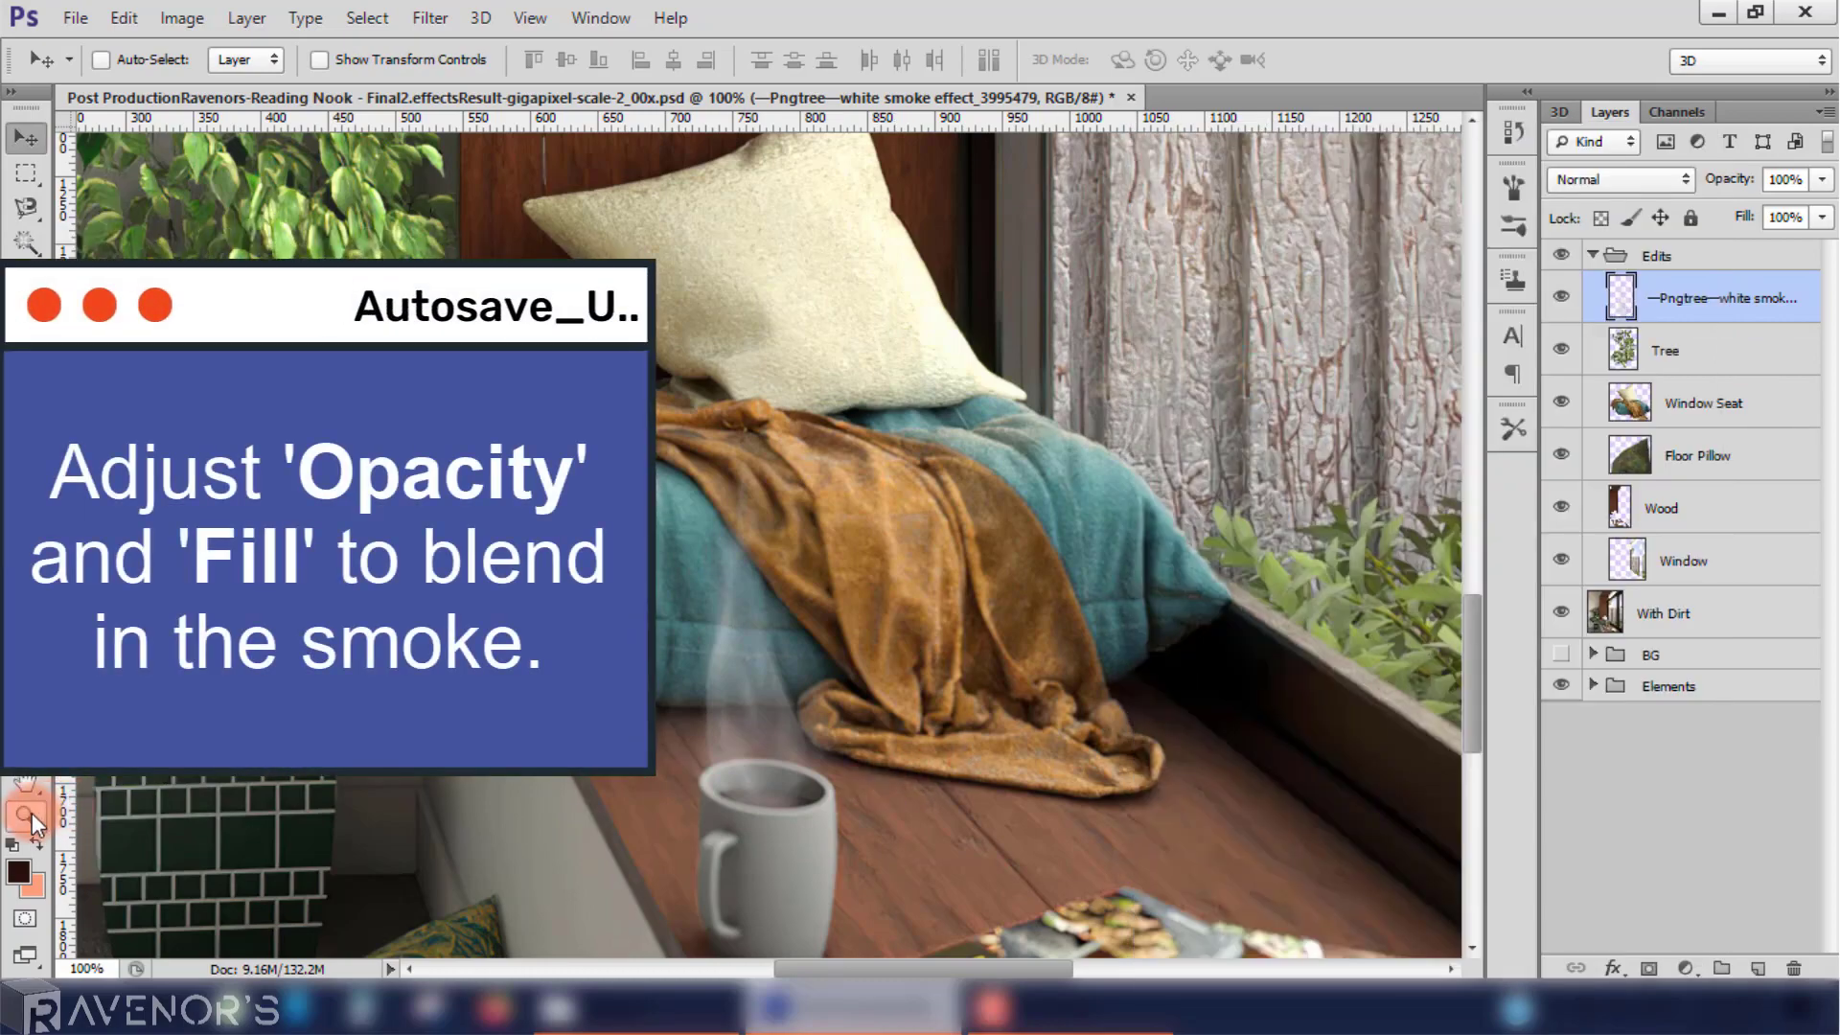
click(26, 815)
key(ctrl+0)
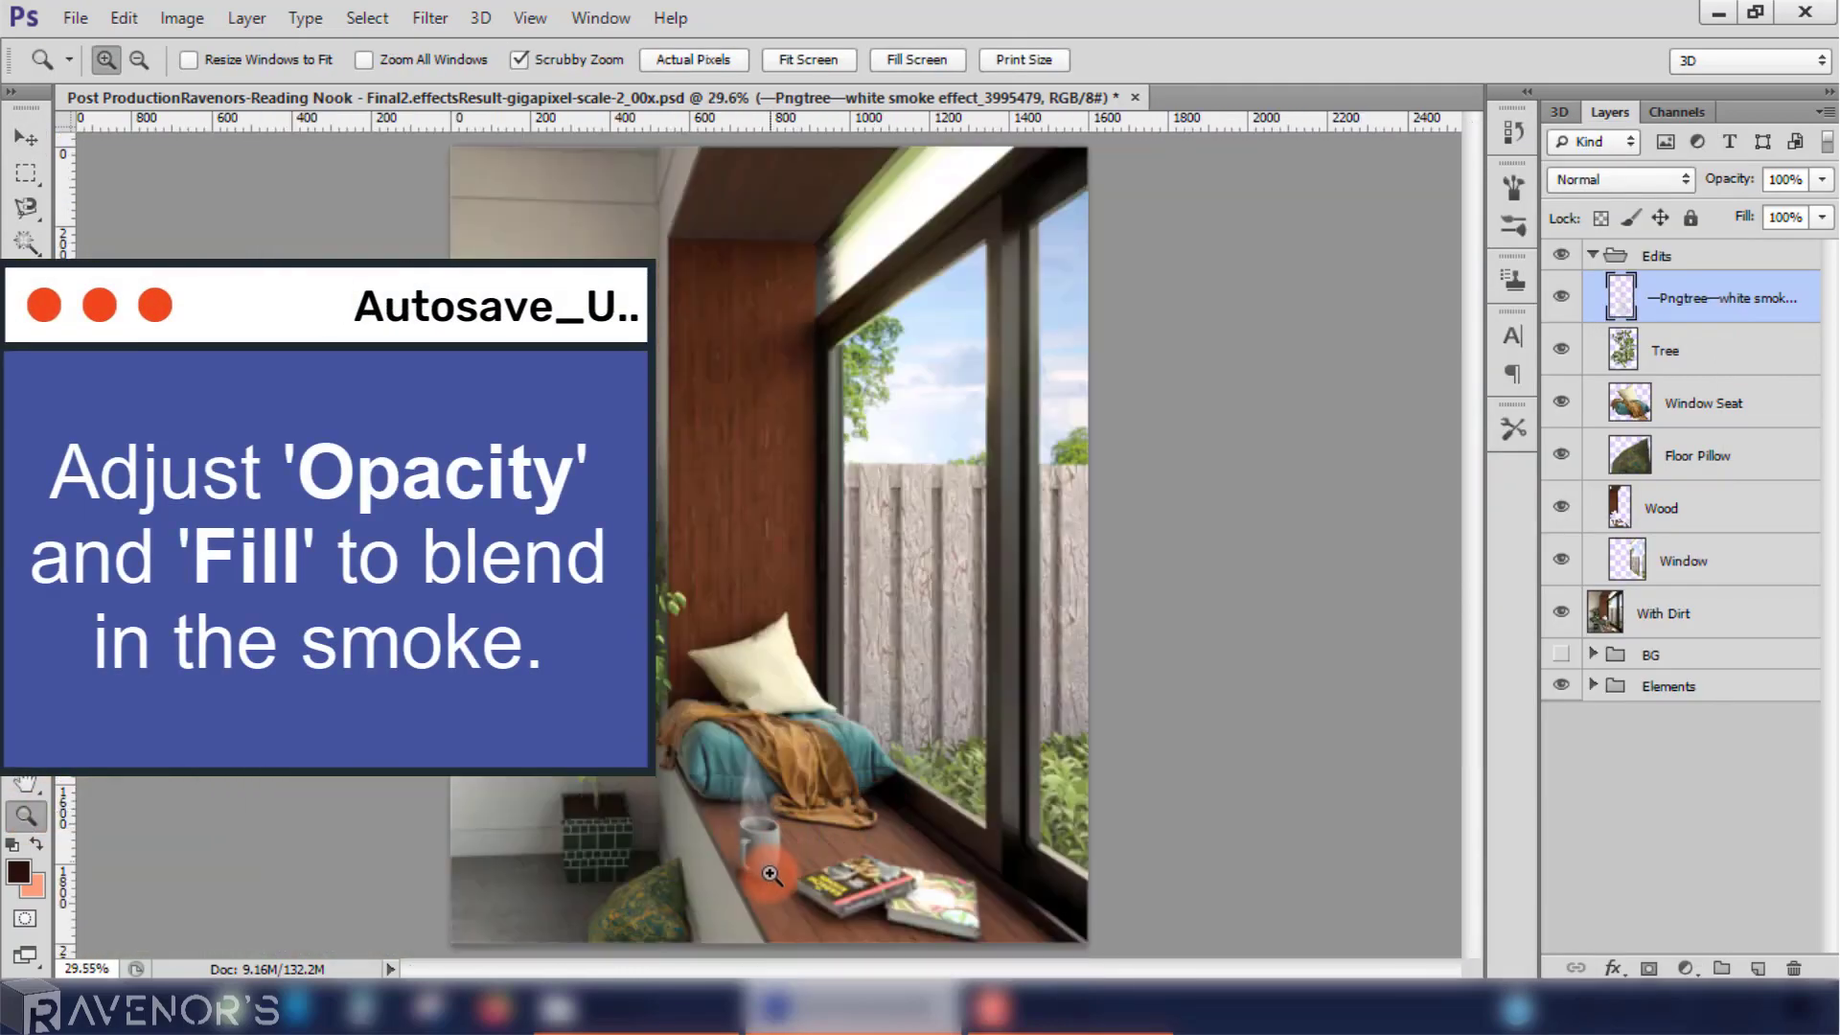
Step: Soften the smoke to 52% opacity and 50% fill, comparing it hidden and shown
click(1821, 218)
mouse_move(1830, 228)
mouse_down()
mouse_move(1801, 258)
mouse_move(1802, 209)
mouse_move(1762, 215)
mouse_up()
click(1563, 299)
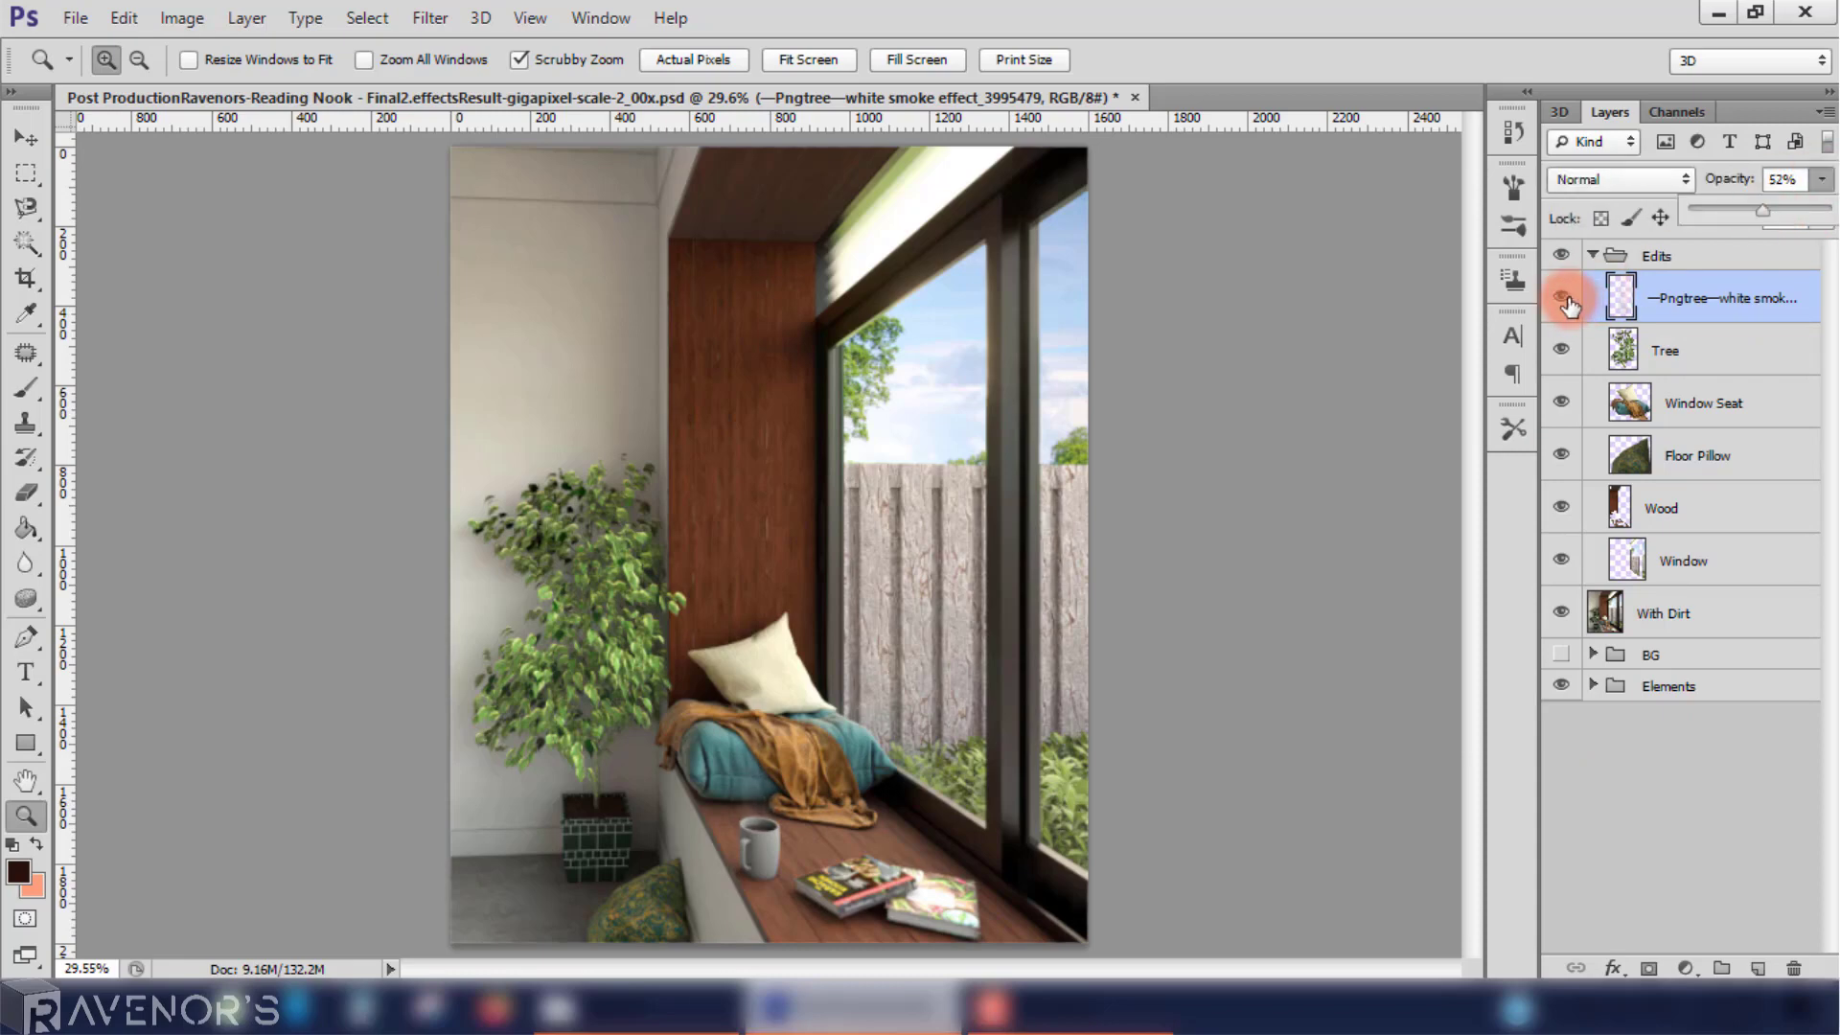
click(1564, 299)
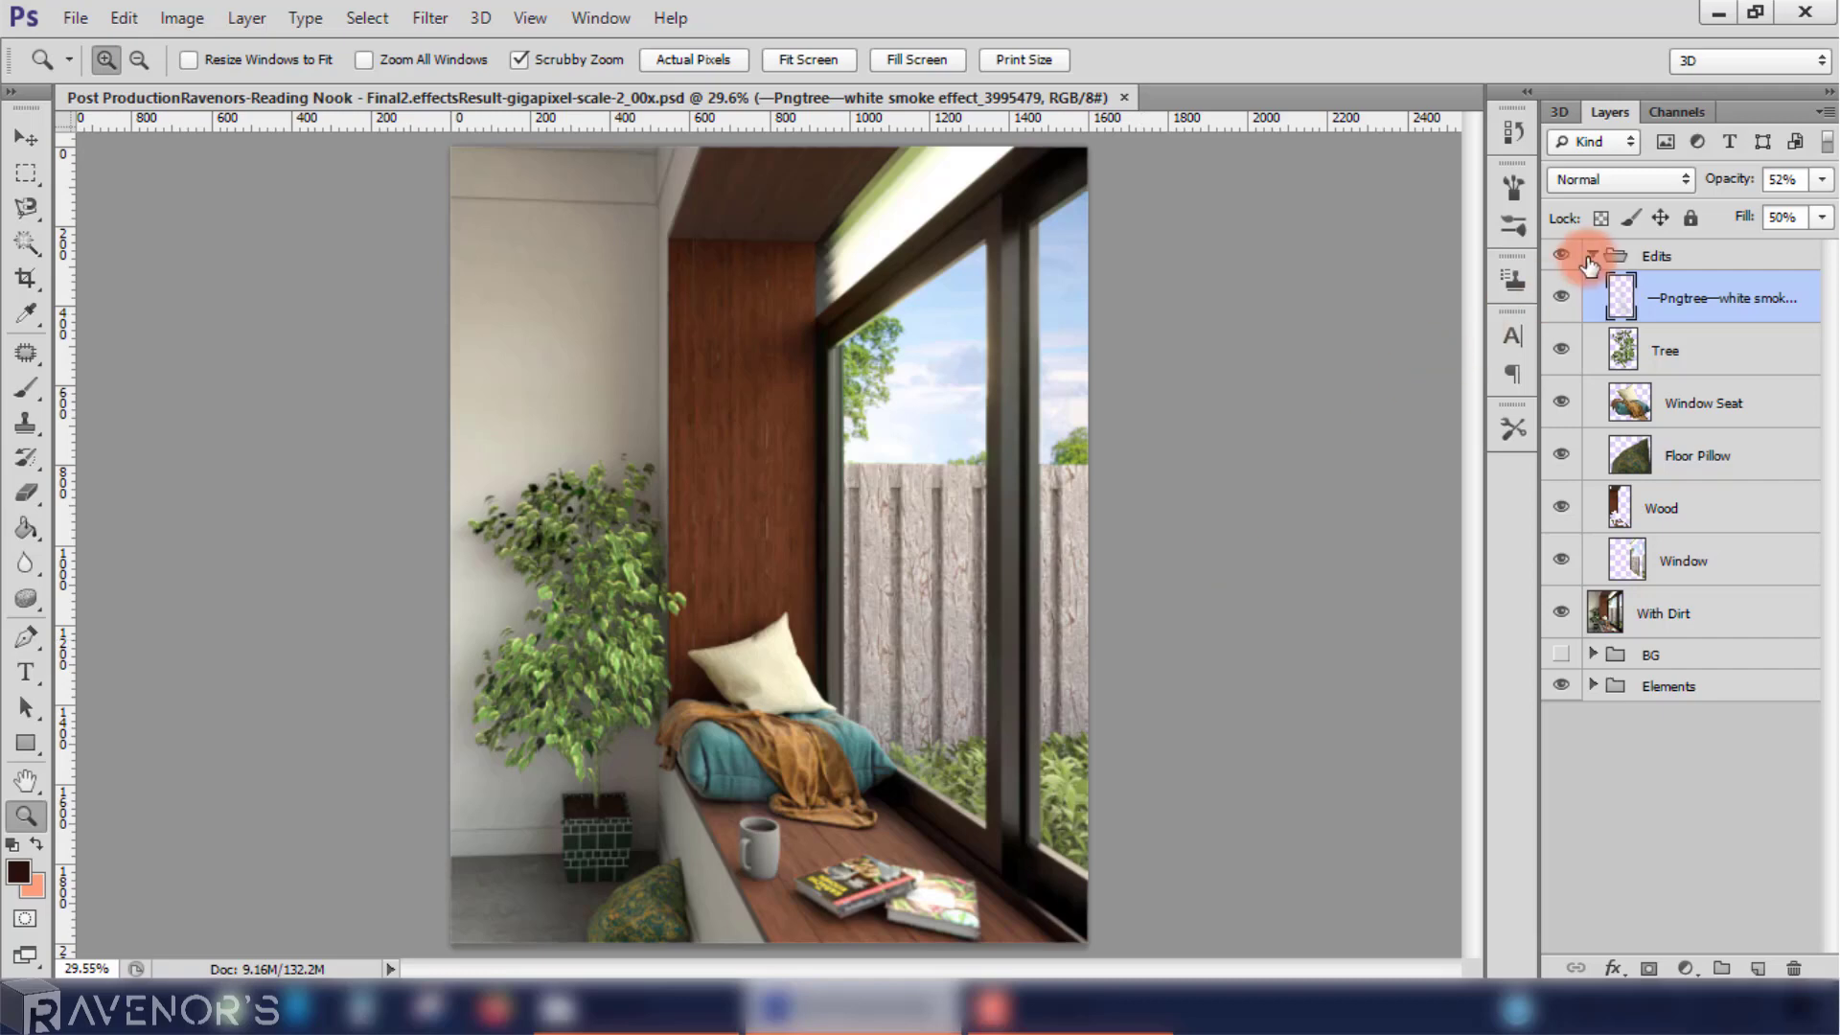
click(1592, 255)
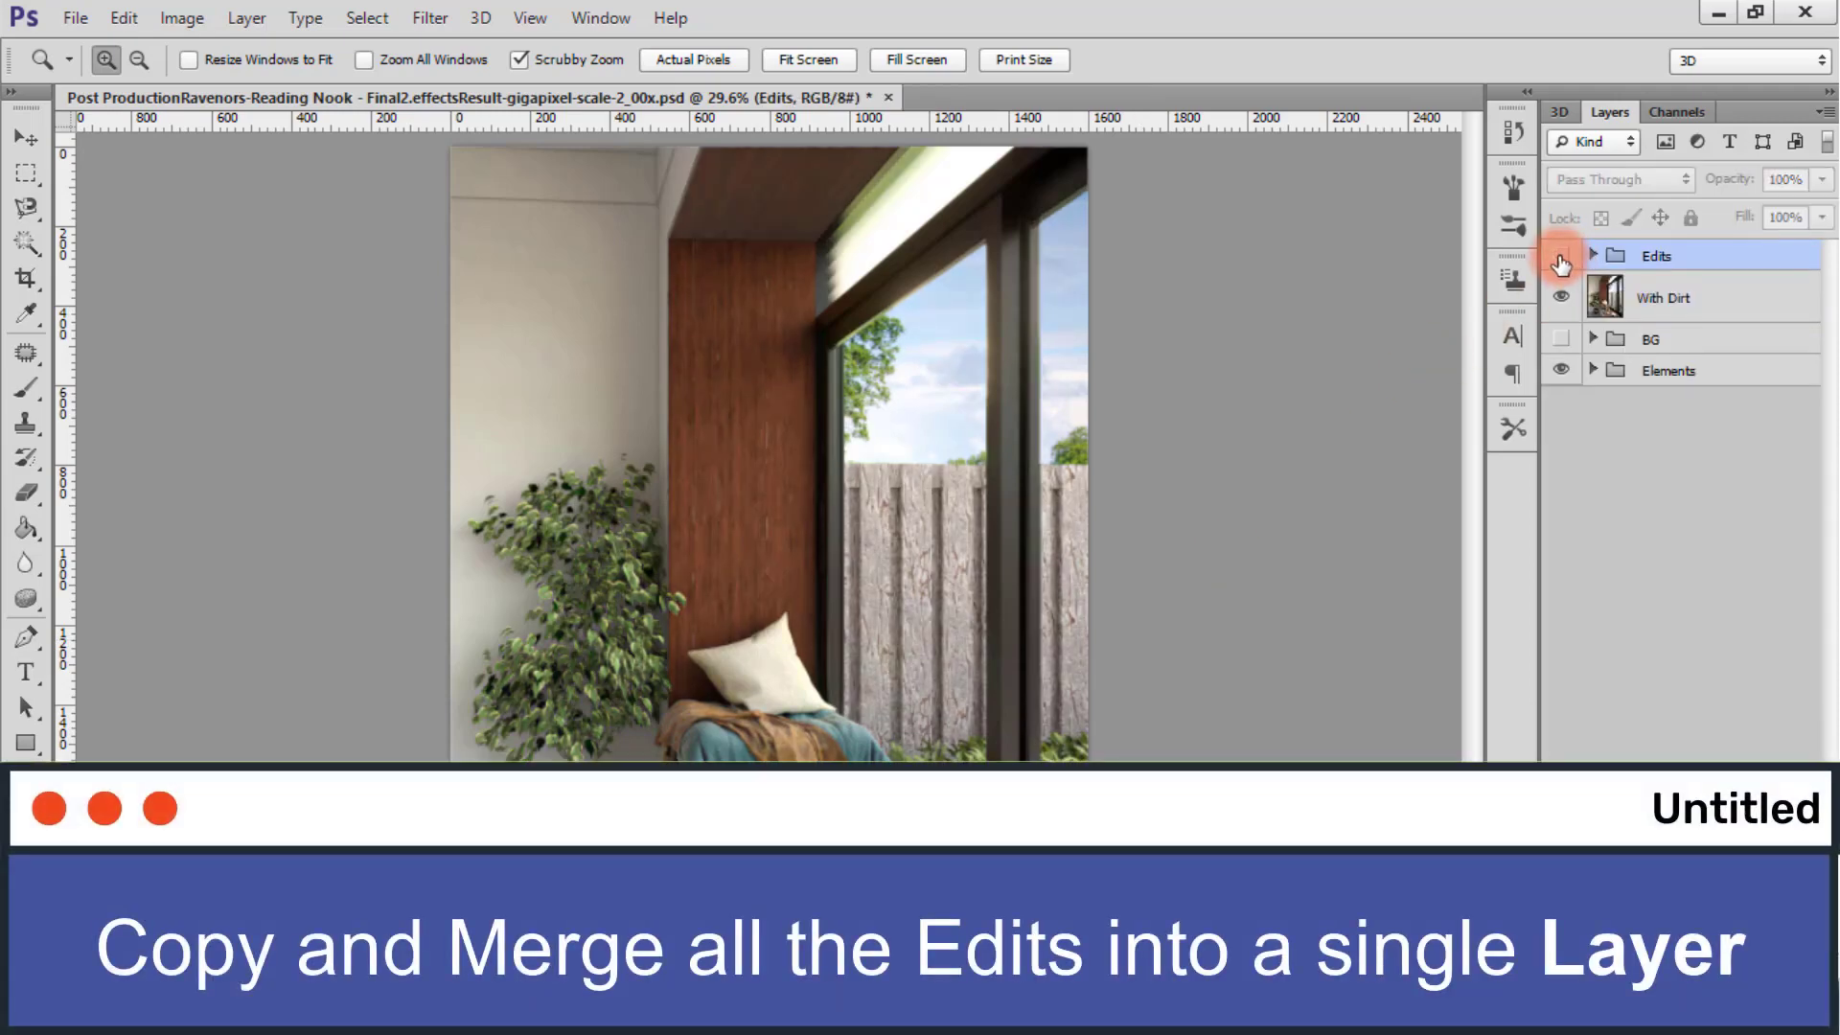
Step: Toggle the Edits group off and on to compare the image before and after
click(1559, 257)
click(1560, 259)
click(1559, 256)
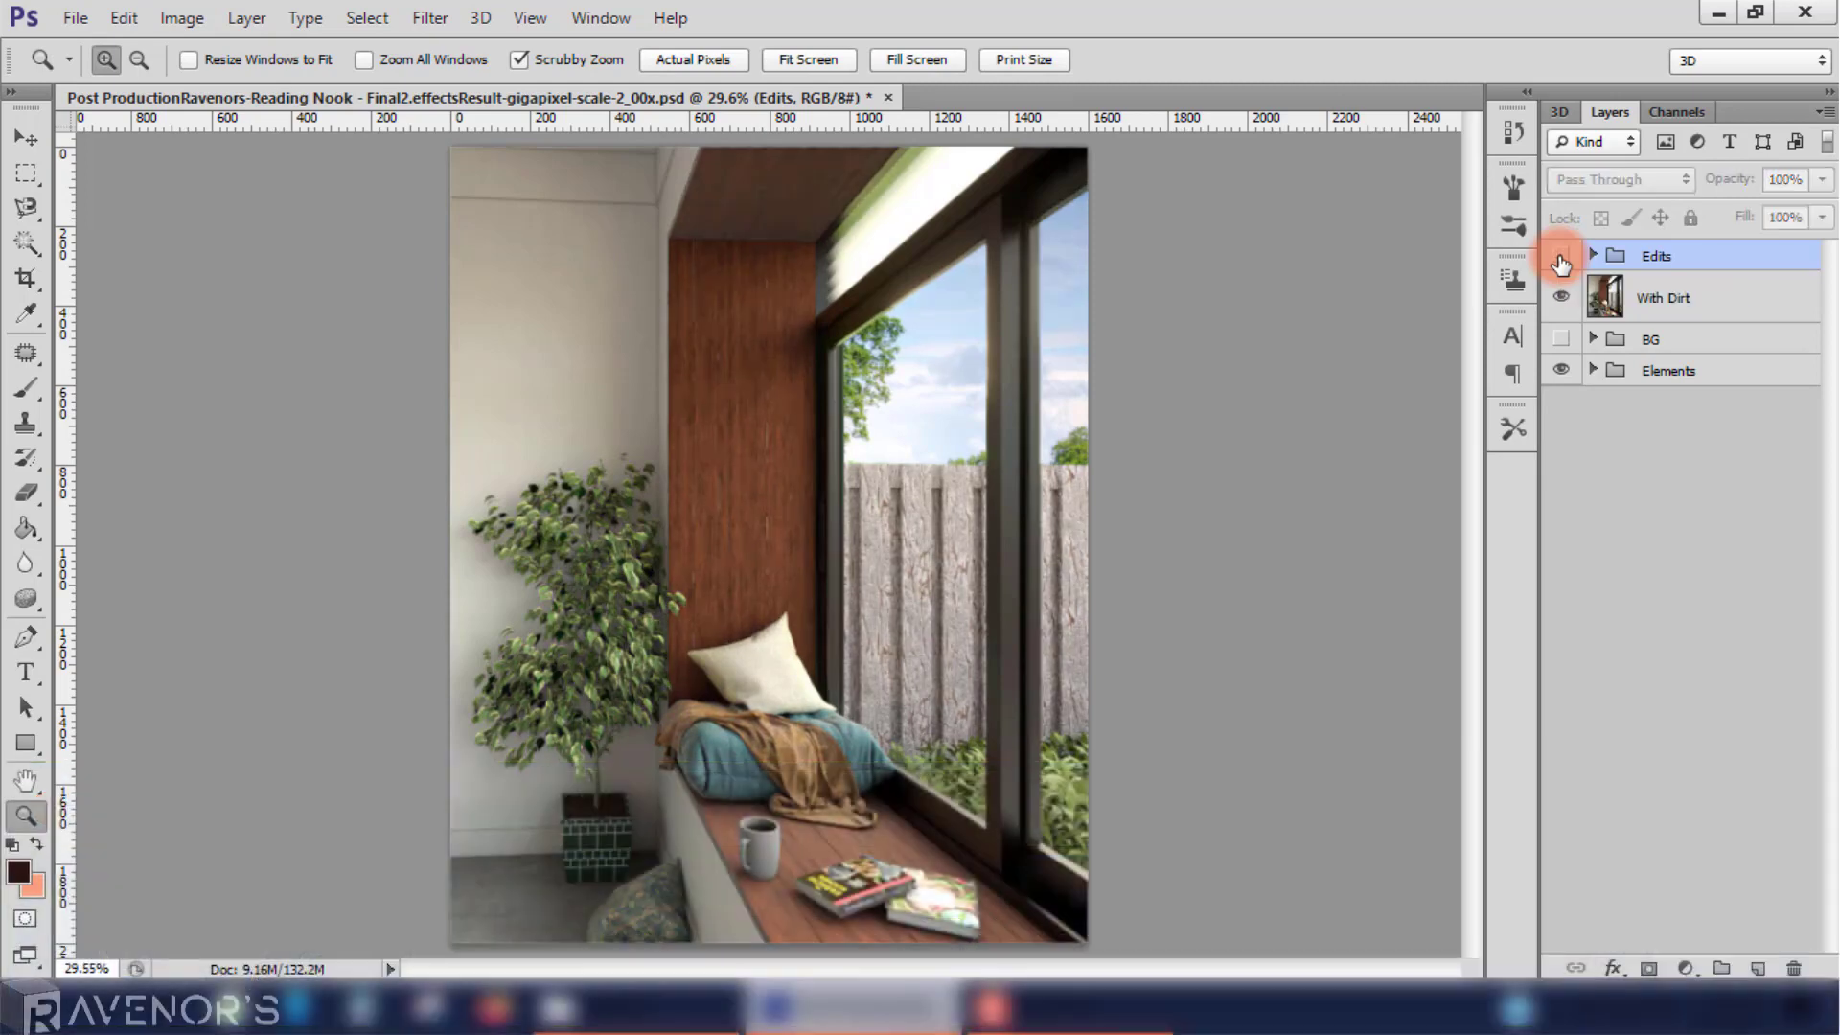
Step: Duplicate all the Edits layers and merge the copies into a single layer
click(1593, 254)
click(1687, 604)
shift+click(1797, 296)
key(ctrl+j)
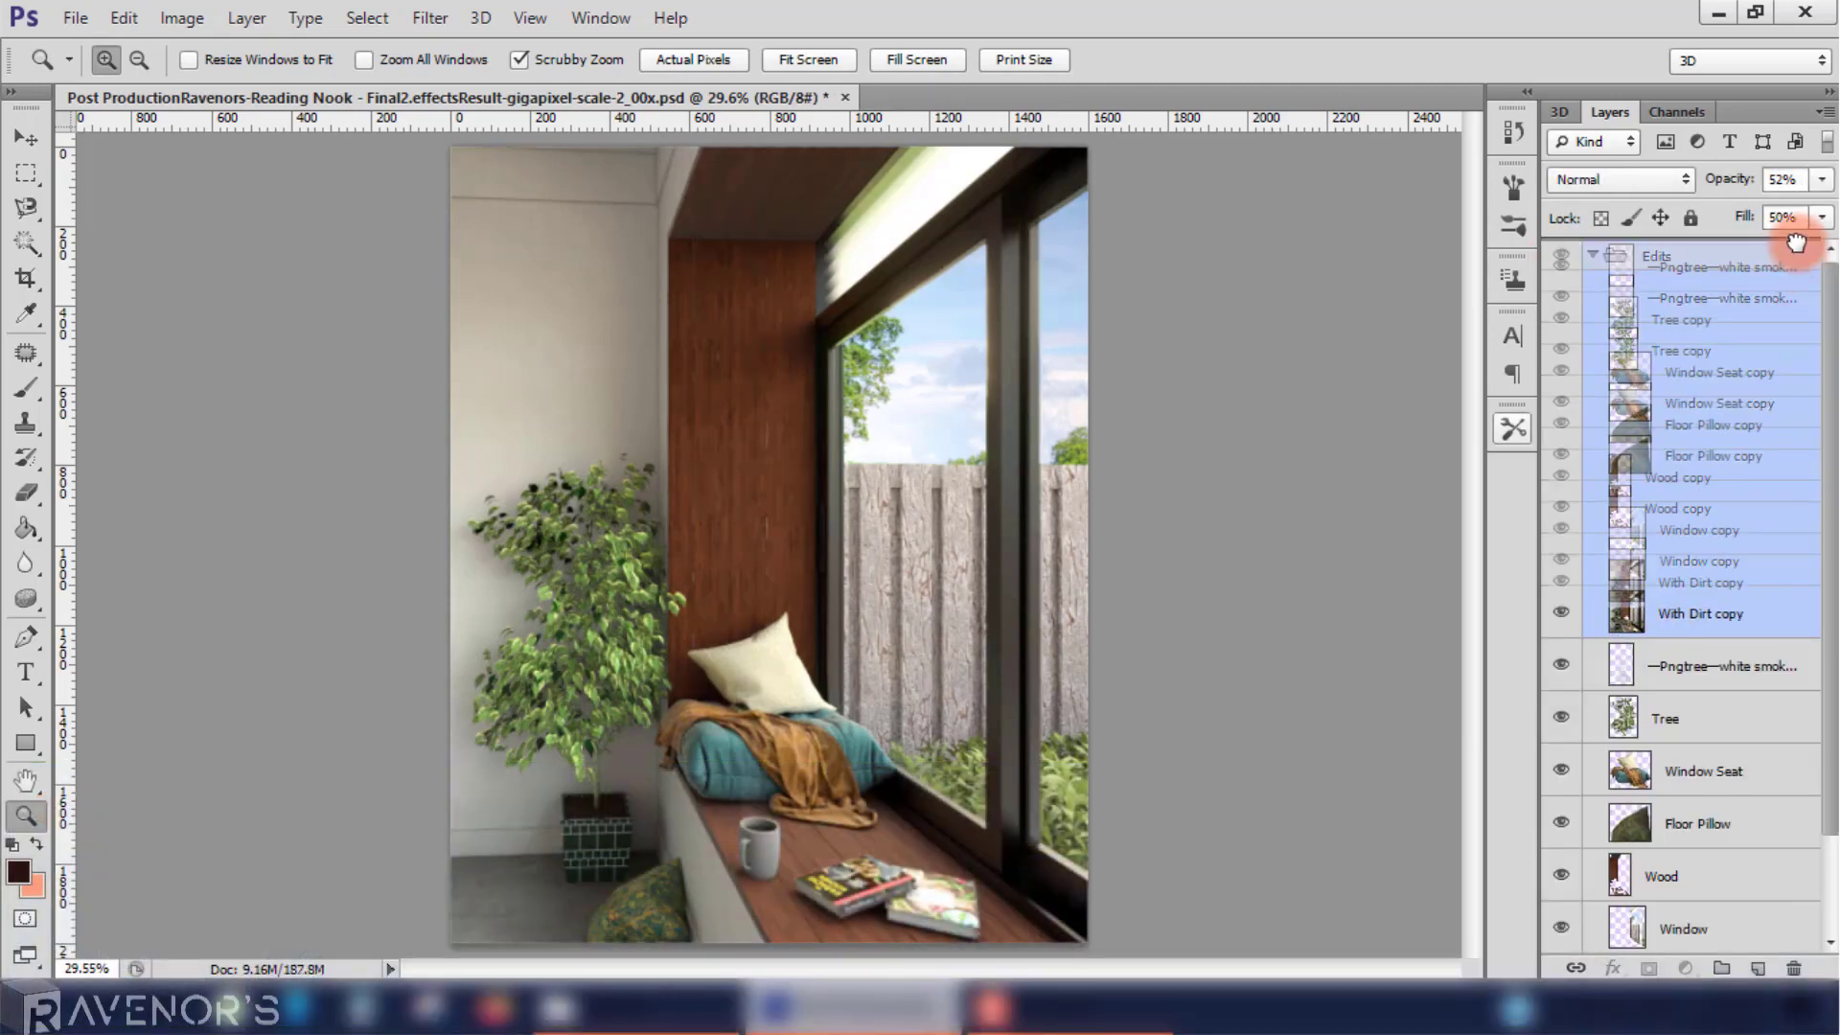
key(ctrl+e)
Step: Compare the merged layer on and off, then rename it Edited
click(1594, 369)
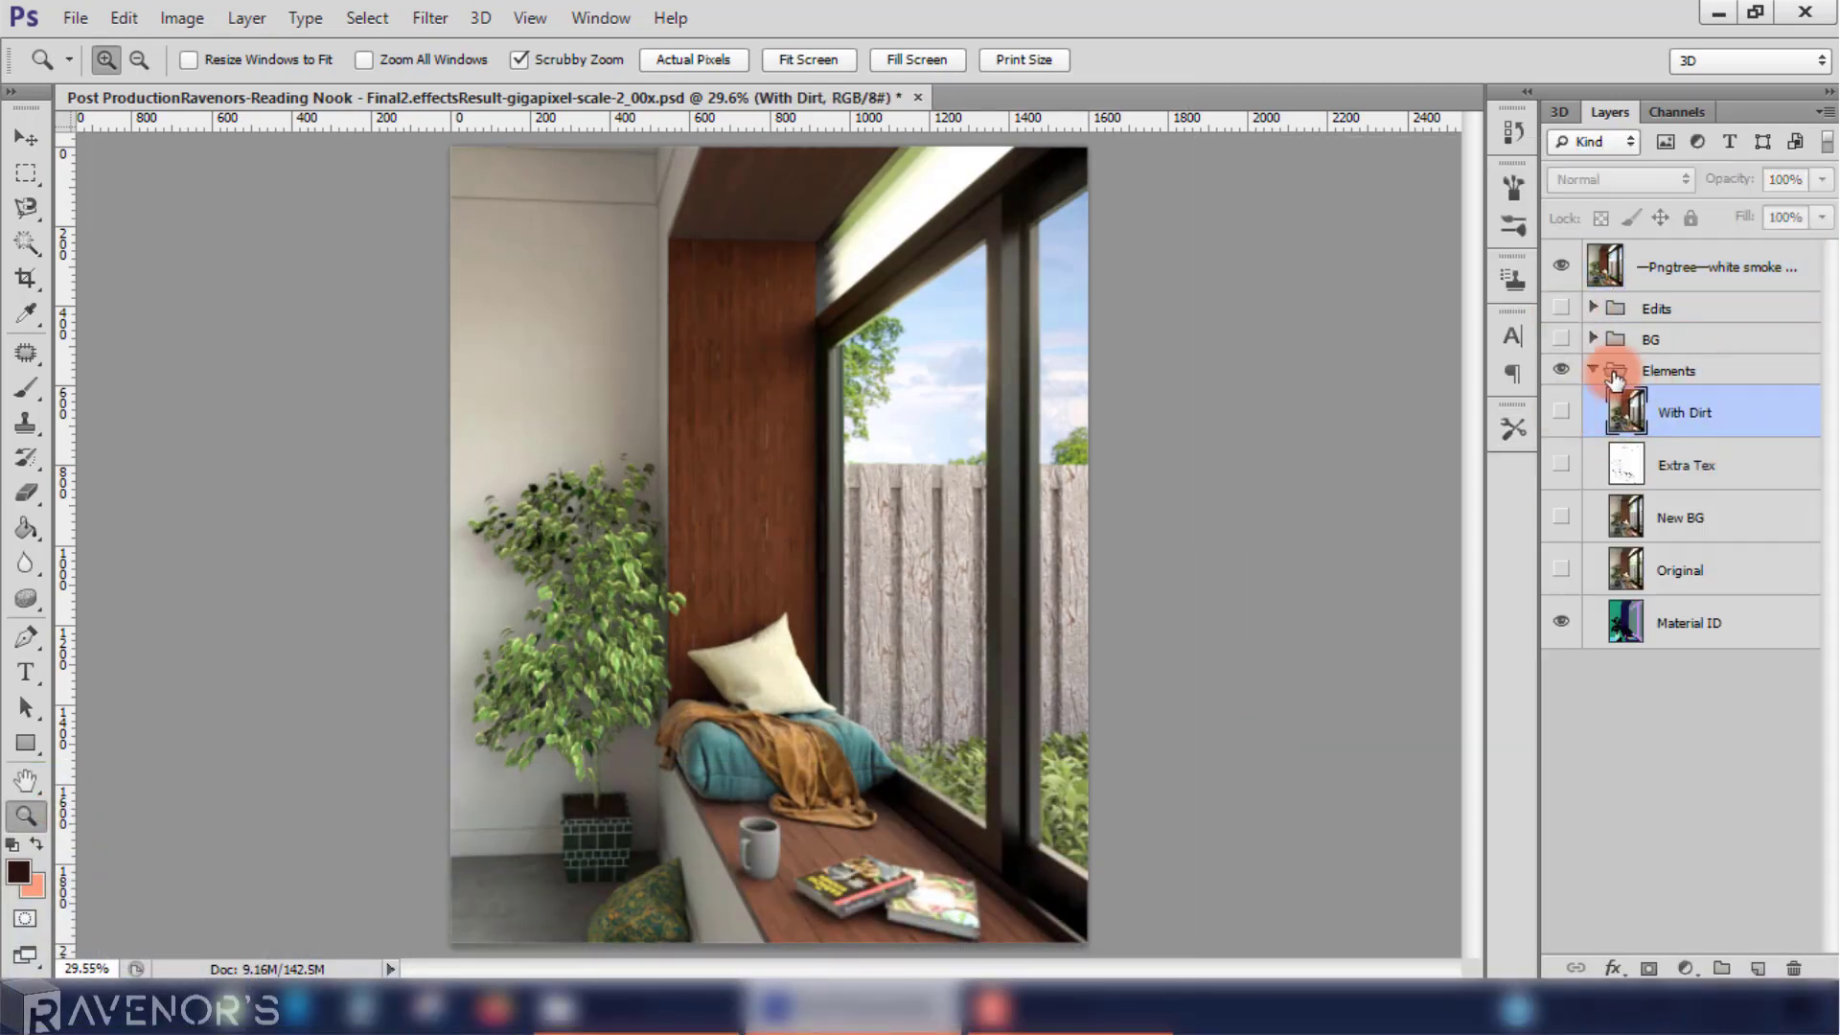
click(1592, 370)
click(1605, 266)
click(1560, 266)
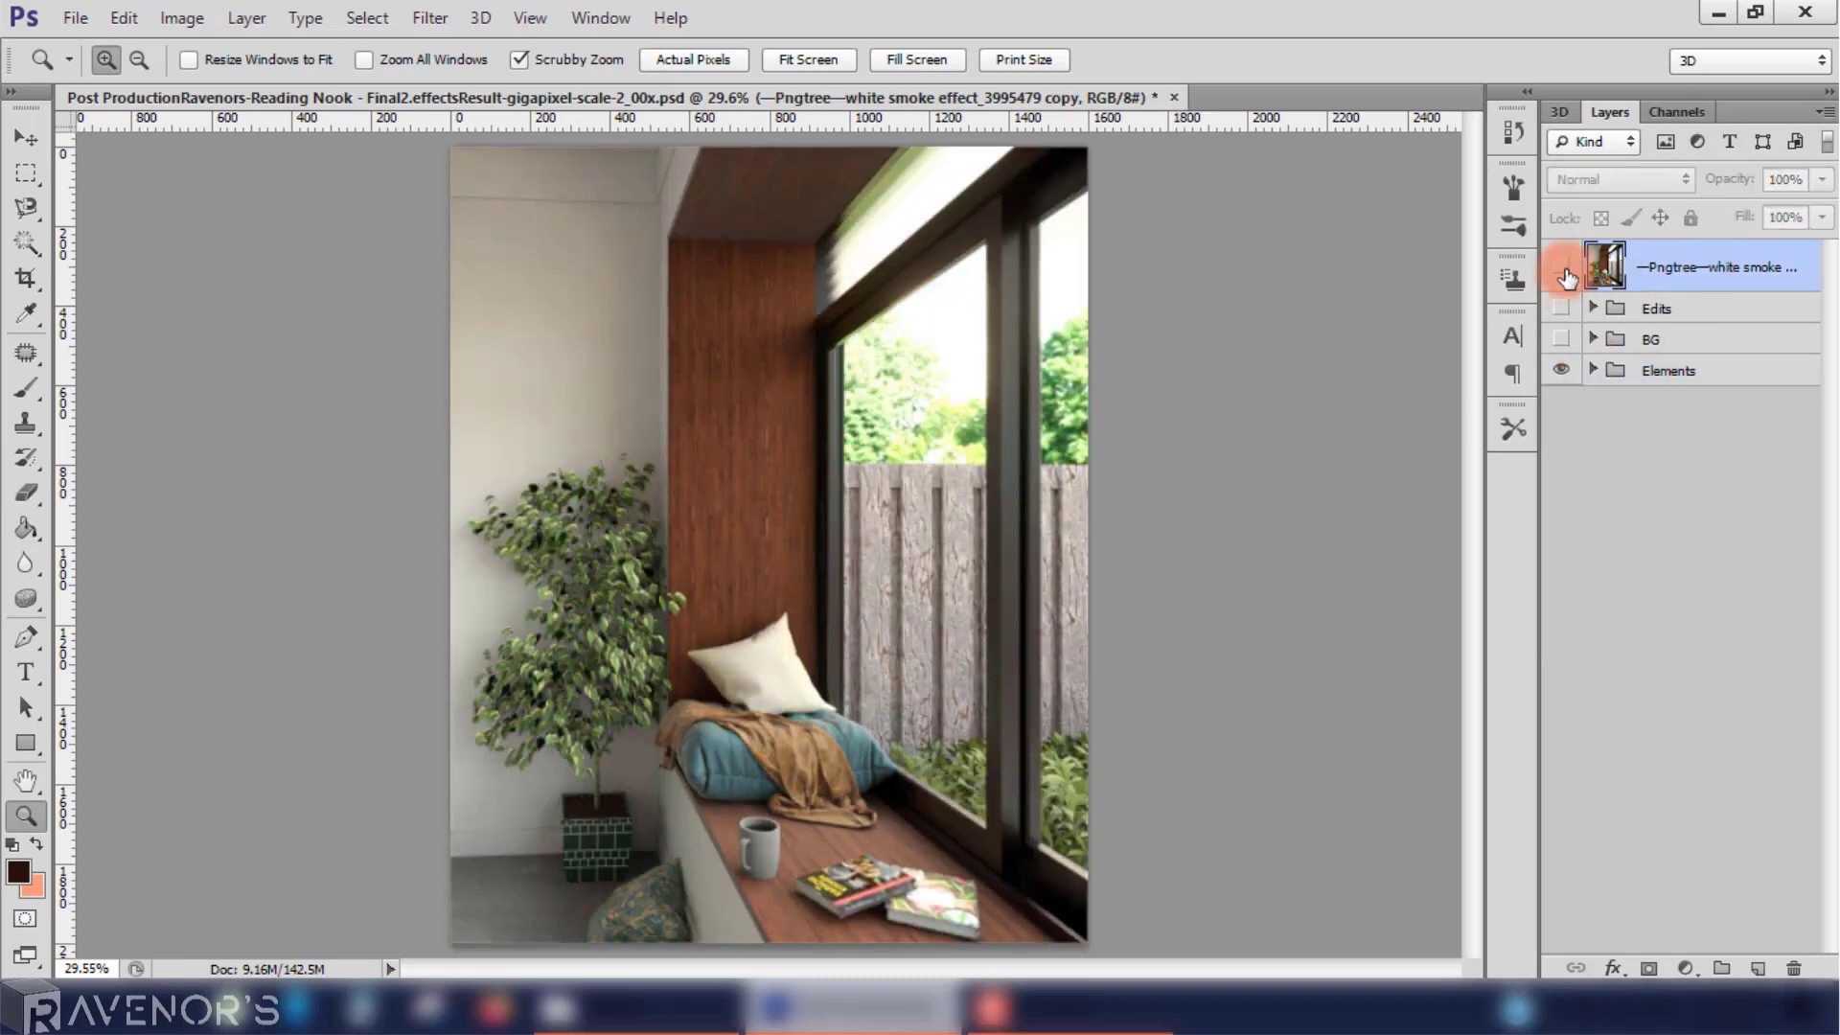
click(1562, 269)
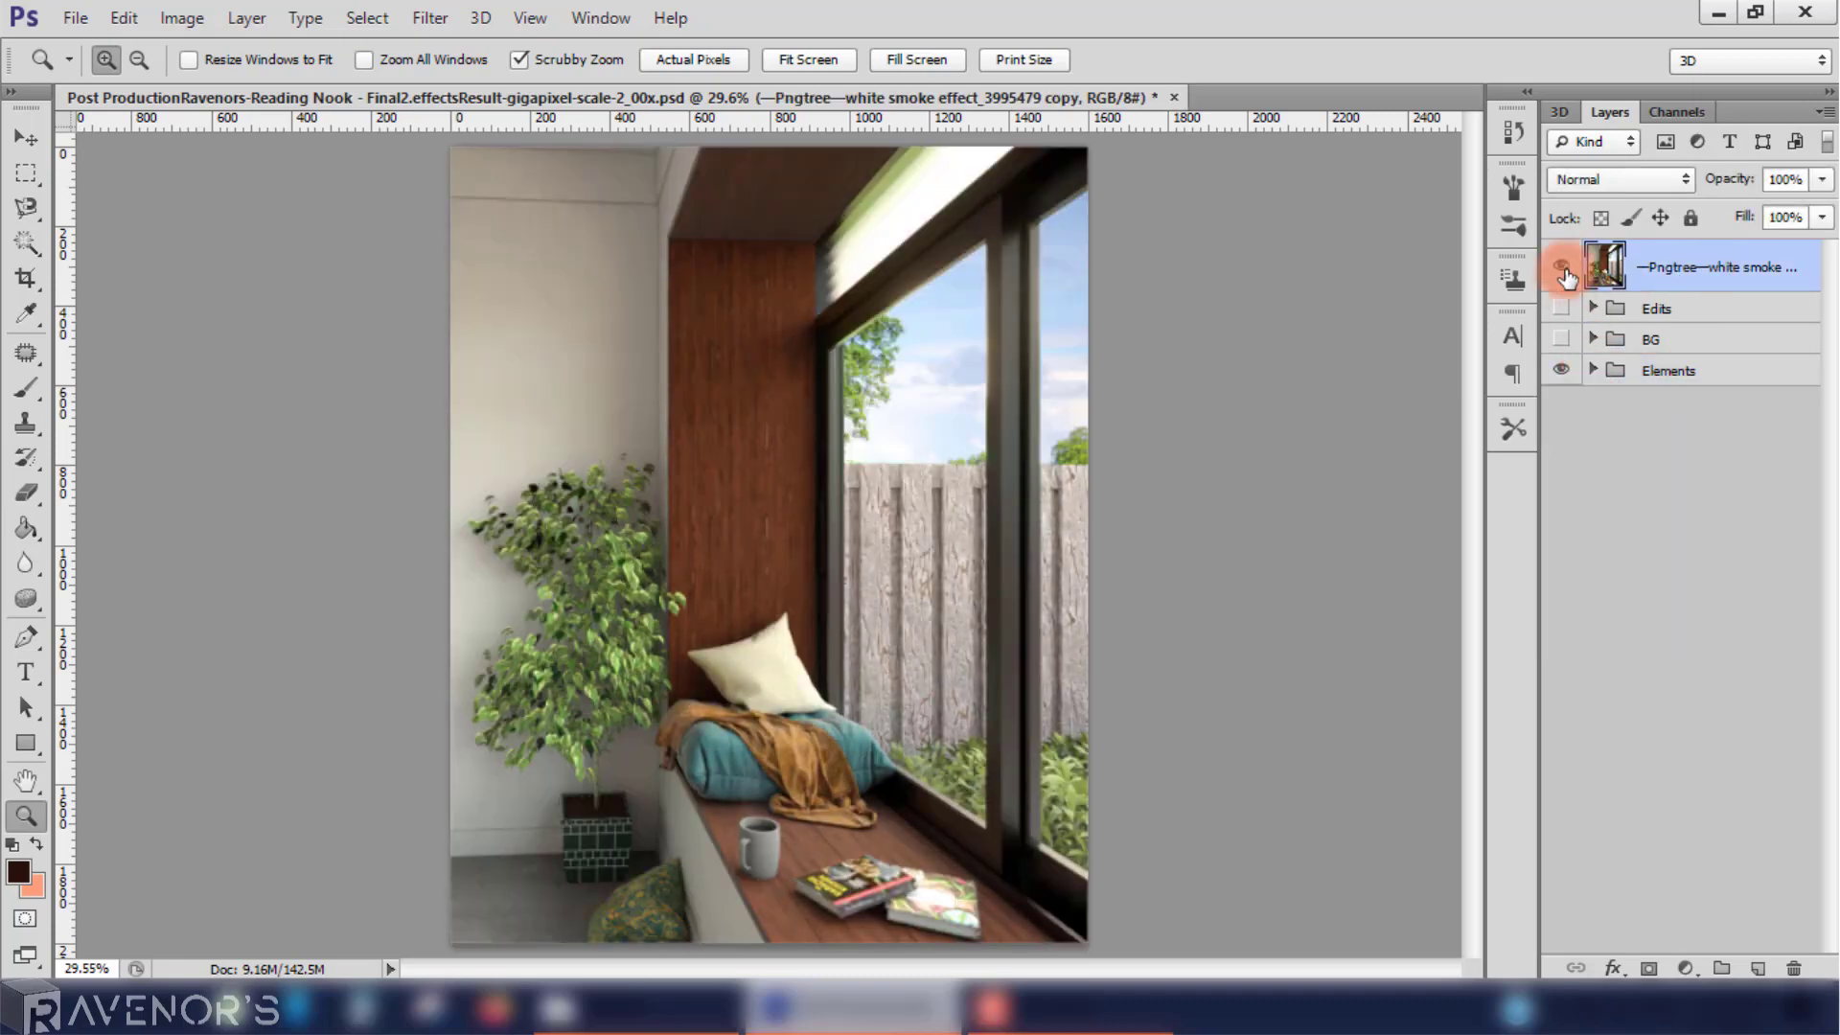
click(1562, 268)
click(1562, 268)
double_click(1733, 269)
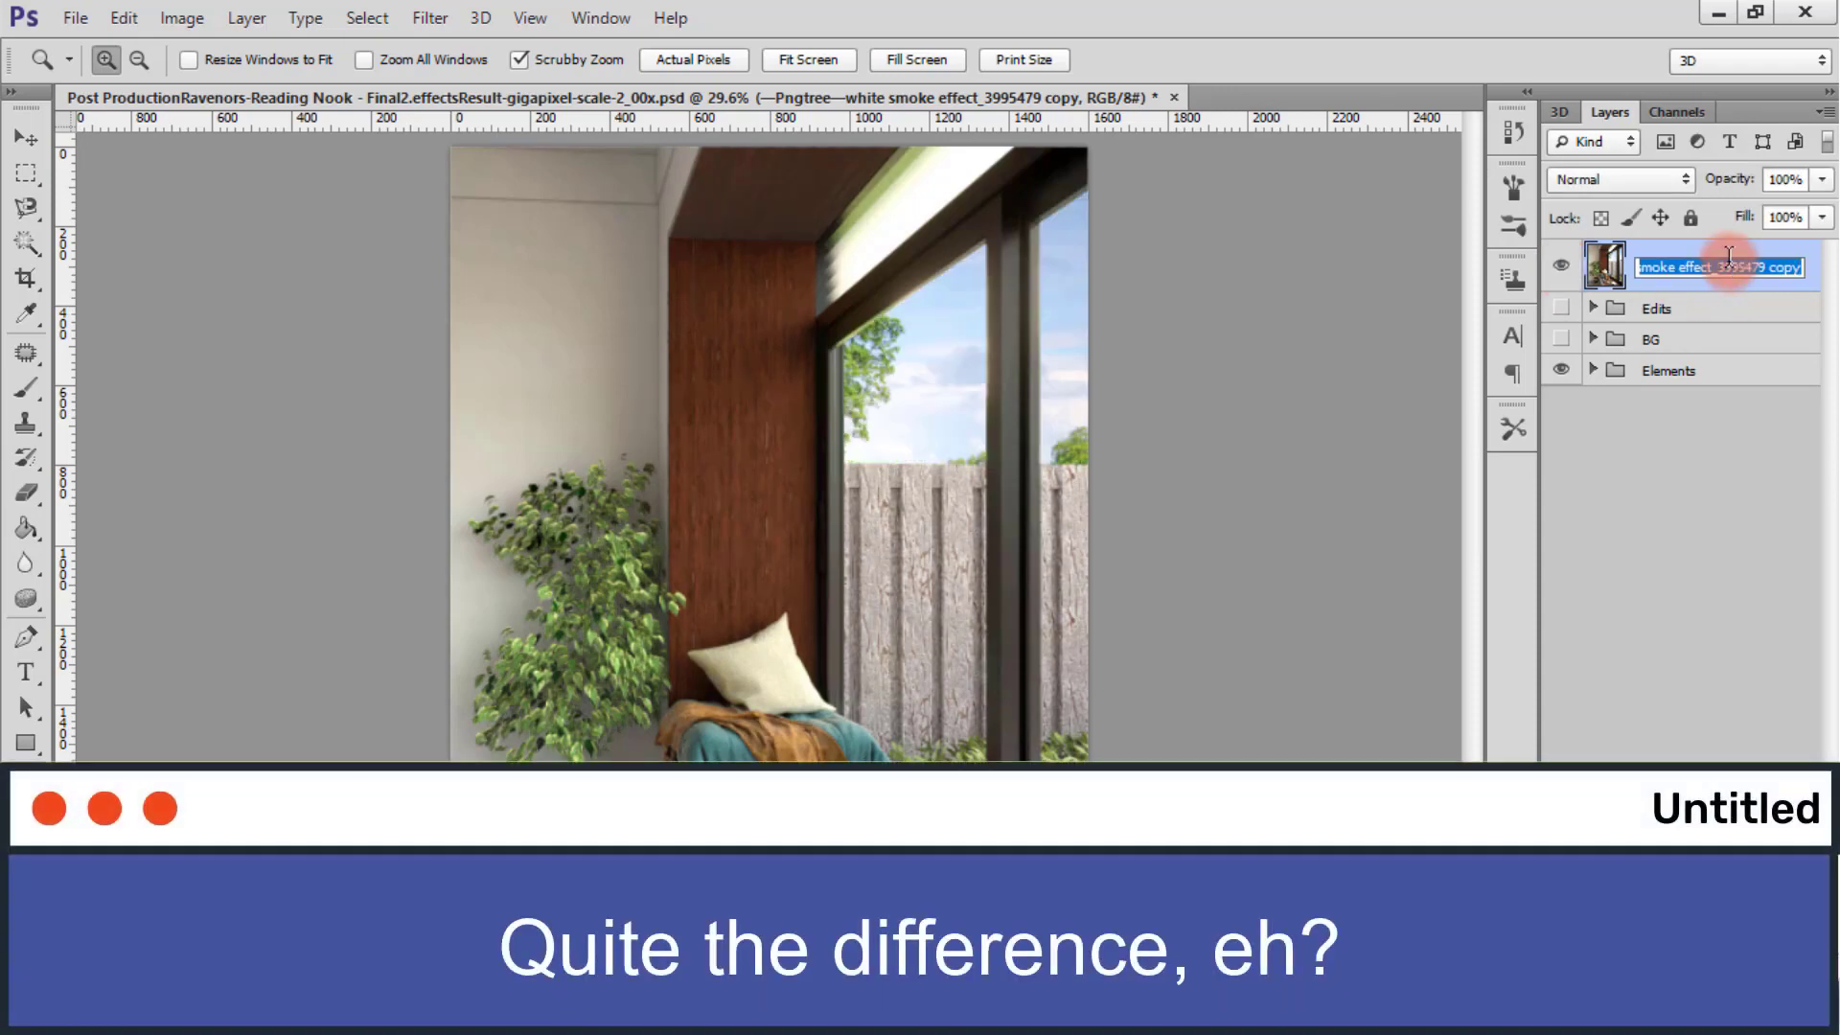
key(BackSpace)
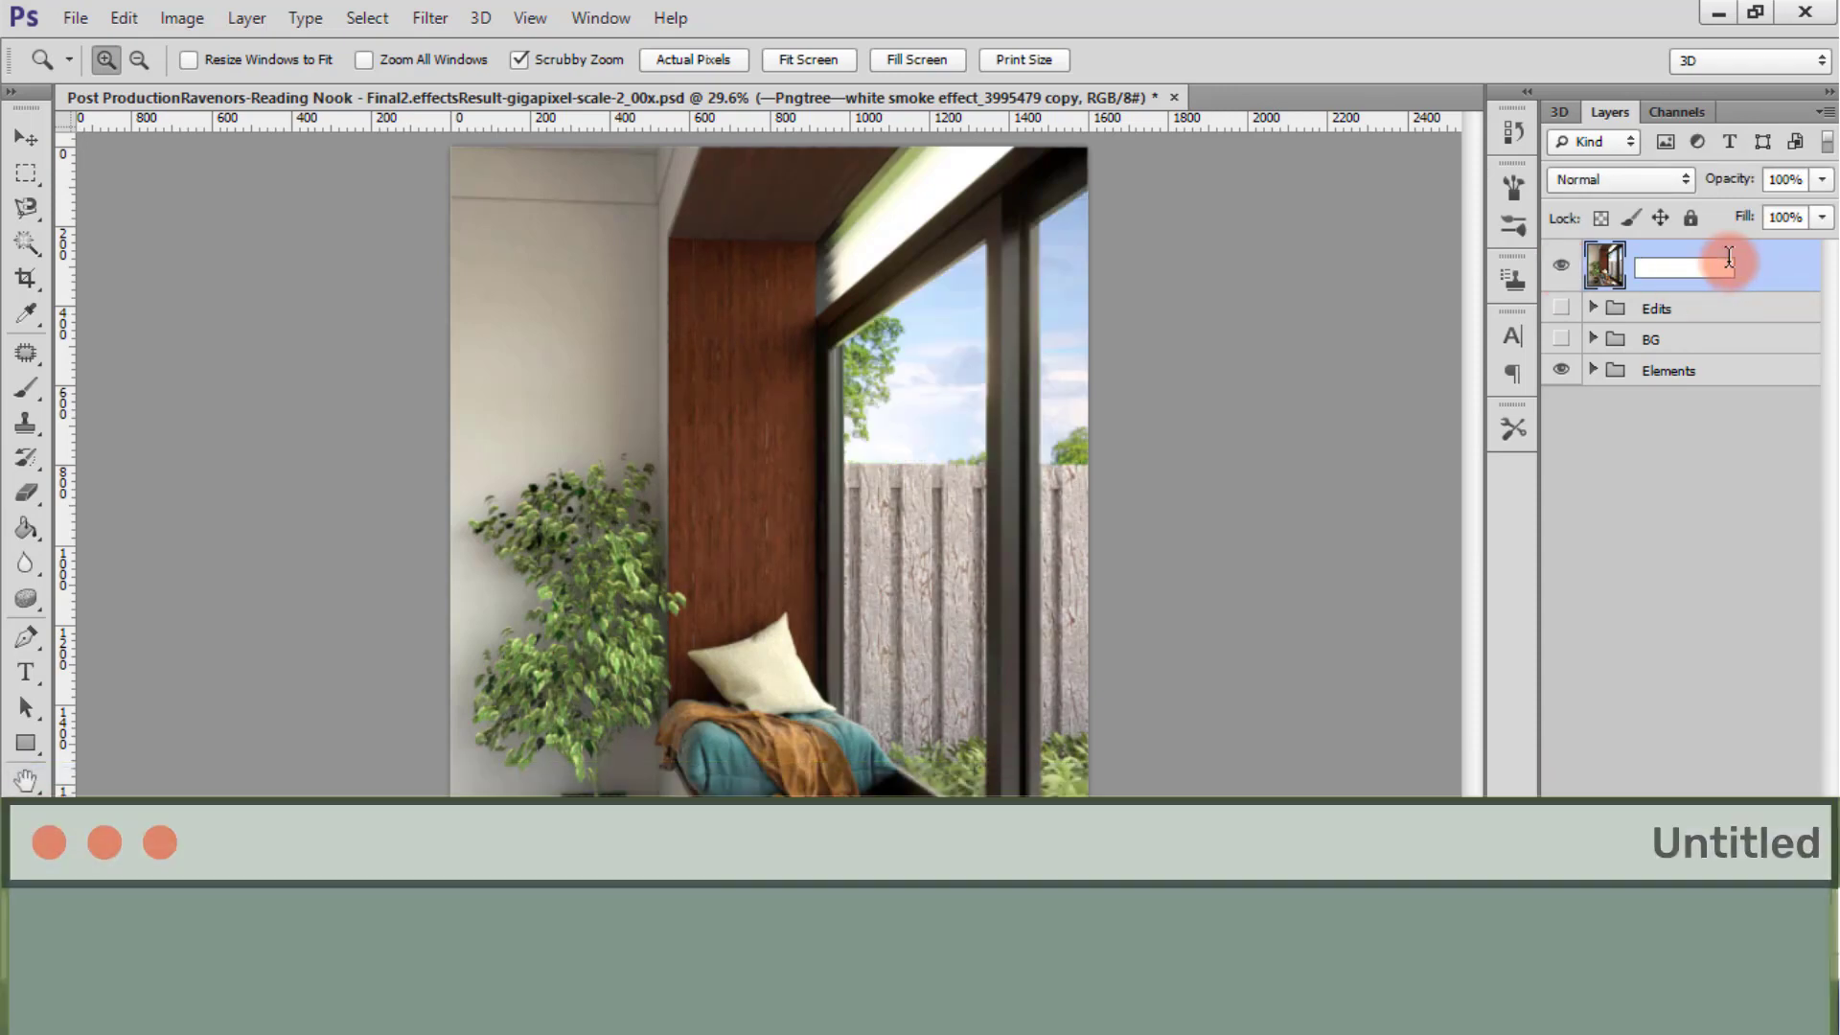
text(Edited)
key(Return)
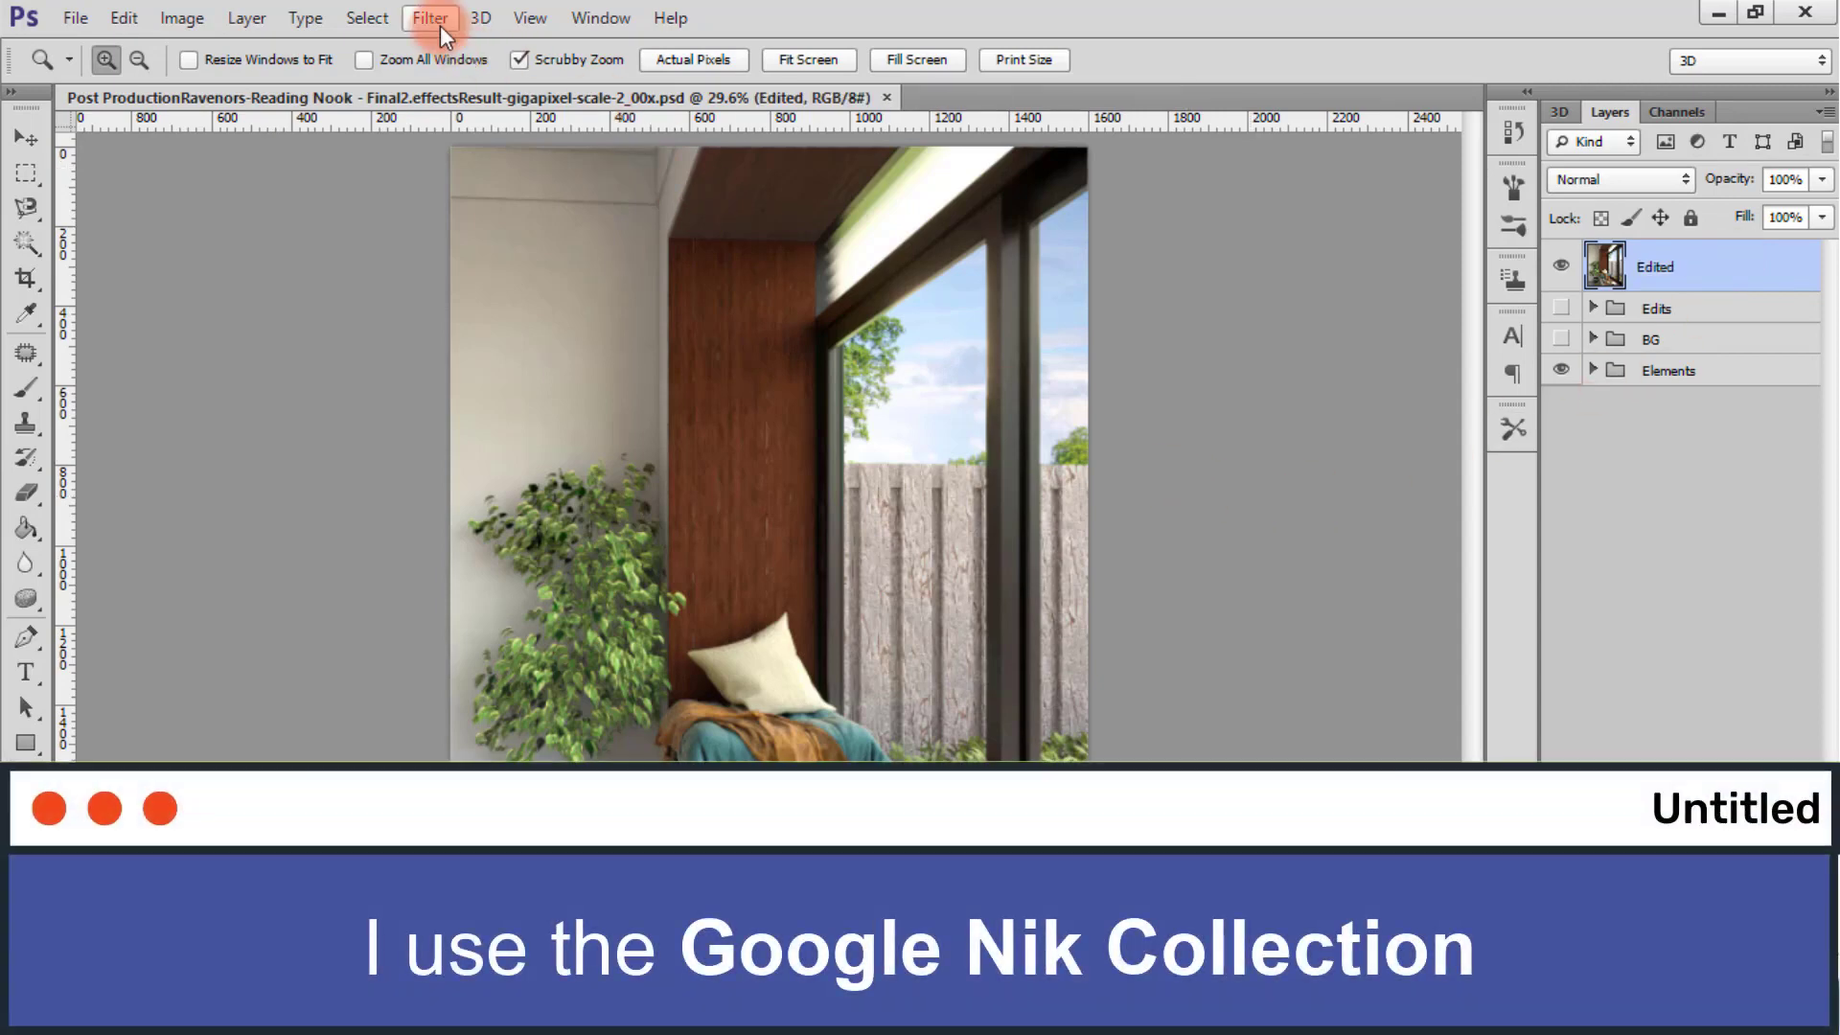
Step: Apply Sharpener Pro 3's RAW Presharpener with 50% adaptive sharpening as a new top layer
click(431, 18)
mouse_move(575, 659)
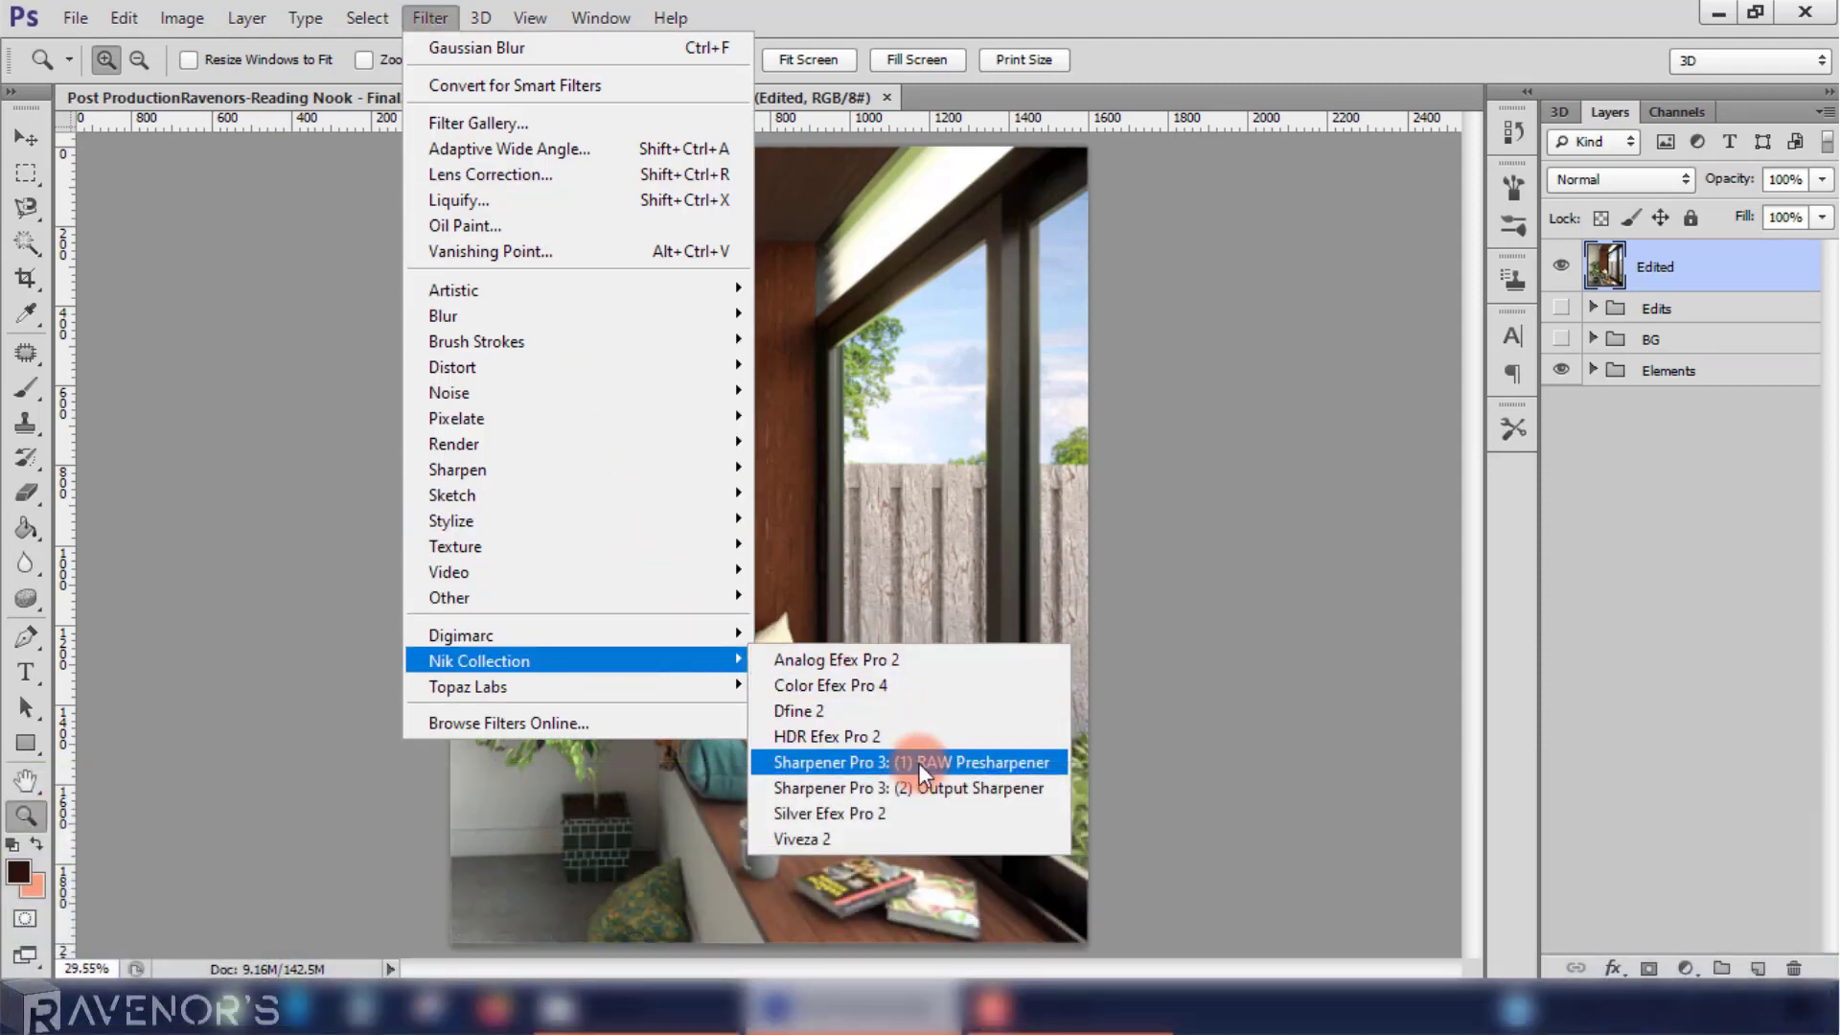
click(918, 763)
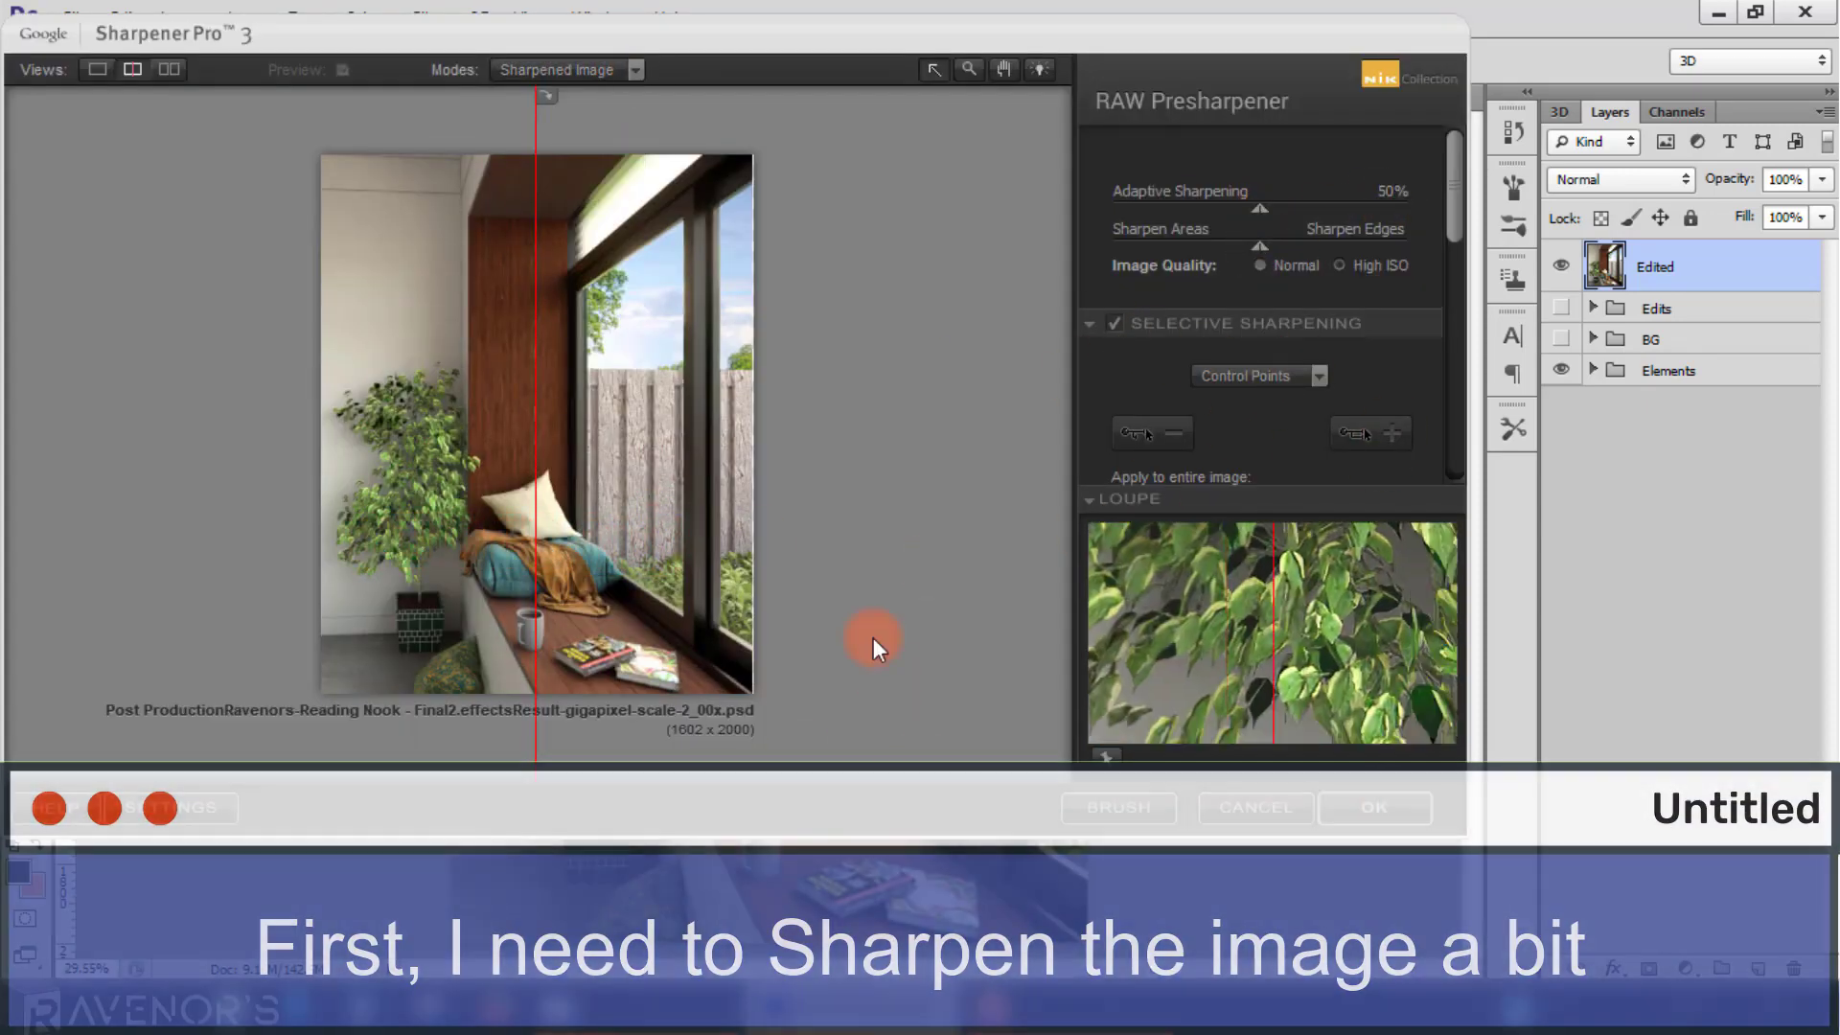
click(1376, 793)
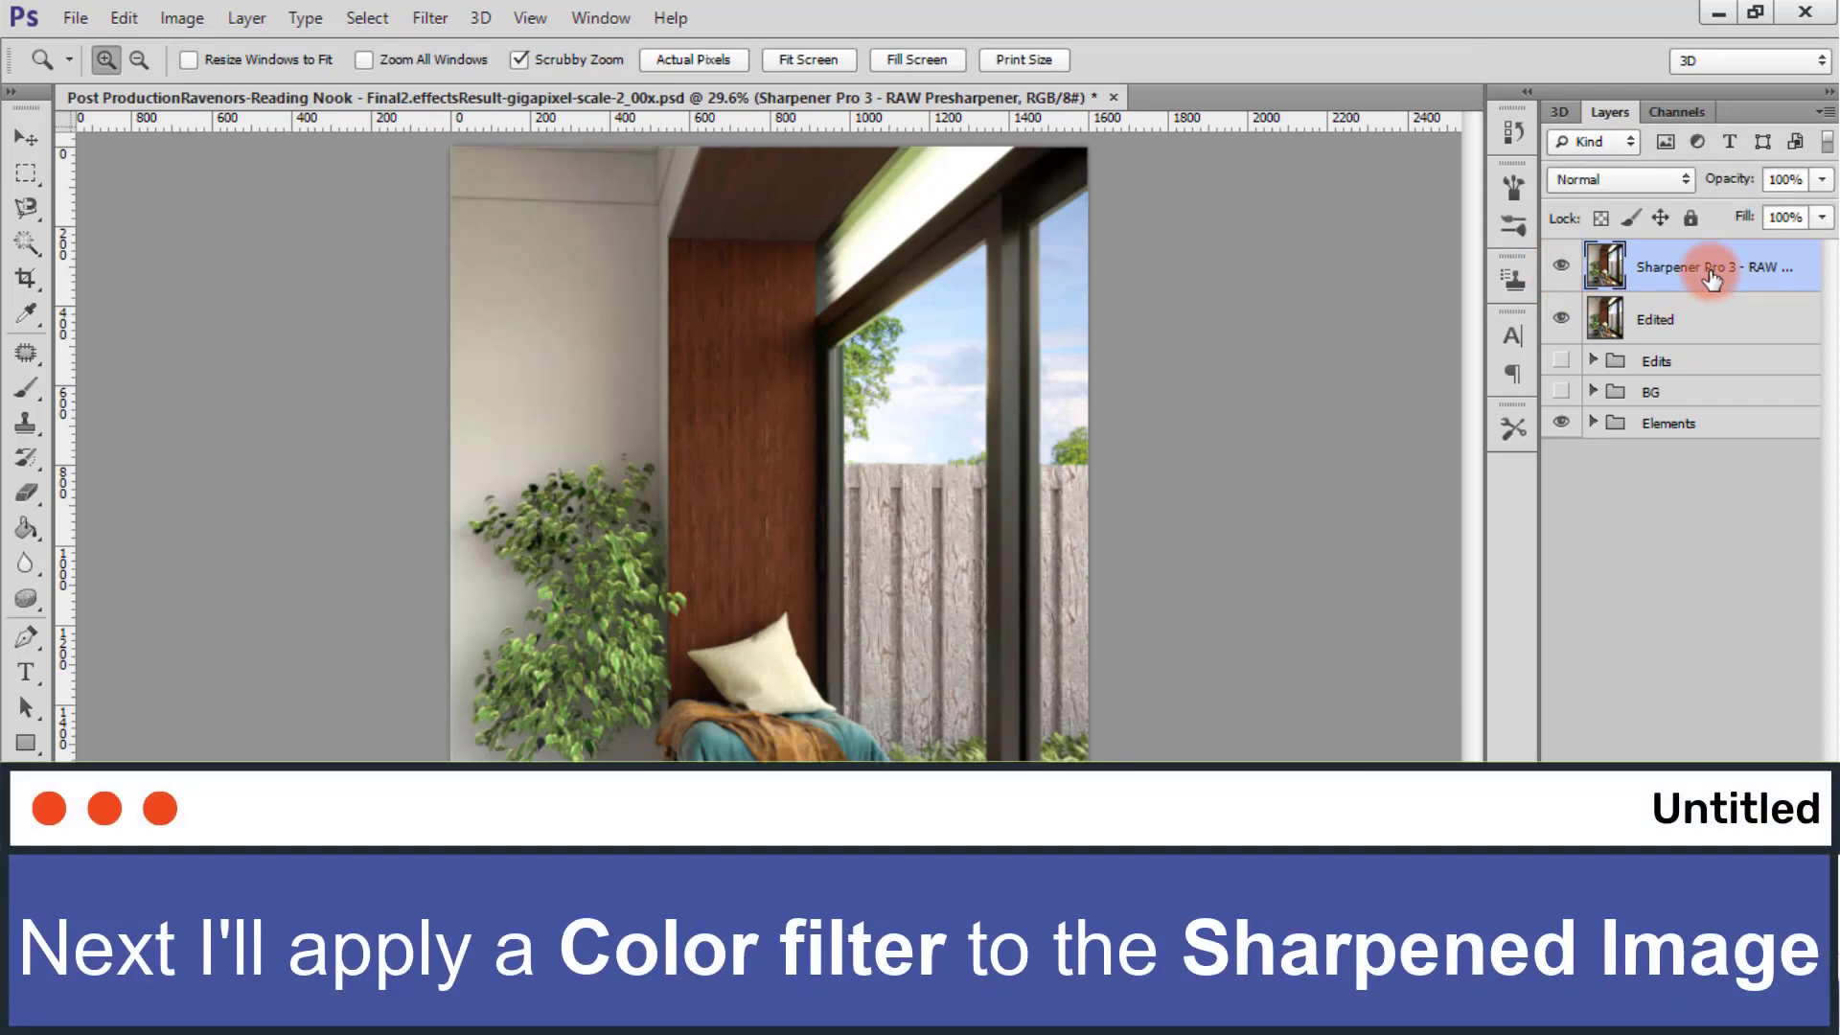
Step: Save the document and launch Color Efex Pro 4 on the sharpened image
key(ctrl+s)
click(426, 17)
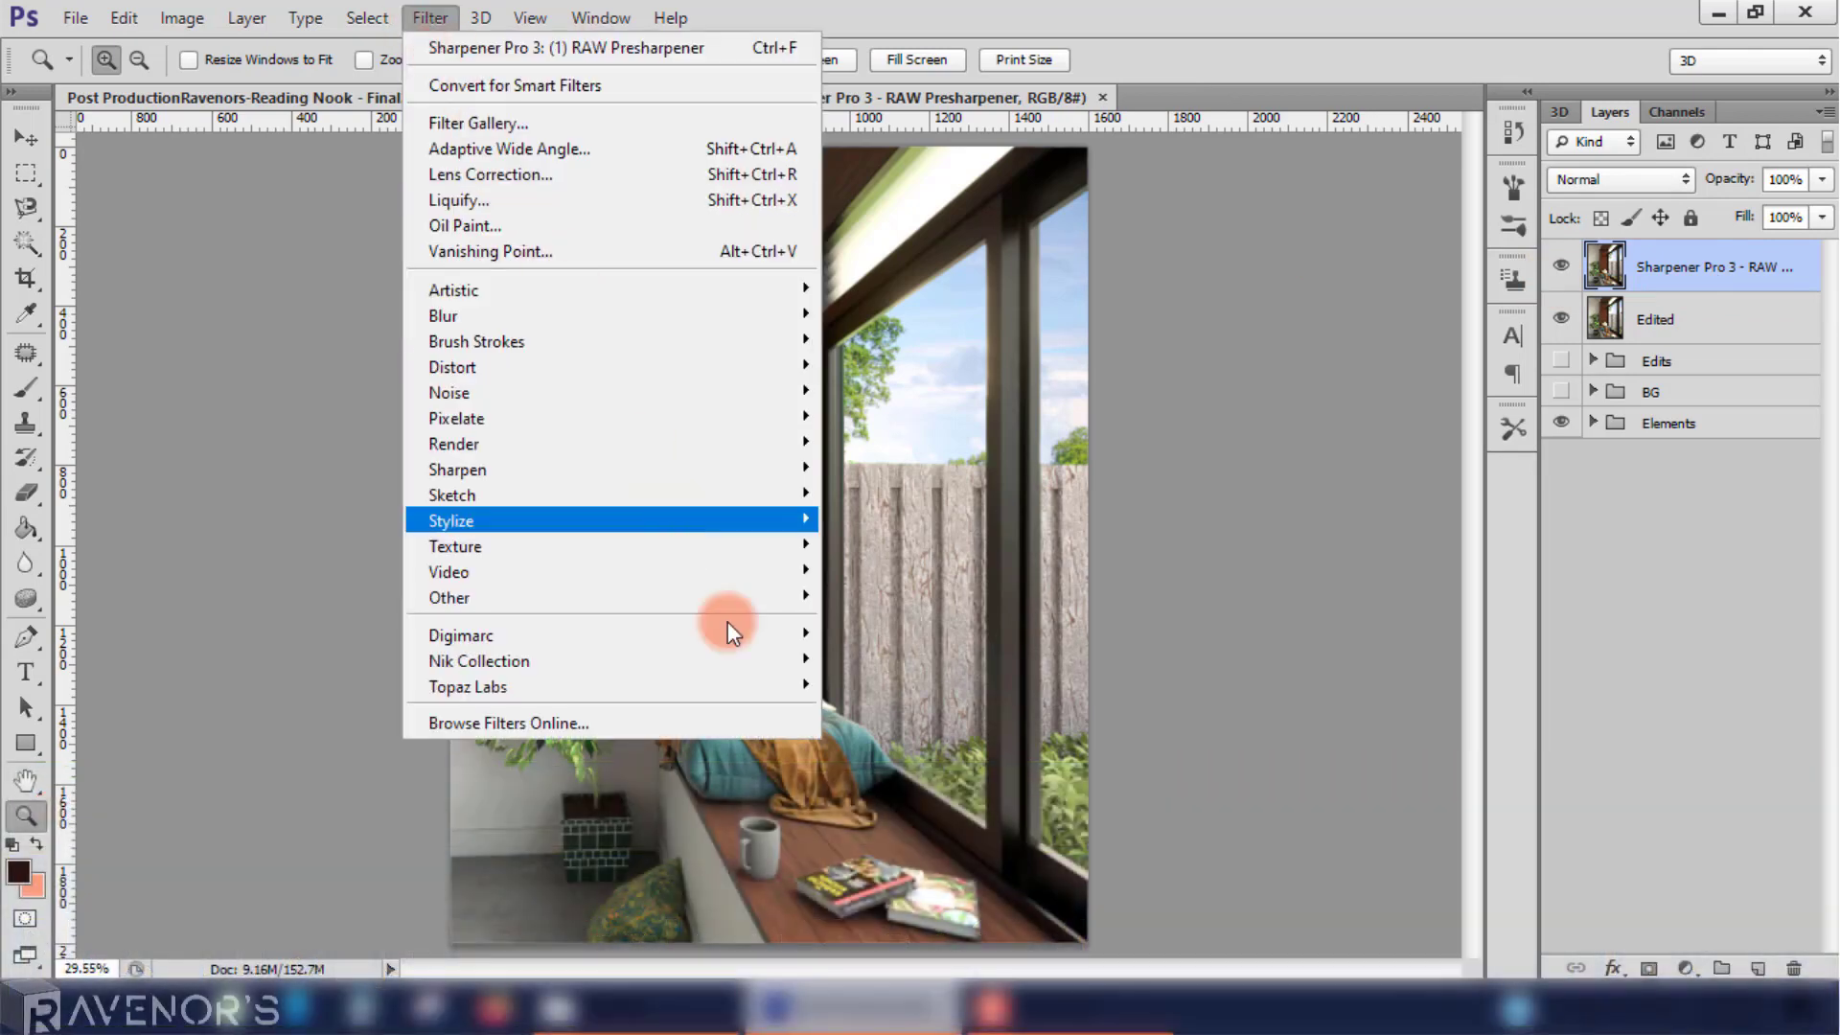
mouse_move(478, 659)
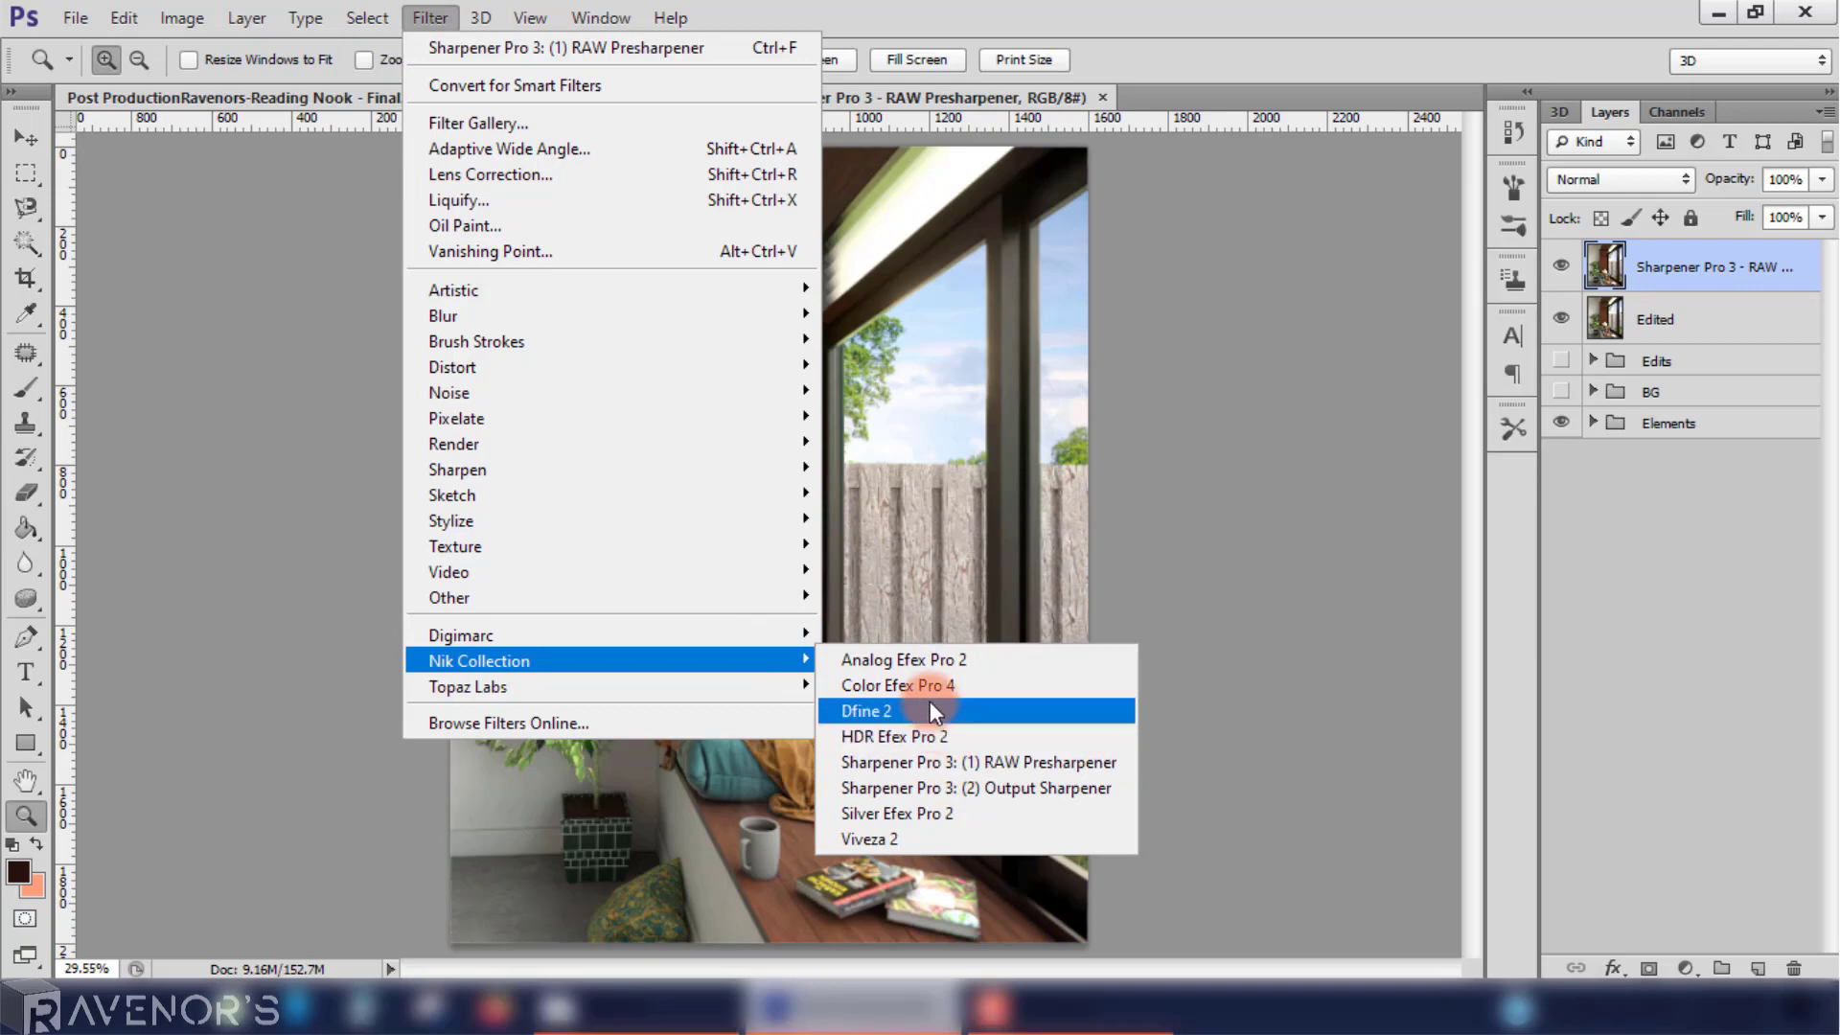
click(928, 687)
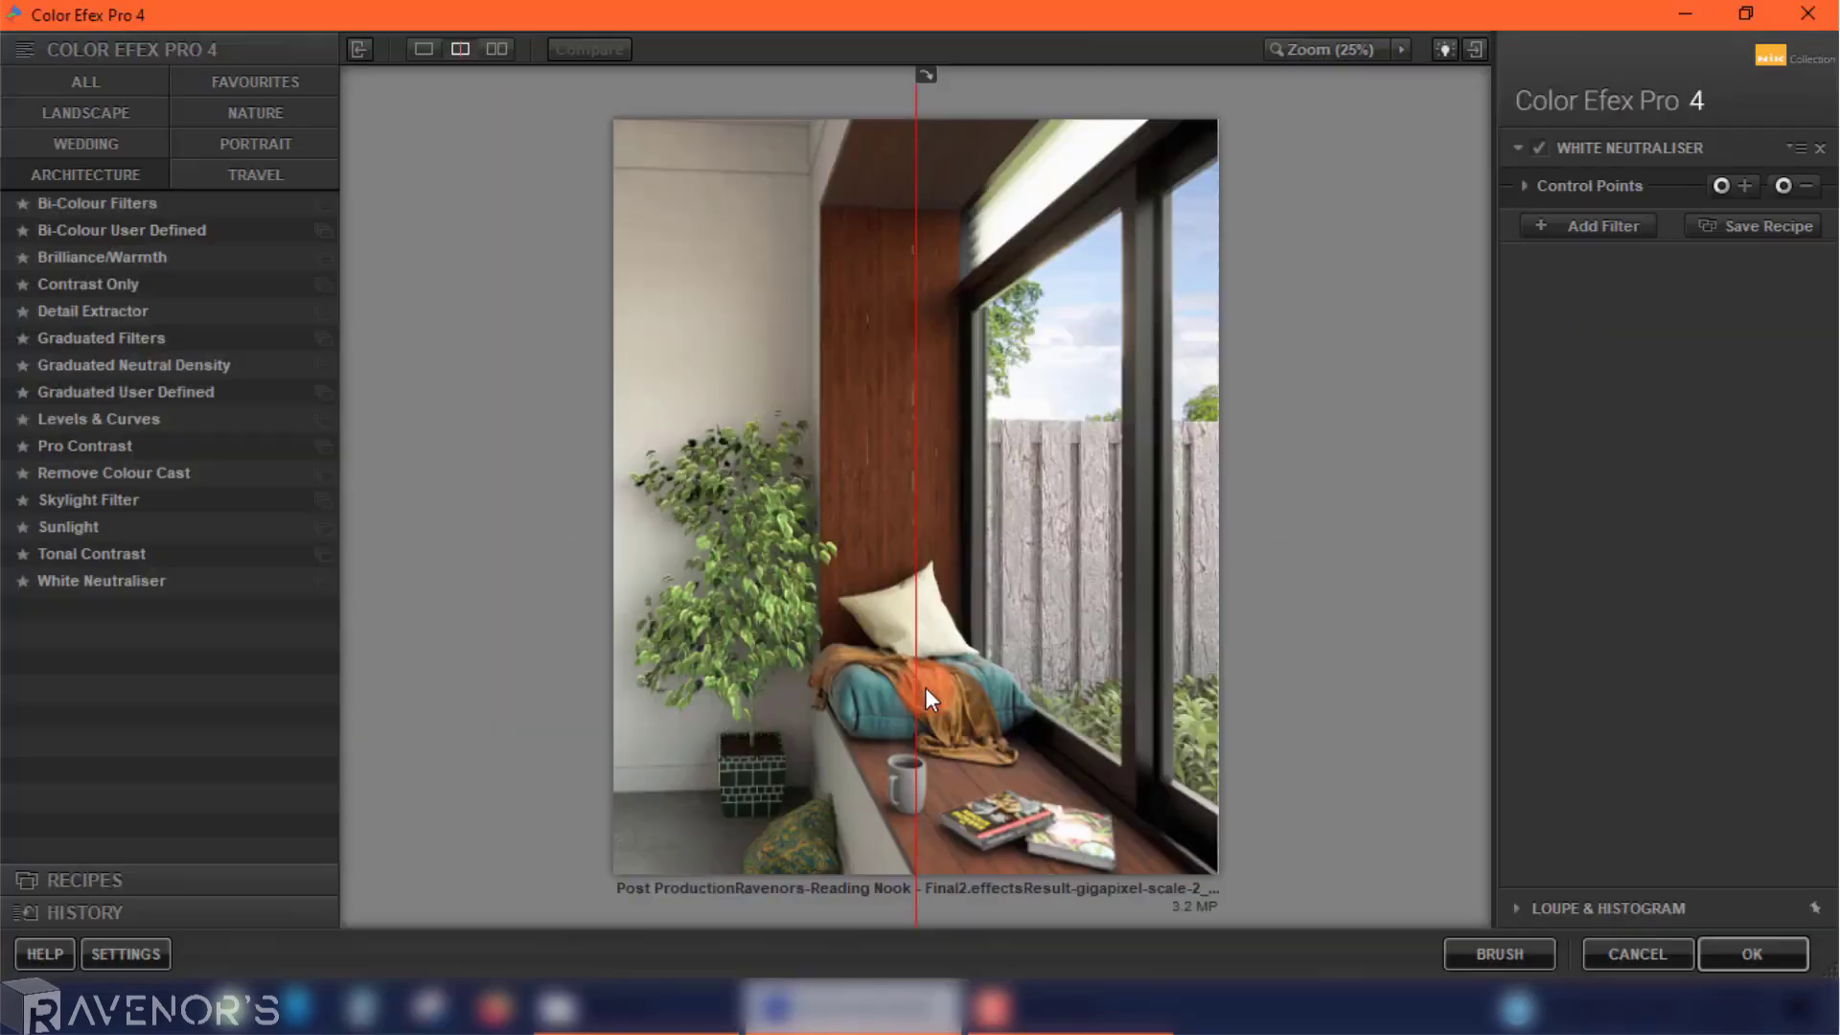
drag(923, 687, 595, 644)
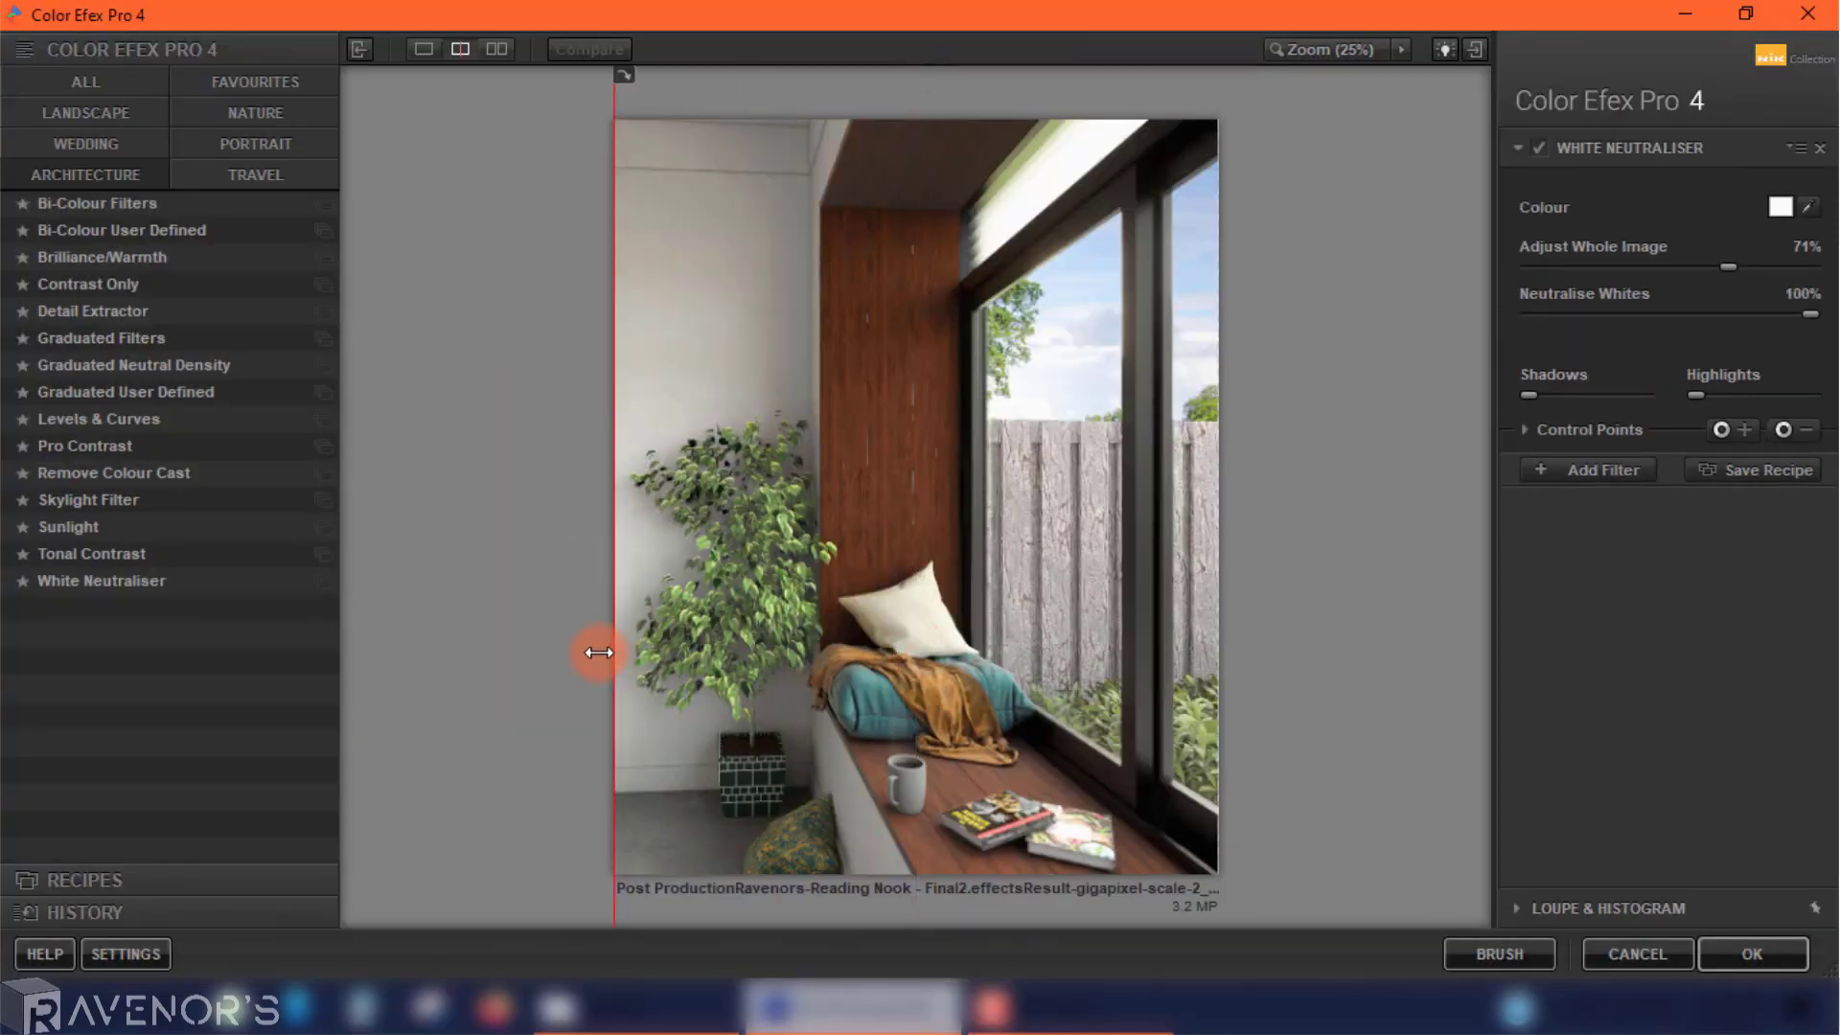
Step: Add Remove Colour Cast at 10% strength, then a low-strength Skylight Filter
click(113, 475)
mouse_move(1528, 218)
mouse_down()
mouse_move(1794, 223)
mouse_move(1597, 227)
mouse_move(1598, 278)
mouse_up()
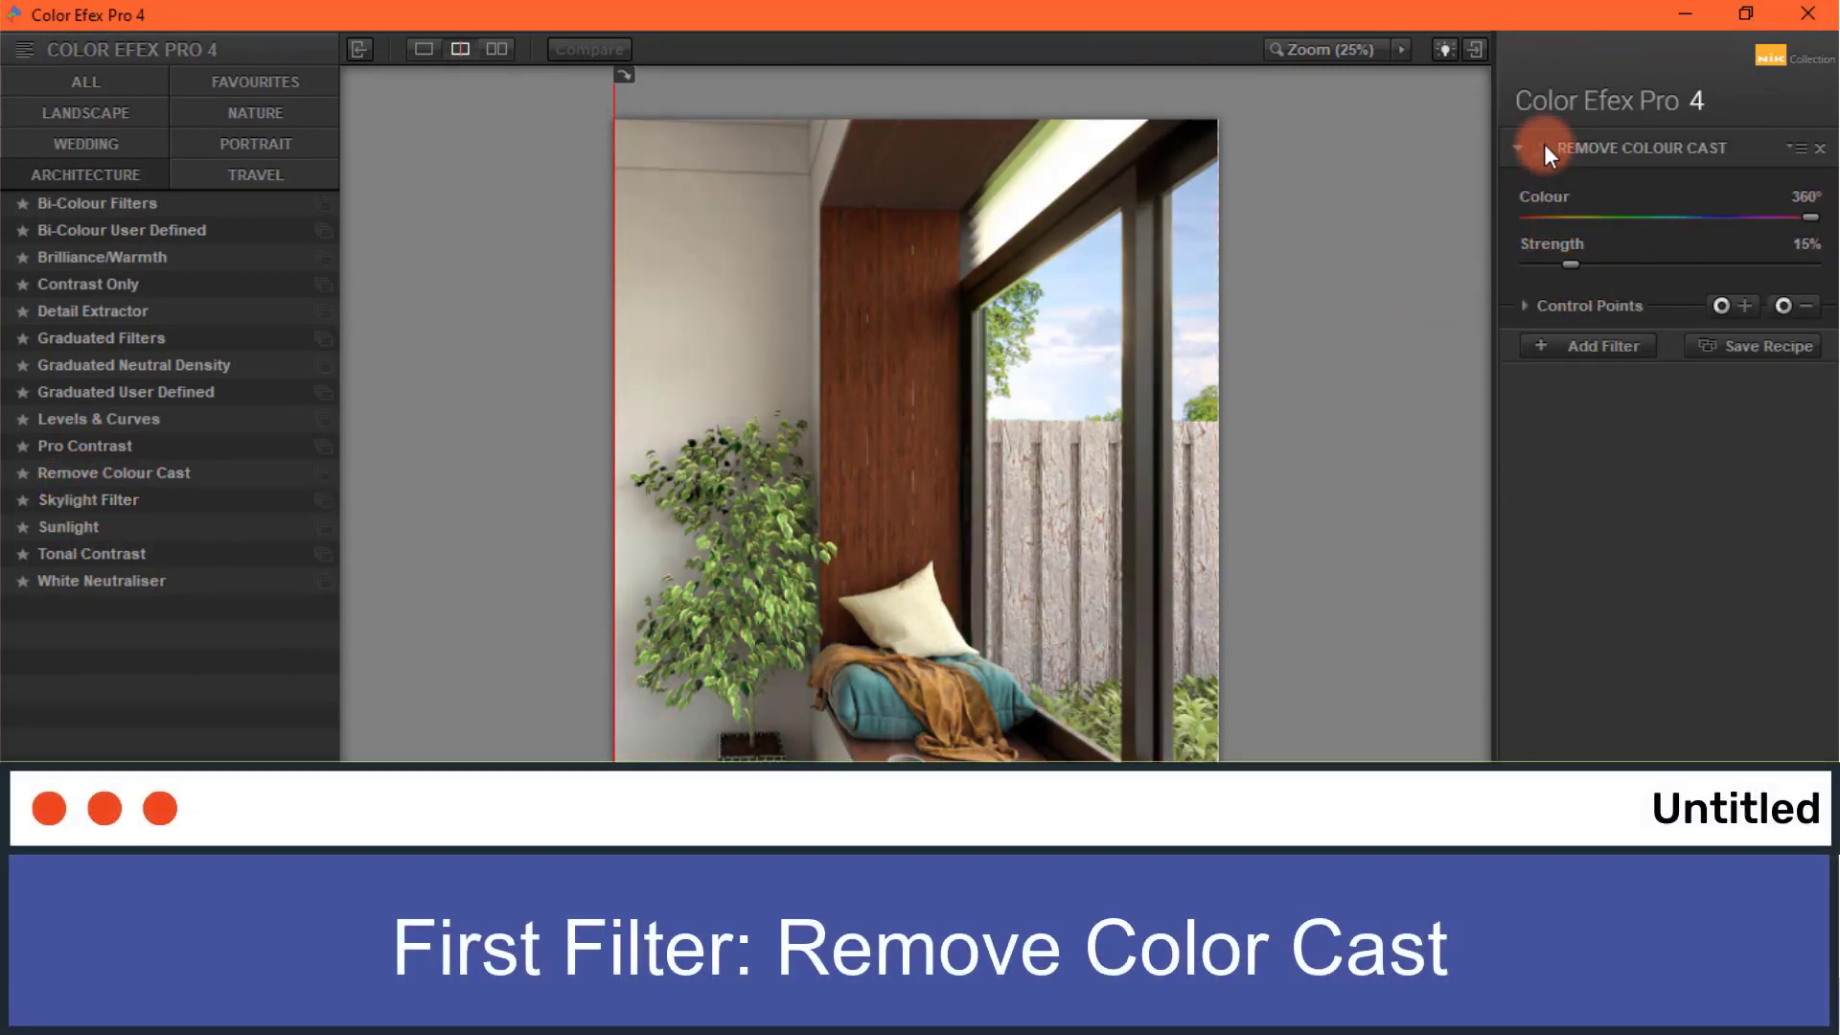
click(1602, 345)
click(86, 500)
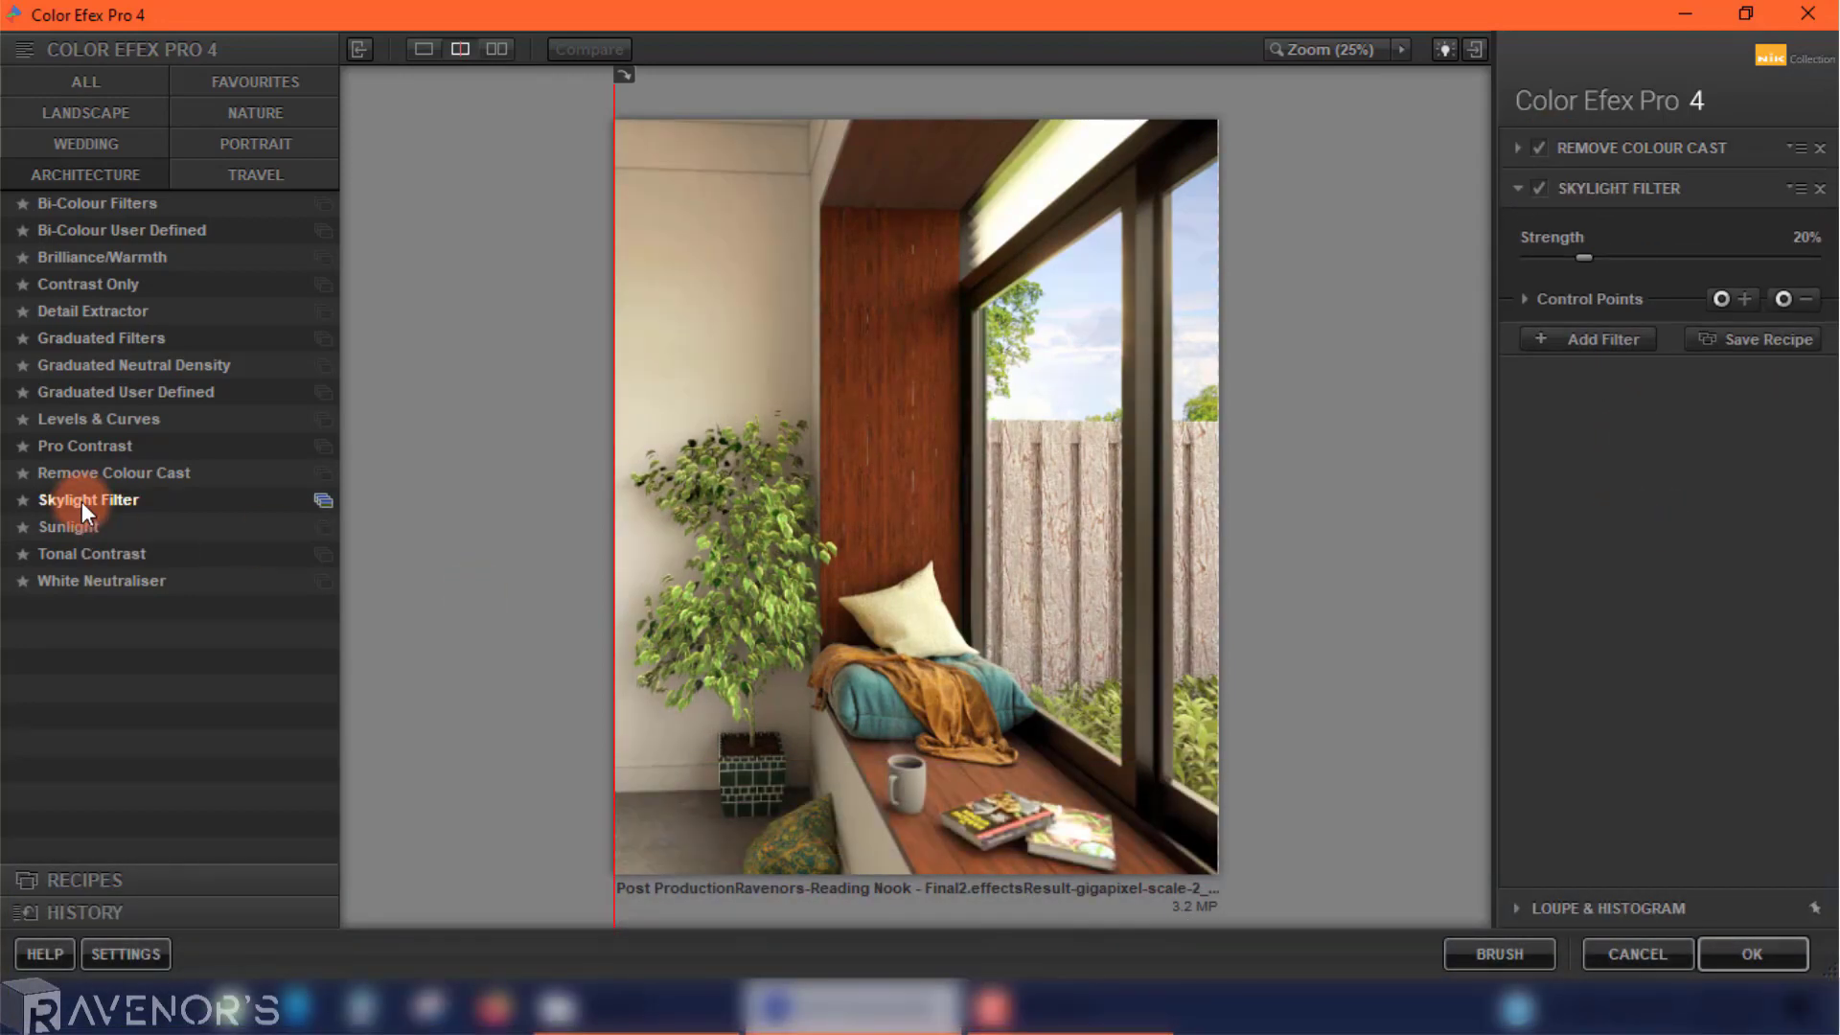
drag(1584, 258, 1557, 259)
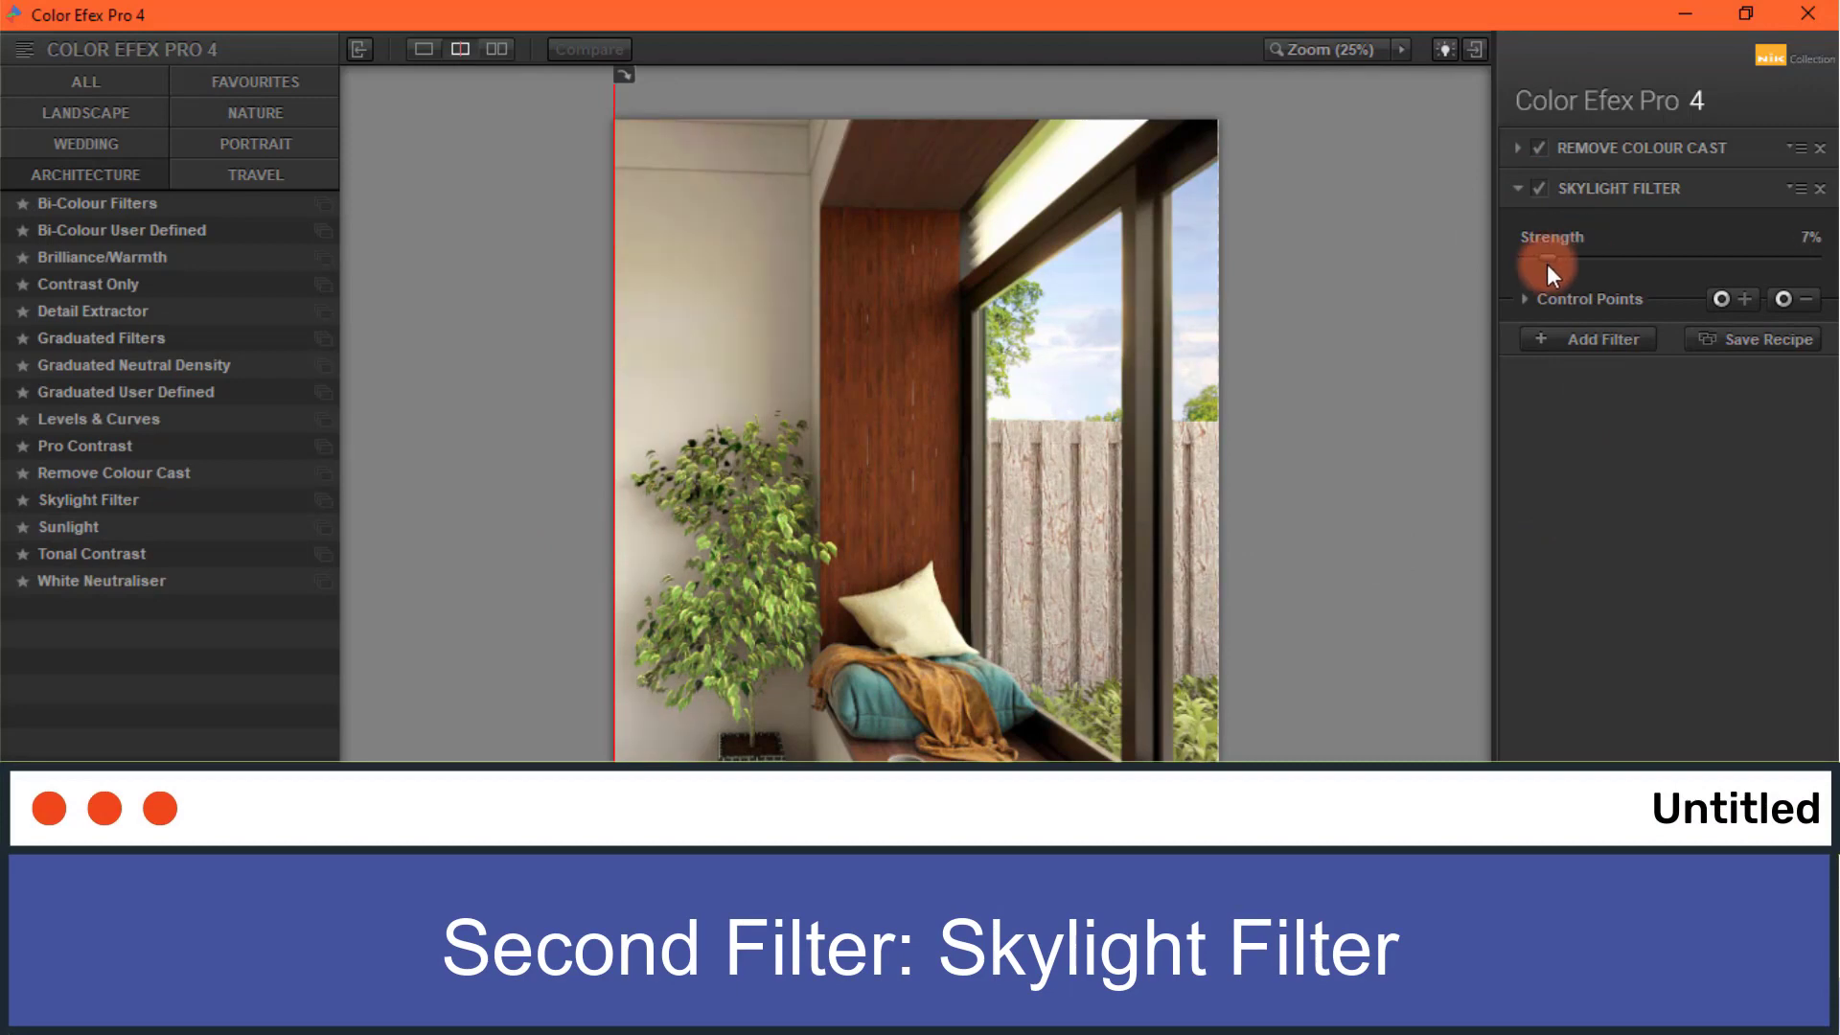
click(1641, 147)
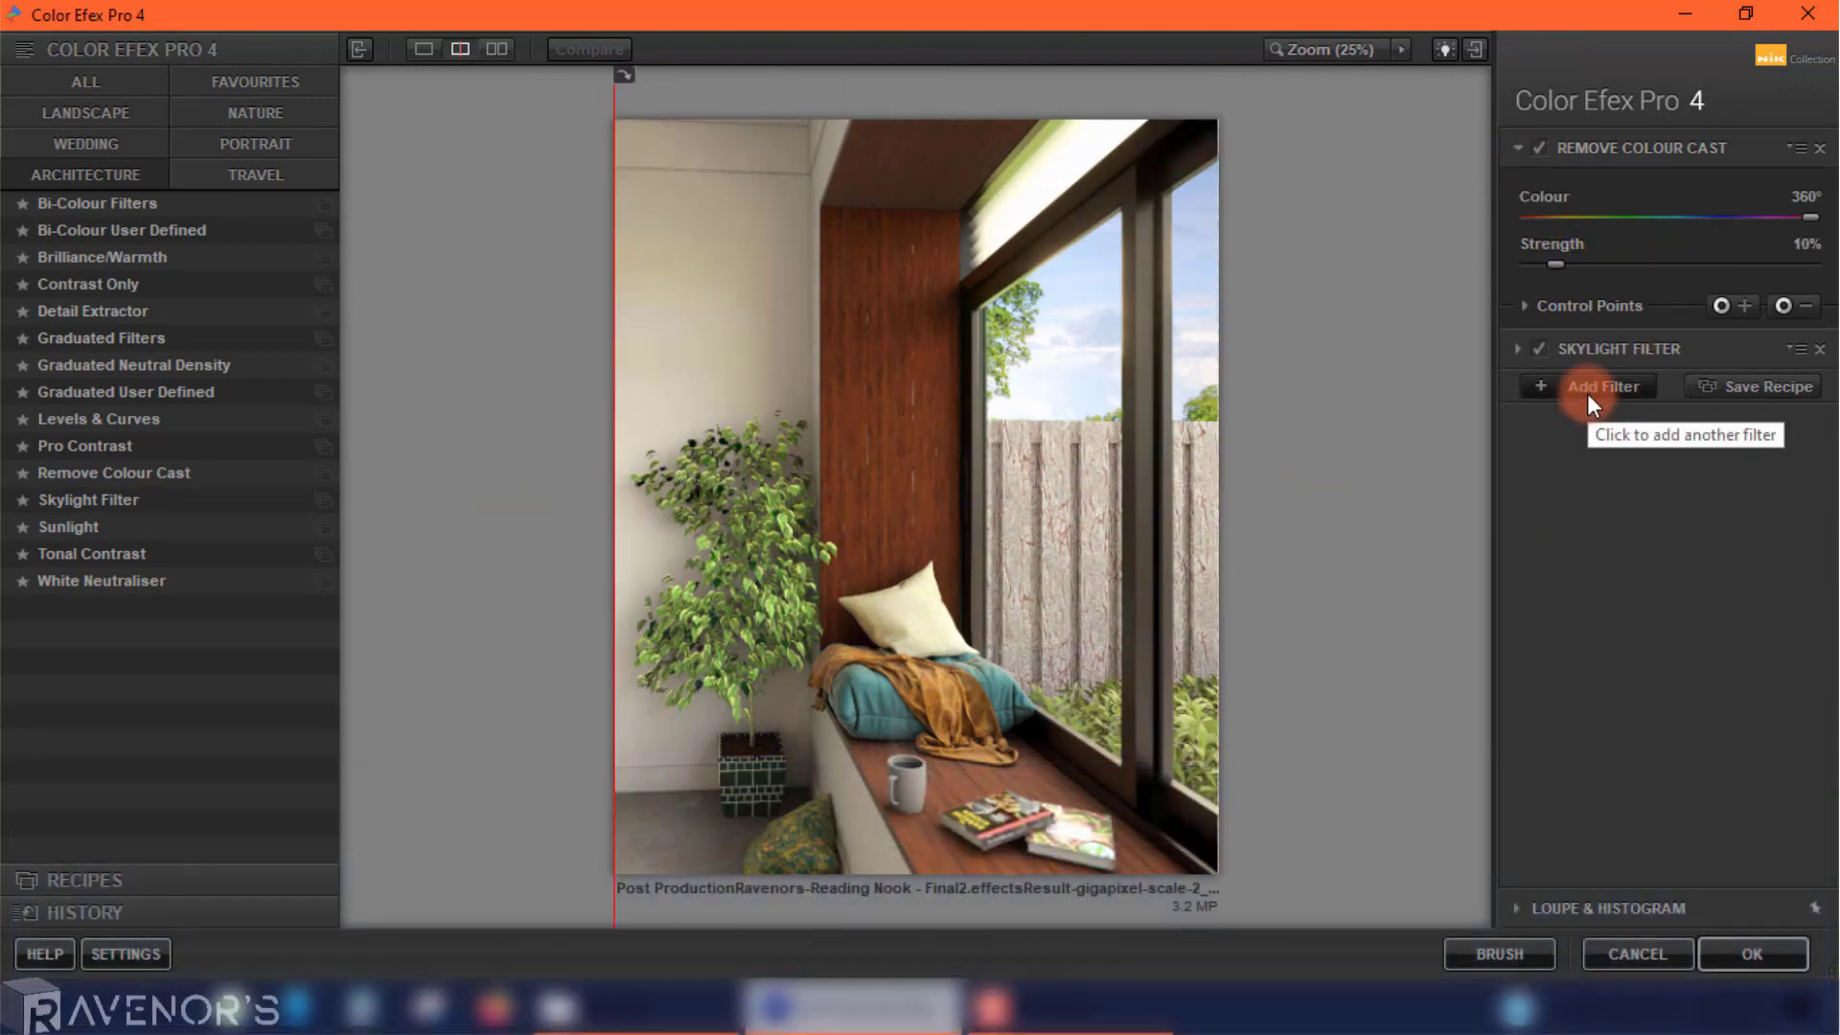
Step: Add a Bi-Colour User Defined filter with a peach upper colour and dark brown lower colour
click(1591, 386)
click(122, 230)
click(1807, 482)
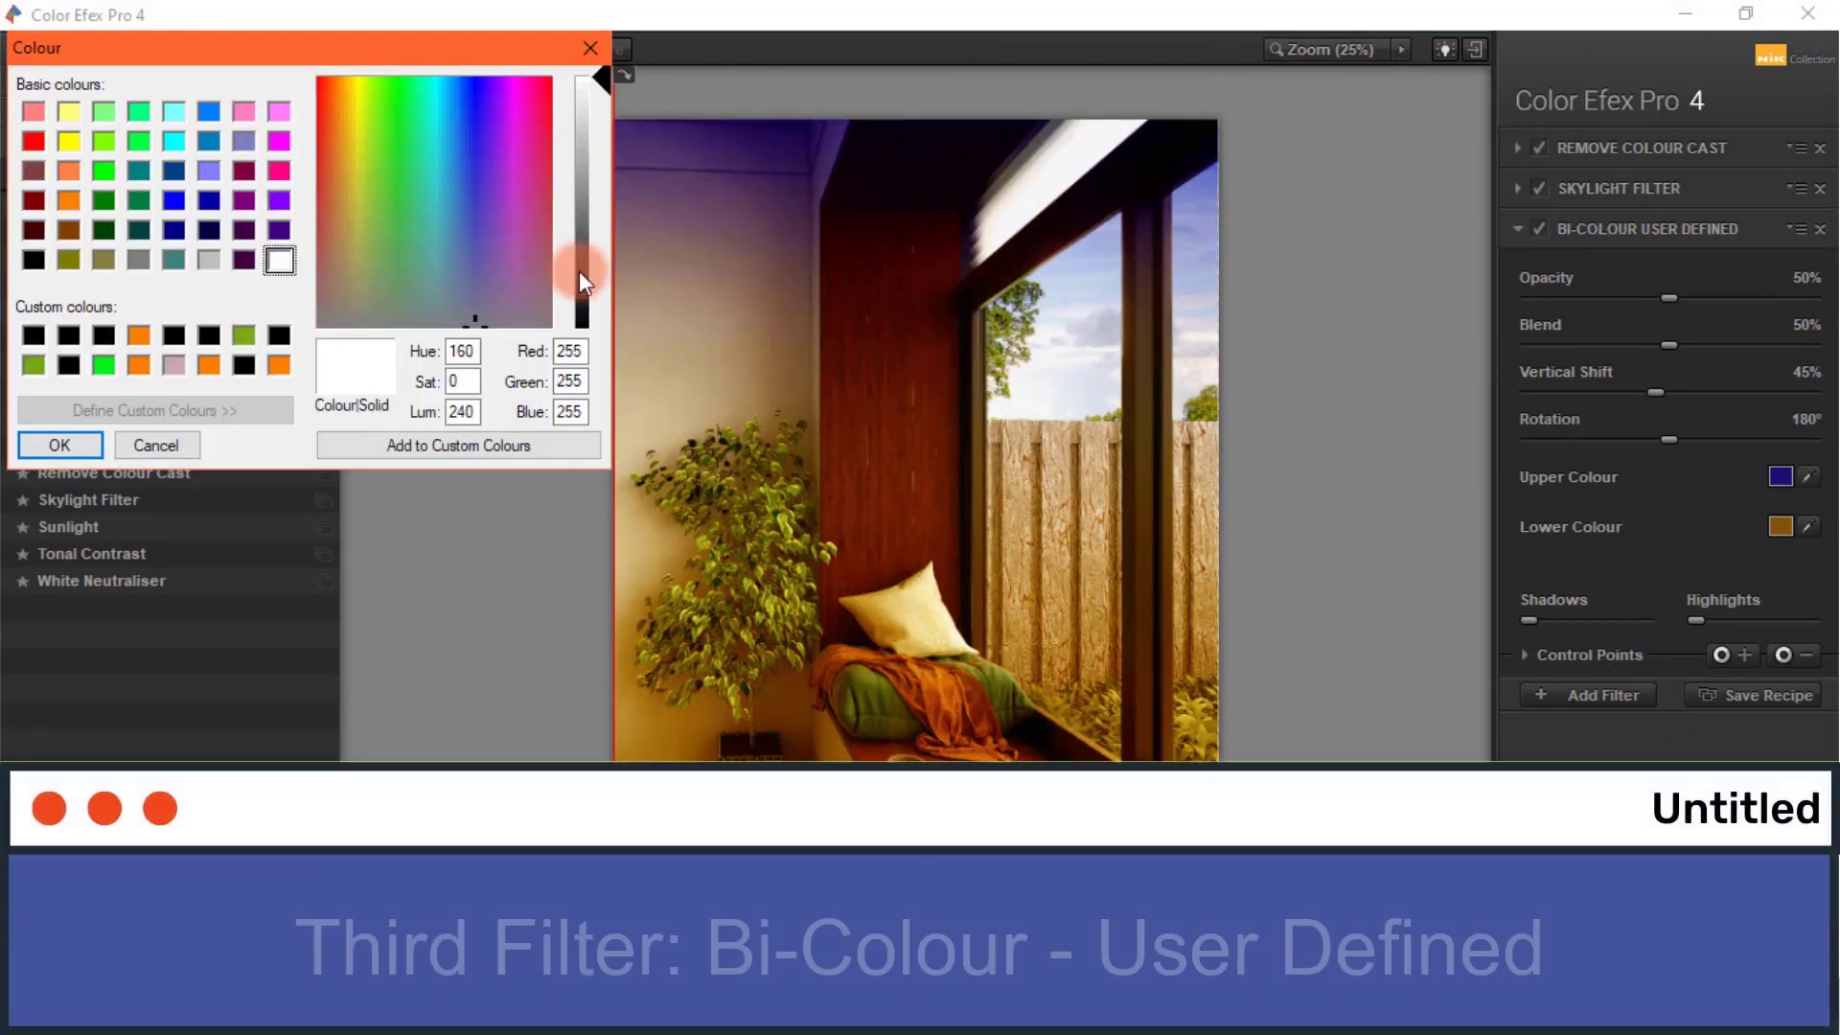
drag(345, 264, 348, 184)
drag(613, 134, 600, 142)
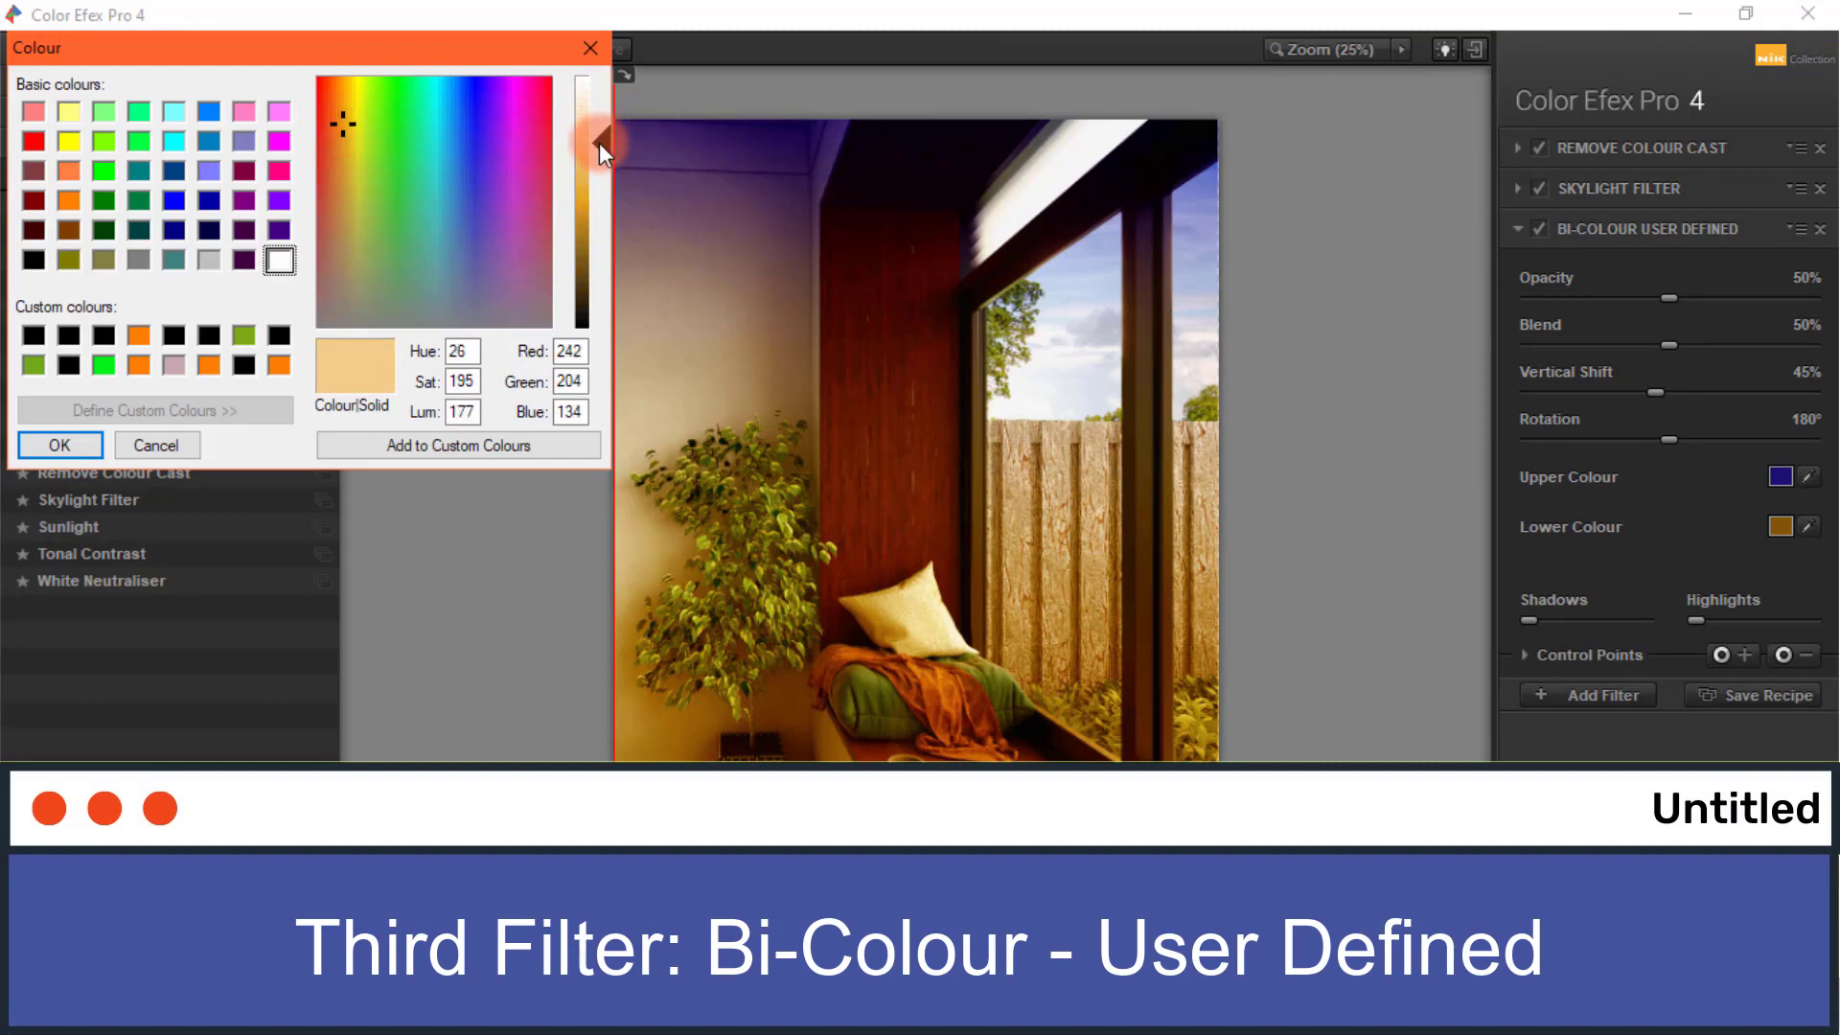
key(Return)
click(1807, 526)
click(601, 295)
key(Return)
Step: Set the bi-colour Rotation to 270°, adjust Vertical Shift, Blend 74%, Opacity 10%, and apply
drag(1668, 439, 1736, 439)
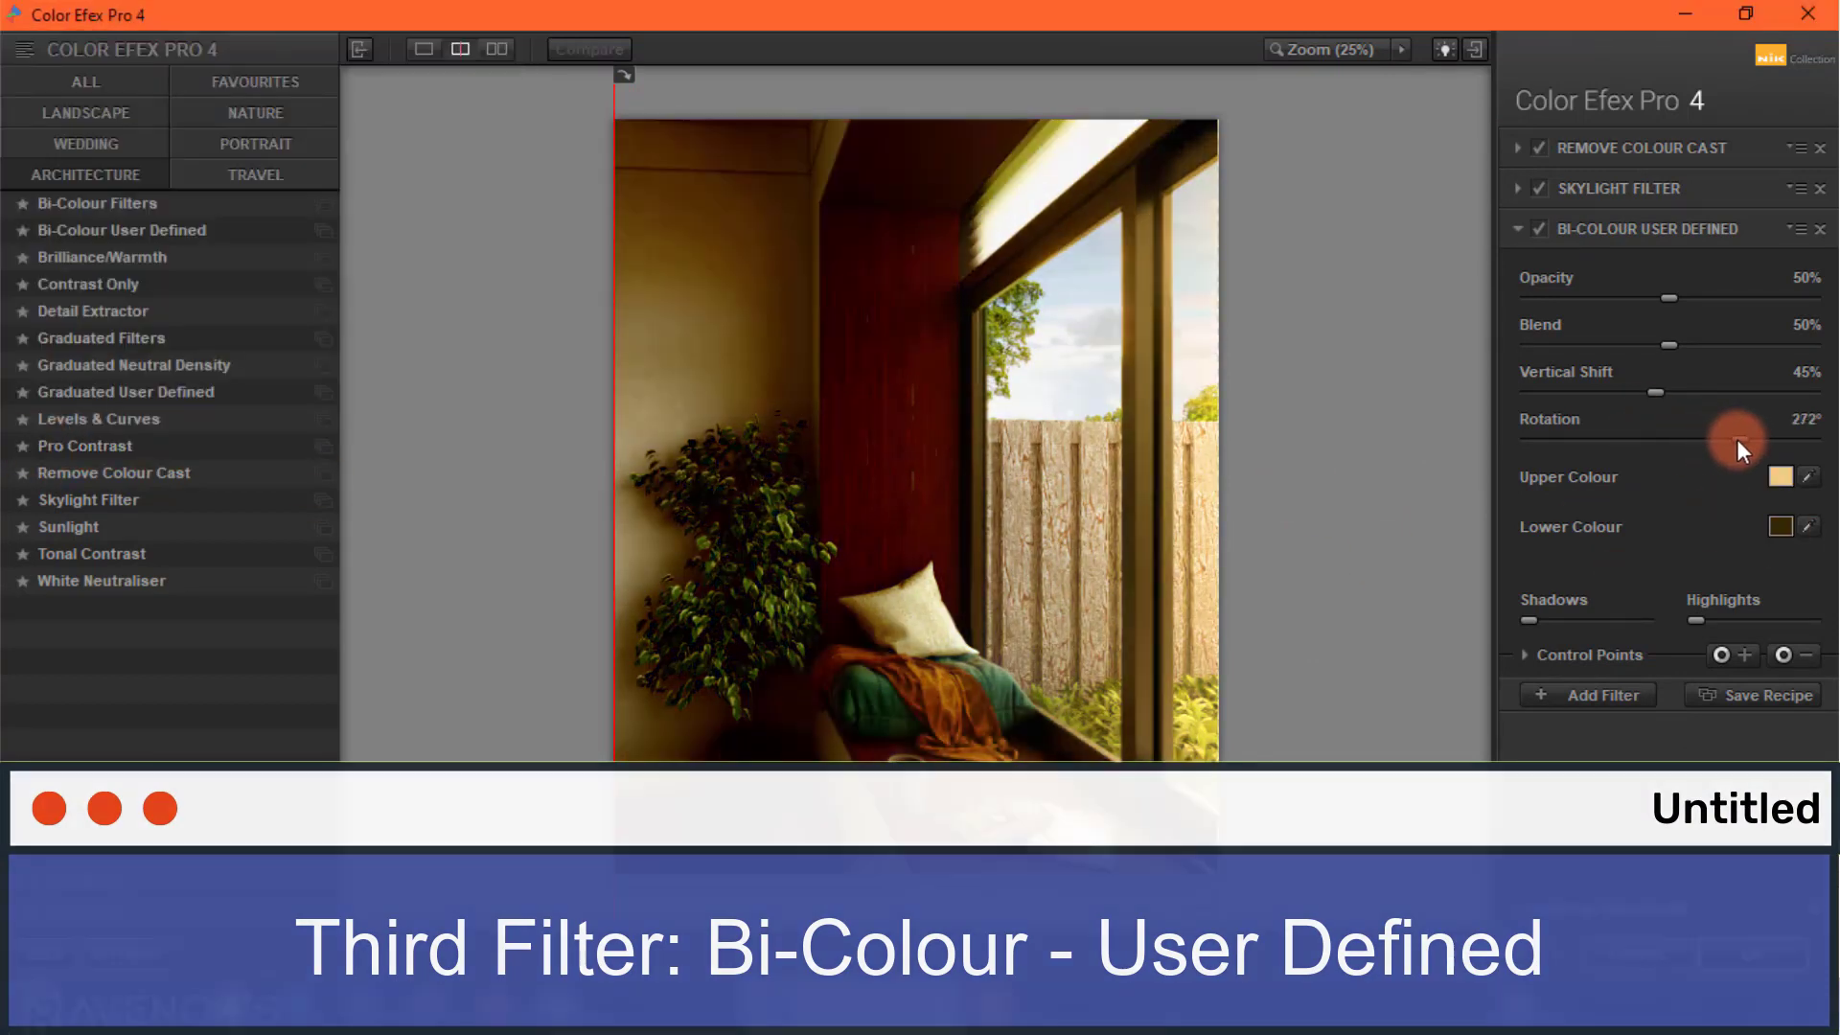
mouse_move(1655, 392)
mouse_down()
mouse_move(1639, 395)
mouse_move(1810, 345)
mouse_move(1668, 393)
mouse_up()
mouse_move(1668, 297)
mouse_down()
mouse_move(1560, 299)
mouse_move(1810, 298)
mouse_up()
drag(1665, 391, 1673, 392)
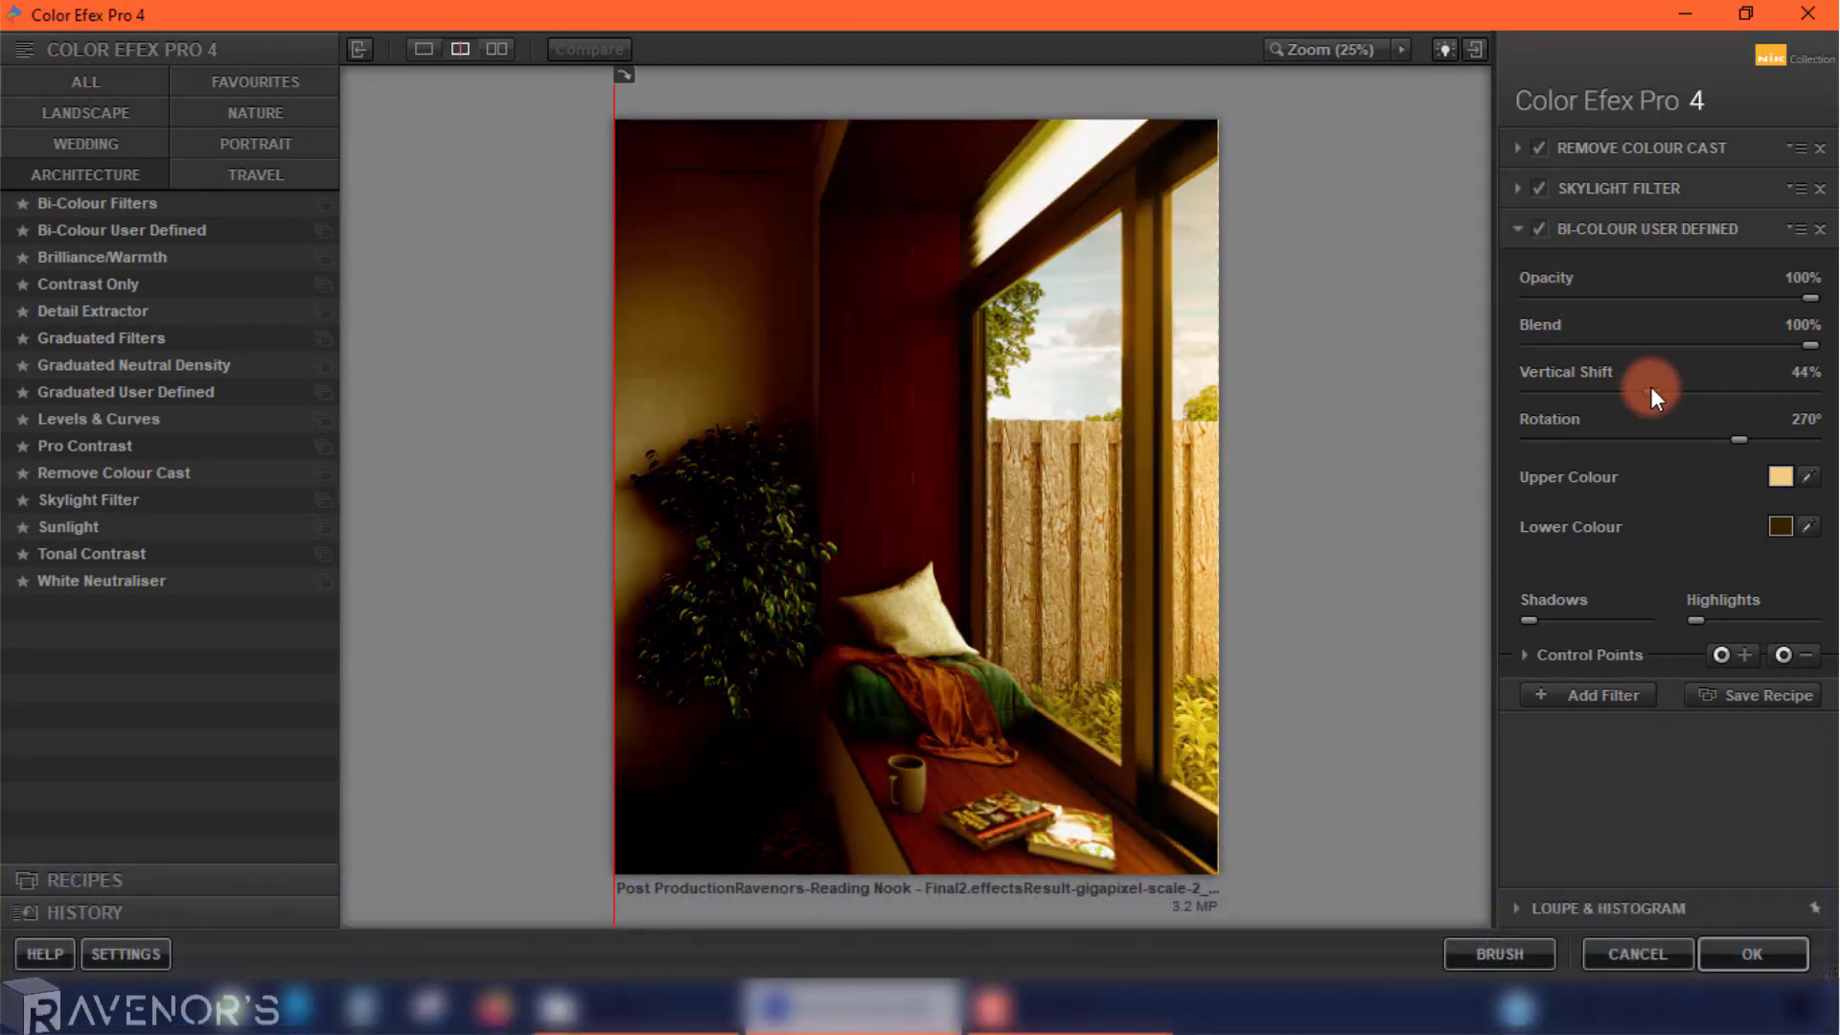
mouse_move(1810, 298)
mouse_down()
mouse_move(1584, 299)
mouse_move(1576, 316)
mouse_up()
click(1780, 476)
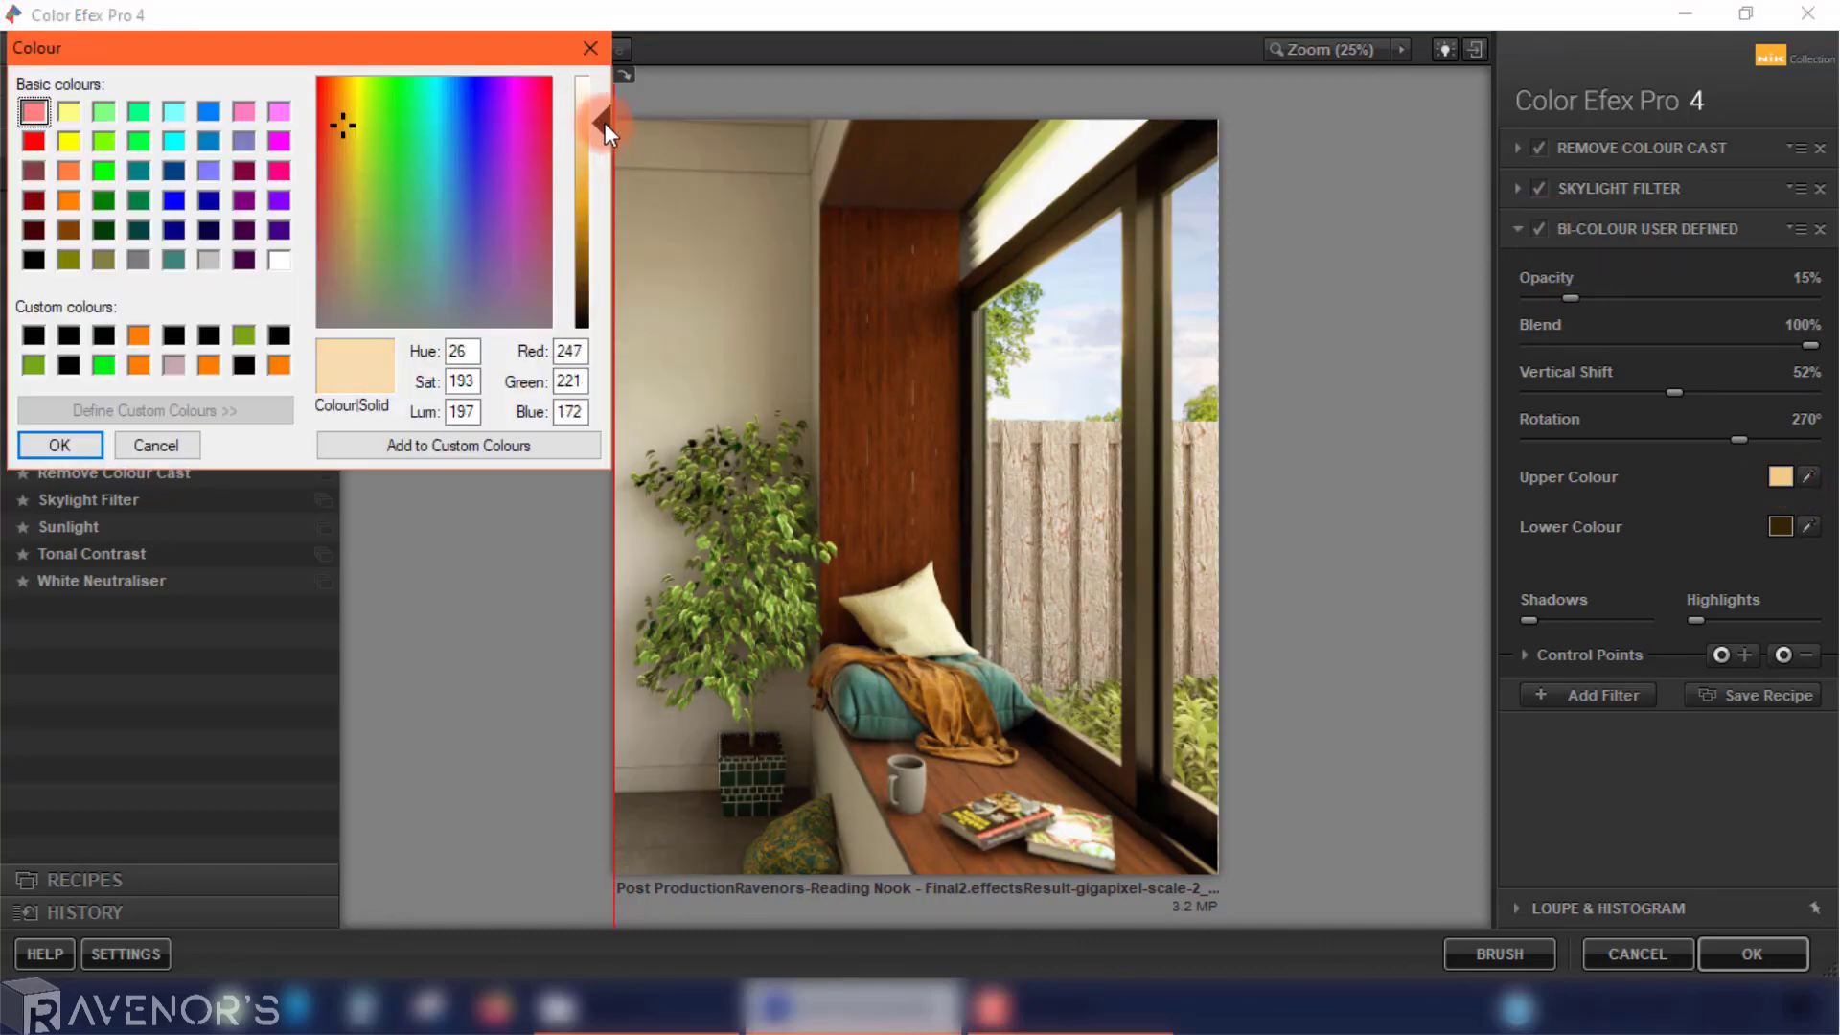
key(Return)
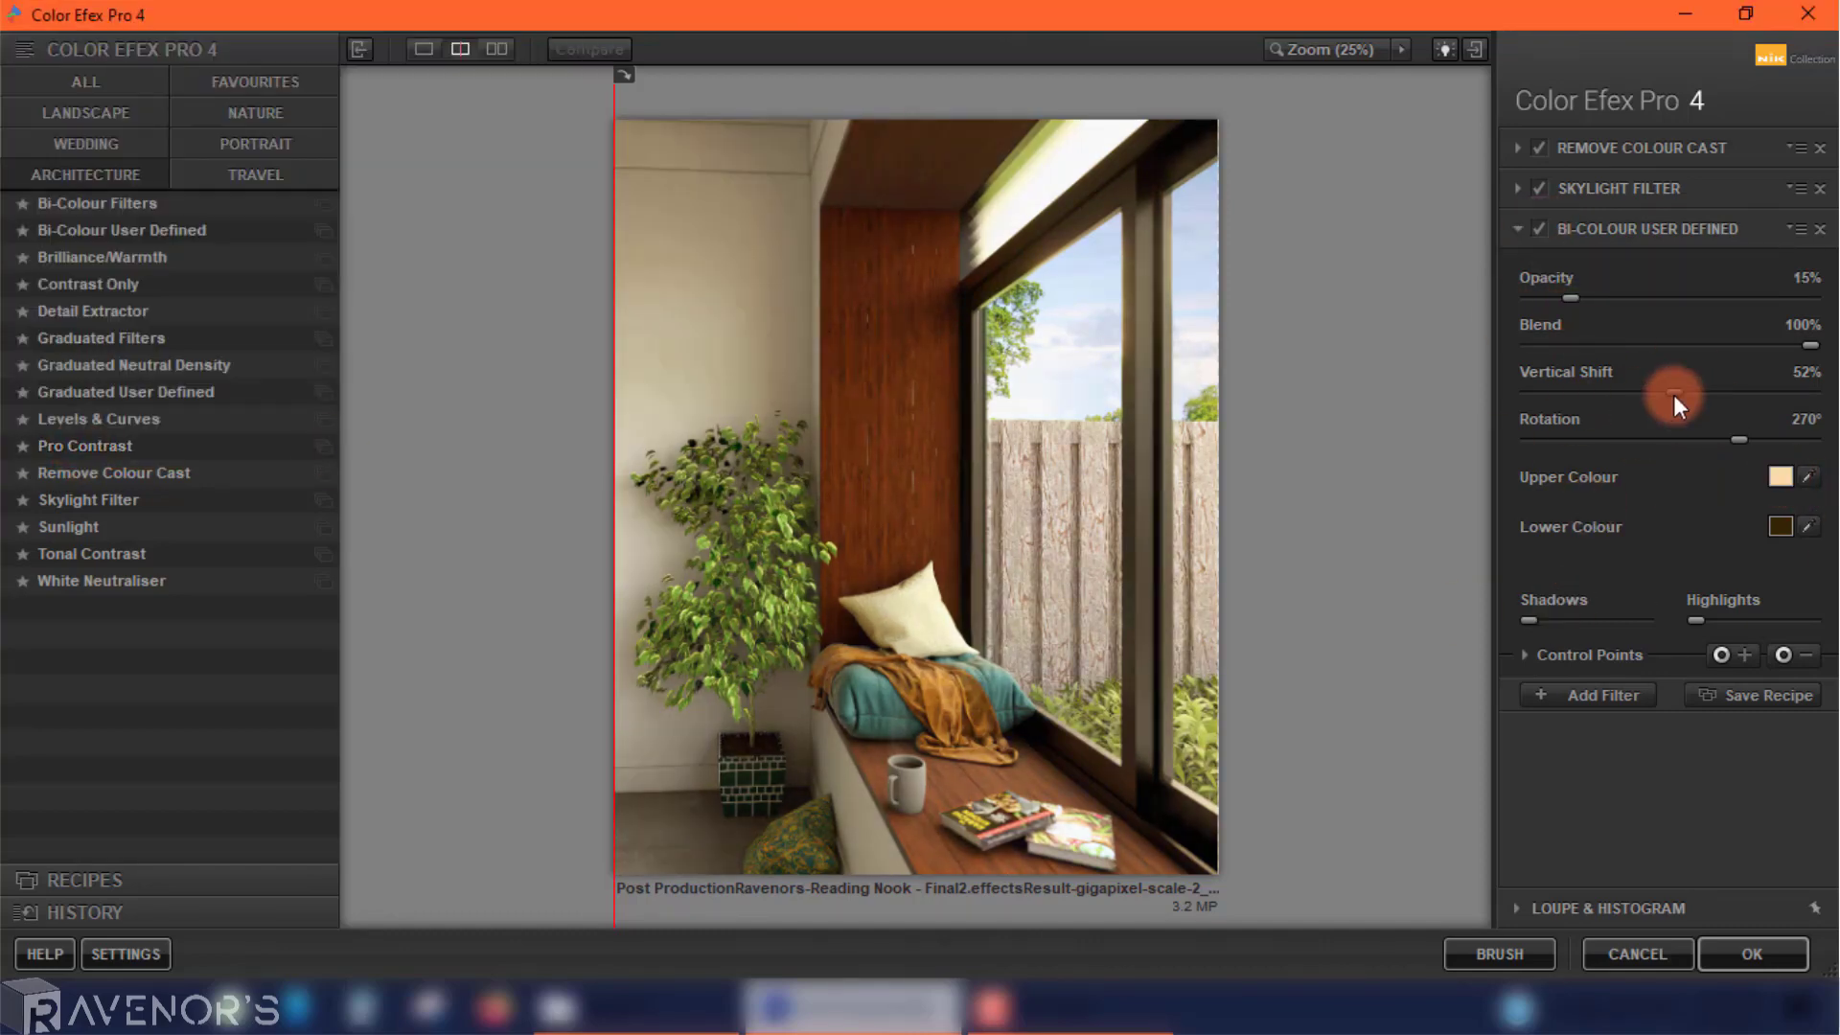
mouse_move(1673, 393)
mouse_down()
mouse_move(1794, 392)
mouse_move(1669, 392)
mouse_move(1725, 402)
mouse_up()
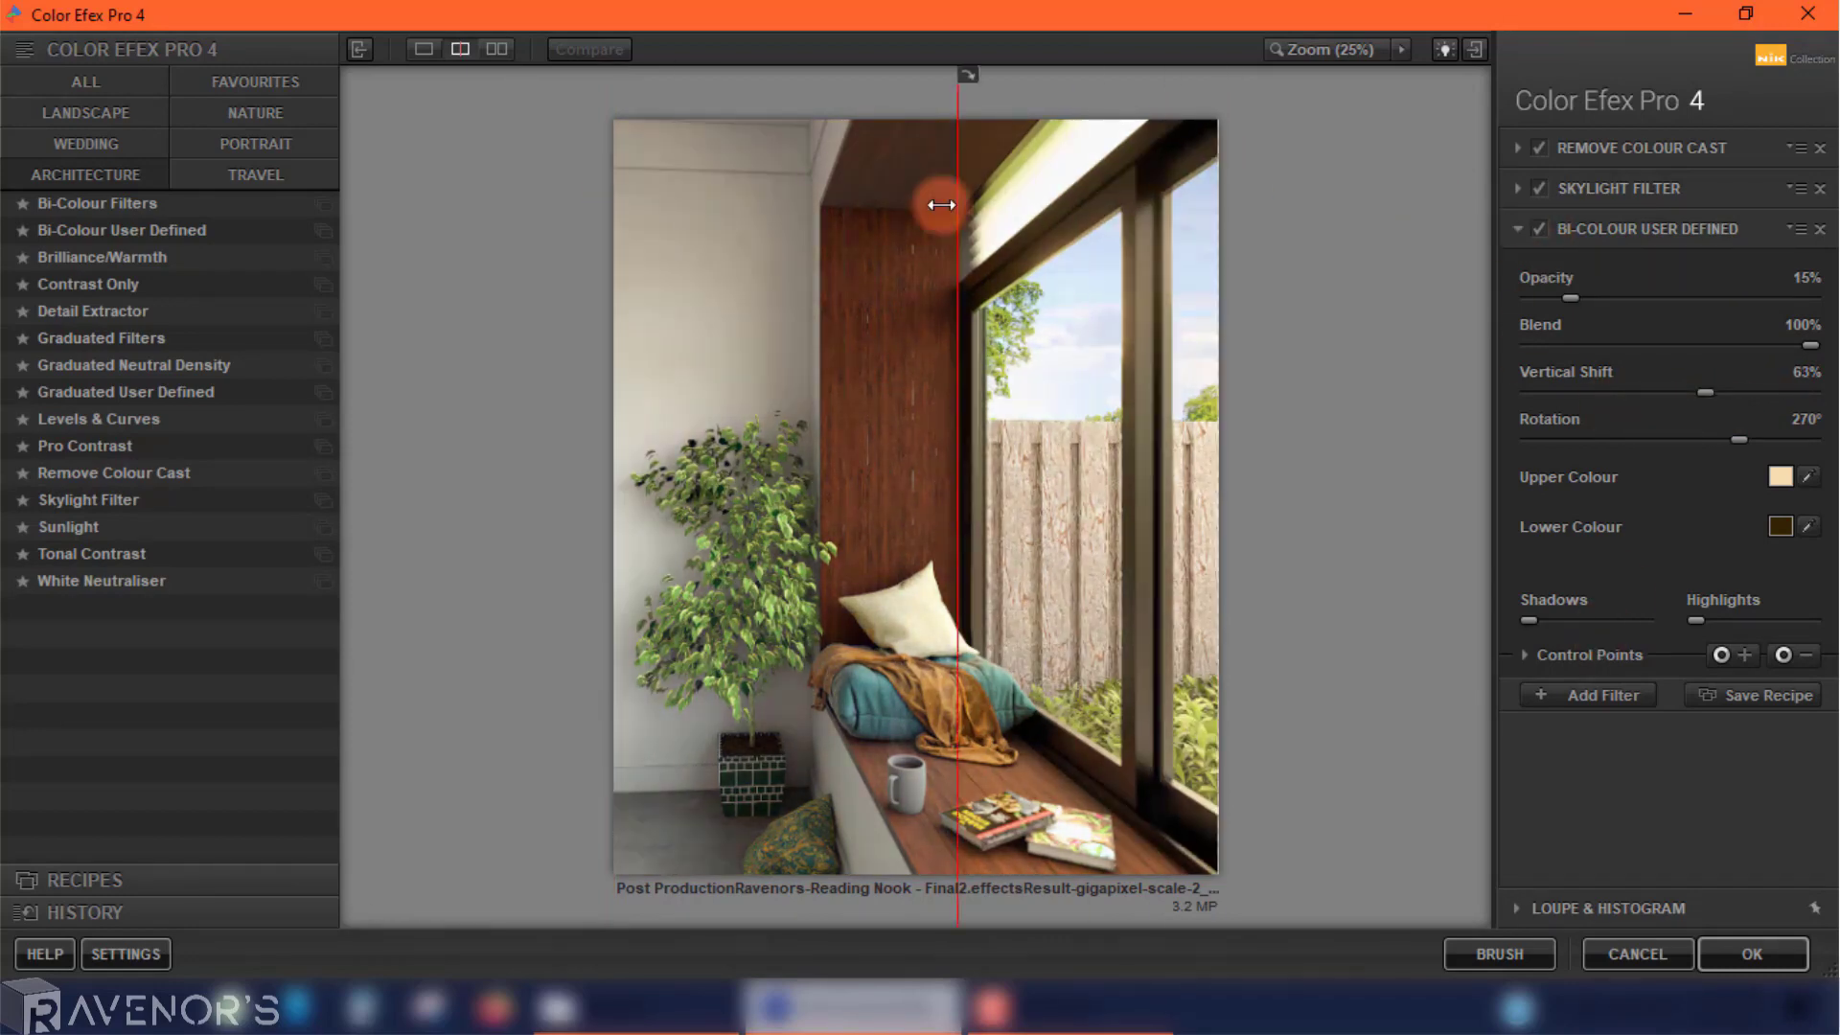
mouse_move(1569, 298)
mouse_down()
mouse_move(1810, 298)
mouse_move(1734, 345)
mouse_up()
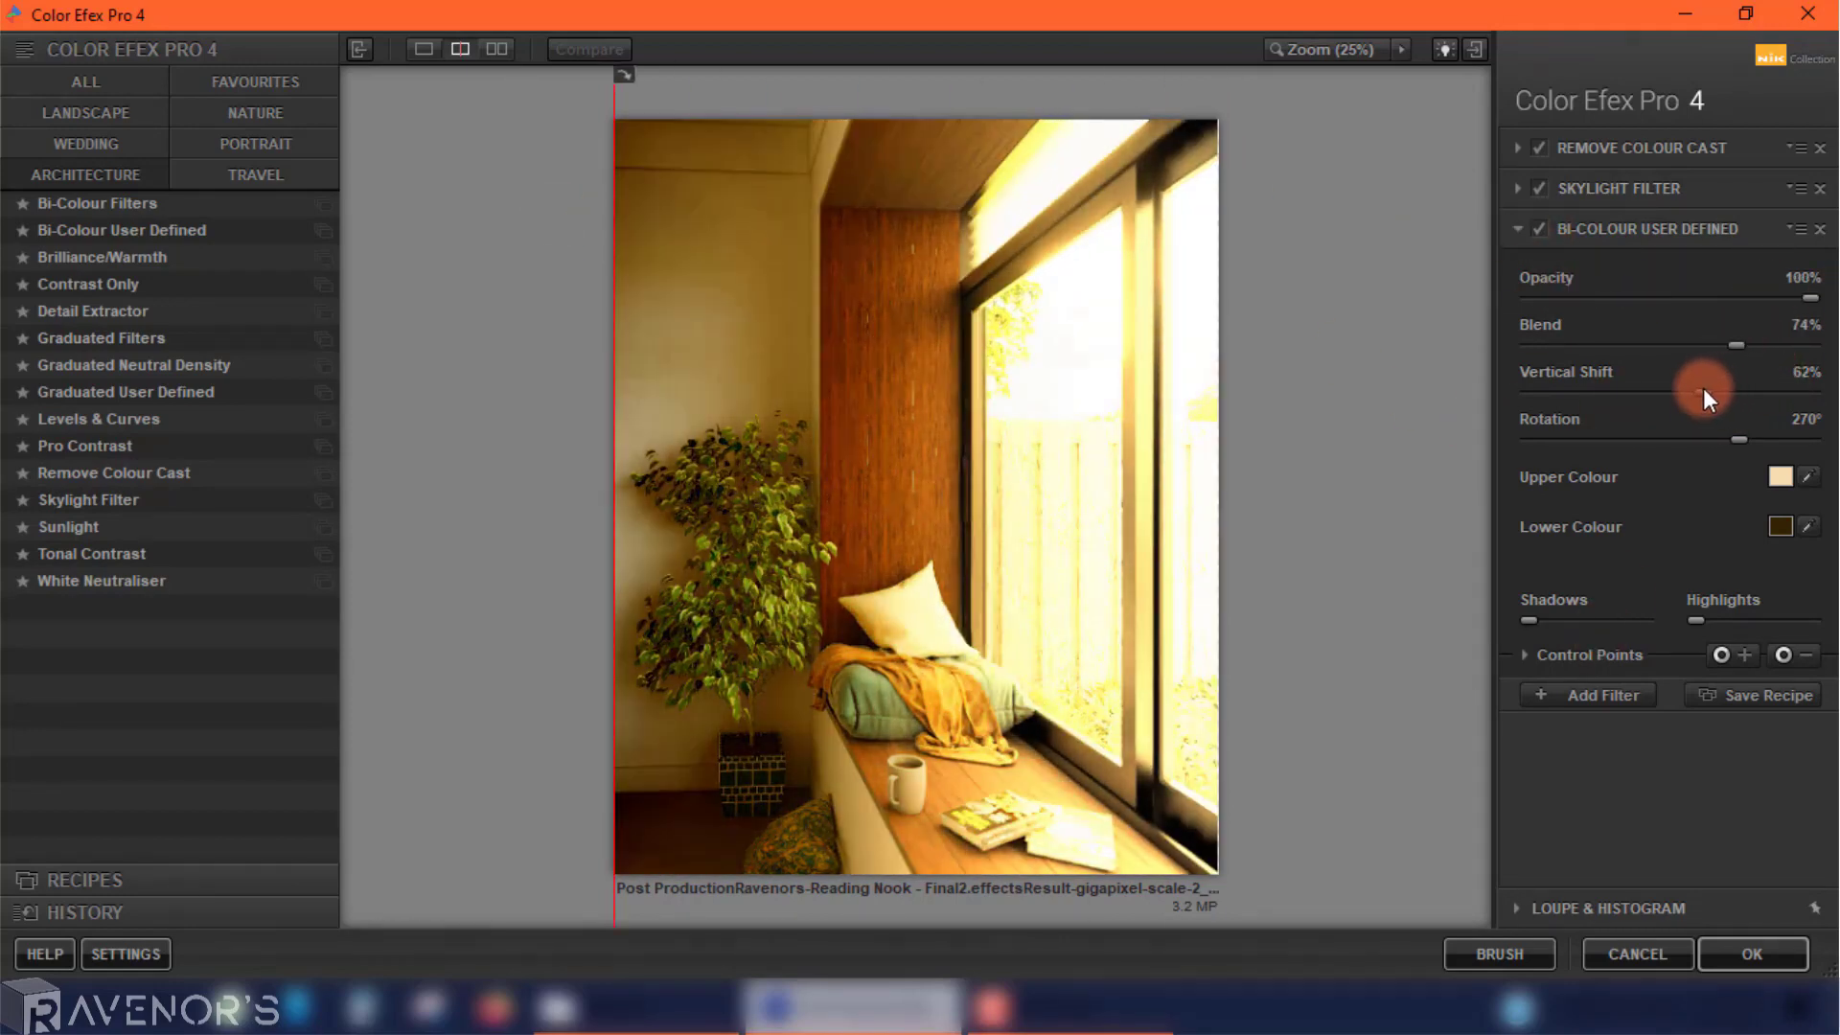
drag(1810, 298, 1554, 298)
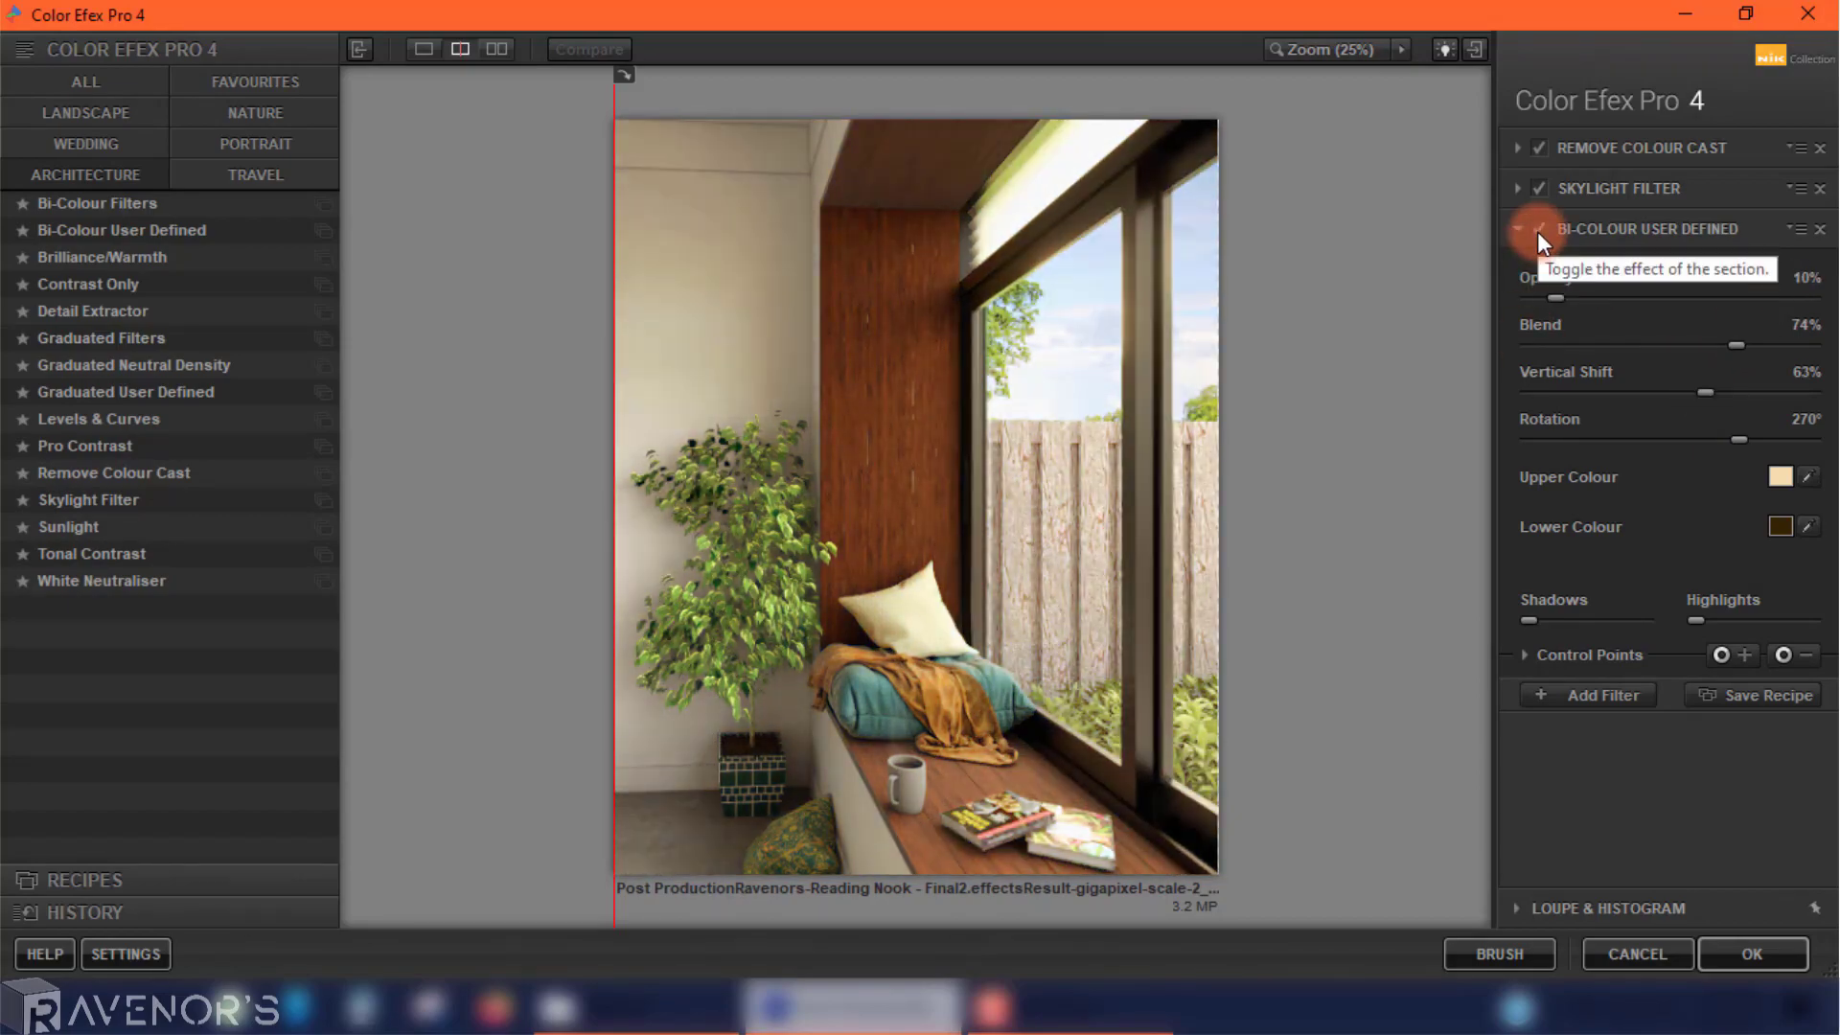
click(1738, 952)
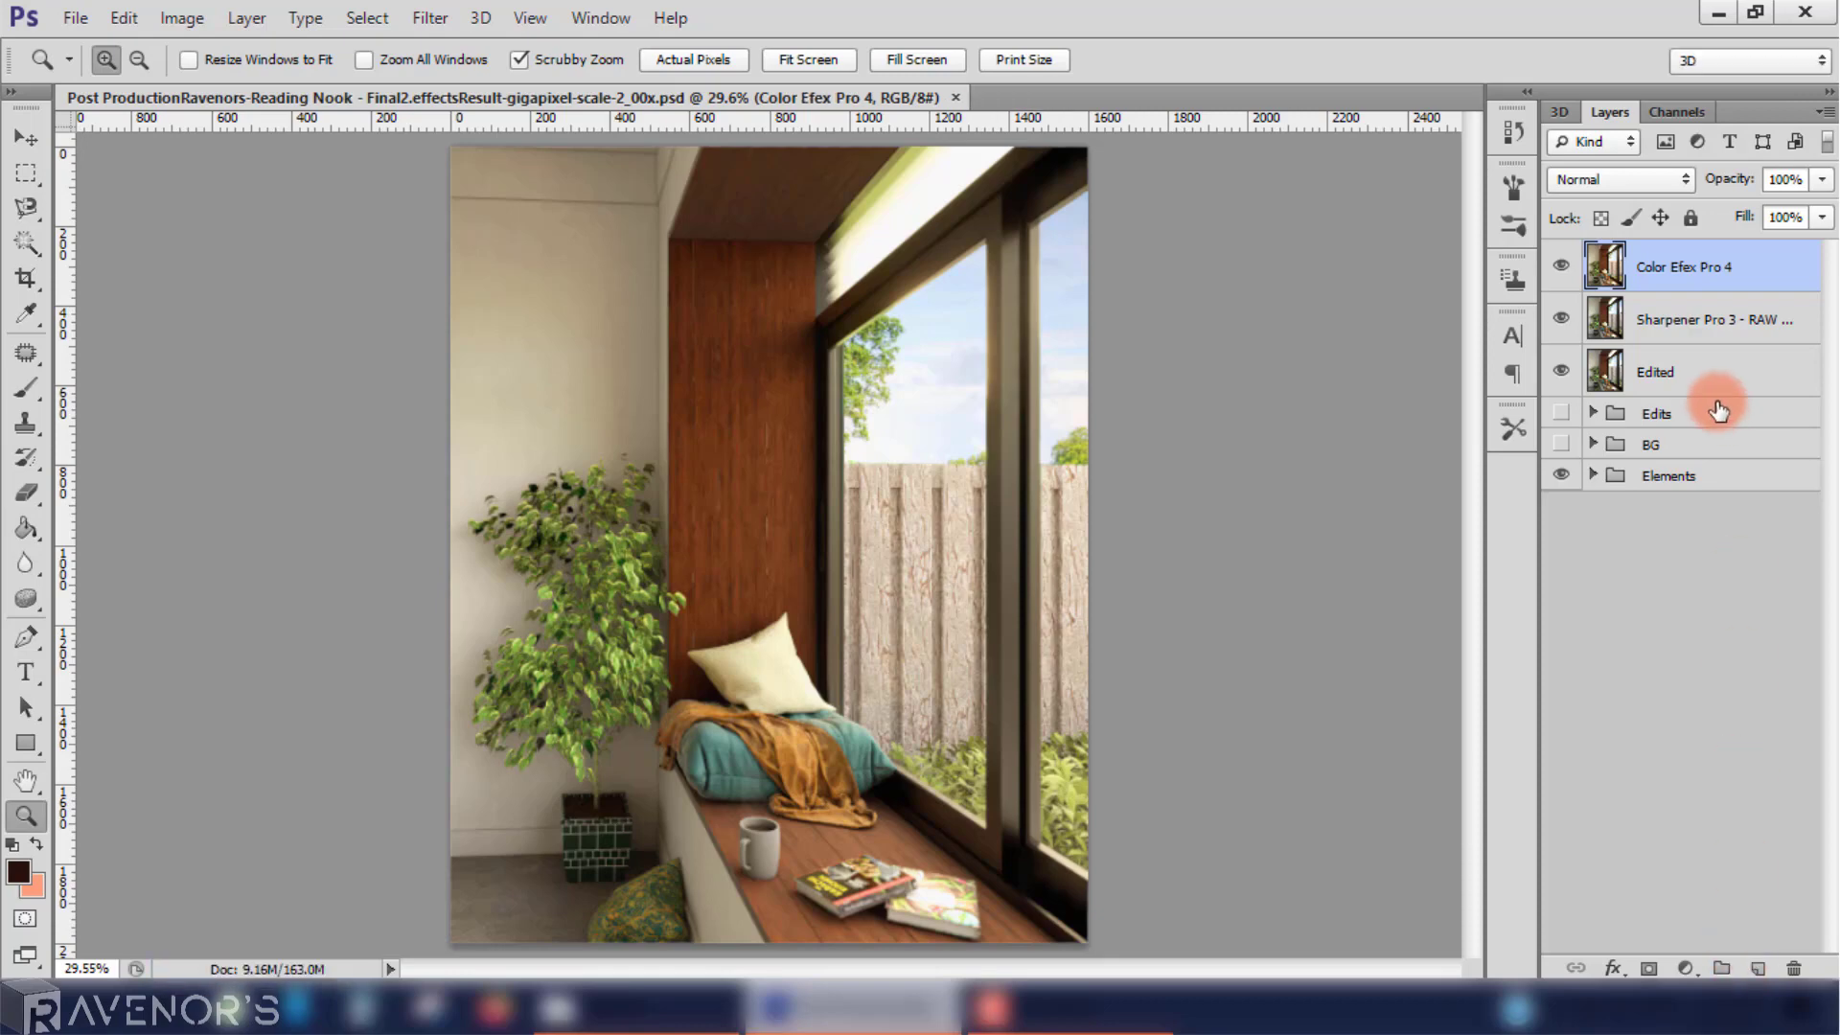
click(1562, 266)
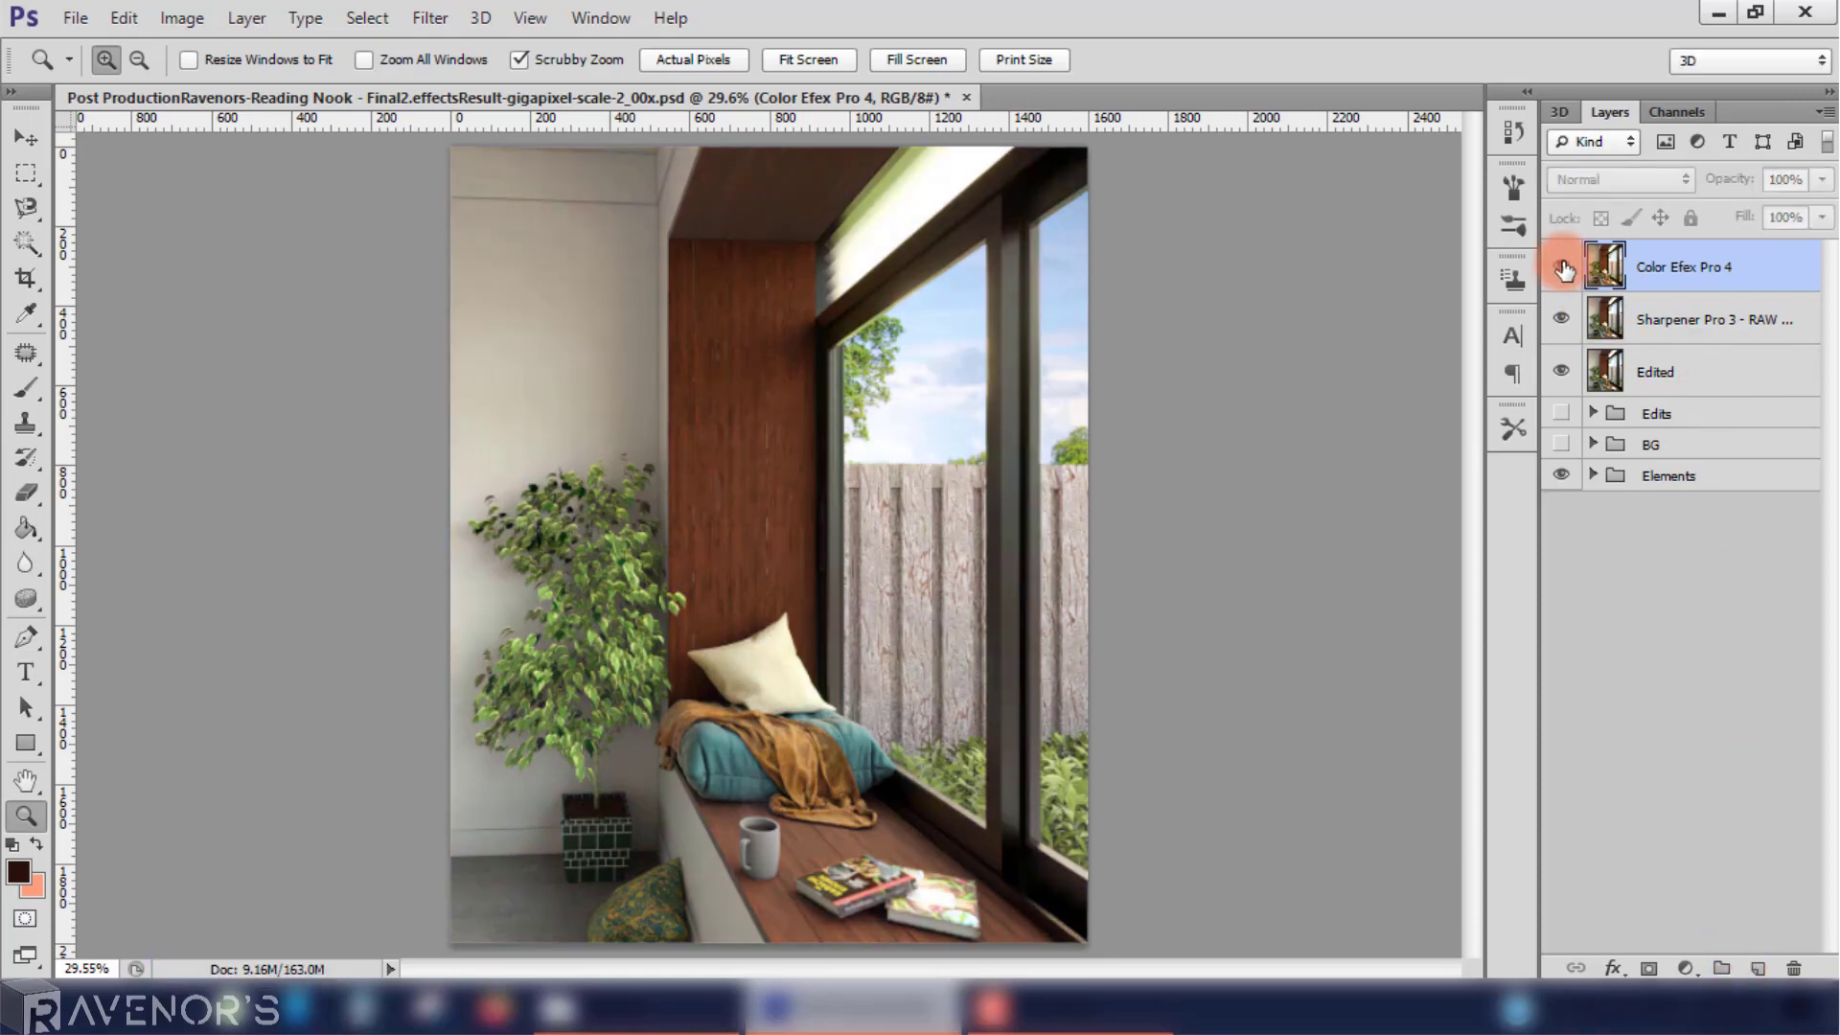
click(1562, 267)
click(1562, 267)
click(1561, 266)
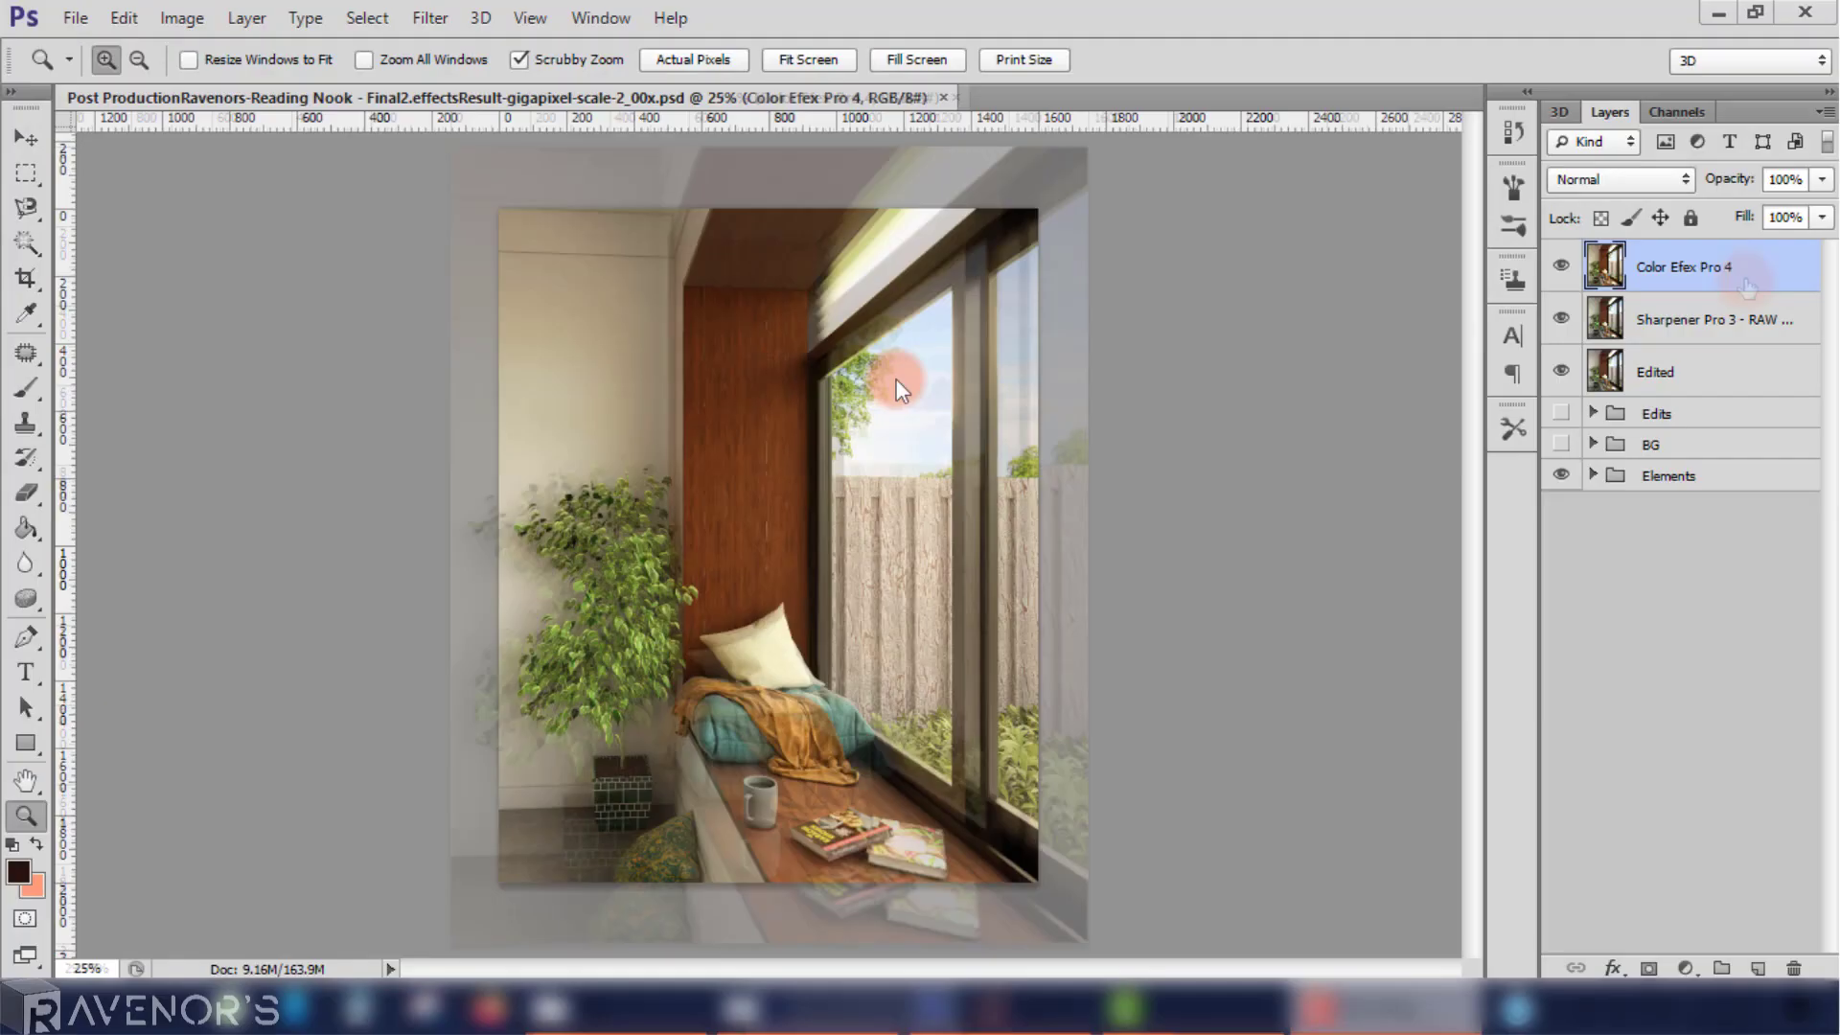
click(1669, 115)
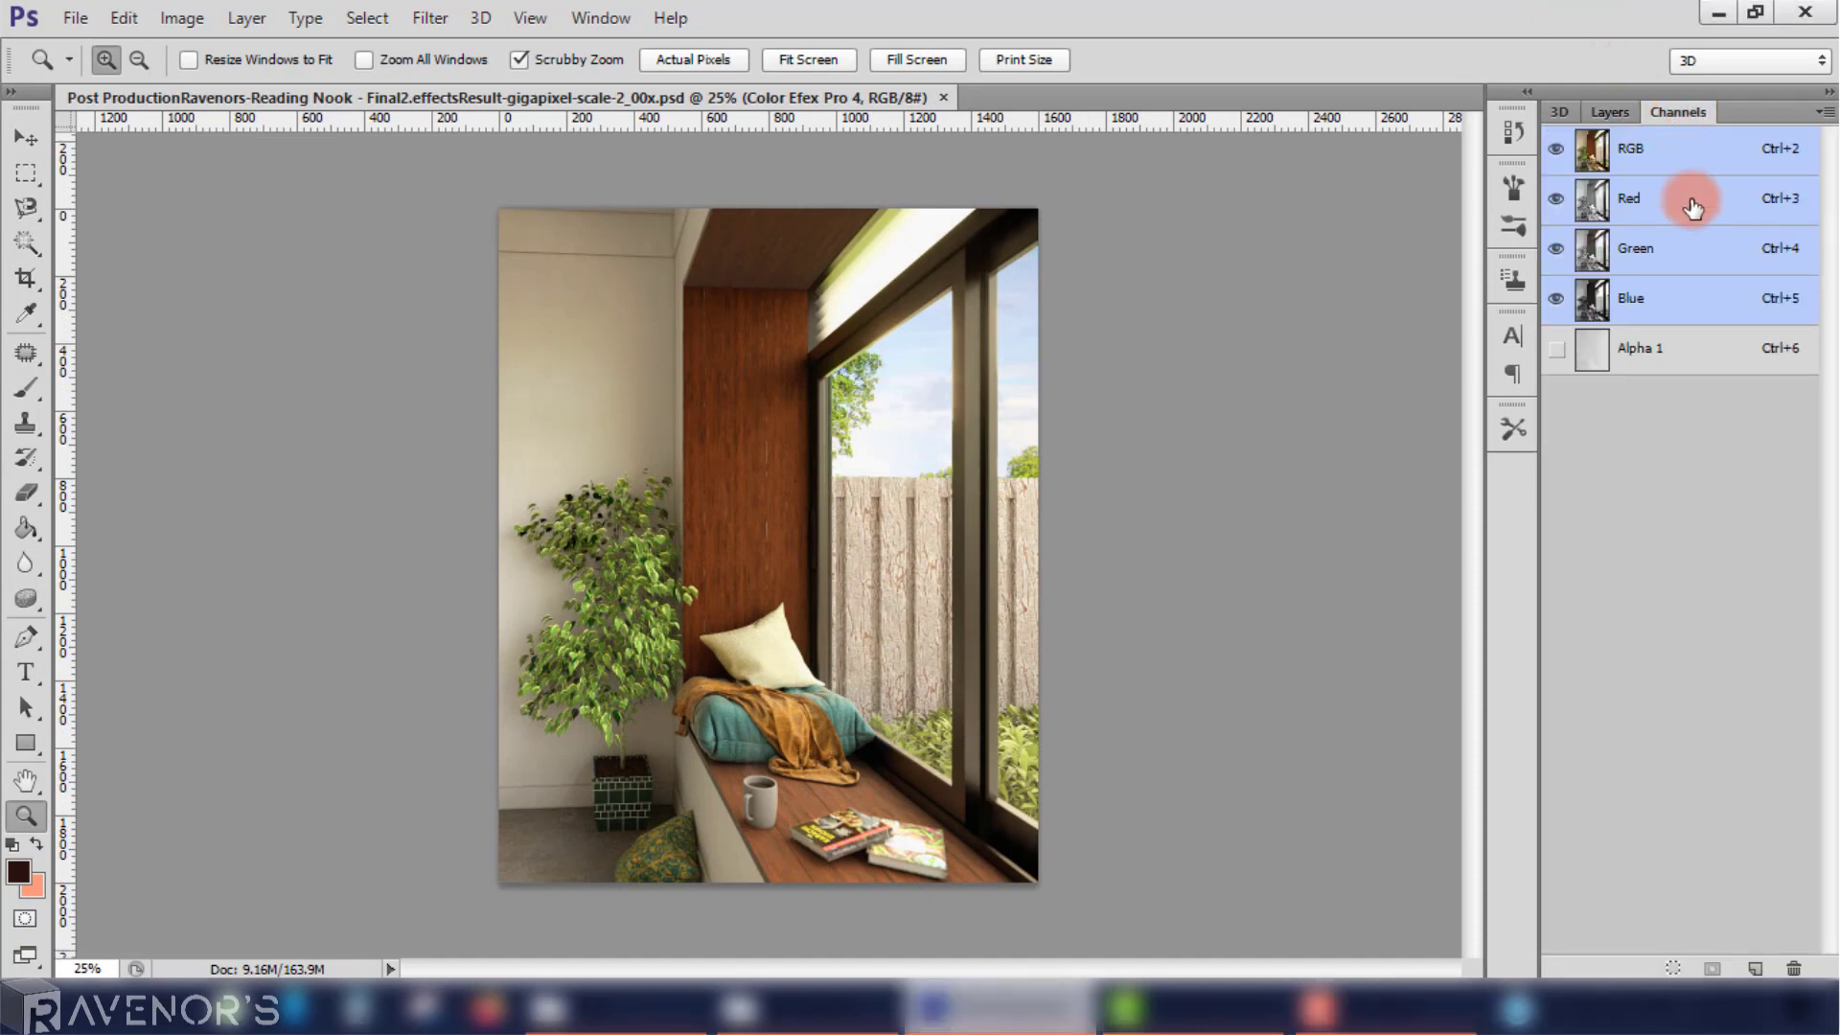
click(1687, 350)
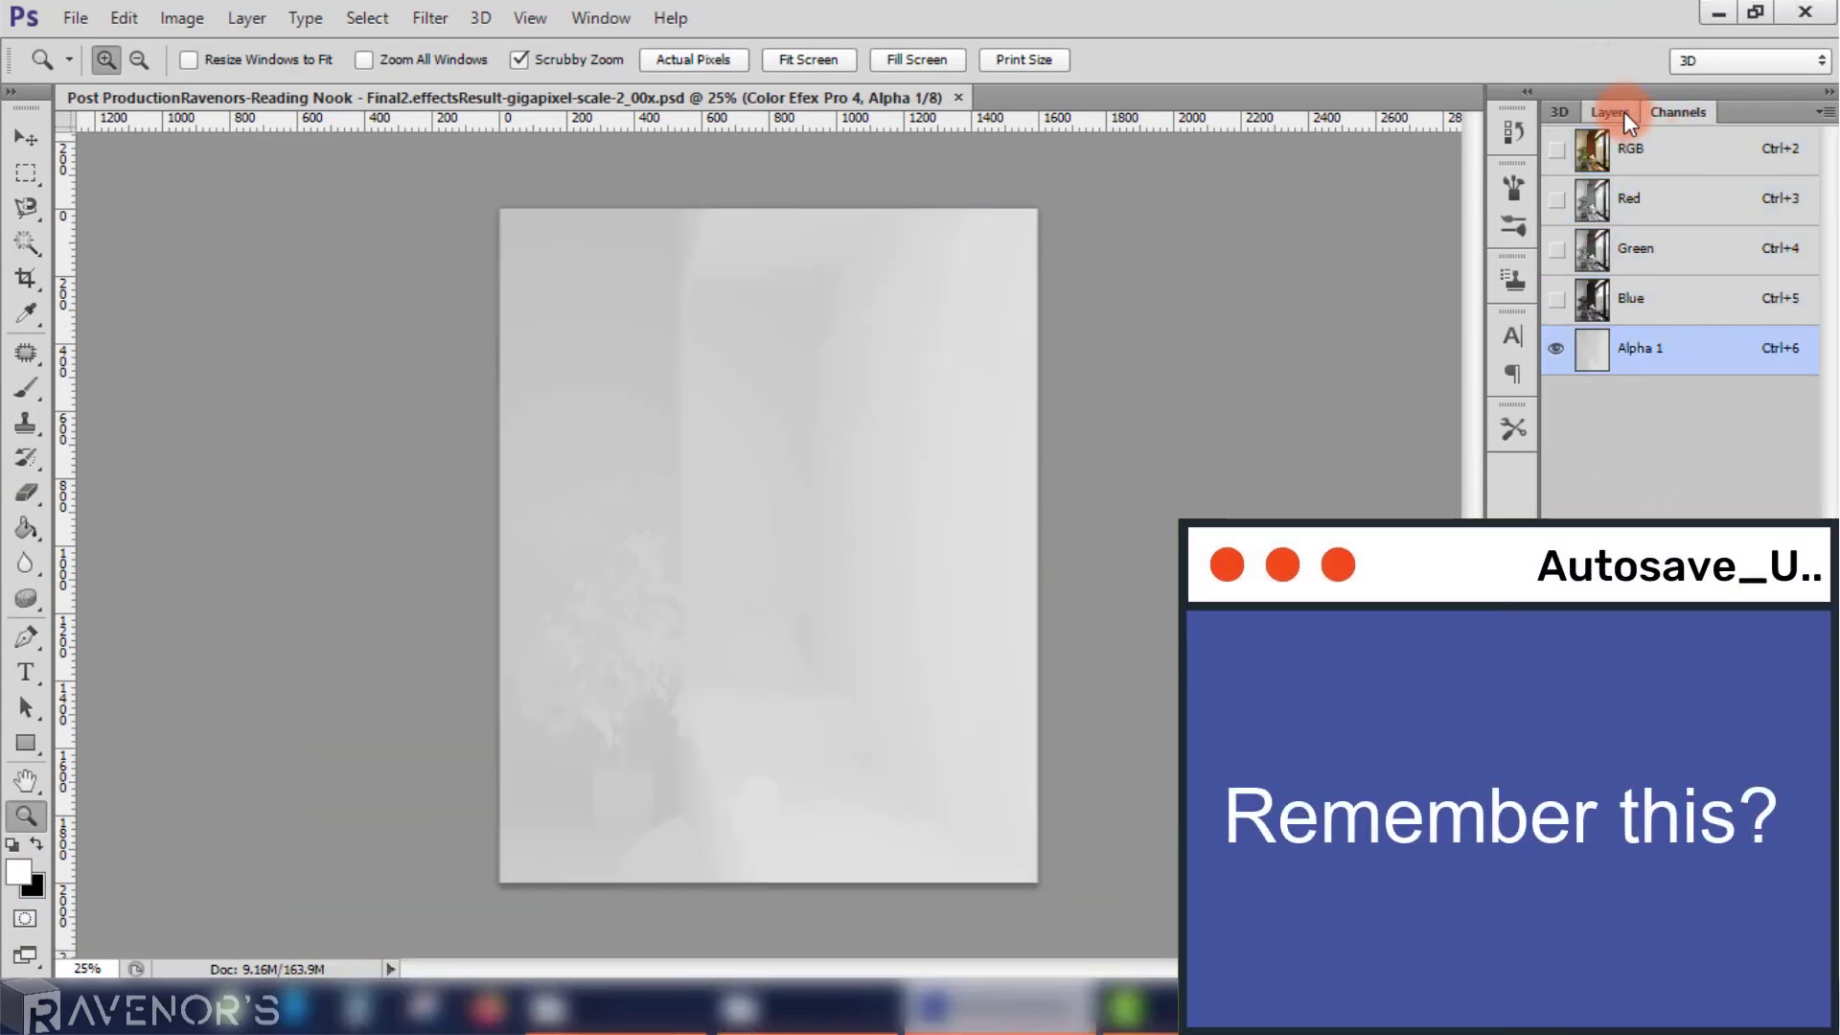
click(1609, 112)
click(1701, 273)
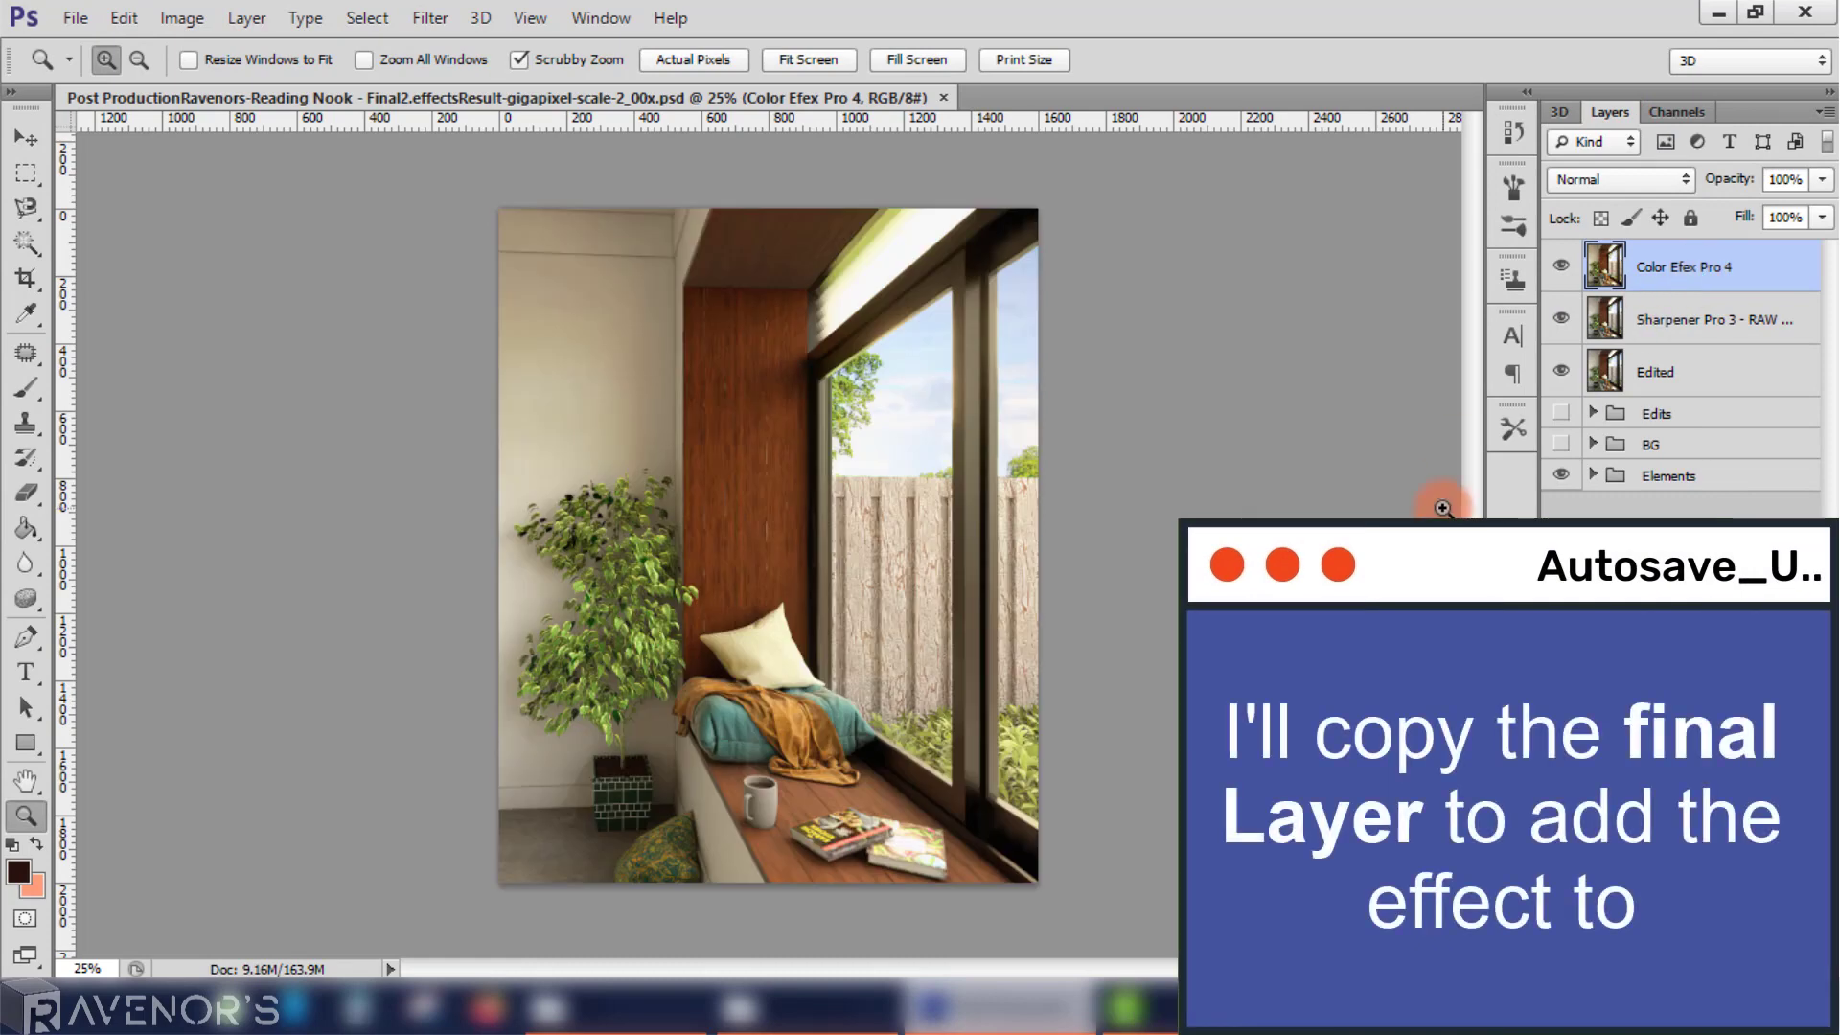
Step: Duplicate the Color Efex Pro 4 layer and name the copy 'Depth of Field'
key(ctrl+j)
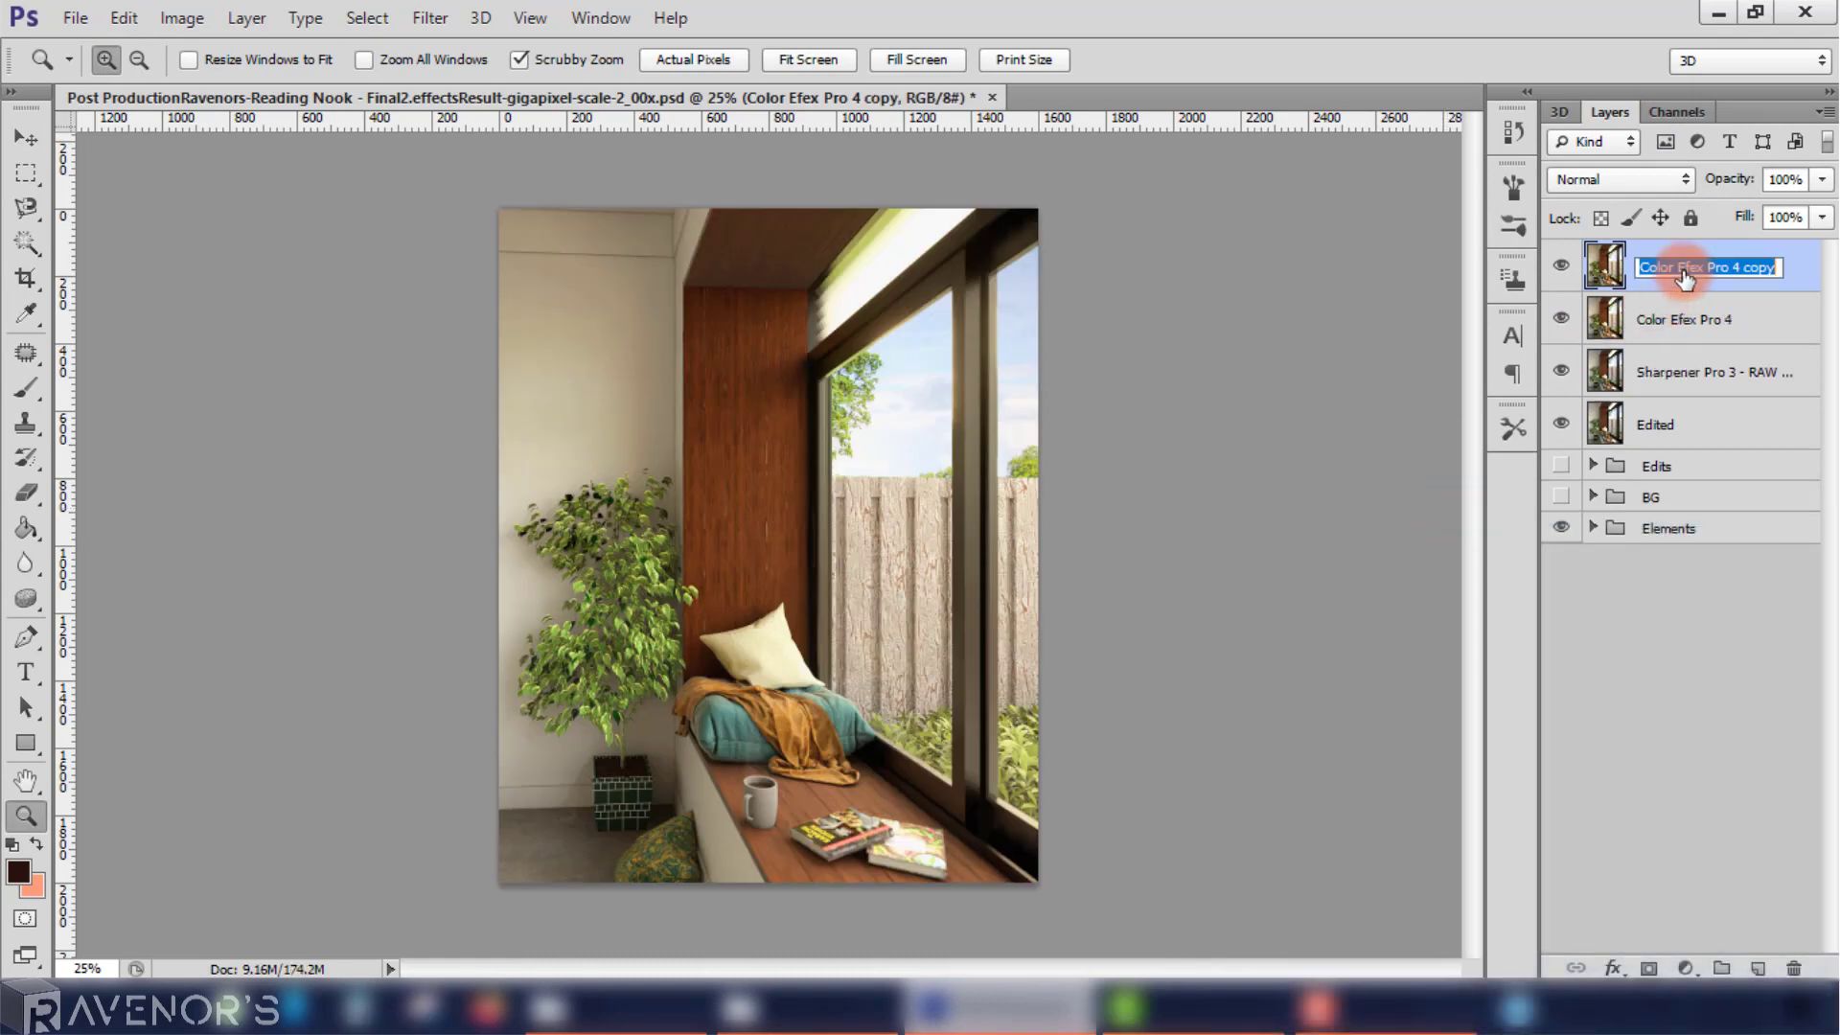
text(Depth of Field)
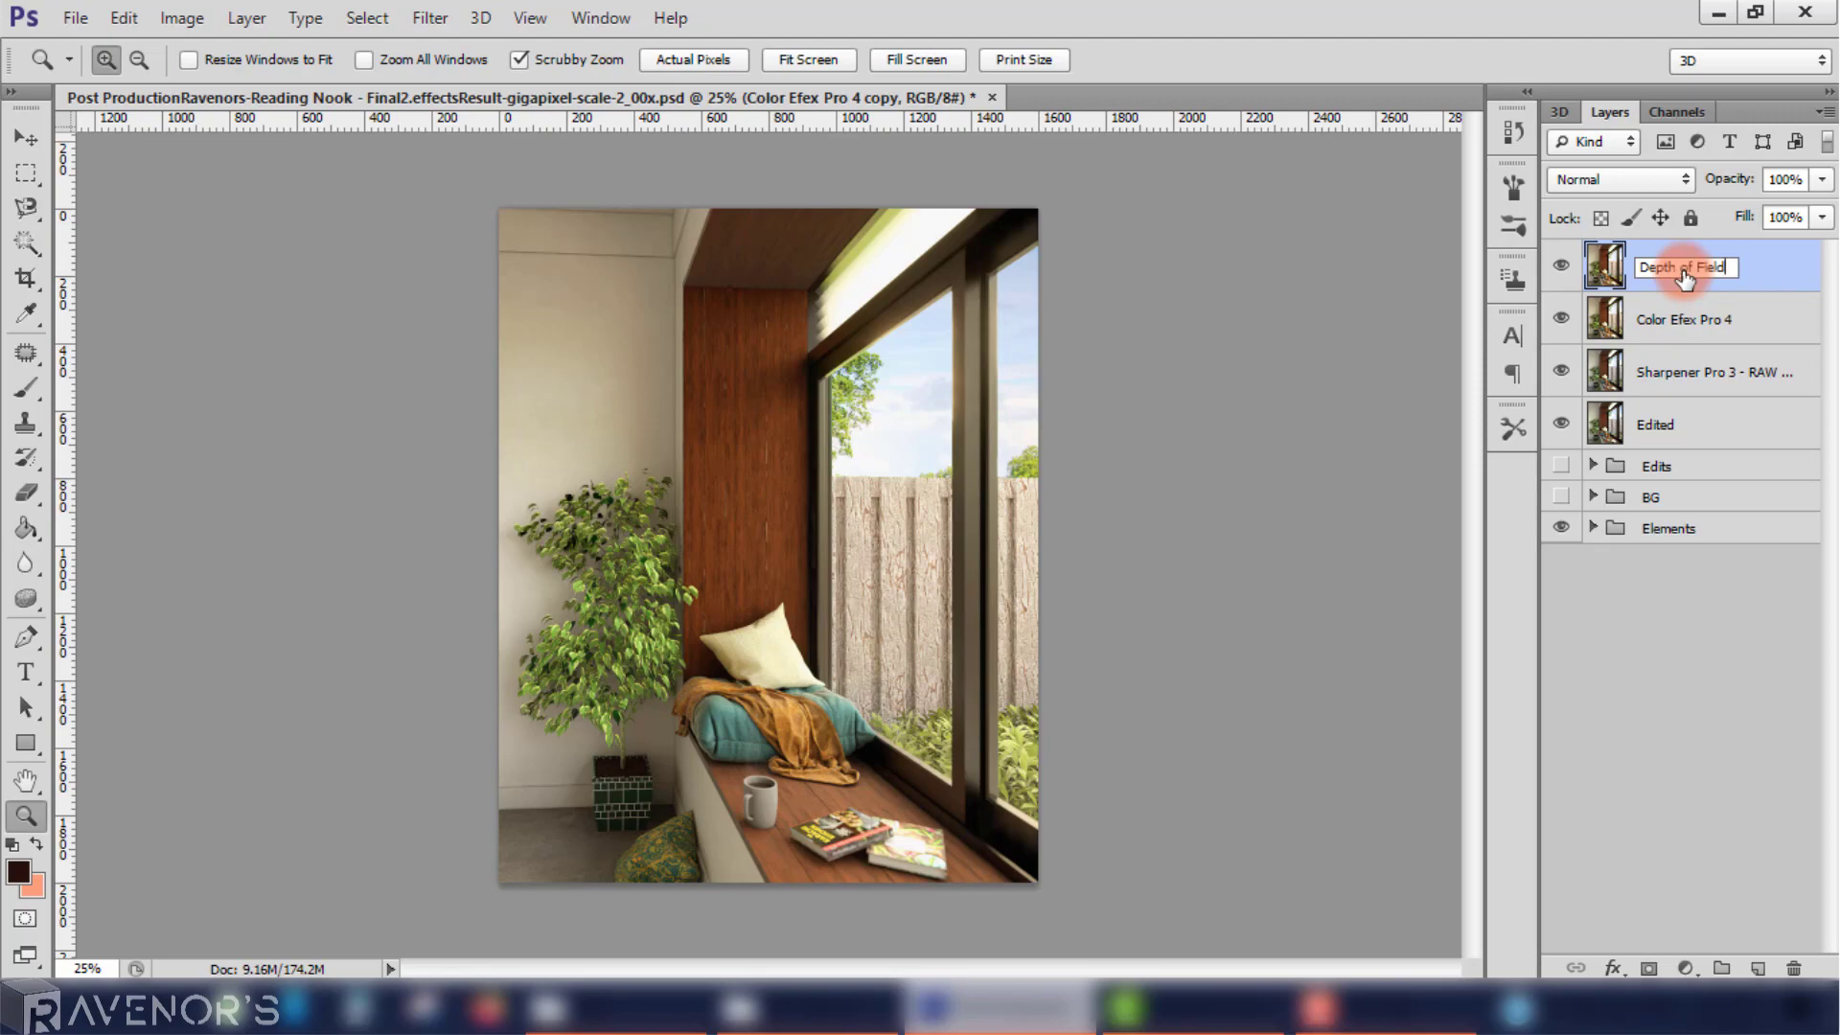
key(Return)
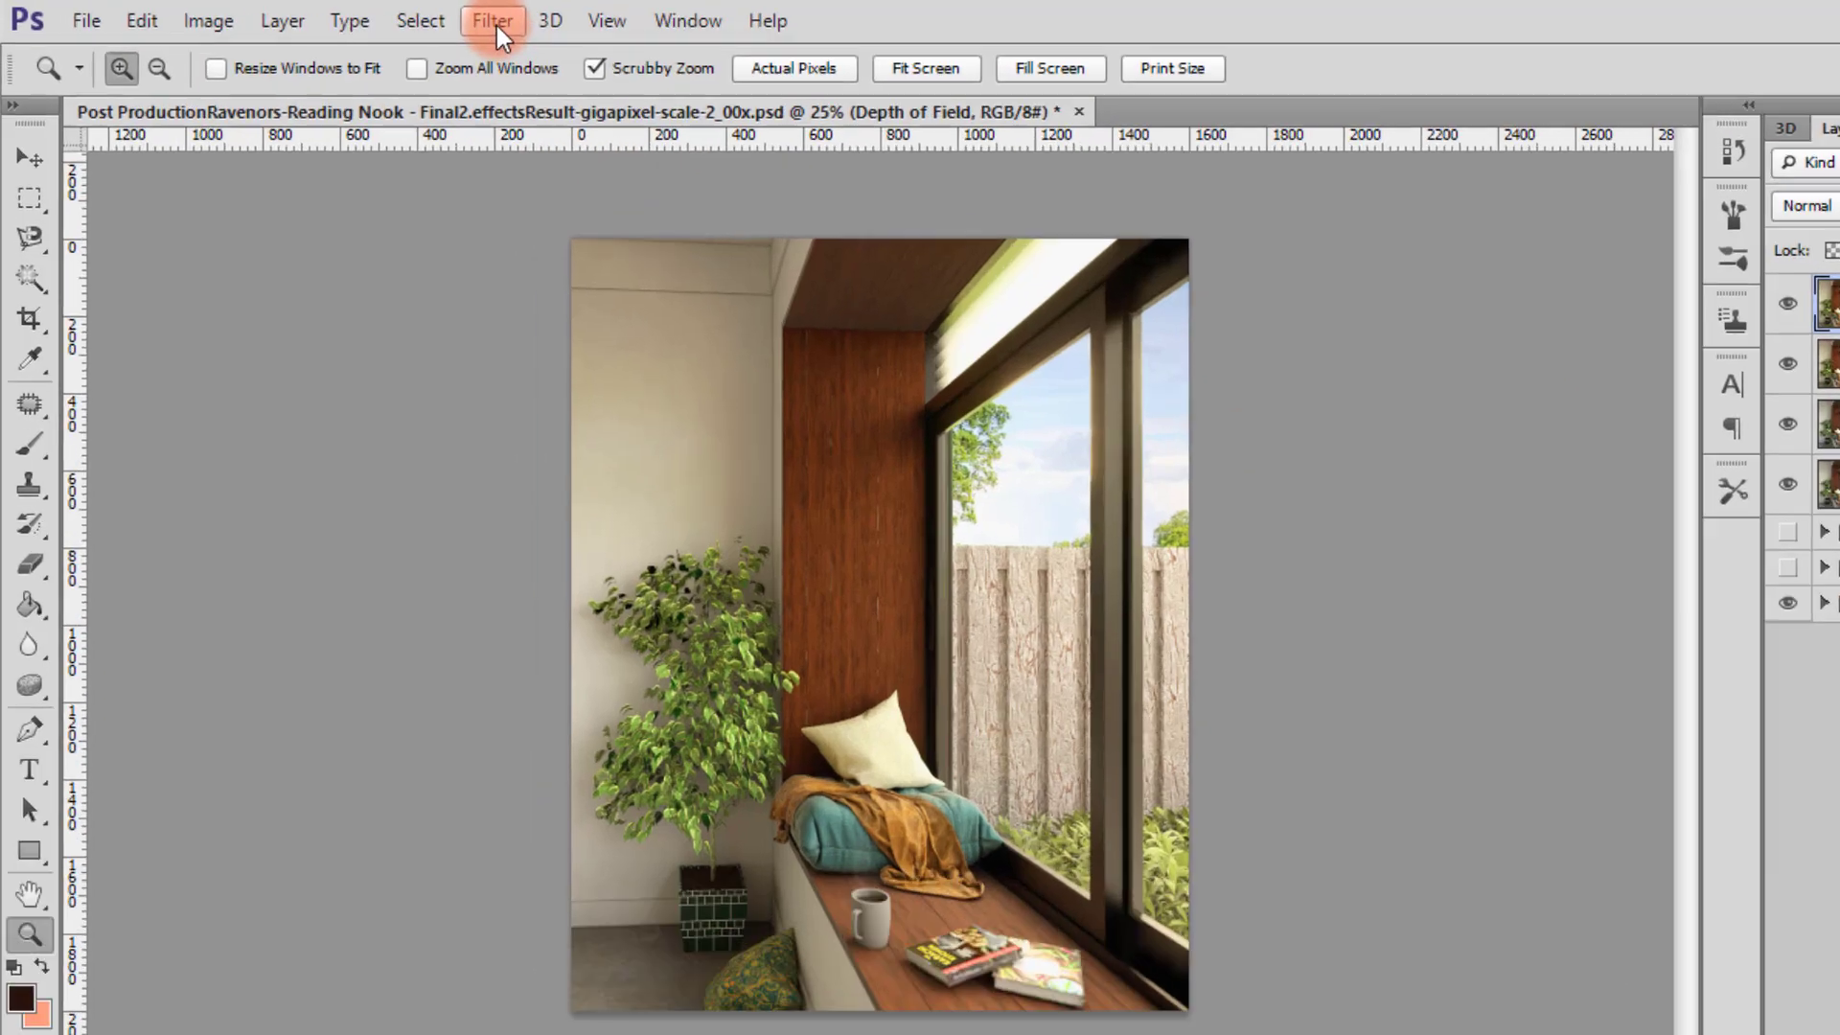
Step: Apply Lens Blur using the Alpha 1 depth map with blur focal distance 122
click(431, 18)
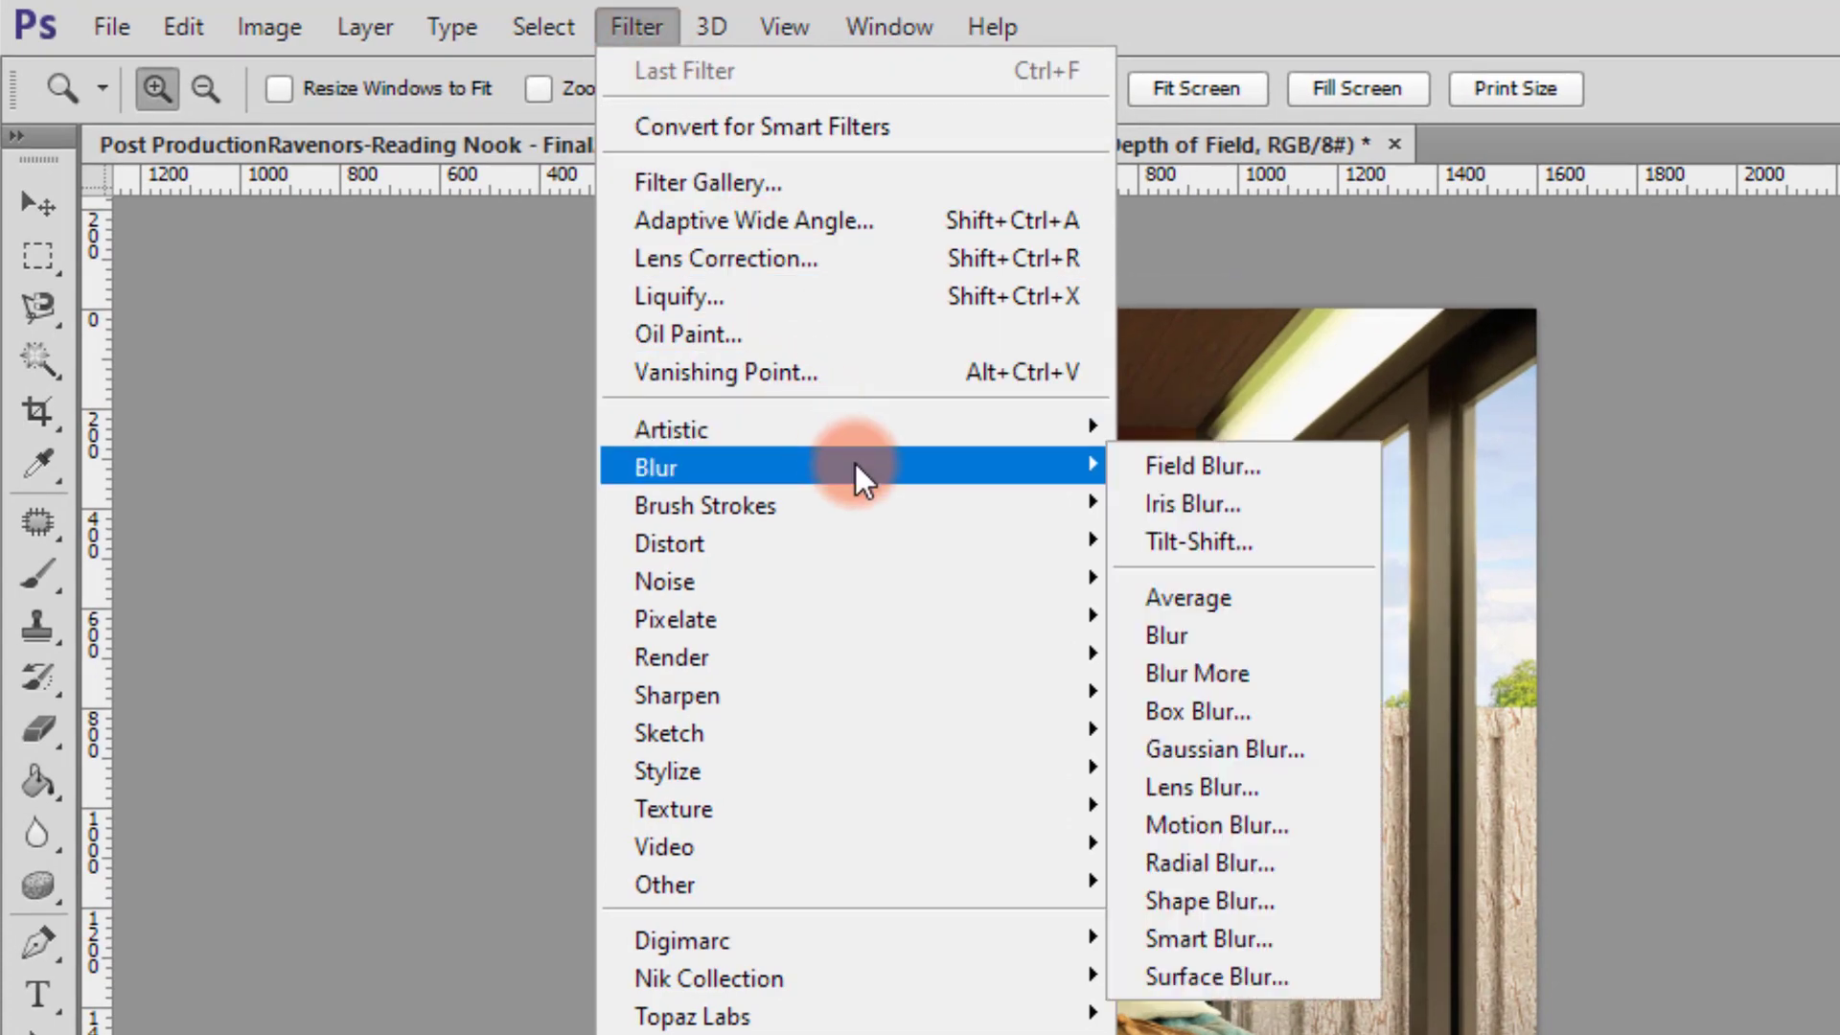
mouse_move(655, 467)
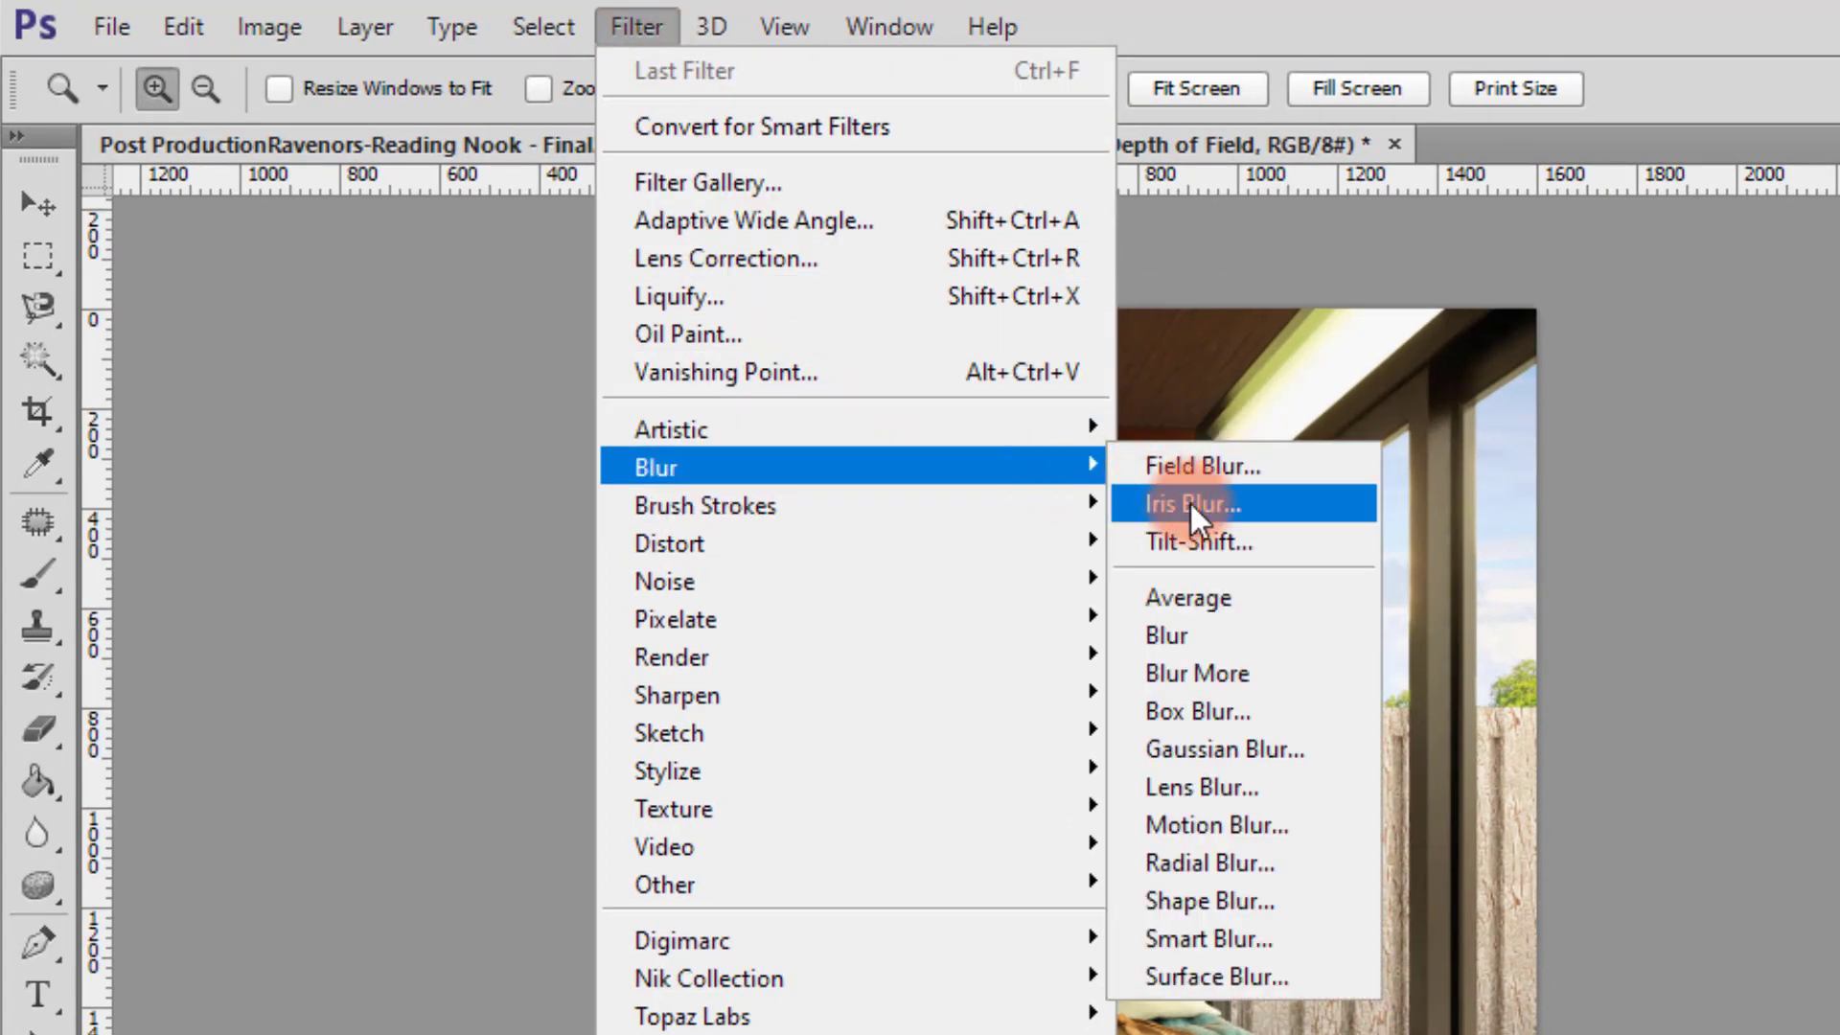
click(1302, 790)
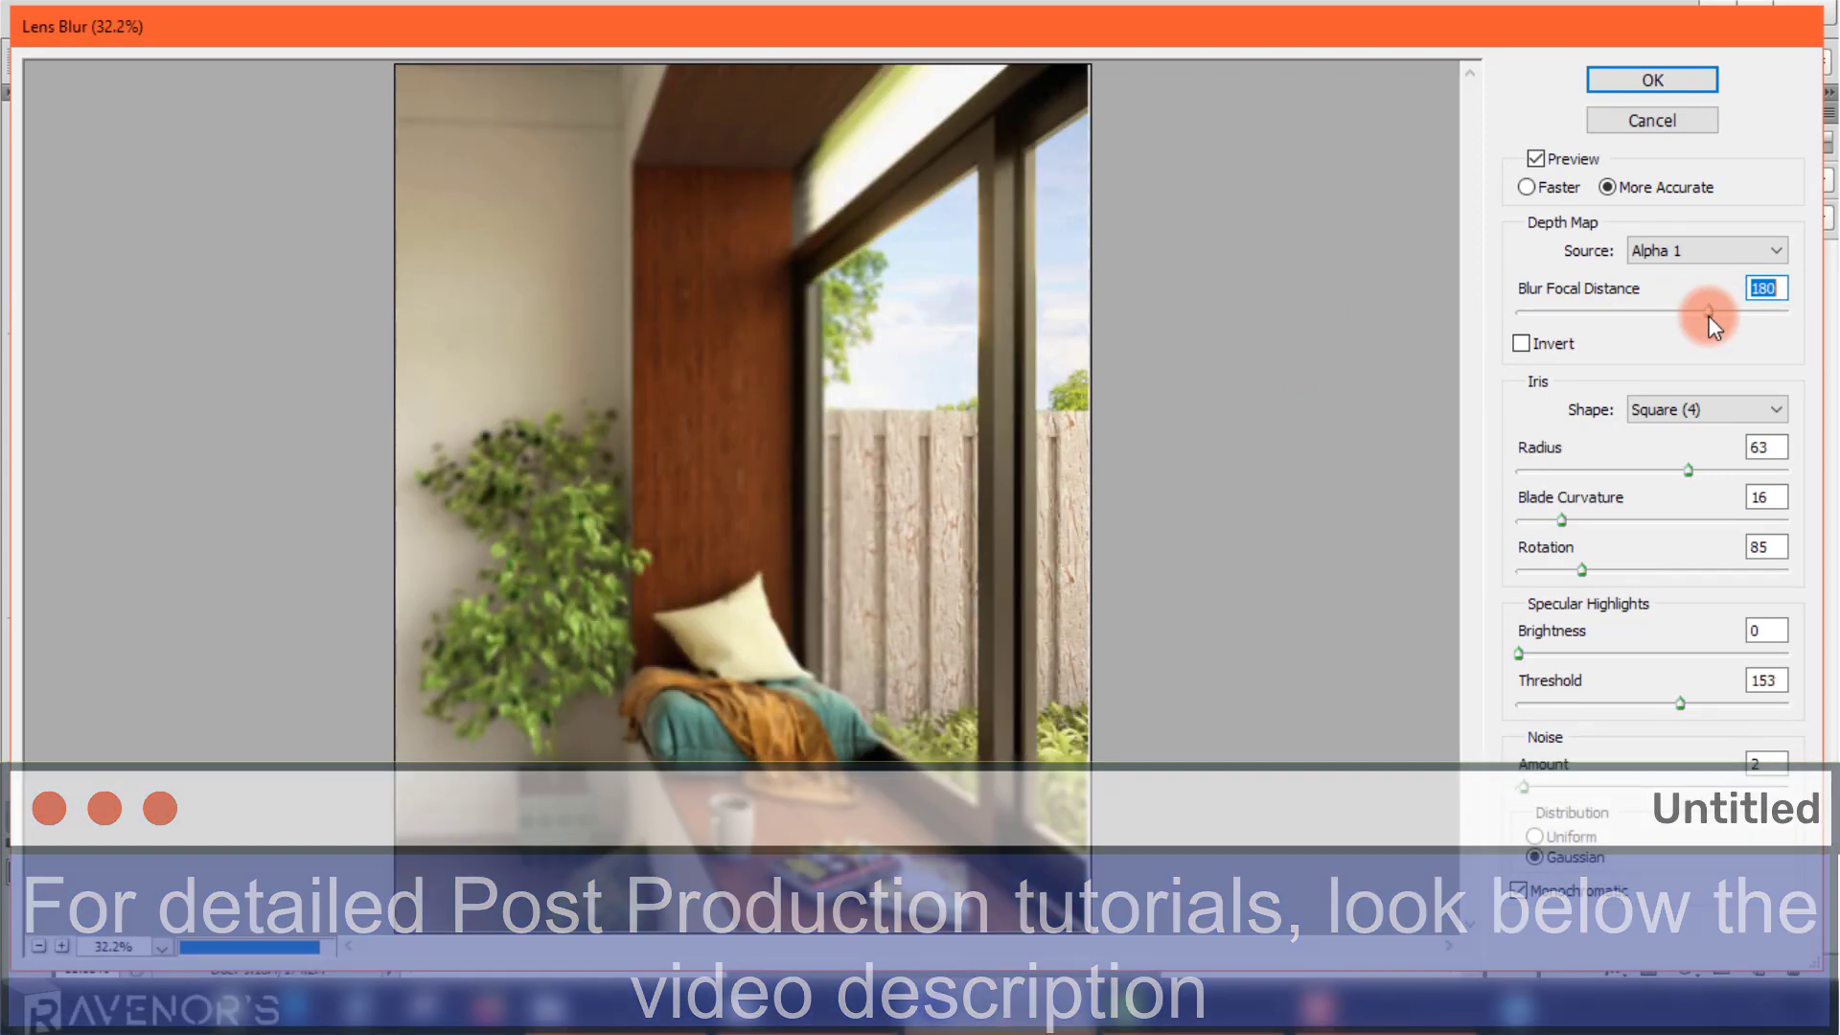
click(1675, 313)
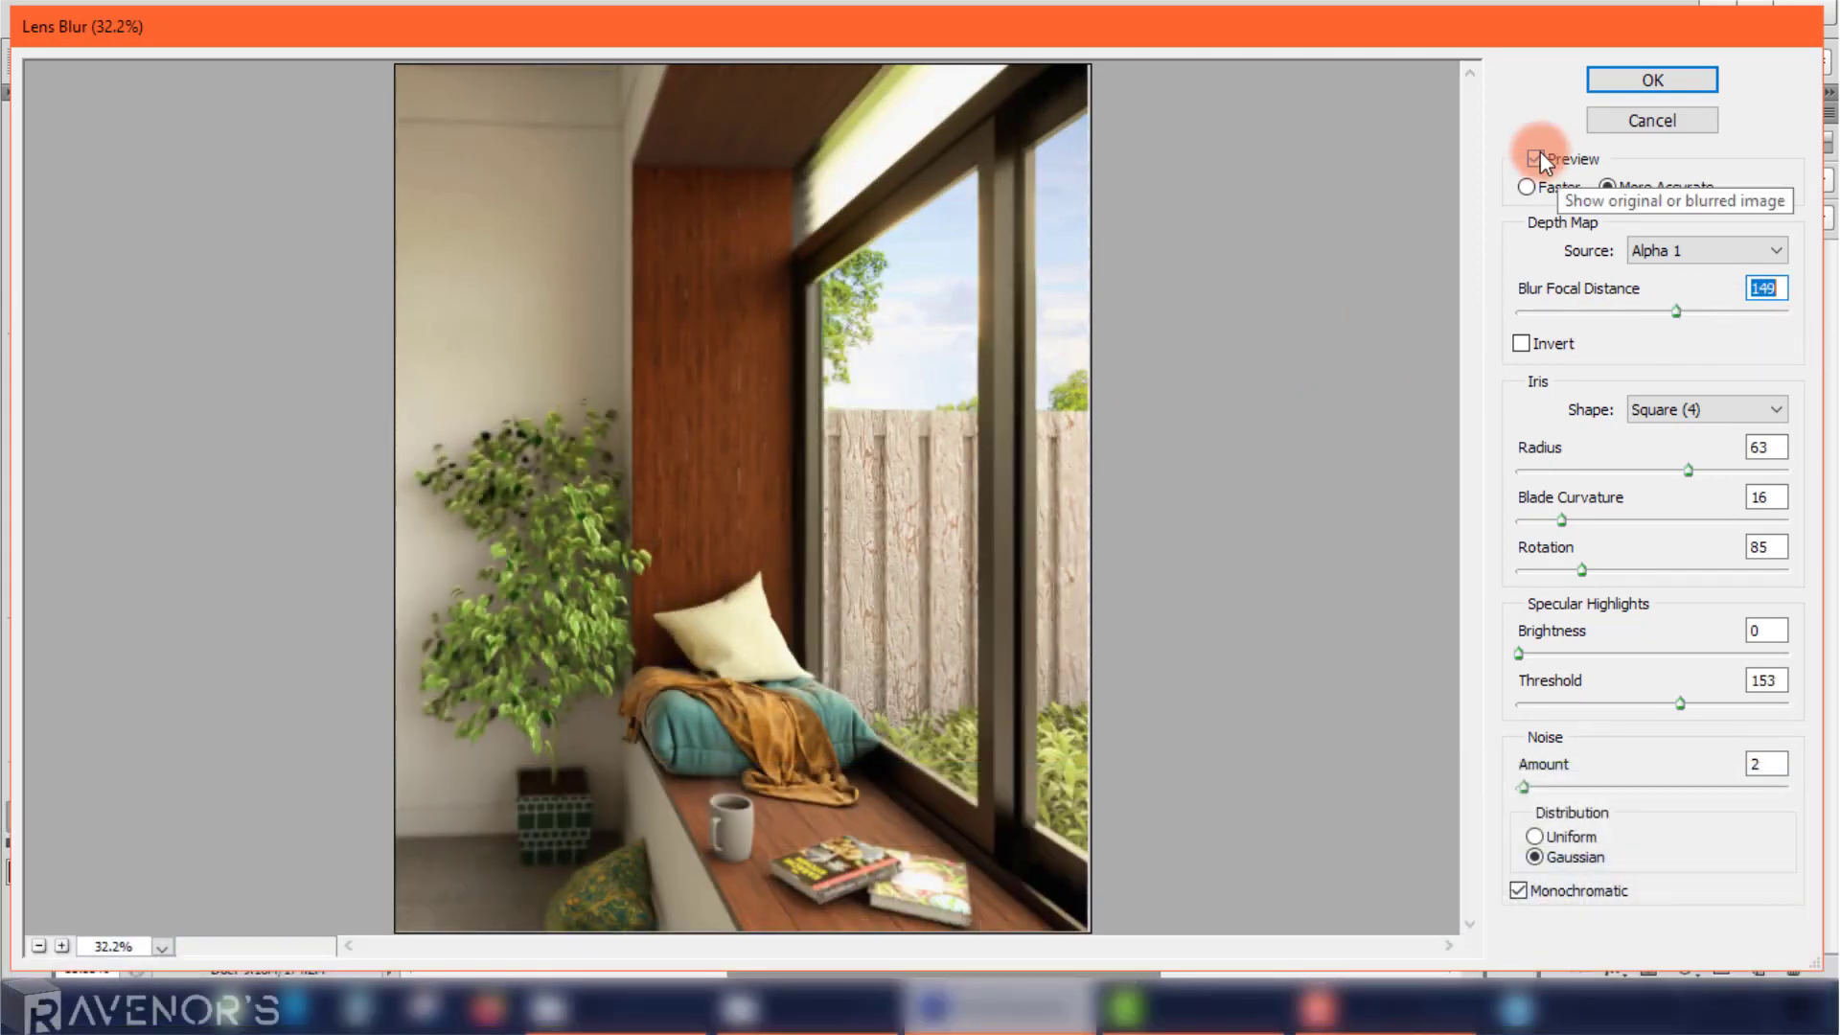
click(1664, 312)
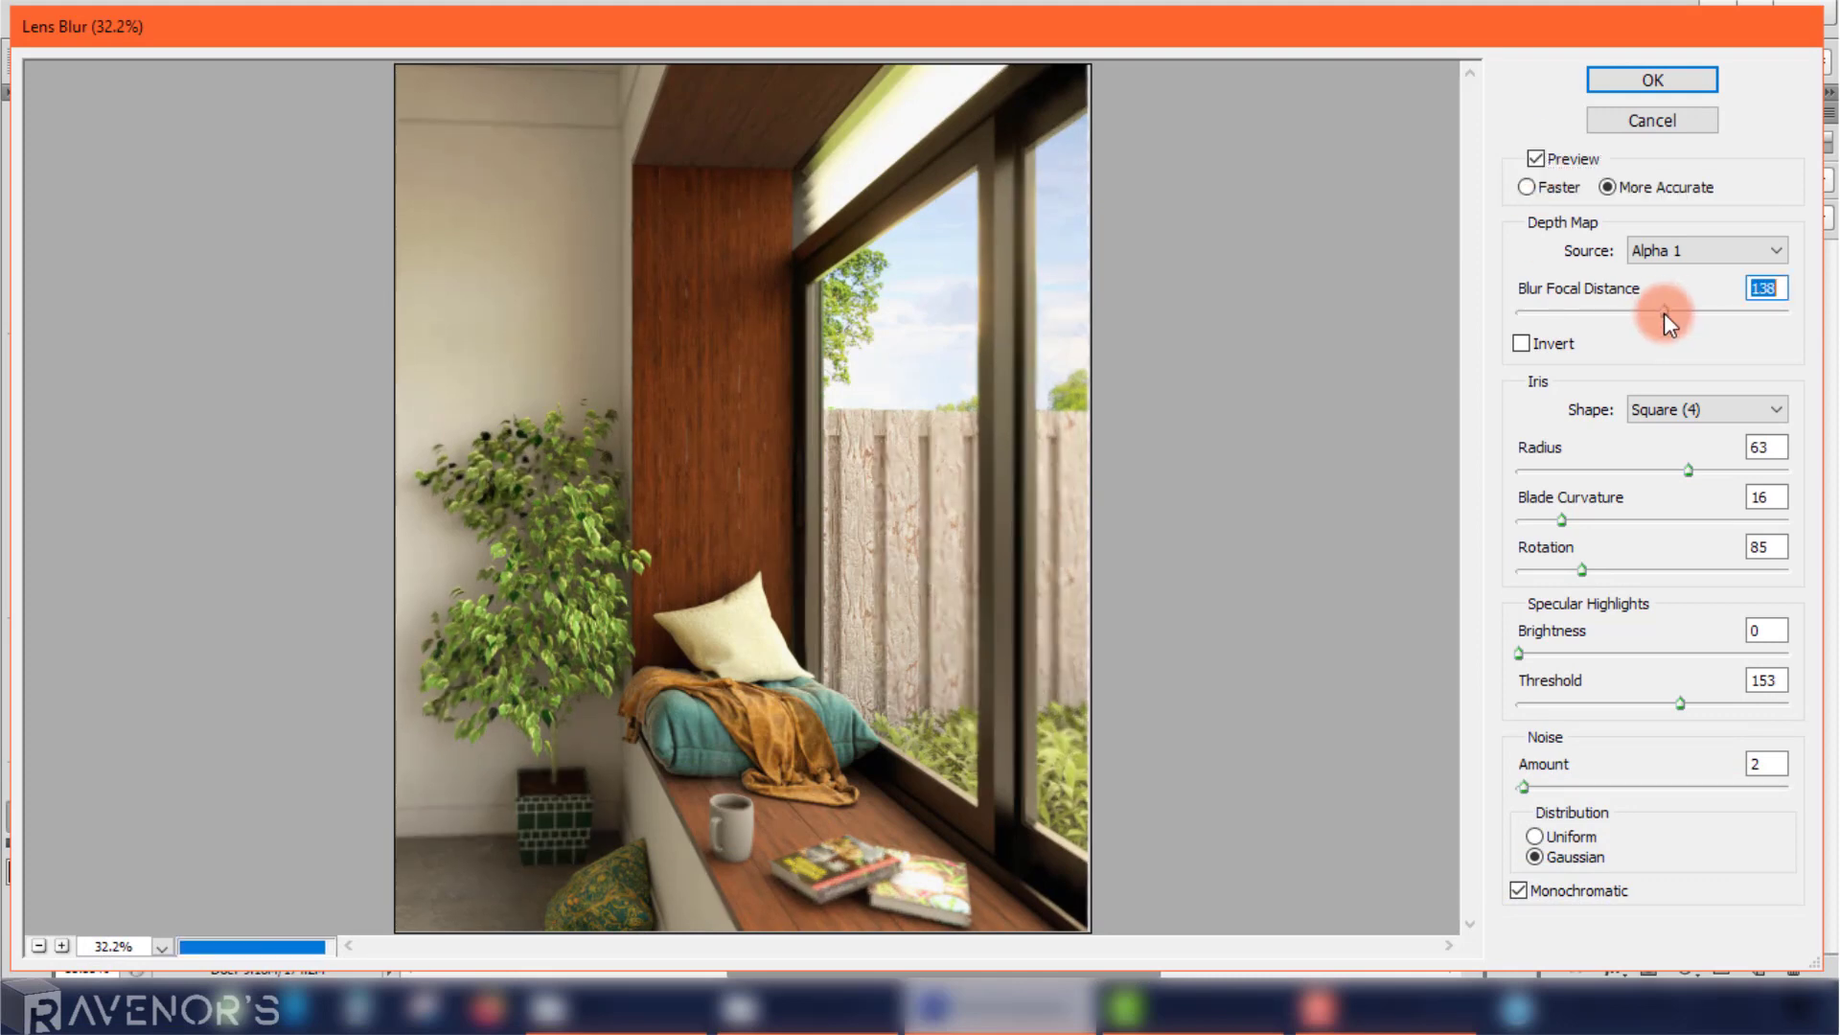
click(1536, 158)
click(1647, 312)
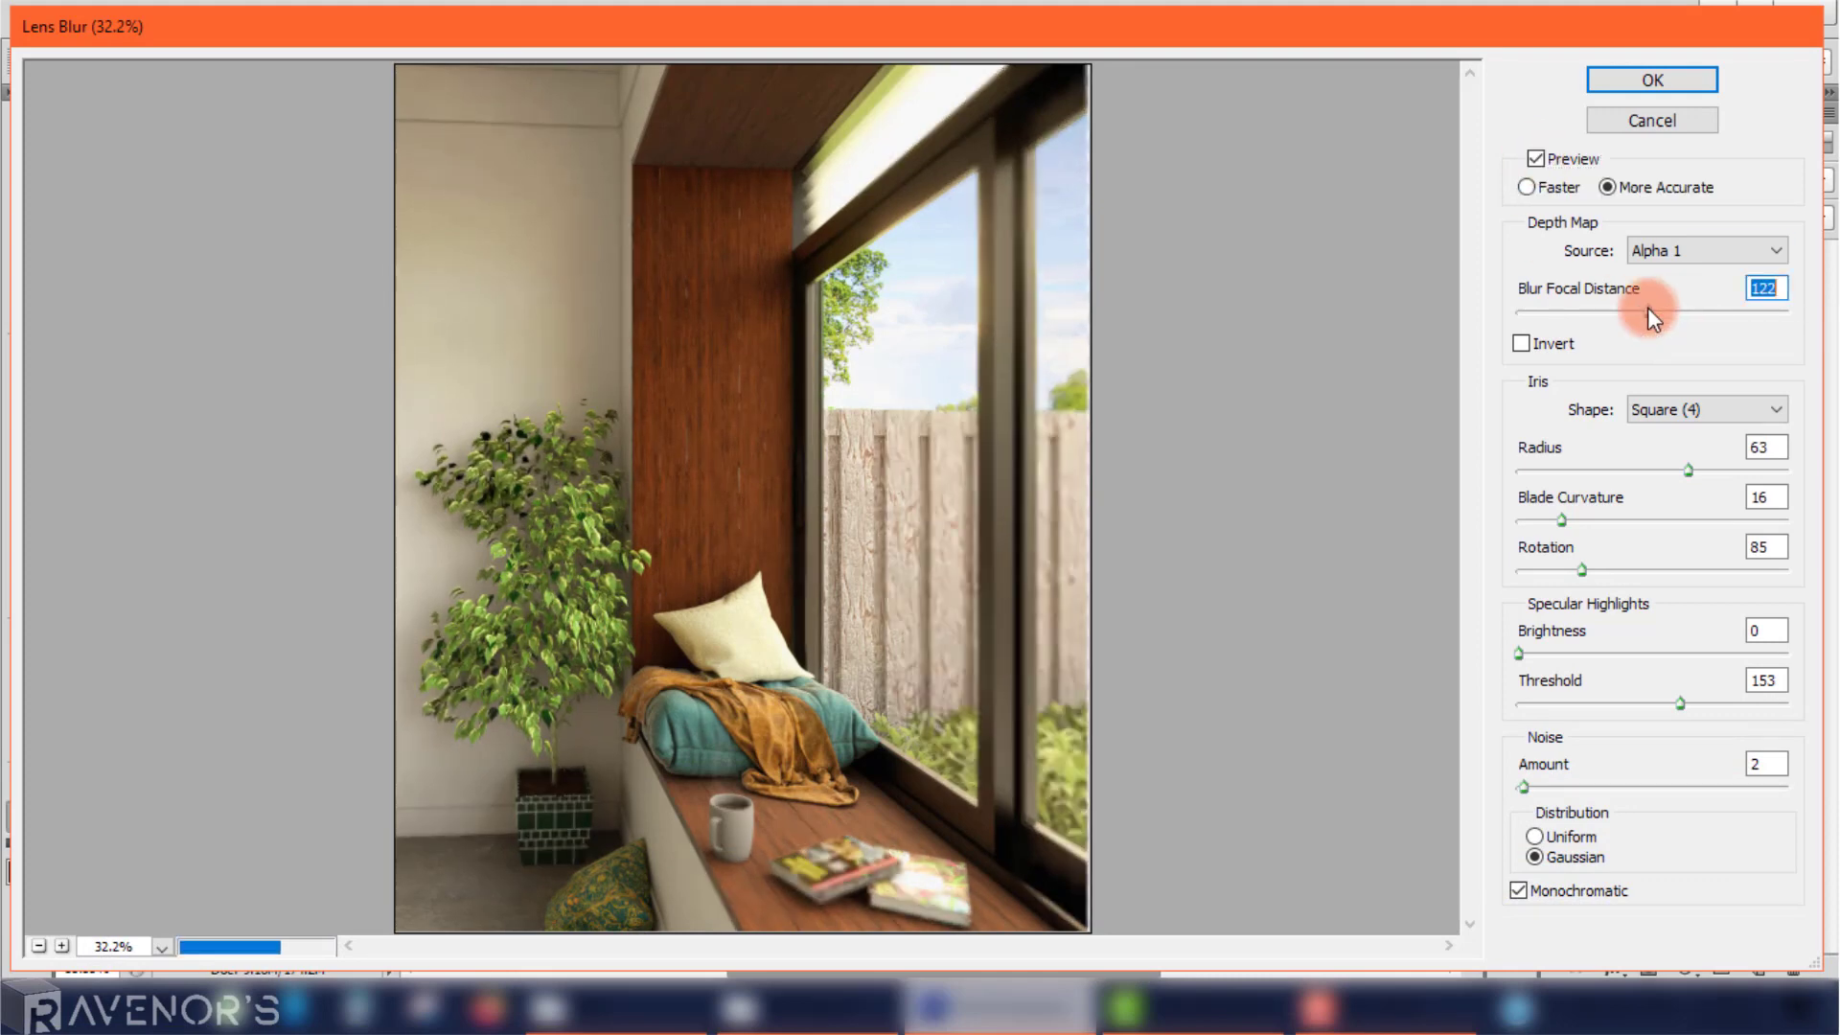
double_click(1536, 158)
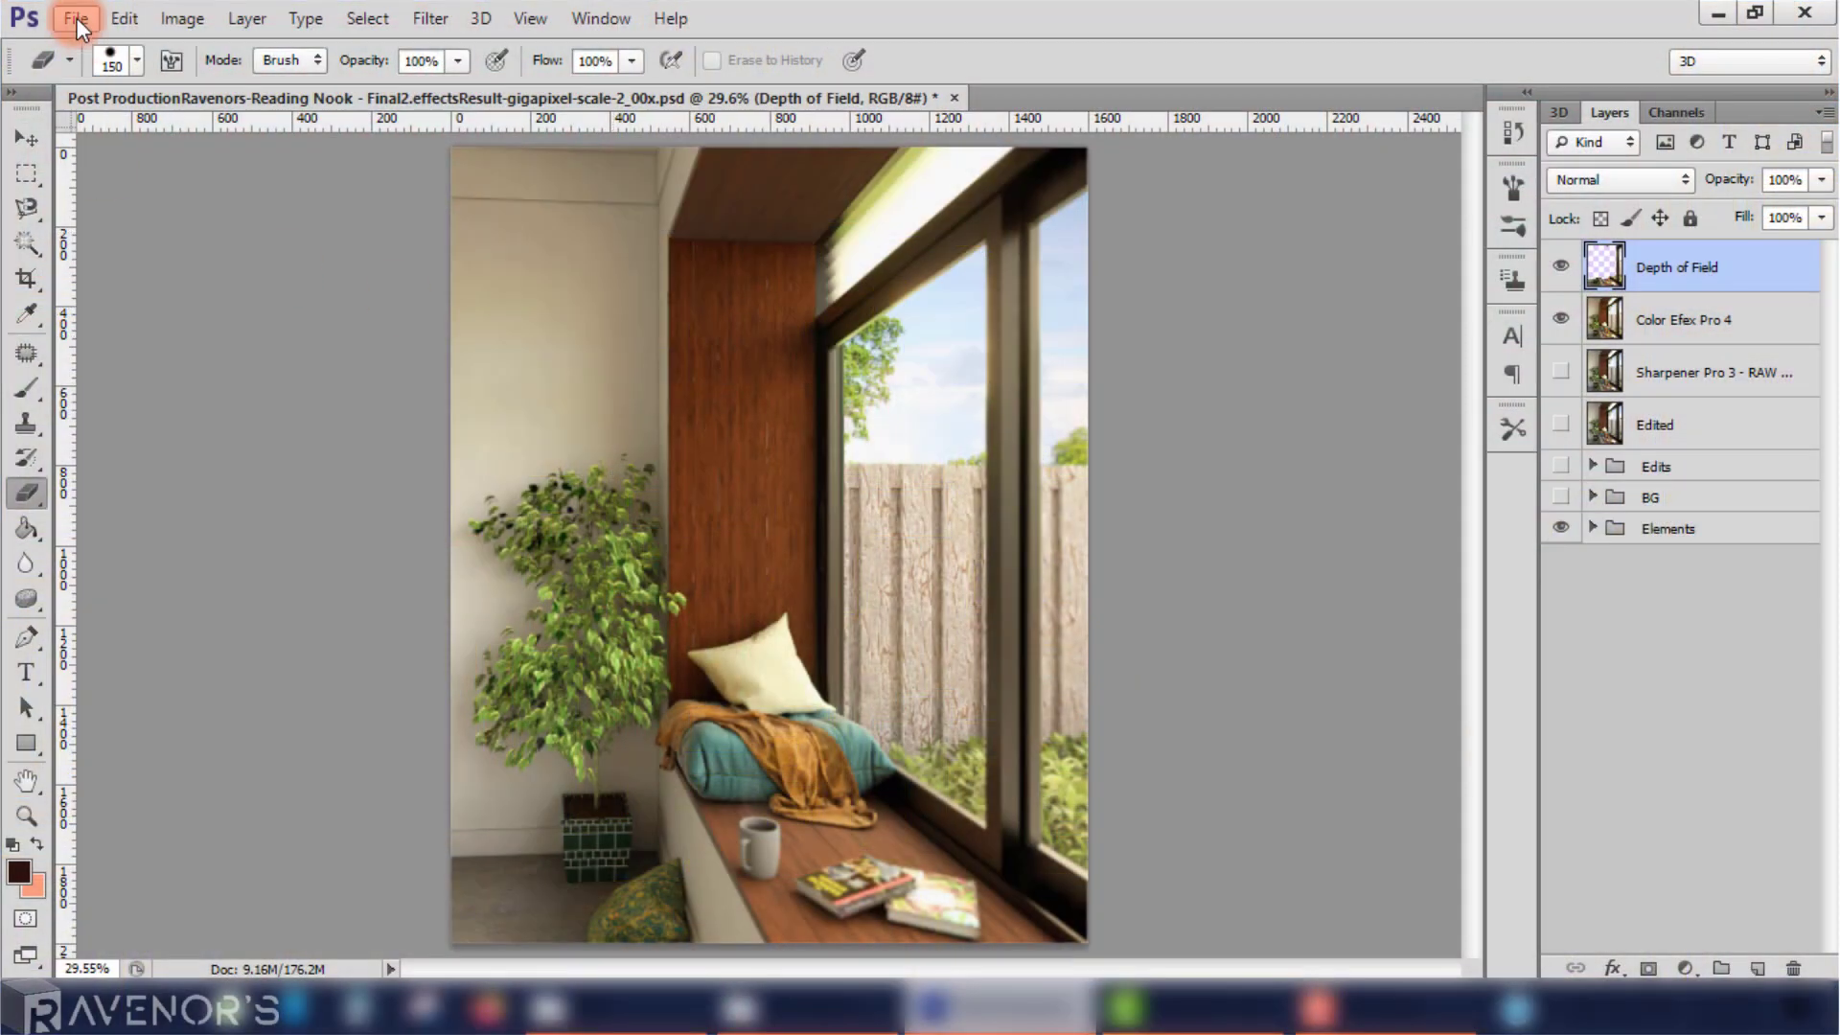
Step: Save the document with the blurred Depth of Field layer
click(77, 18)
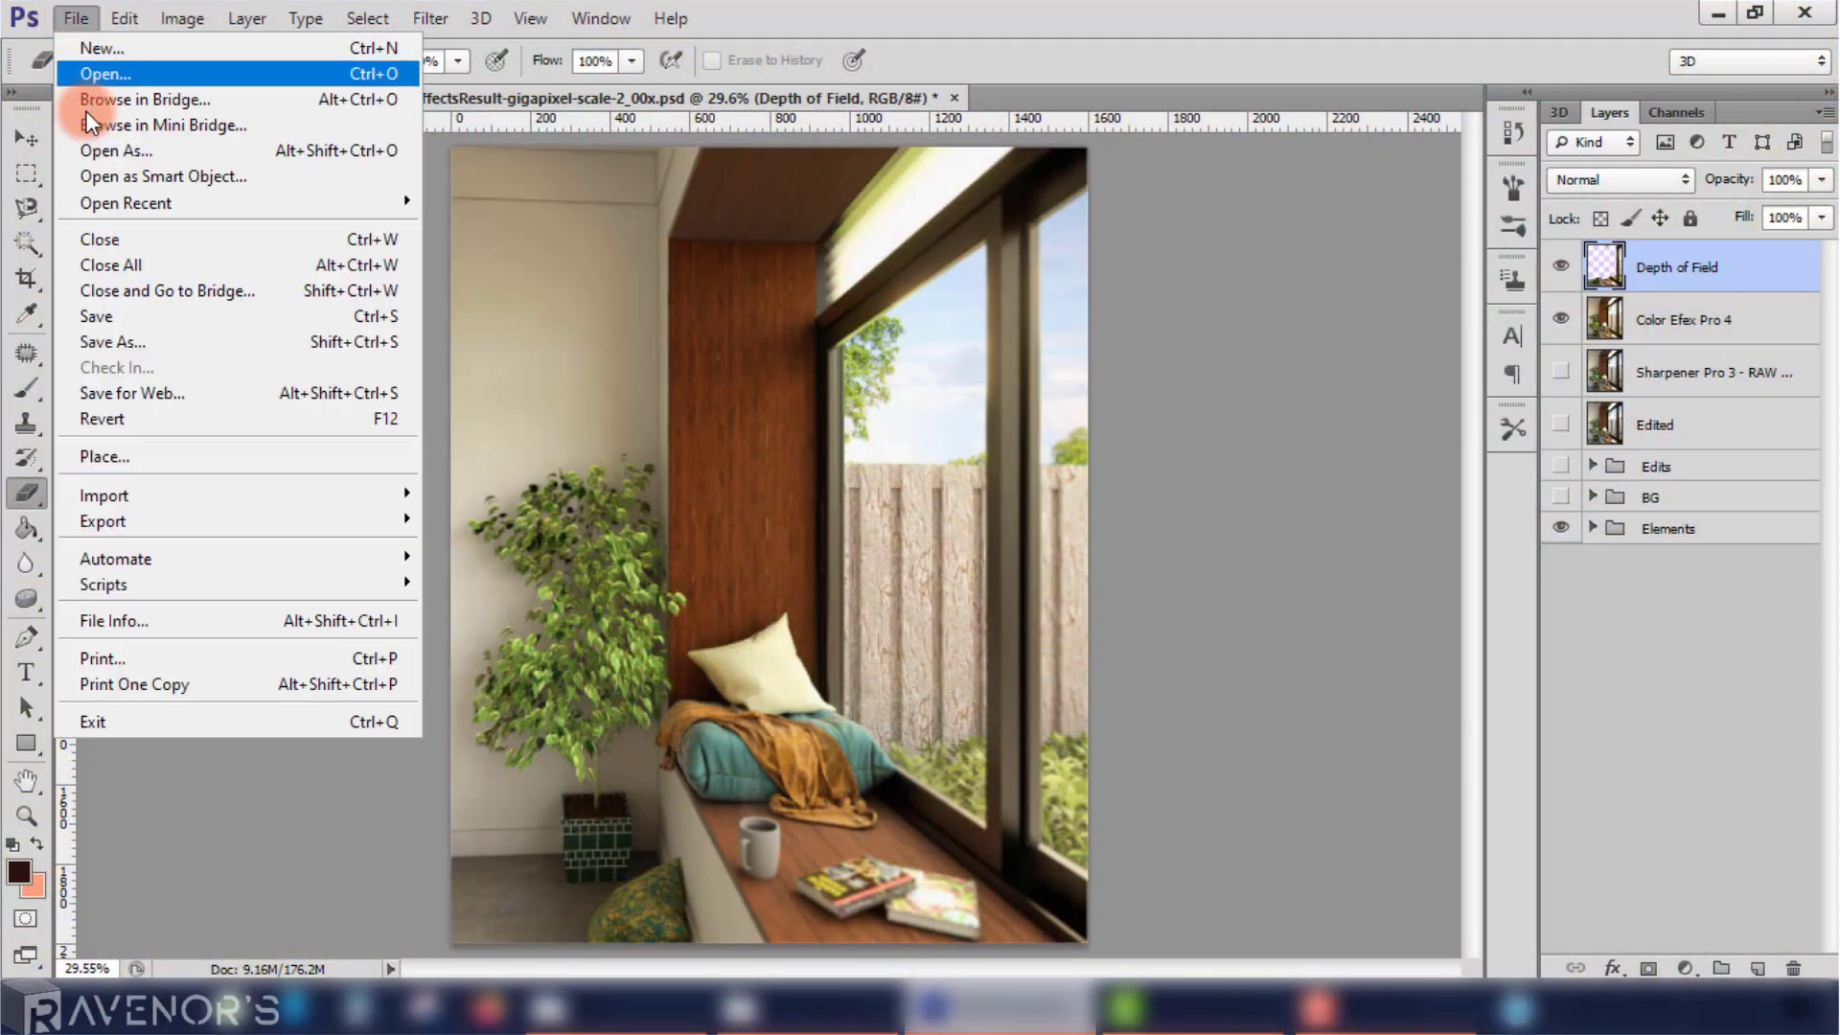
click(99, 315)
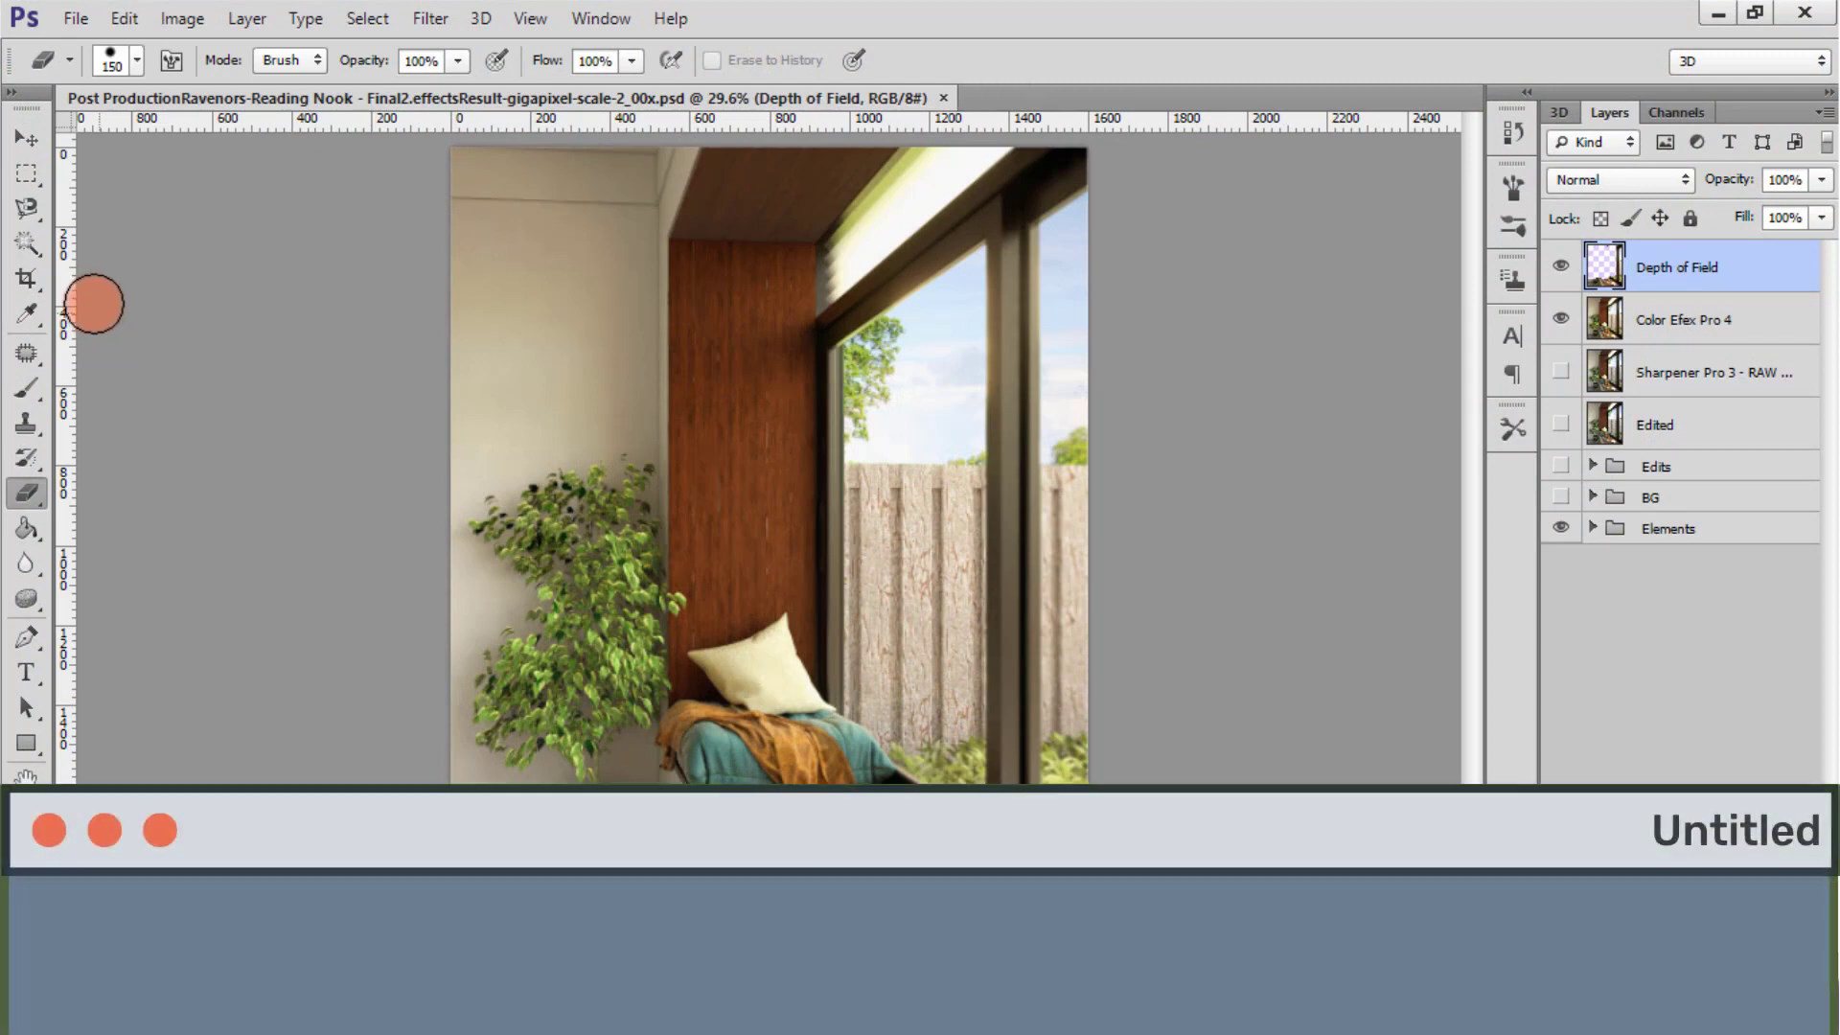
click(76, 19)
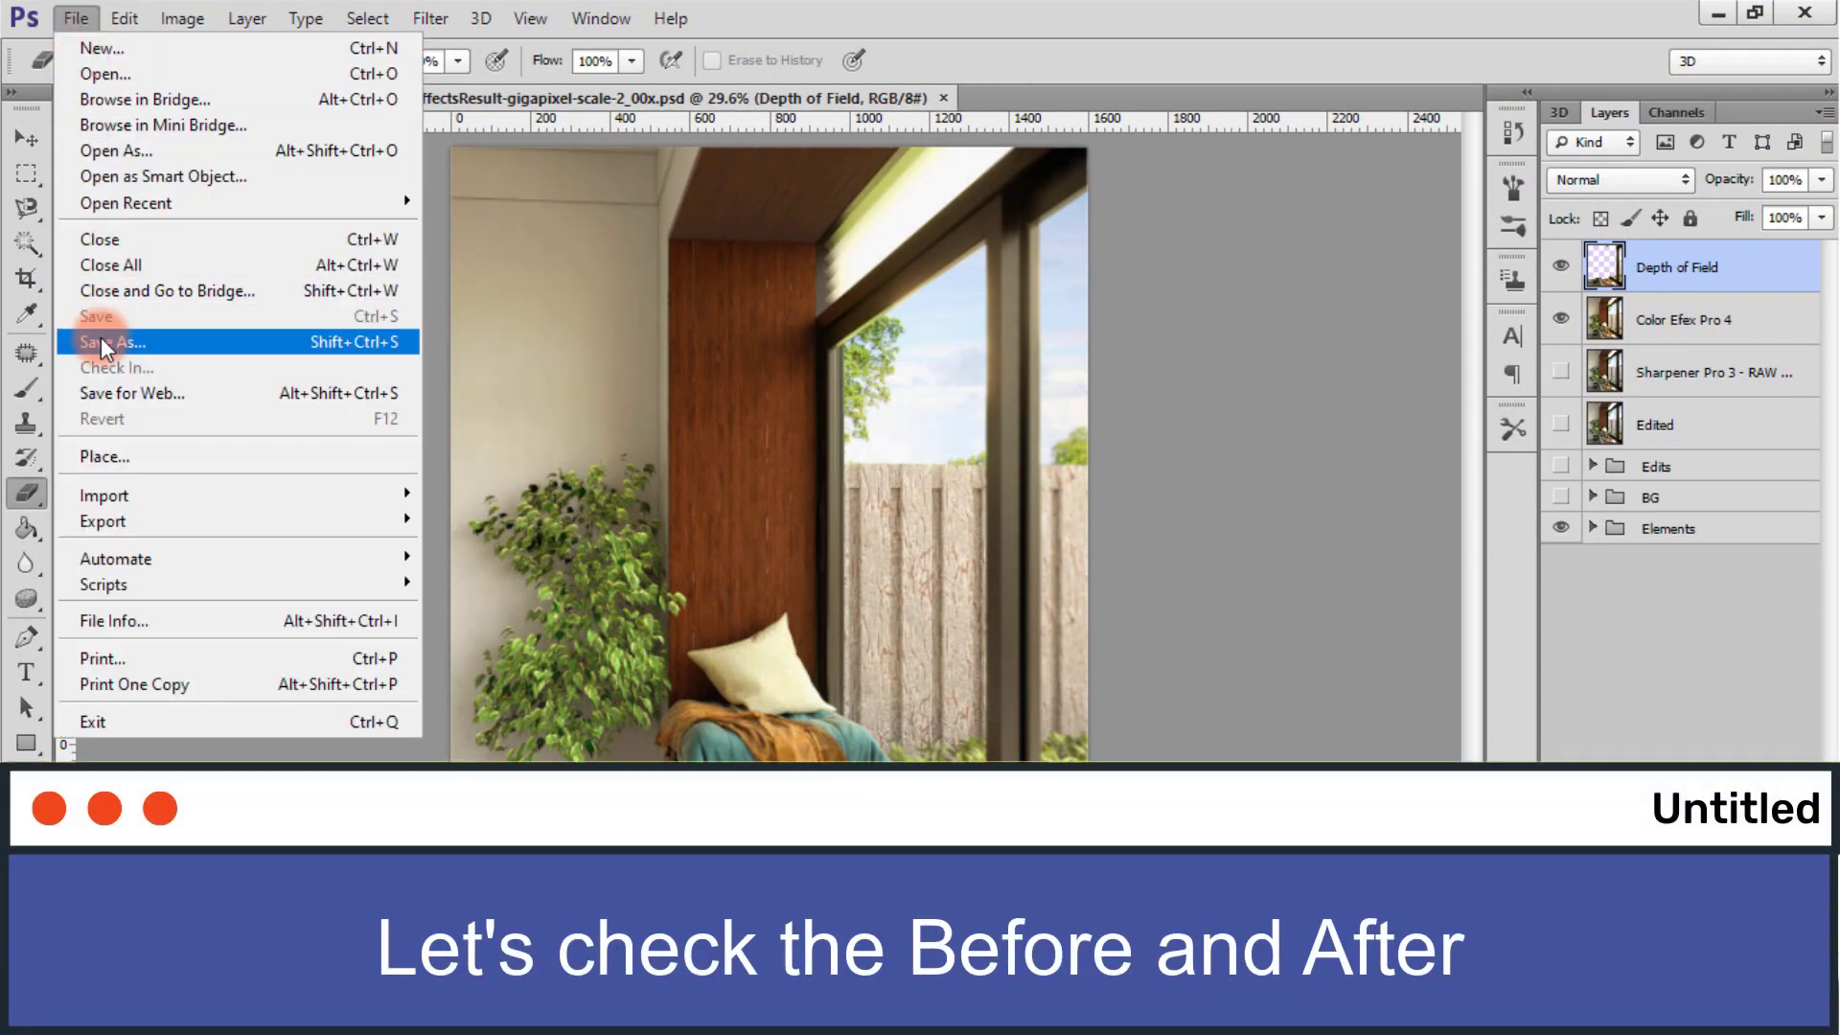